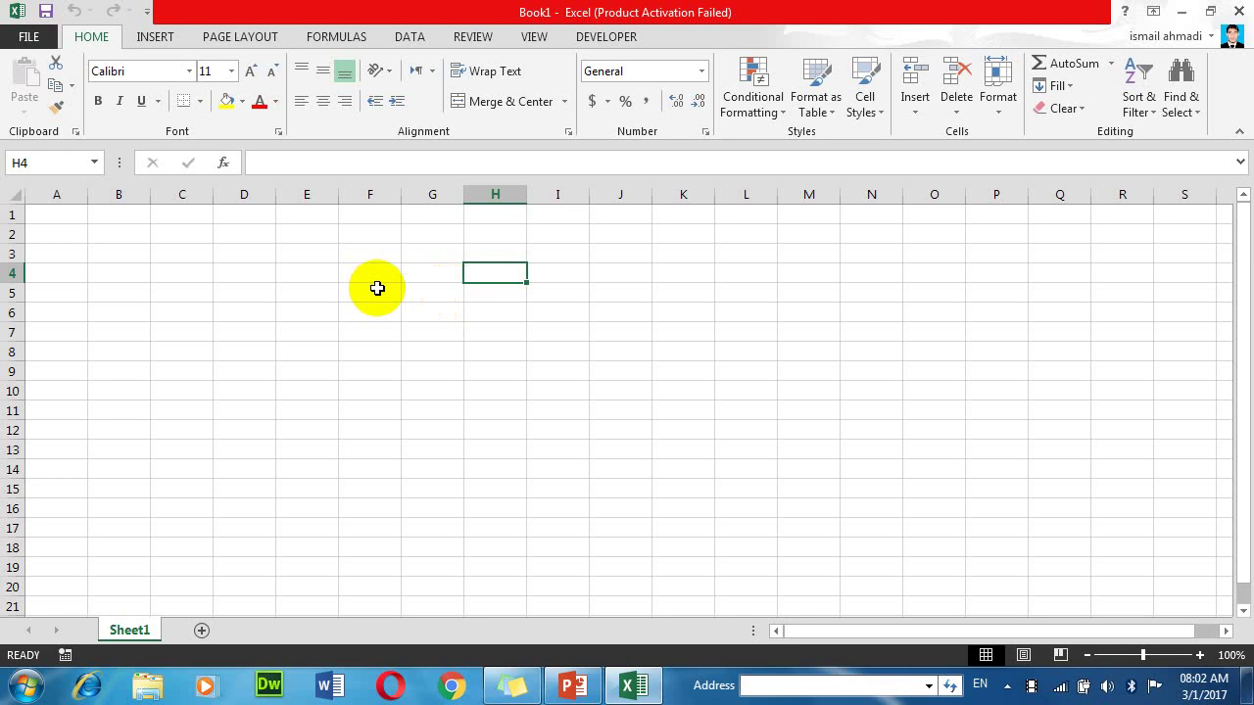
# Step: Open the Sort & Filter options, dismiss them without sorting, and select cell F4
pyautogui.click(1143, 118)
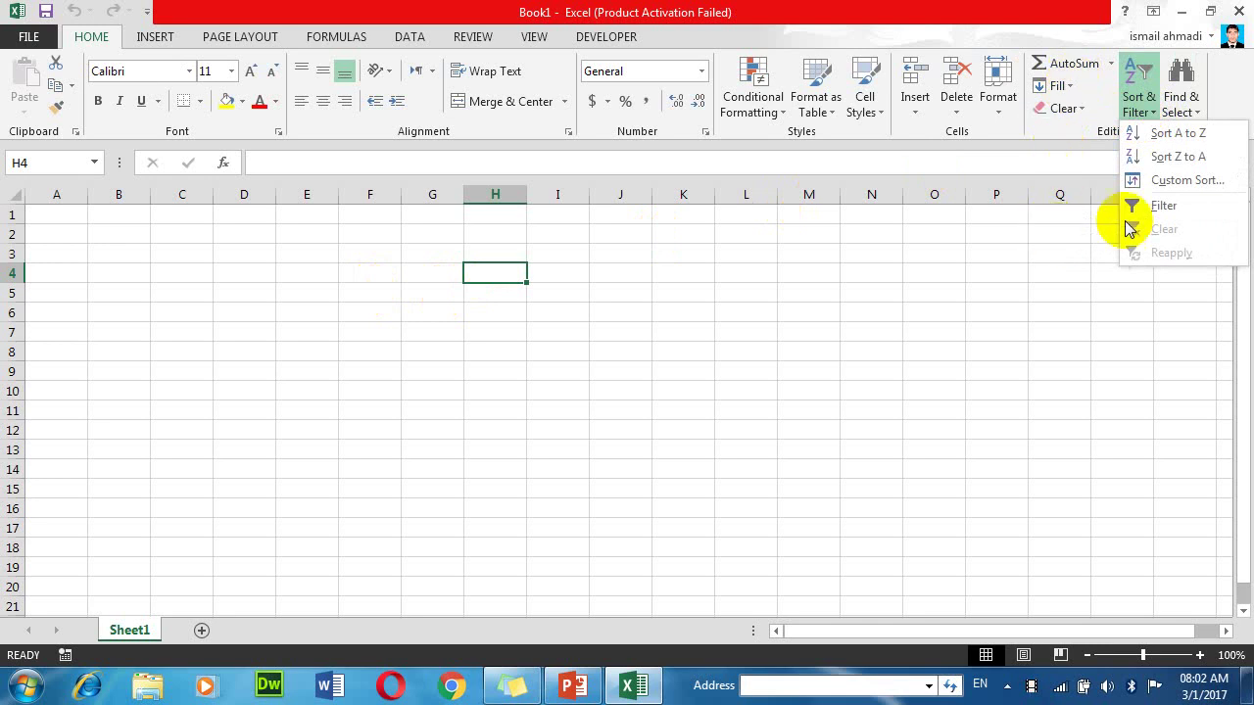
pyautogui.click(437, 343)
pyautogui.click(378, 272)
# Step: Enter 'sort' in C2 and the definition 'sort mean to organize or to arrange the data' in C3
pyautogui.scroll(7, 414, 273)
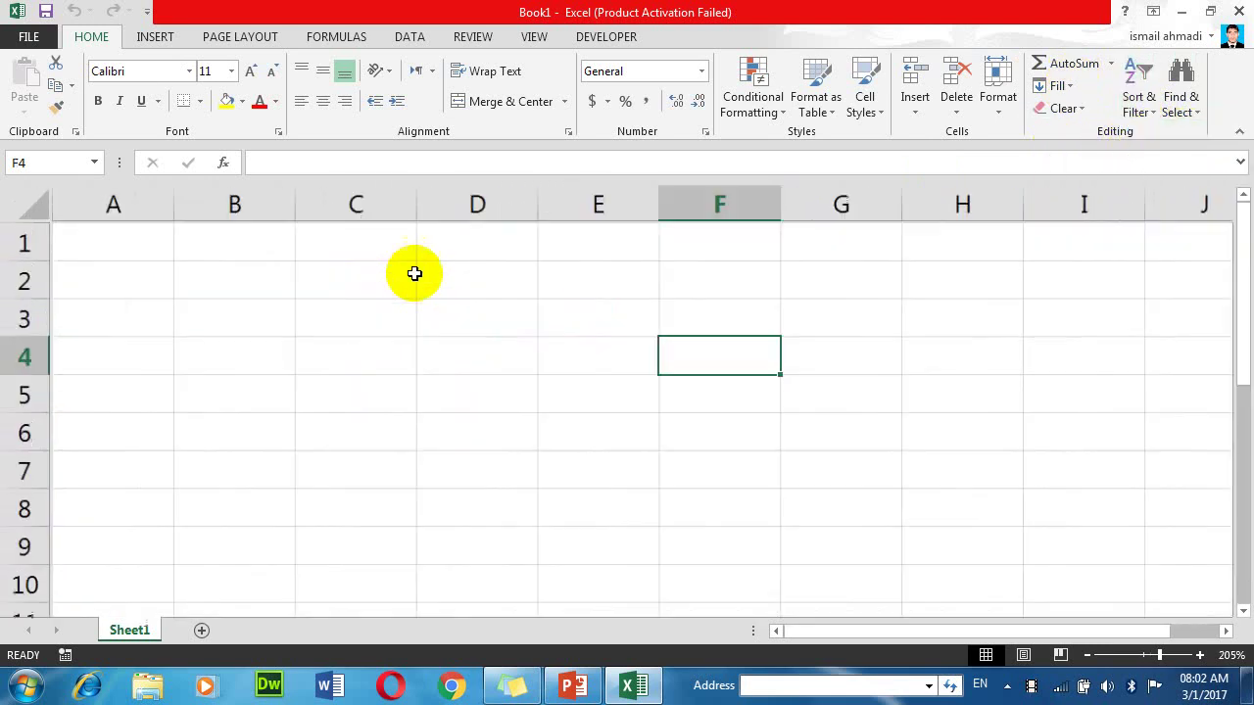
pyautogui.click(411, 274)
pyautogui.write('s')
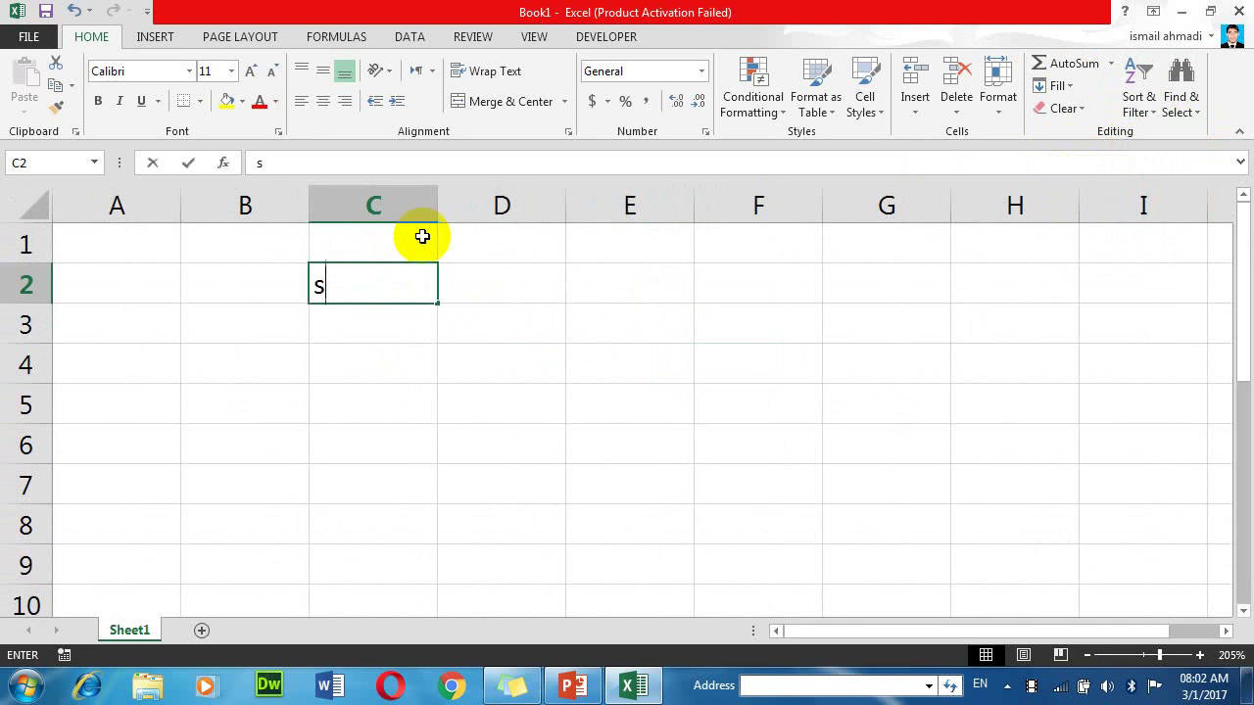
pyautogui.write('ort')
pyautogui.press('Return')
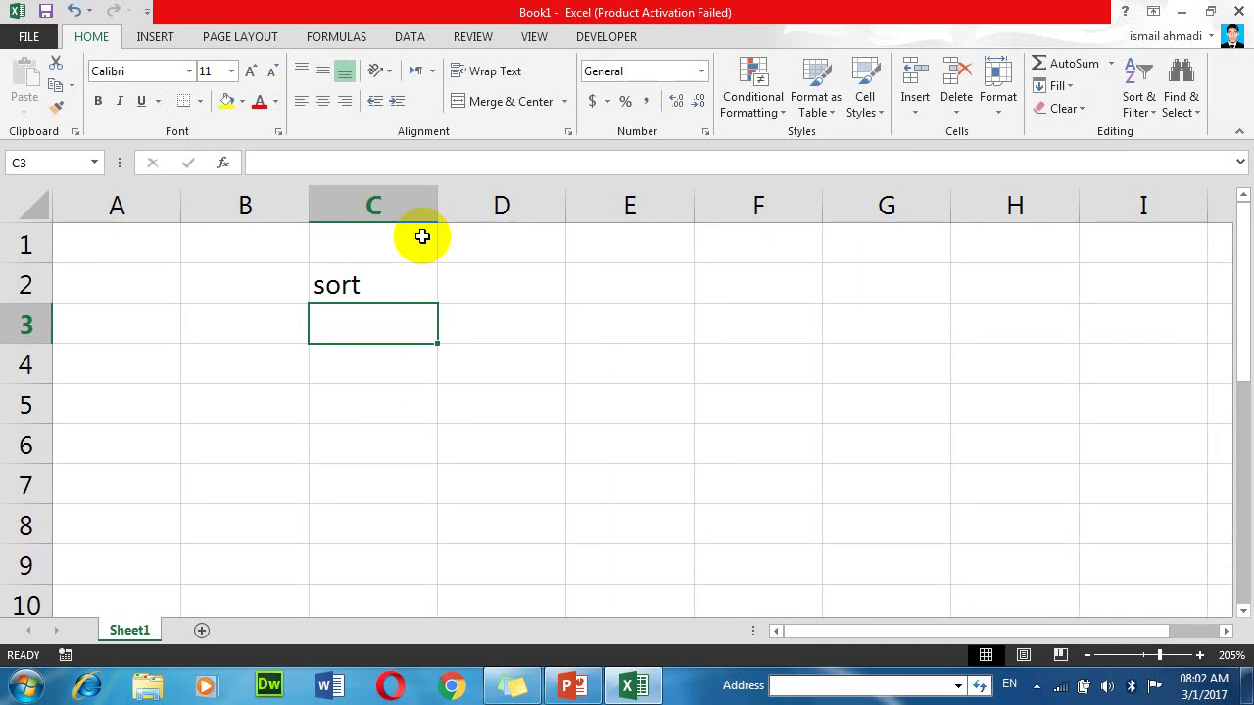
pyautogui.write('sort mean')
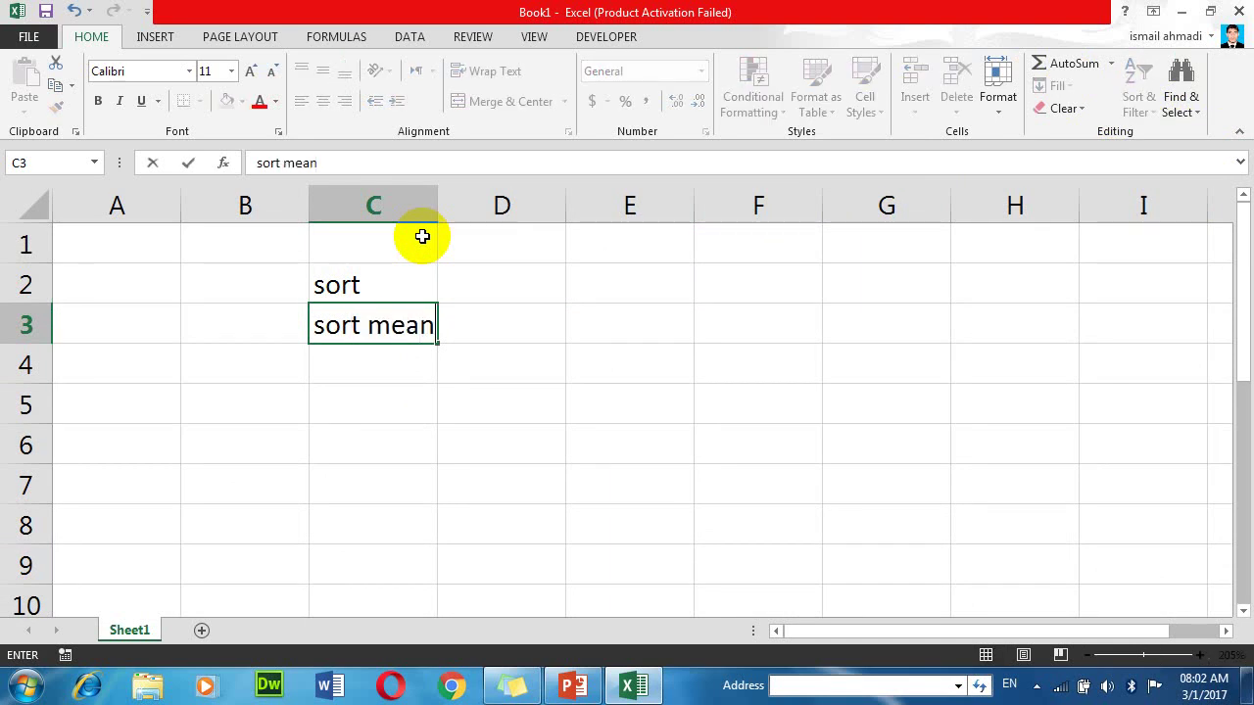
pyautogui.write(' to oo')
pyautogui.press('BackSpace')
pyautogui.write('r')
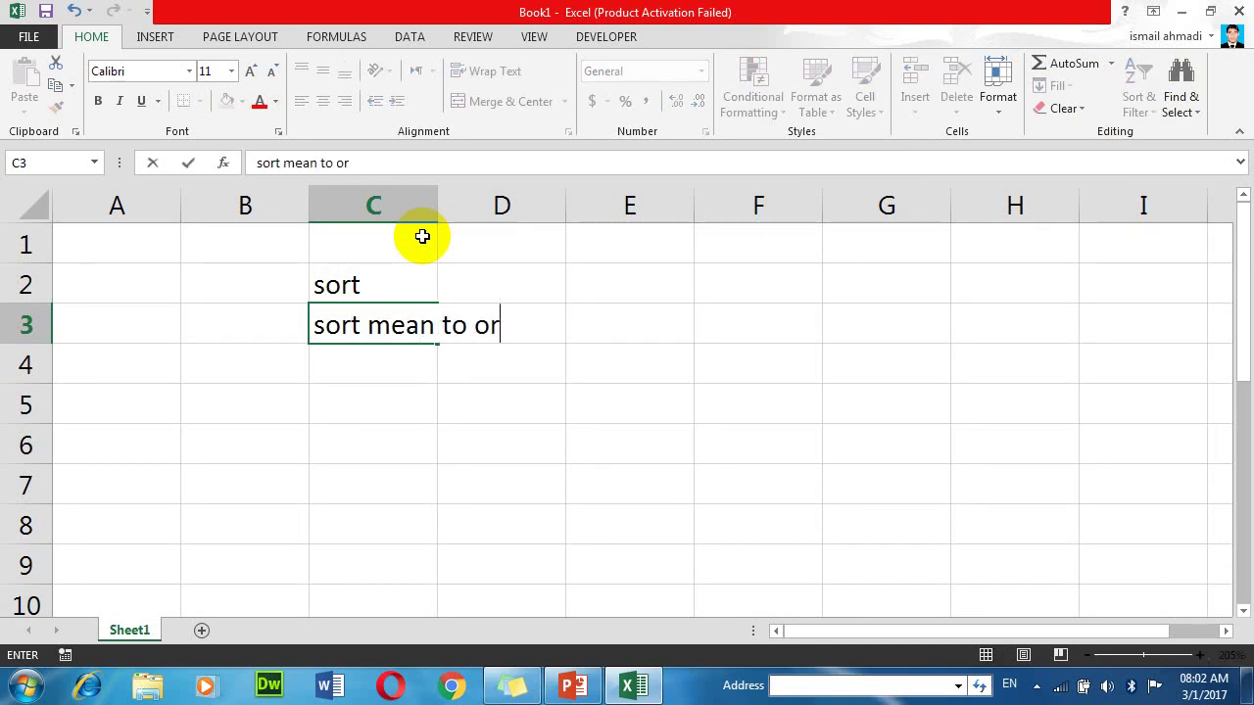
pyautogui.write('ganxi')
pyautogui.press('BackSpace')
pyautogui.press('BackSpace')
pyautogui.write('iz')
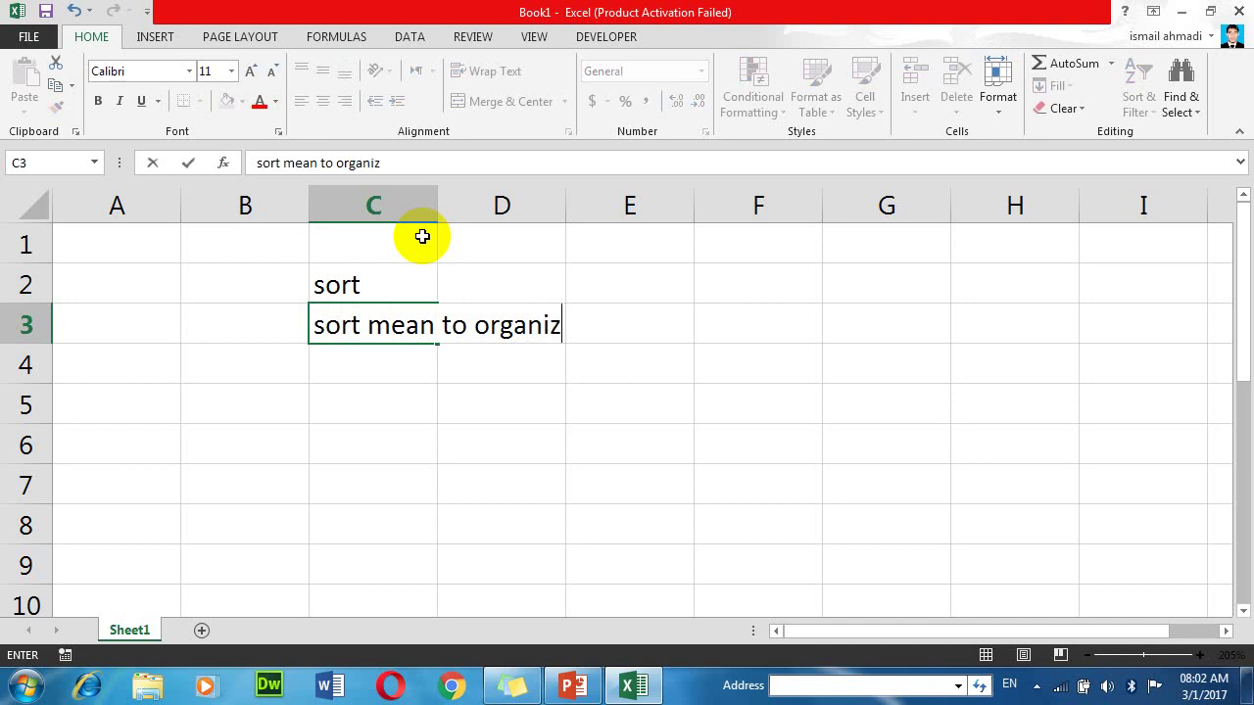
pyautogui.write('e or t')
pyautogui.write('o arrange ')
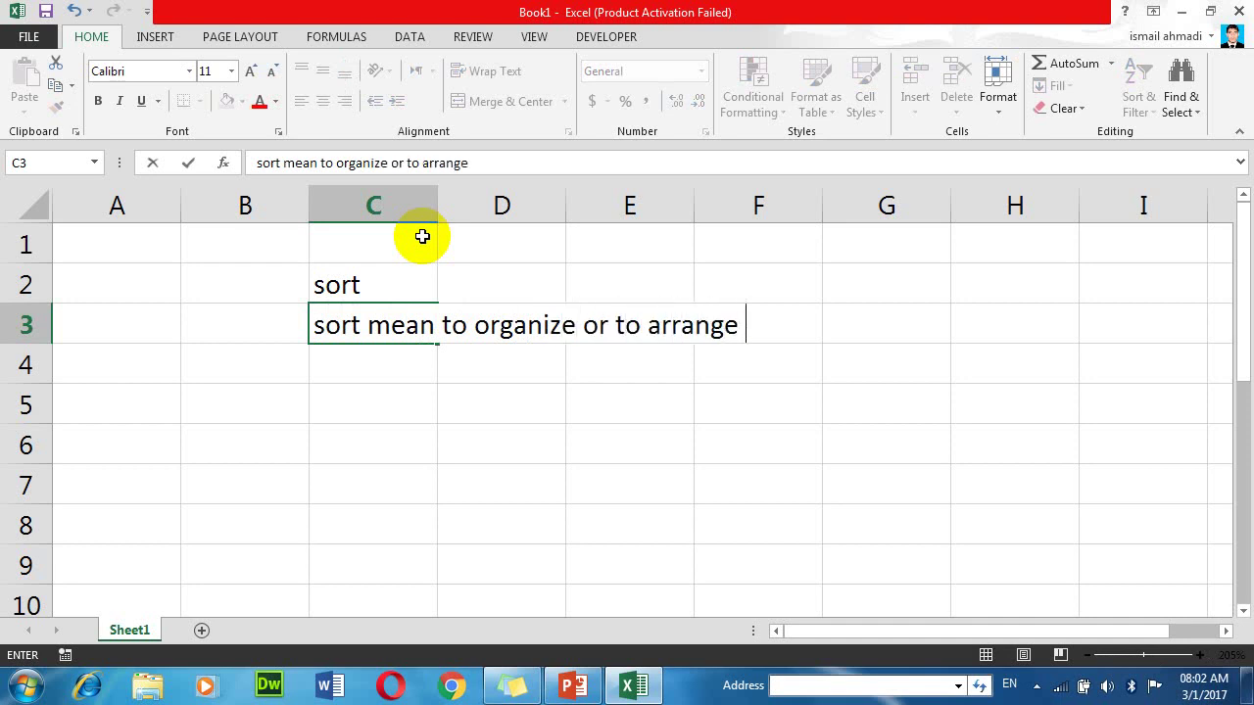
pyautogui.write('the data')
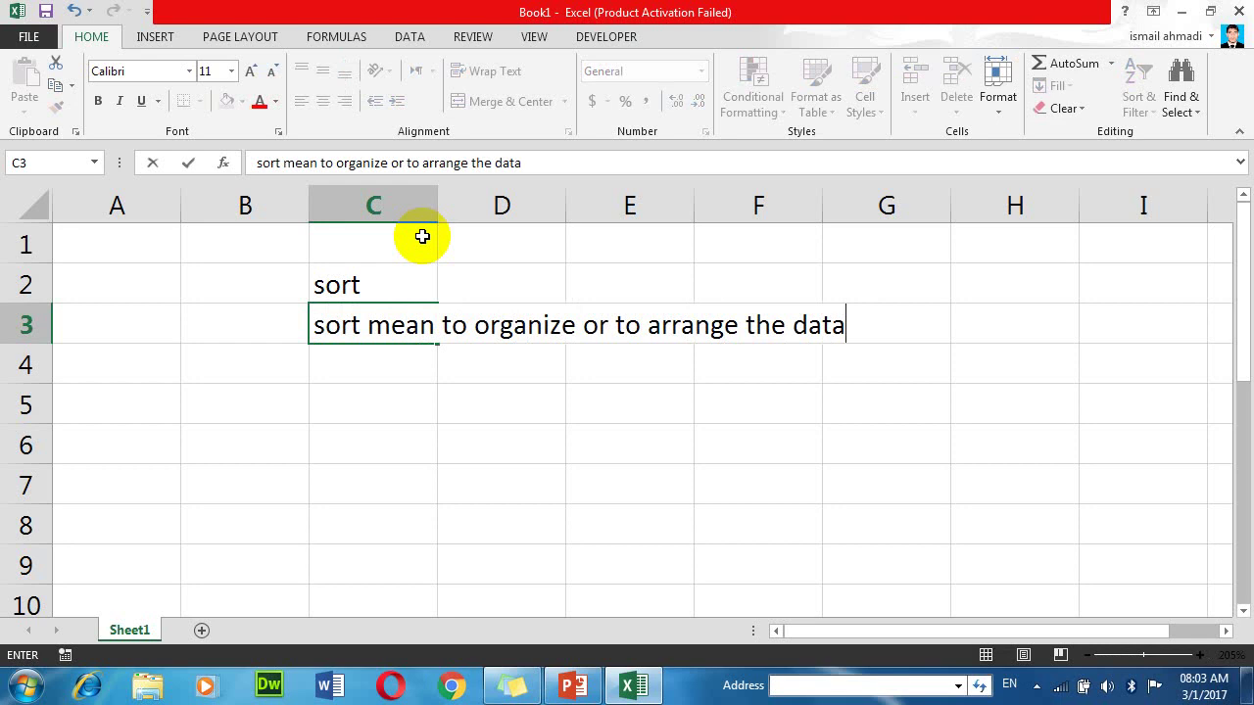
pyautogui.press('Return')
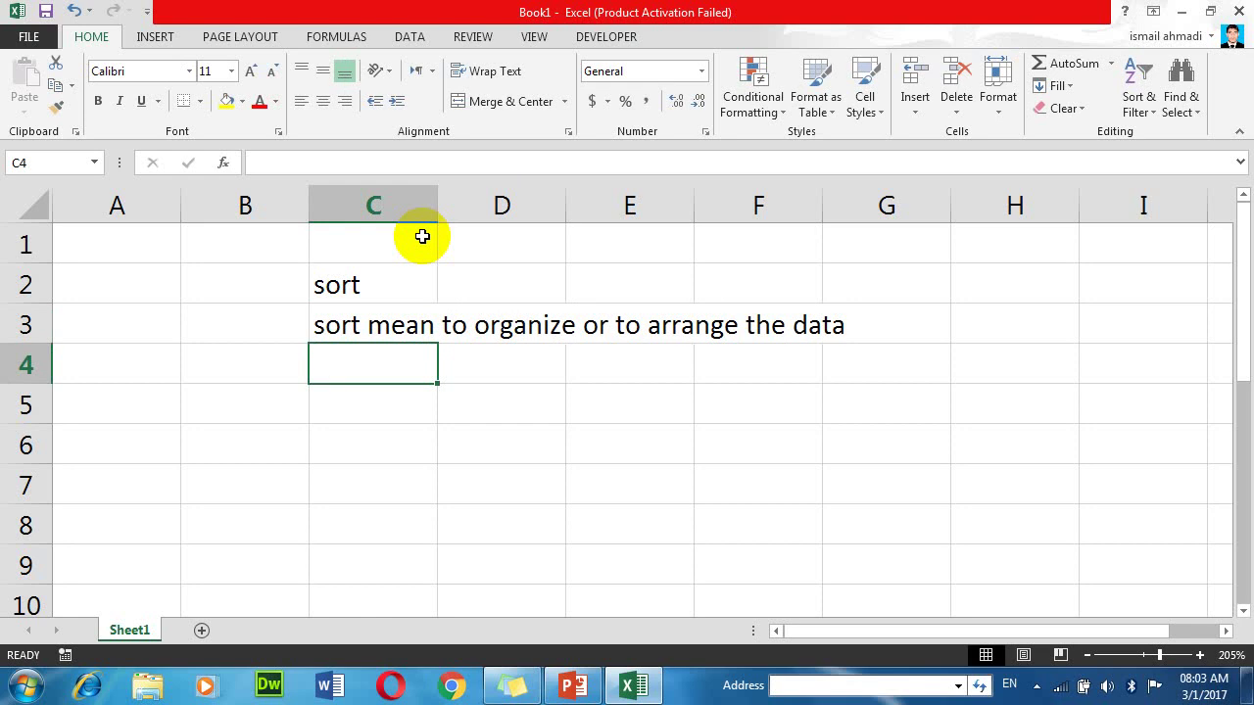
# Step: Enter the note 'two types of orders we have in sort' in C4
pyautogui.write('two t')
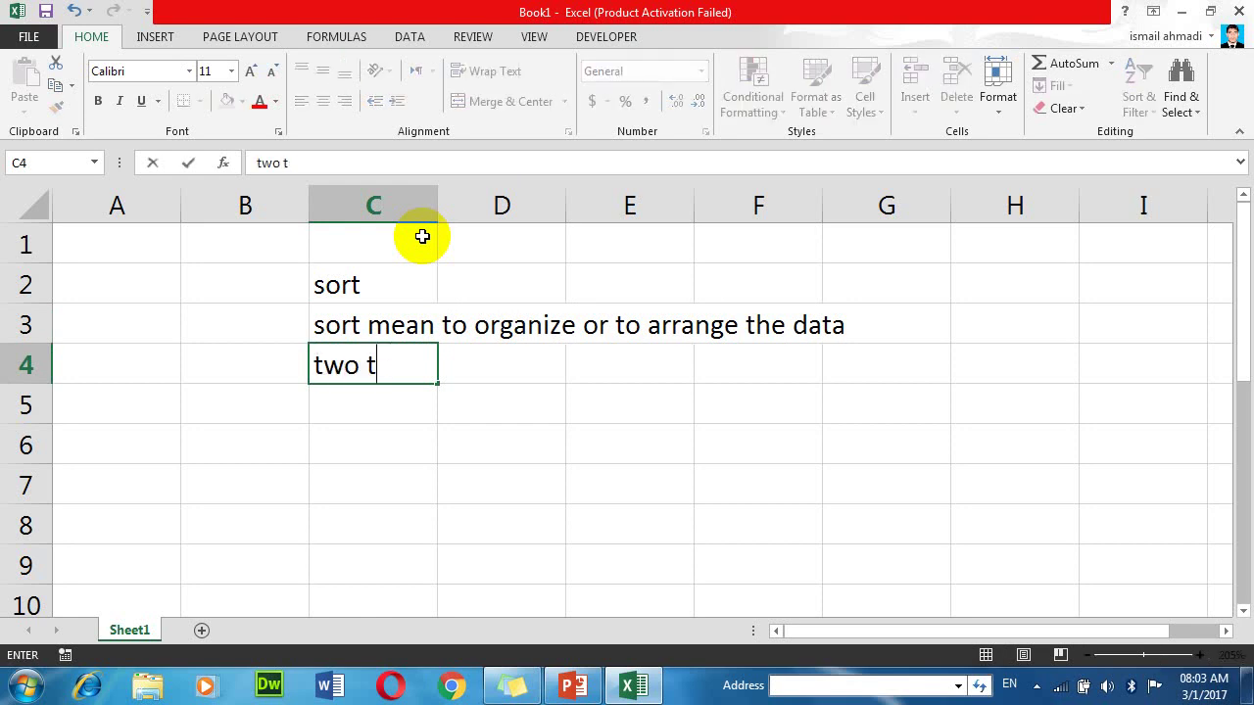
pyautogui.press('BackSpace')
pyautogui.press('BackSpace')
pyautogui.press('BackSpace')
pyautogui.press('BackSpace')
pyautogui.press('BackSpace')
pyautogui.write('two p')
pyautogui.press('BackSpace')
pyautogui.write('typ')
pyautogui.press('BackSpace')
pyautogui.write('ype')
pyautogui.write('s of orders ')
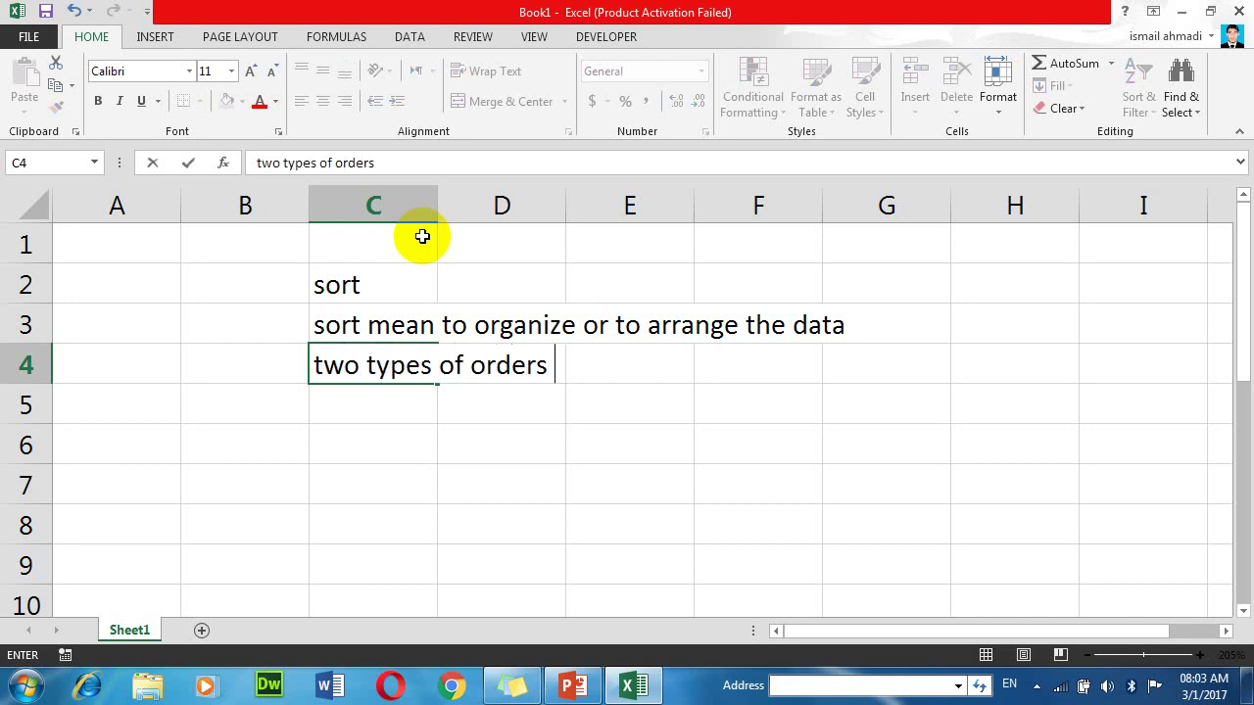
pyautogui.write('we hvae')
pyautogui.press('BackSpace')
pyautogui.press('BackSpace')
pyautogui.press('BackSpace')
pyautogui.write('ave')
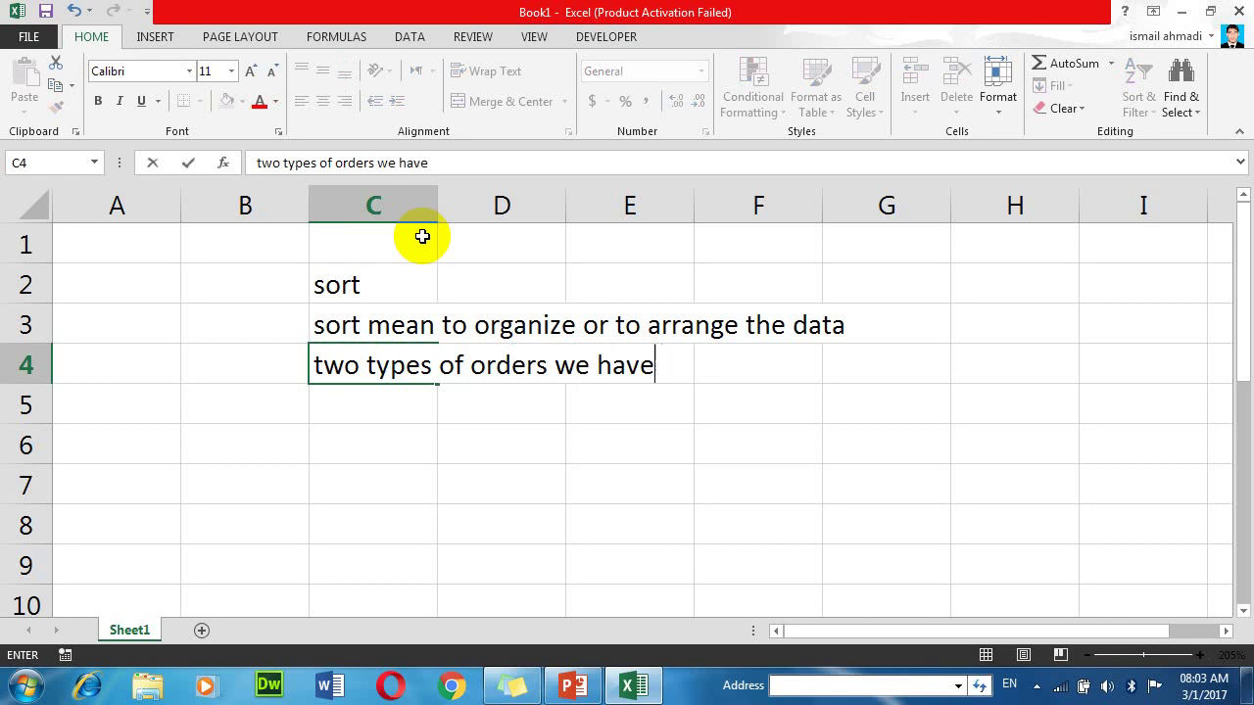
pyautogui.press('BackSpace')
pyautogui.press('BackSpace')
pyautogui.write('ve in sor')
pyautogui.write('t')
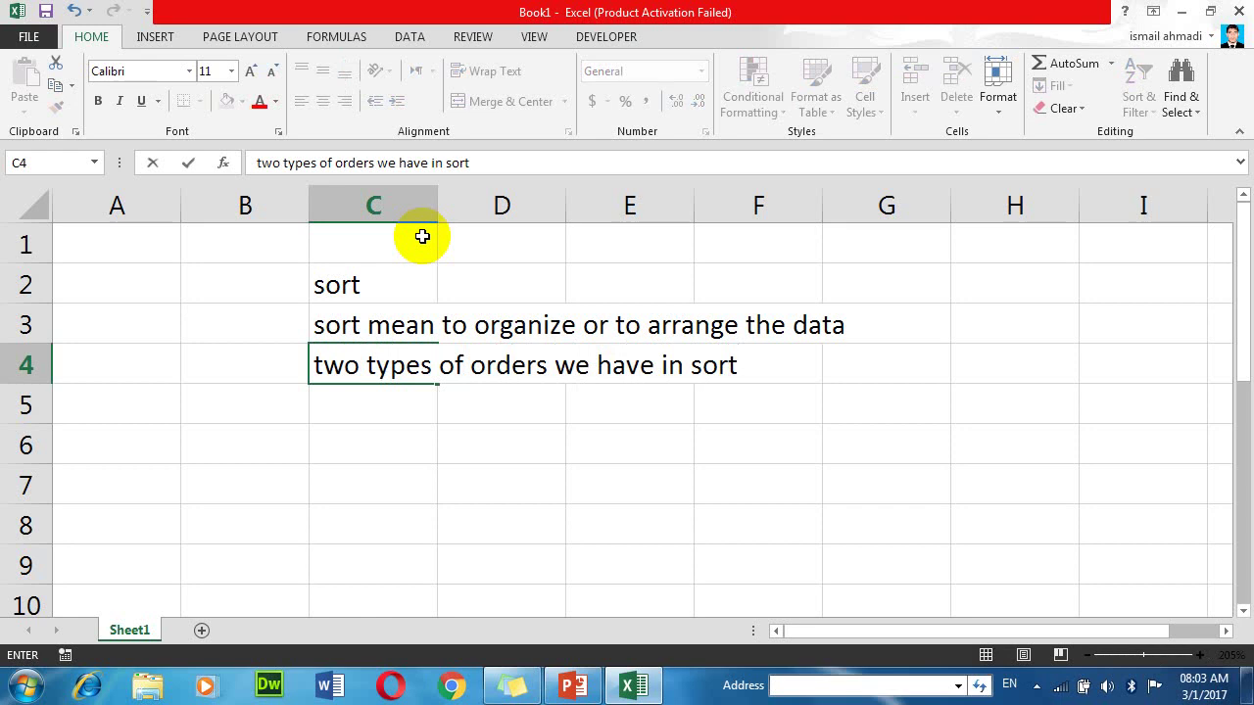
pyautogui.press('Return')
# Step: Enter 'Ascending order' in C5 and 'Descending Order' in C6
pyautogui.write('A')
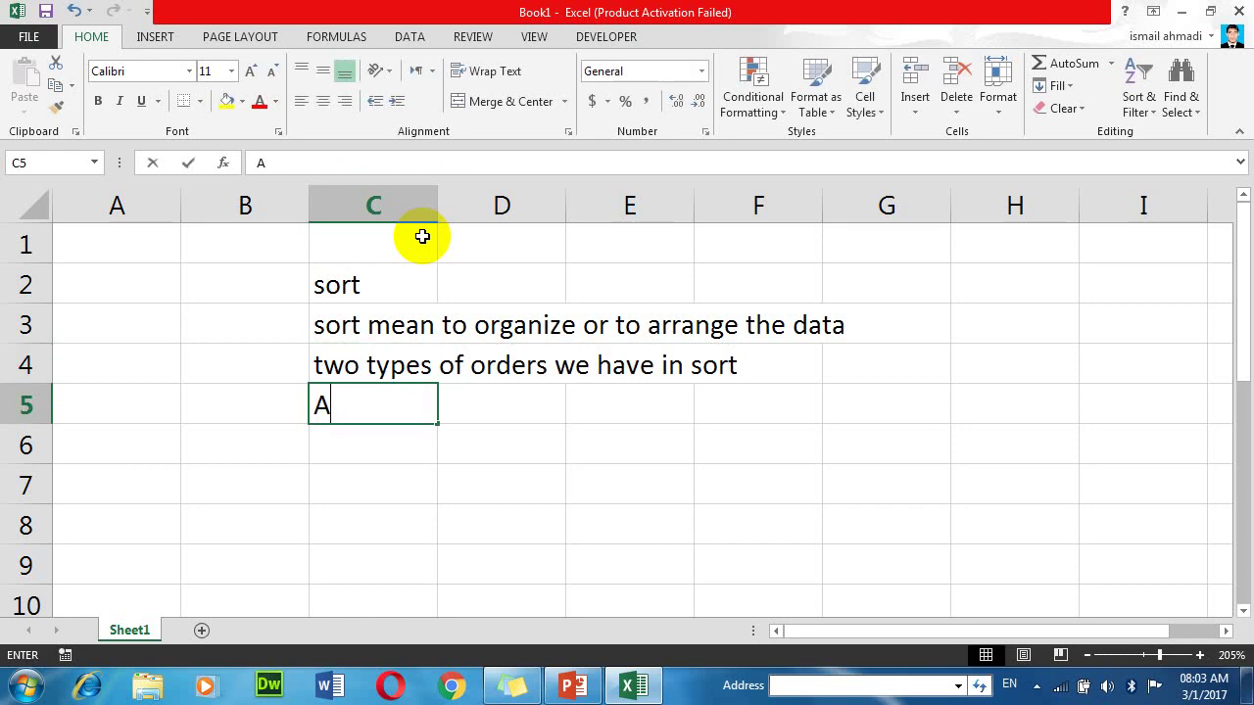
pyautogui.write('scen')
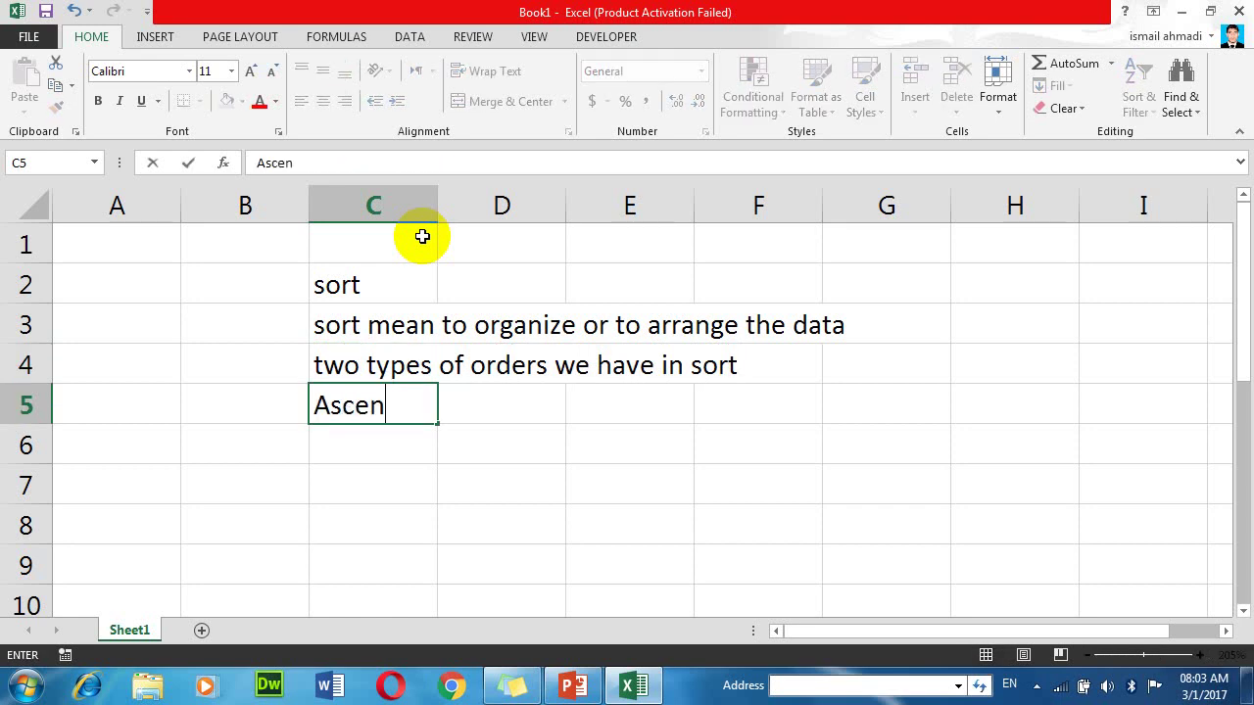
pyautogui.write('ding order')
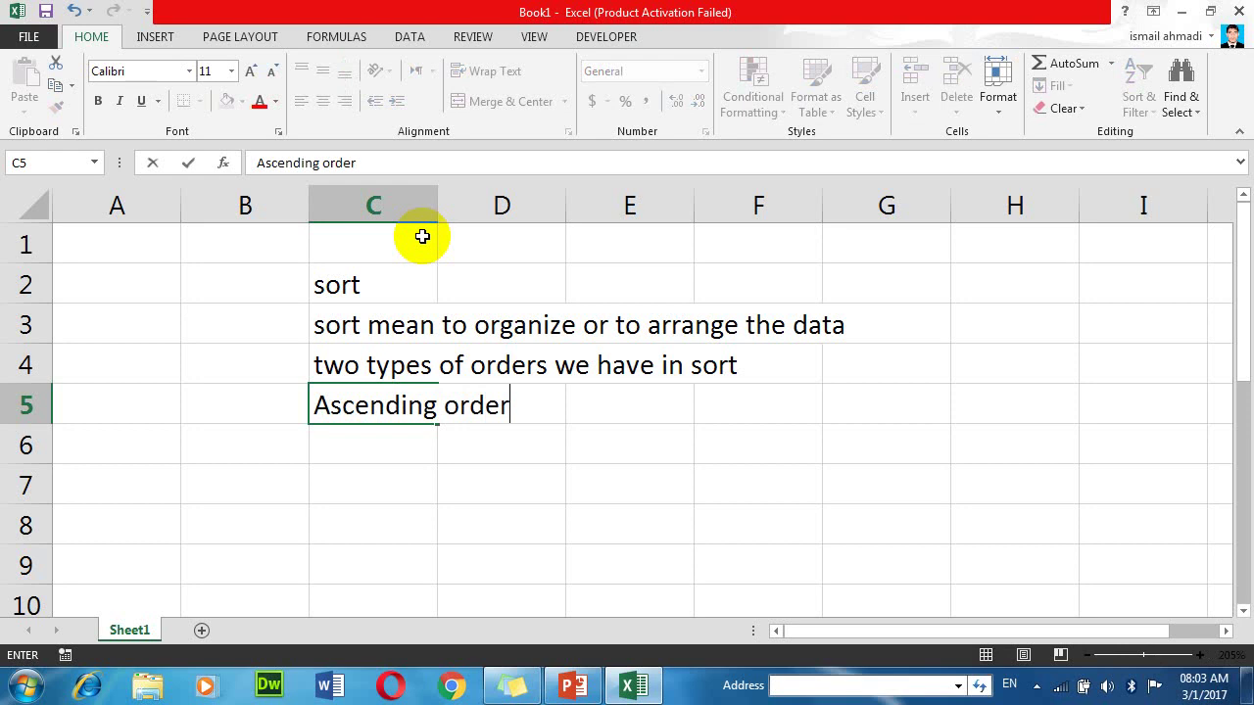
pyautogui.press('Return')
pyautogui.write('De')
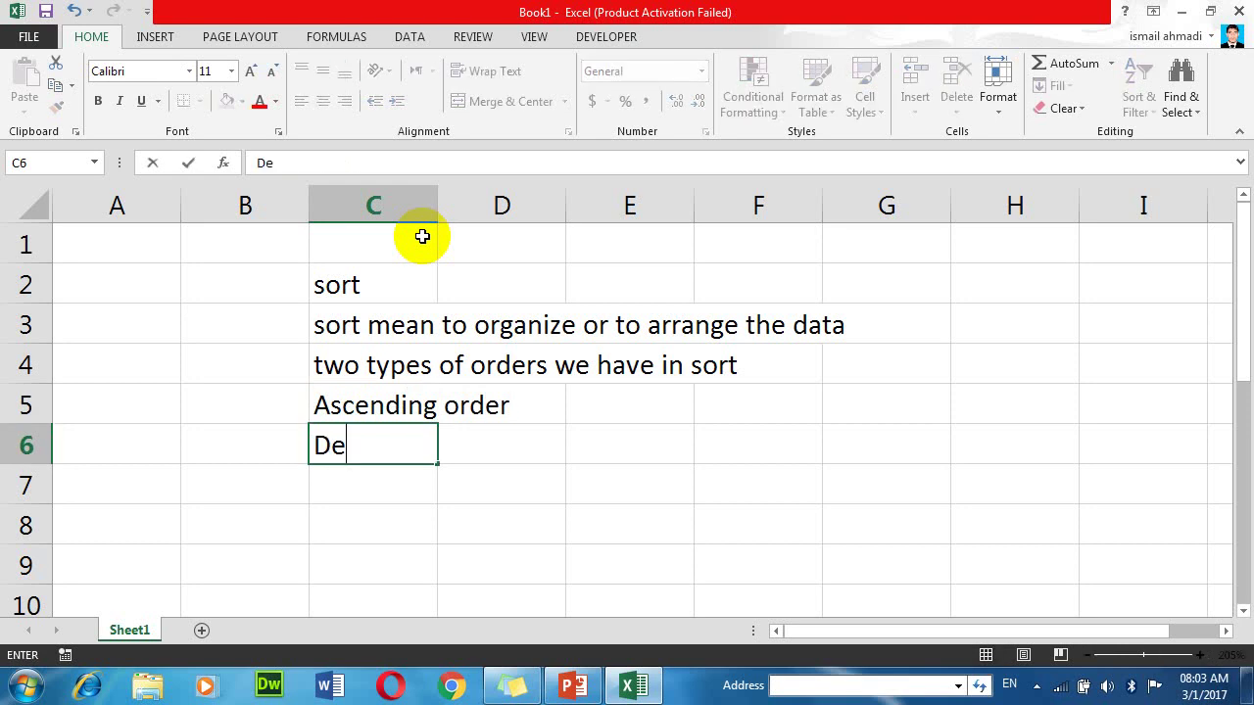
pyautogui.write('scending')
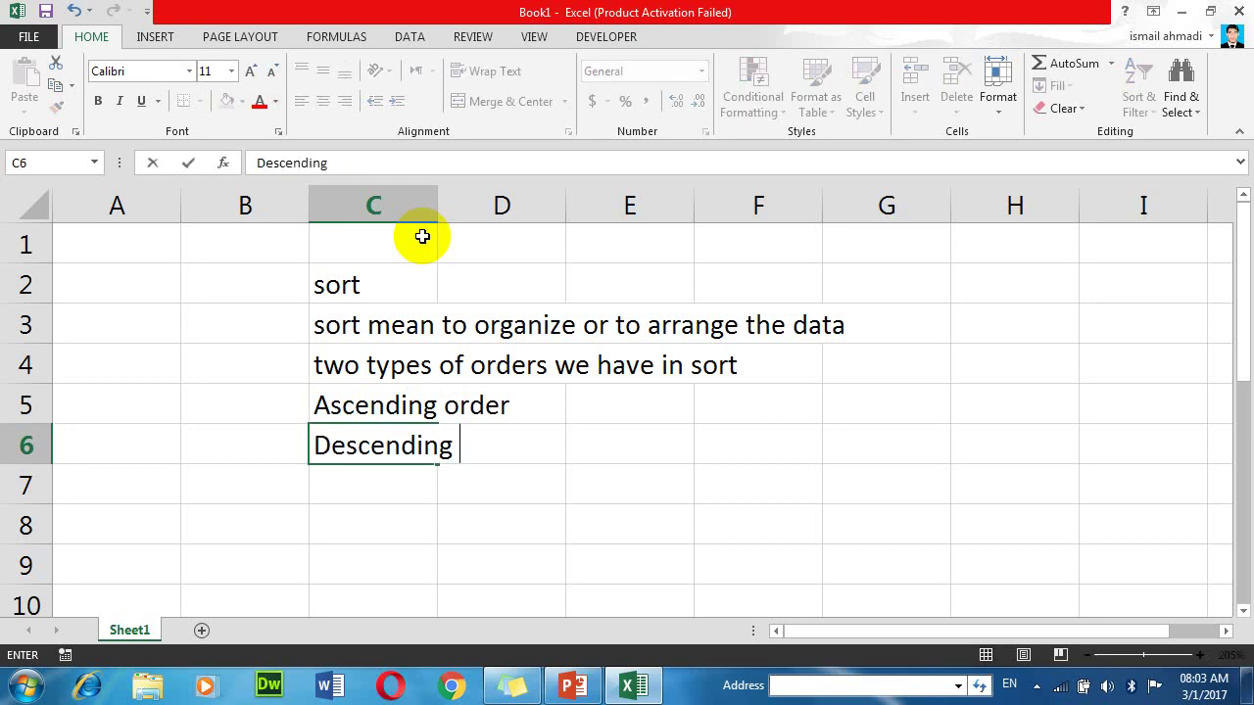
pyautogui.write(' Ort')
pyautogui.press('BackSpace')
pyautogui.write('de')
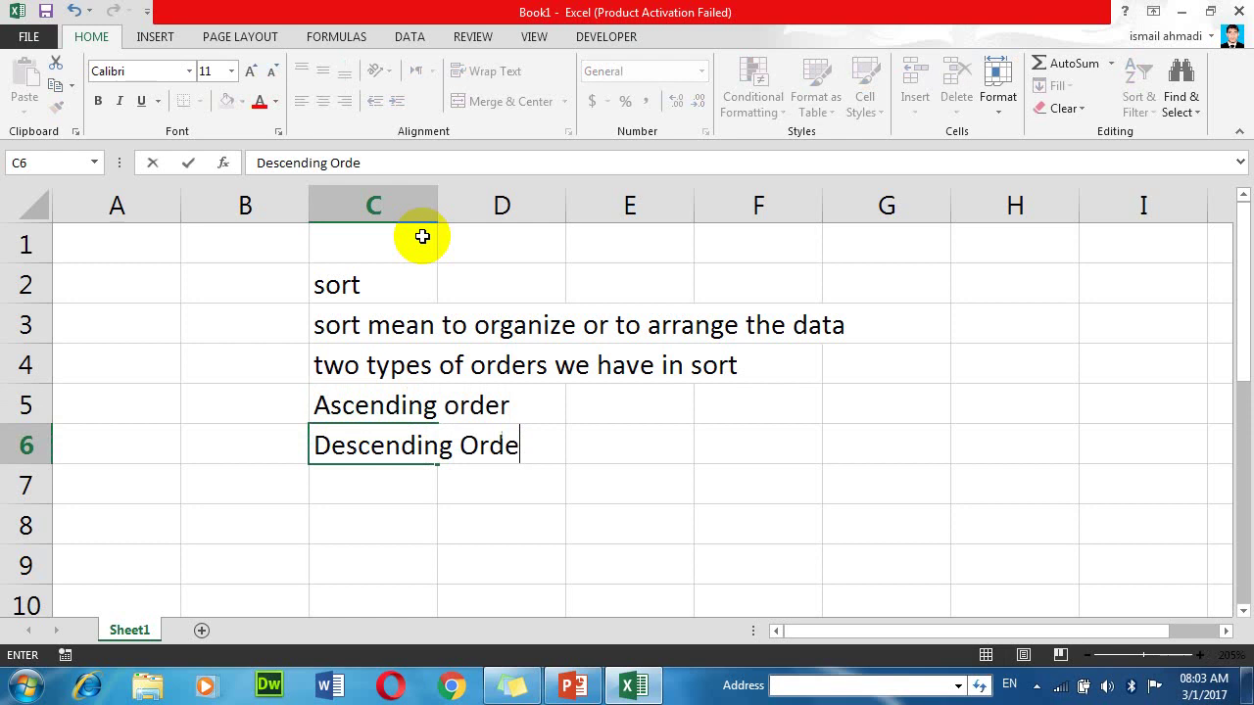
pyautogui.write('r')
pyautogui.press('Return')
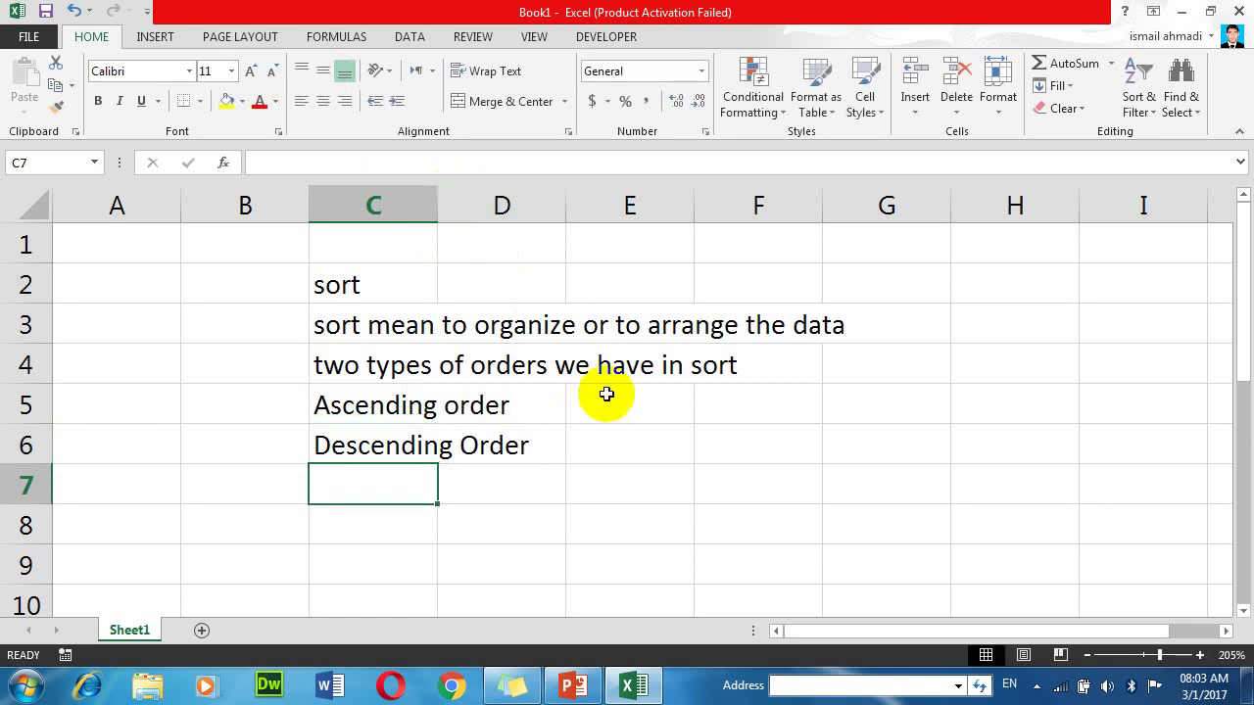
# Step: Enter 'alphabets' in E5 and '(a-z)' in F5 beside Ascending order
pyautogui.click(599, 406)
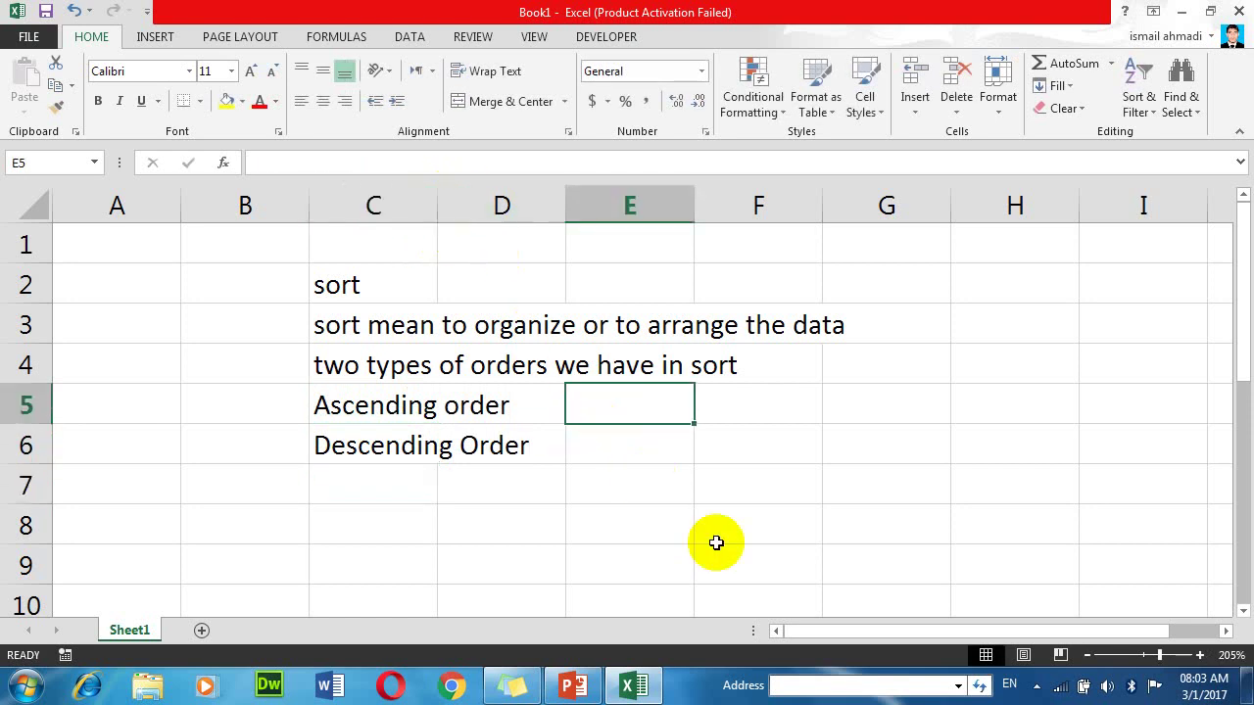
pyautogui.write('ap')
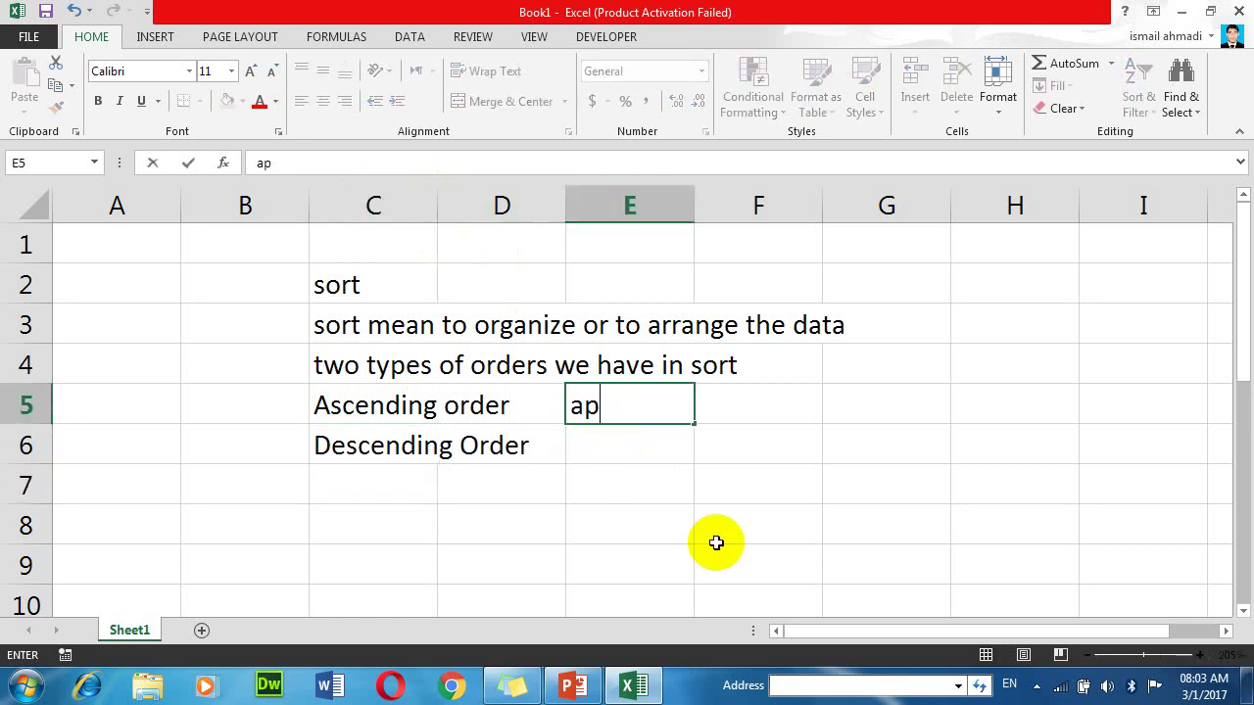
pyautogui.press('BackSpace')
pyautogui.write('lph')
pyautogui.write('abet')
pyautogui.press('BackSpace')
pyautogui.press('BackSpace')
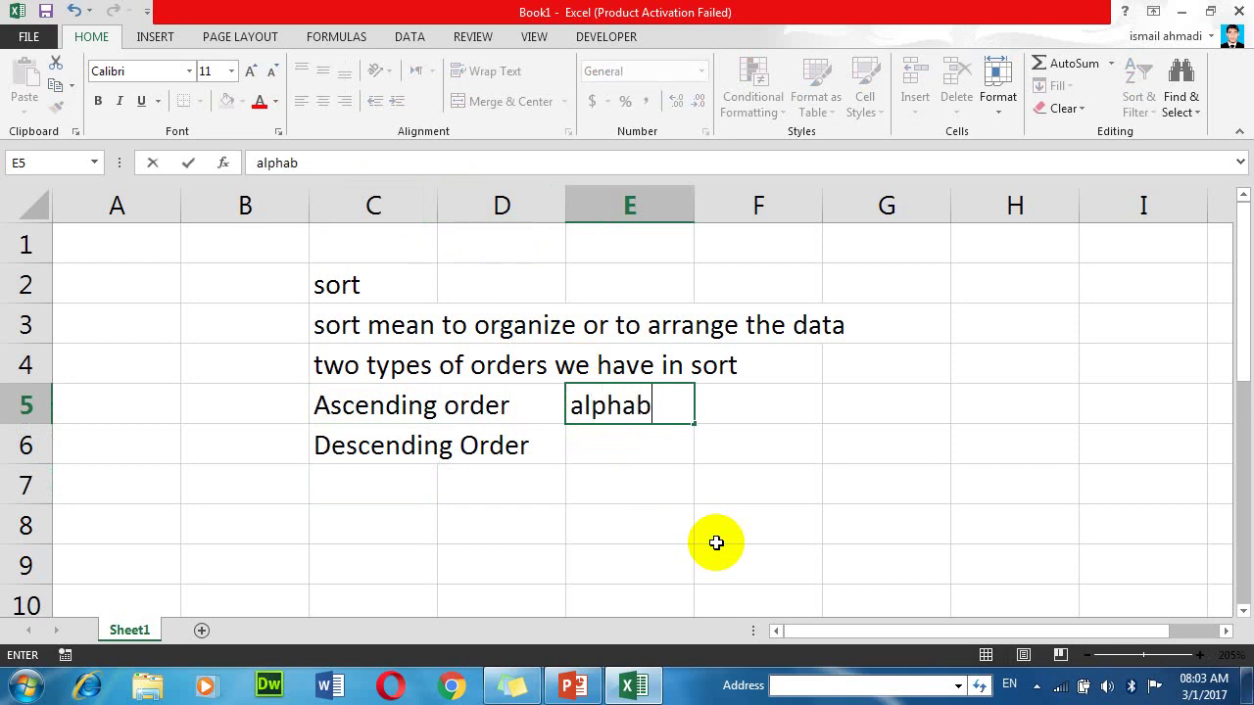
pyautogui.write('ets')
pyautogui.press('Tab')
pyautogui.write('*(')
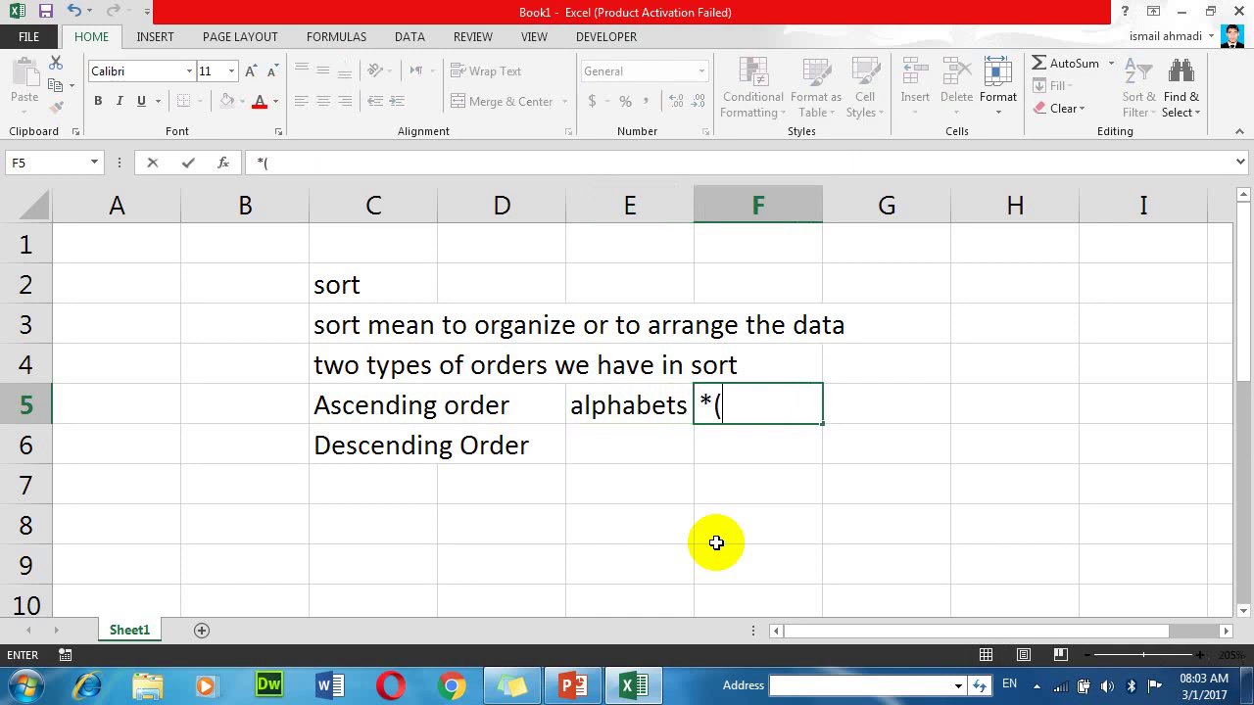
pyautogui.press('BackSpace')
pyautogui.press('BackSpace')
pyautogui.write('A')
pyautogui.press('BackSpace')
pyautogui.write('(a-z')
pyautogui.write(')')
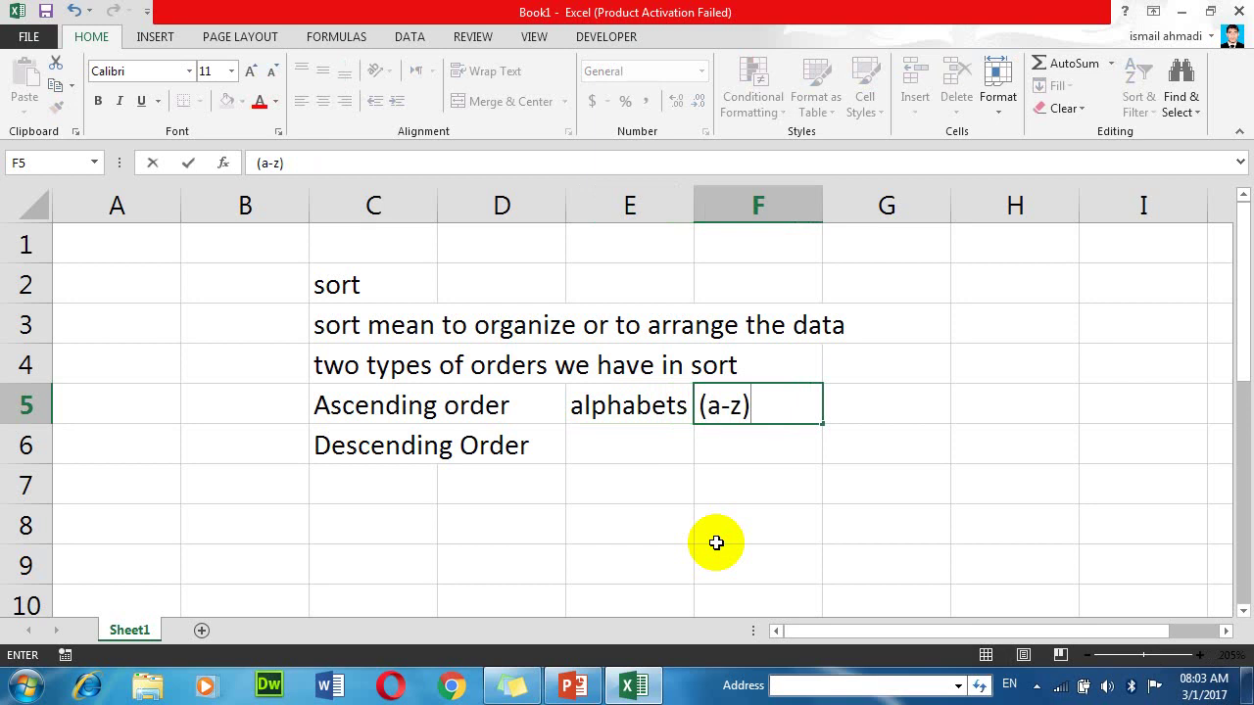
pyautogui.click(1019, 287)
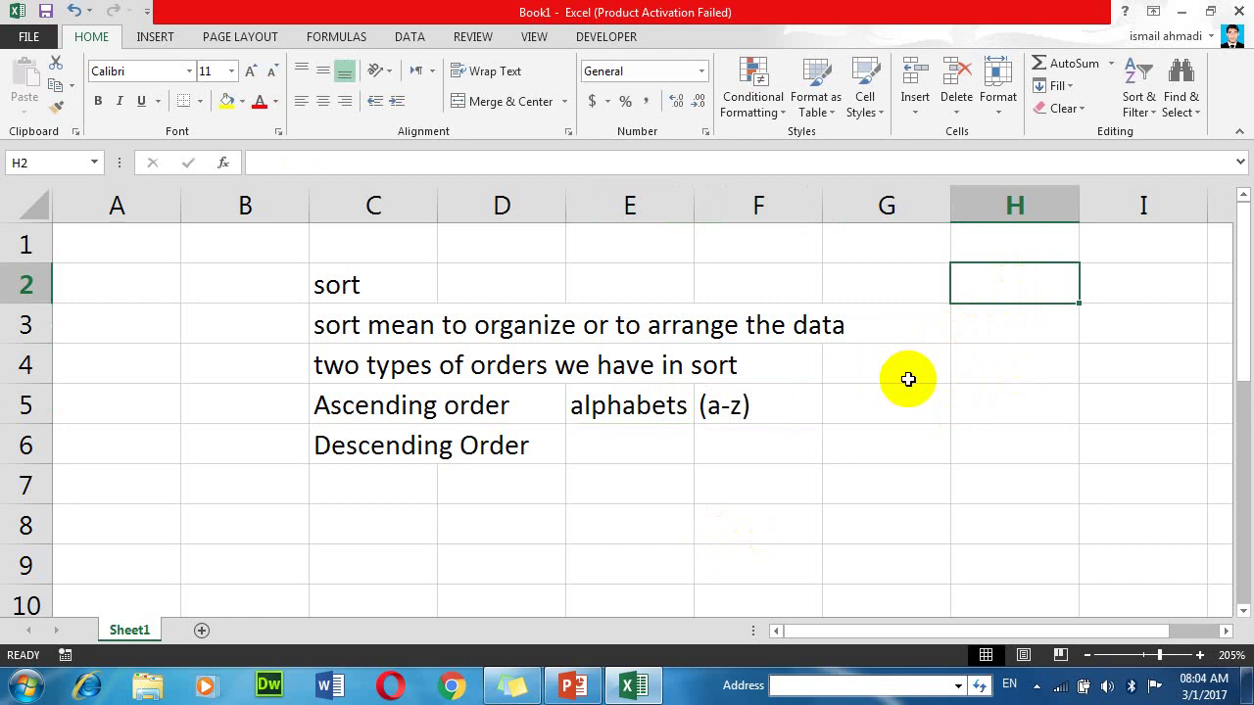
# Step: Enter the number range '(0-9)' in G5
pyautogui.click(844, 402)
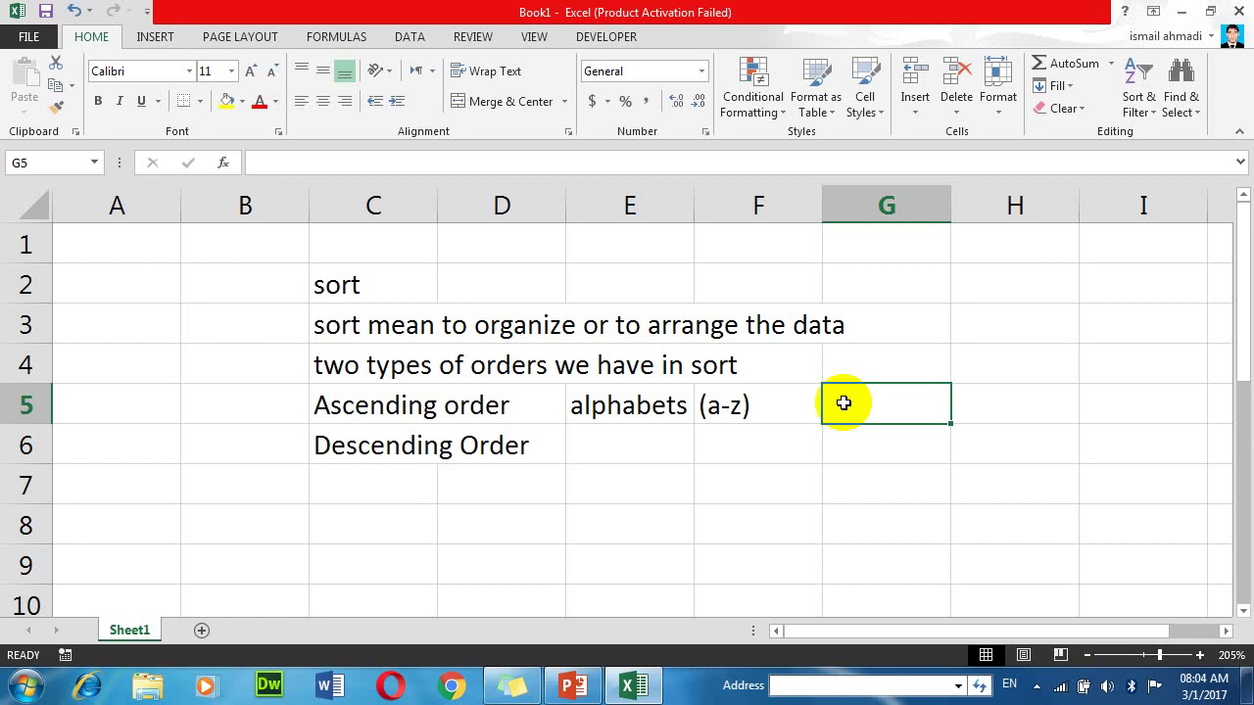
pyautogui.write('(0-')
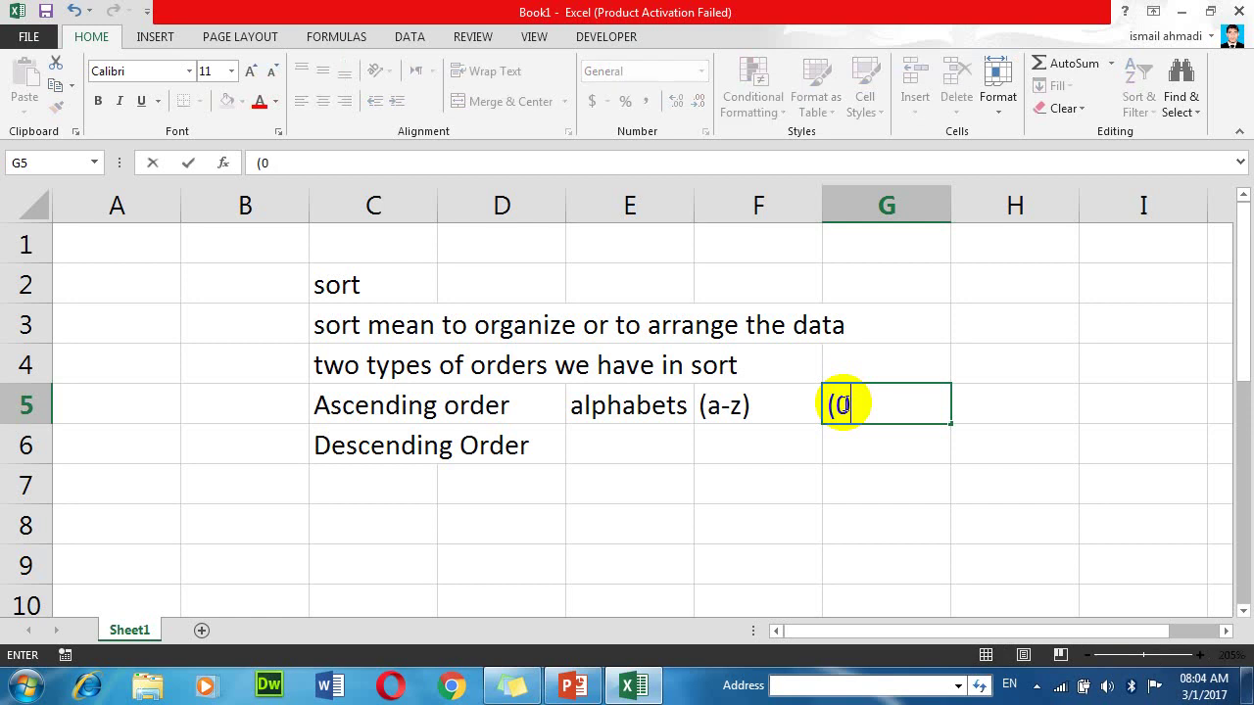
pyautogui.write('9')
pyautogui.press('Return')
pyautogui.write('0')
pyautogui.press('BackSpace')
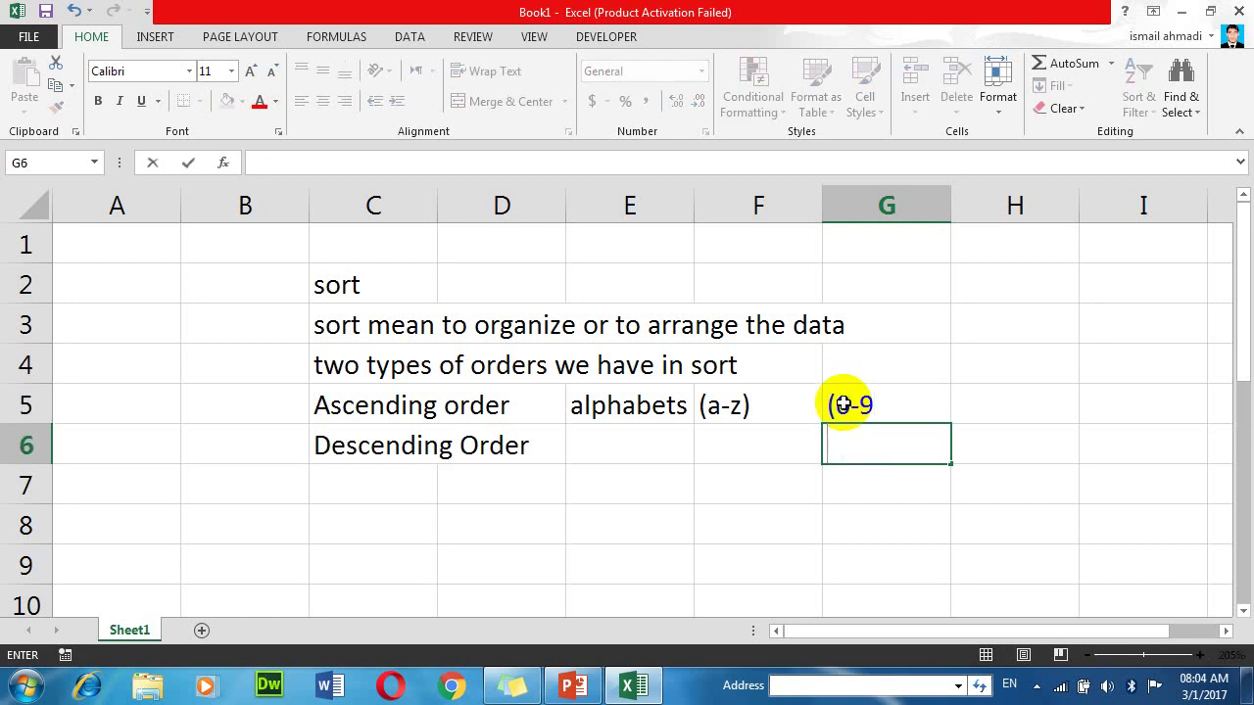
pyautogui.click(890, 391)
pyautogui.doubleClick(891, 392)
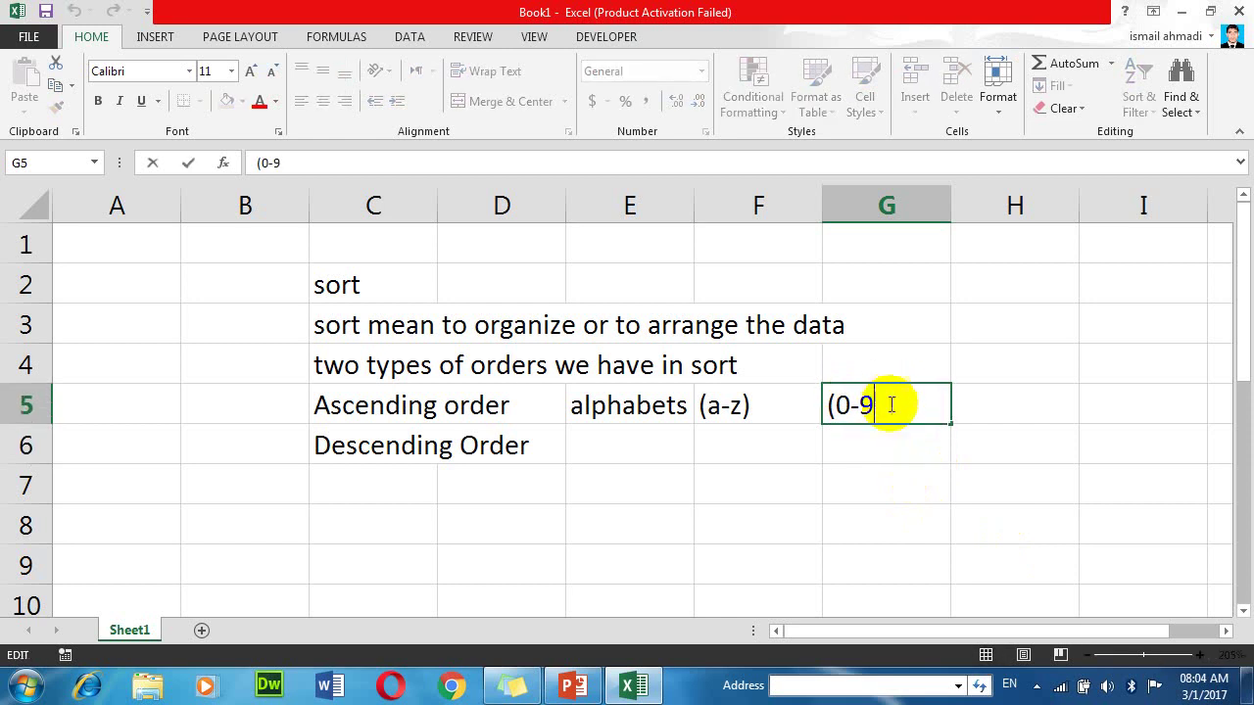
pyautogui.write(')')
pyautogui.press('Return')
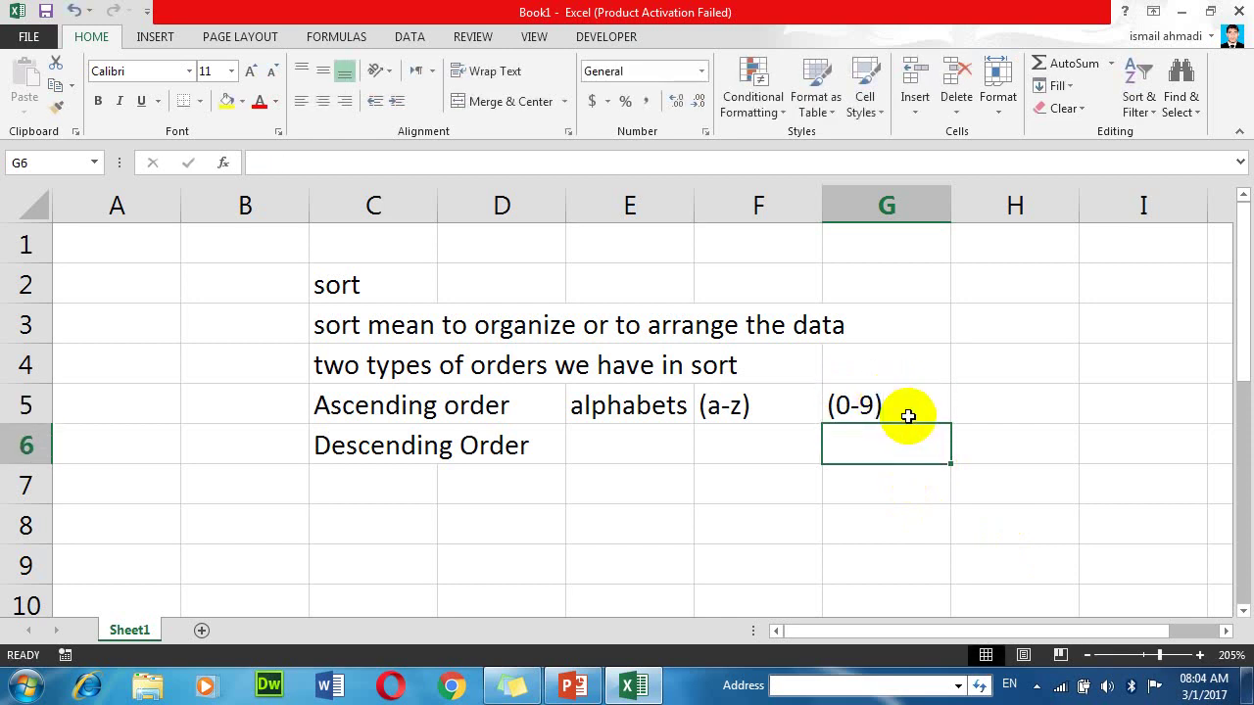
# Step: Fill row 6 with 'alphabets', '(z-a)' and '(9-0)' in E6:G6
pyautogui.click(683, 441)
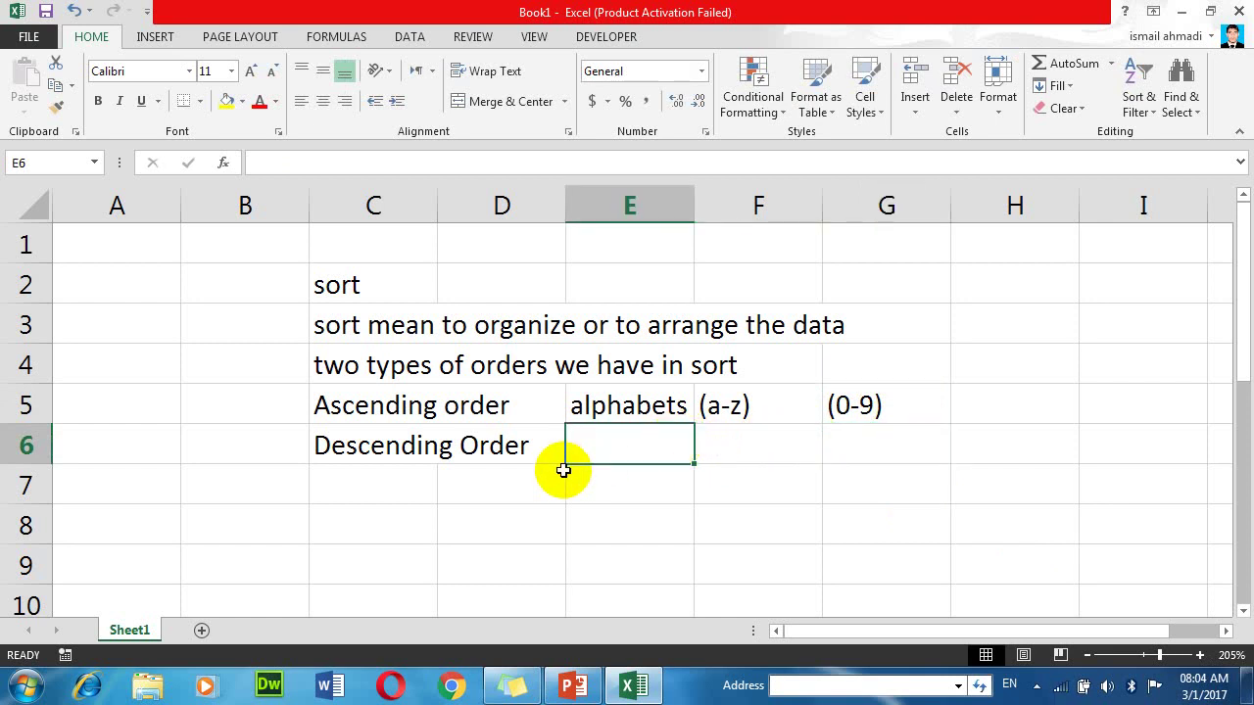
pyautogui.write('A')
pyautogui.write('pkl')
pyautogui.press('BackSpace')
pyautogui.press('BackSpace')
pyautogui.press('BackSpace')
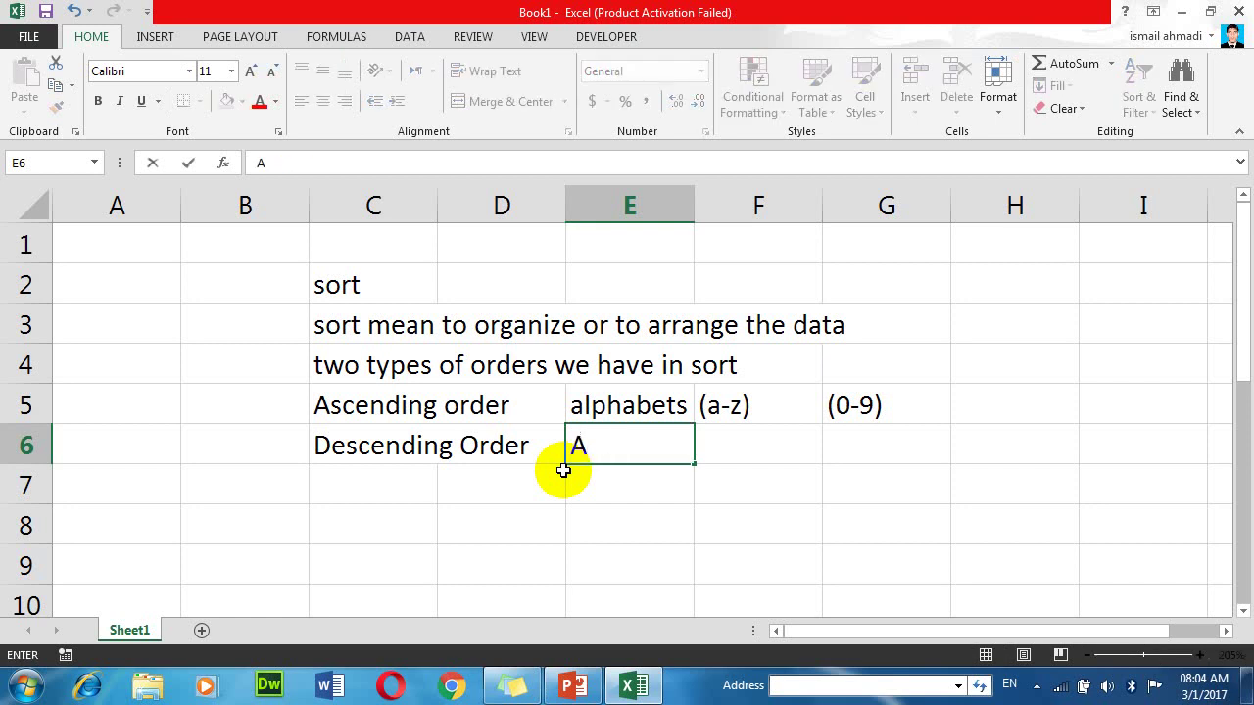
pyautogui.write('l')
pyautogui.press('Tab')
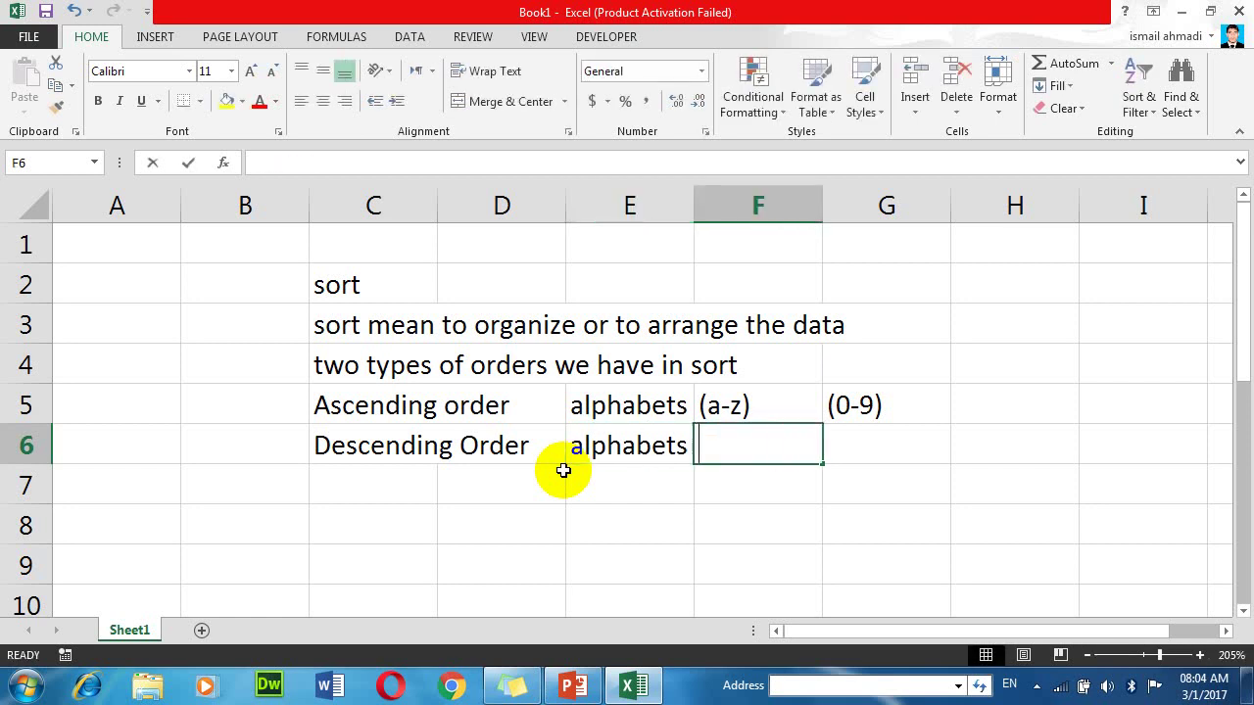
pyautogui.write('(z')
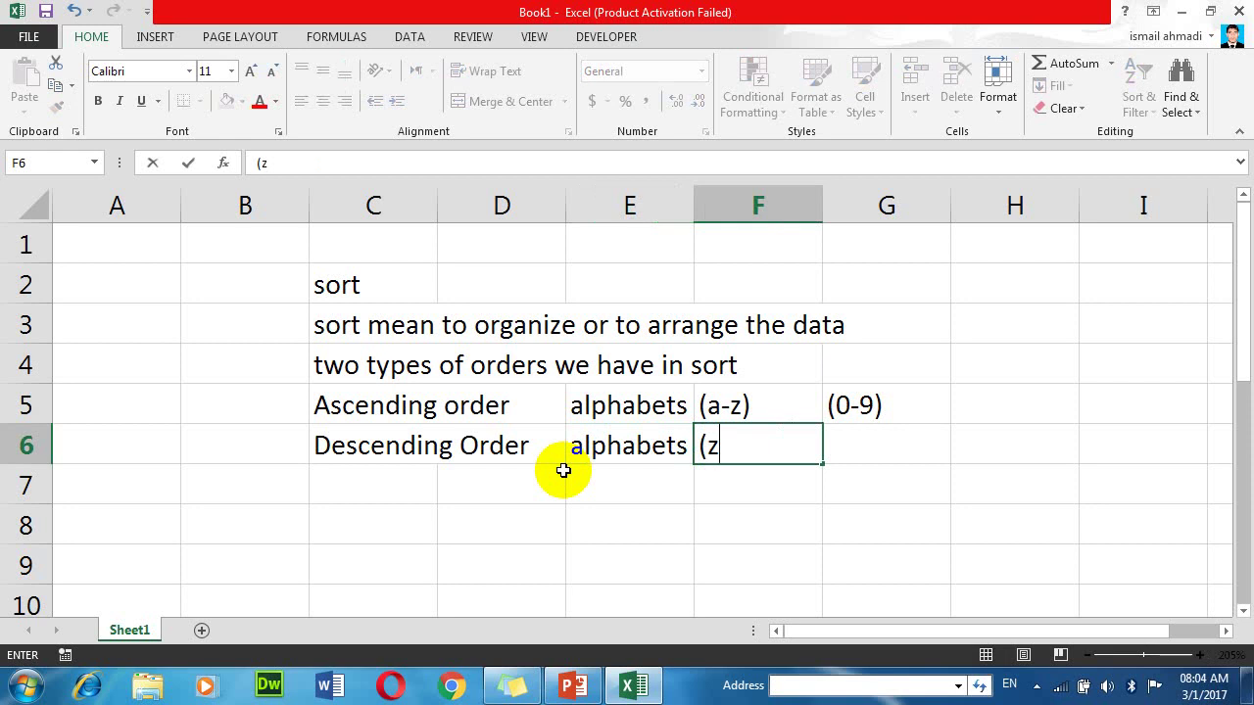
pyautogui.write('-a)')
pyautogui.press('Tab')
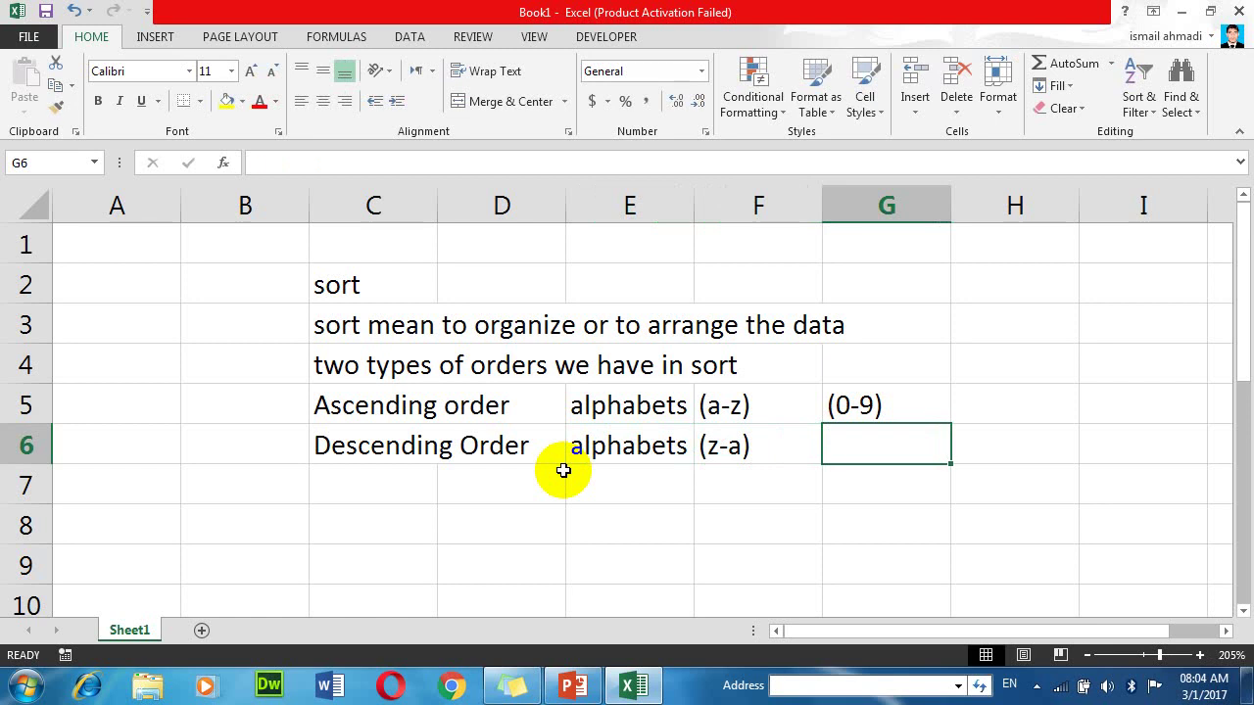
pyautogui.write('(')
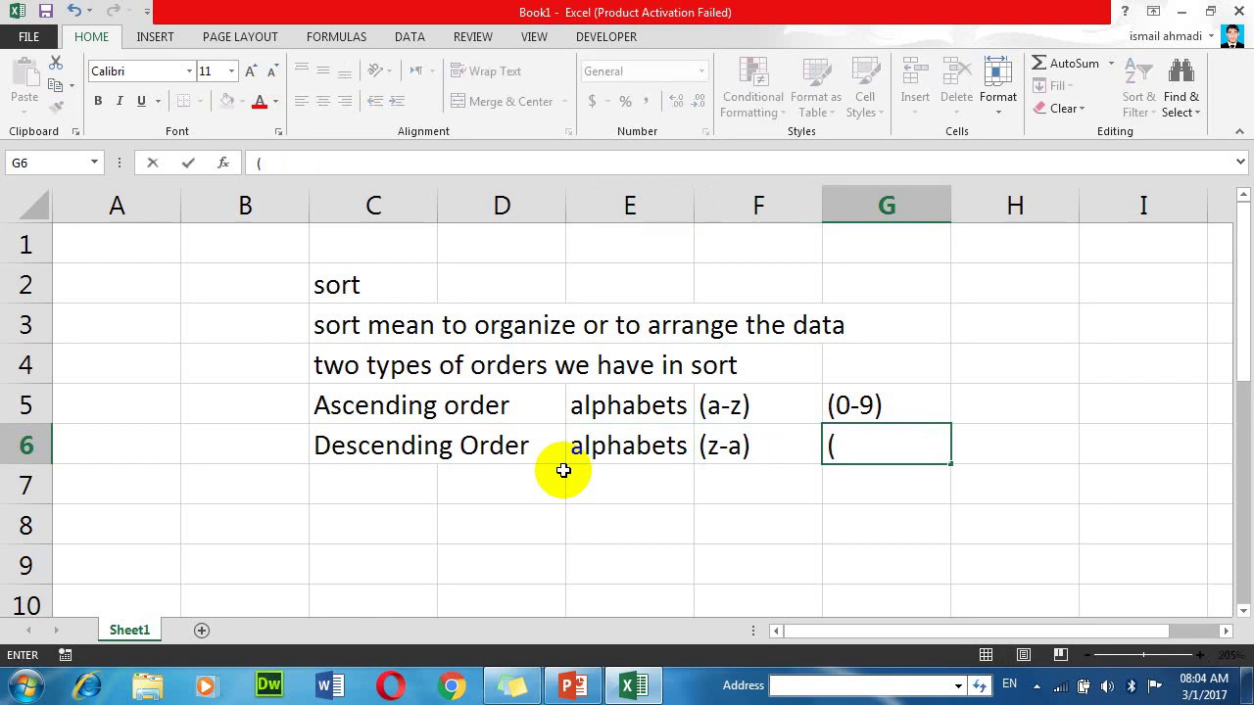
pyautogui.write('9-0')
pyautogui.write(')')
pyautogui.click(565, 472)
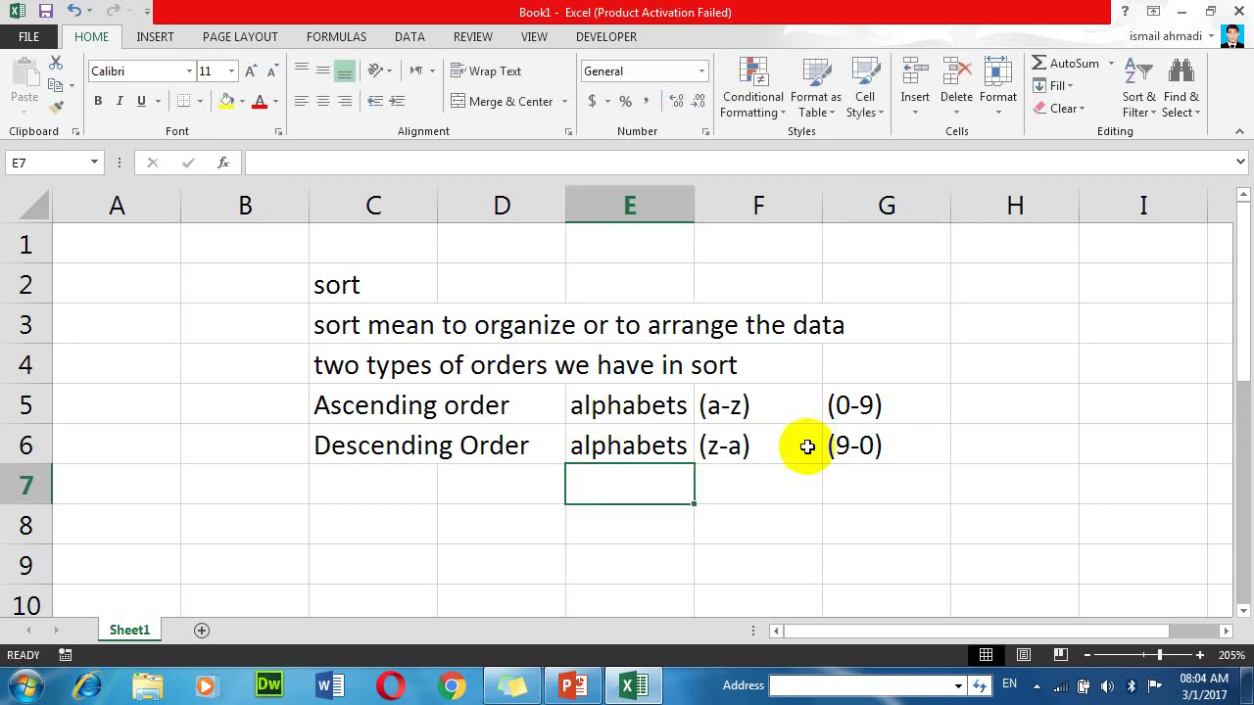
# Step: Delete the notes in C2:G8 and enter headers ID and Name in A1:B1
pyautogui.moveTo(891, 528); pyautogui.dragTo(327, 284)
pyautogui.press('Delete')
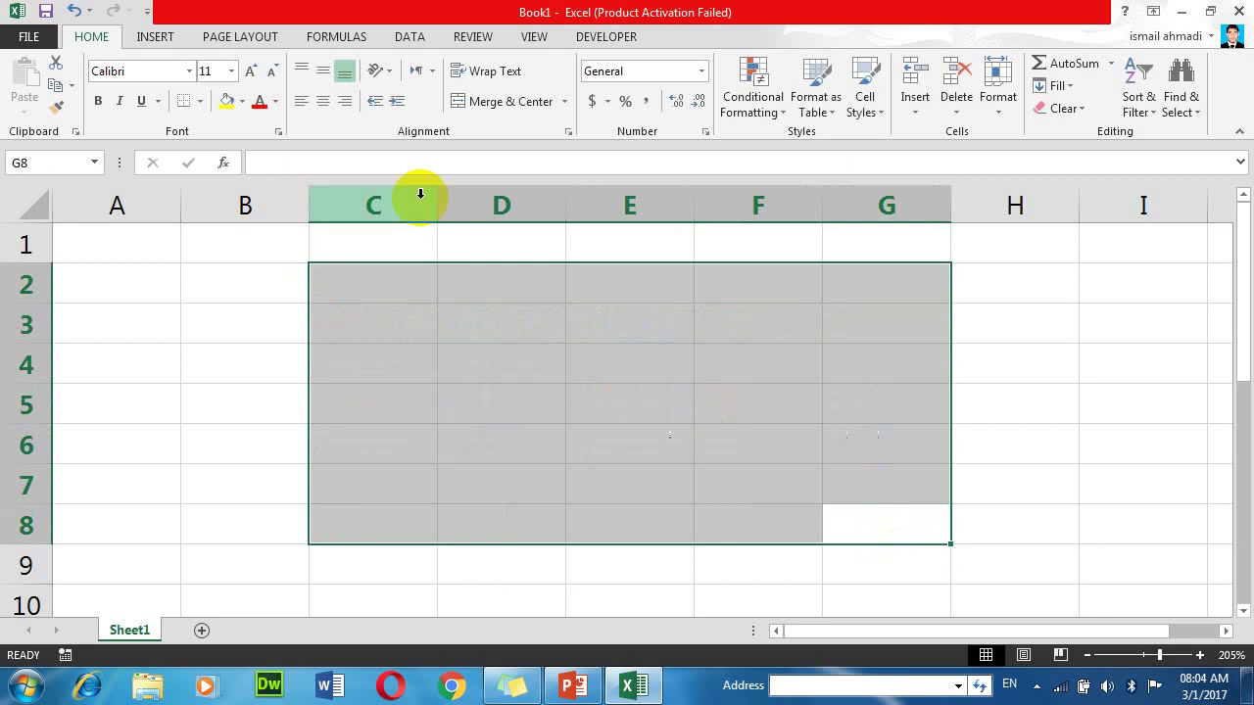
pyautogui.click(163, 238)
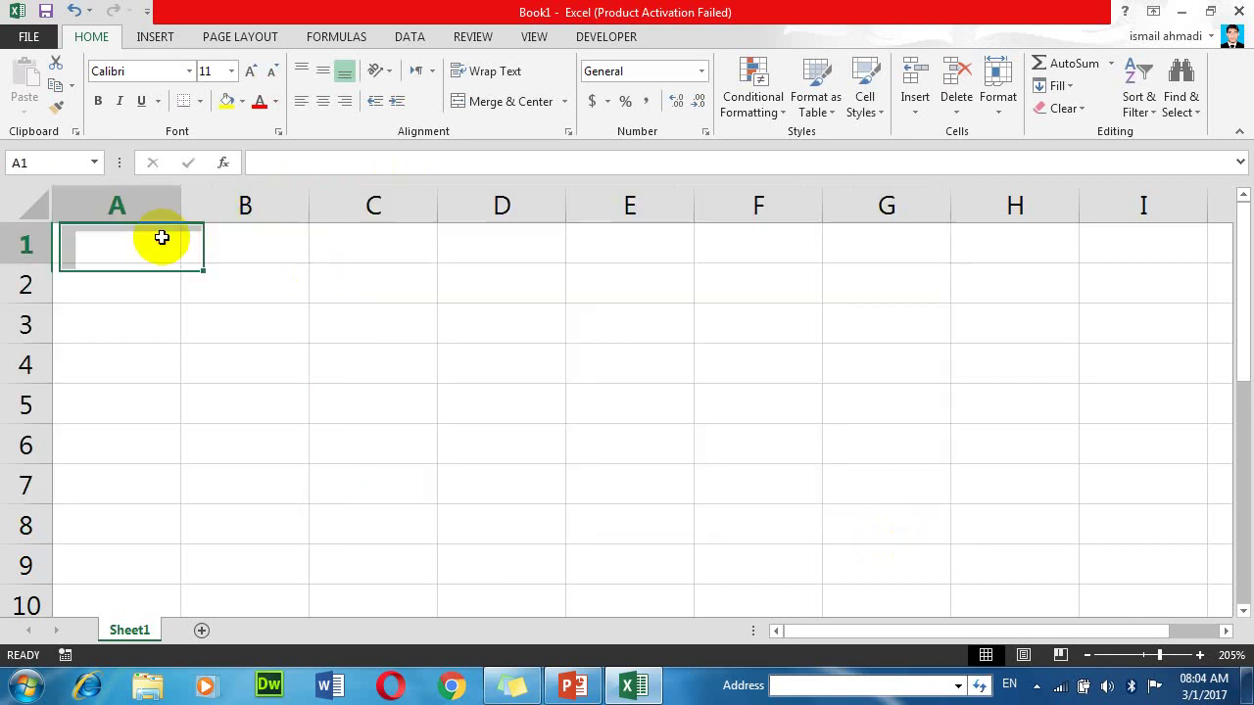
pyautogui.write('ID')
pyautogui.press('Tab')
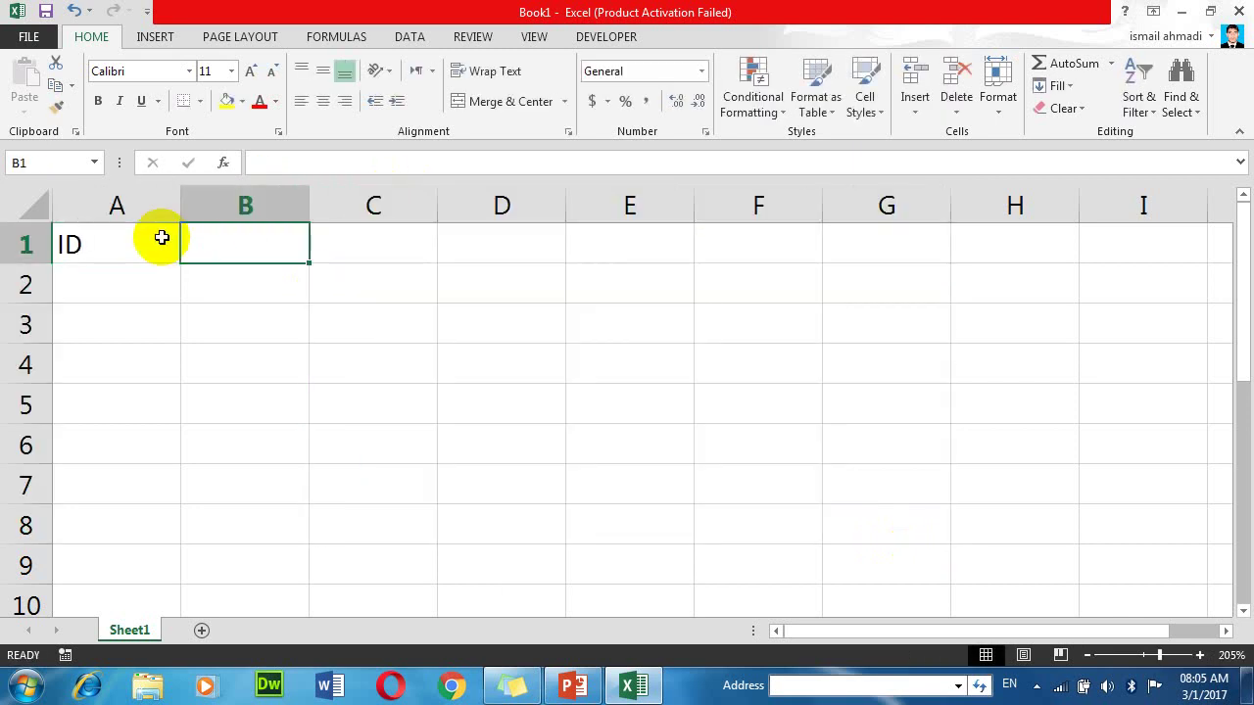
pyautogui.write('Name')
pyautogui.press('Tab')
# Step: Add the headers Post, Salary, com and Total in C1:F1
pyautogui.write('Post')
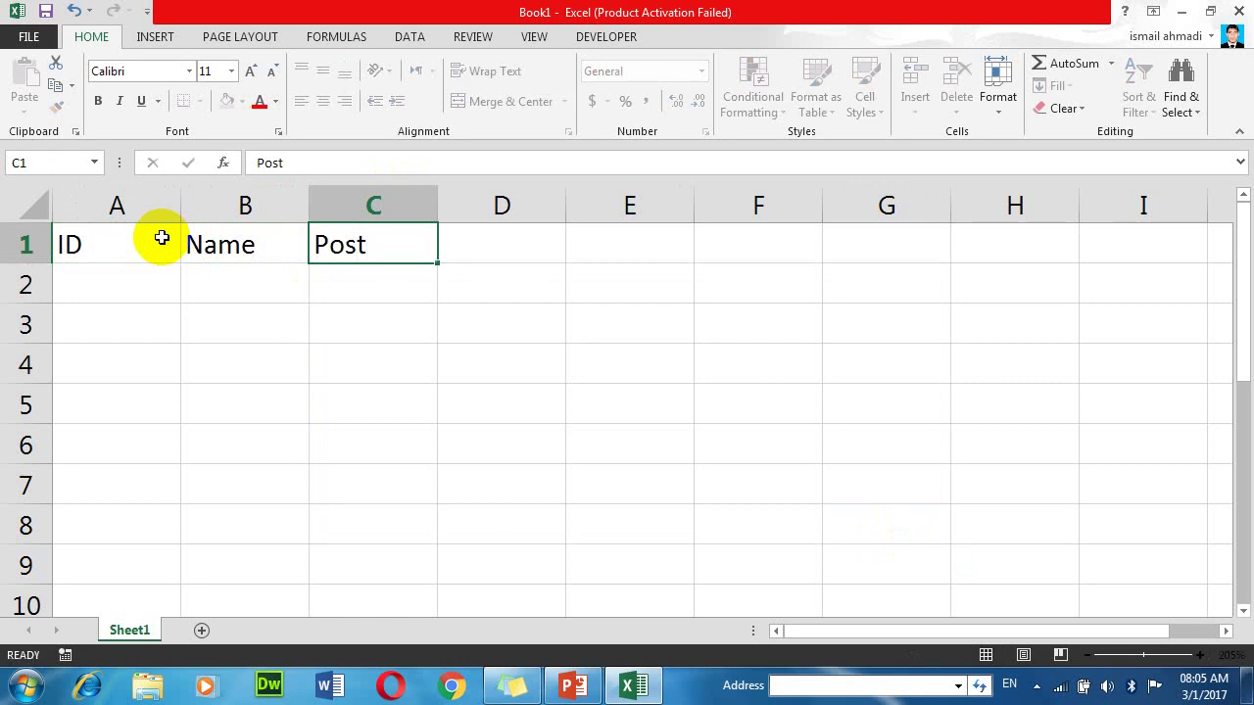
pyautogui.press('Tab')
pyautogui.write('Salary')
pyautogui.press('Tab')
pyautogui.write('com')
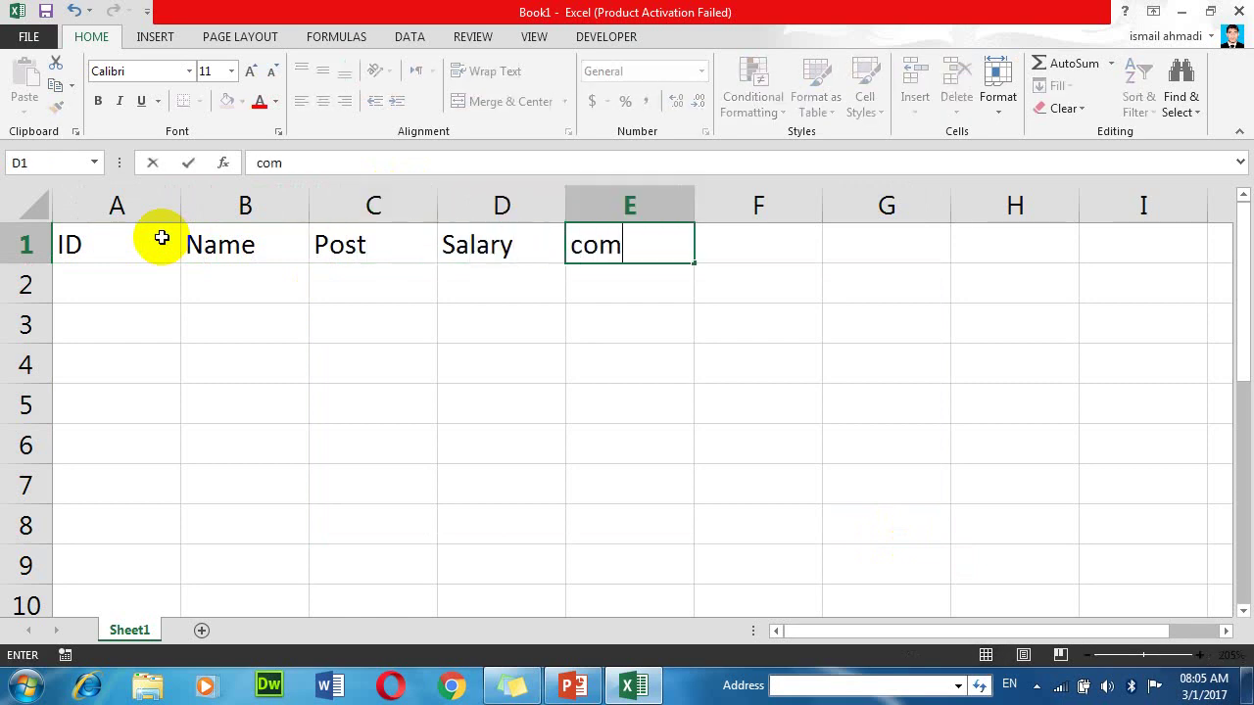
pyautogui.press('Tab')
pyautogui.write('To')
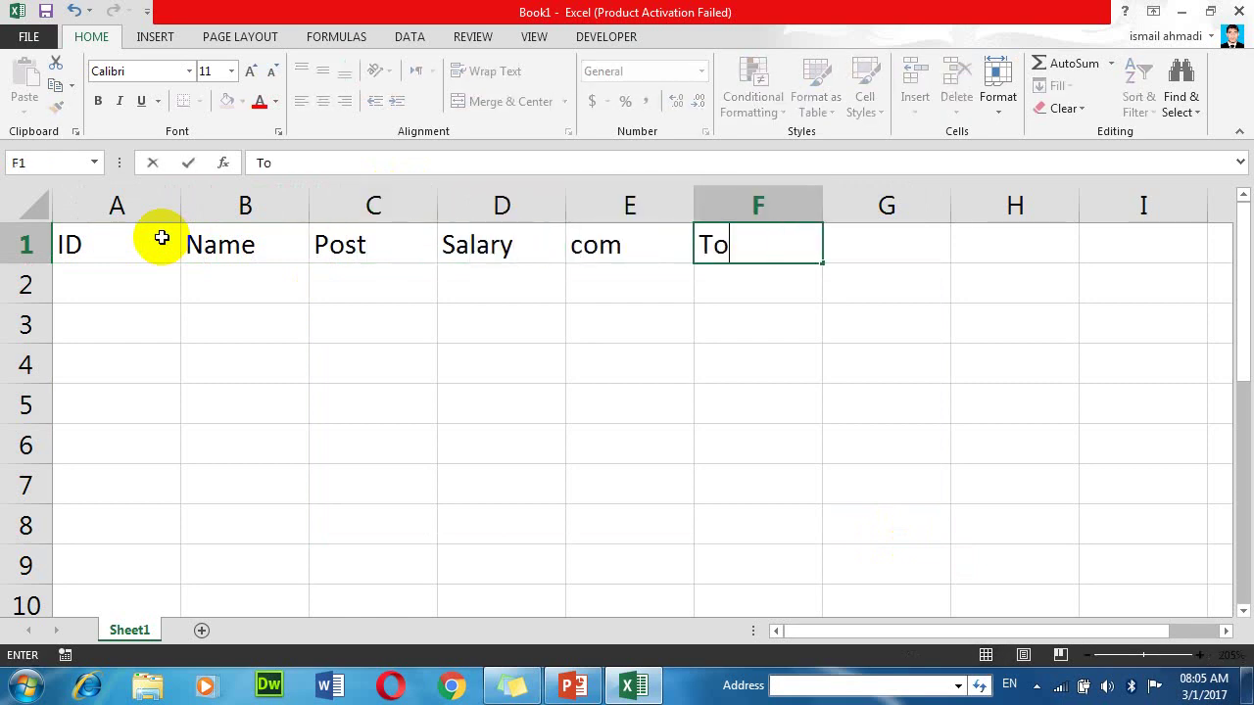
pyautogui.write('tal')
pyautogui.press('BackSpace')
pyautogui.write('a')
pyautogui.write('lk')
pyautogui.press('BackSpace')
pyautogui.press('Return')
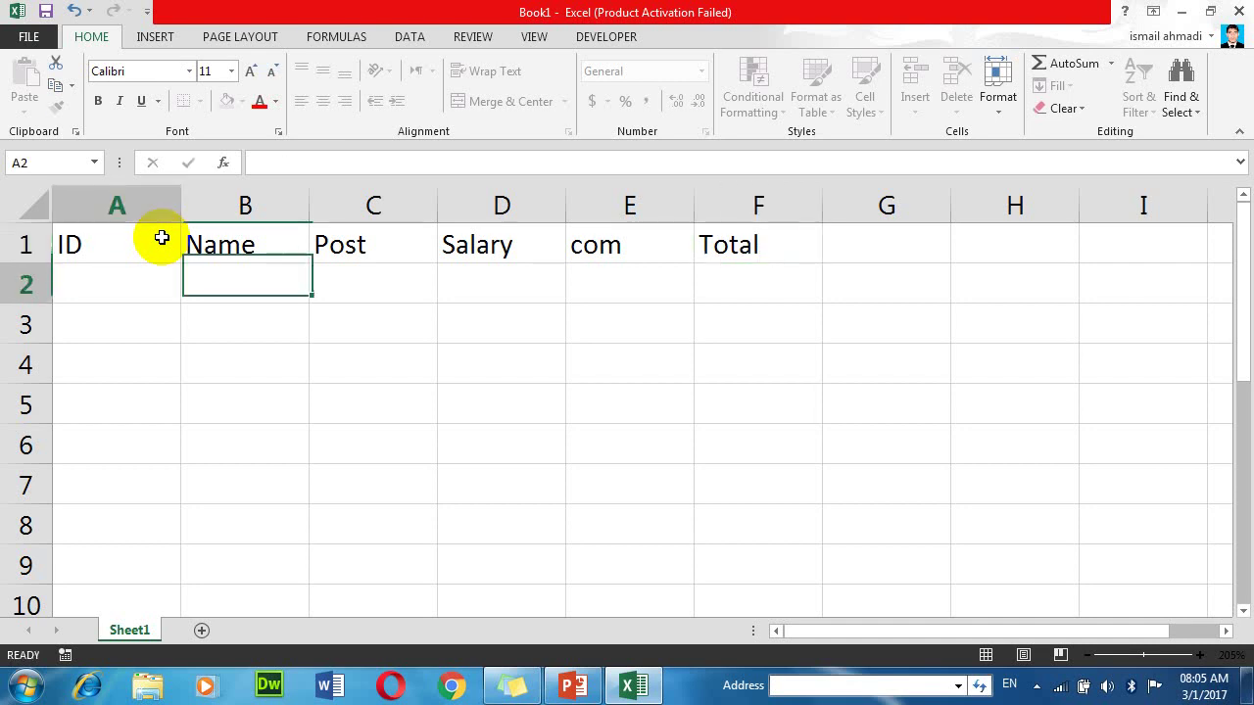
# Step: Type IDs 1 through 10 into A2:A11
pyautogui.write('1')
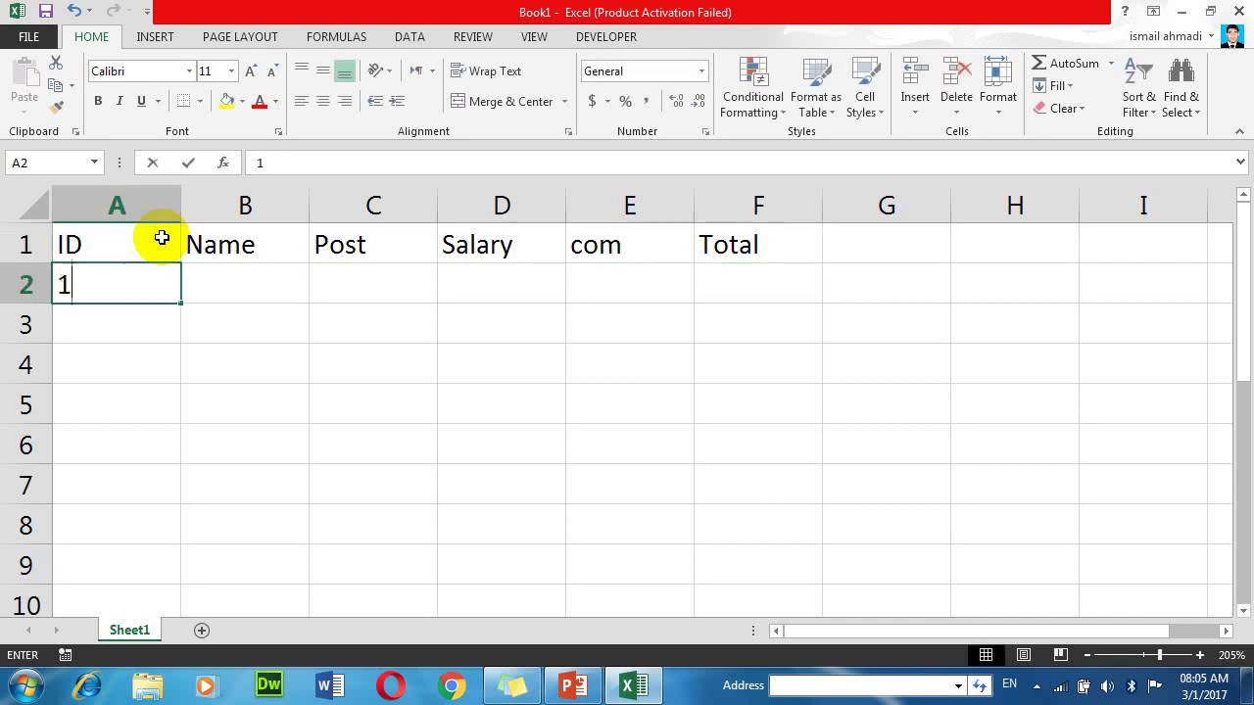
pyautogui.press('Return')
pyautogui.write('2 3')
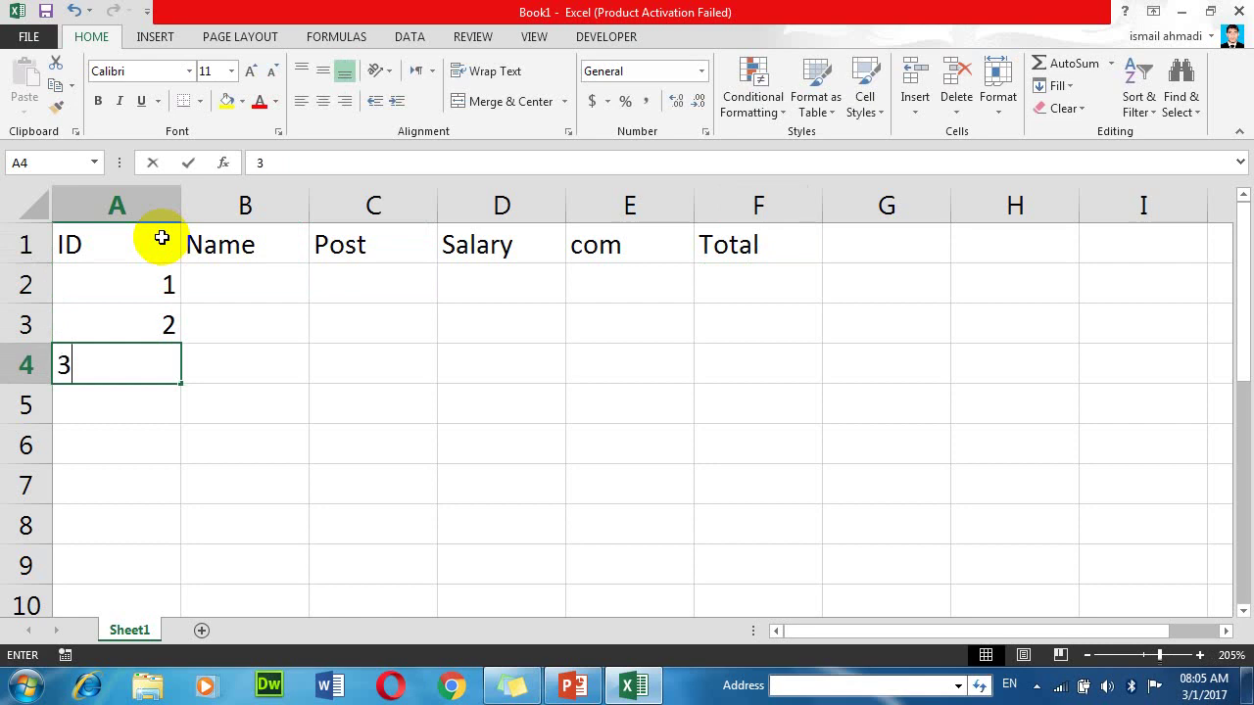
pyautogui.write(' 4 5 6 7 8 9 ')
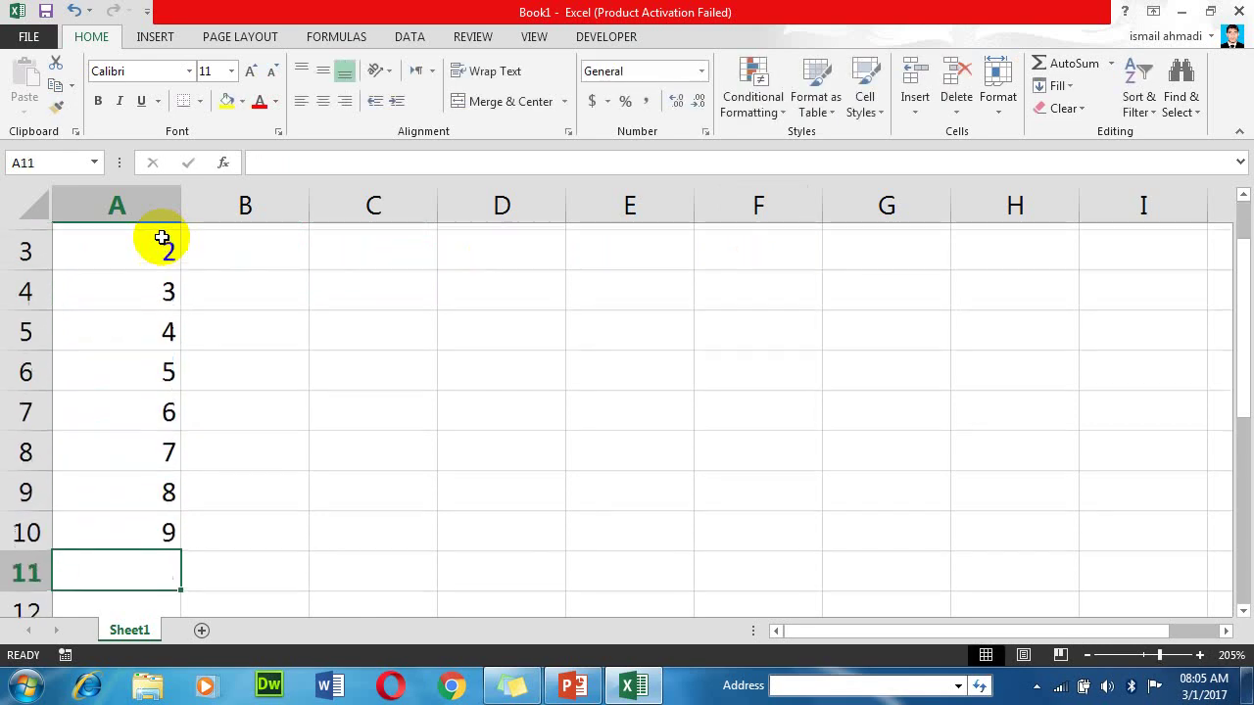
pyautogui.write('10')
pyautogui.press('Return')
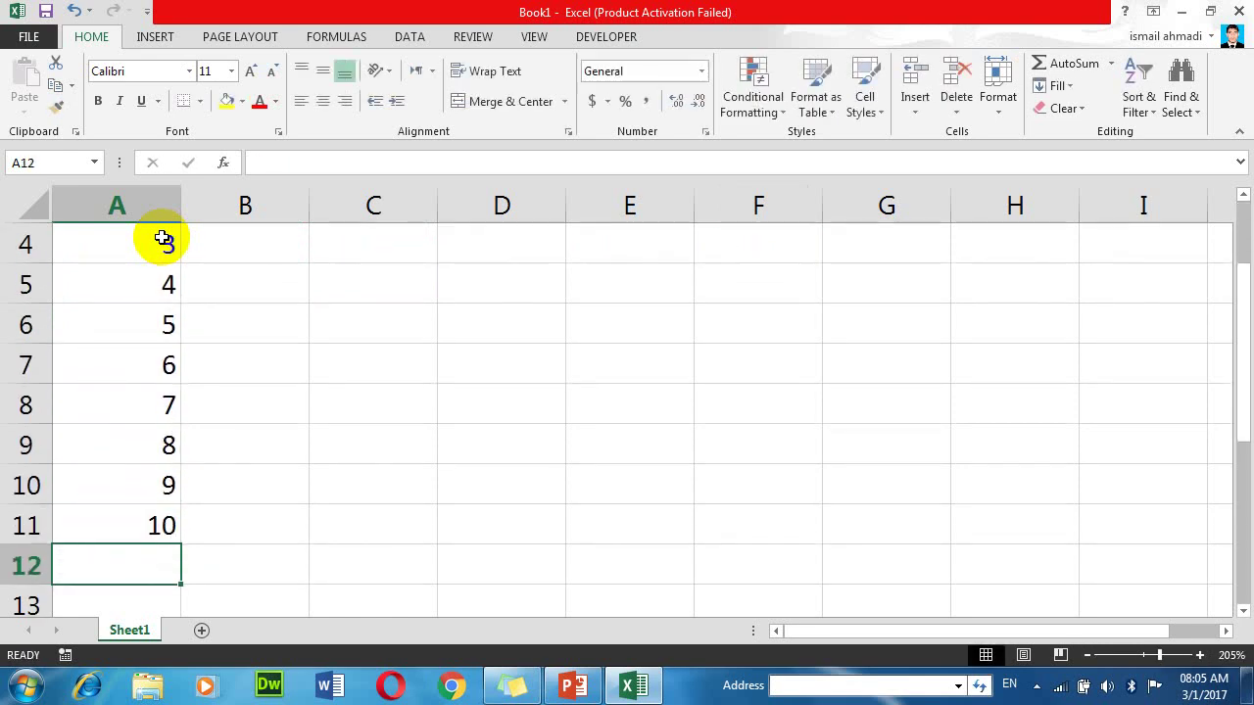
# Step: Fill the ID series down to 22 in A23 from the last two IDs
pyautogui.click(148, 514)
pyautogui.moveTo(148, 488); pyautogui.dragTo(183, 560)
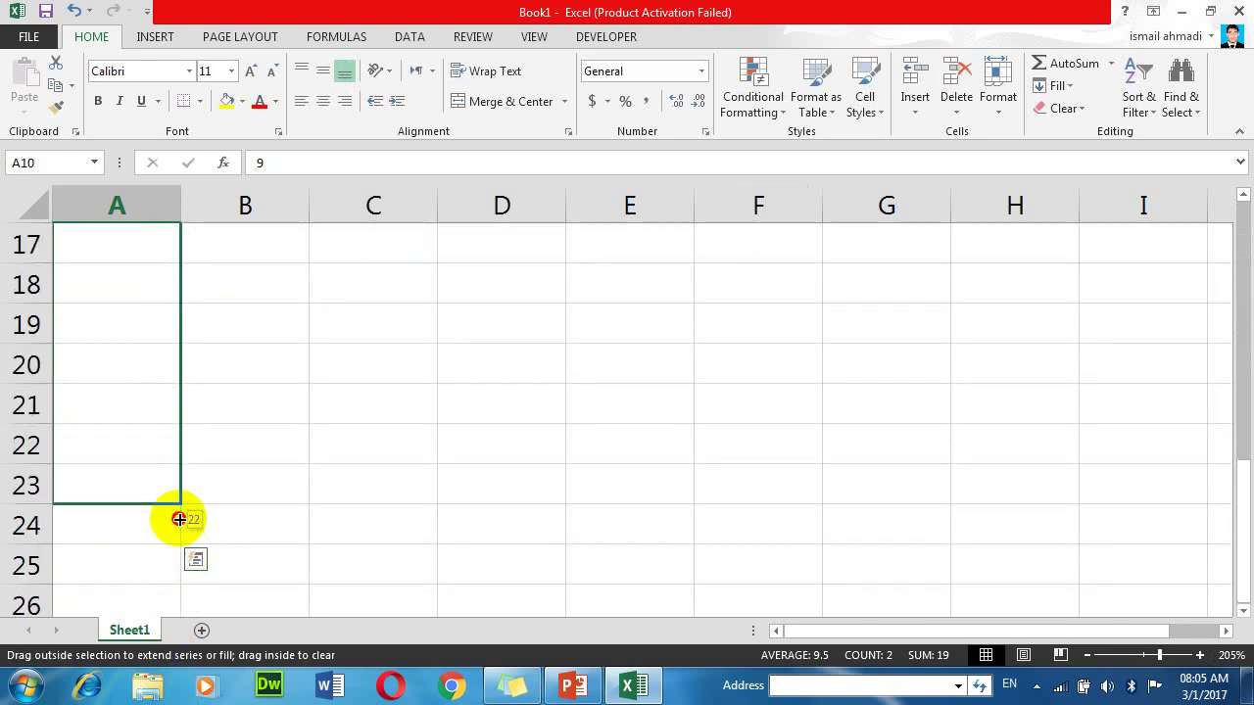
pyautogui.moveTo(183, 560); pyautogui.dragTo(176, 515)
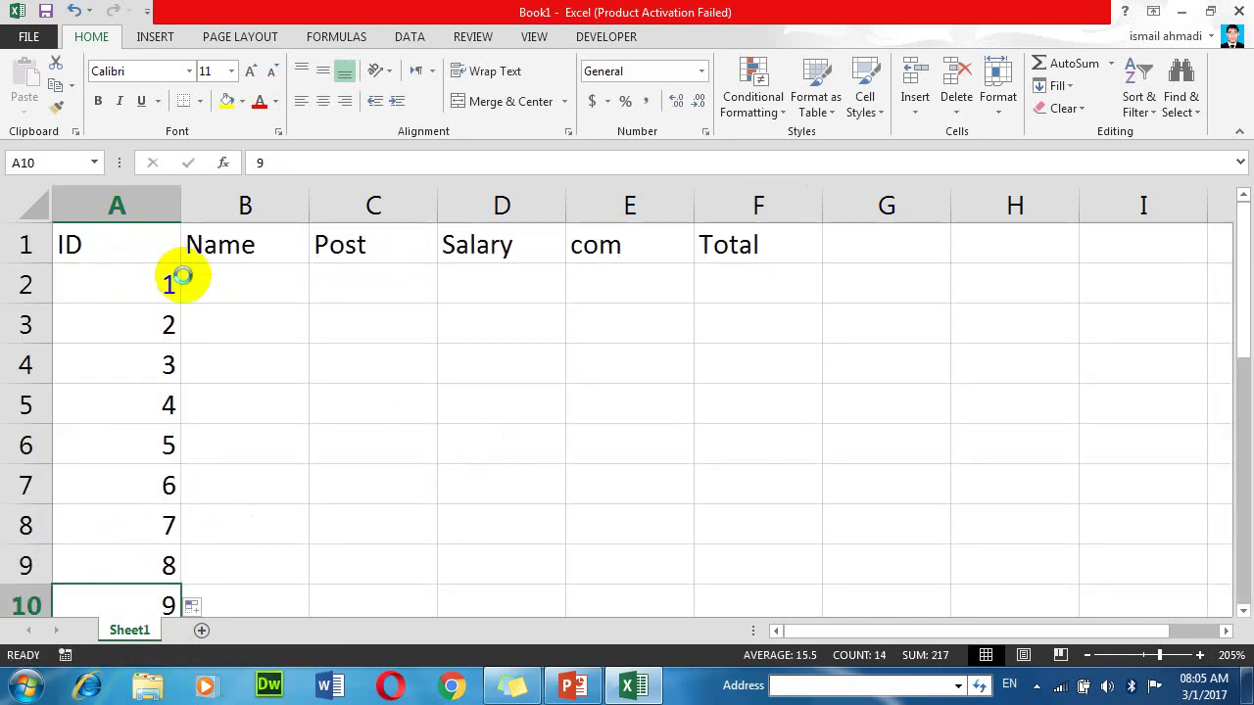
pyautogui.scroll(-4, 189, 280)
pyautogui.scroll(-2, 189, 280)
pyautogui.scroll(3, 151, 244)
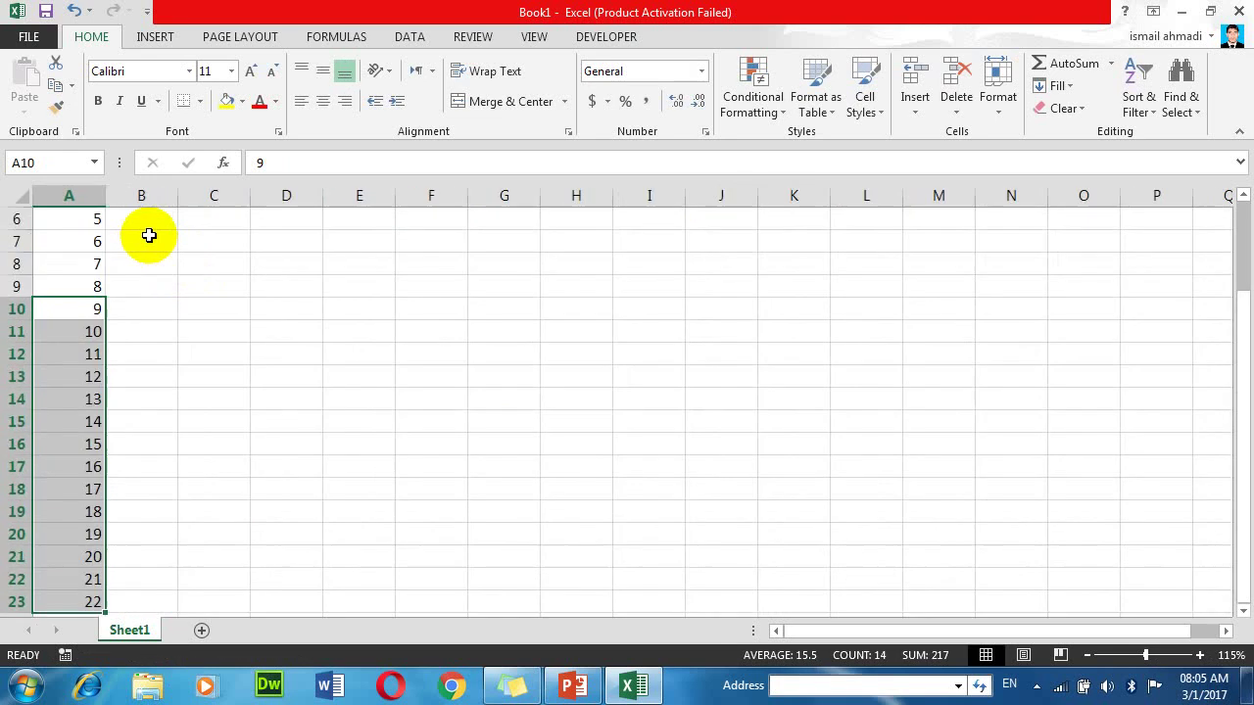
# Step: Enter the first employee names in B2:B12, such as ahmad, khan, ali, omer, abdullah and kamran
pyautogui.click(151, 244)
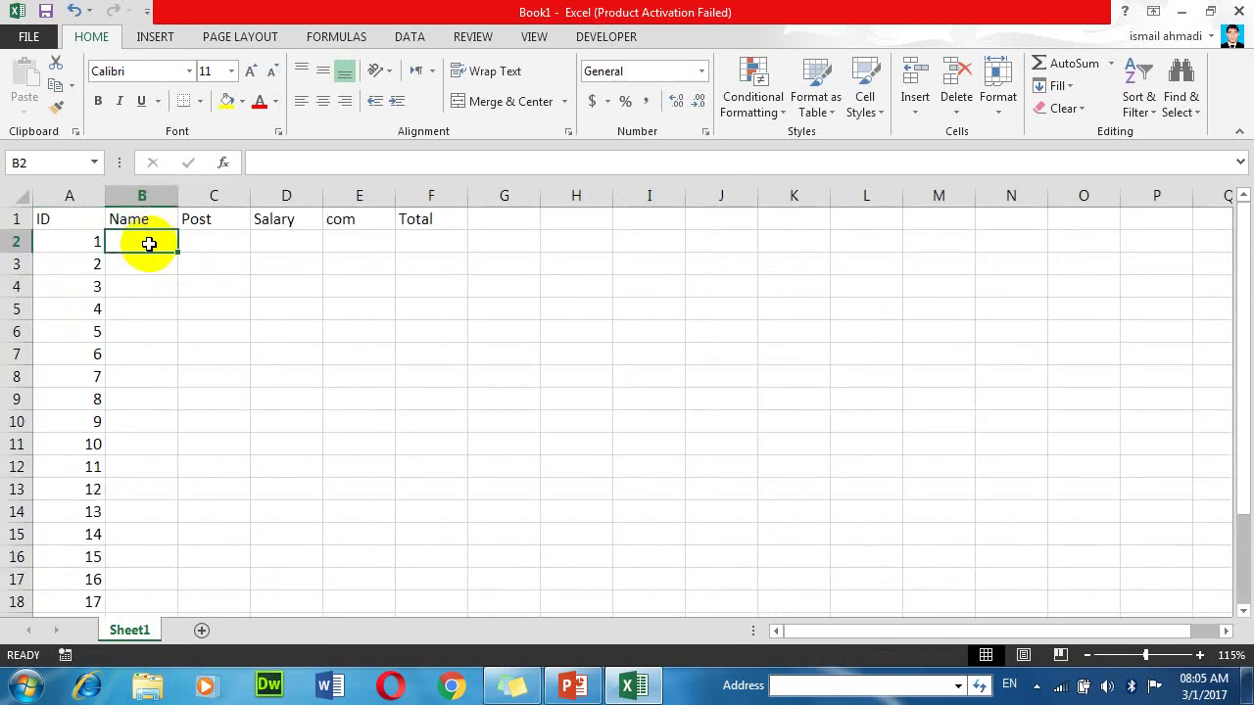
pyautogui.write("ahmad'")
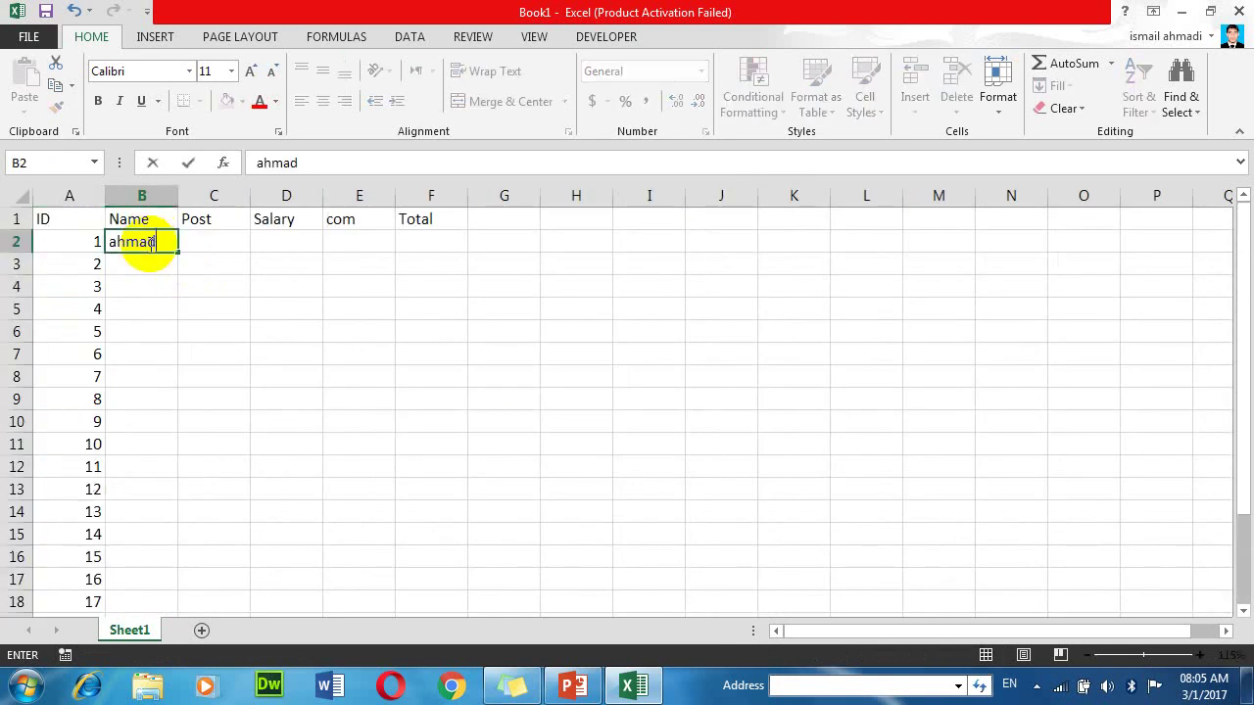
pyautogui.press('Return')
pyautogui.write('khan')
pyautogui.press('Return')
pyautogui.write('a;9')
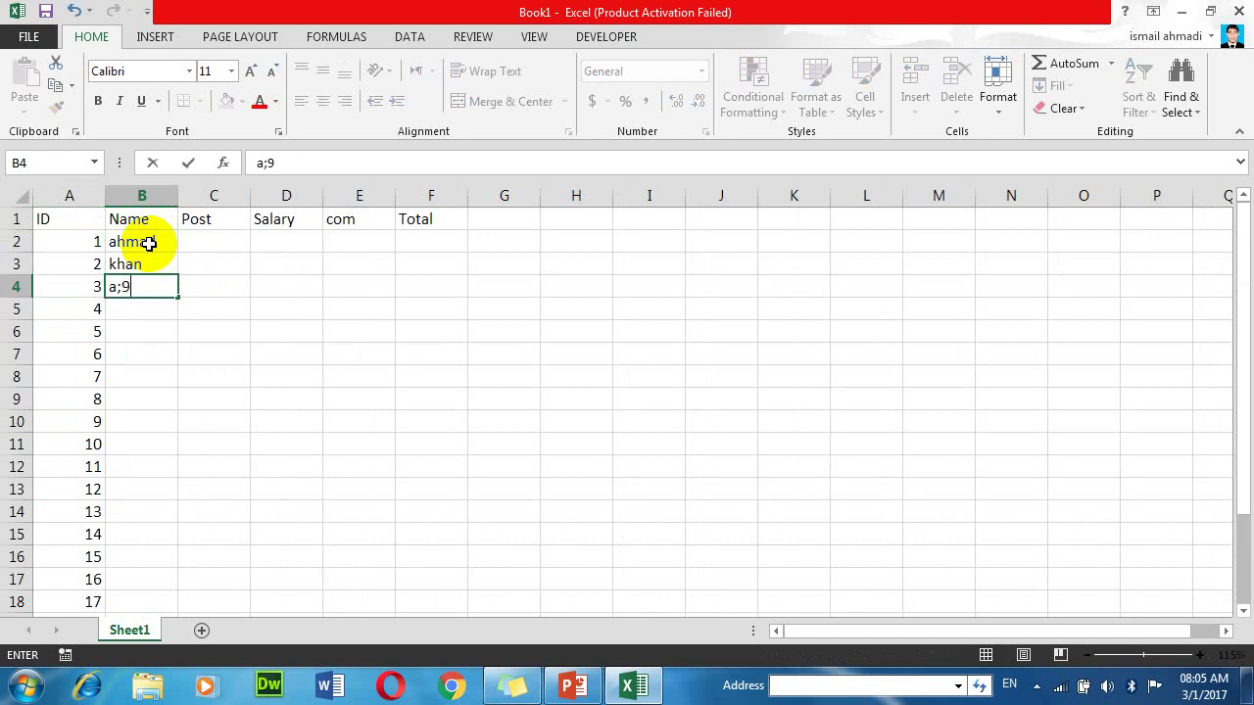
pyautogui.press('BackSpace')
pyautogui.press('BackSpace')
pyautogui.press('BackSpace')
pyautogui.write('ali')
pyautogui.press('Return')
pyautogui.write('ome')
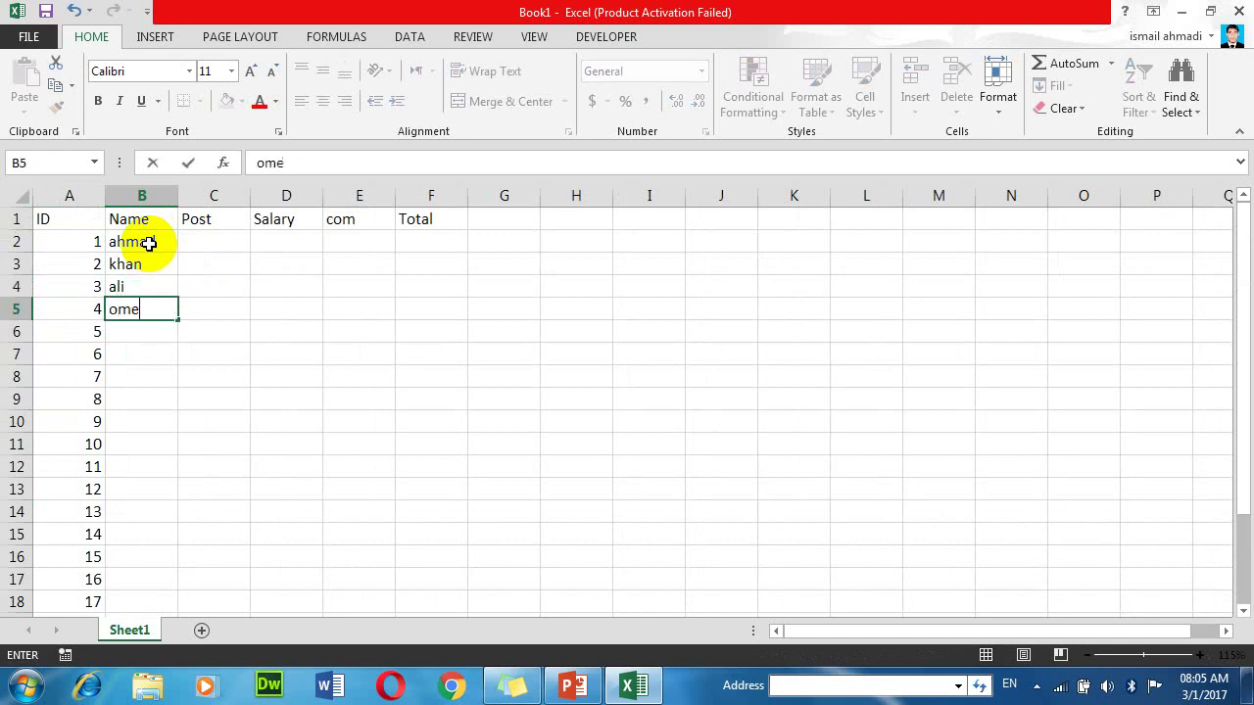
pyautogui.write('r')
pyautogui.press('Return')
pyautogui.write('abdullah')
pyautogui.press('Return')
pyautogui.write('wa')
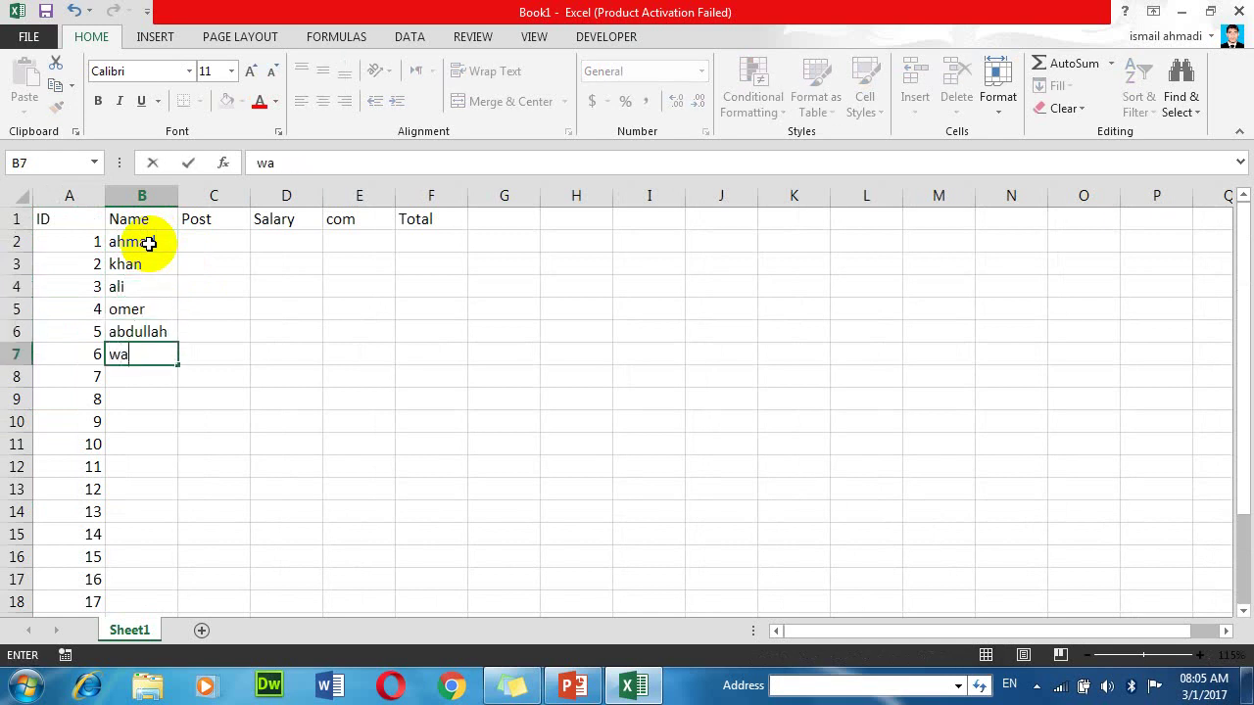
pyautogui.write('soim')
pyautogui.press('BackSpace')
pyautogui.press('BackSpace')
pyautogui.press('BackSpace')
pyautogui.write('im')
pyautogui.press('Return')
pyautogui.write('kamran')
pyautogui.press('Return')
pyautogui.write('fer')
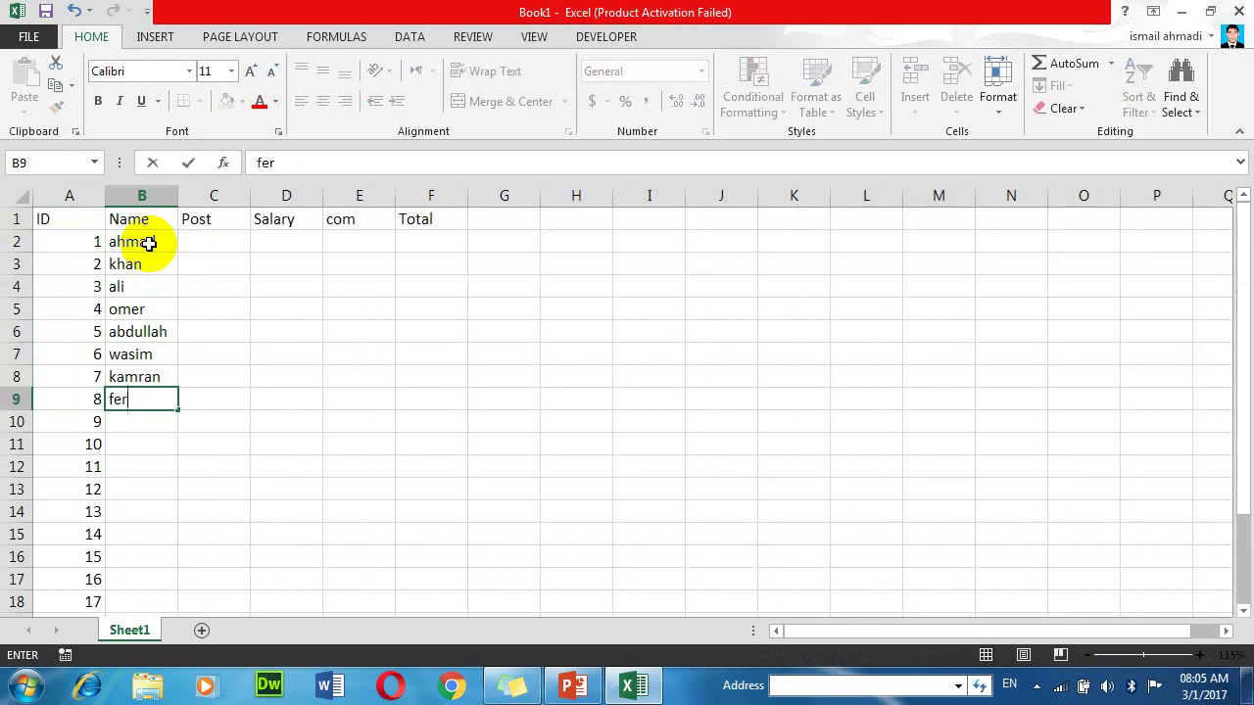
pyautogui.write('so')
pyautogui.press('BackSpace')
pyautogui.press('BackSpace')
pyautogui.write('dos')
pyautogui.press('Return')
pyautogui.write('na')
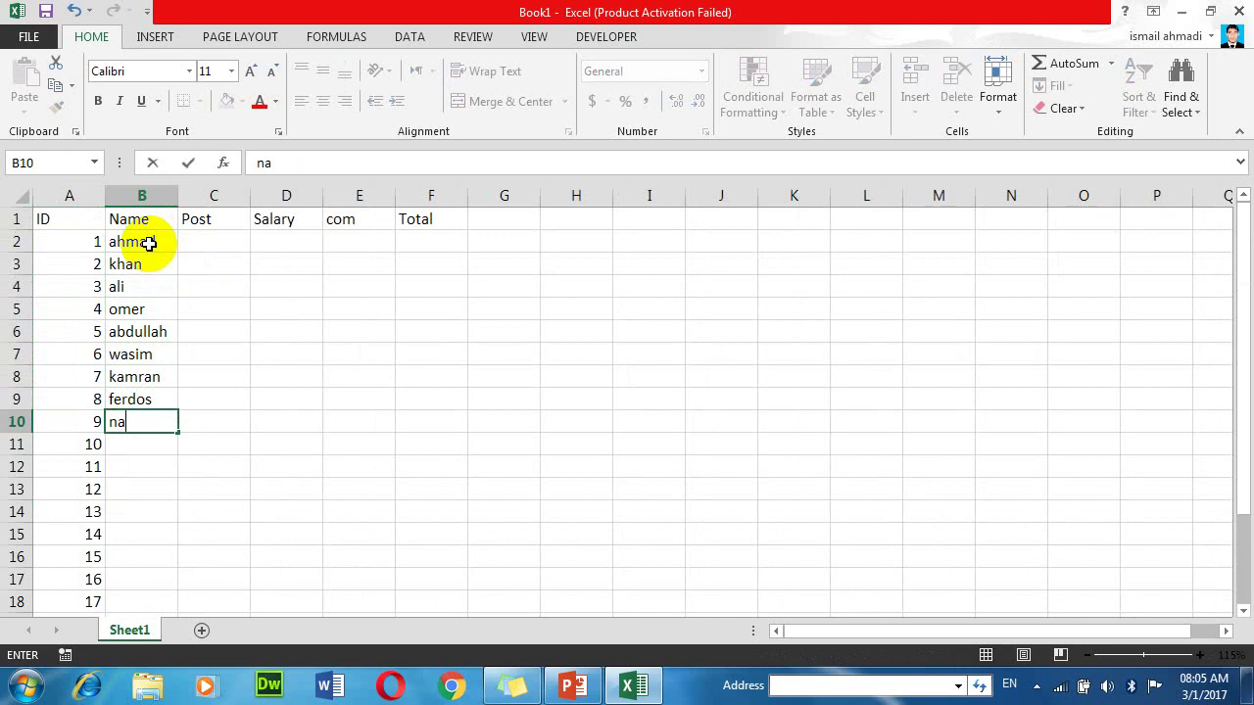
pyautogui.write('eem')
pyautogui.press('Return')
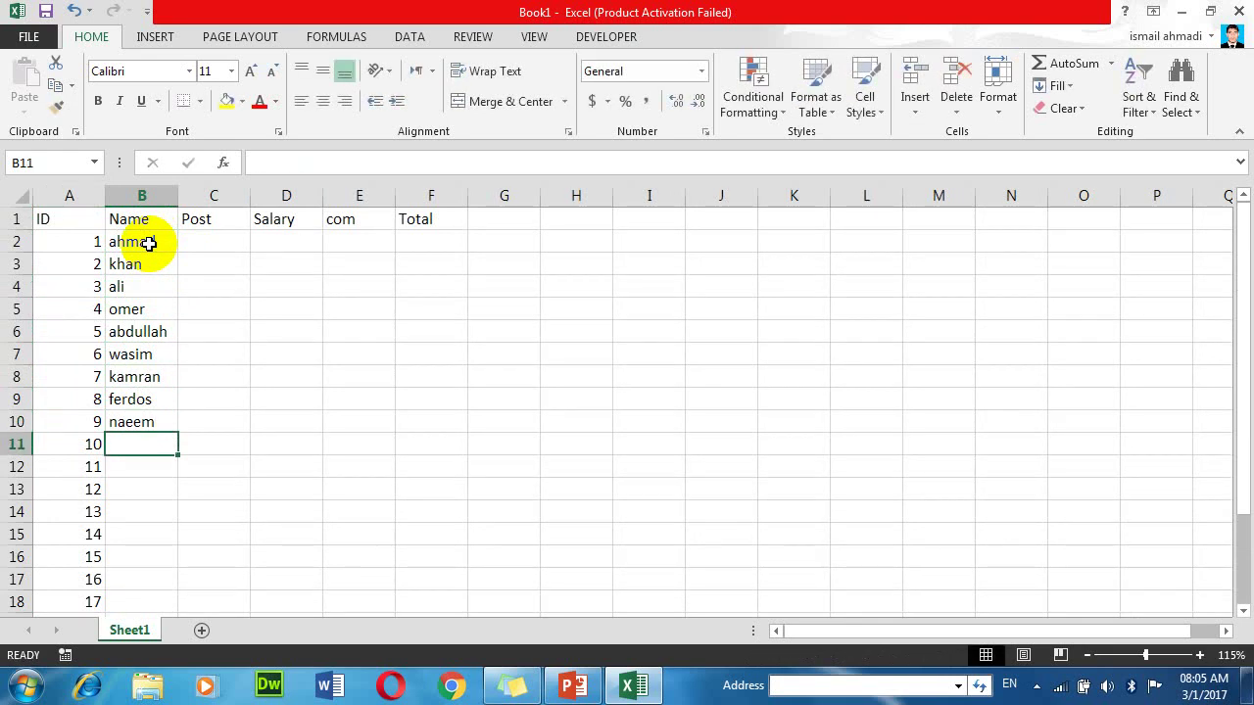
pyautogui.write('abdul khaliq')
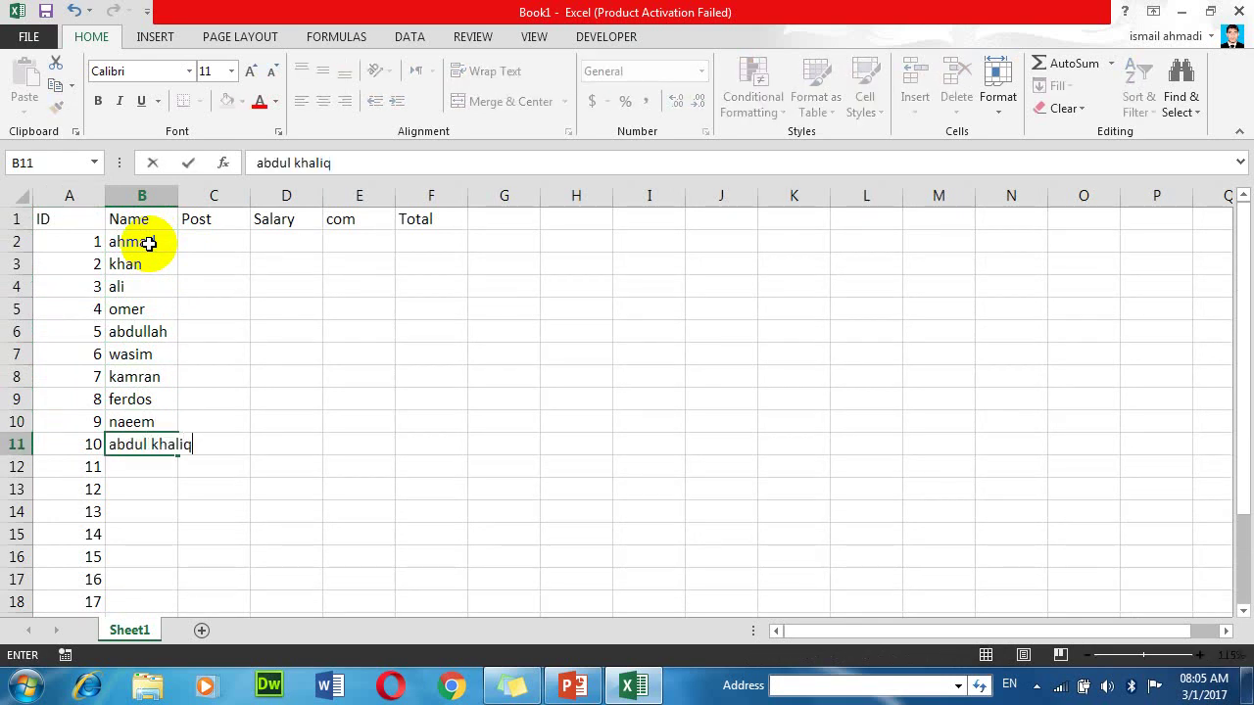
pyautogui.press('Return')
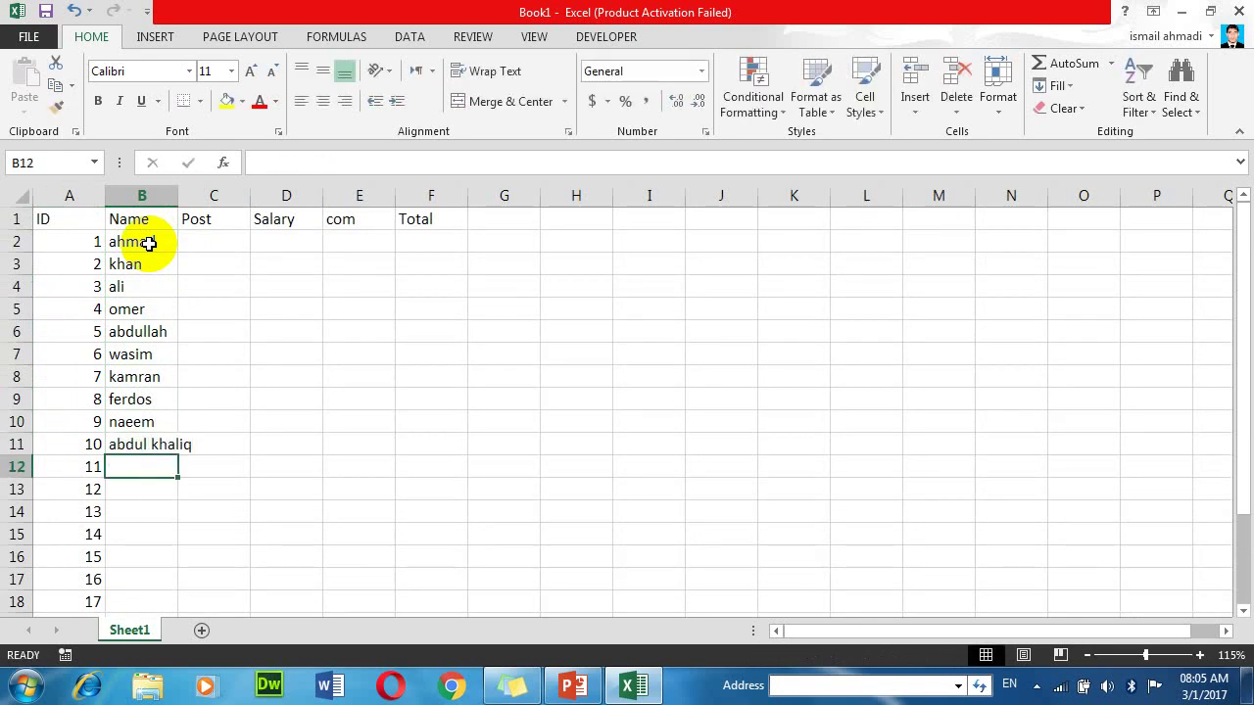
pyautogui.write('wahab')
pyautogui.press('Return')
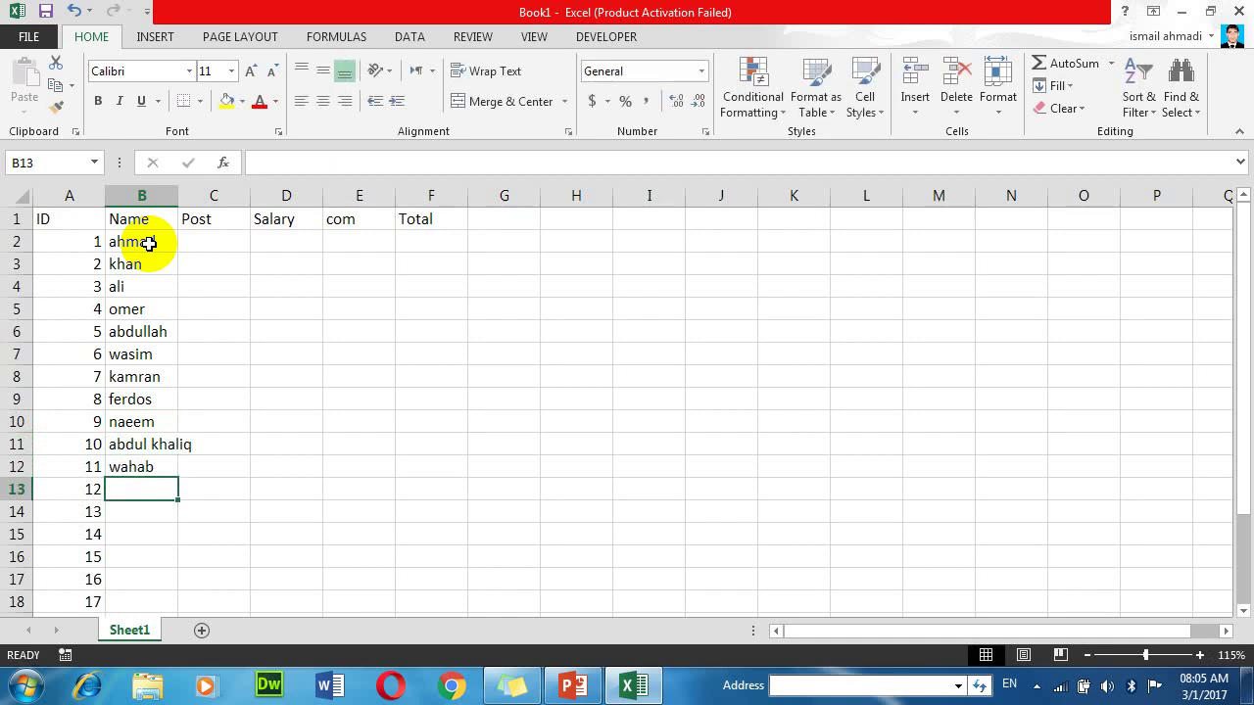
# Step: Fill the remaining names, including bilal, into B13:B23 using AutoComplete, finishing beside ID 22
pyautogui.write('f')
pyautogui.write('id')
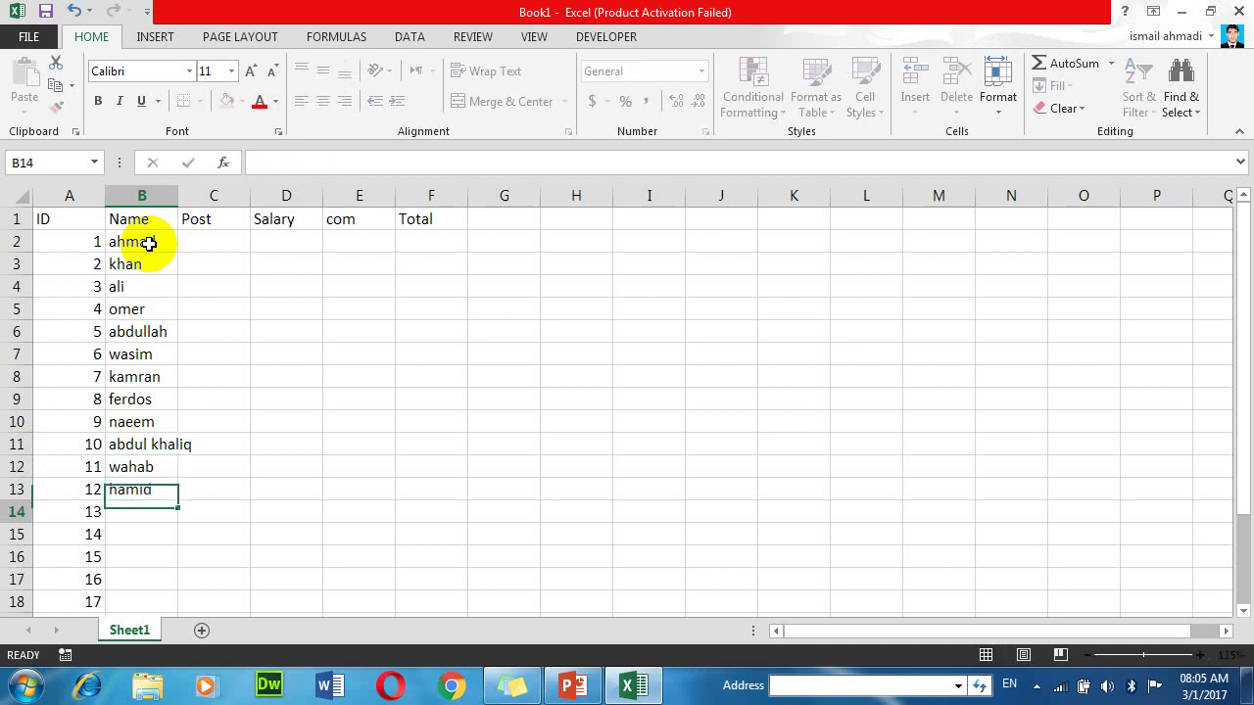
pyautogui.press('Return')
pyautogui.write('omer')
pyautogui.press('Return')
pyautogui.write('jan')
pyautogui.press('Return')
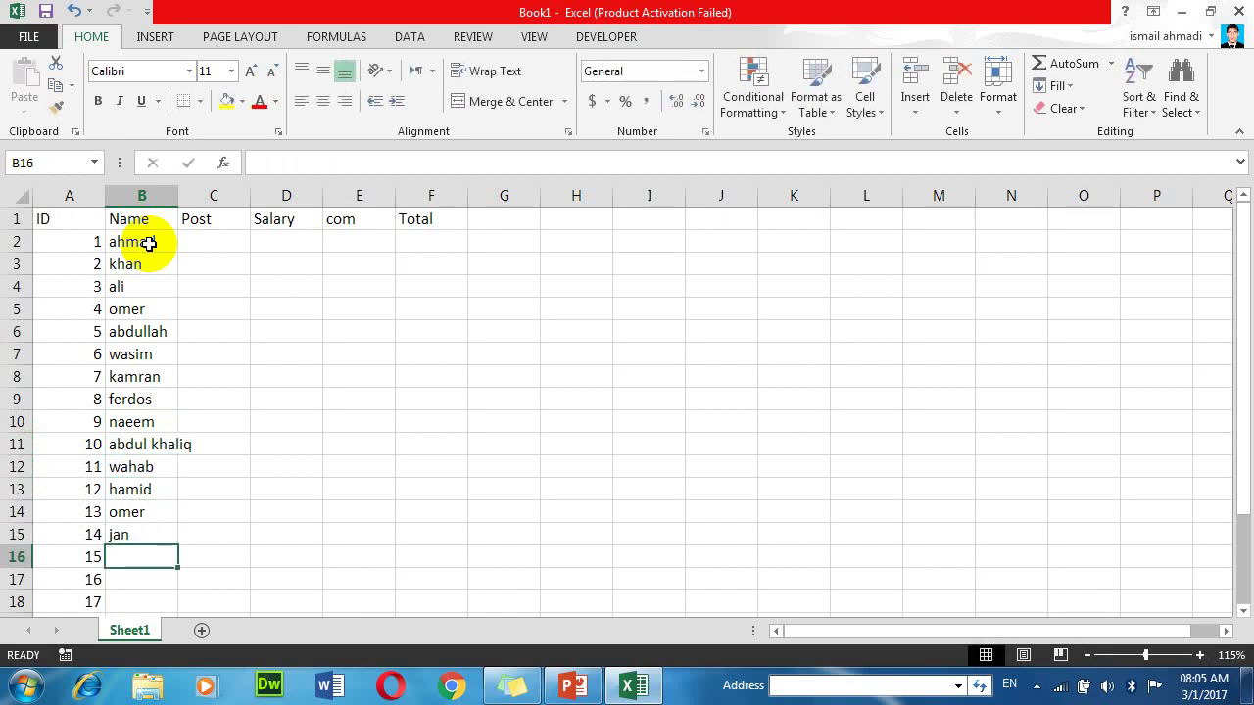
pyautogui.write('gholam')
pyautogui.press('Return')
pyautogui.write('bilal')
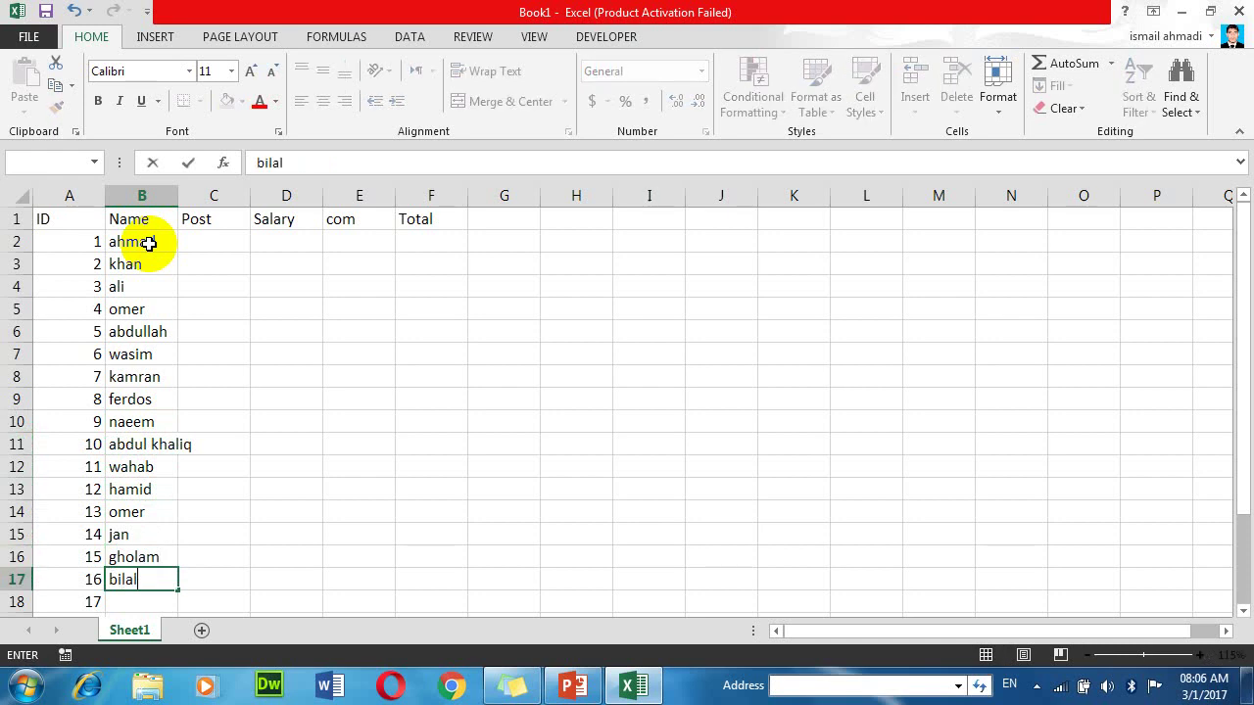
pyautogui.press('Return')
pyautogui.write('mal')
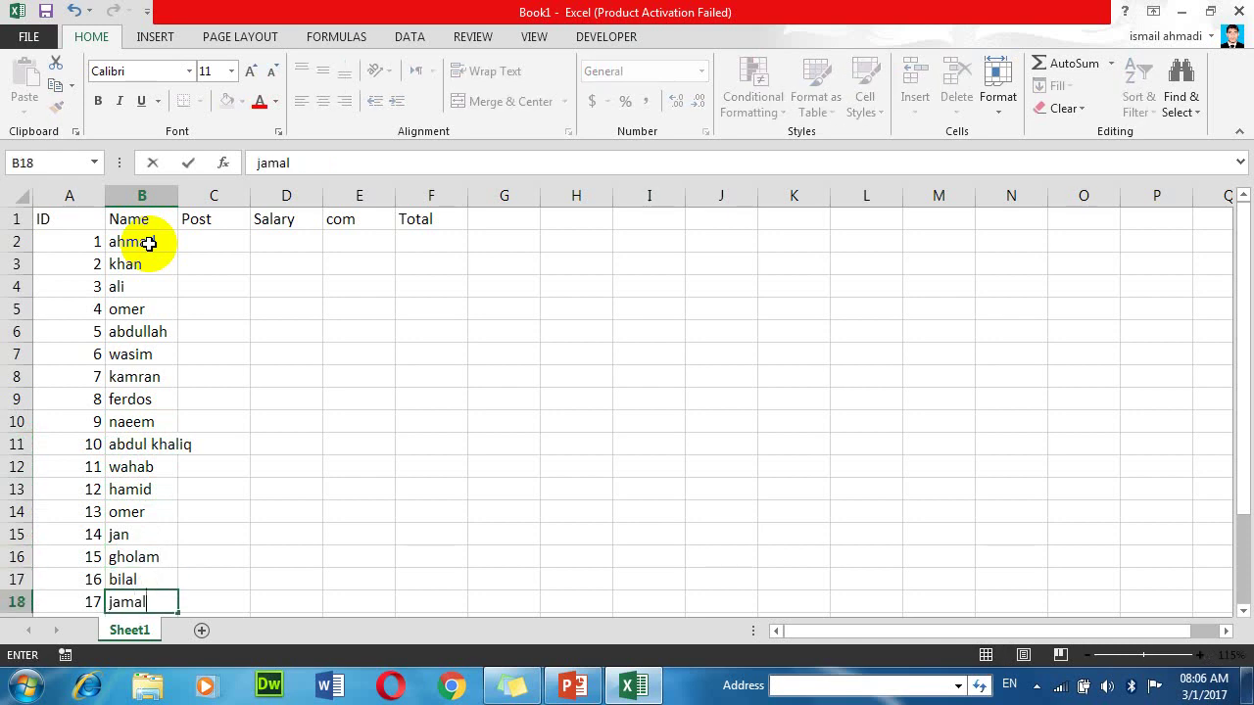
pyautogui.press('Return')
pyautogui.write('wasim')
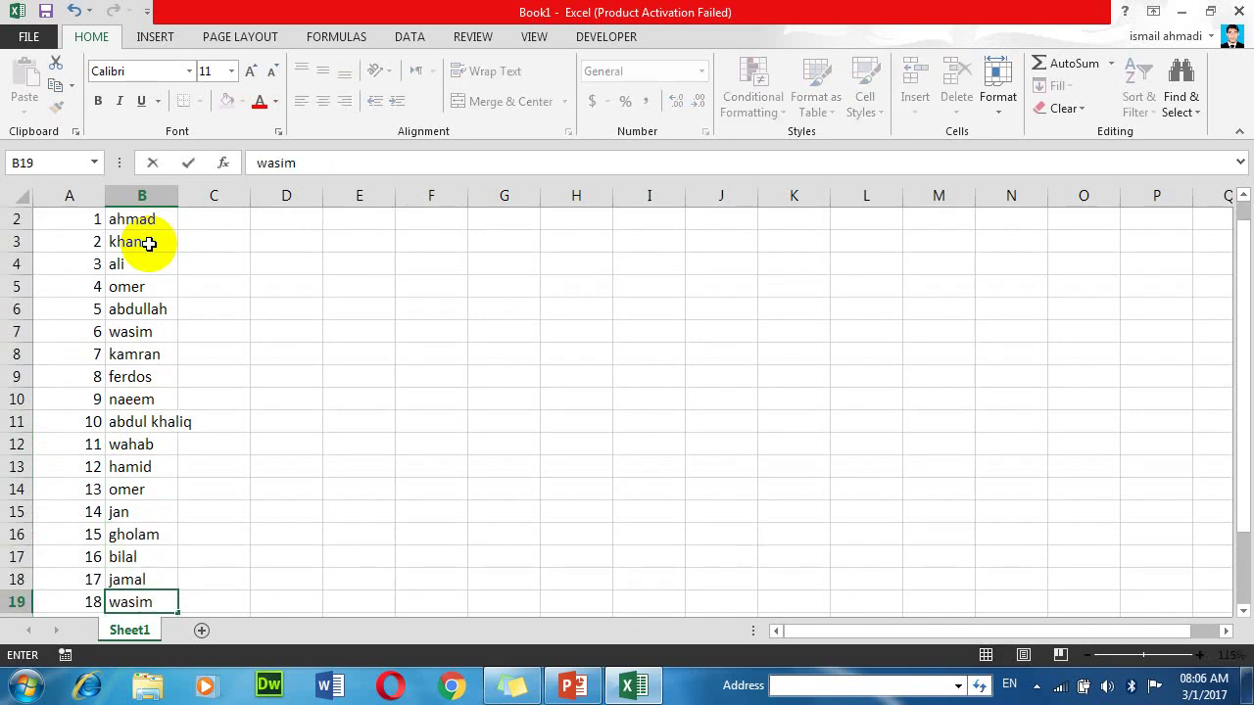
pyautogui.press('Return')
pyautogui.write('imran')
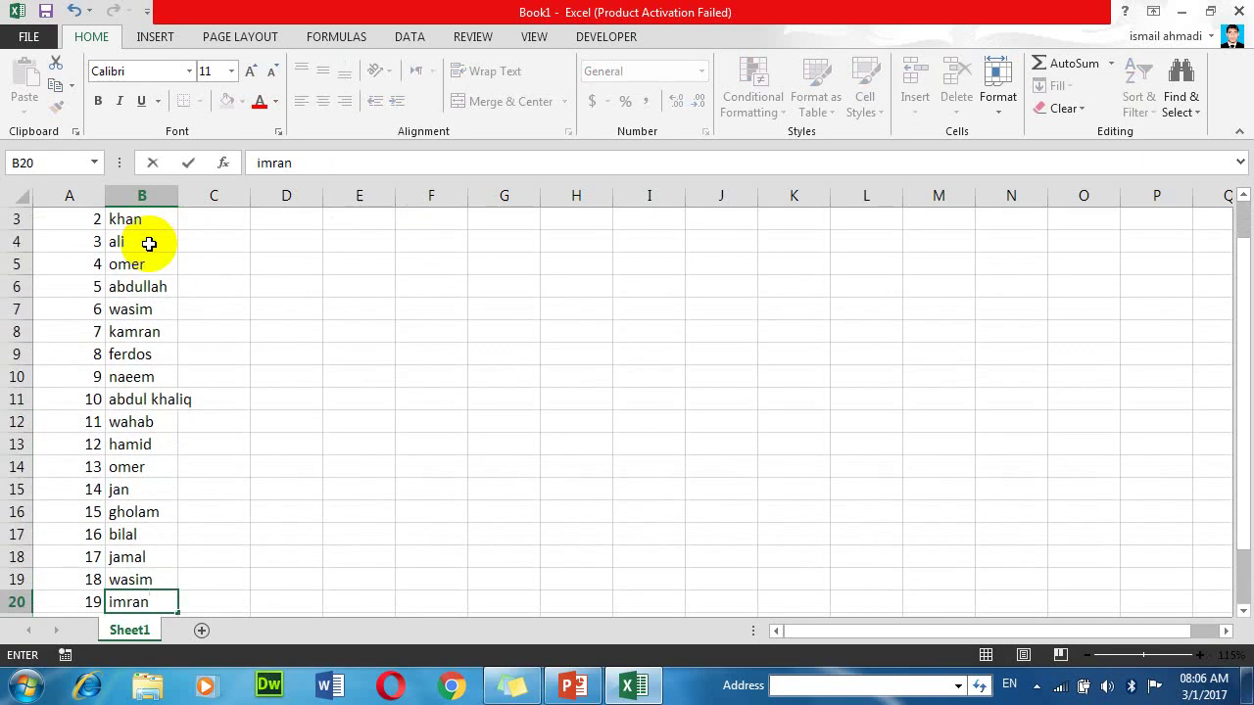
pyautogui.press('Return')
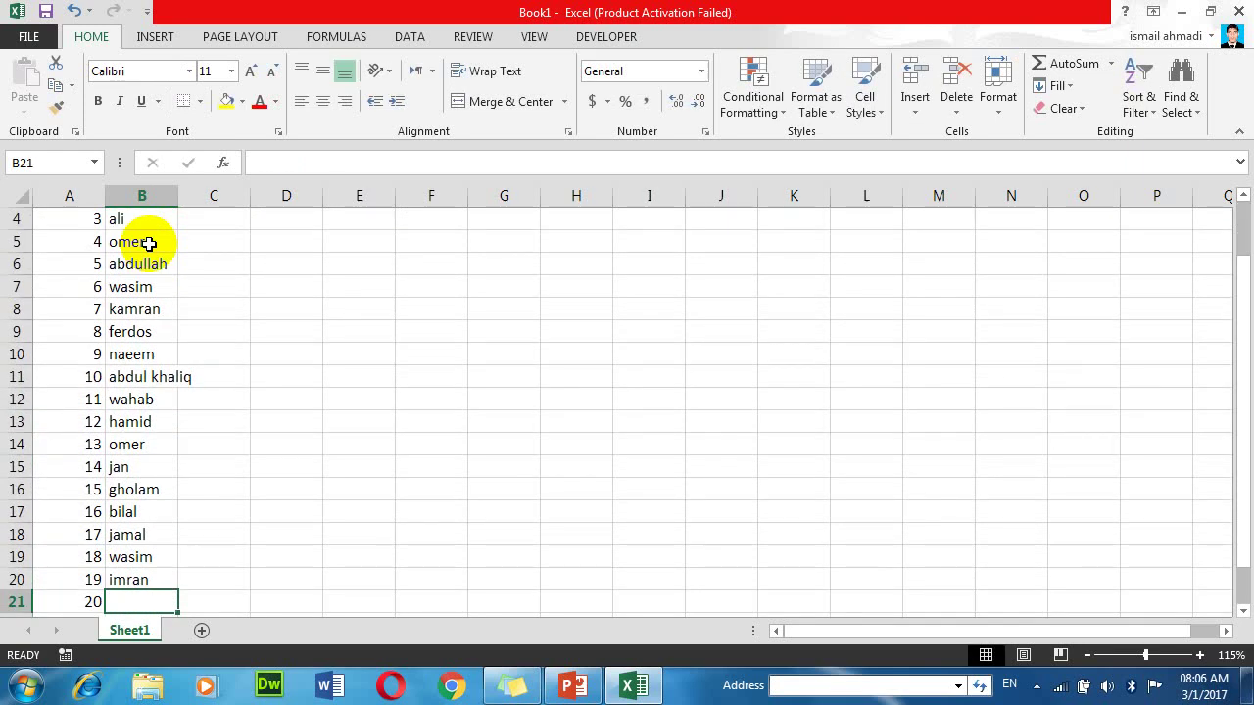
pyautogui.write('kamran')
pyautogui.press('Return')
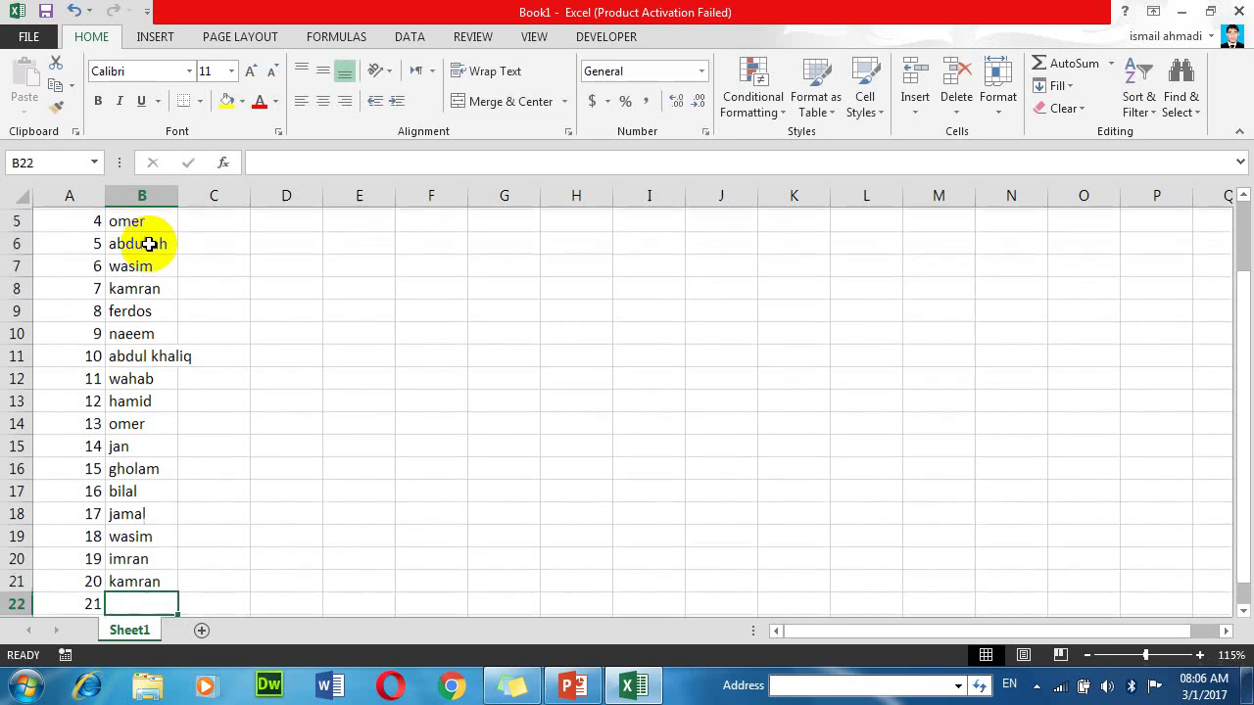
pyautogui.press('Down')
pyautogui.press('Down')
pyautogui.press('Down')
pyautogui.press('Down')
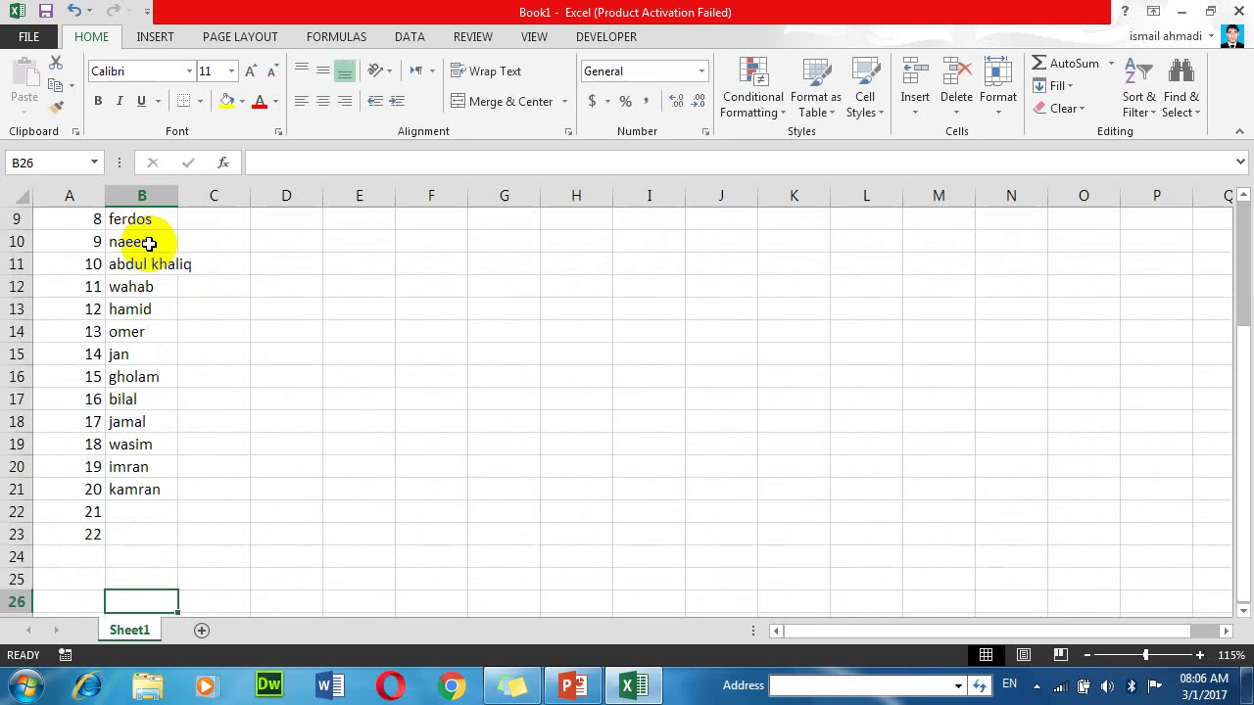
pyautogui.press('Up')
pyautogui.press('Up')
pyautogui.press('Up')
pyautogui.press('Up')
pyautogui.press('Up')
pyautogui.press('Down')
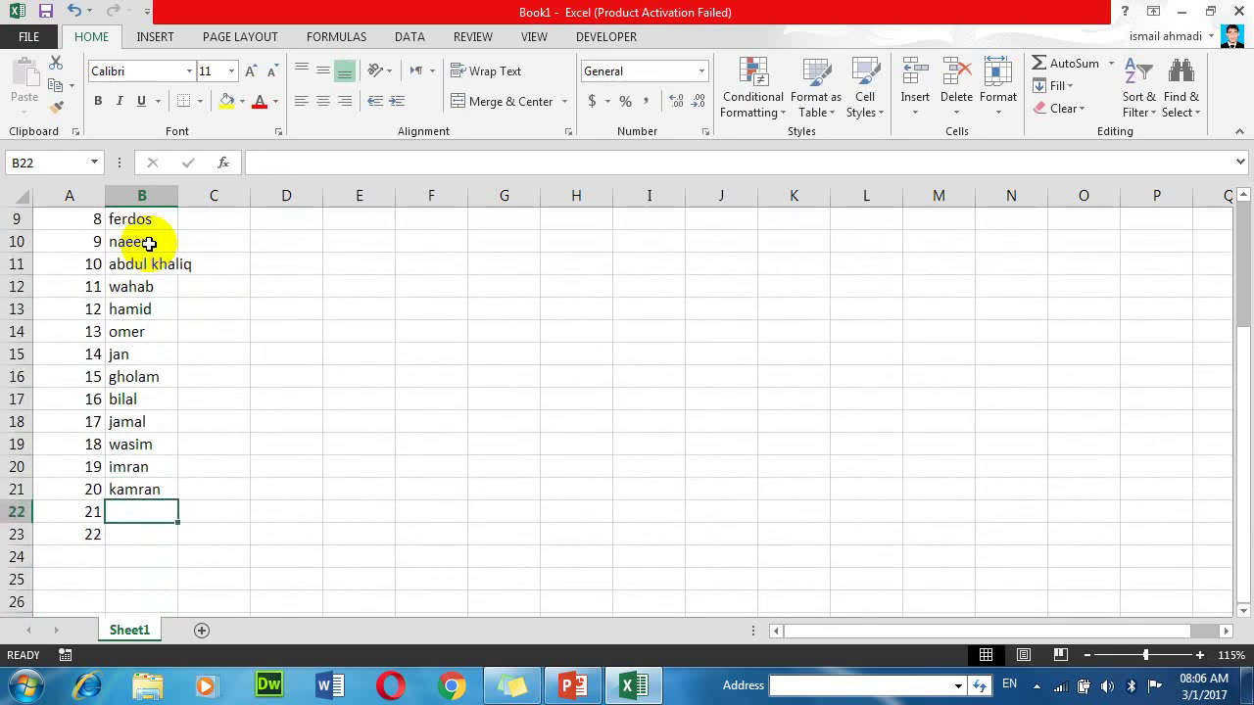
pyautogui.write('hilal')
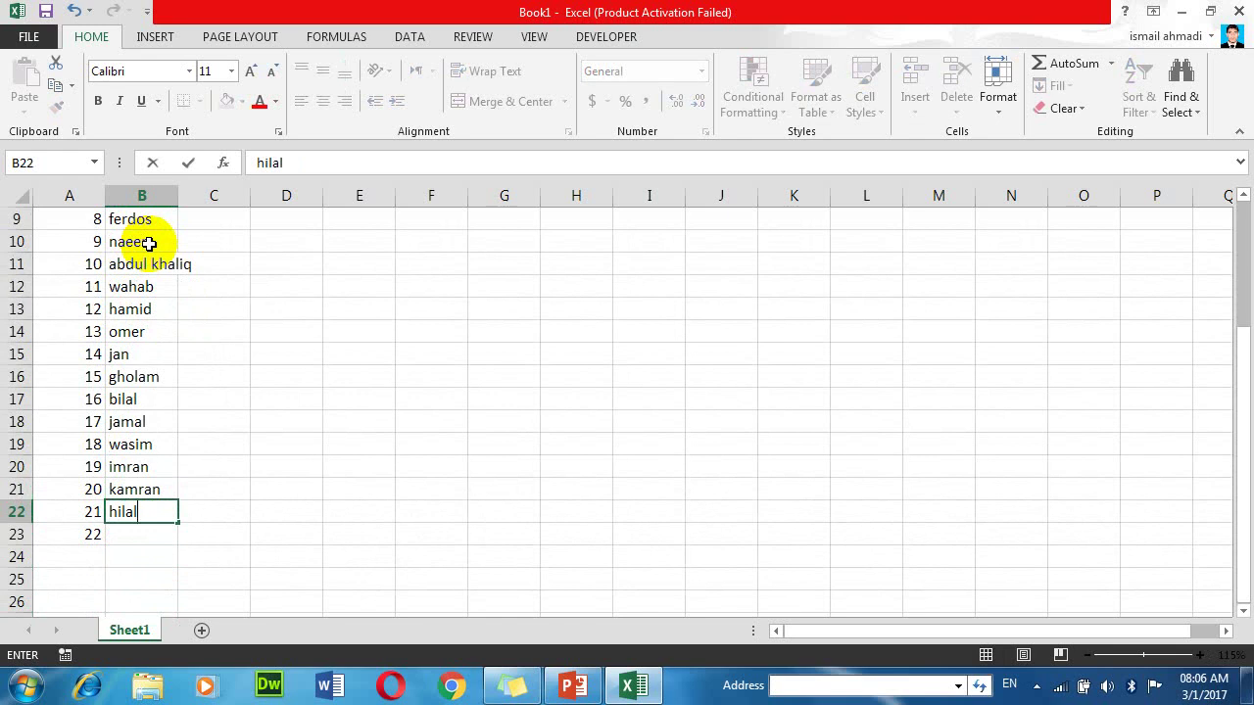
pyautogui.press('Return')
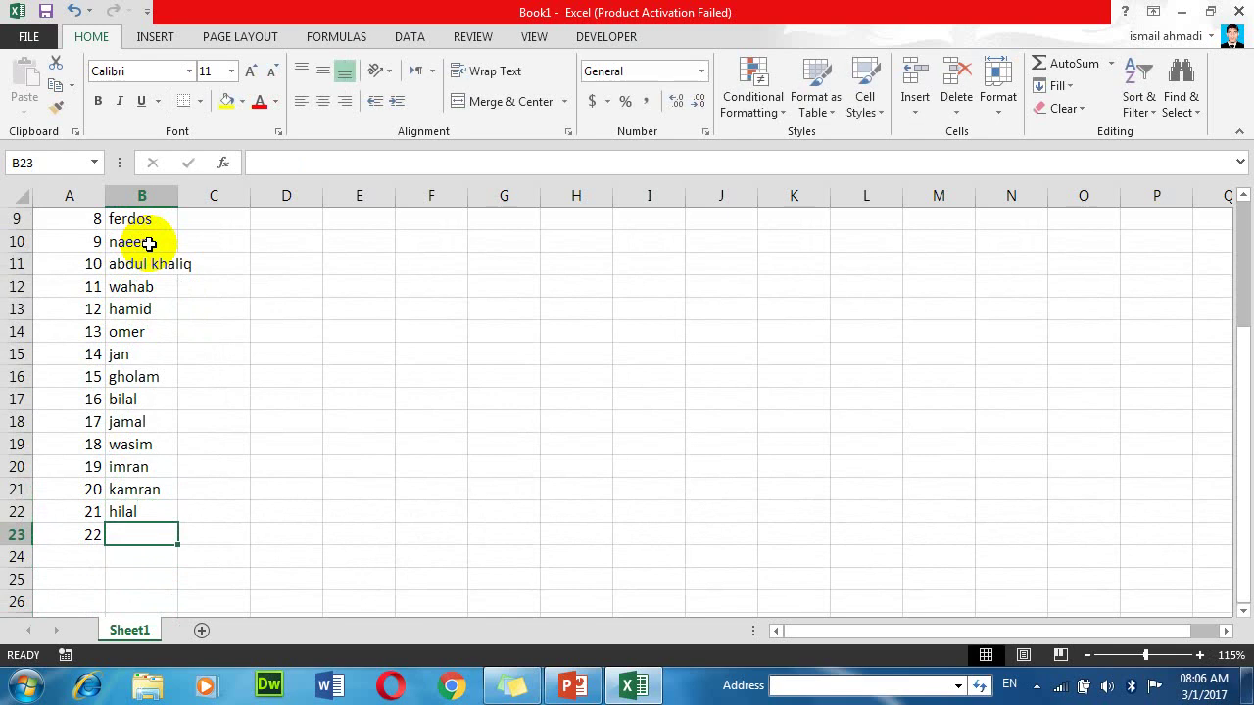
pyautogui.write('lala')
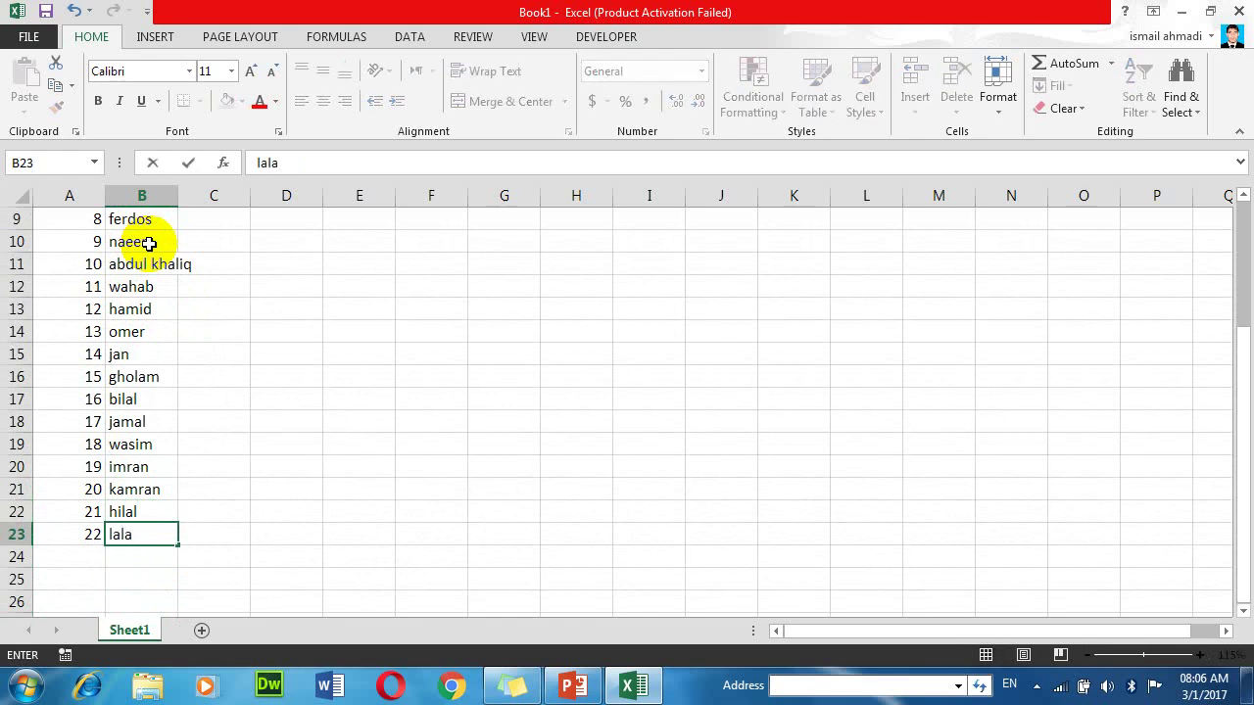
pyautogui.press('Right')
pyautogui.press('Up')
pyautogui.press('Up')
pyautogui.press('Up')
pyautogui.press('Up')
pyautogui.press('Up')
pyautogui.press('Up')
pyautogui.press('Up')
# Step: Enter teacher, doctor and engineer as posts in C2:C7, correcting C6 to teacher
pyautogui.press('Down')
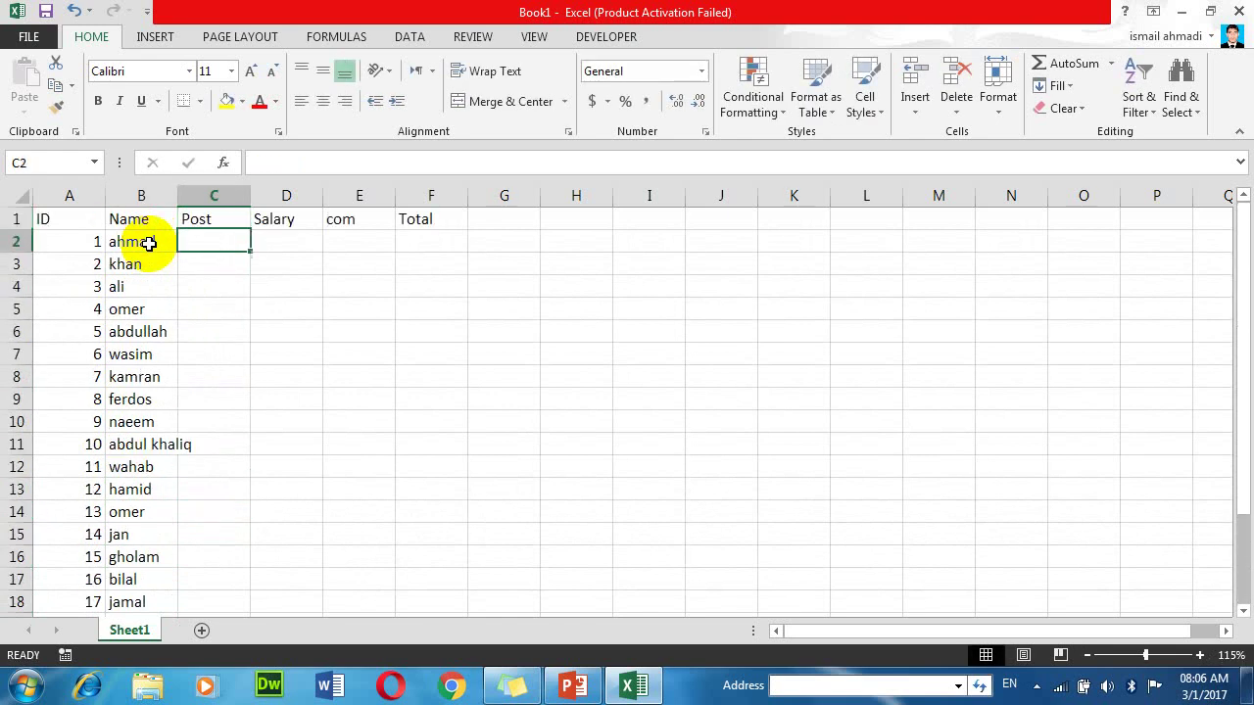
pyautogui.write('teacher')
pyautogui.press('Return')
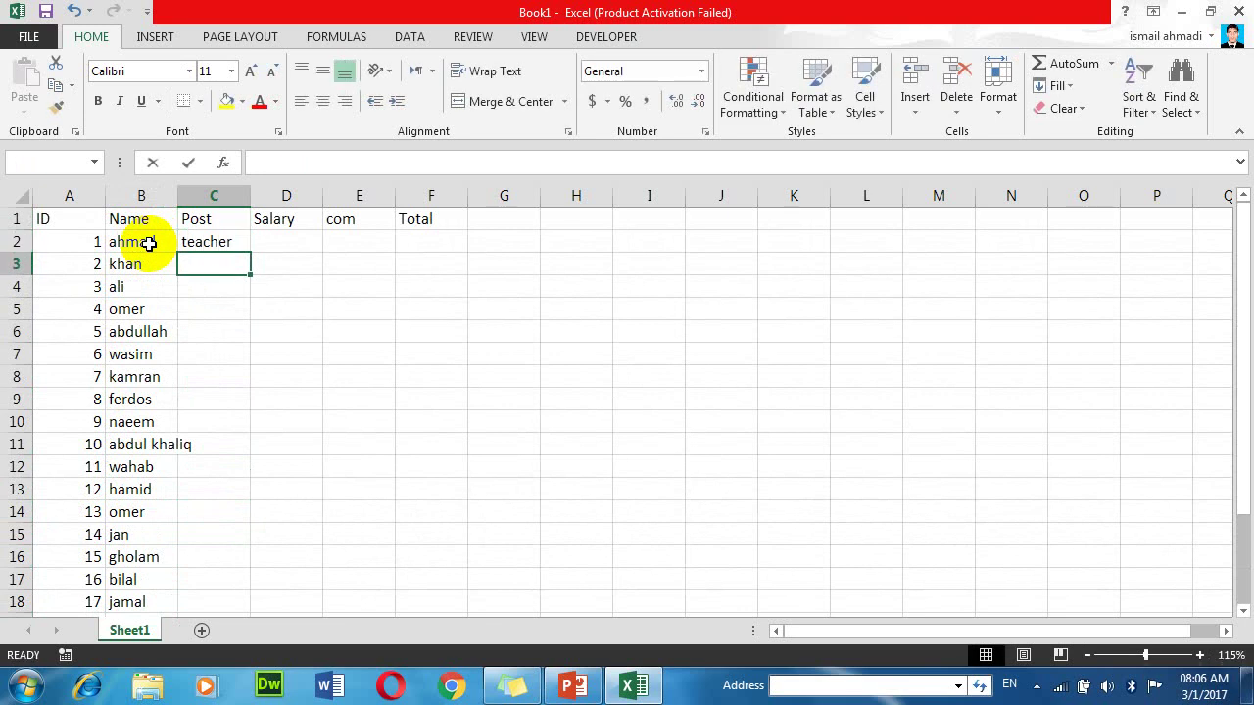
pyautogui.write('dct')
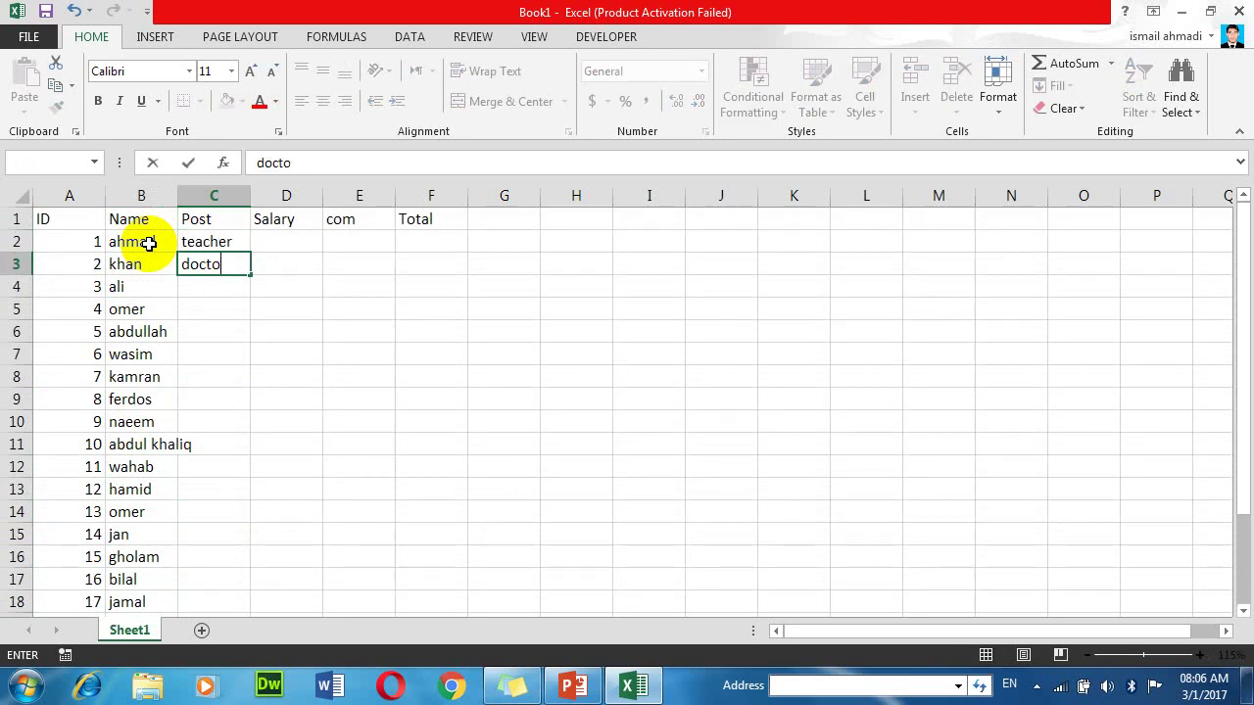
pyautogui.press('Return')
pyautogui.write('engineer')
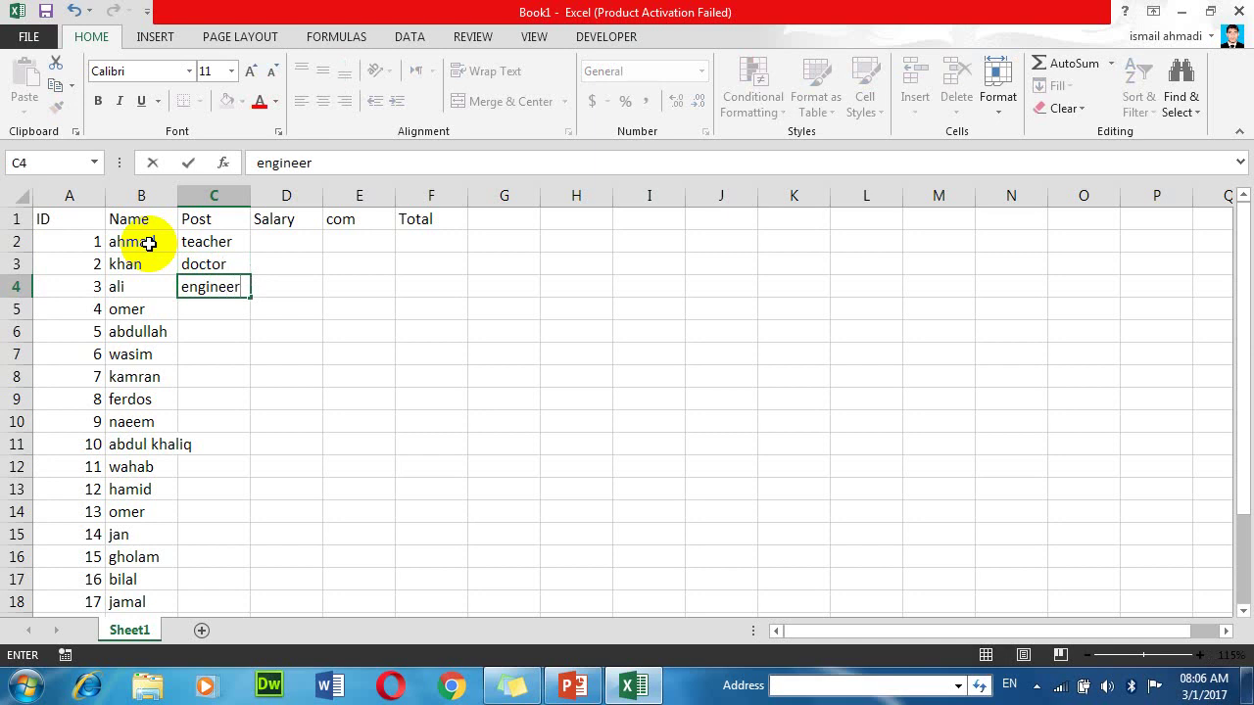
pyautogui.press('Return')
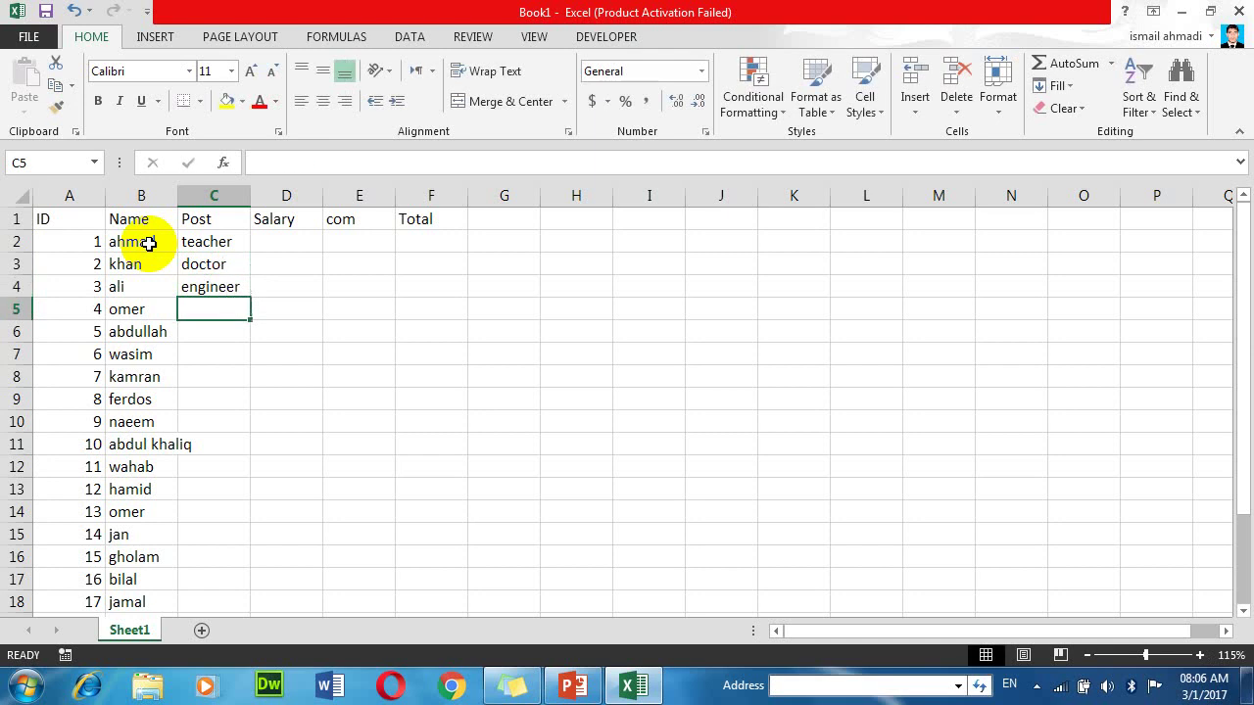
pyautogui.write('t')
pyautogui.press('Return')
pyautogui.write('ed')
pyautogui.press('Return')
pyautogui.write('e')
pyautogui.press('Up')
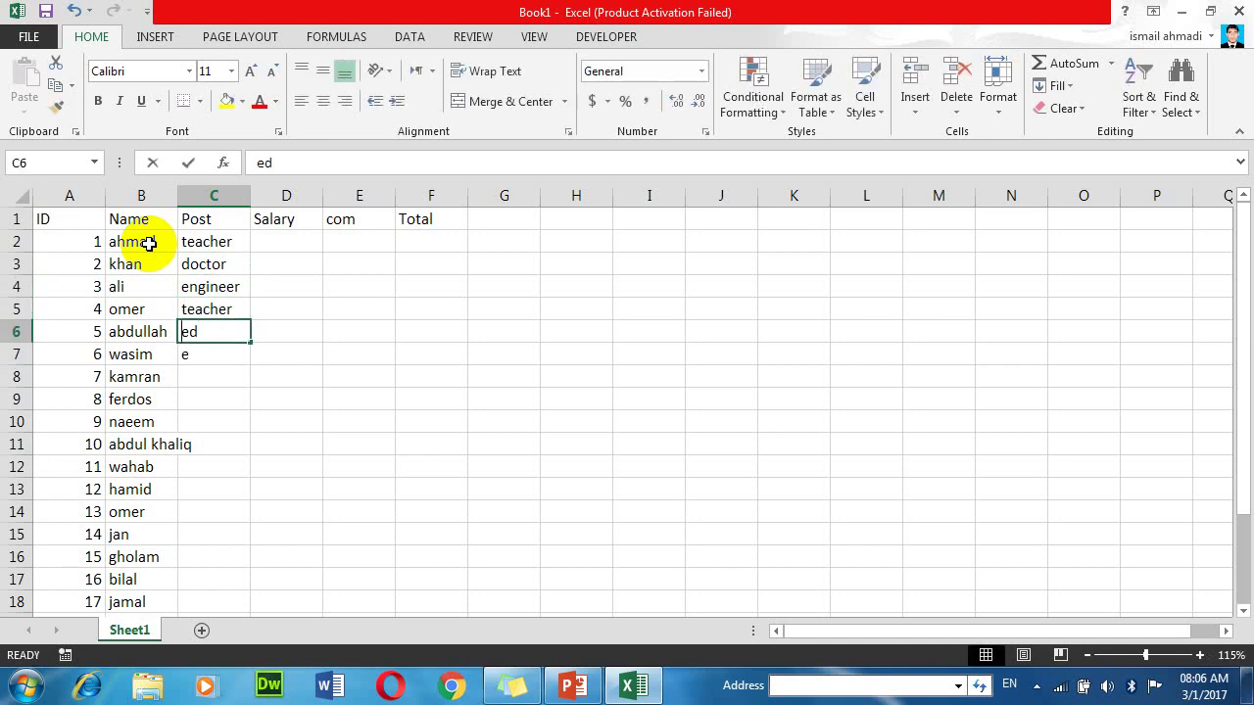
pyautogui.write('e')
pyautogui.write('t')
pyautogui.hotkey('ctrl', 'Return')
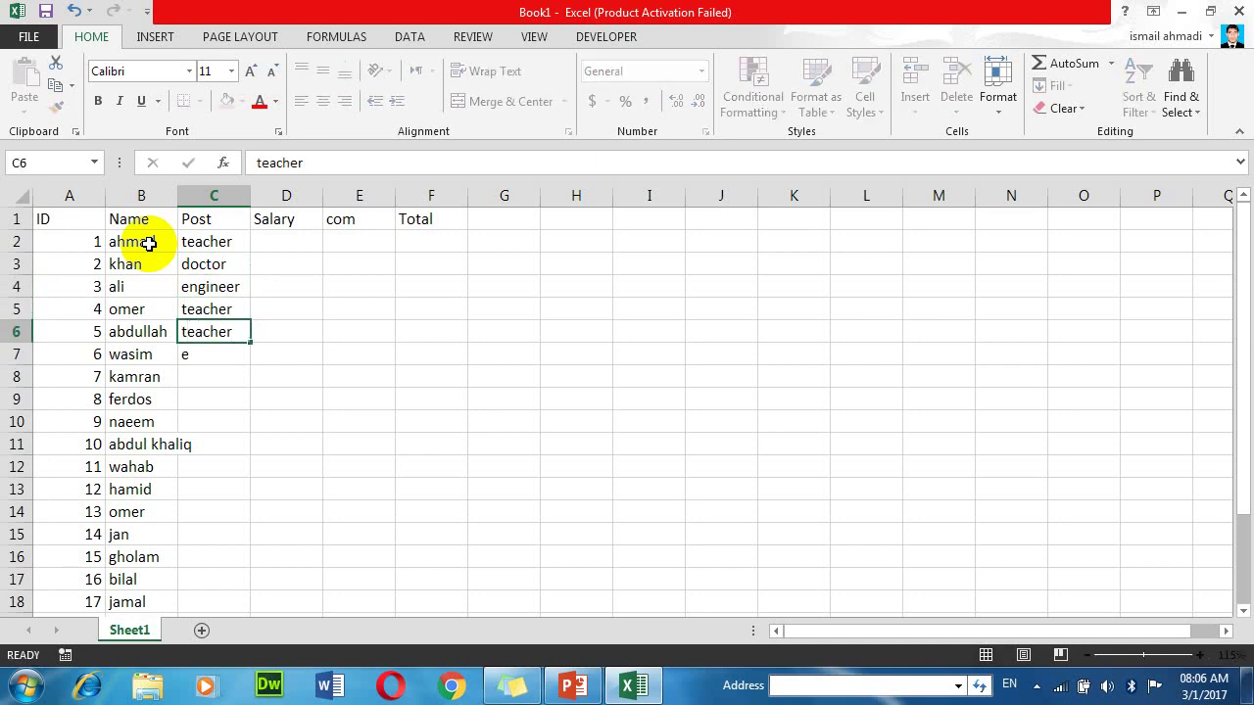
pyautogui.press('Down')
pyautogui.write('e')
# Step: Fill the remaining posts down to C23 with teacher, doctor or engineer
pyautogui.press('Return')
pyautogui.hotkey('ctrl', 'd')
pyautogui.write('t e d')
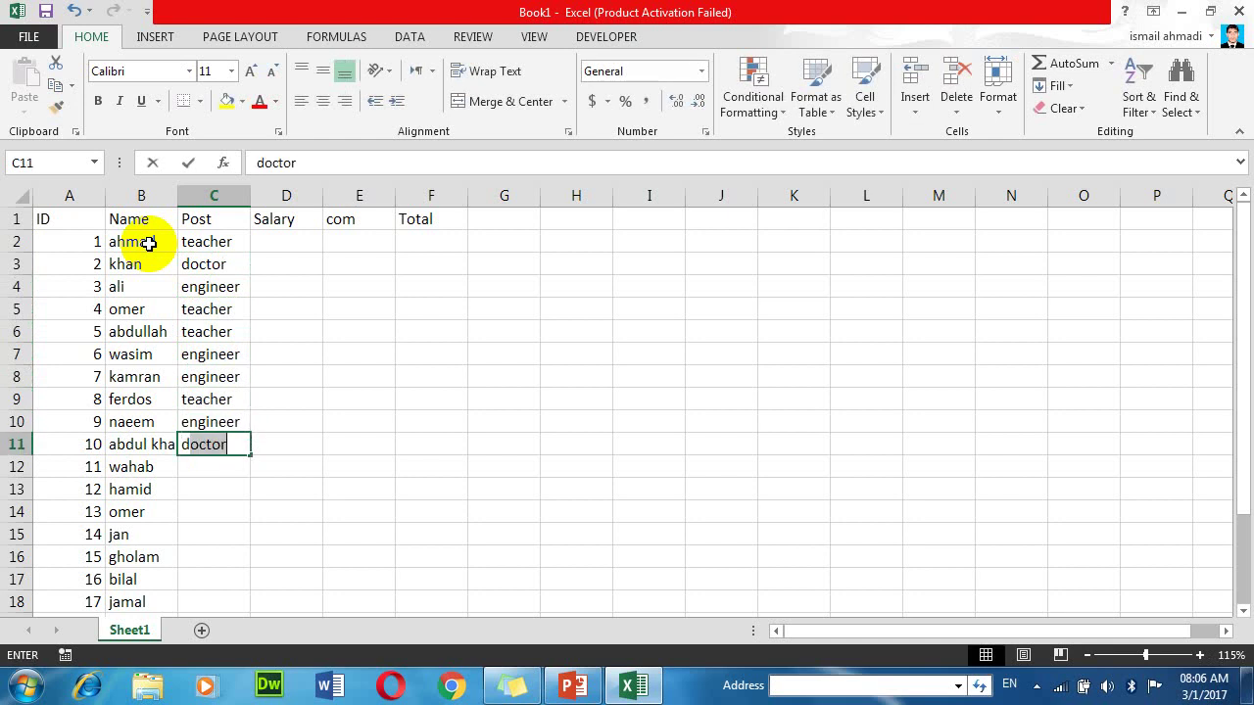
pyautogui.write(' t e e t d e t')
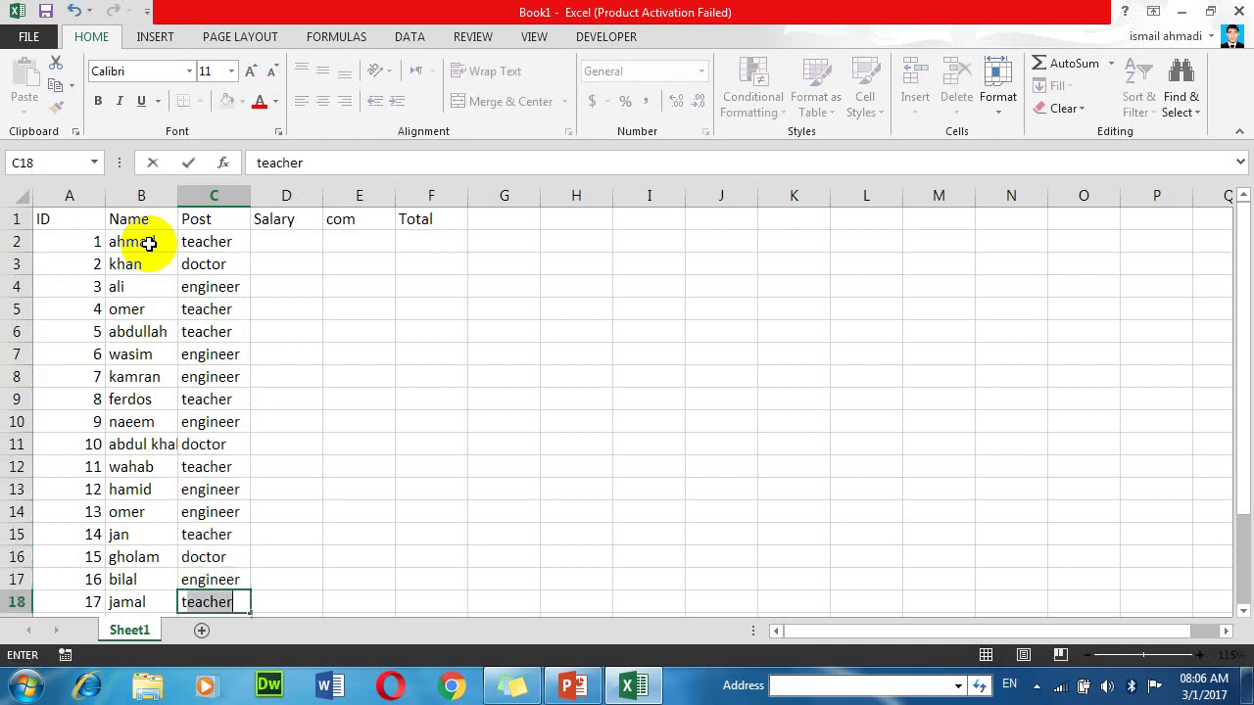
pyautogui.write(' e t e t d')
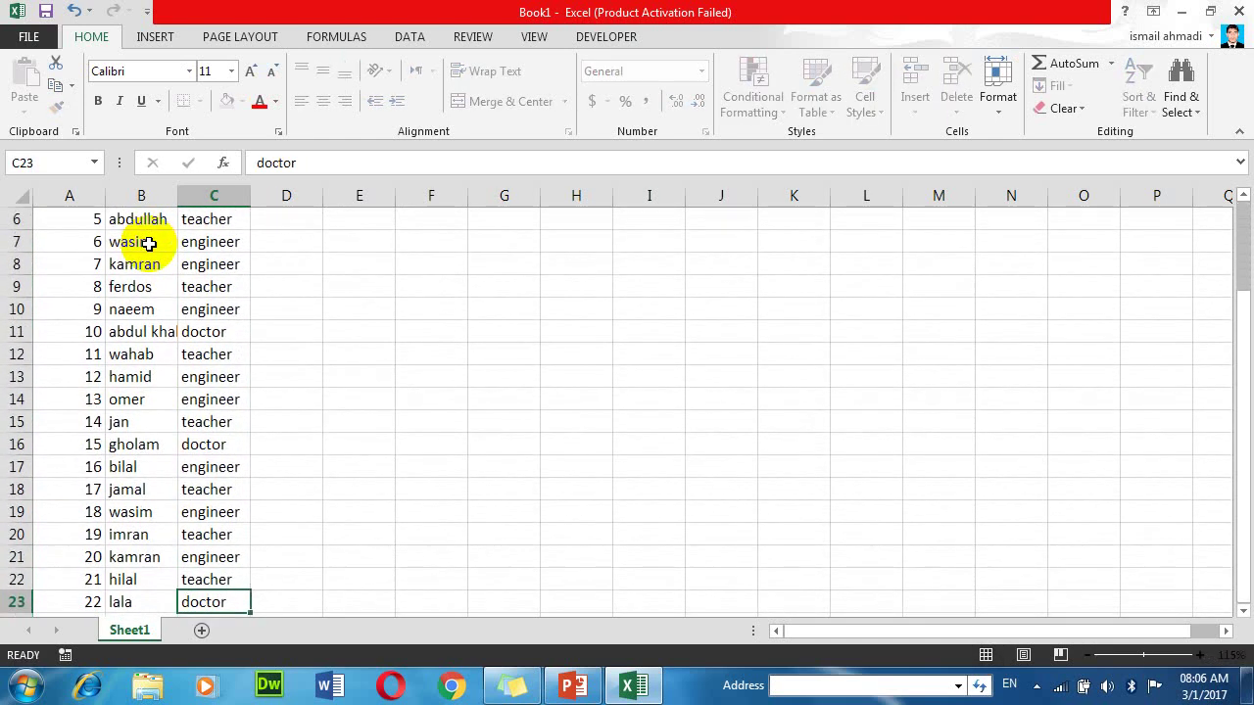
pyautogui.write(' e')
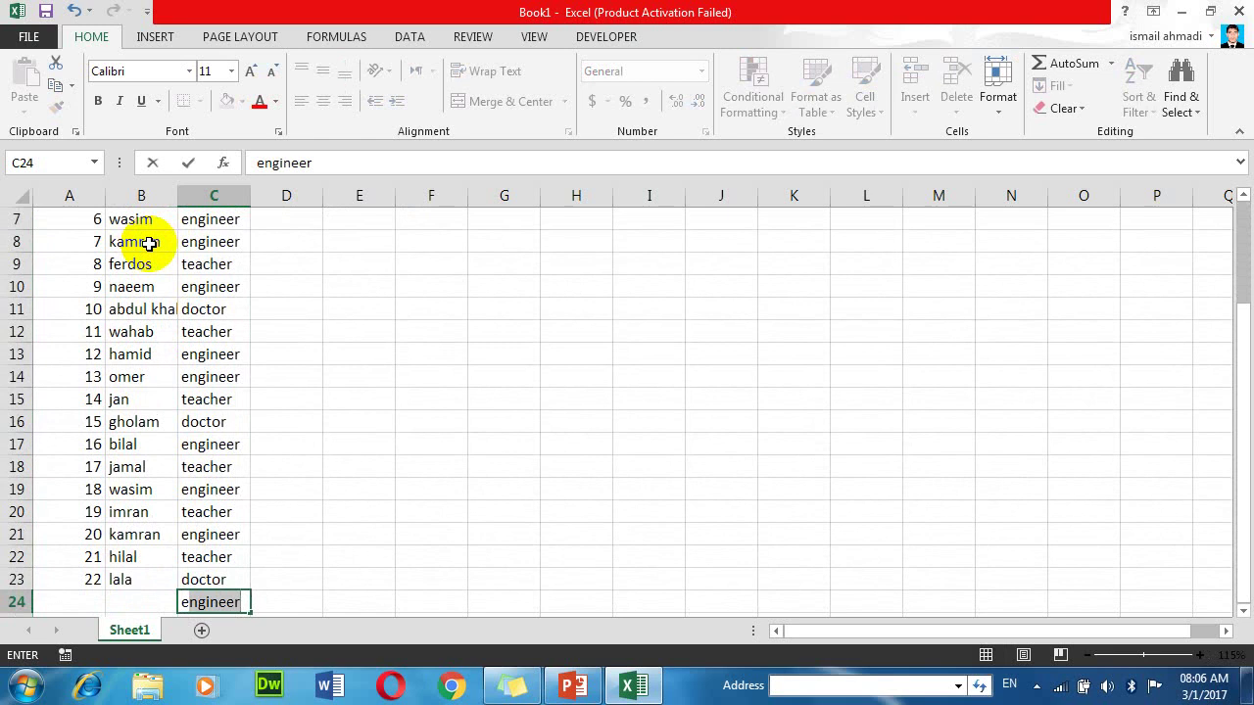
pyautogui.hotkey('ctrl', 'Return')
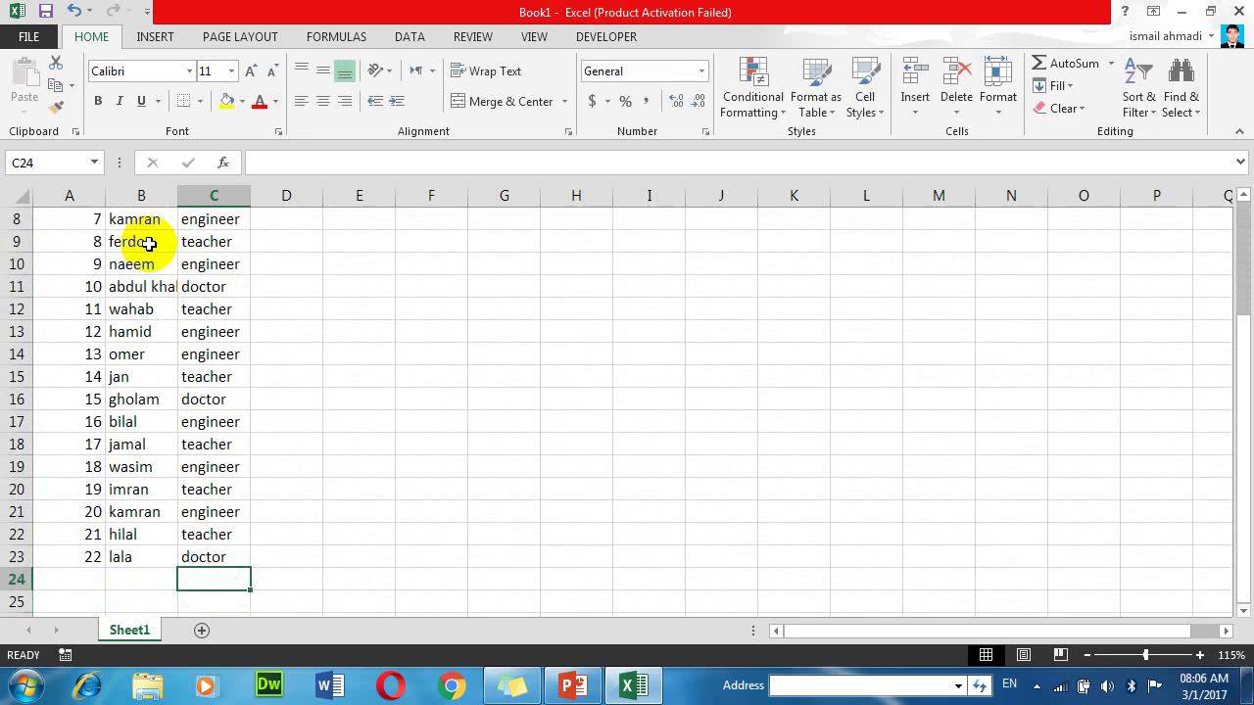
pyautogui.press('Up')
pyautogui.hotkey('ctrl', 'Up')
# Step: Enter salaries 1000, 2000, 3000 and 4000 in D2:D5
pyautogui.hotkey('ctrl', 'Right')
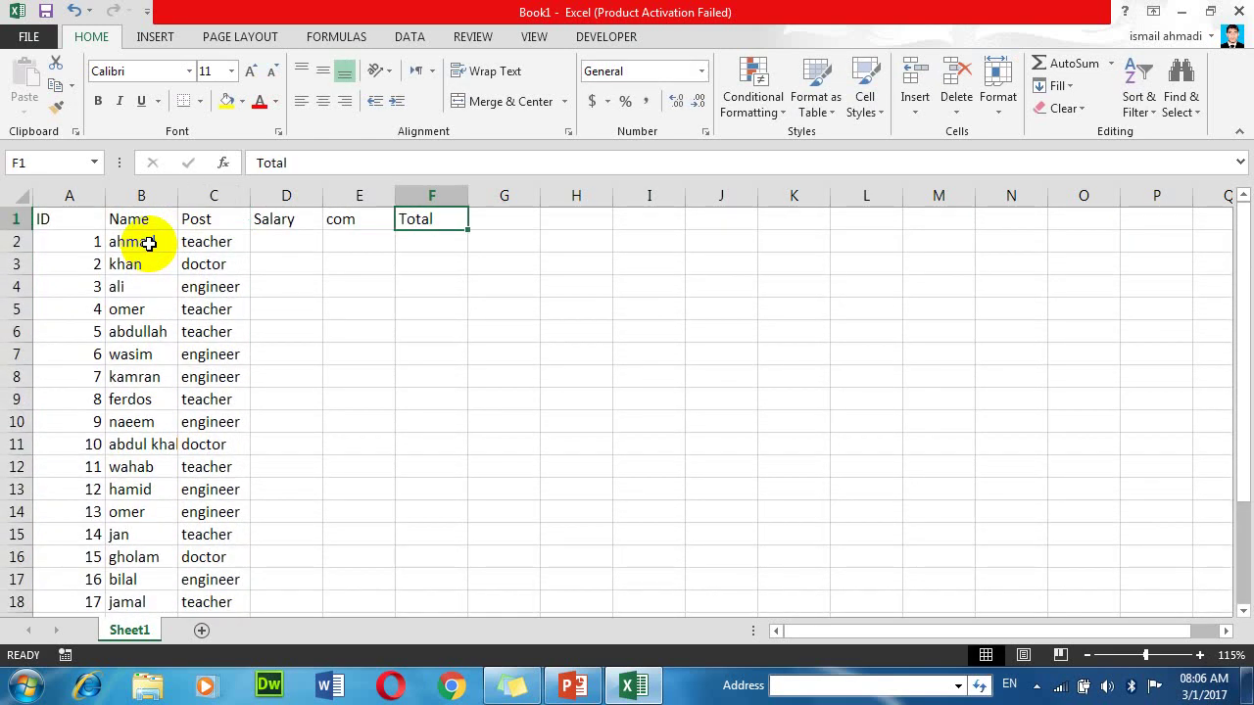
pyautogui.press('Down')
pyautogui.press('Left')
pyautogui.press('Left')
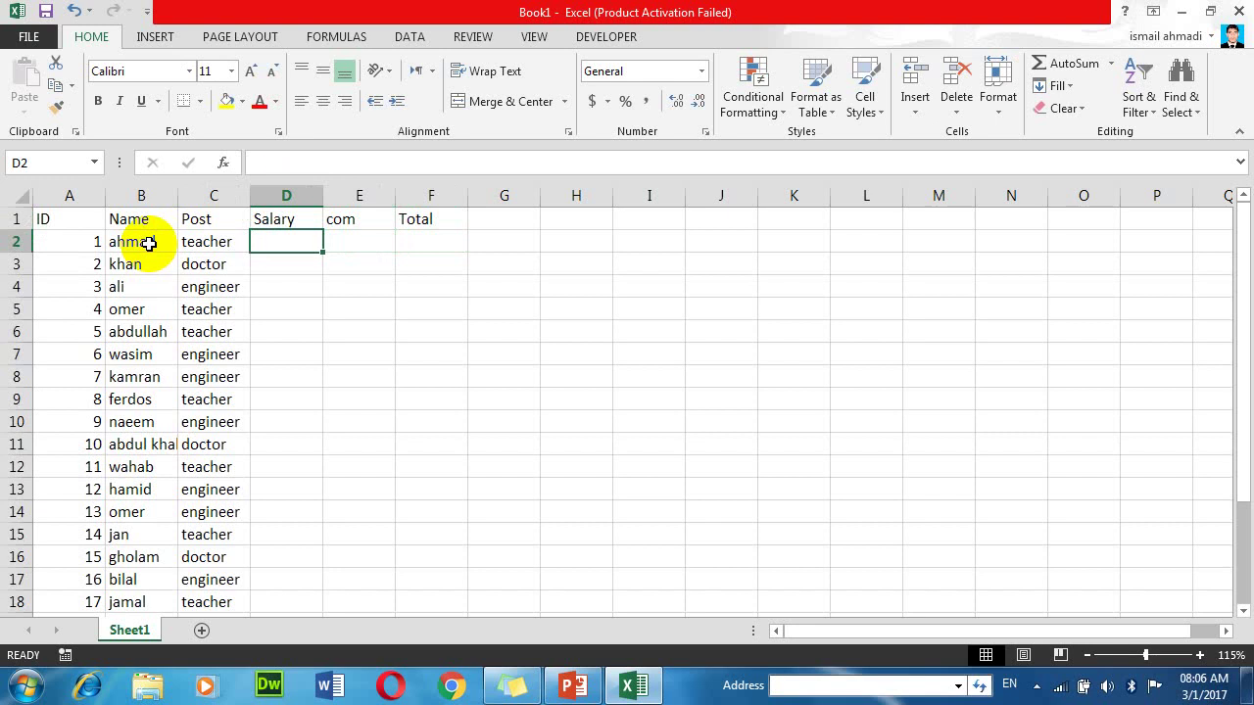
pyautogui.write('10002')
pyautogui.press('Return')
pyautogui.write('00')
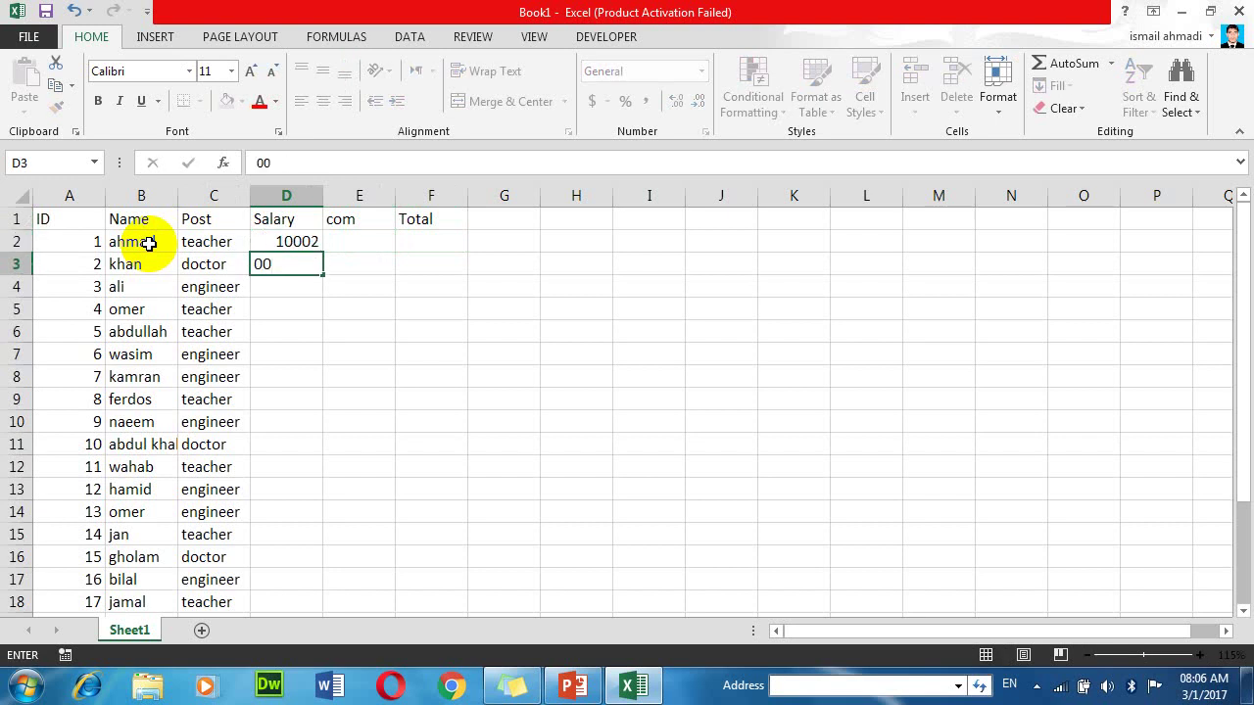
pyautogui.press('Up')
pyautogui.press('Up')
pyautogui.press('Down')
pyautogui.write('100')
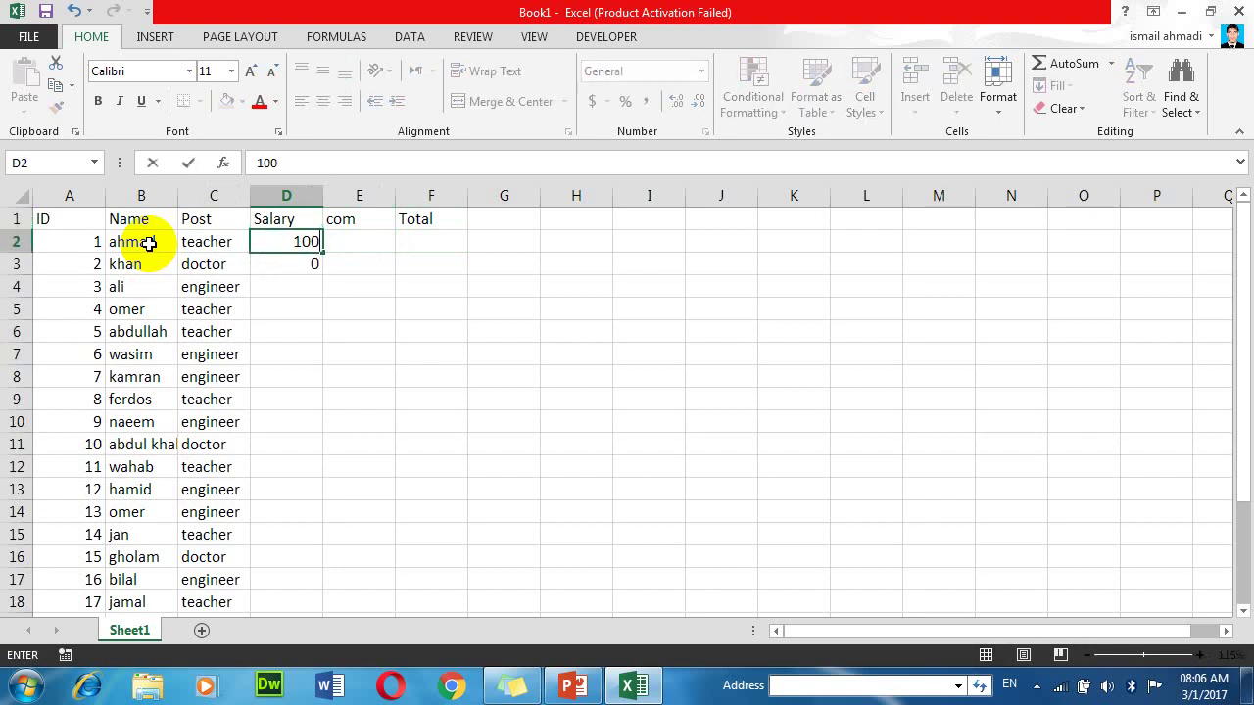
pyautogui.write('0')
pyautogui.press('Return')
pyautogui.write('2000')
pyautogui.press('Return')
pyautogui.write('3000')
pyautogui.press('Return')
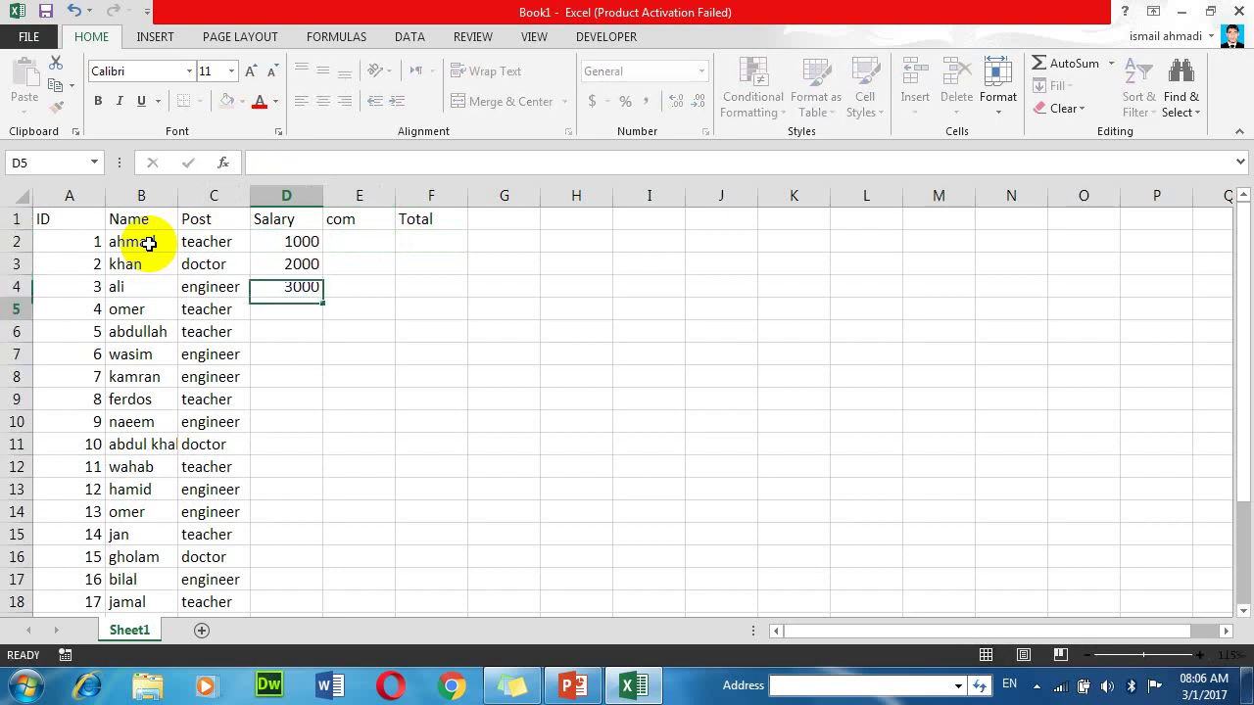
pyautogui.write('4000')
pyautogui.press('Return')
# Step: Enter the remaining salaries (12000, 4000, 3000, 2000, 5000) down to D15, correcting omer's 40000 to 4000
pyautogui.write('00')
pyautogui.press('Return')
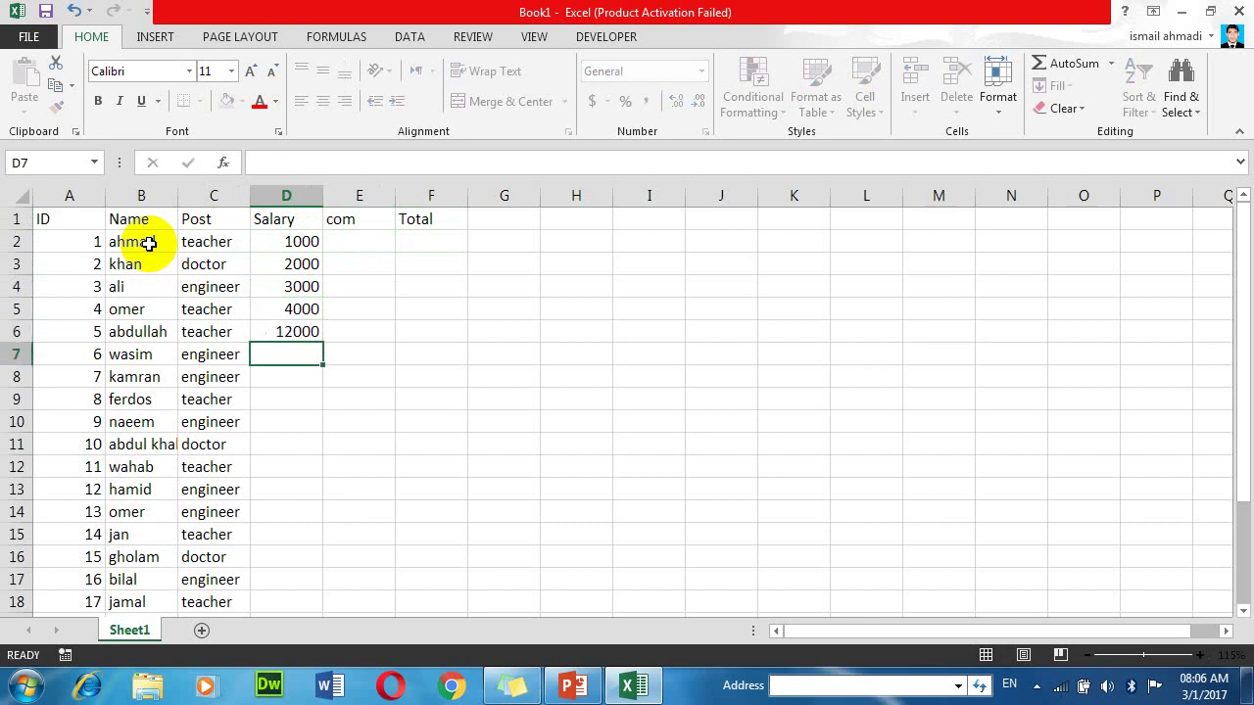
pyautogui.write('30')
pyautogui.press('Return')
pyautogui.write('4000')
pyautogui.press('Return')
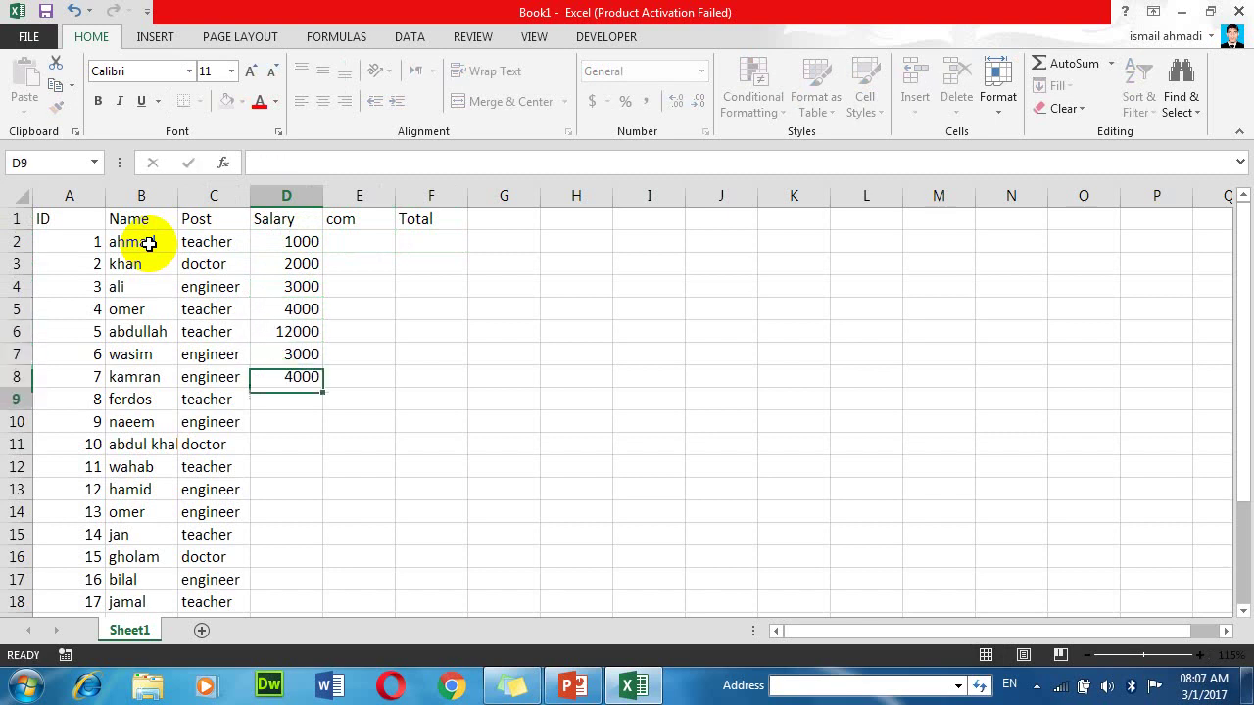
pyautogui.write('3000')
pyautogui.press('Return')
pyautogui.write('20')
pyautogui.press('Return')
pyautogui.write('500')
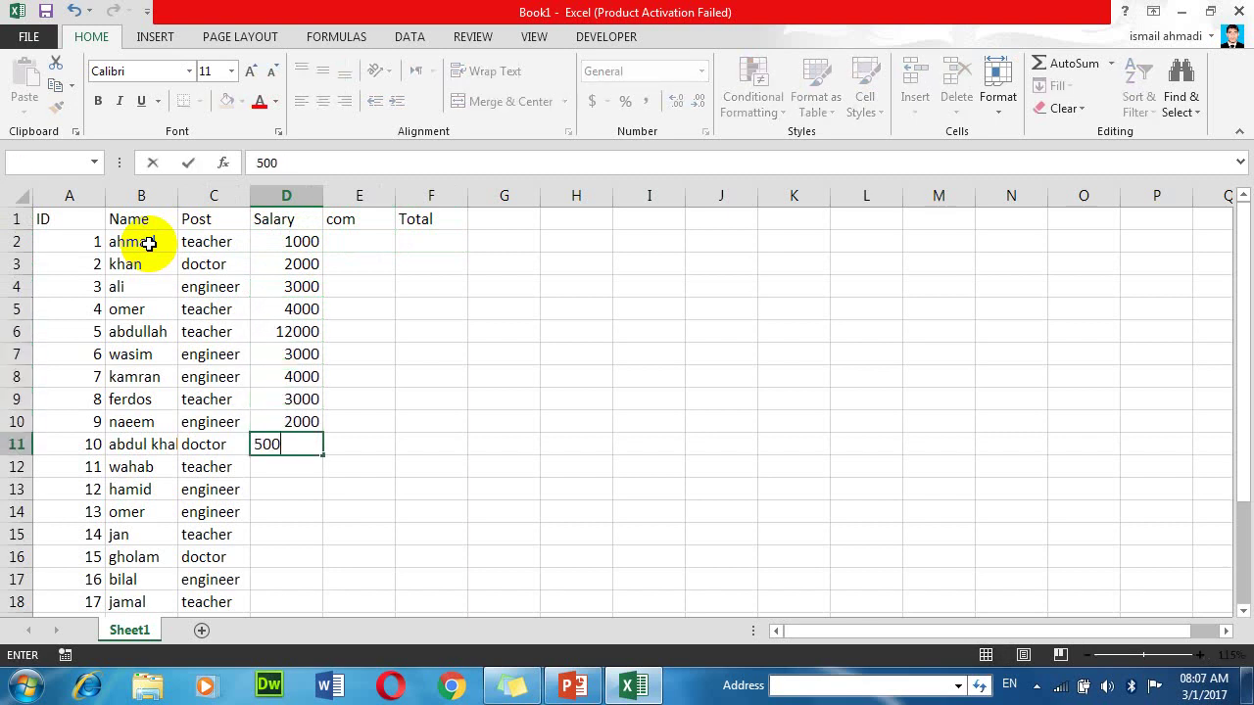
pyautogui.write('0')
pyautogui.press('Return')
pyautogui.write('6000')
pyautogui.press('Return')
pyautogui.write('2000')
pyautogui.press('Return')
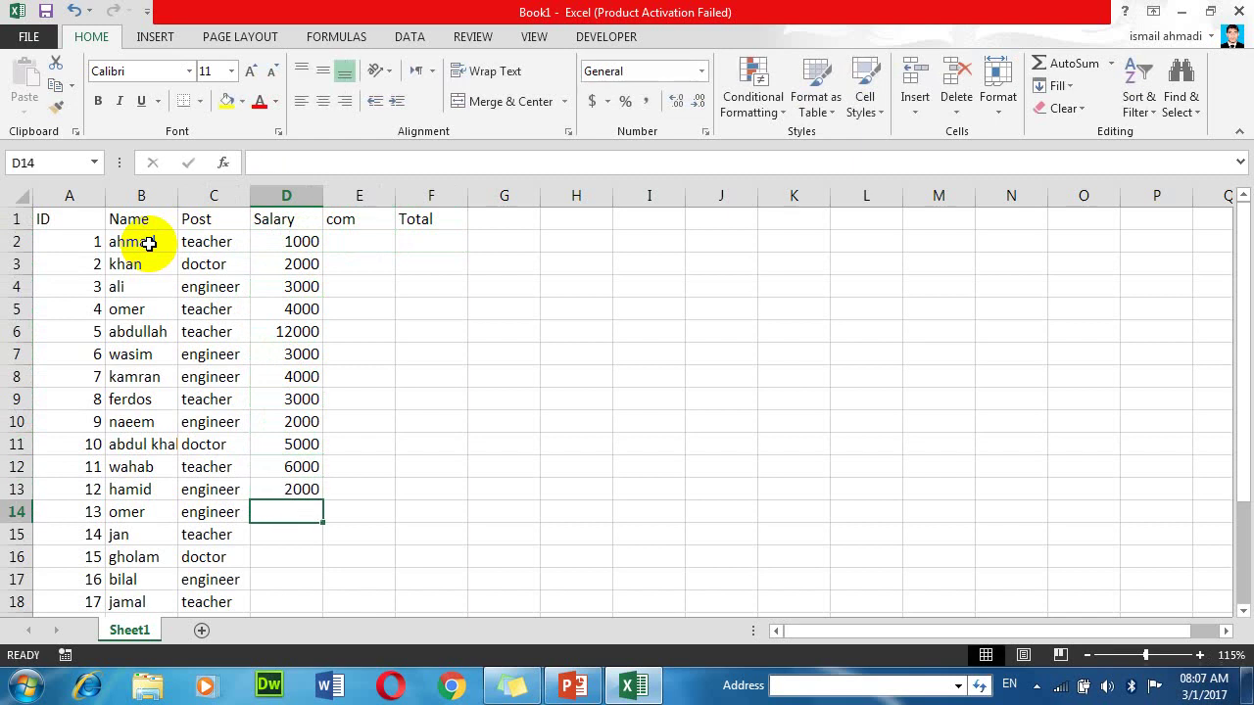
pyautogui.write('40000')
pyautogui.press('Return')
pyautogui.write('5000')
pyautogui.press('Return')
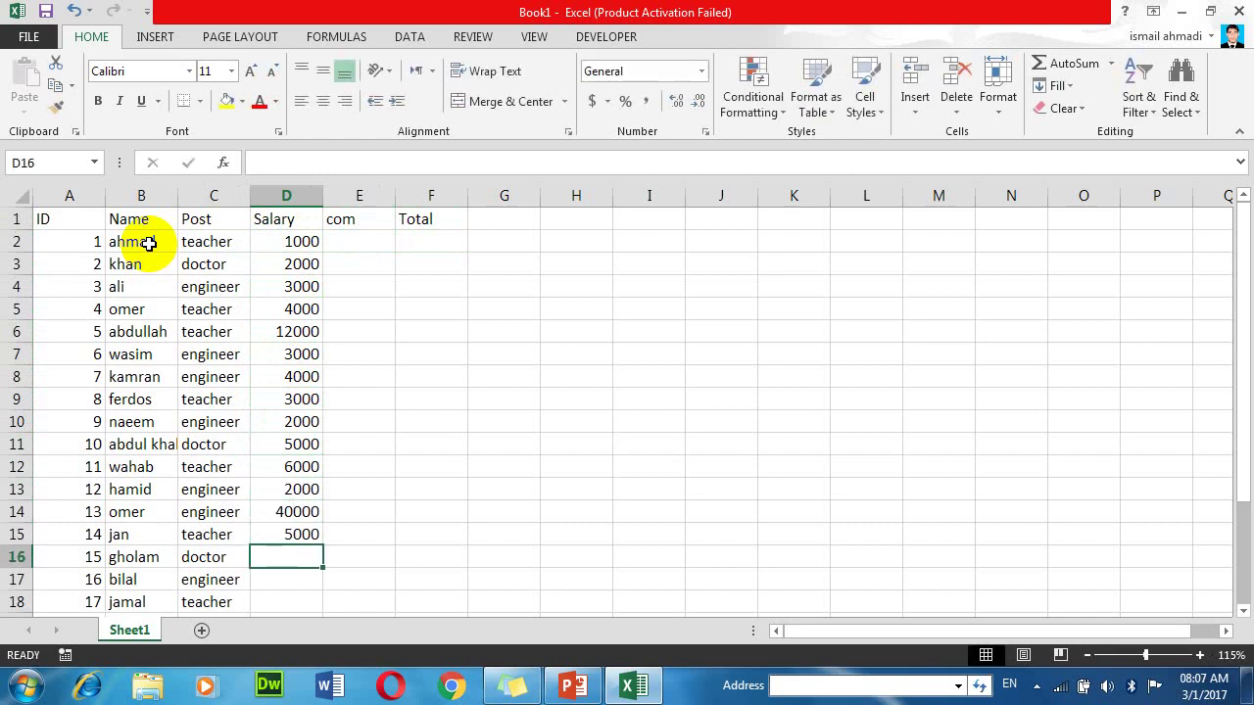
pyautogui.doubleClick(287, 512)
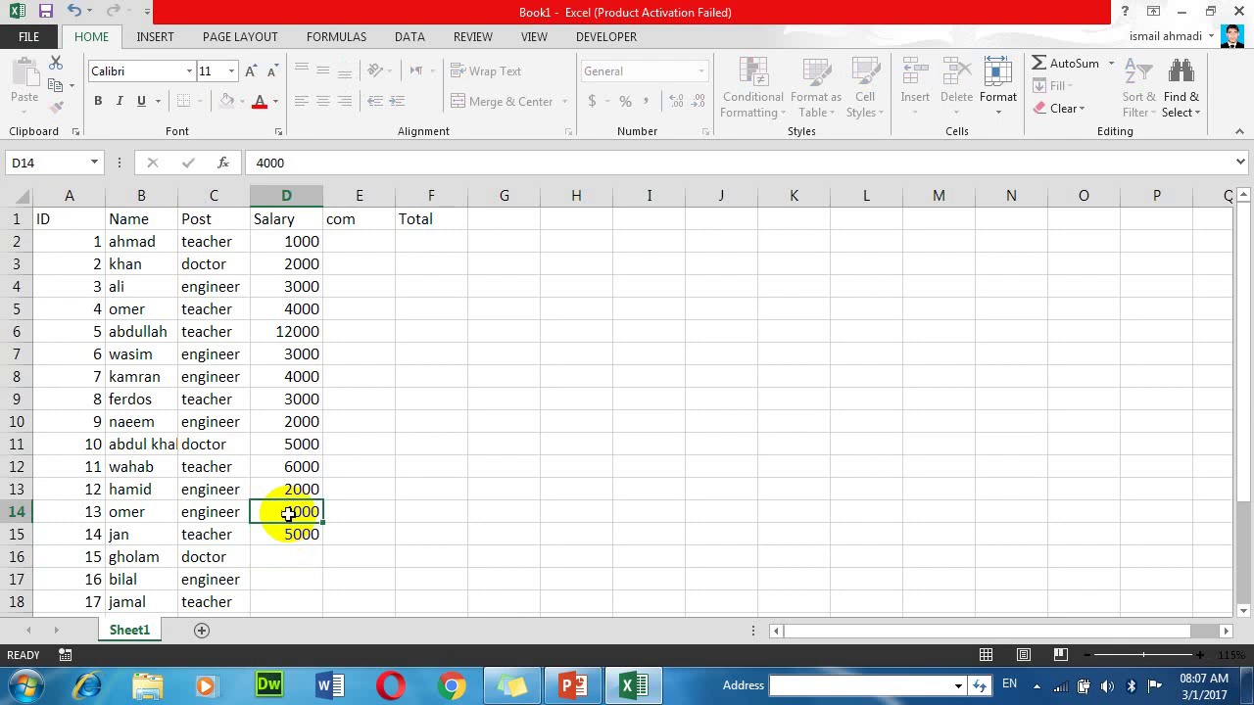
# Step: Copy the salaries in D2:D15 and paste them starting at D16
pyautogui.click(287, 534)
pyautogui.moveTo(294, 241); pyautogui.dragTo(280, 529)
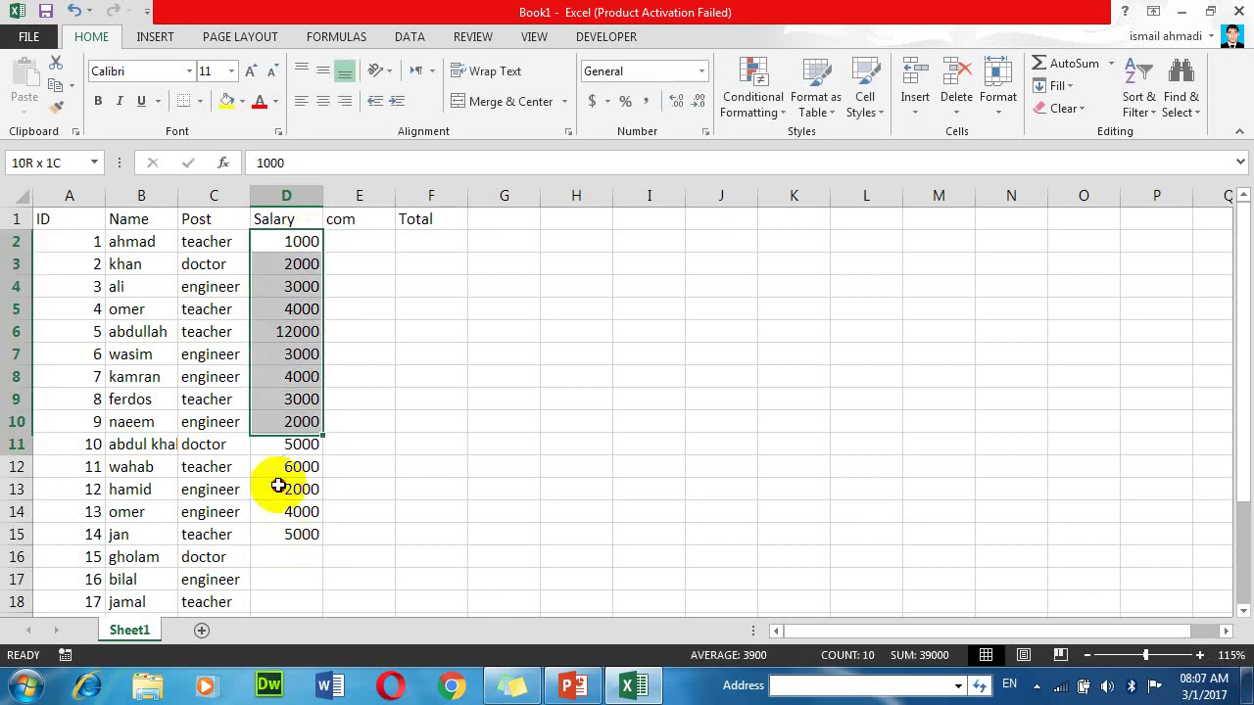
pyautogui.hotkey('ctrl', 'c')
pyautogui.click(286, 551)
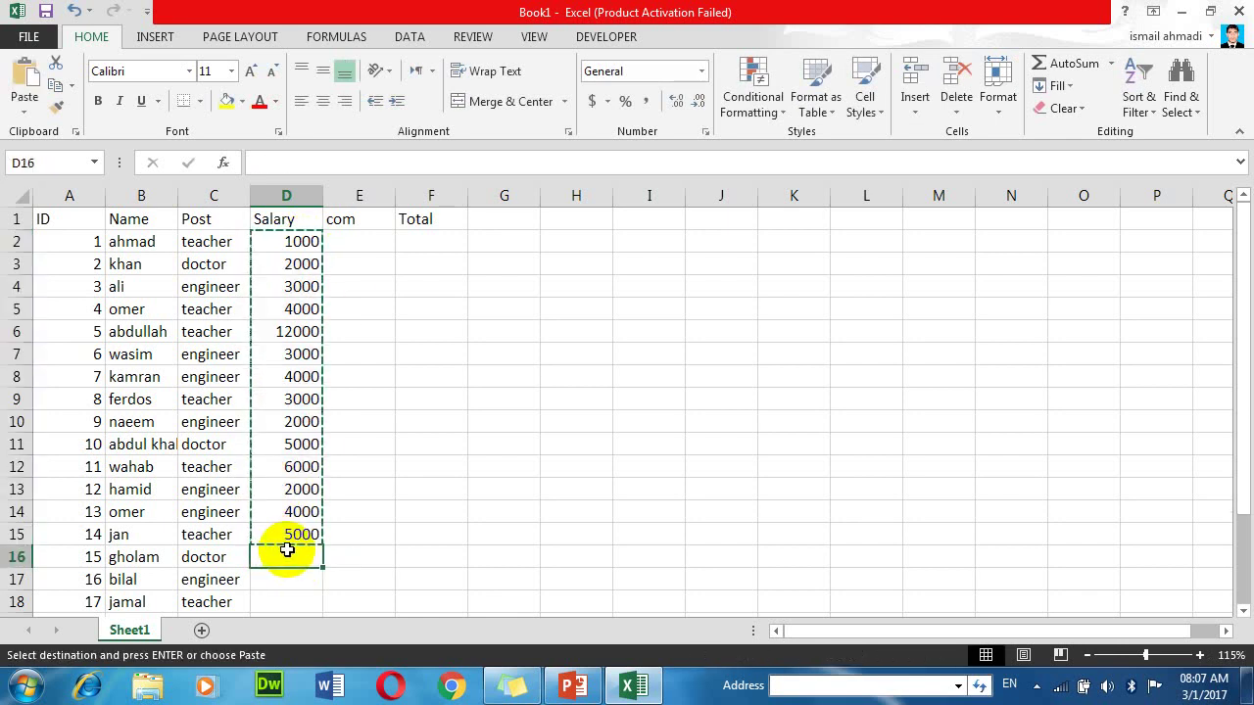
pyautogui.hotkey('ctrl', 'v')
# Step: Delete the surplus pasted salaries below the last employee in D24:D31
pyautogui.scroll(-7, 294, 529)
pyautogui.click(286, 262)
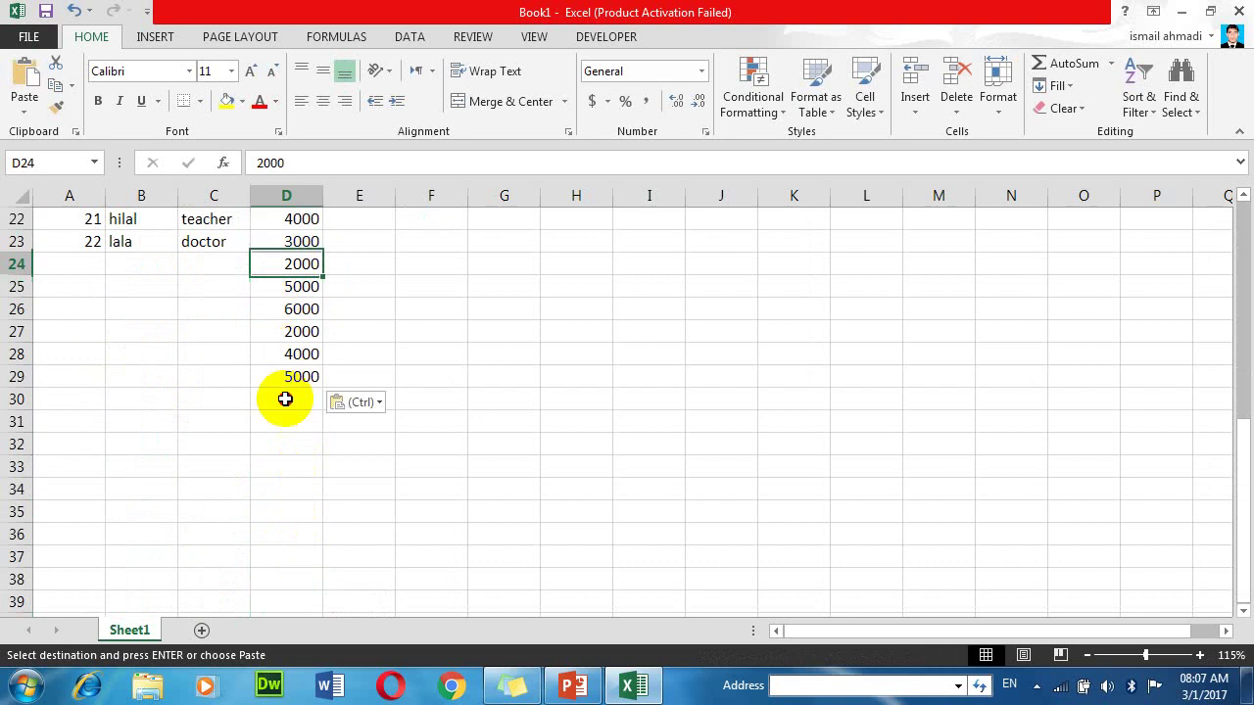
pyautogui.keyDown('shift'); pyautogui.click(286, 422); pyautogui.keyUp('shift')
pyautogui.press('Delete')
pyautogui.scroll(7, 427, 304)
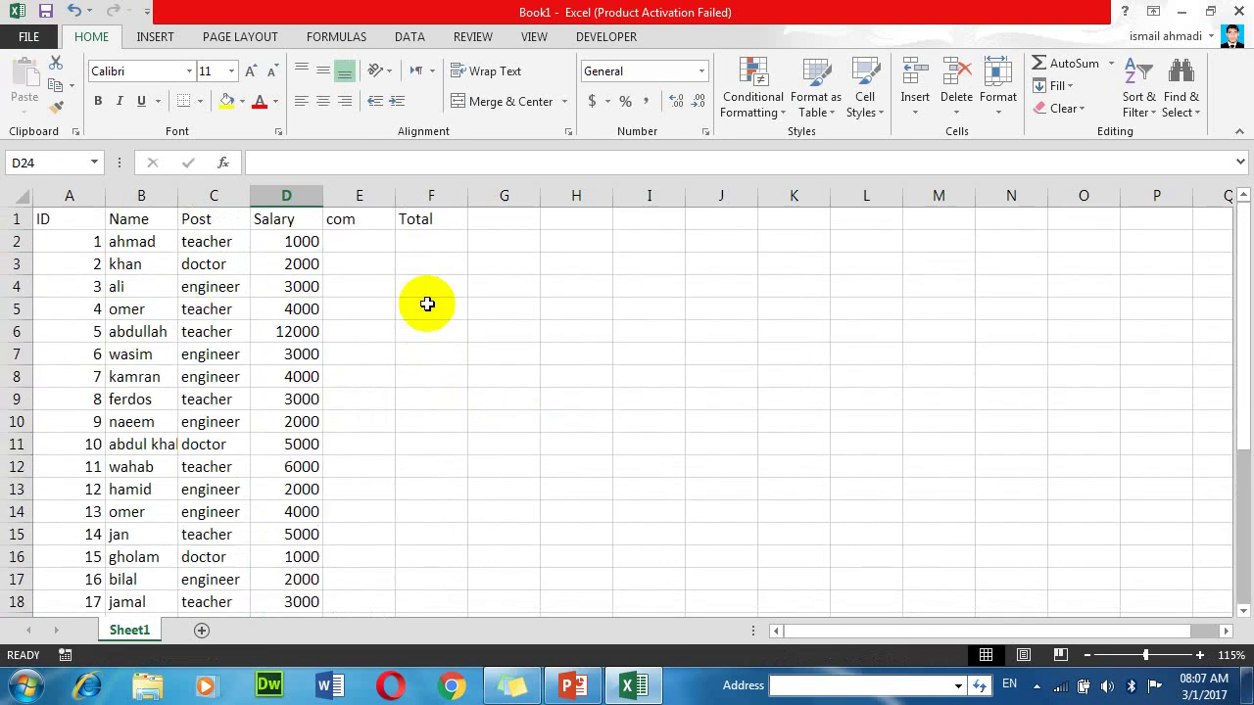
# Step: Enter twelve commissions in E2:E13: 100, 200, 300, 400, 500, 100, 200, 300, 400, 500, 600, 300
pyautogui.click(368, 242)
pyautogui.write('100')
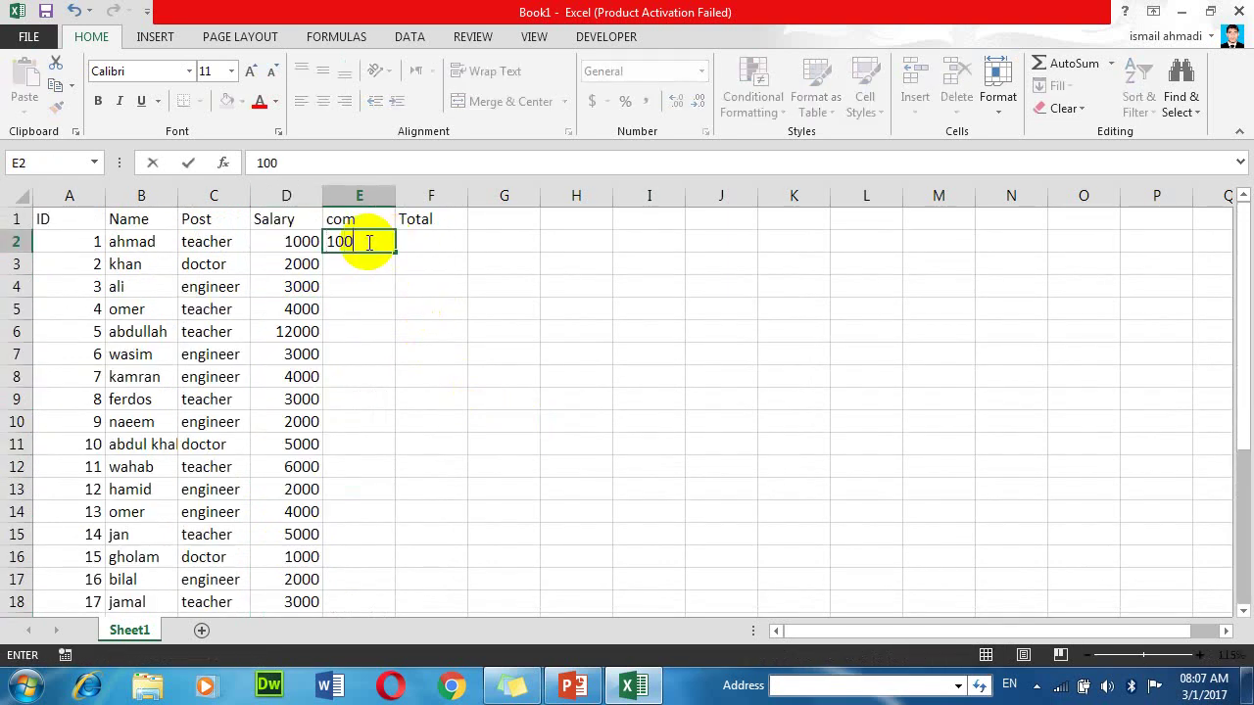
pyautogui.press('Return')
pyautogui.write('200')
pyautogui.click(367, 242)
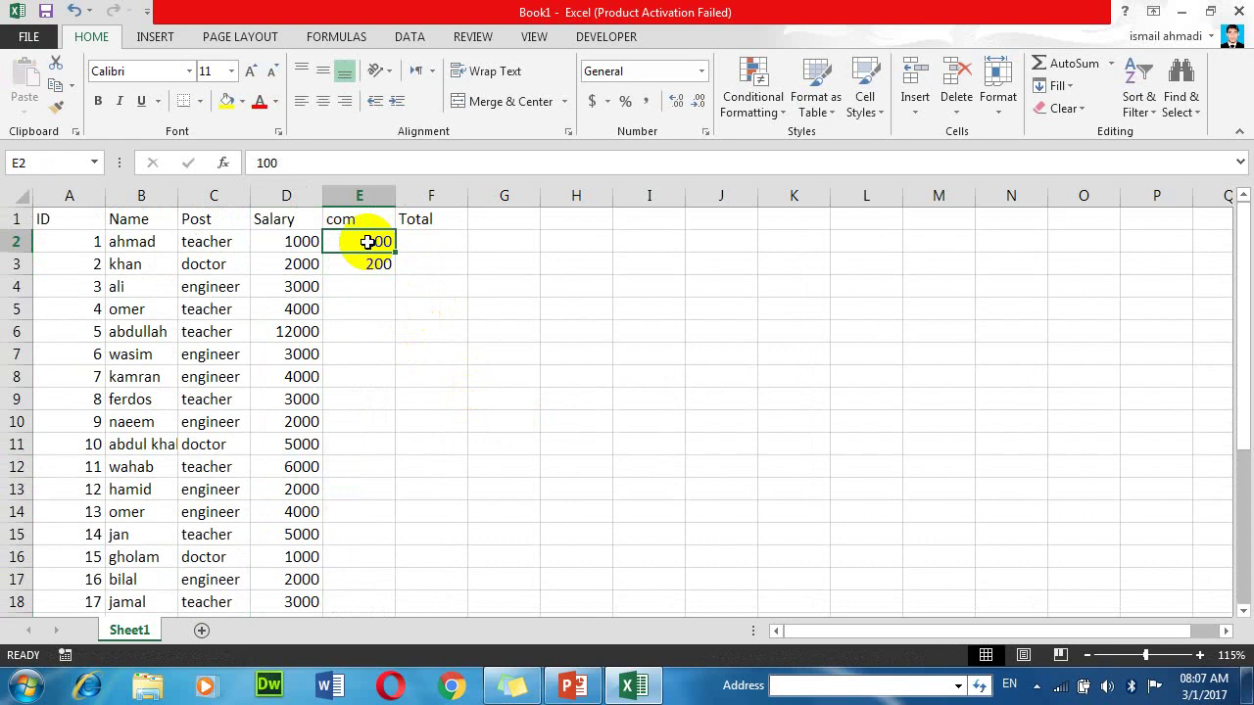
pyautogui.press('Down')
pyautogui.press('Down')
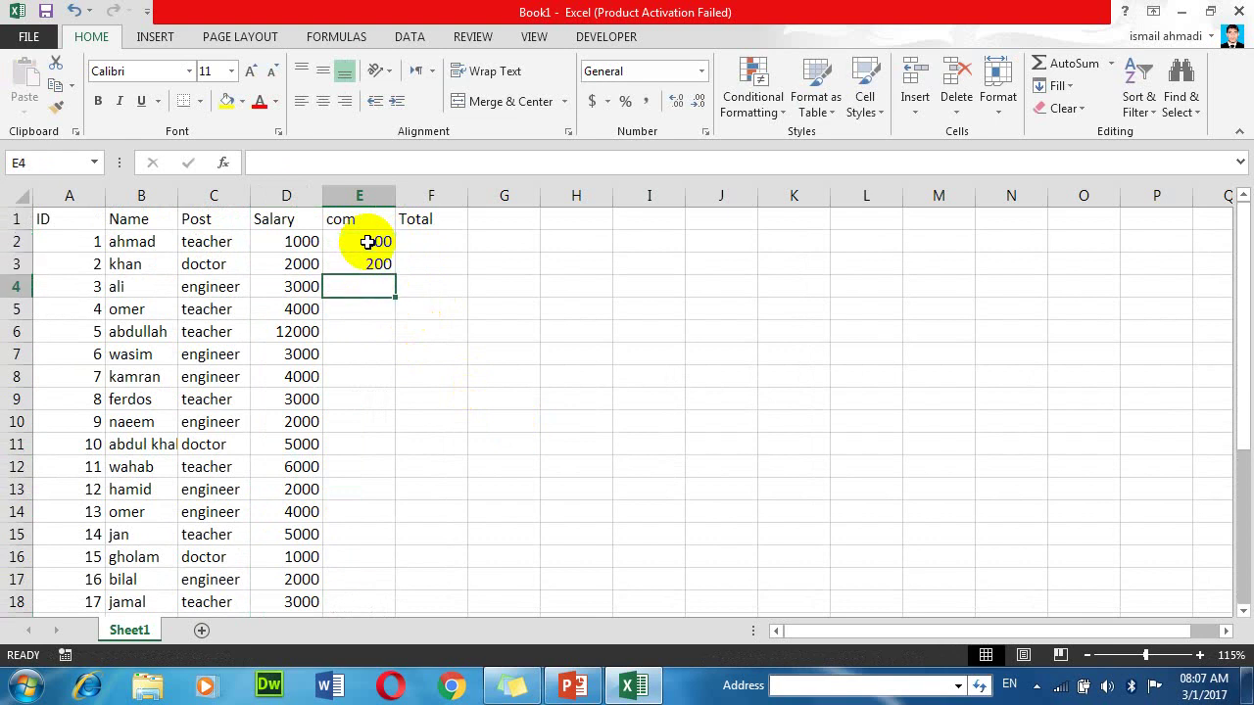
pyautogui.write('300')
pyautogui.press('Return')
pyautogui.write('400')
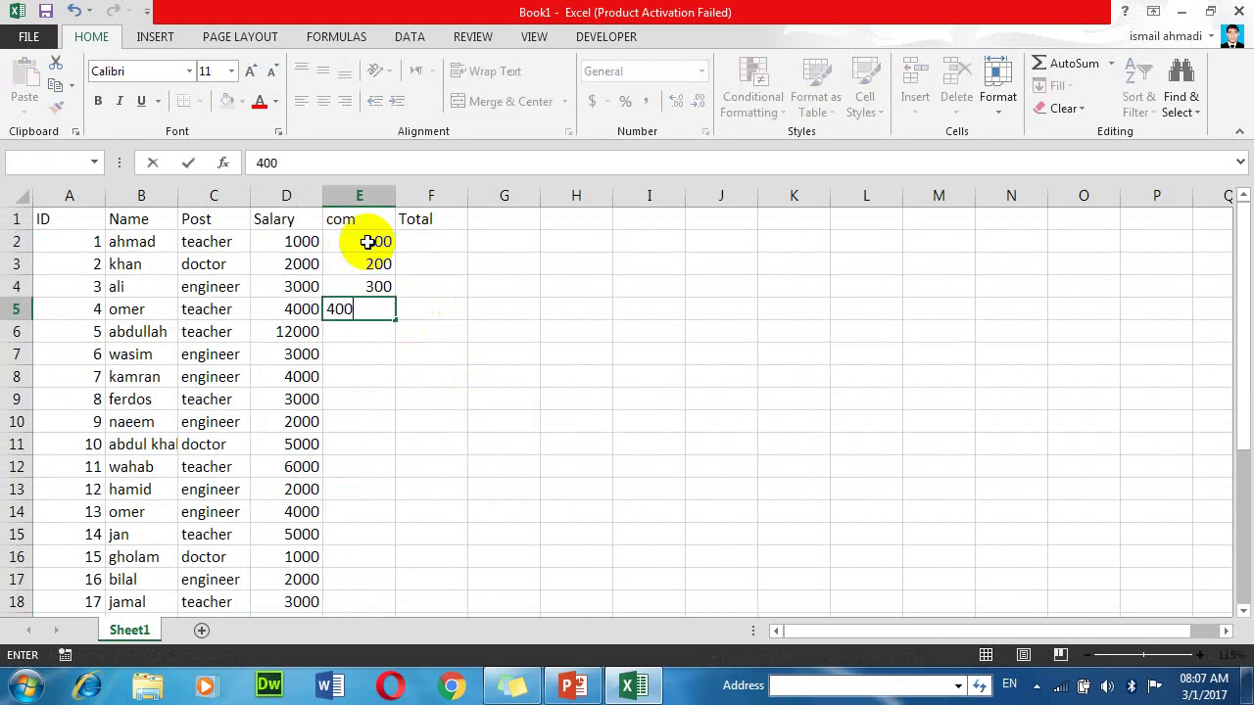
pyautogui.press('Return')
pyautogui.write('500')
pyautogui.press('Return')
pyautogui.write('10')
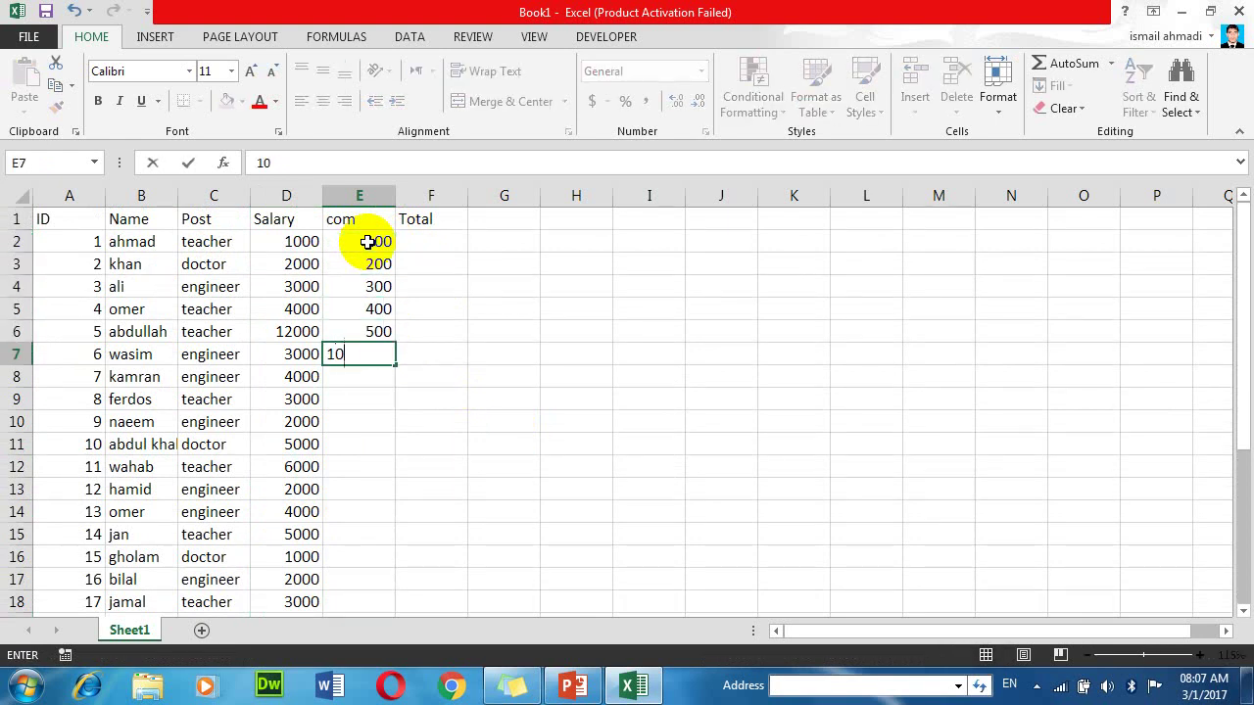
pyautogui.write('0')
pyautogui.press('Return')
pyautogui.write('2000')
pyautogui.press('Return')
pyautogui.write('300')
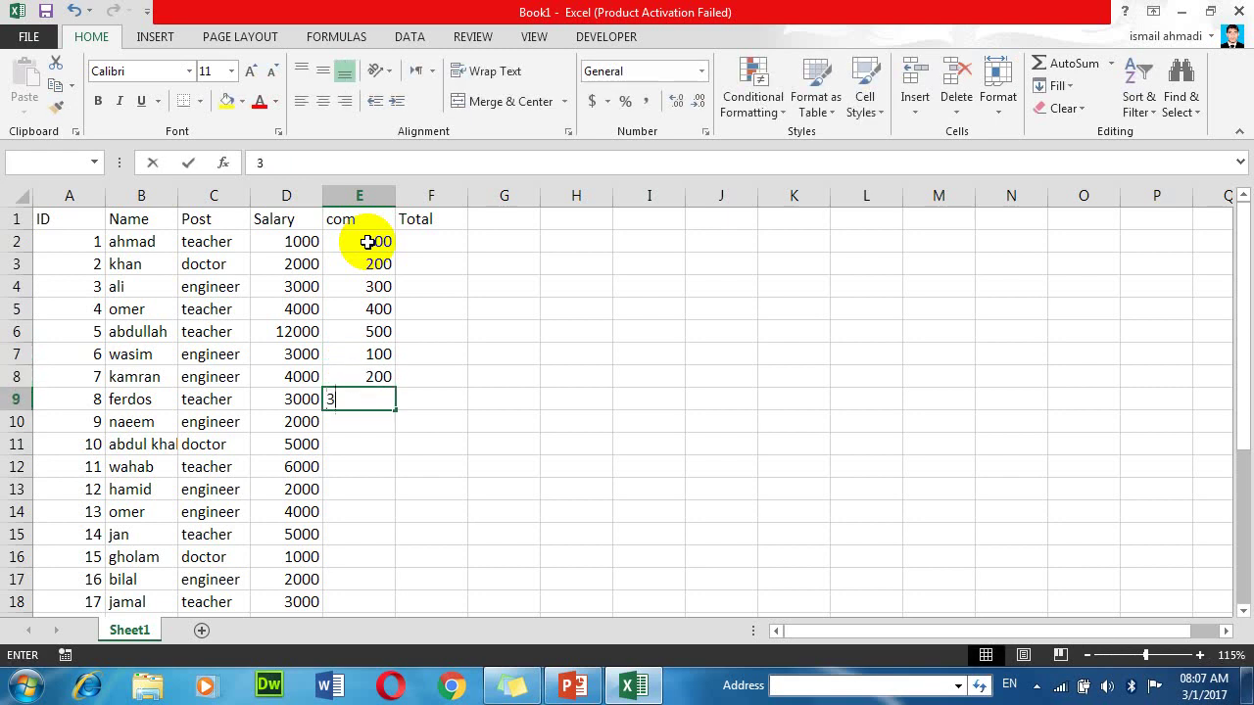
pyautogui.press('Return')
pyautogui.write('400')
pyautogui.press('Return')
pyautogui.write('500')
pyautogui.press('Return')
pyautogui.write('600')
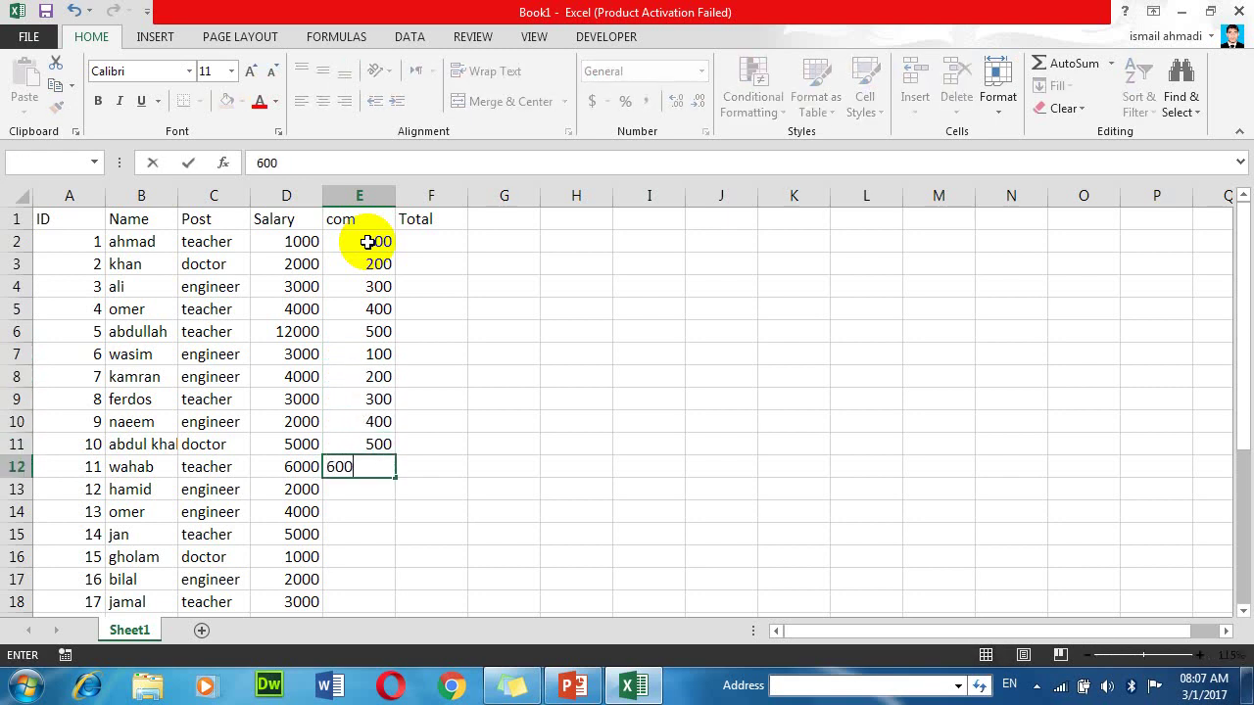
pyautogui.press('Return')
pyautogui.write('300')
pyautogui.press('Return')
pyautogui.press('Return')
pyautogui.press('Return')
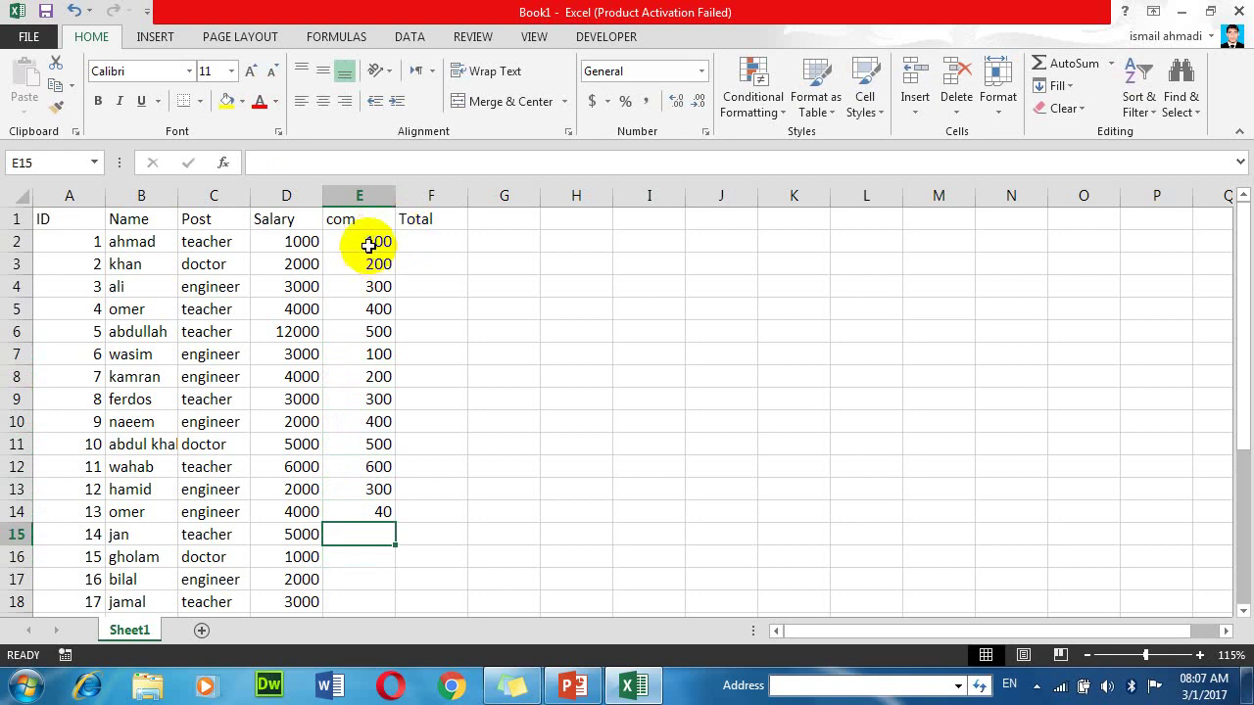
# Step: Copy E2:E13 into E14 onward and clear the surplus values in E24:E25
pyautogui.moveTo(365, 243)
pyautogui.mouseDown()
pyautogui.moveTo(348, 440)
pyautogui.moveTo(366, 486)
pyautogui.mouseUp()
pyautogui.hotkey('ctrl', 'c')
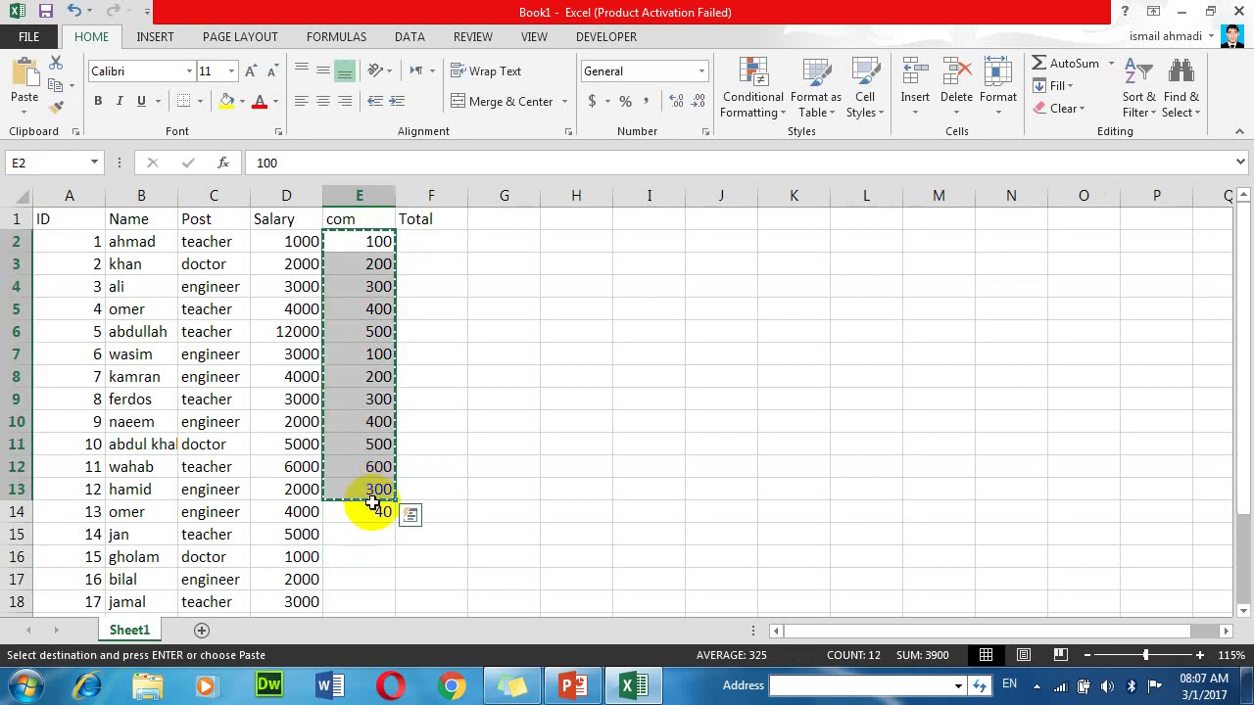
pyautogui.click(372, 510)
pyautogui.hotkey('ctrl', 'v')
pyautogui.scroll(-6, 420, 470)
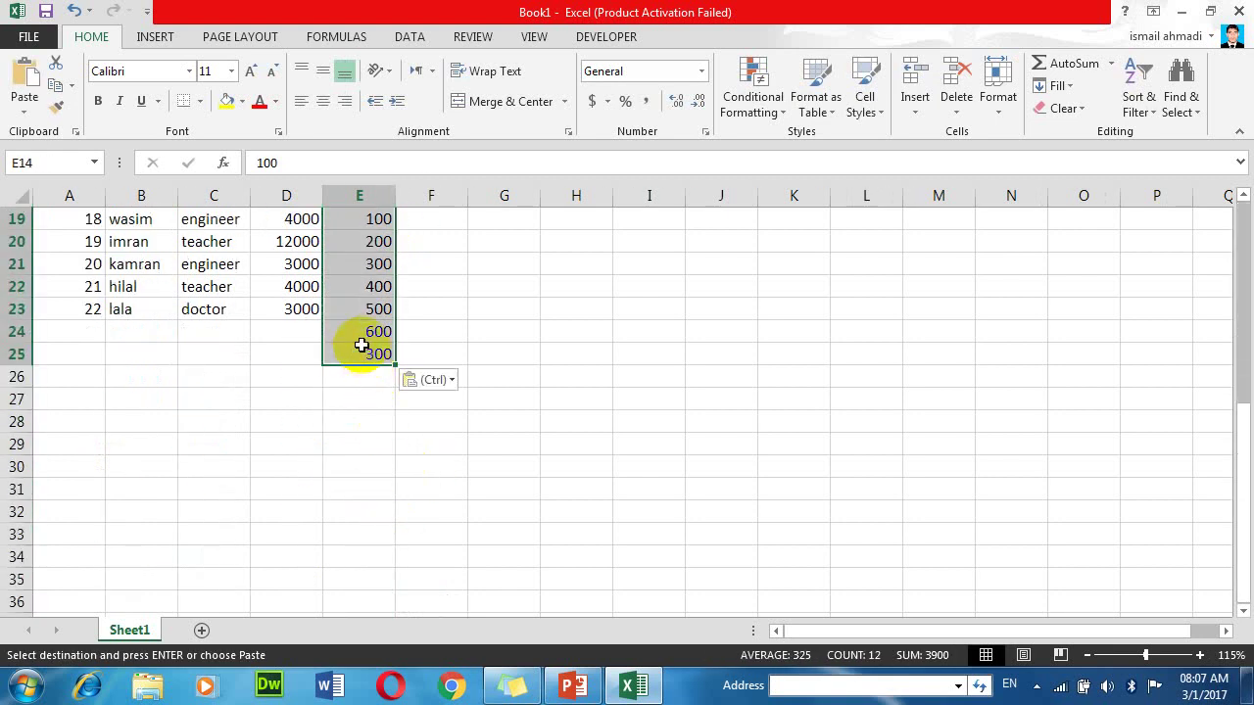
pyautogui.moveTo(358, 333); pyautogui.dragTo(364, 359)
pyautogui.press('Delete')
pyautogui.scroll(6, 382, 323)
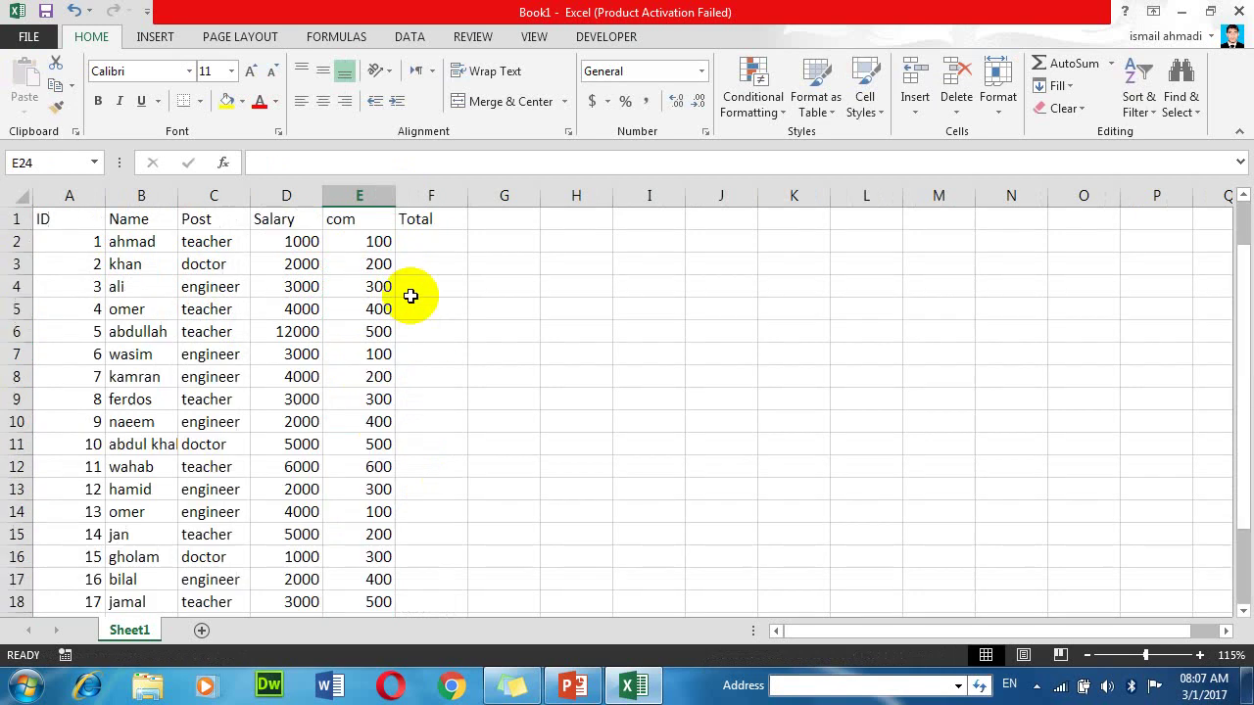
# Step: AutoSum Salary and com in F2, giving 1100
pyautogui.click(434, 241)
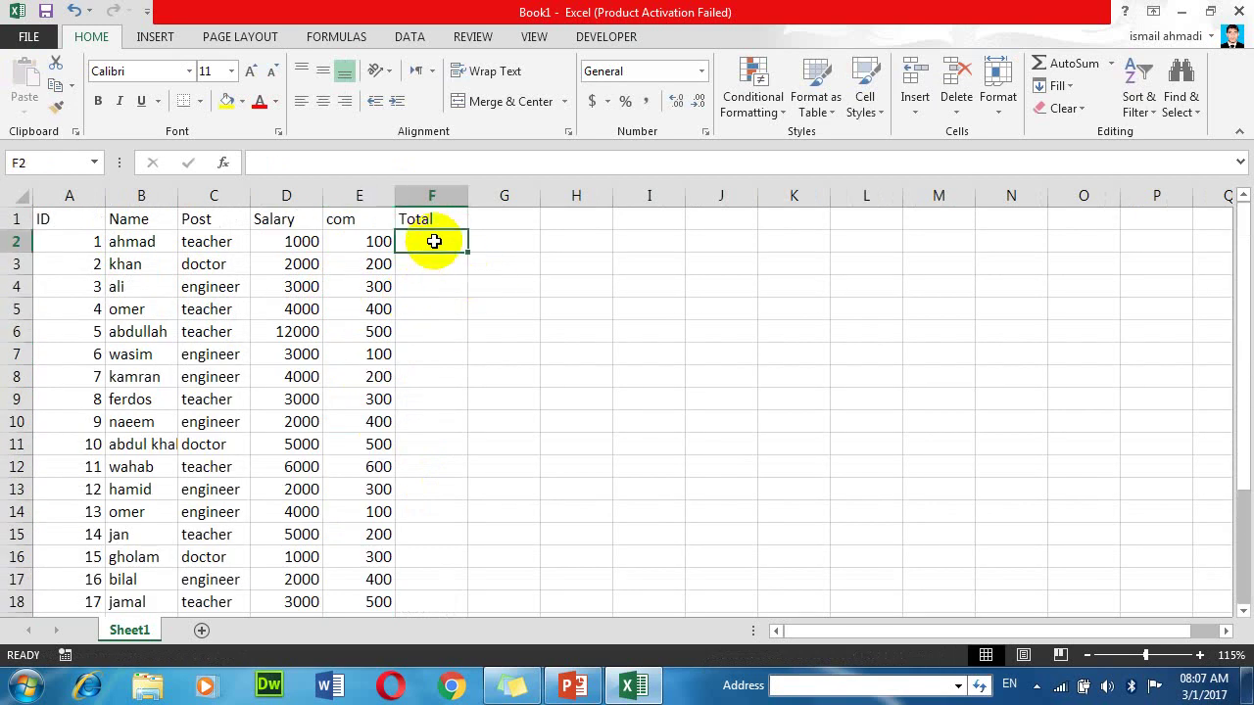
pyautogui.hotkey('alt', '=')
pyautogui.press('Return')
# Step: Fill the F2 SUM formula down through F23
pyautogui.click(434, 241)
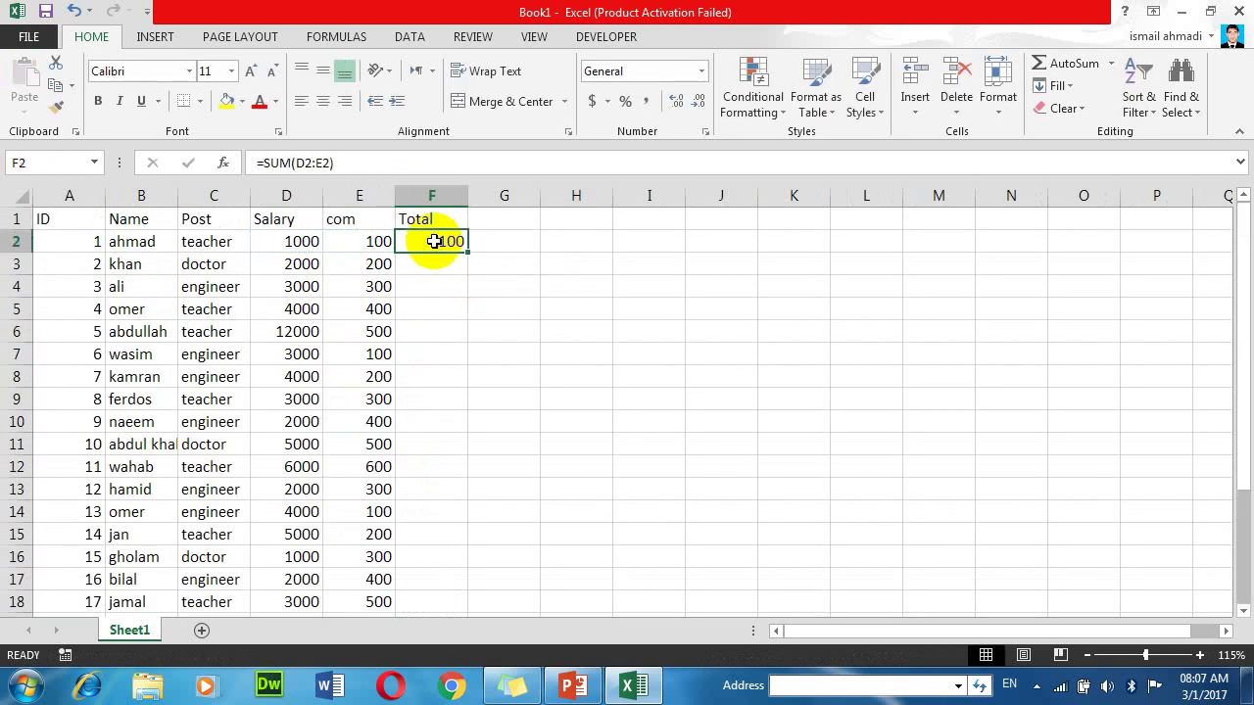
pyautogui.hotkey('shift', 'Down')
pyautogui.hotkey('shift', 'Down')
pyautogui.hotkey('shift', 'Down')
pyautogui.hotkey('shift', 'Down')
pyautogui.hotkey('shift', 'Down')
pyautogui.hotkey('shift', 'Down')
pyautogui.hotkey('shift', 'Down')
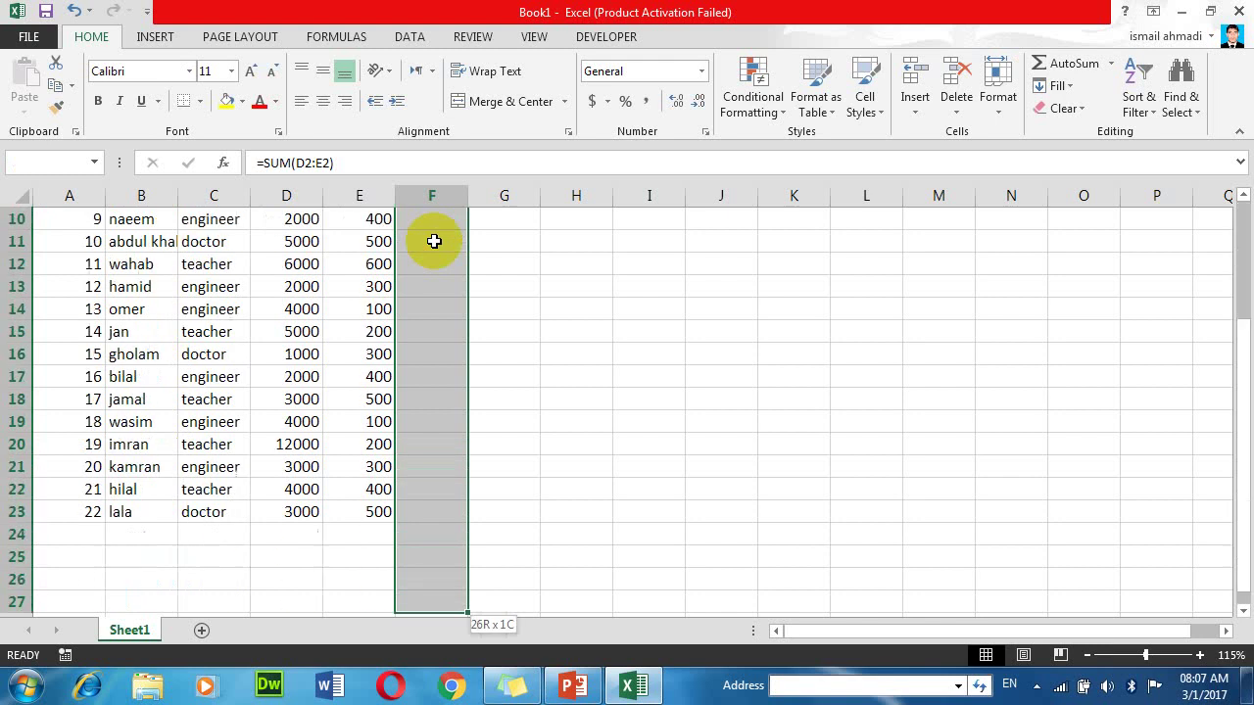
pyautogui.hotkey('shift', 'Down')
pyautogui.hotkey('shift', 'Down')
pyautogui.hotkey('shift', 'Down')
pyautogui.hotkey('shift', 'Up')
pyautogui.hotkey('shift', 'Up')
pyautogui.hotkey('shift', 'Up')
pyautogui.hotkey('shift', 'Up')
pyautogui.hotkey('shift', 'Up')
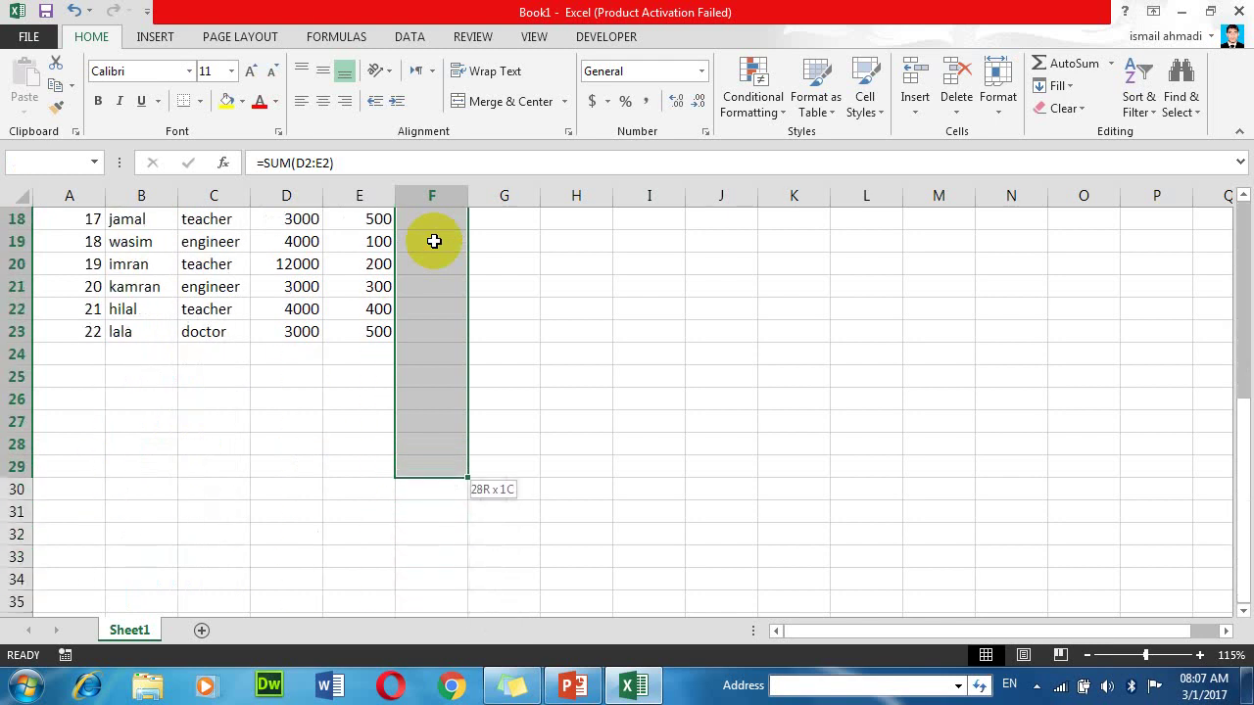
pyautogui.hotkey('shift', 'Up')
pyautogui.hotkey('shift', 'Up')
pyautogui.hotkey('shift', 'Up')
pyautogui.hotkey('ctrl', 'd')
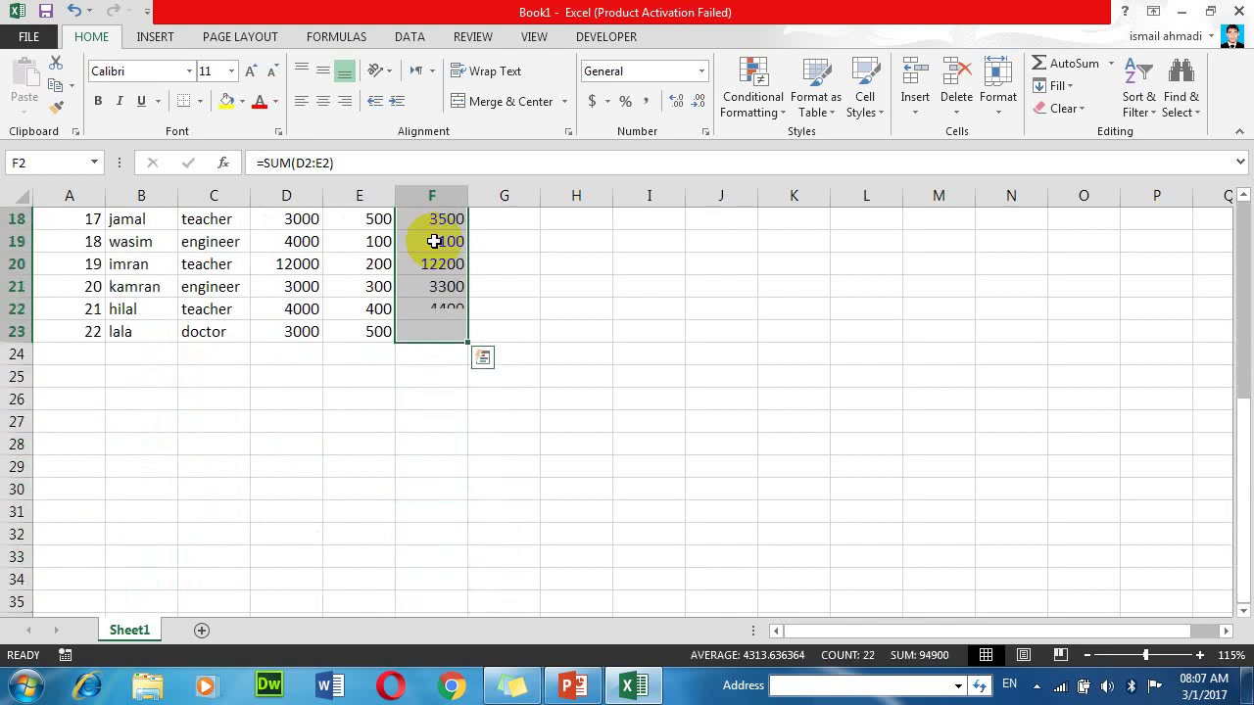
pyautogui.scroll(6, 610, 476)
pyautogui.keyDown('ctrl'); pyautogui.scroll(-2, 596, 456); pyautogui.keyUp('ctrl')
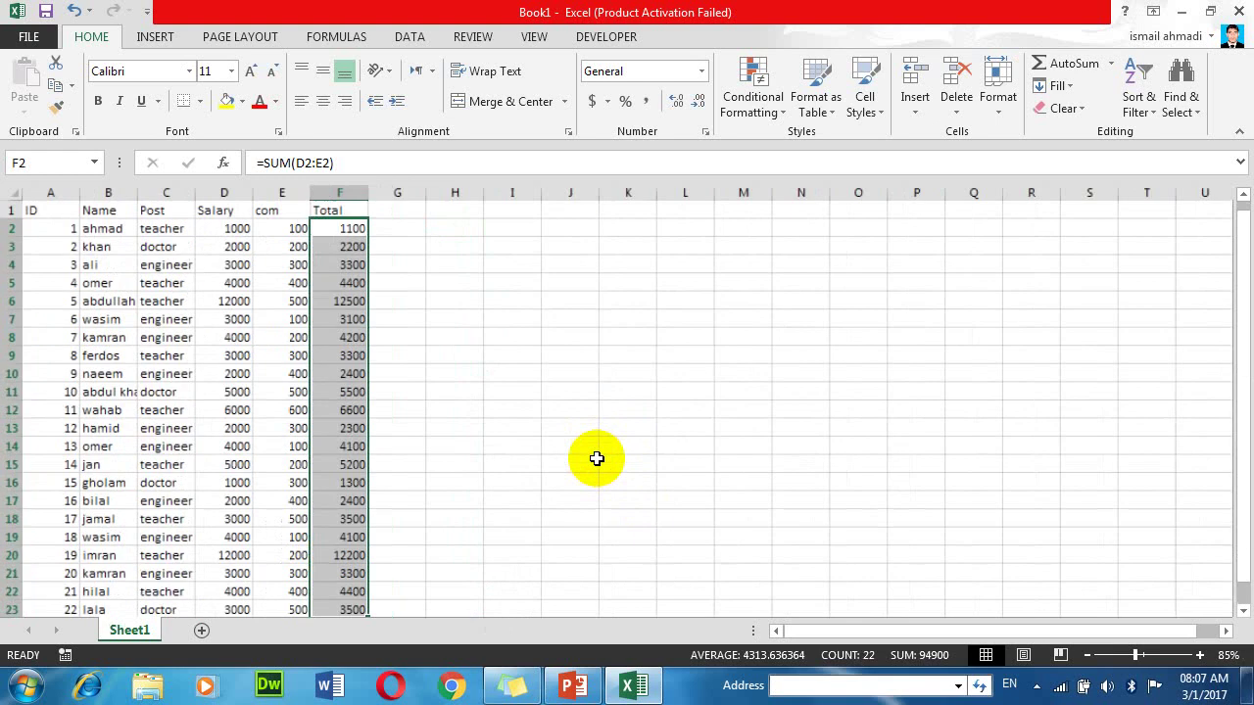
pyautogui.keyDown('ctrl'); pyautogui.scroll(1, 596, 455); pyautogui.keyUp('ctrl')
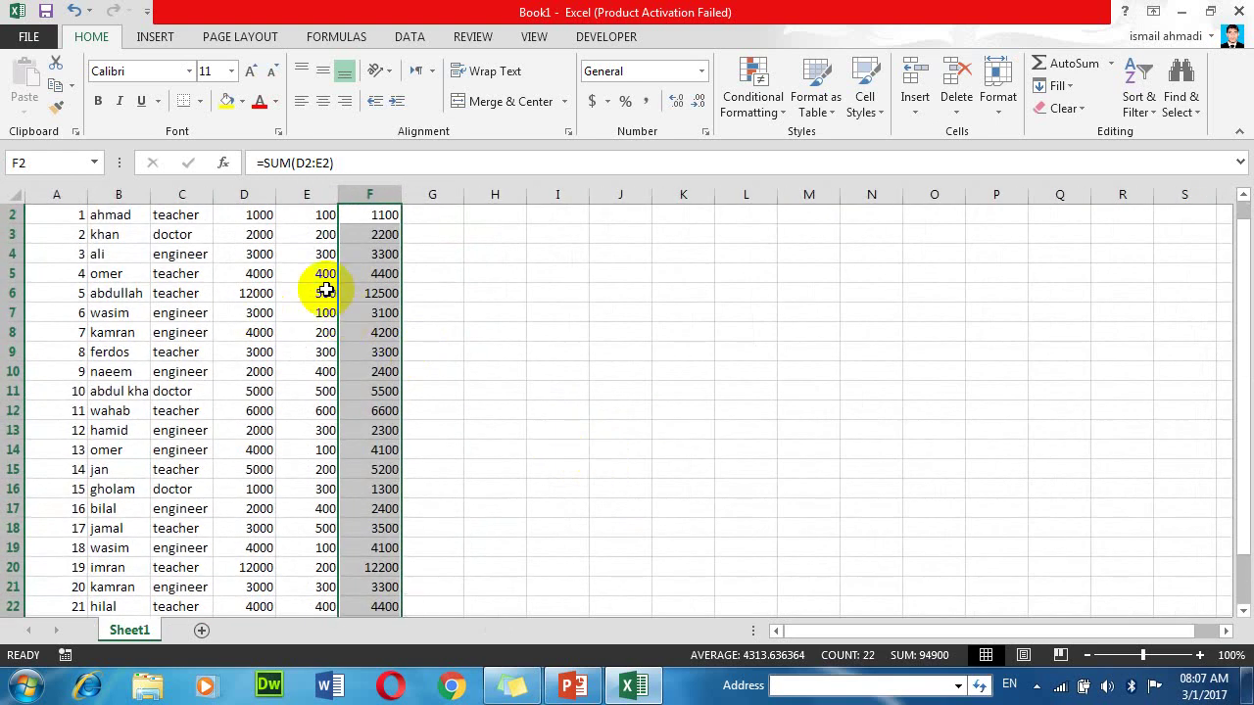
pyautogui.keyDown('ctrl'); pyautogui.scroll(1, 310, 288); pyautogui.keyUp('ctrl')
pyautogui.scroll(1, 419, 350)
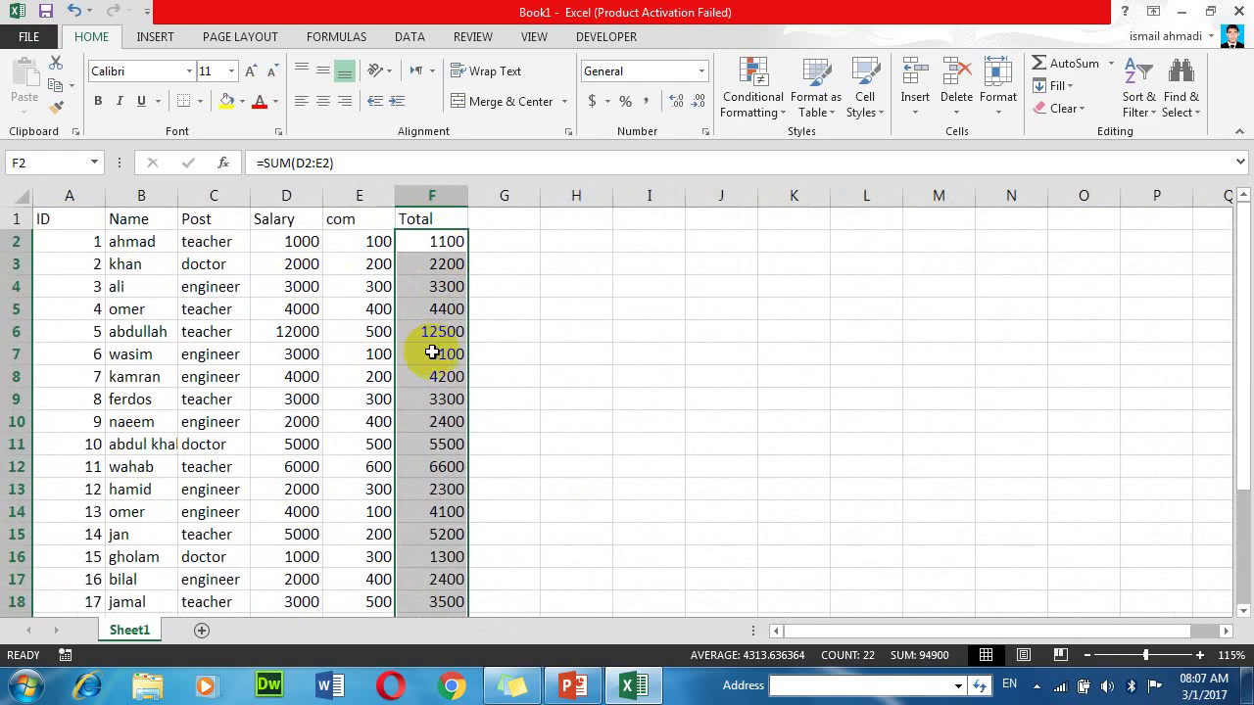
pyautogui.scroll(-6, 435, 443)
pyautogui.moveTo(434, 309); pyautogui.dragTo(44, 219)
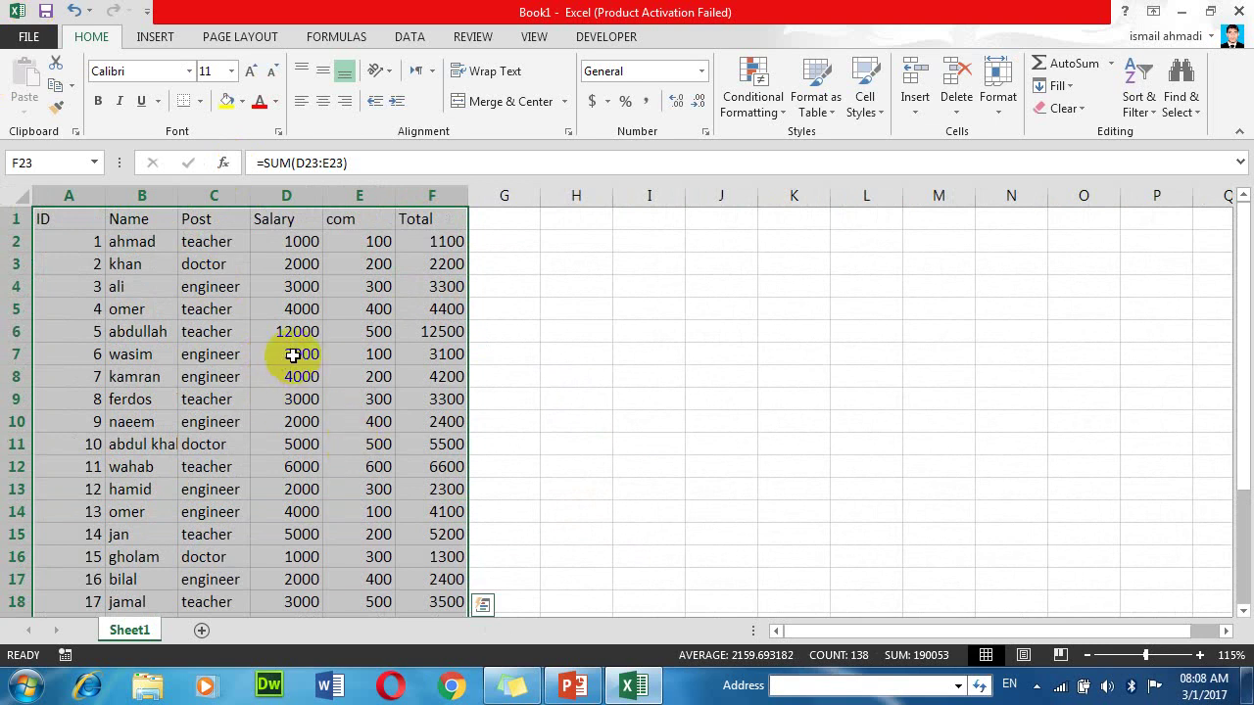
pyautogui.click(299, 309)
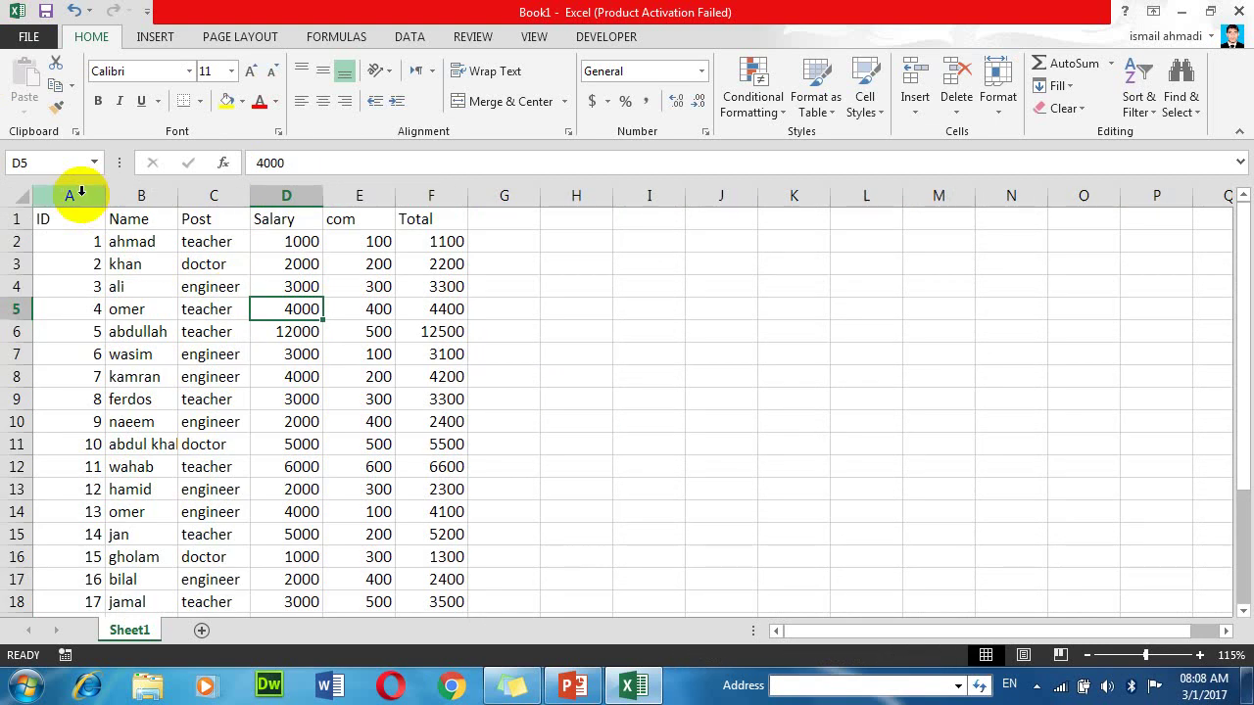
pyautogui.click(76, 193)
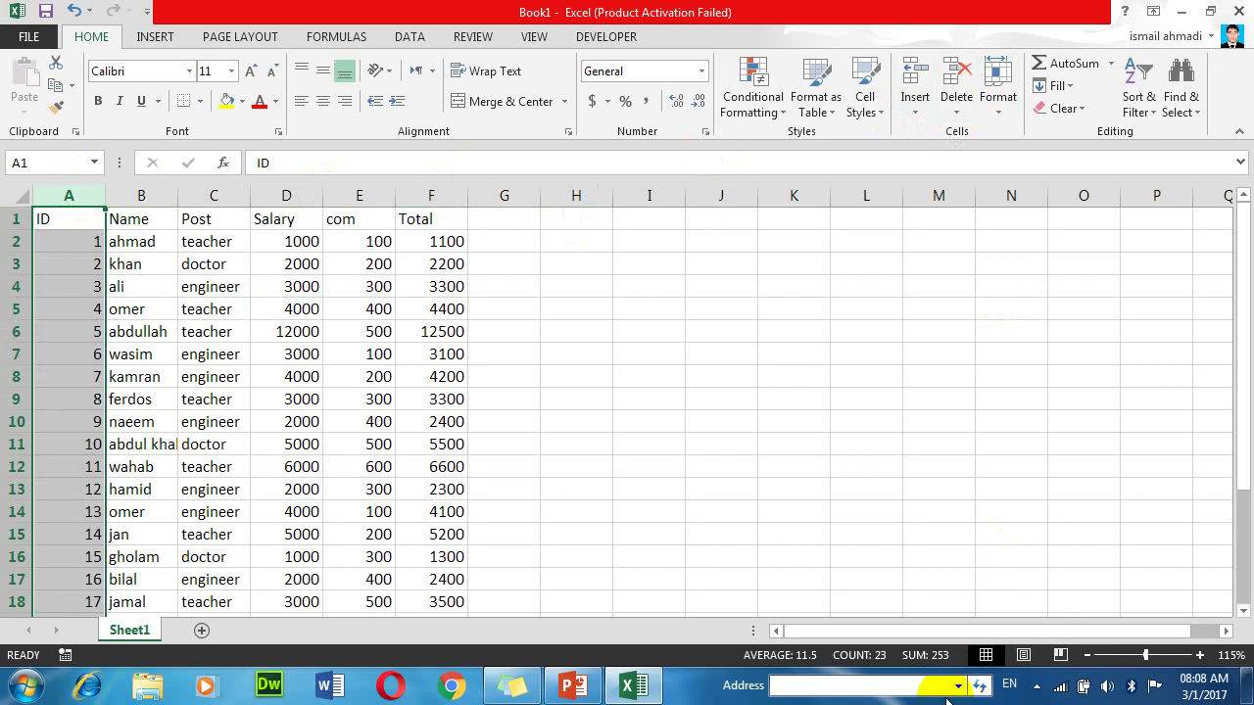
pyautogui.hotkey('ctrl', '0')
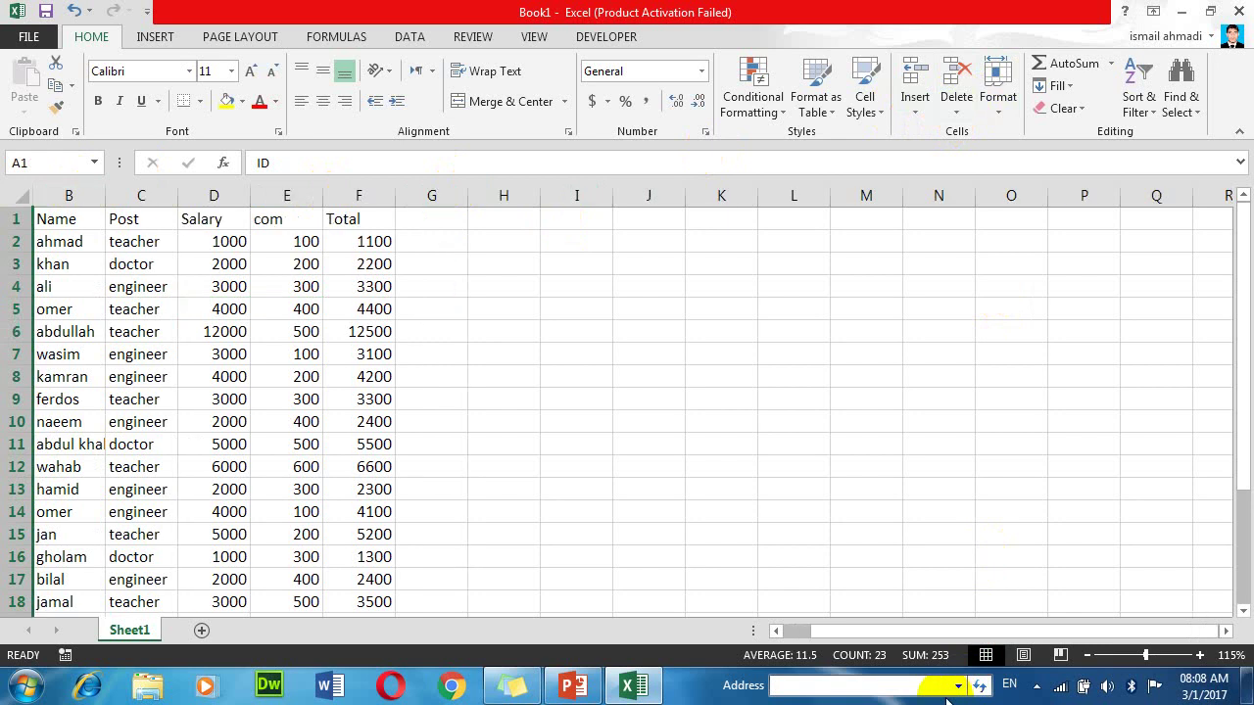
pyautogui.click(253, 315)
pyautogui.scroll(-3, 243, 503)
pyautogui.scroll(-2, 397, 397)
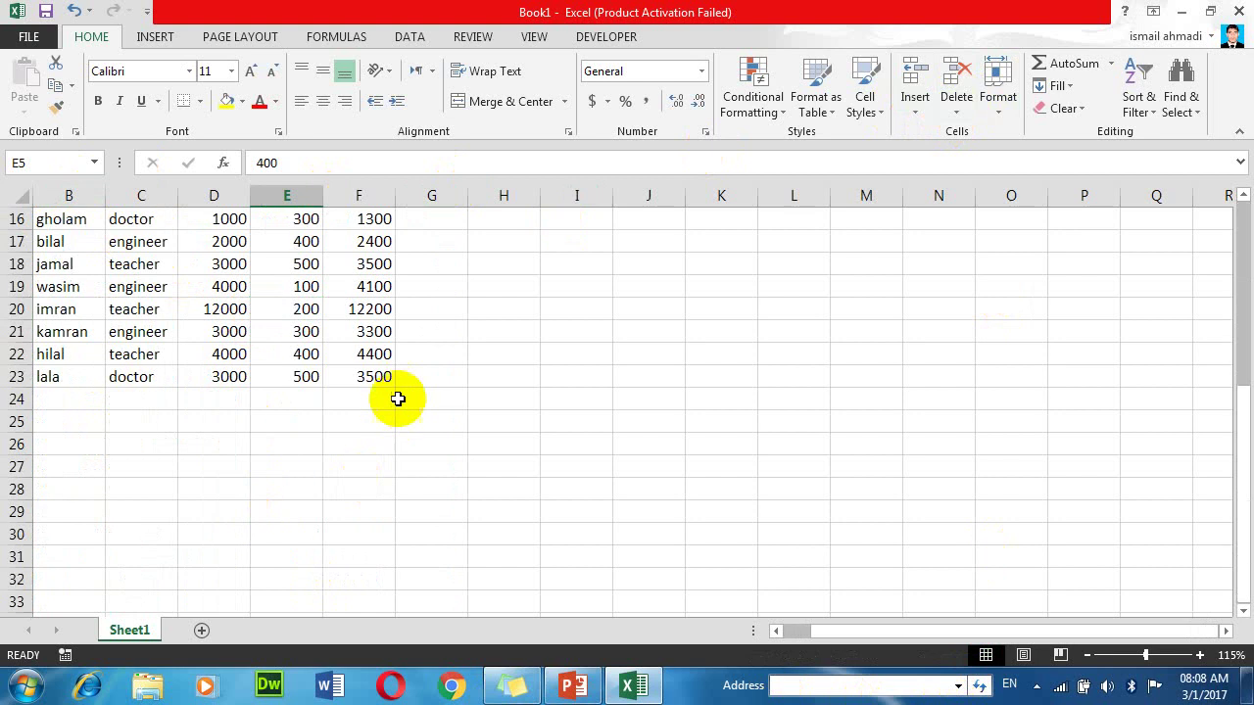
pyautogui.click(377, 378)
# Step: Format all the employee data as Table1 in a light blue style and turn off its filter buttons
pyautogui.hotkey('ctrl', 'a')
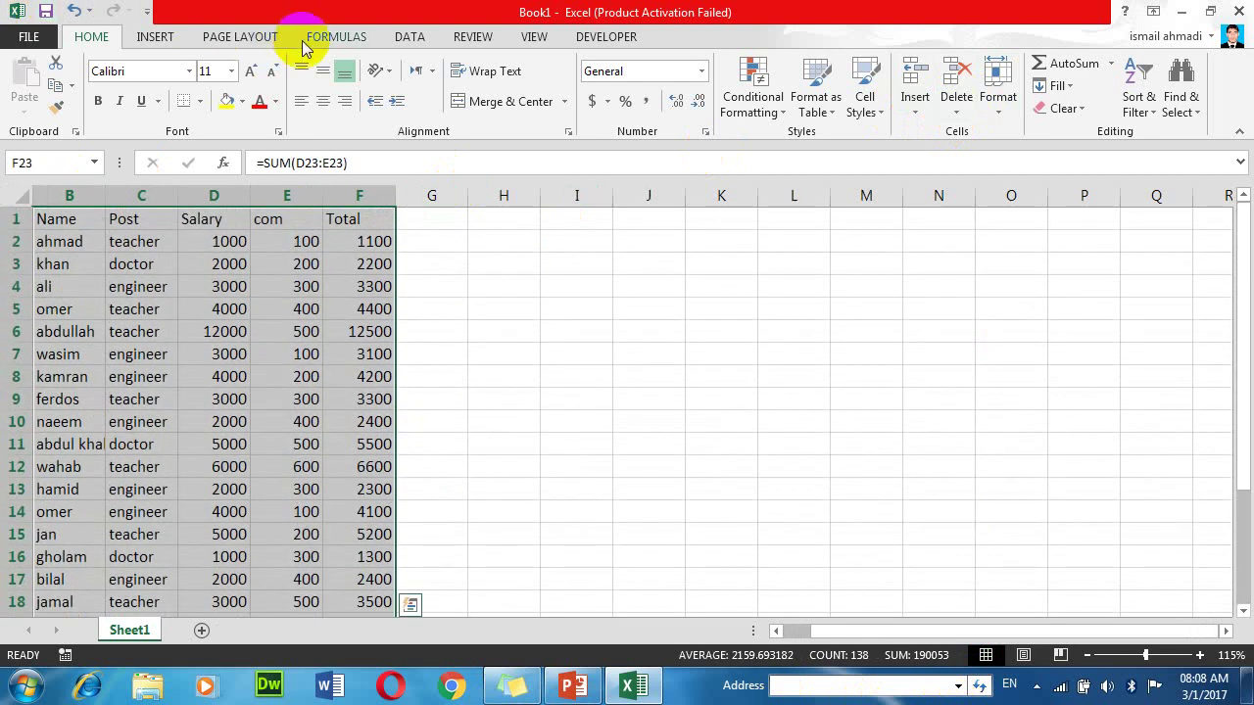
pyautogui.click(823, 88)
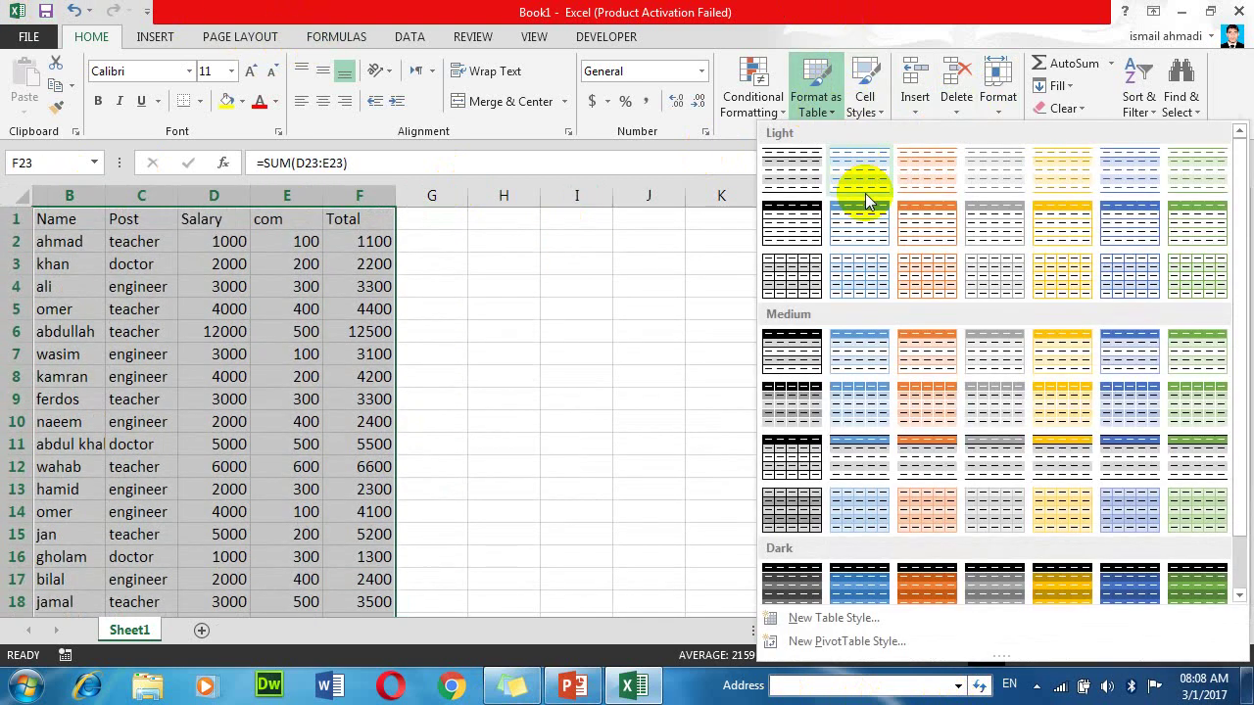
pyautogui.click(861, 229)
pyautogui.click(825, 203)
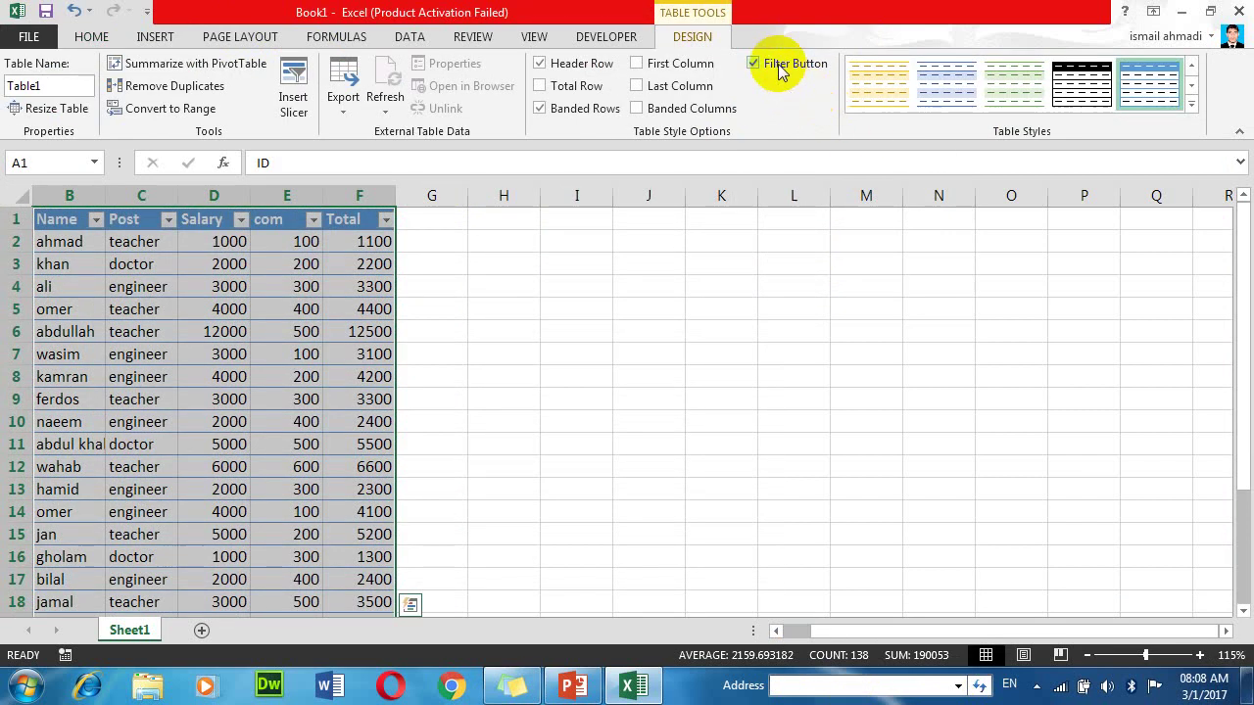
pyautogui.click(777, 63)
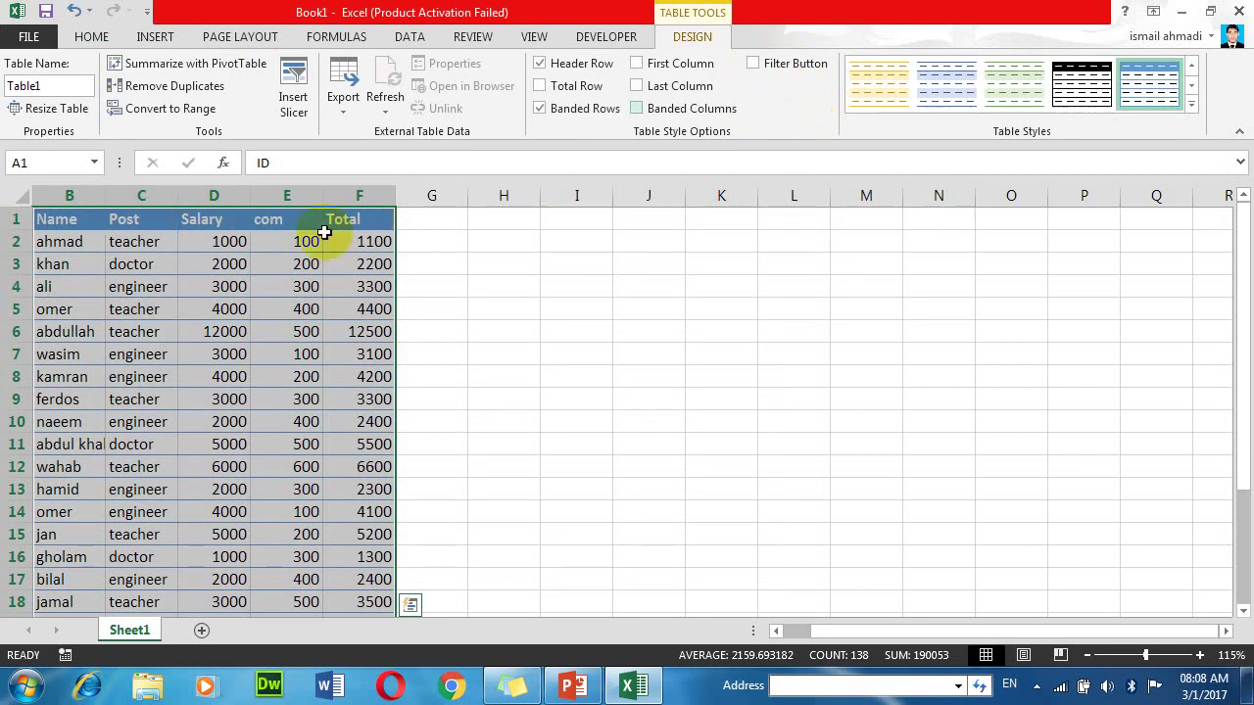
pyautogui.click(139, 312)
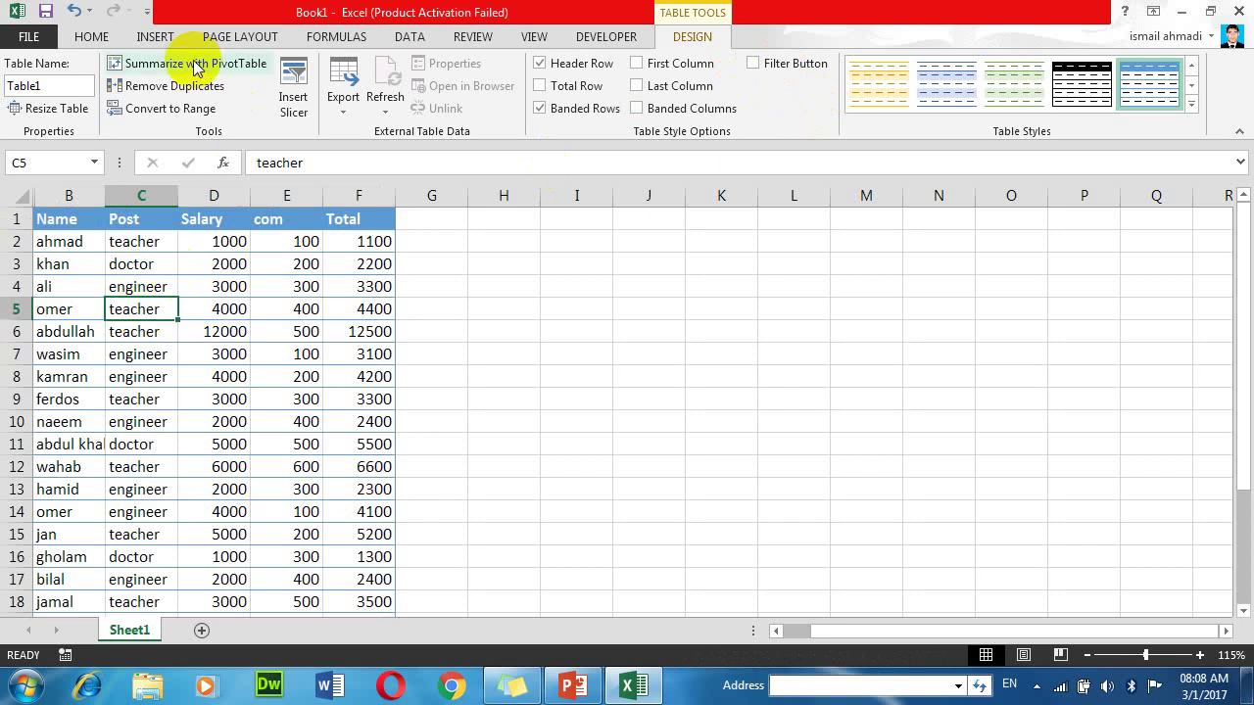
pyautogui.click(97, 41)
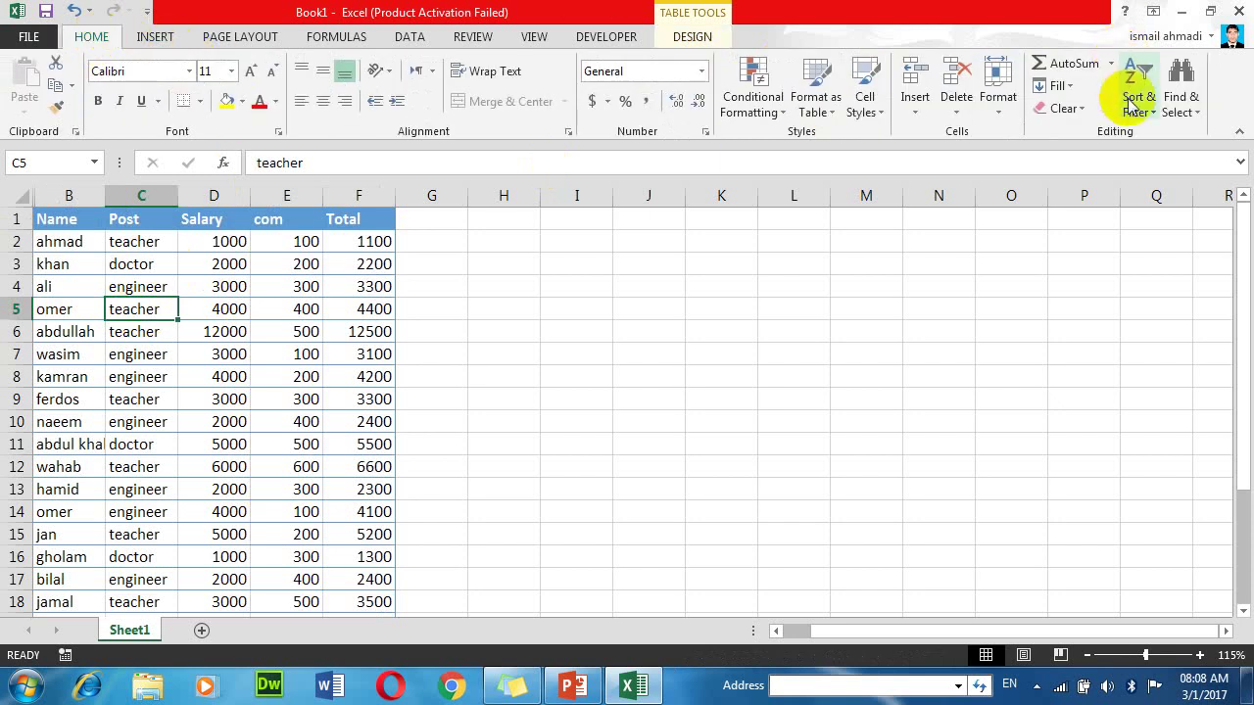
# Step: Sort the table A to Z by Name from cell B2
pyautogui.click(1134, 108)
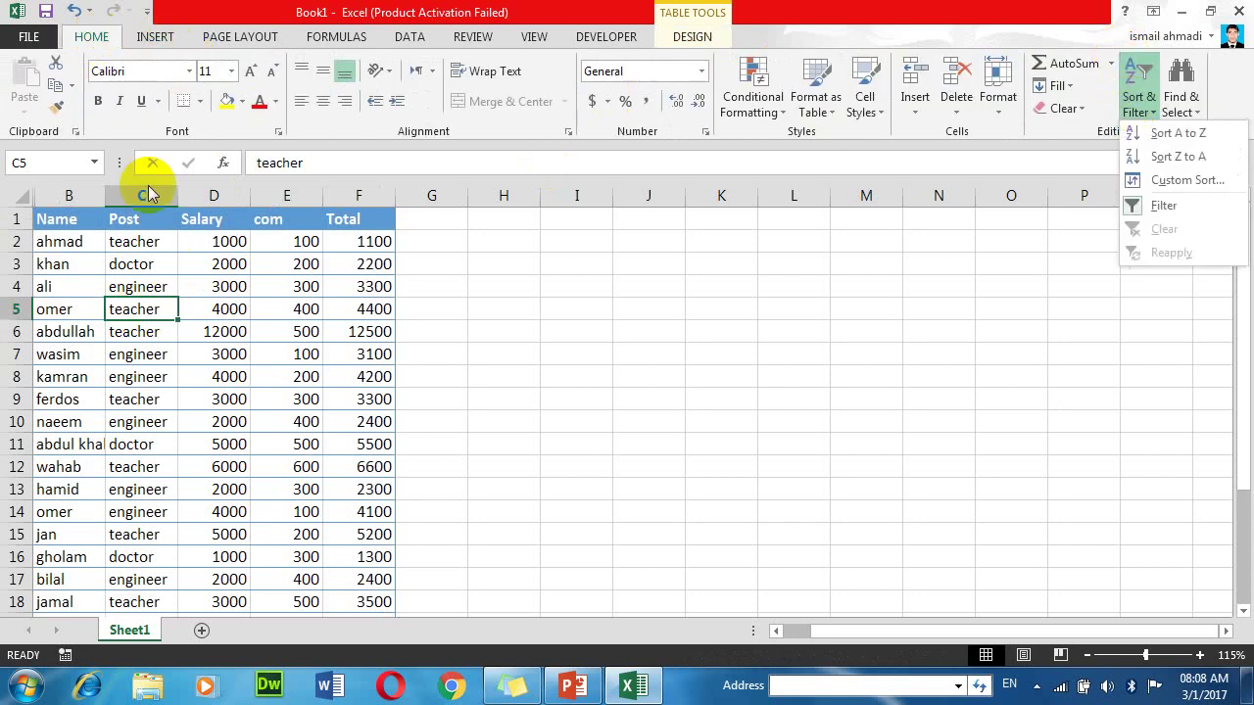
pyautogui.click(76, 247)
pyautogui.click(74, 247)
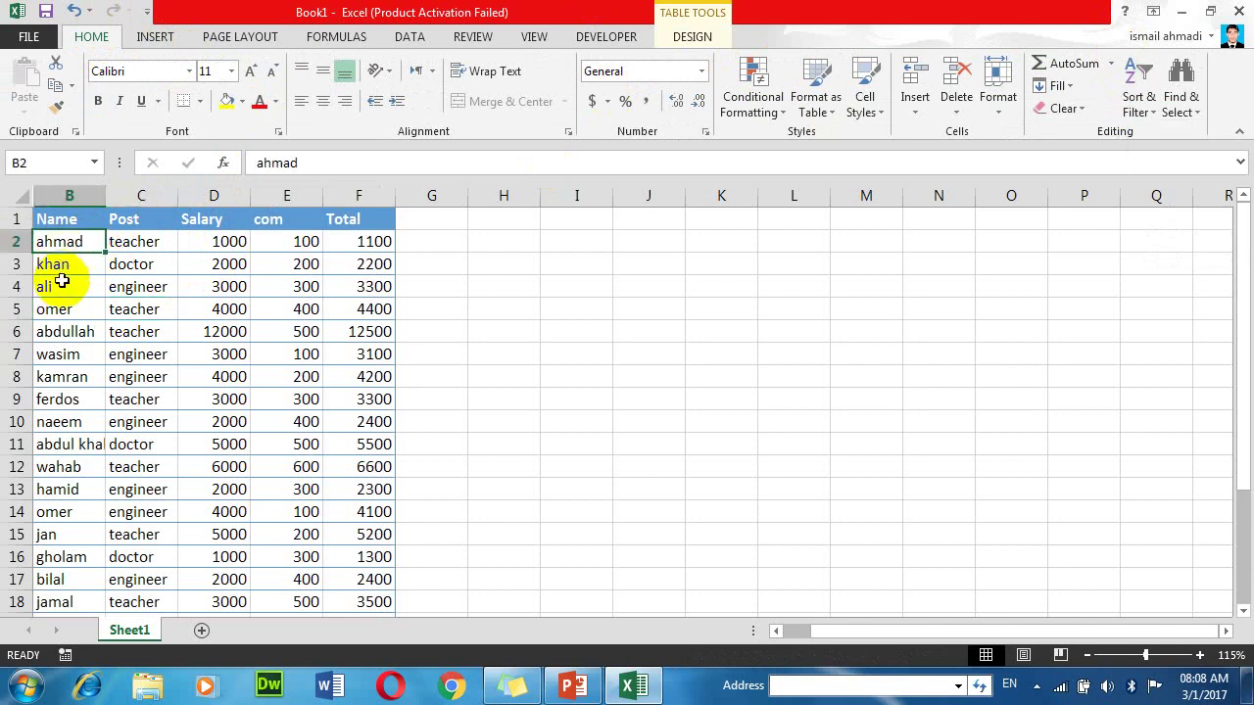
pyautogui.click(61, 286)
pyautogui.click(131, 284)
pyautogui.click(228, 284)
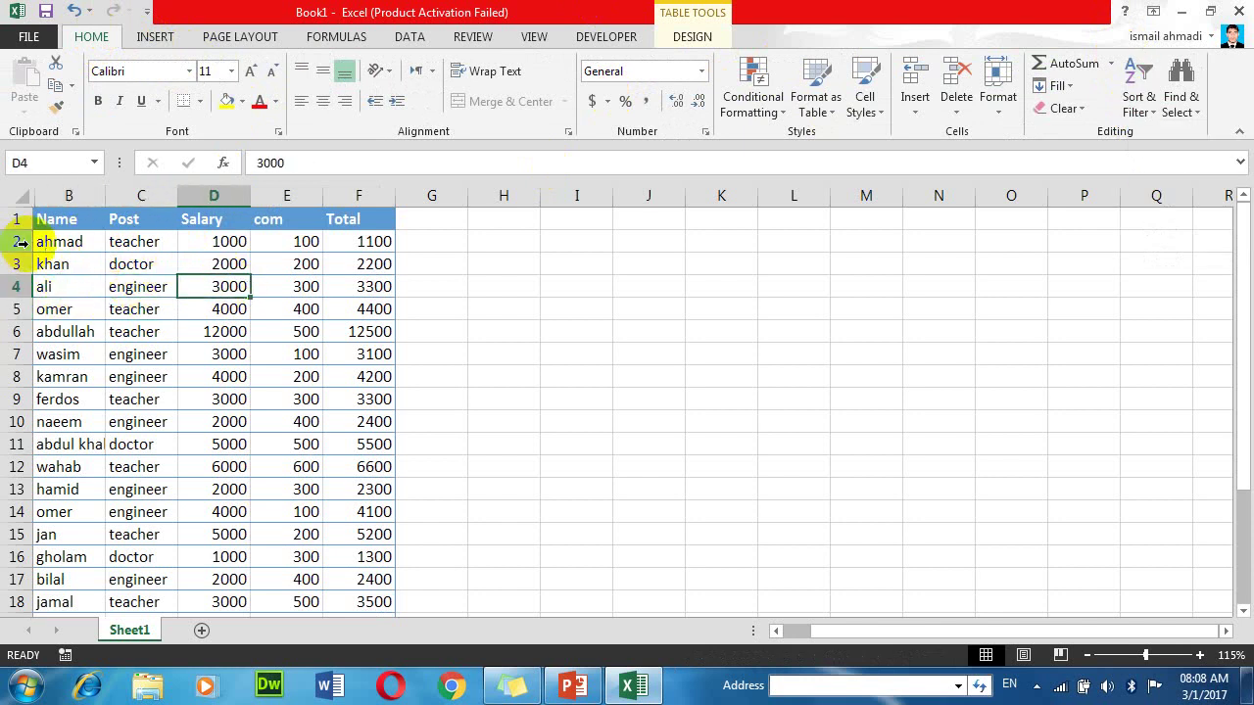
pyautogui.click(74, 243)
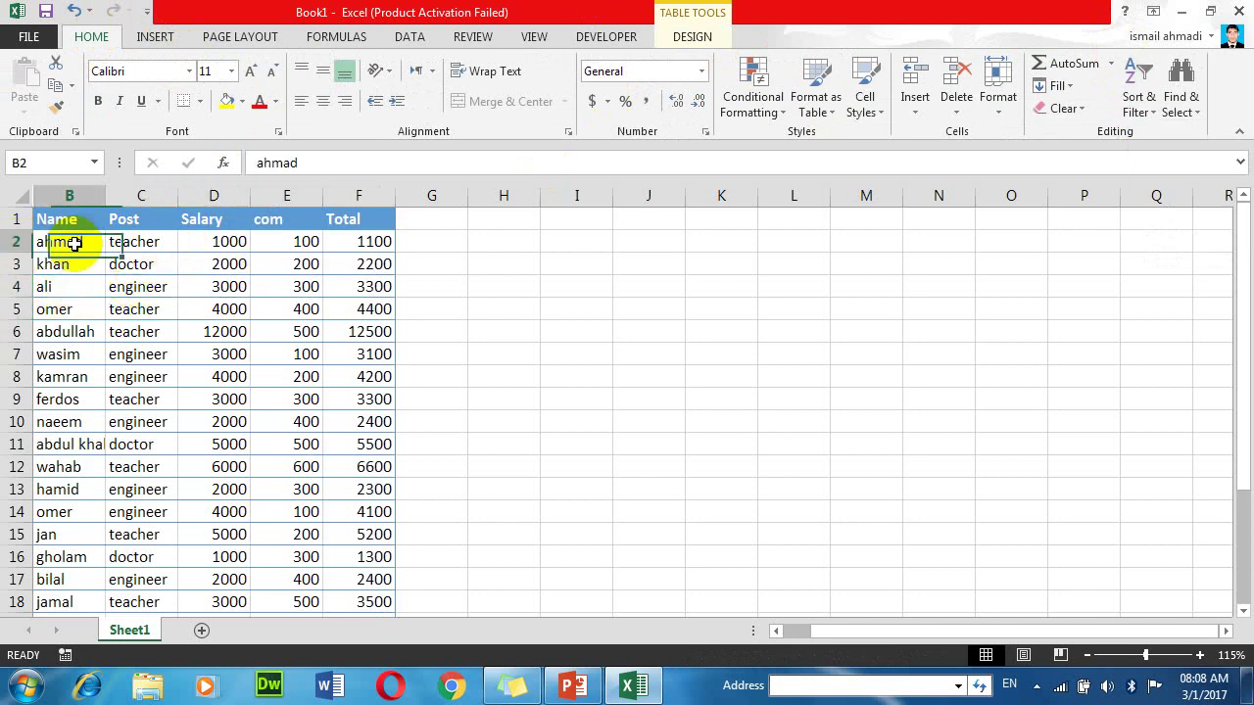
pyautogui.click(1136, 103)
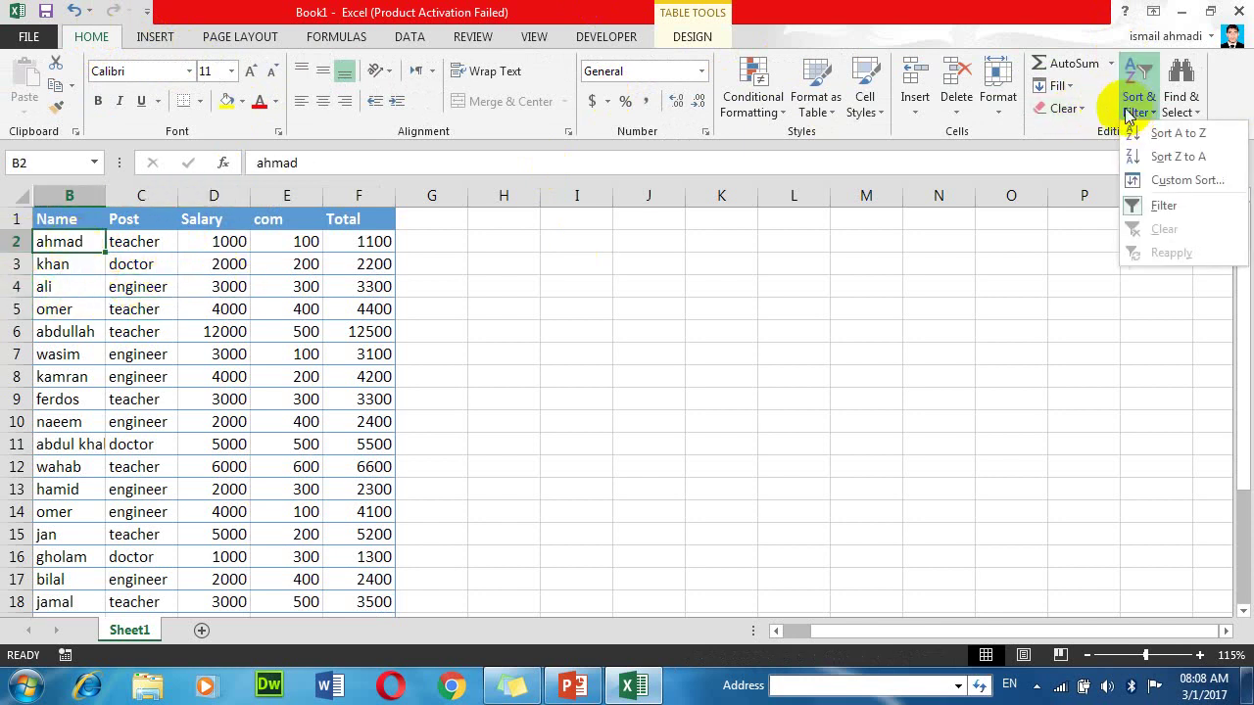
pyautogui.click(1178, 134)
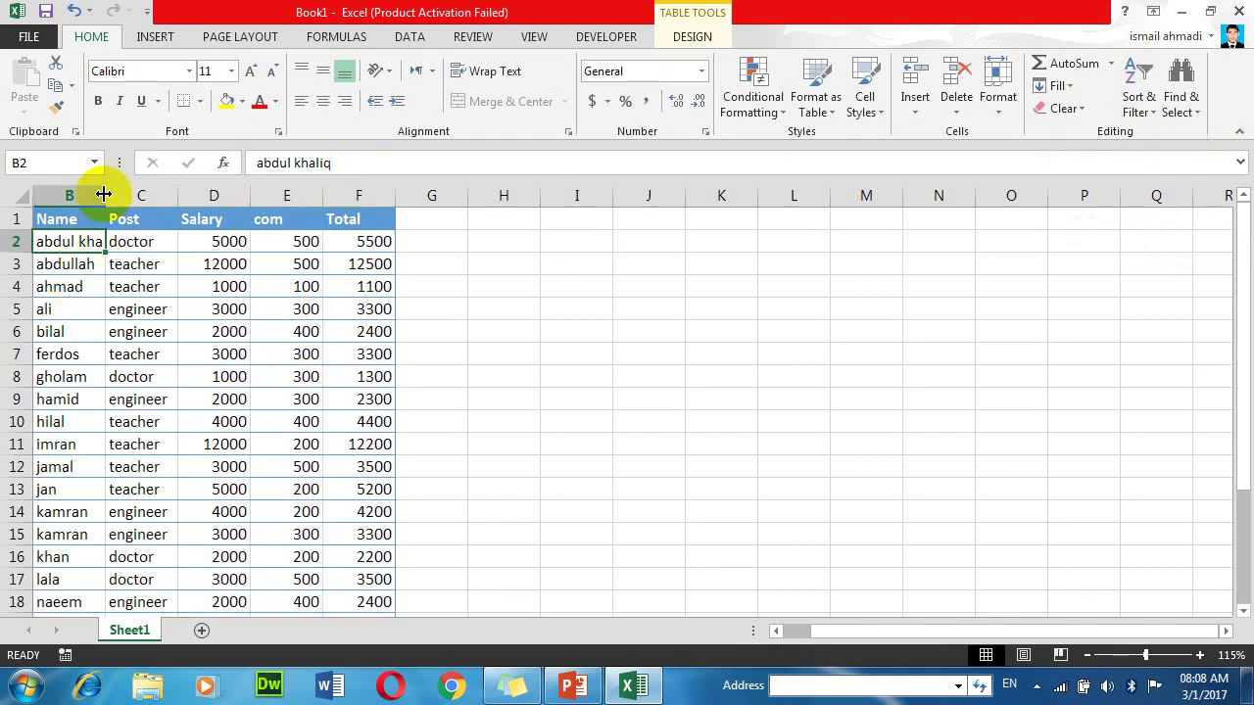
pyautogui.moveTo(105, 195); pyautogui.dragTo(117, 203)
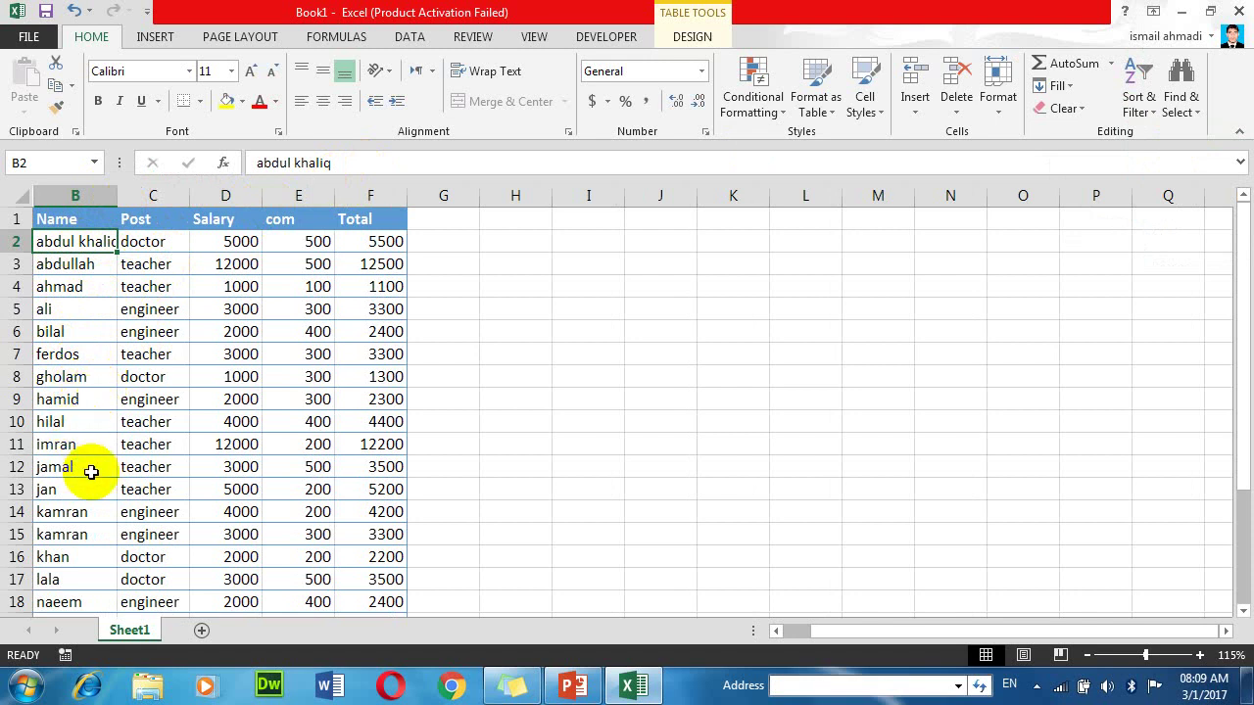
pyautogui.scroll(-3, 90, 472)
pyautogui.scroll(-3, 89, 472)
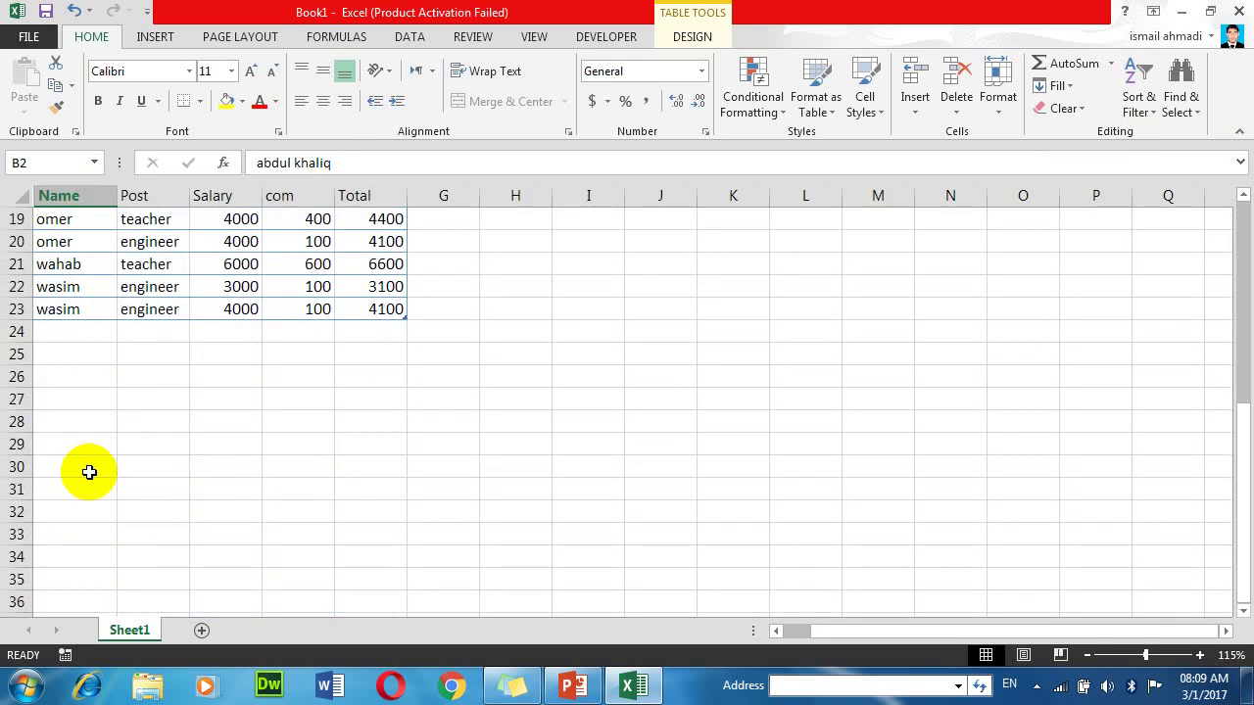
pyautogui.scroll(6, 84, 472)
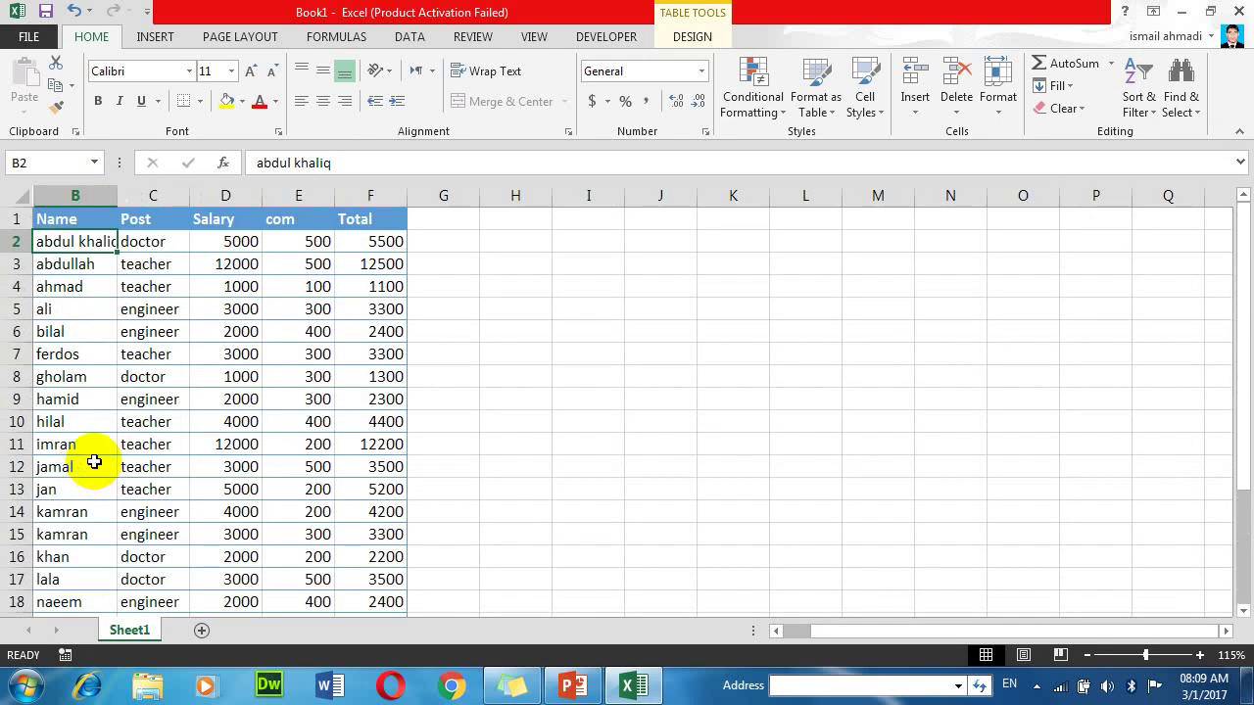
# Step: Sort the table A to Z by Post
pyautogui.click(149, 265)
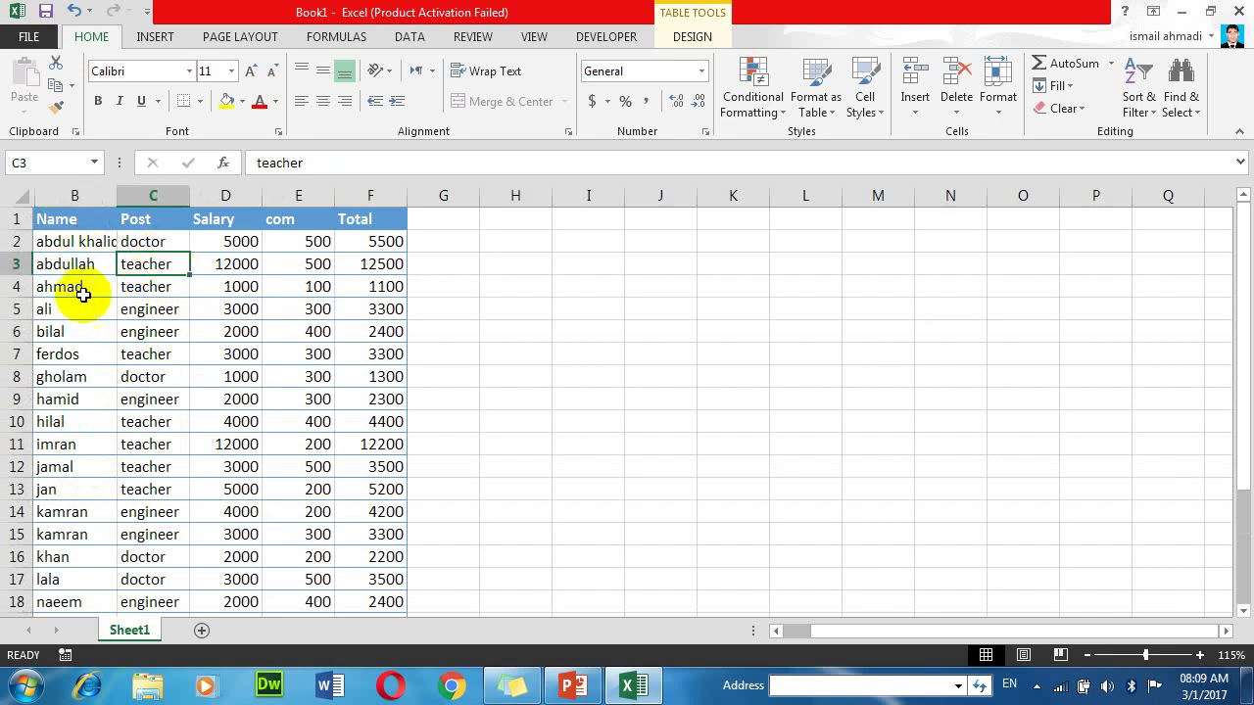
pyautogui.click(1139, 104)
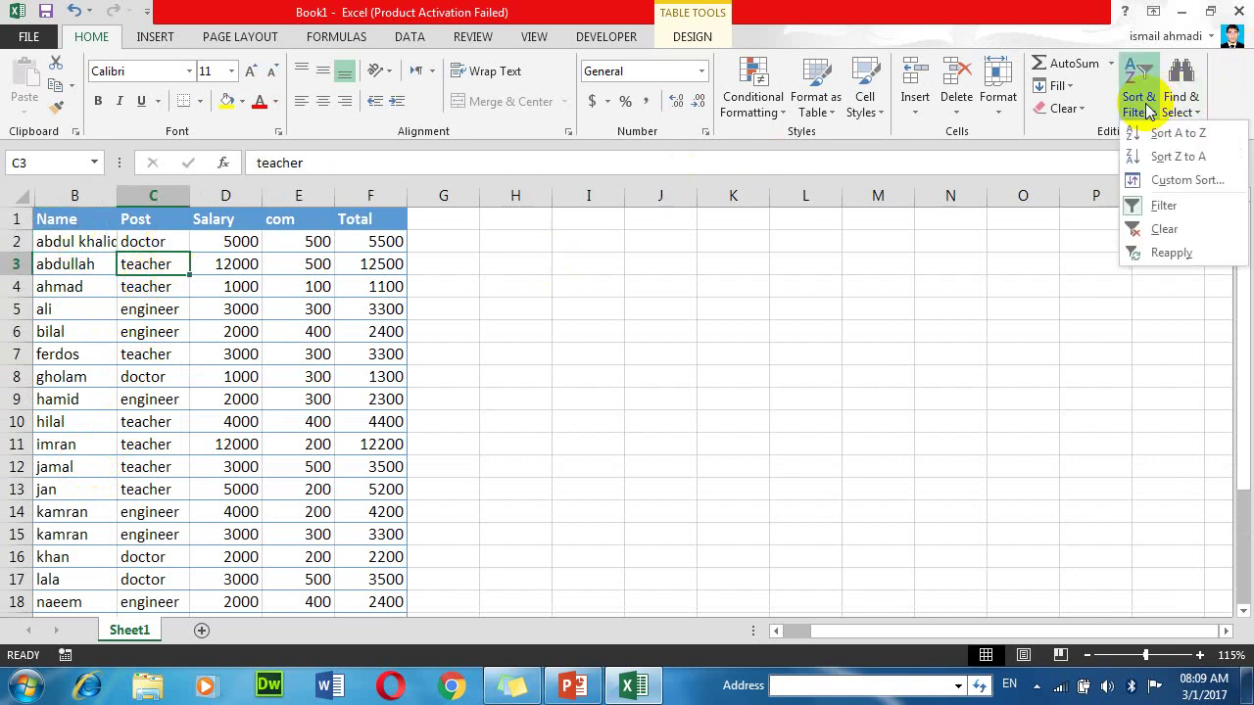
pyautogui.click(1161, 143)
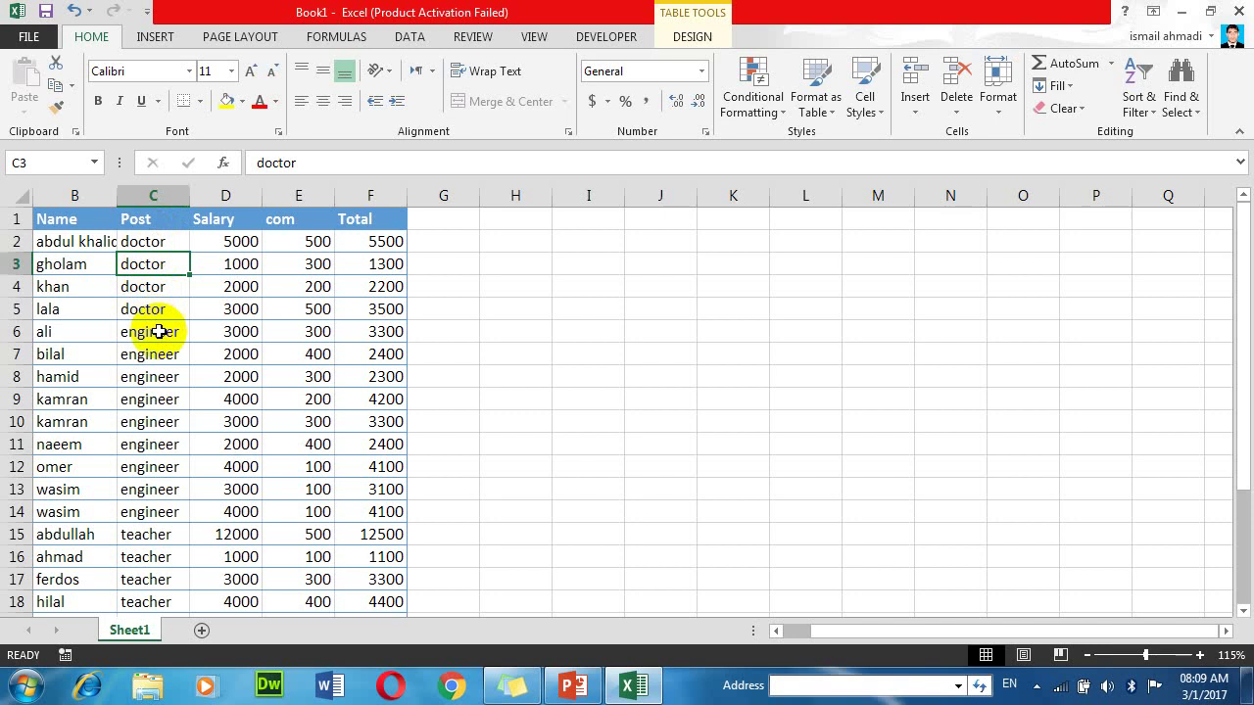
pyautogui.scroll(-1, 154, 330)
pyautogui.scroll(-3, 158, 343)
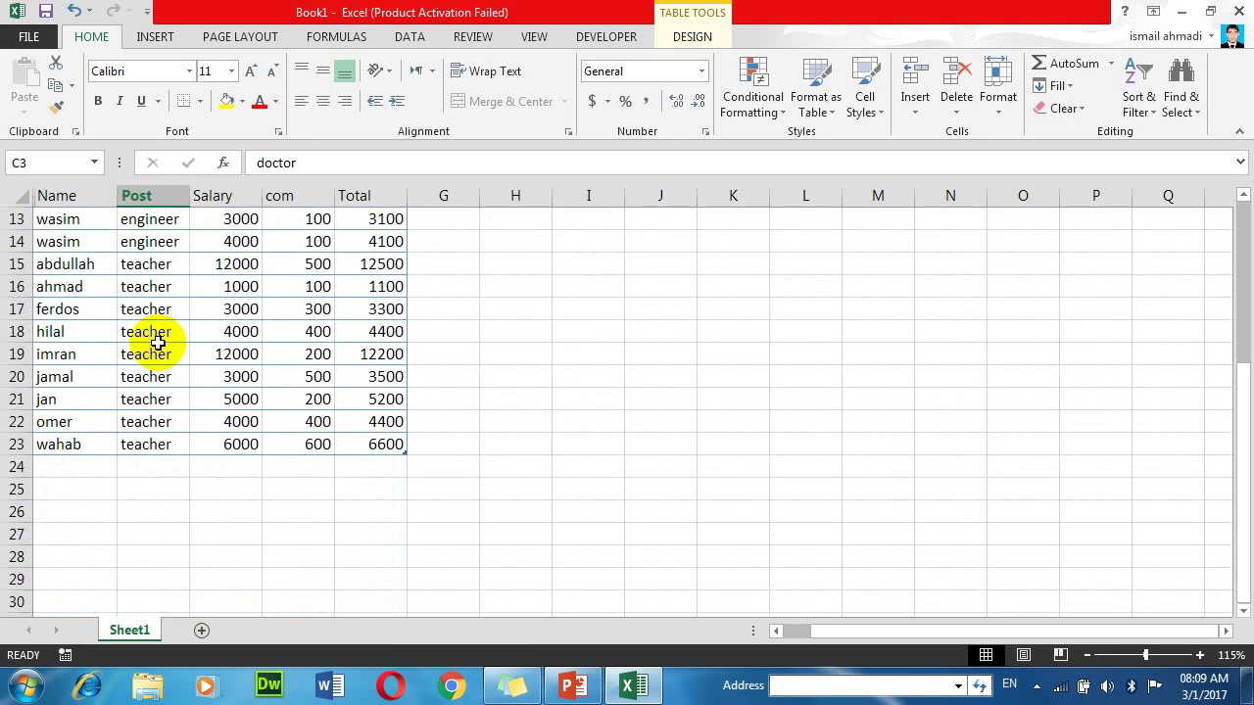
pyautogui.scroll(2, 157, 342)
pyautogui.scroll(2, 157, 343)
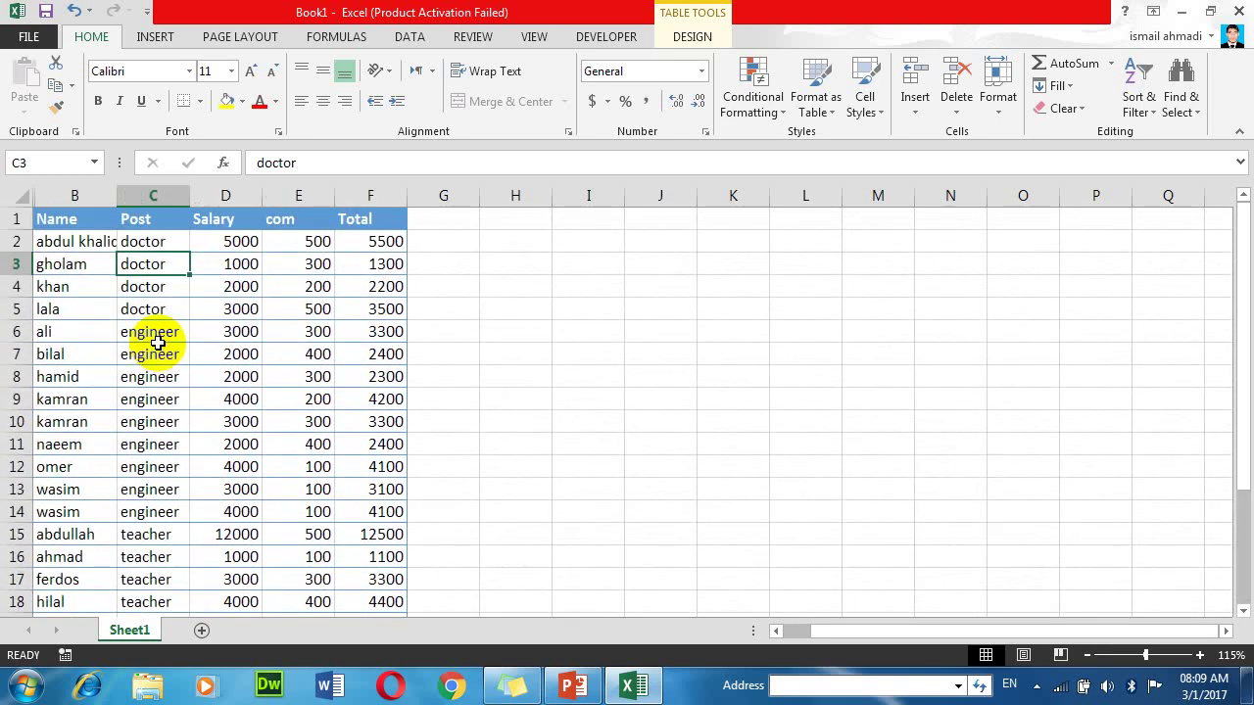
# Step: Check the sorted Post entries (C2, C12, C7, C20), ending on cell C7
pyautogui.click(160, 241)
pyautogui.click(165, 467)
pyautogui.click(159, 354)
pyautogui.scroll(-3, 158, 353)
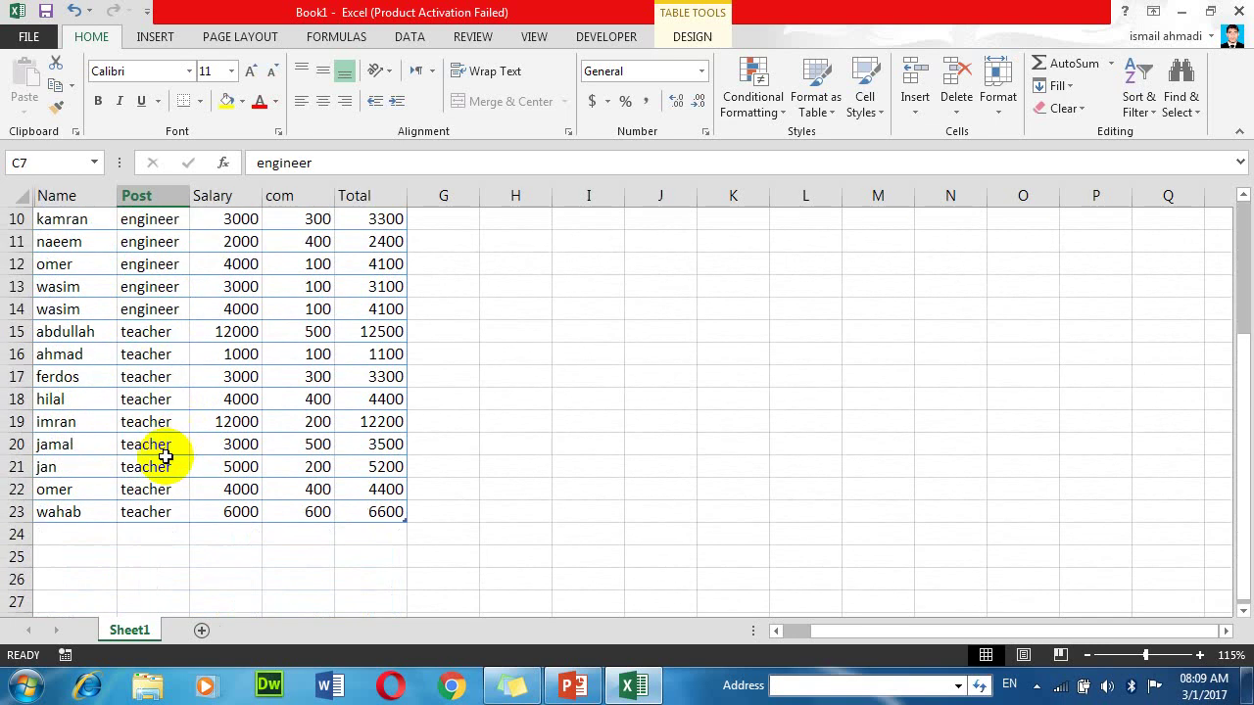
pyautogui.click(170, 445)
pyautogui.scroll(3, 171, 443)
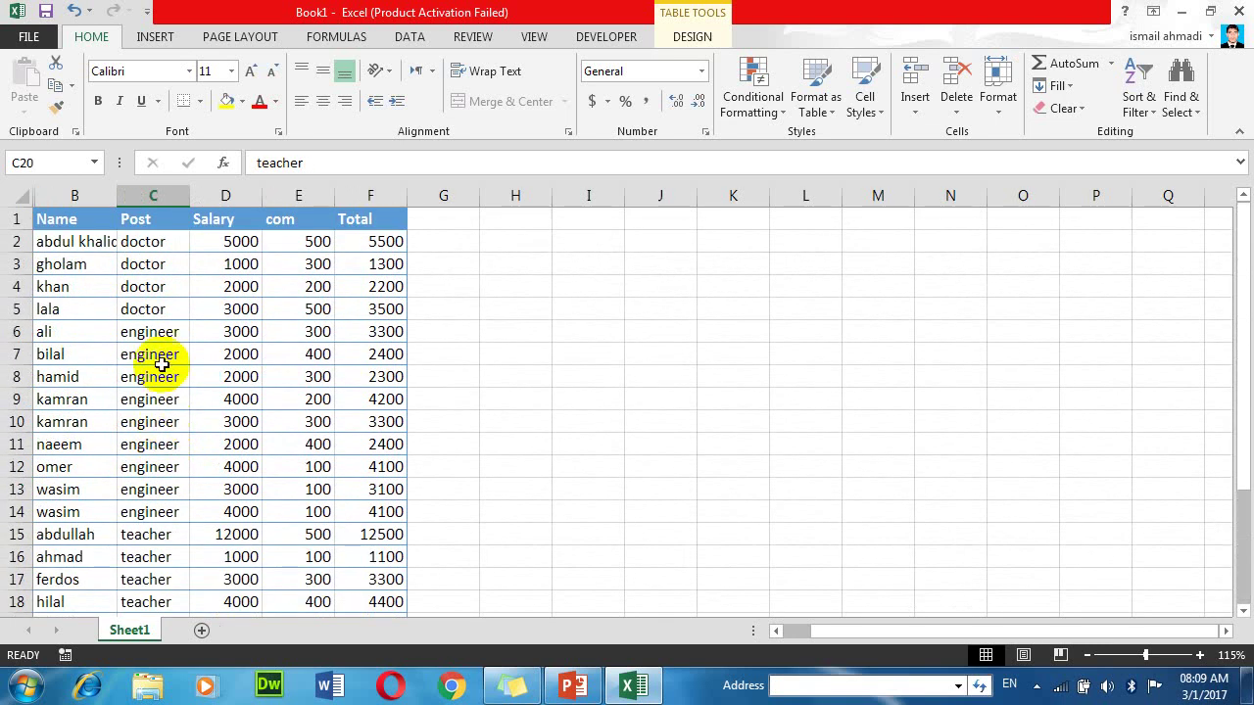
pyautogui.moveTo(157, 243)
pyautogui.mouseDown()
pyautogui.moveTo(147, 274)
pyautogui.moveTo(160, 489)
pyautogui.mouseUp()
pyautogui.scroll(-3, 157, 534)
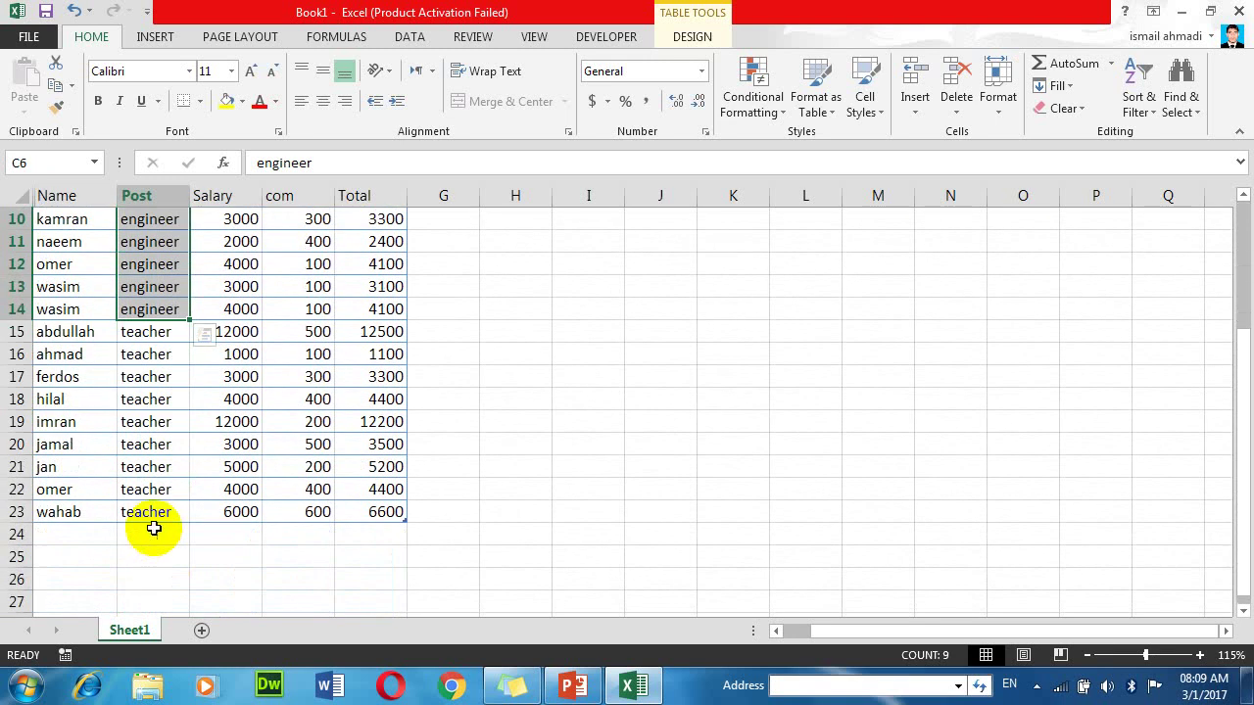
pyautogui.scroll(3, 146, 512)
pyautogui.click(137, 354)
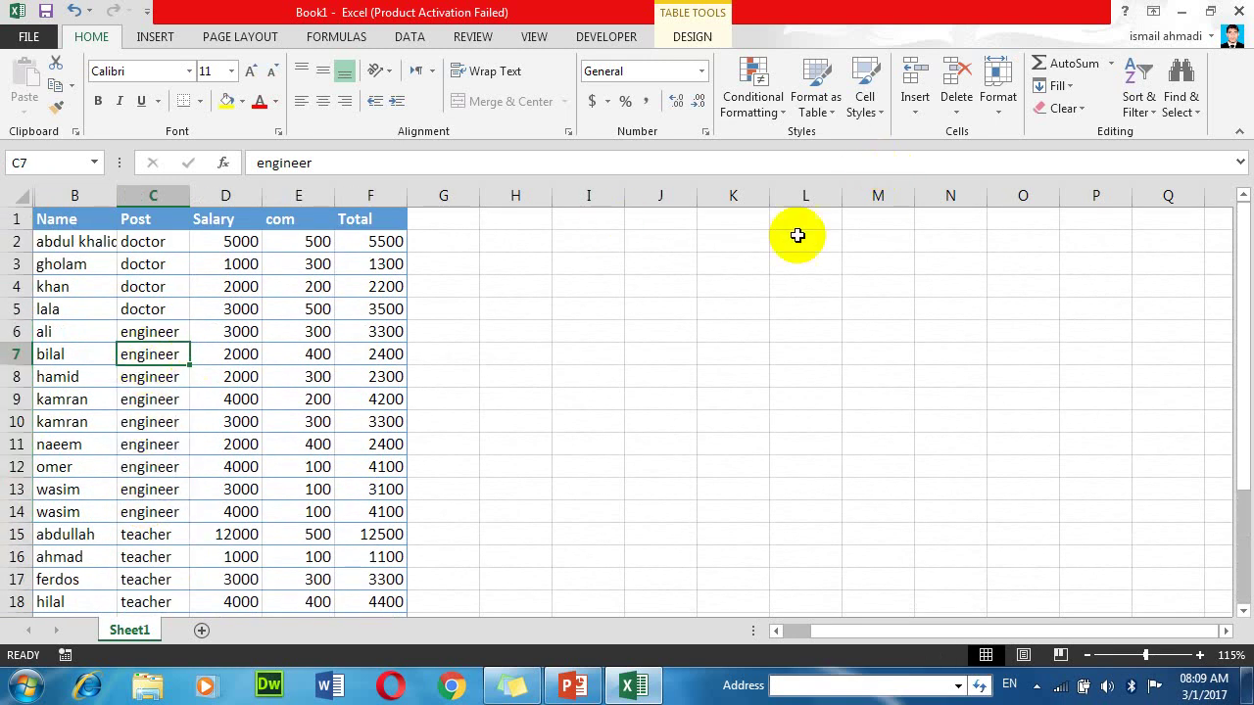
# Step: Sort by Post Z to A, then back A to Z so doctors lead
pyautogui.click(1140, 104)
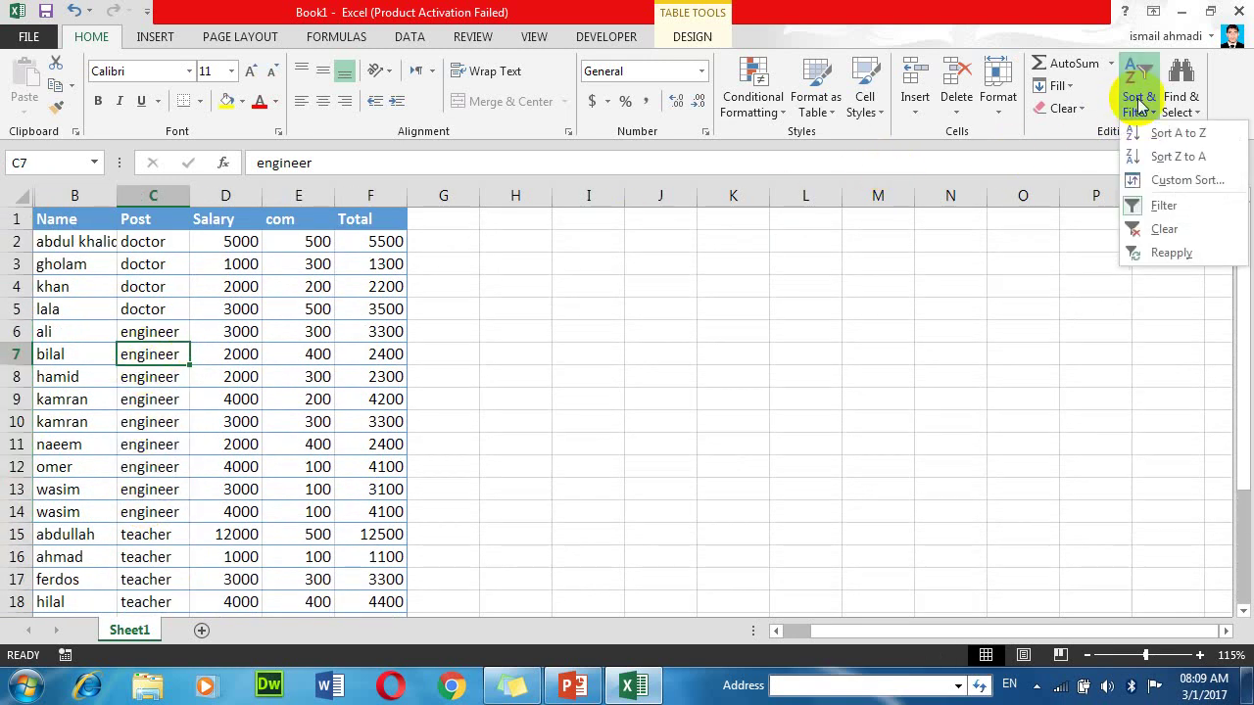
pyautogui.click(1171, 158)
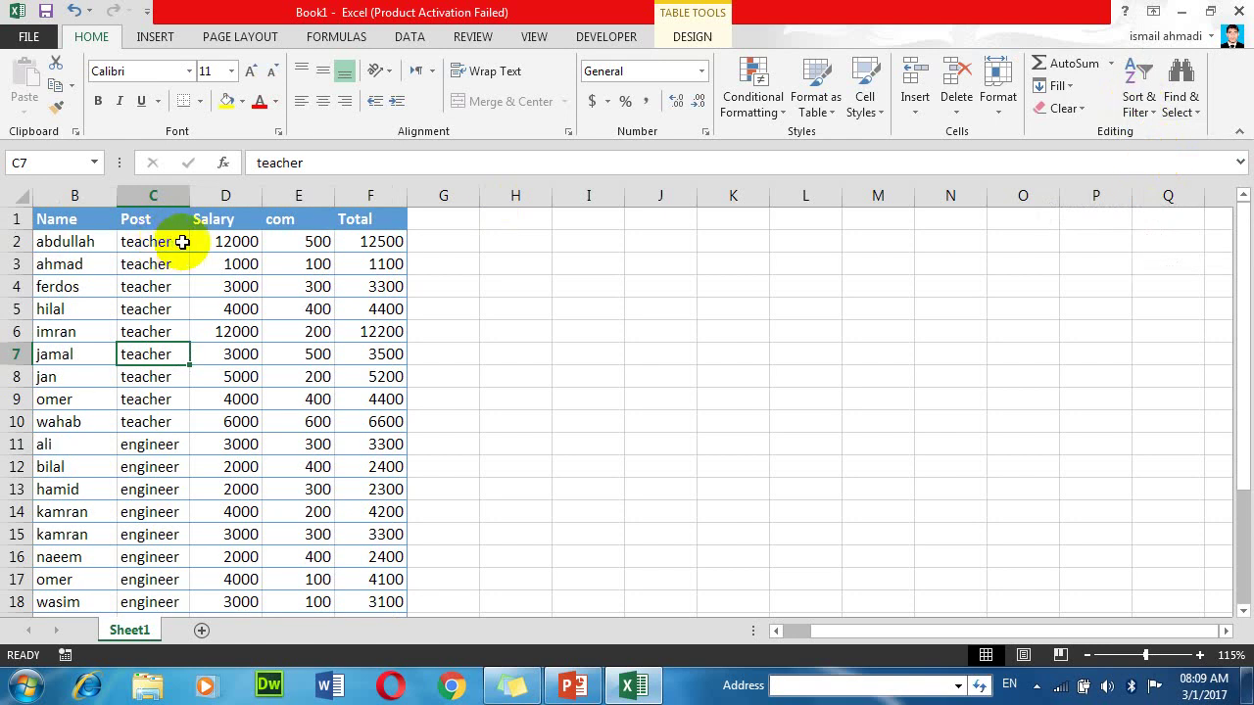
pyautogui.click(1154, 106)
pyautogui.click(1170, 133)
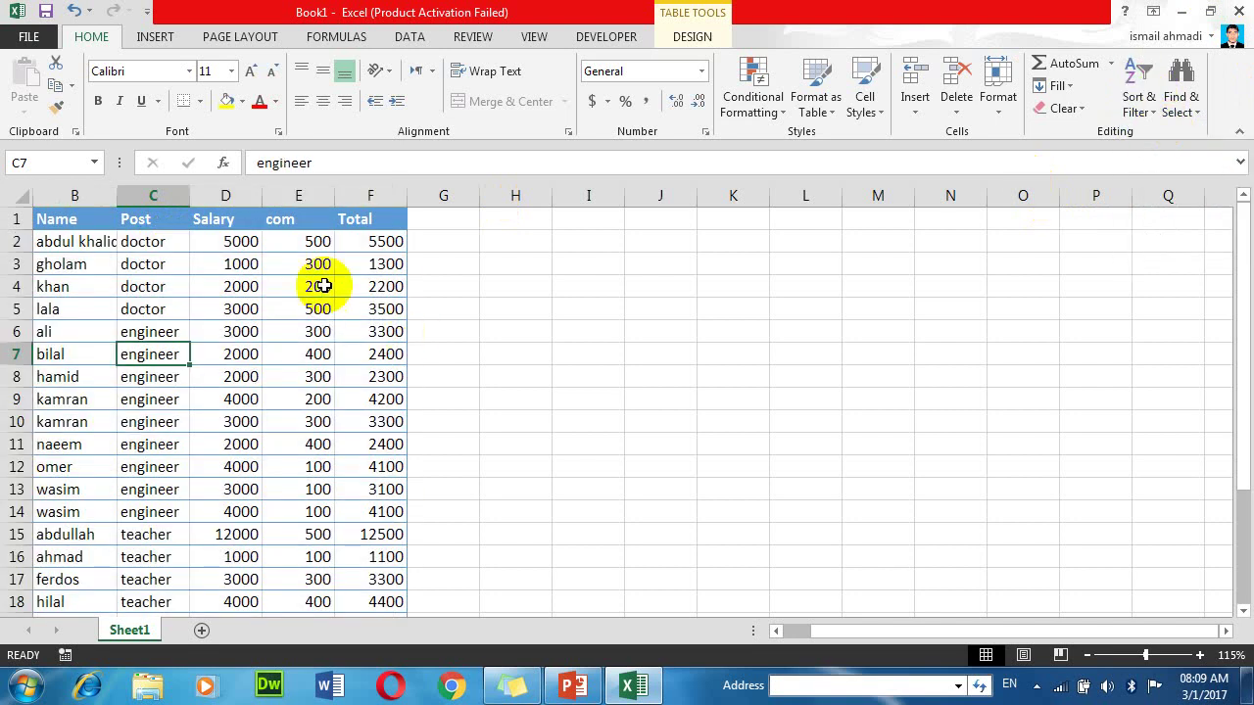
# Step: Sort the table by Salary from smallest to largest
pyautogui.click(244, 241)
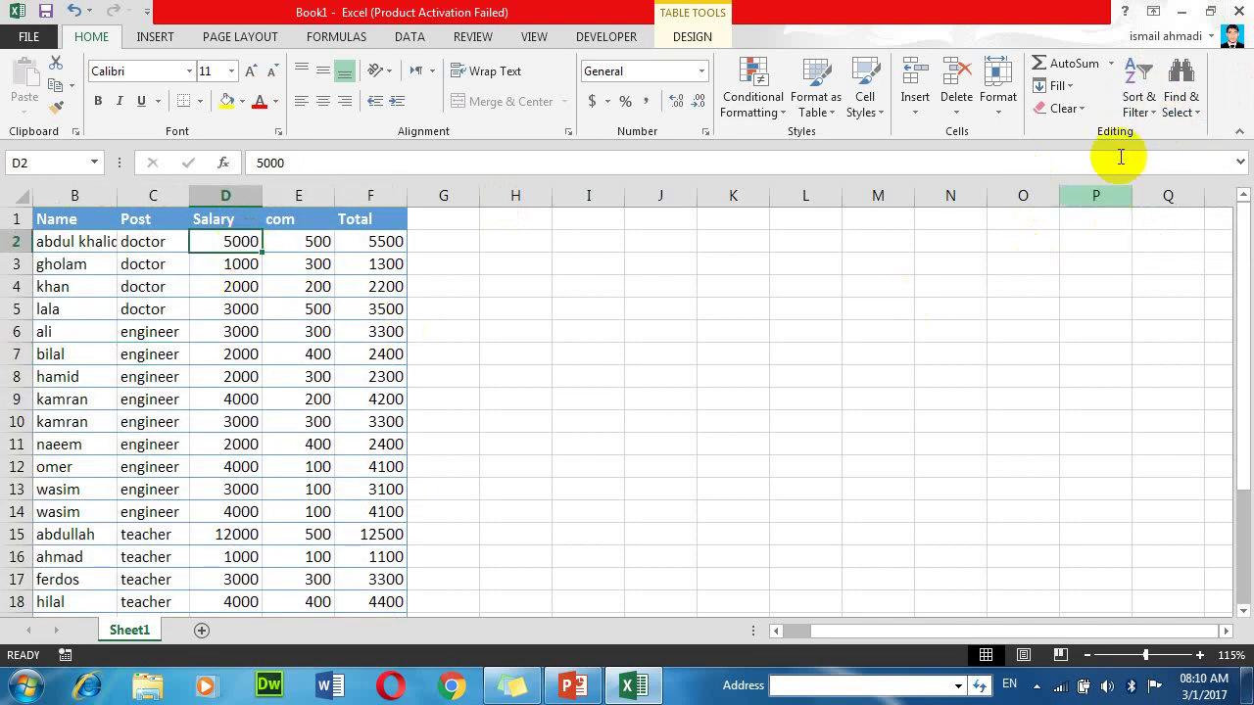
pyautogui.click(1153, 103)
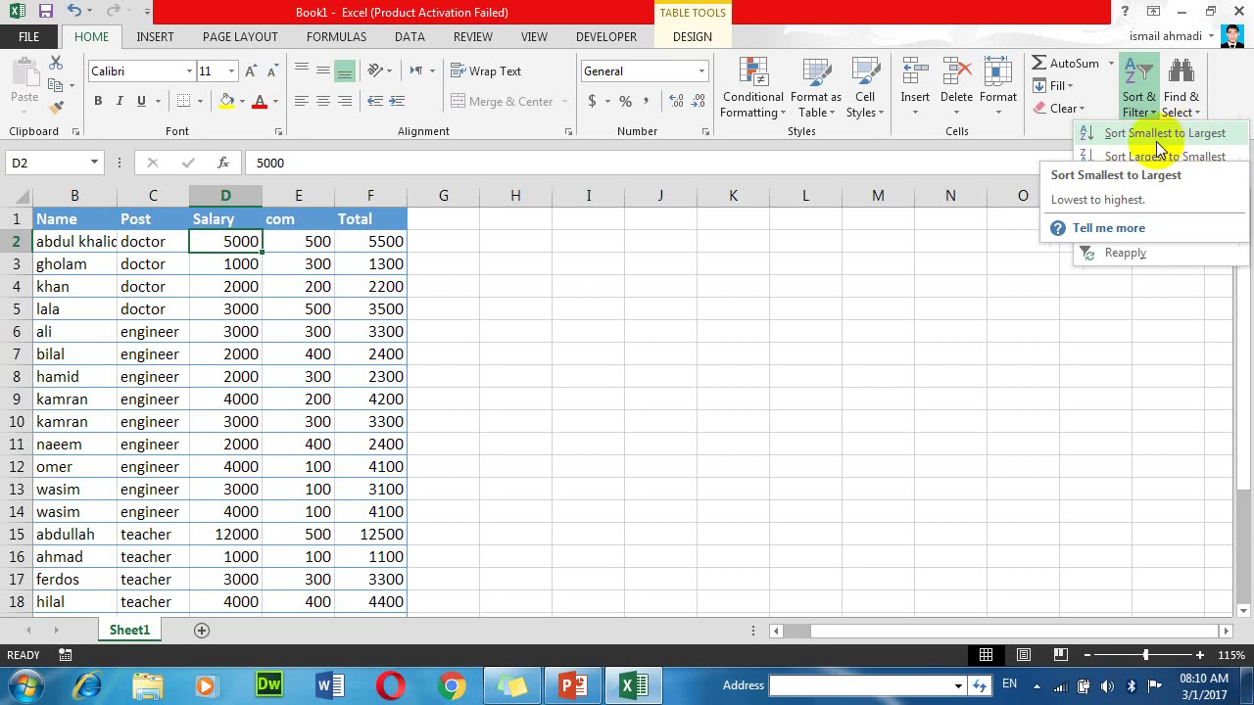
pyautogui.click(1156, 133)
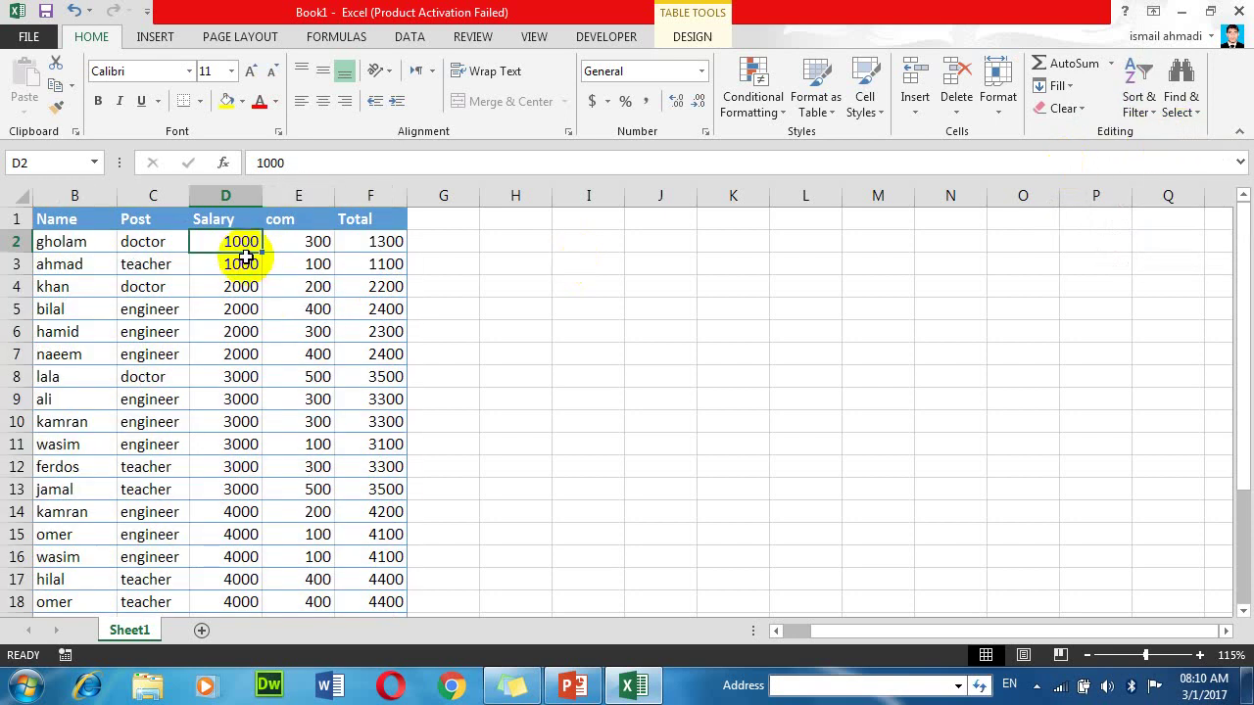
pyautogui.scroll(-1, 242, 571)
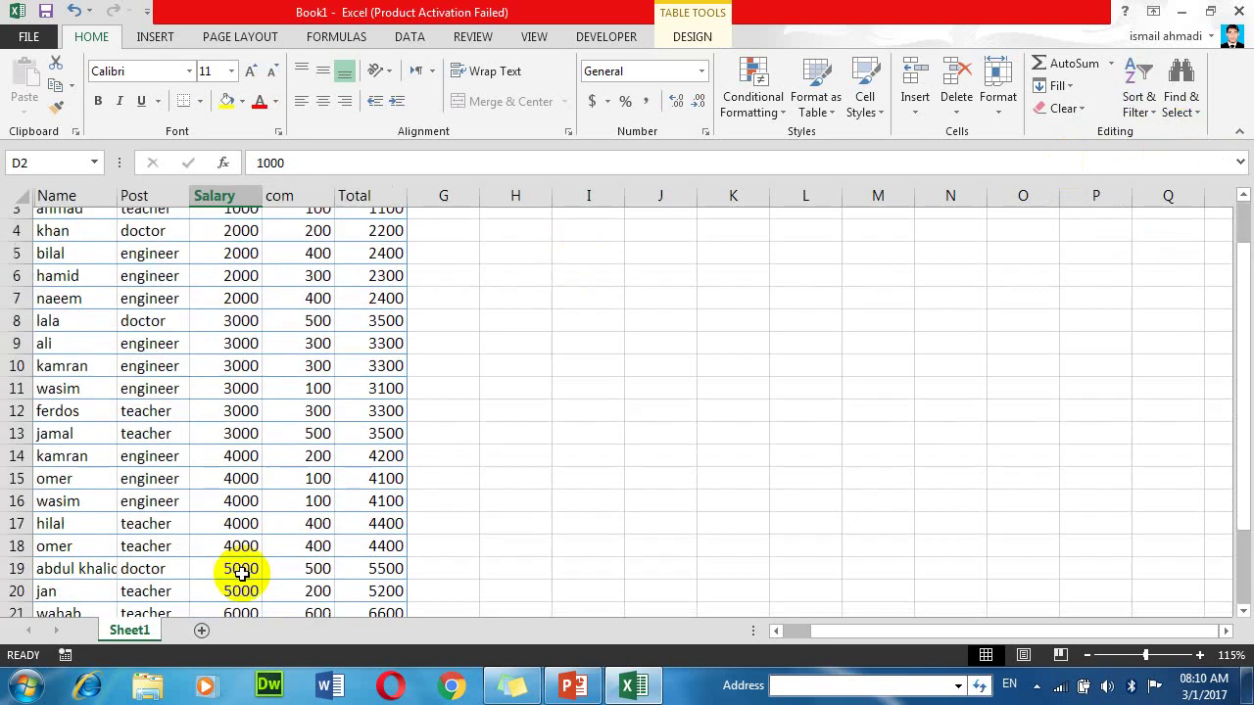
pyautogui.scroll(-3, 235, 563)
pyautogui.scroll(3, 245, 431)
pyautogui.scroll(1, 258, 418)
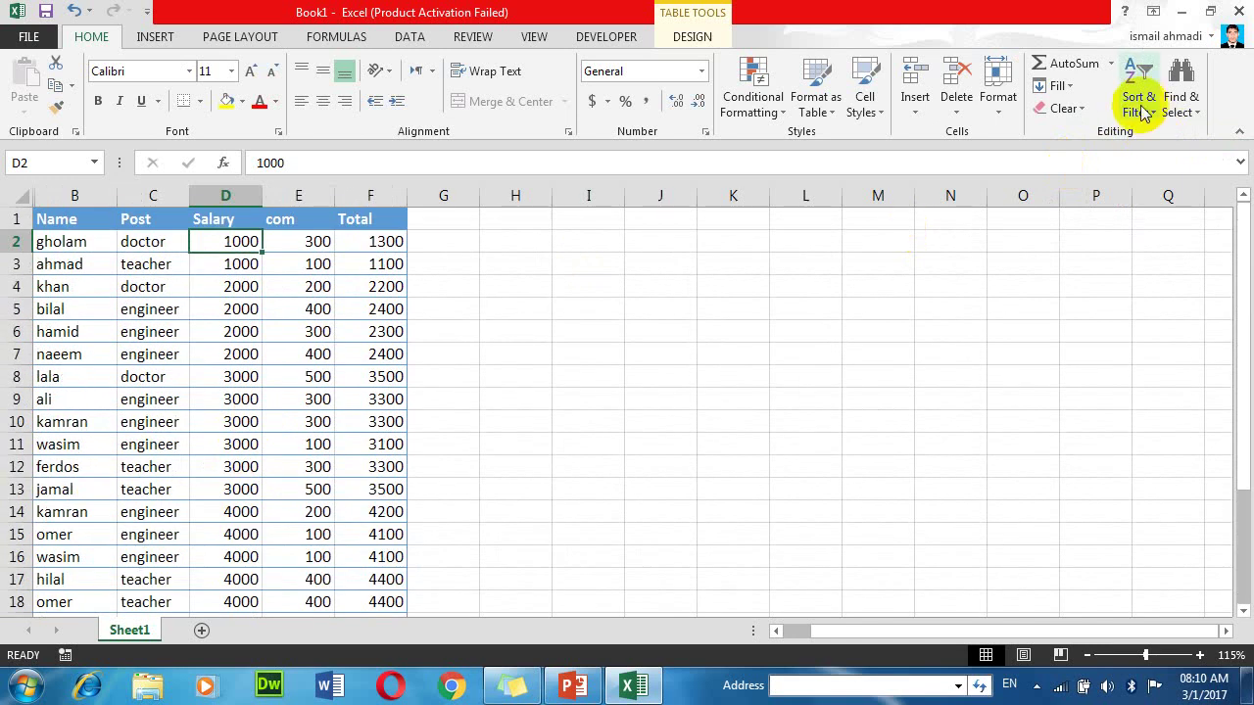
# Step: Re-sort by Salary largest to smallest, putting the 12000 salaries on top
pyautogui.click(1142, 110)
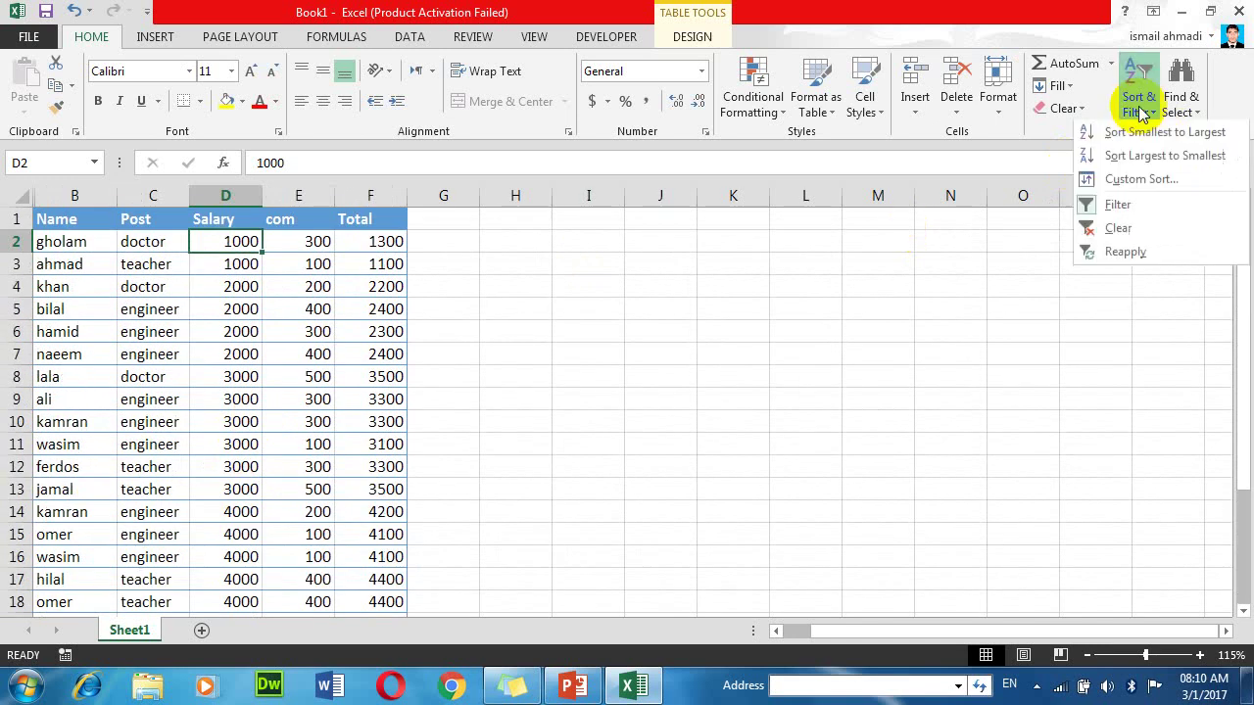
pyautogui.click(1156, 159)
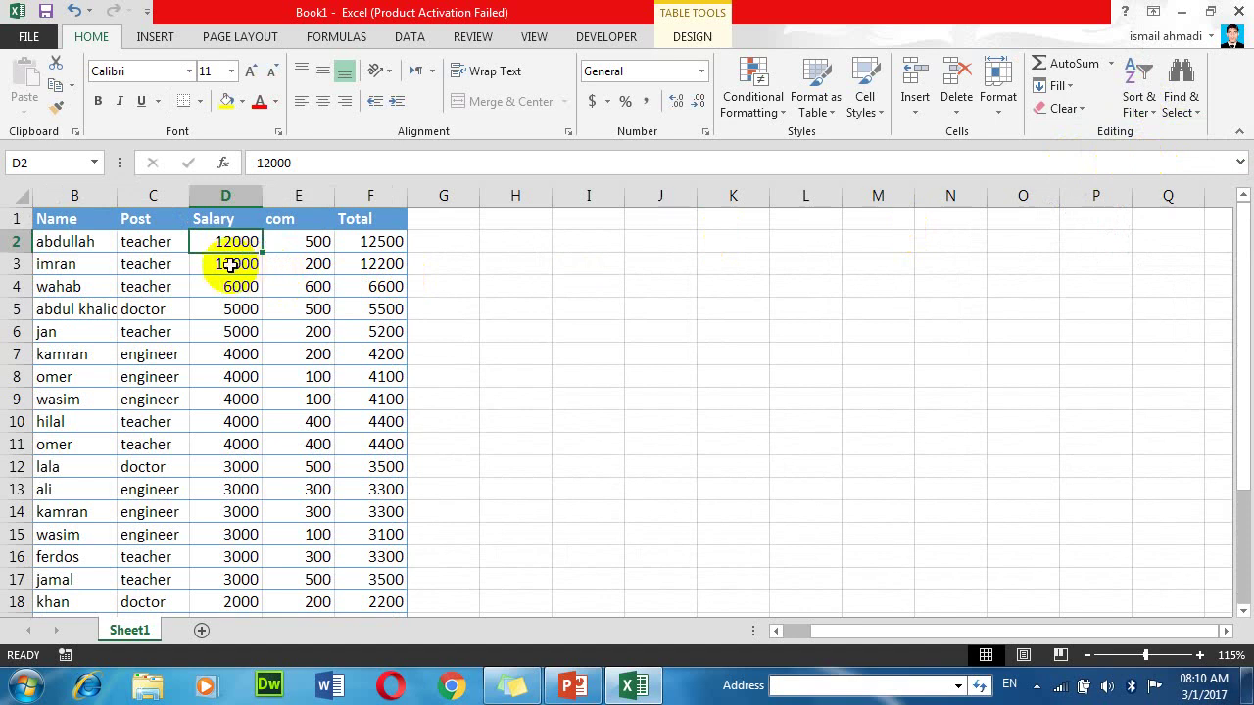
pyautogui.click(90, 243)
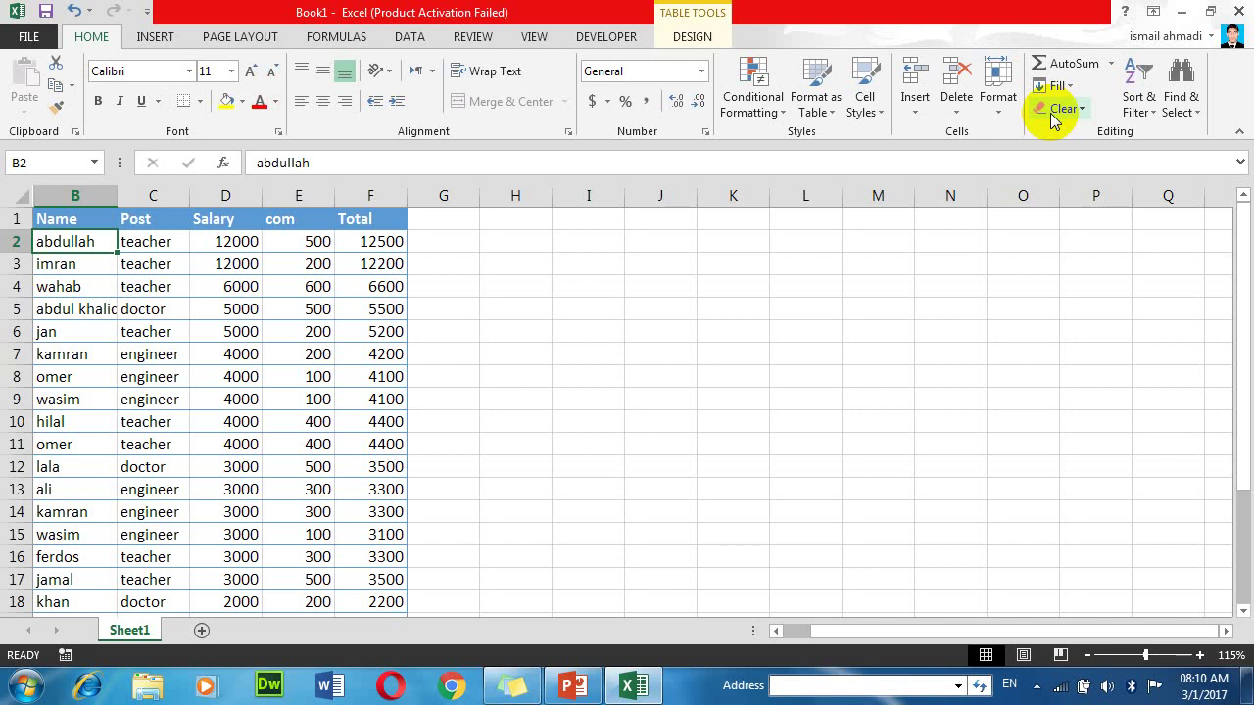
pyautogui.click(1139, 106)
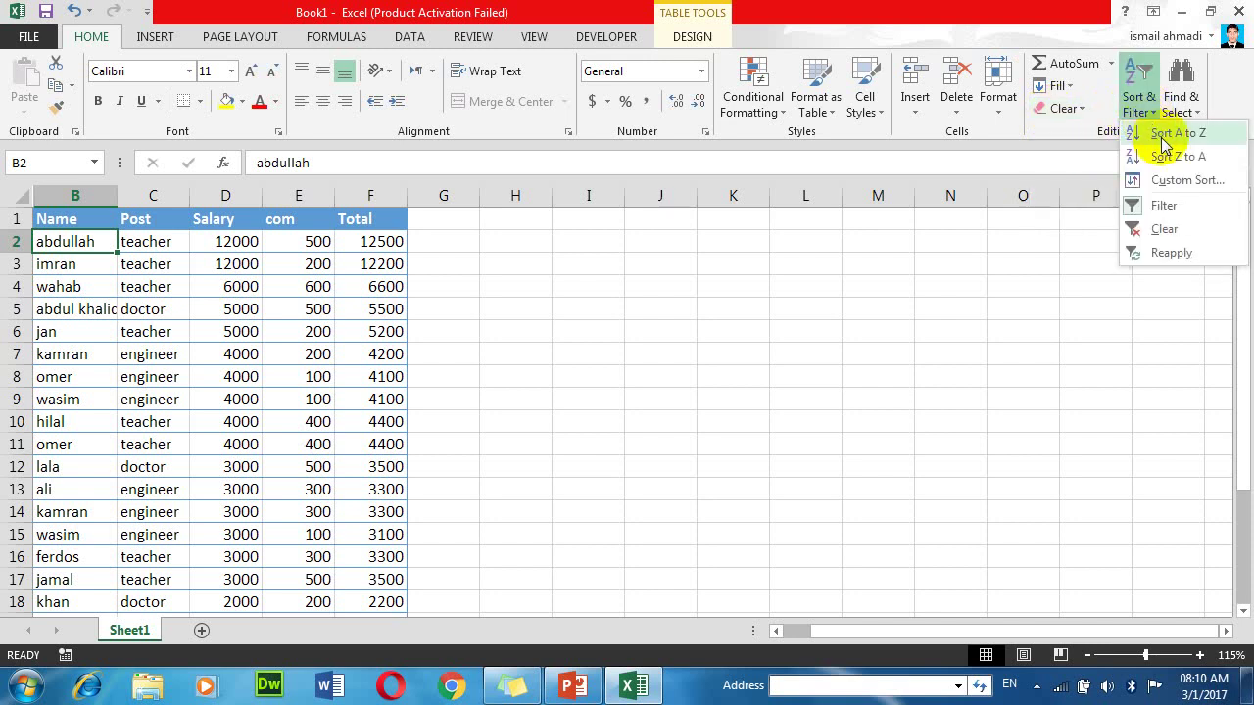
pyautogui.click(1159, 136)
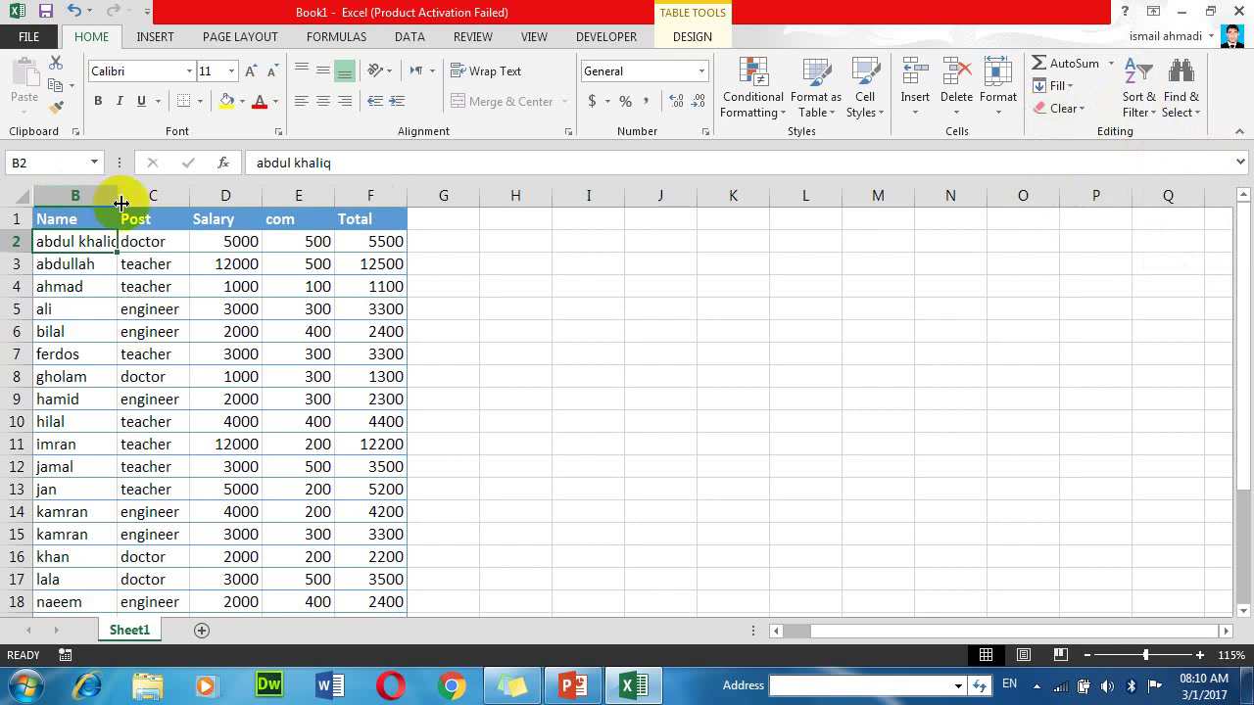
pyautogui.moveTo(113, 190); pyautogui.dragTo(137, 207)
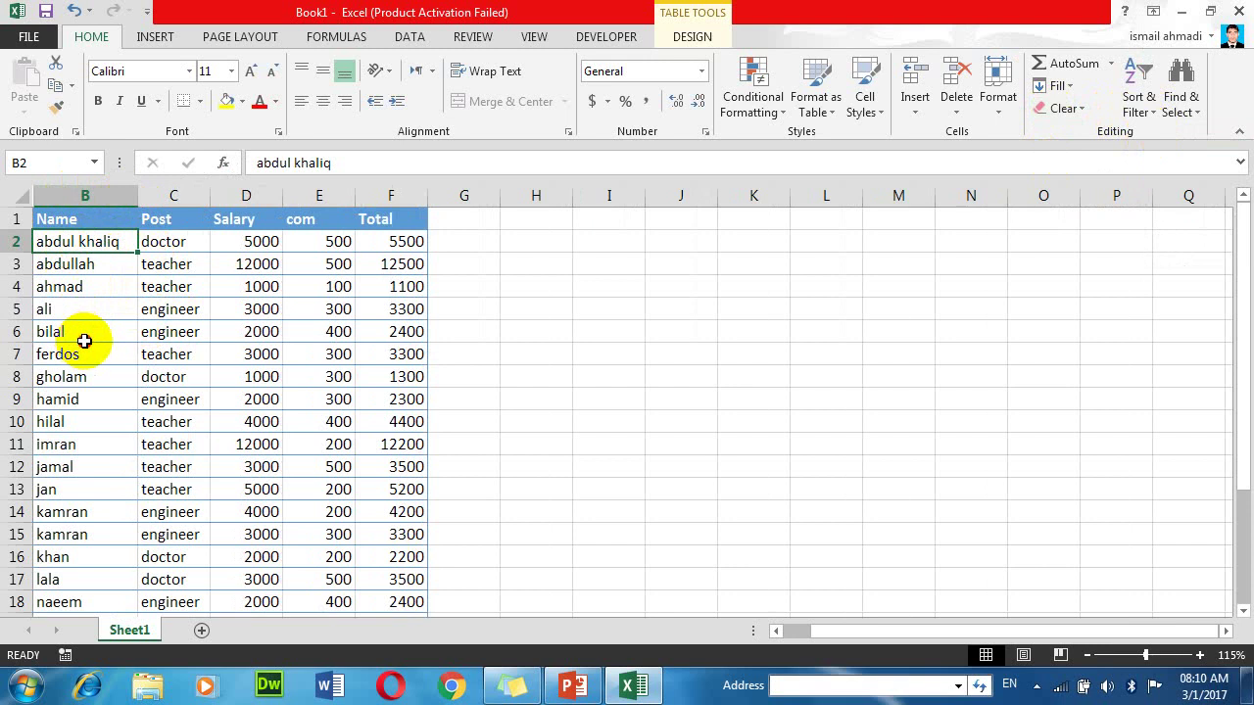
pyautogui.click(78, 330)
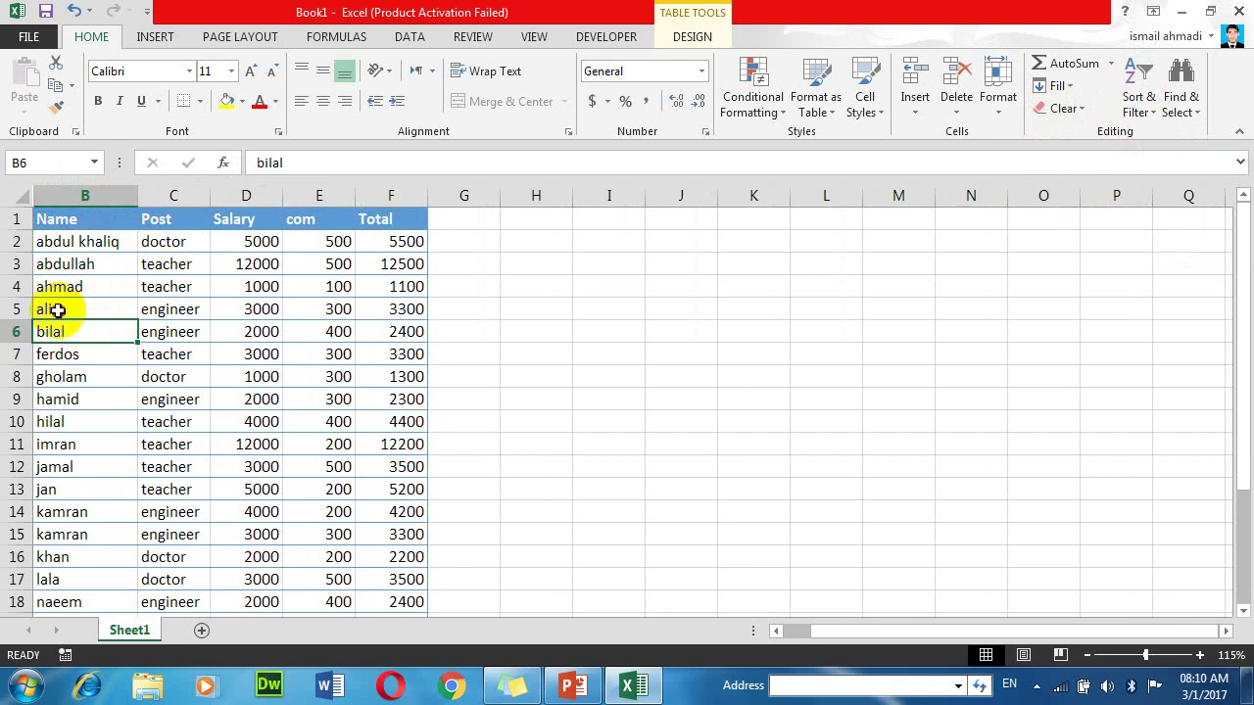
pyautogui.click(57, 309)
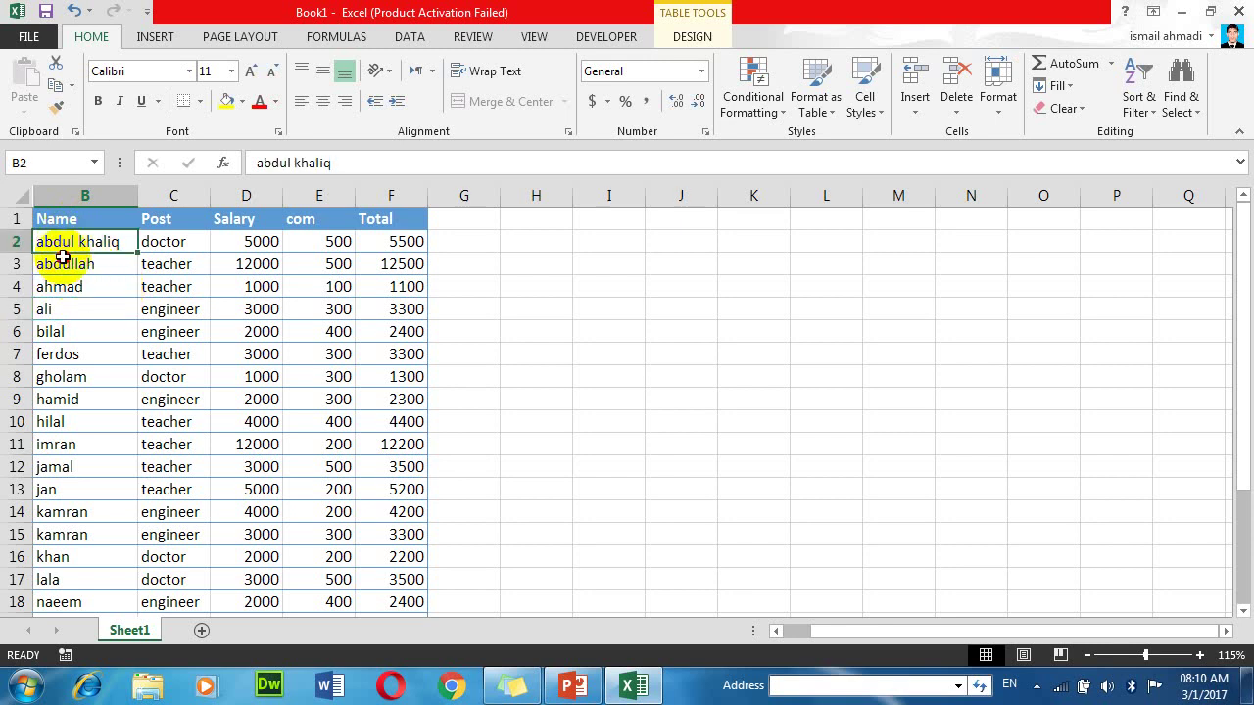
pyautogui.moveTo(67, 241); pyautogui.dragTo(78, 310)
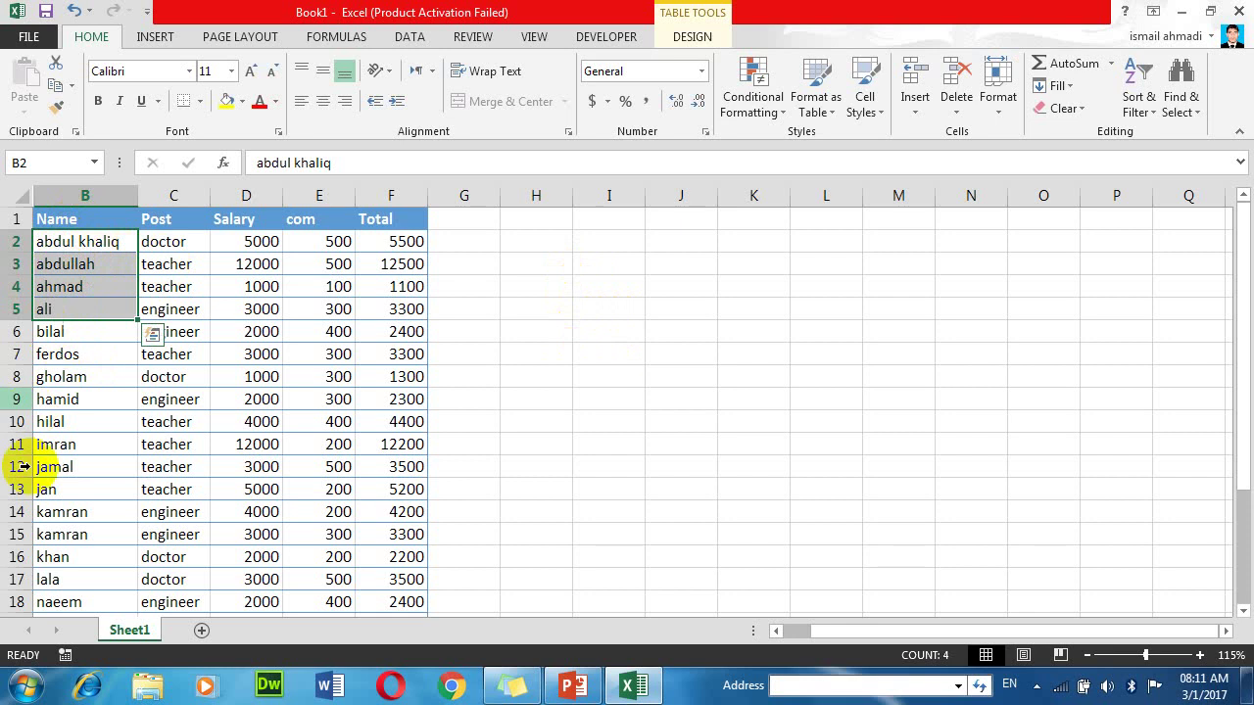
pyautogui.click(62, 424)
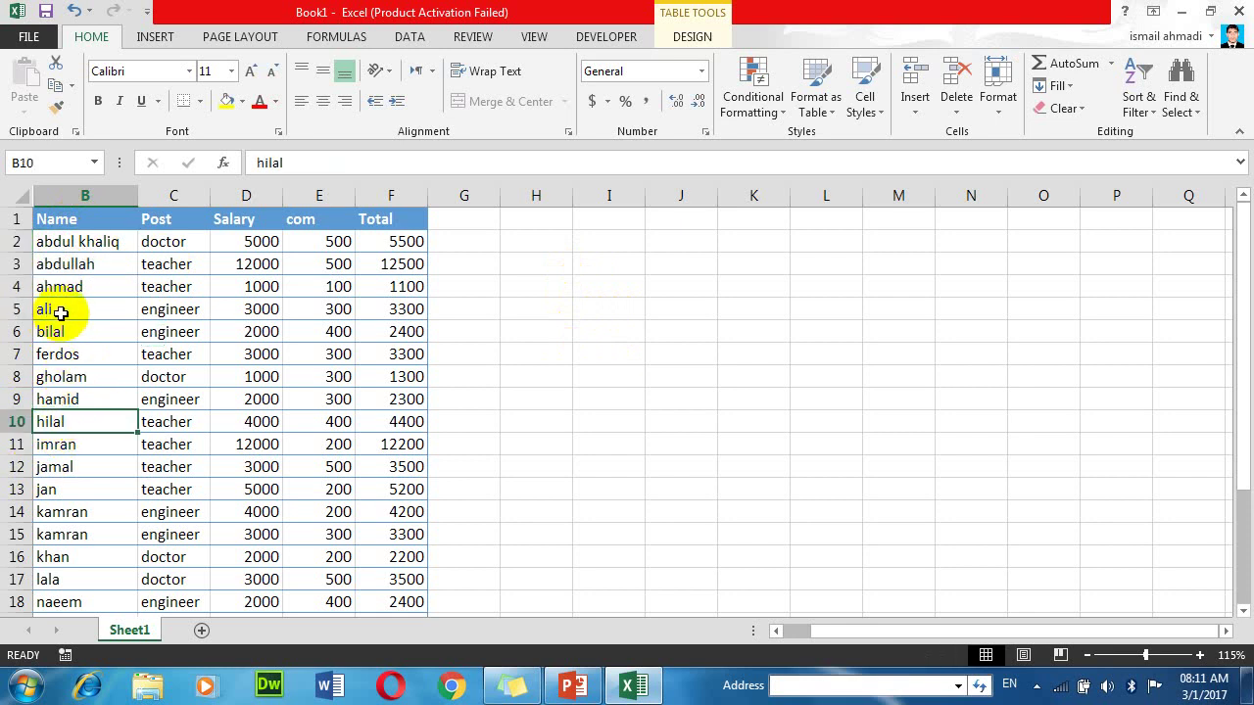
pyautogui.moveTo(64, 313); pyautogui.dragTo(62, 239)
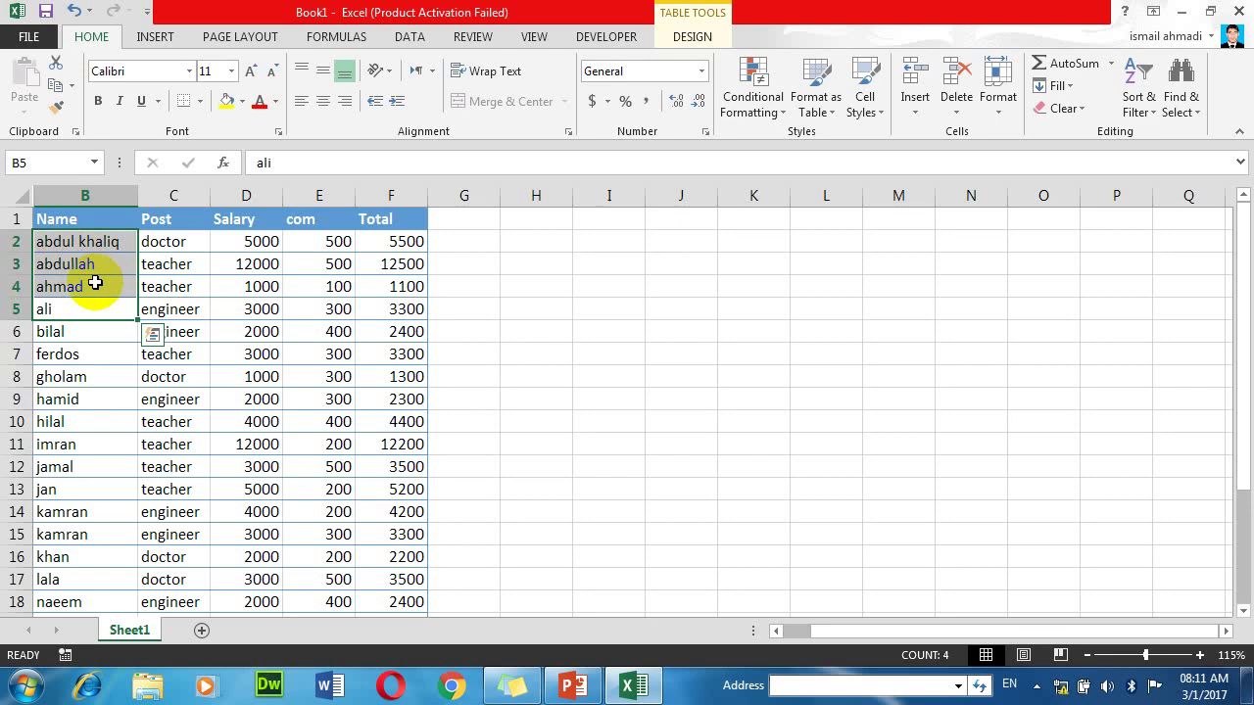
# Step: Preview the sort options, then select Name, Post and Salary ranges, ending on cell C4
pyautogui.click(244, 363)
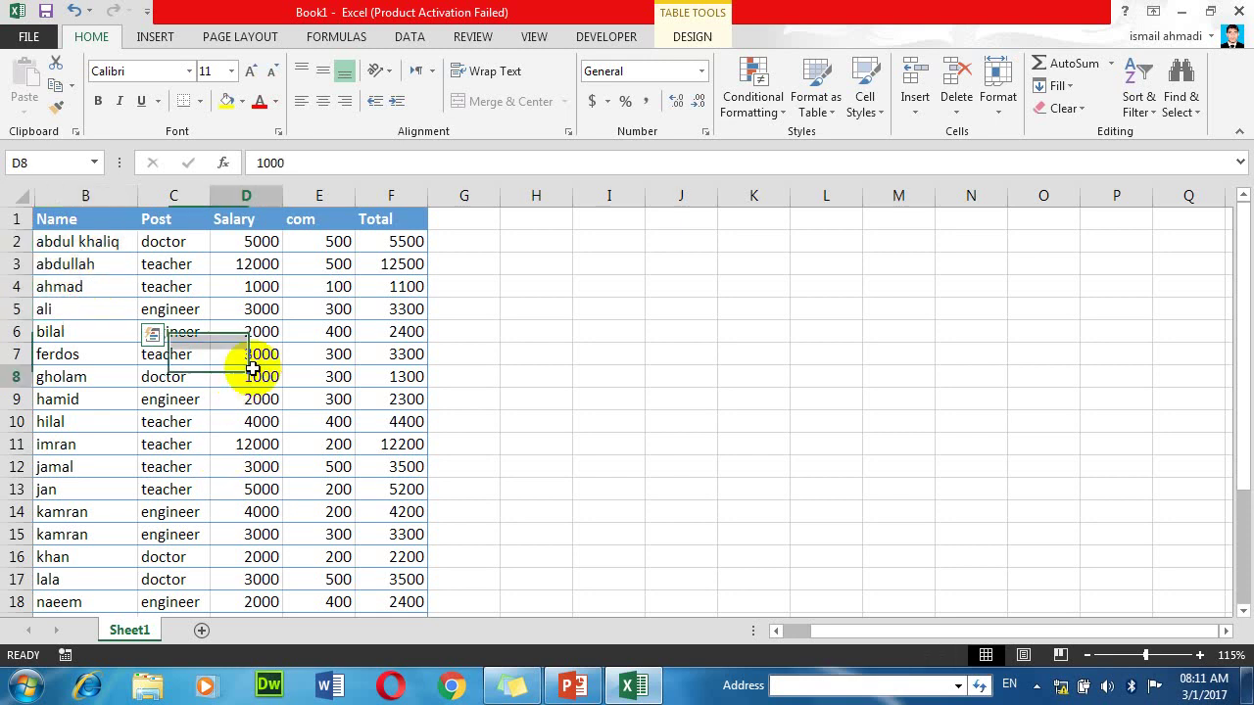
pyautogui.click(253, 368)
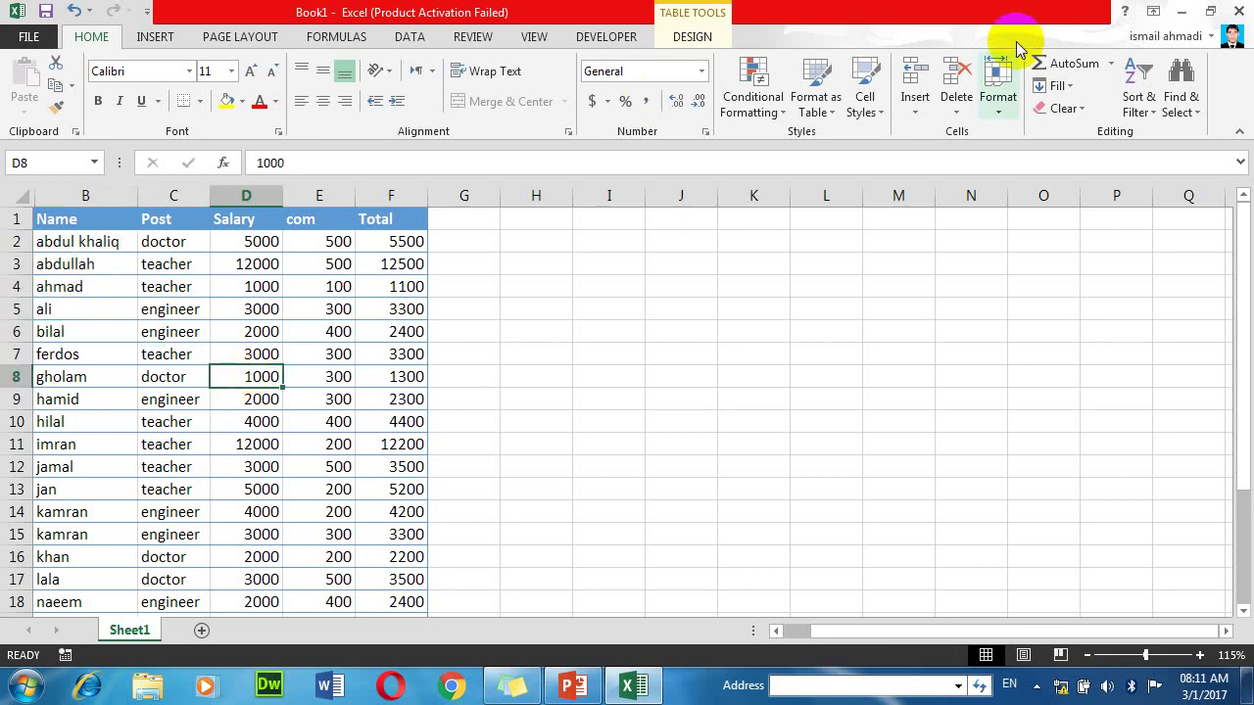
pyautogui.click(1140, 106)
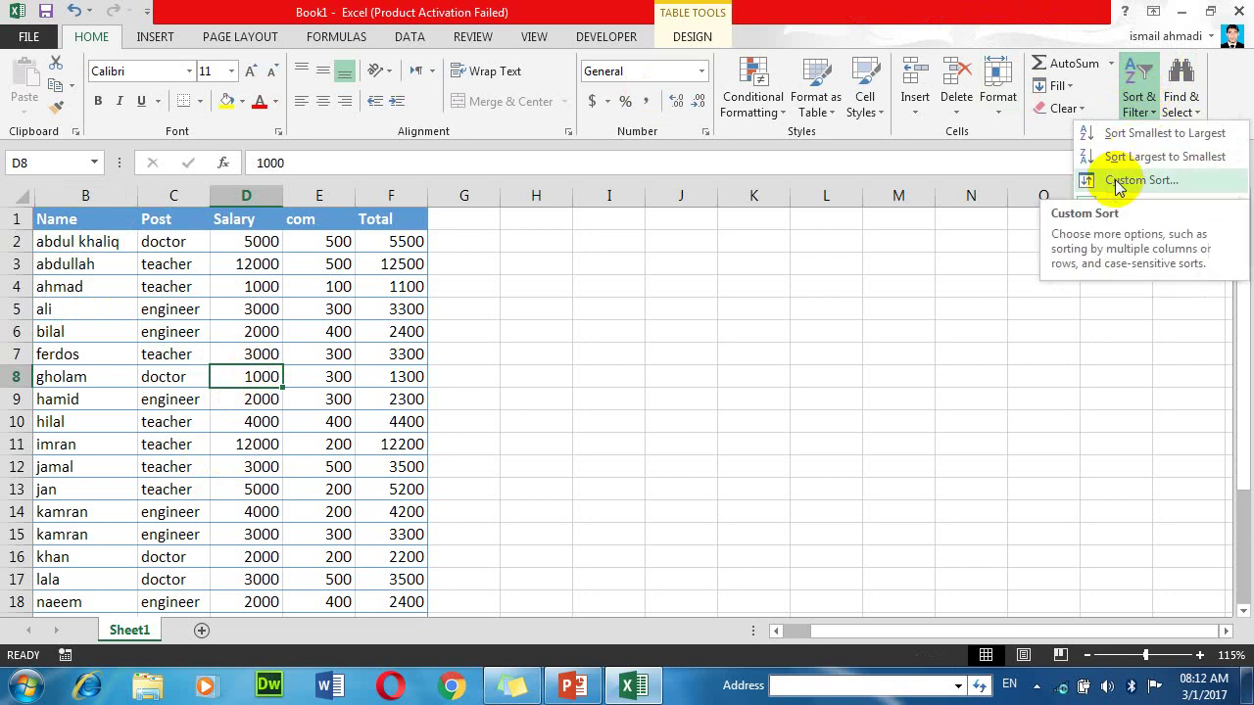
pyautogui.click(413, 315)
pyautogui.click(66, 251)
pyautogui.moveTo(66, 255); pyautogui.dragTo(62, 397)
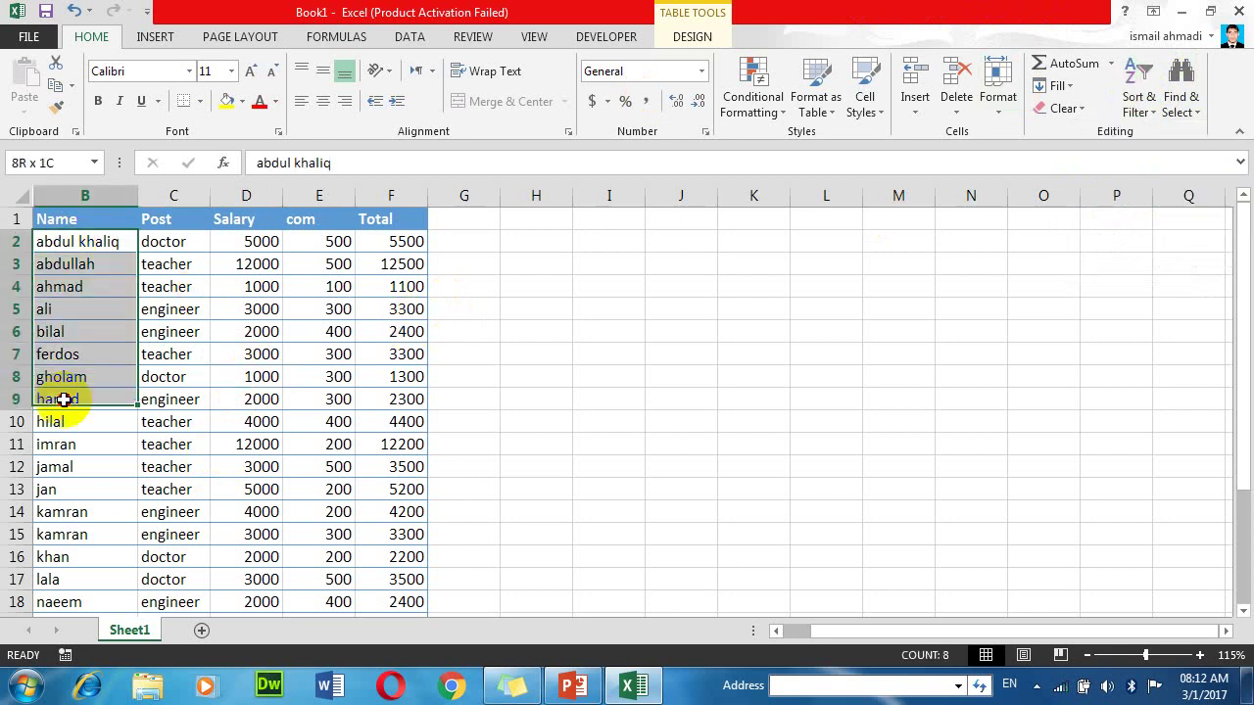
pyautogui.moveTo(159, 249); pyautogui.dragTo(167, 331)
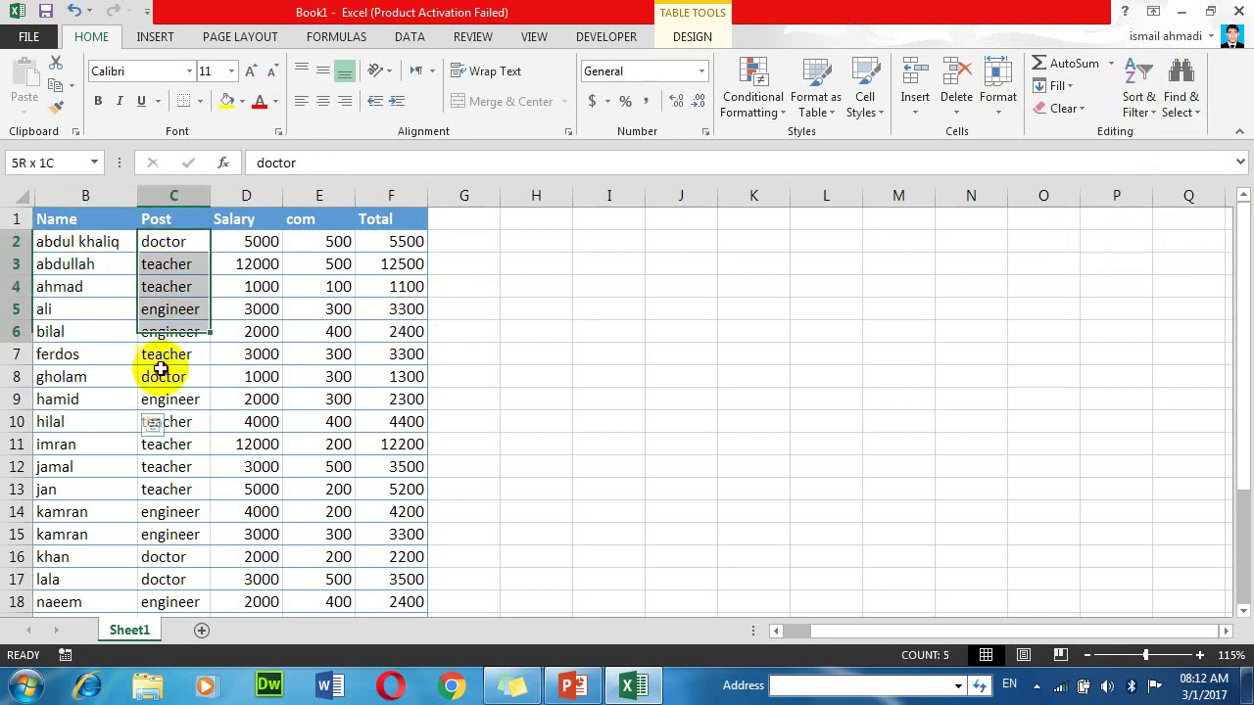
pyautogui.moveTo(210, 252)
pyautogui.mouseDown()
pyautogui.moveTo(229, 261)
pyautogui.moveTo(218, 378)
pyautogui.mouseUp()
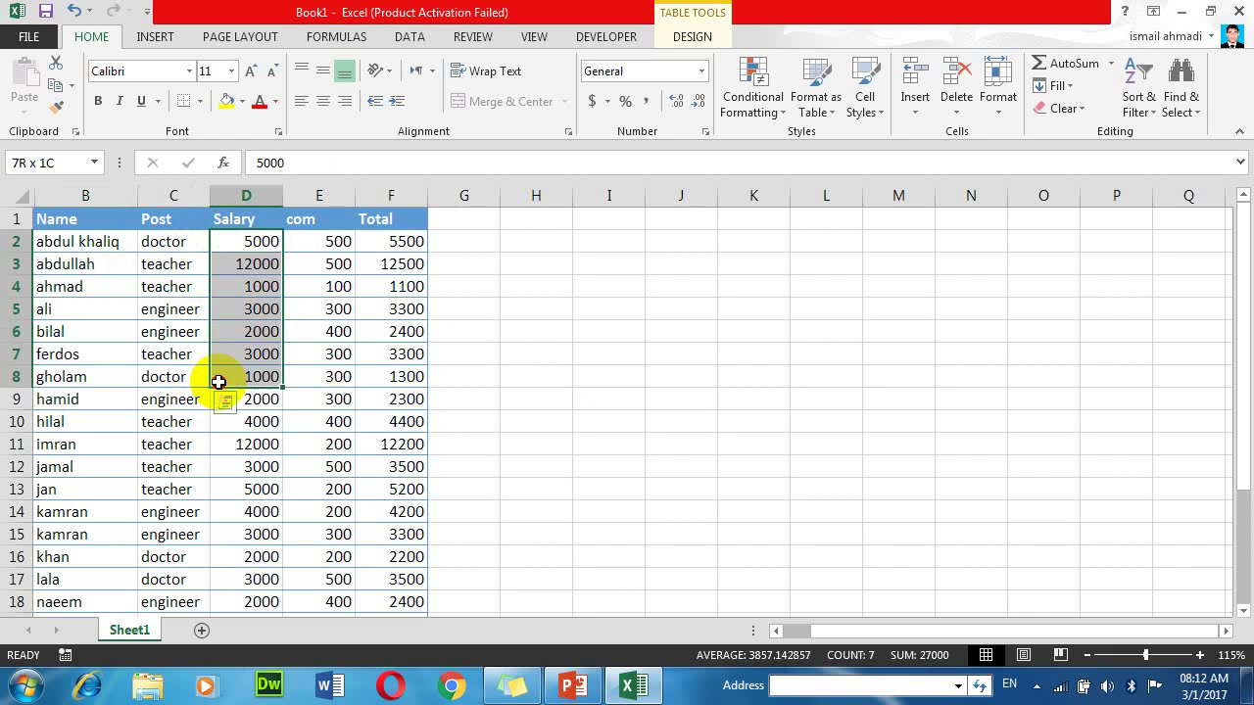
pyautogui.click(171, 292)
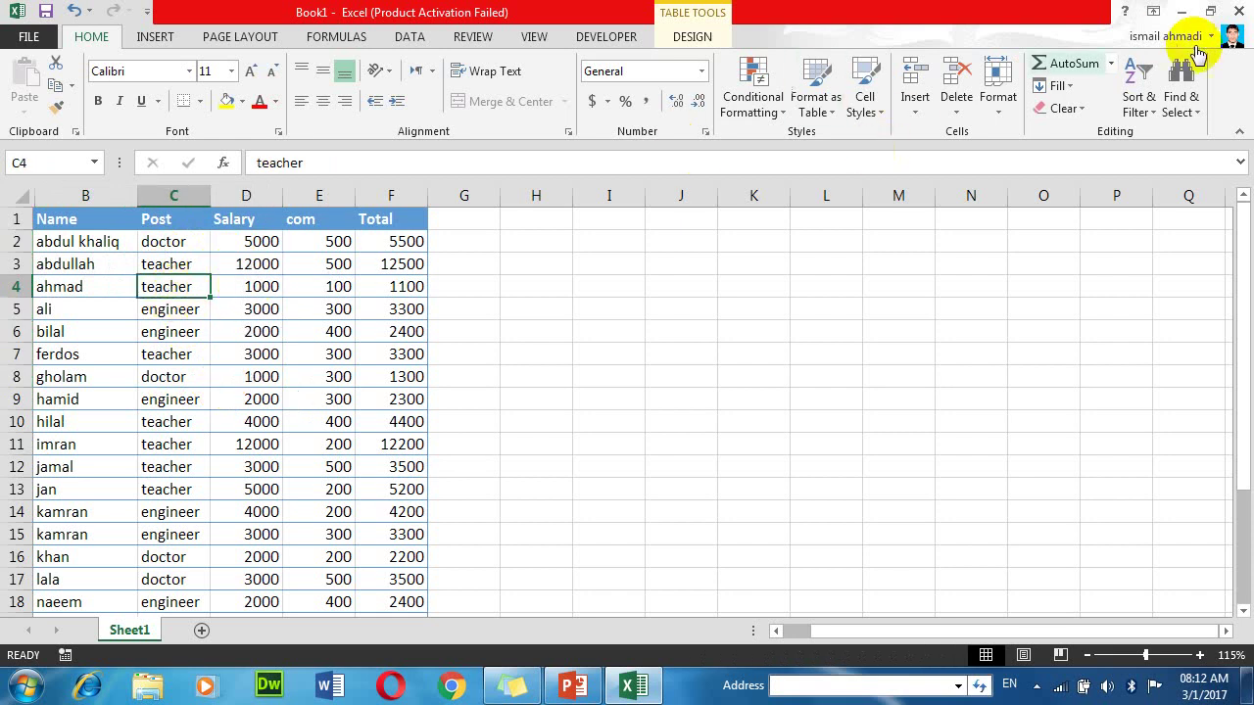
# Step: Open Custom Sort and add three extra sort levels, then delete them
pyautogui.click(1139, 111)
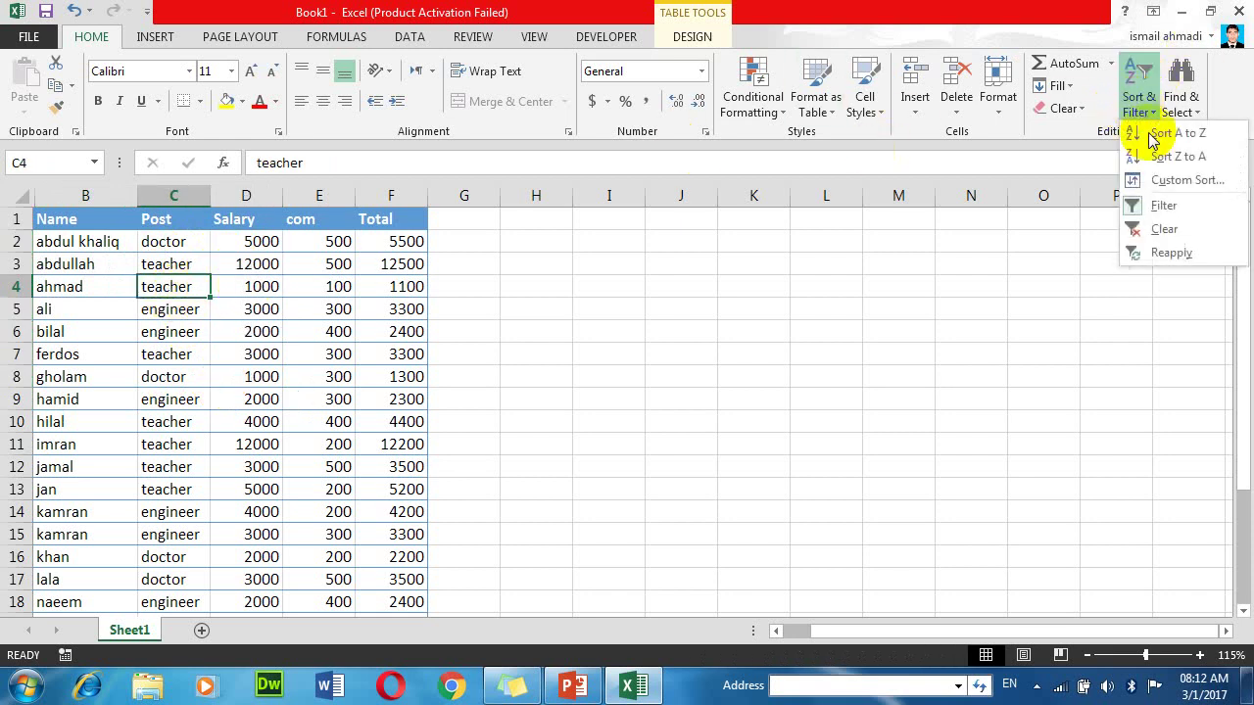
pyautogui.click(1172, 180)
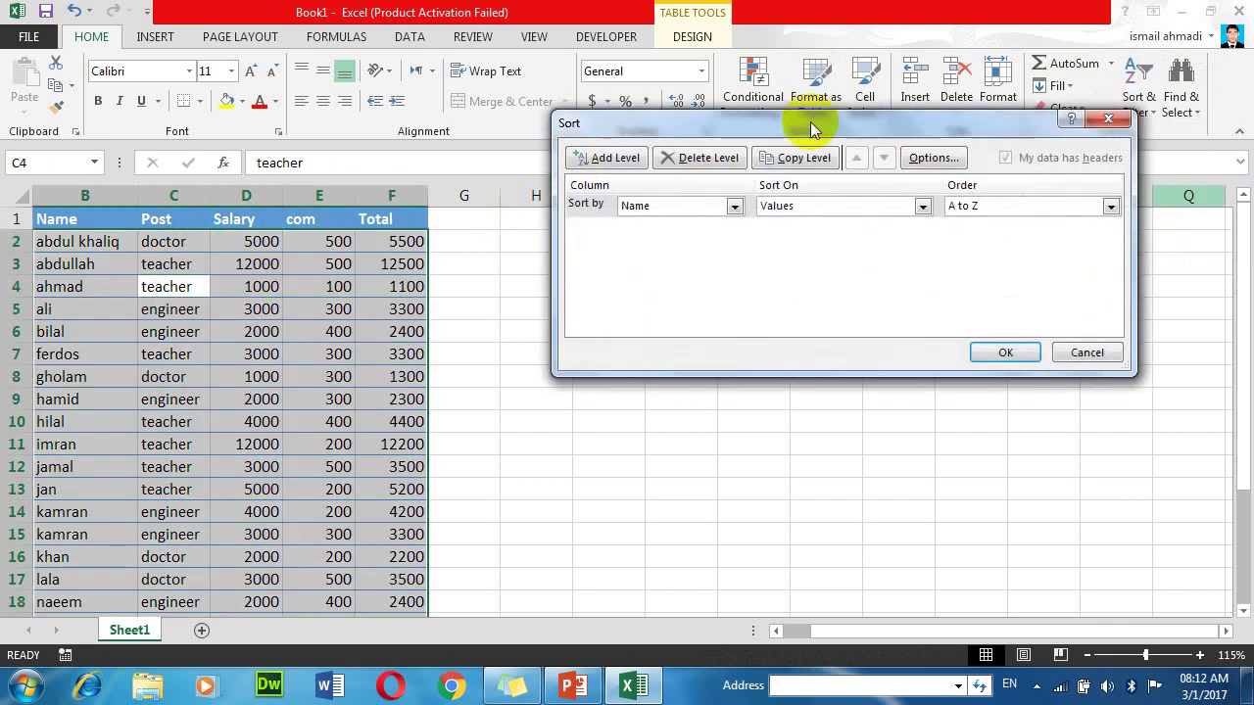
pyautogui.moveTo(812, 122); pyautogui.dragTo(601, 173)
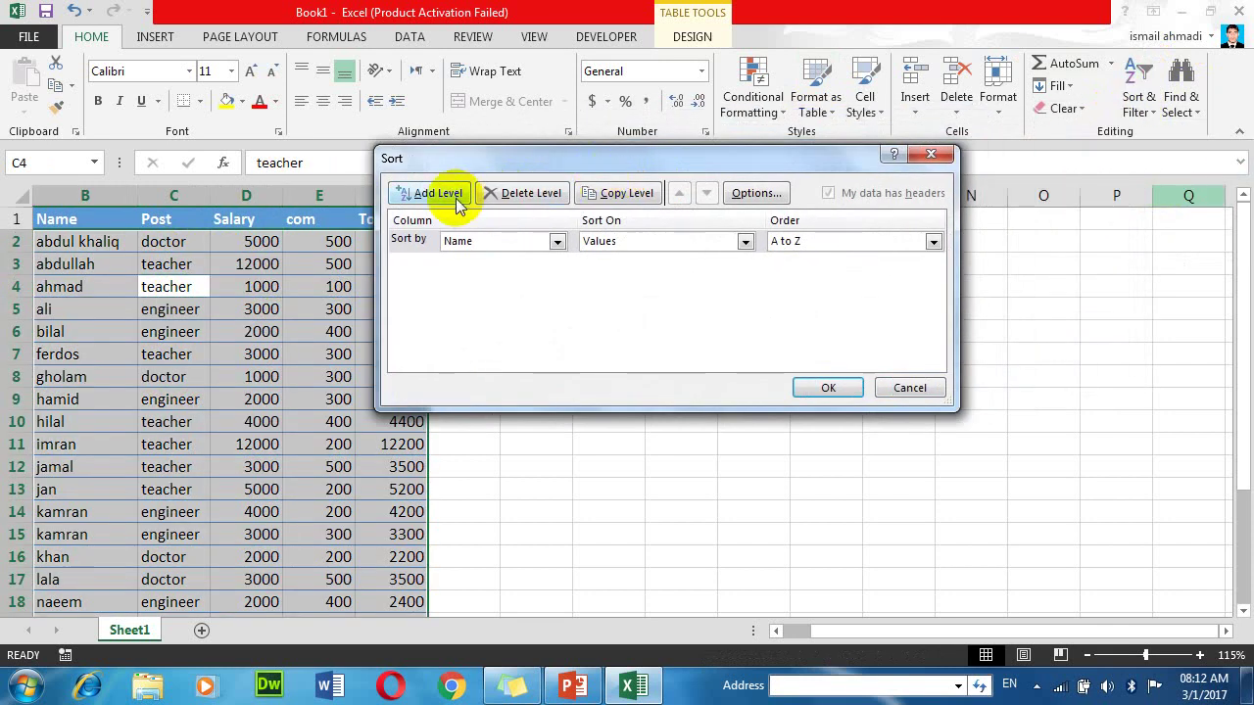
pyautogui.click(456, 196)
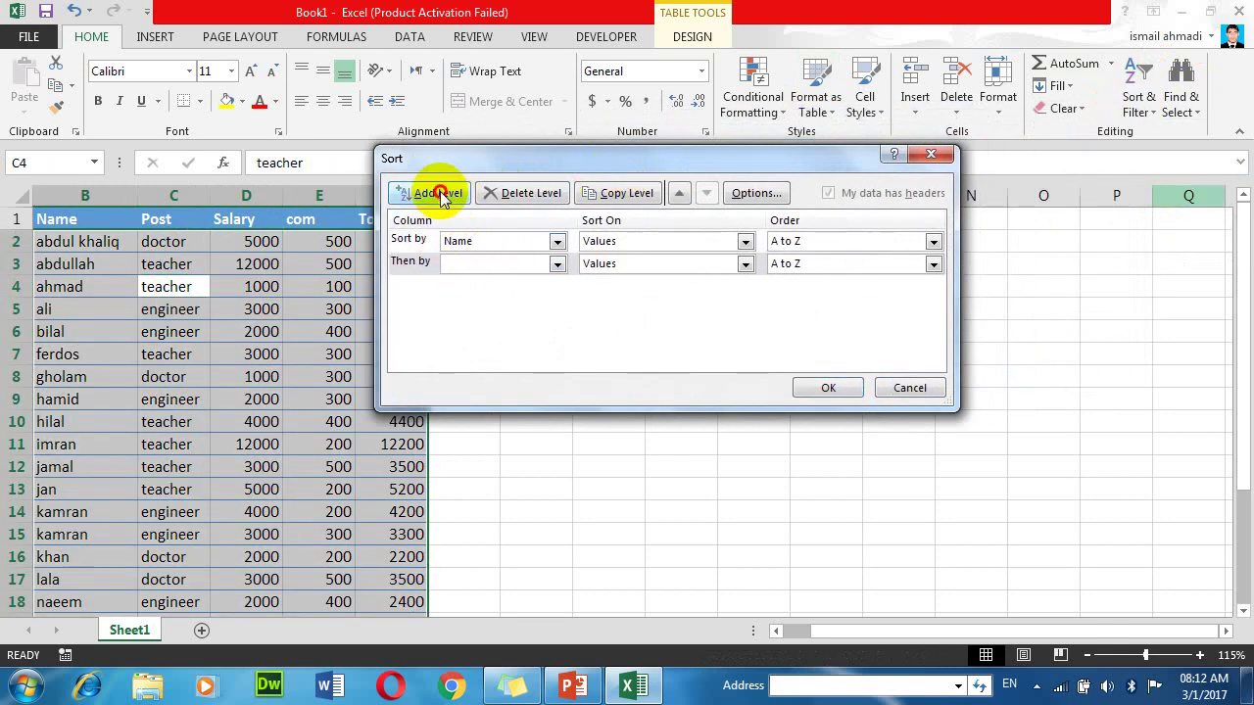
pyautogui.click(439, 194)
pyautogui.click(439, 194)
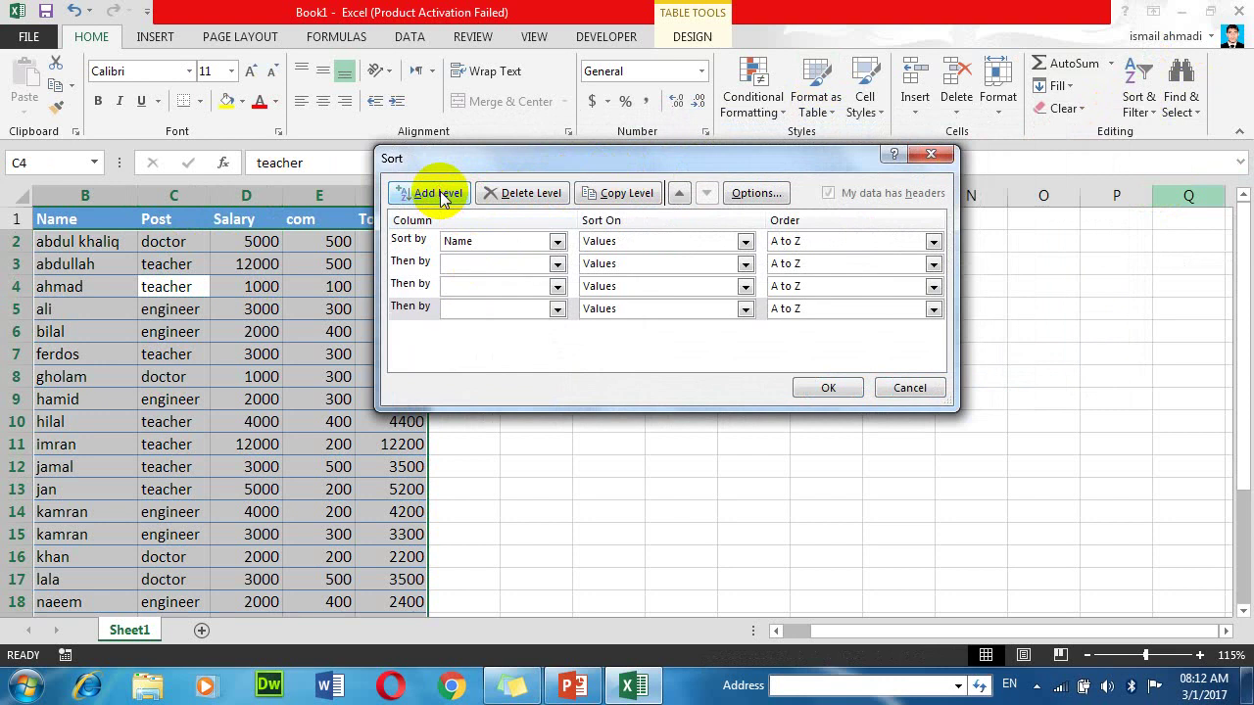
pyautogui.click(527, 193)
pyautogui.click(527, 193)
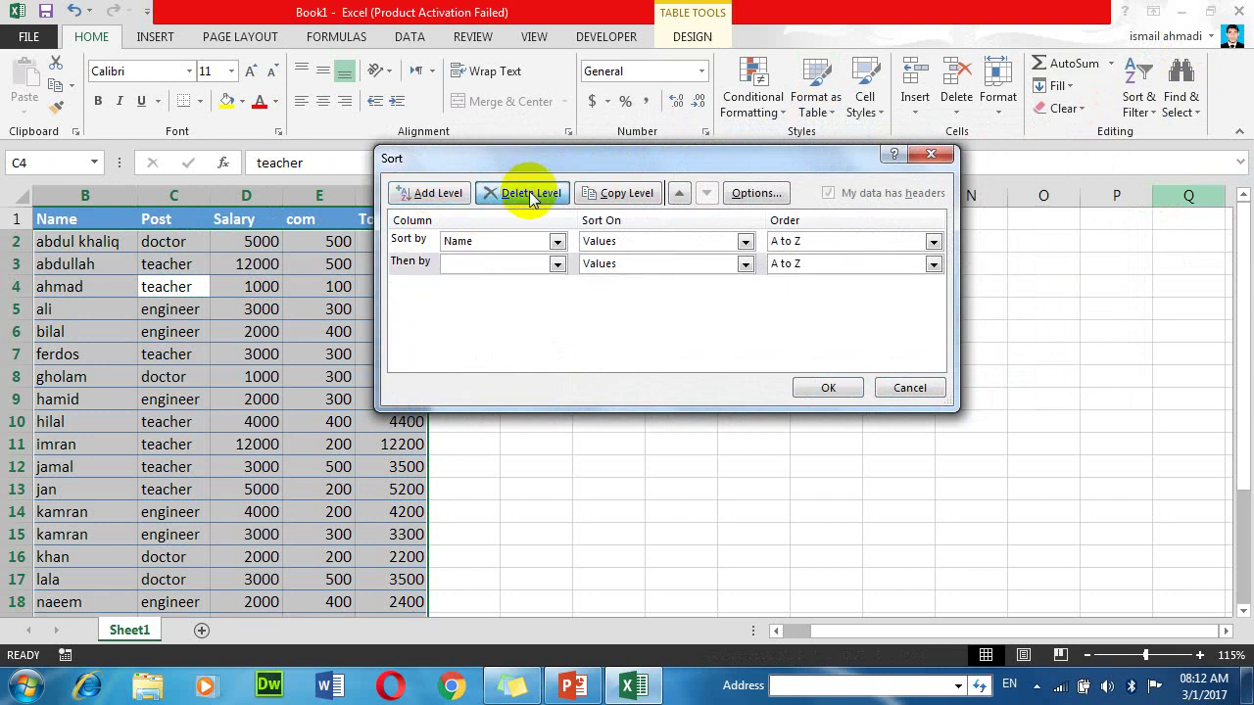
pyautogui.click(530, 196)
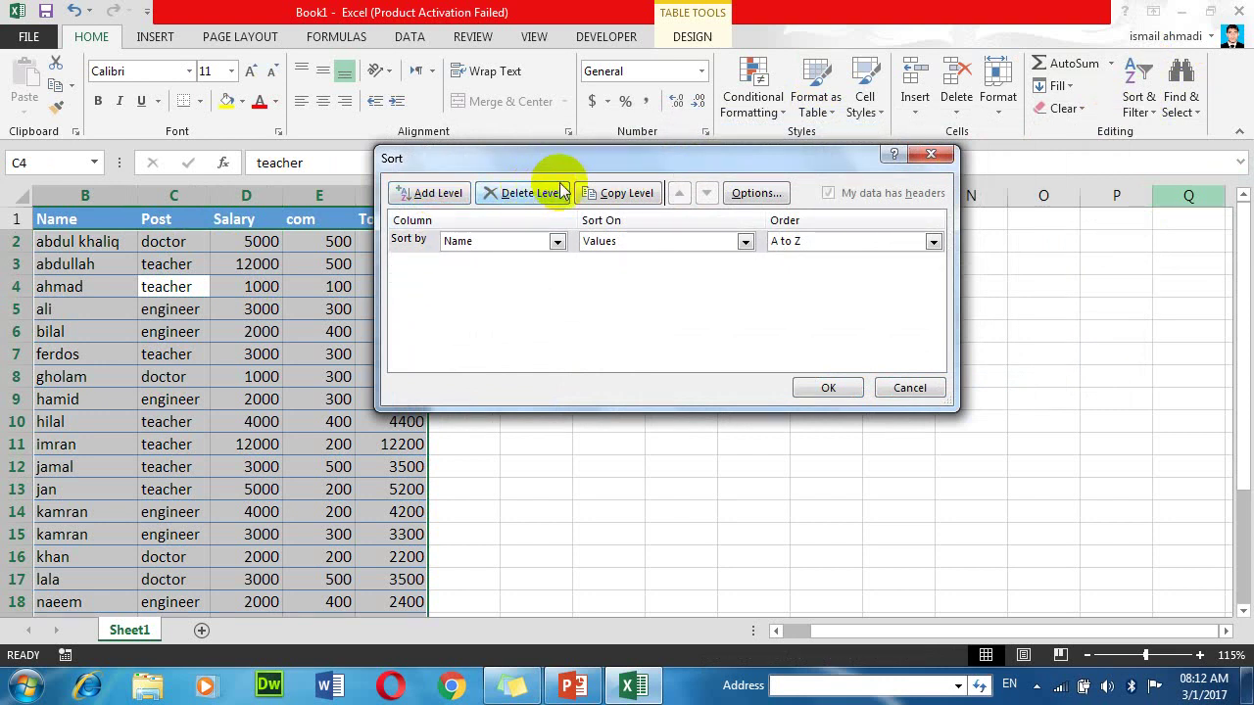
# Step: Copy the Name level three times, then delete every level until the list is empty
pyautogui.click(500, 242)
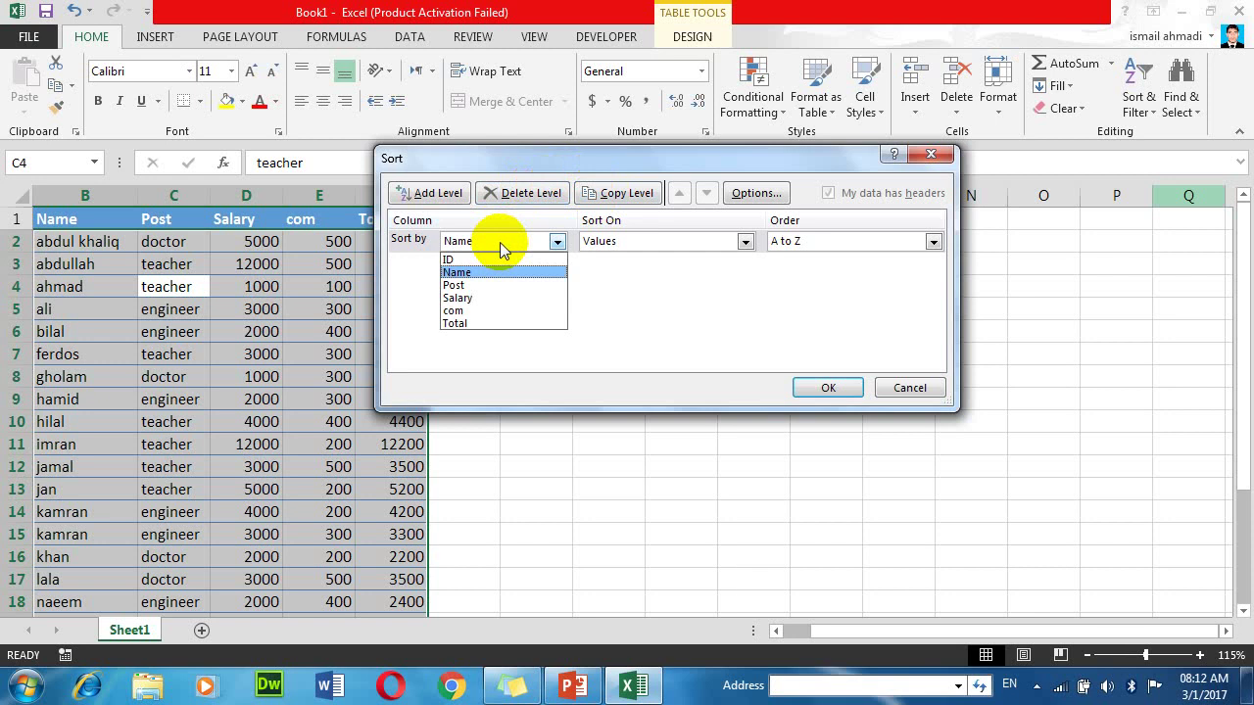
pyautogui.click(654, 275)
pyautogui.click(608, 193)
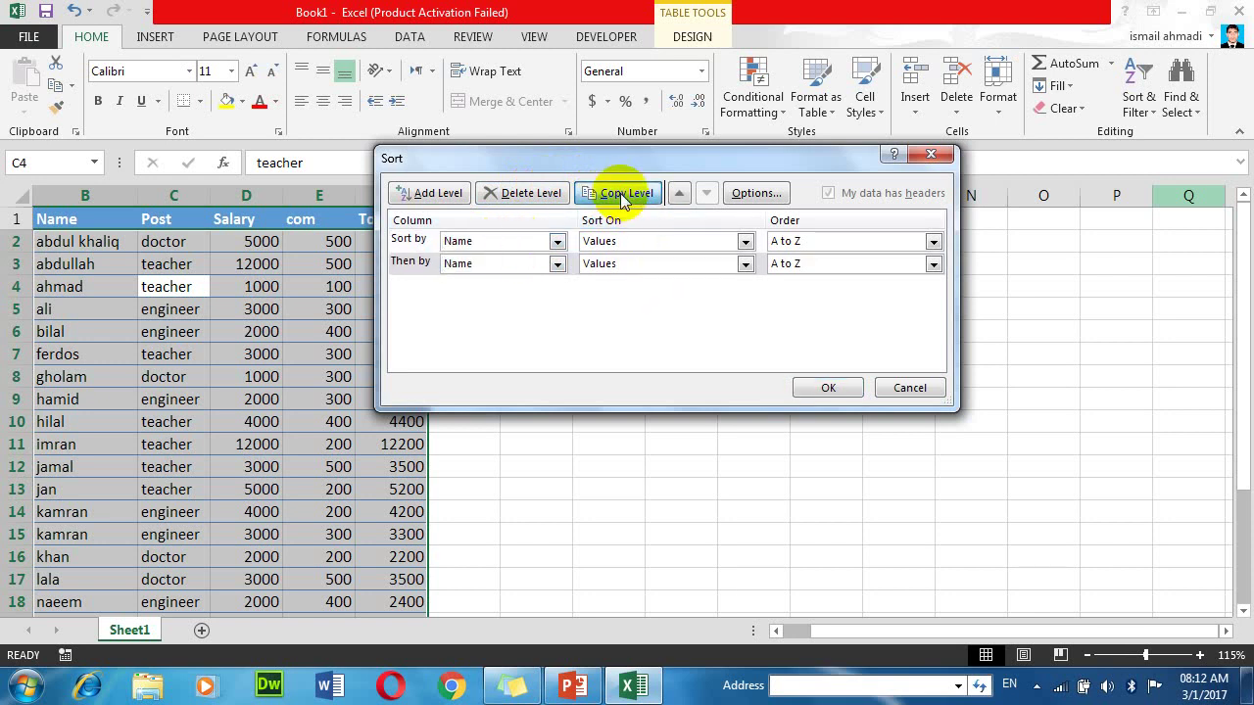
pyautogui.click(623, 196)
pyautogui.click(623, 197)
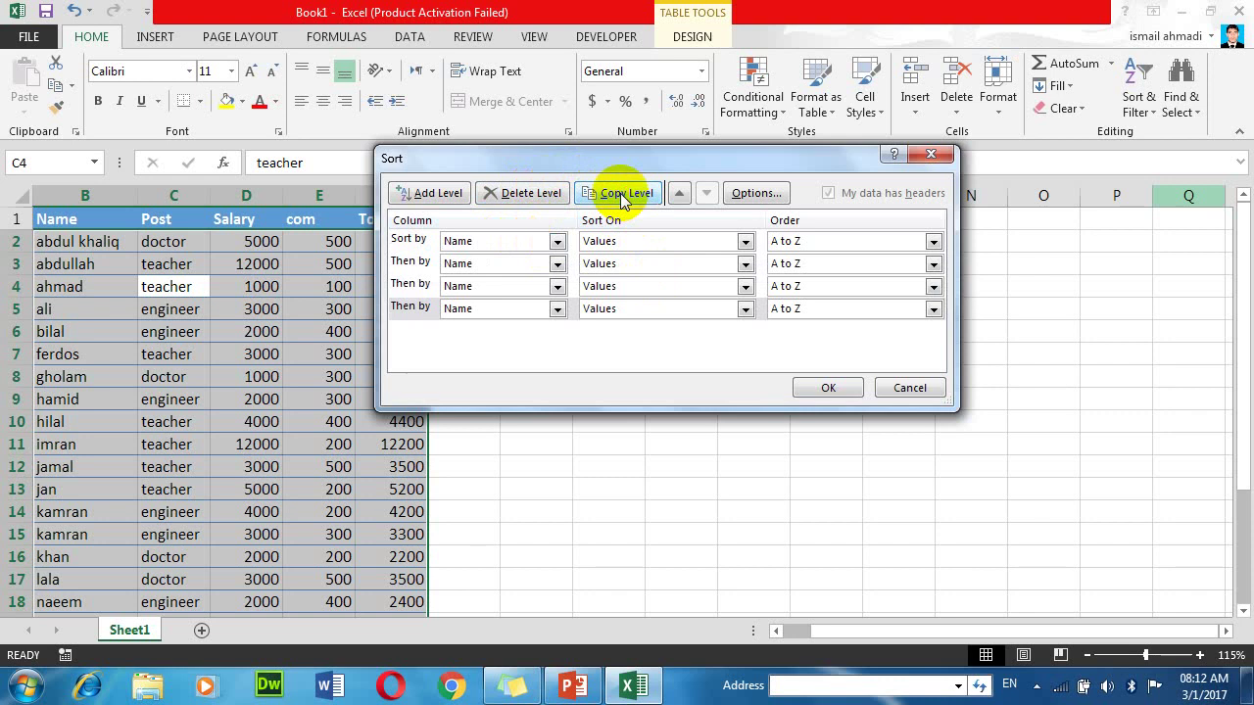
pyautogui.click(541, 195)
pyautogui.click(542, 196)
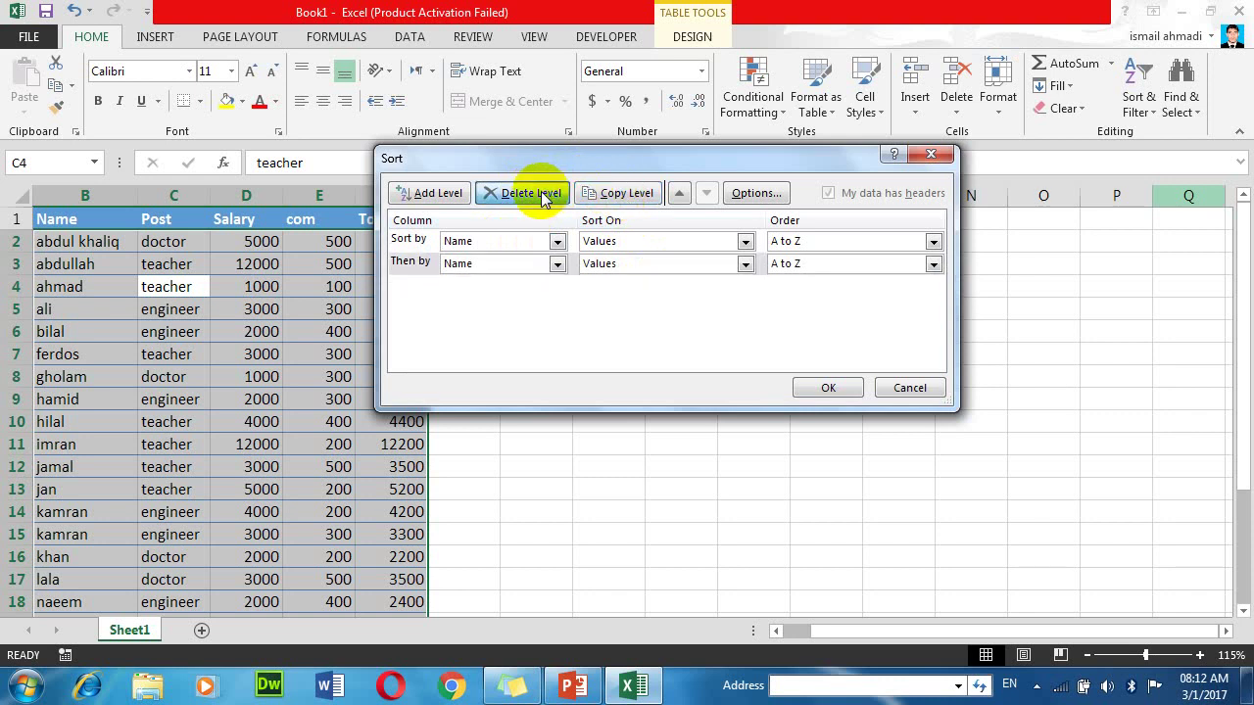
pyautogui.click(543, 195)
pyautogui.click(543, 195)
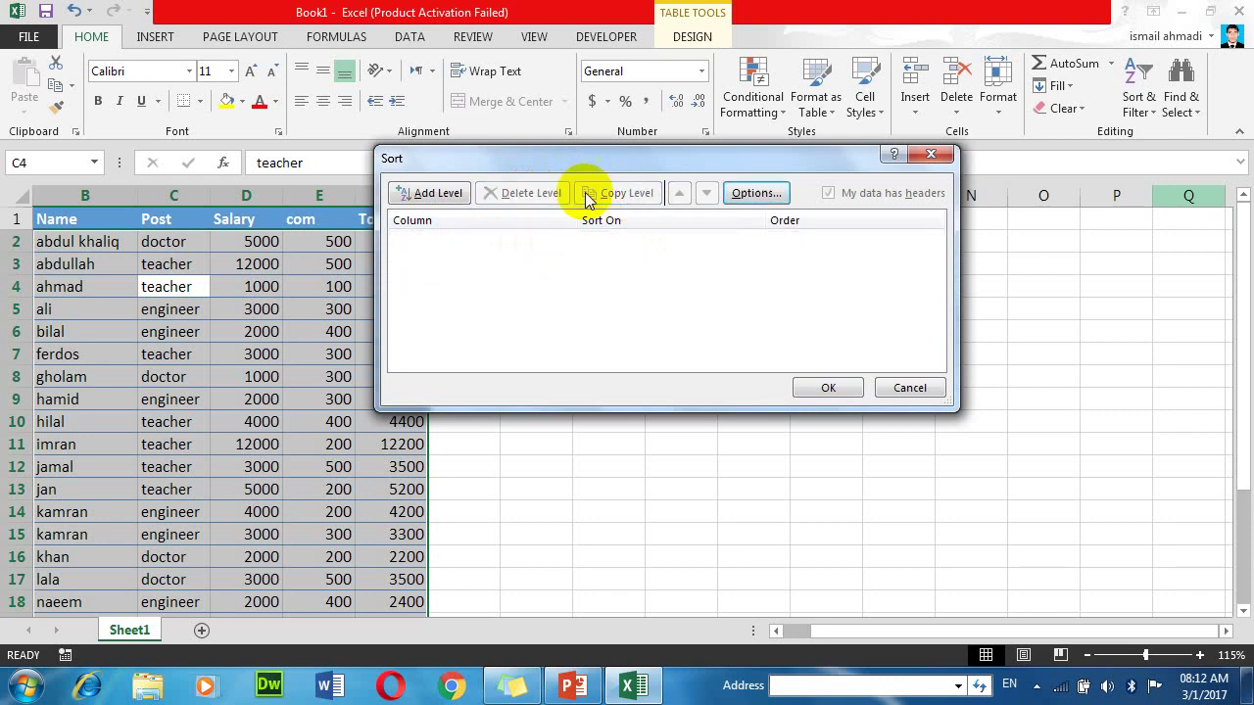
# Step: Add one sort level, Name on cell values A to Z, and apply it
pyautogui.click(446, 199)
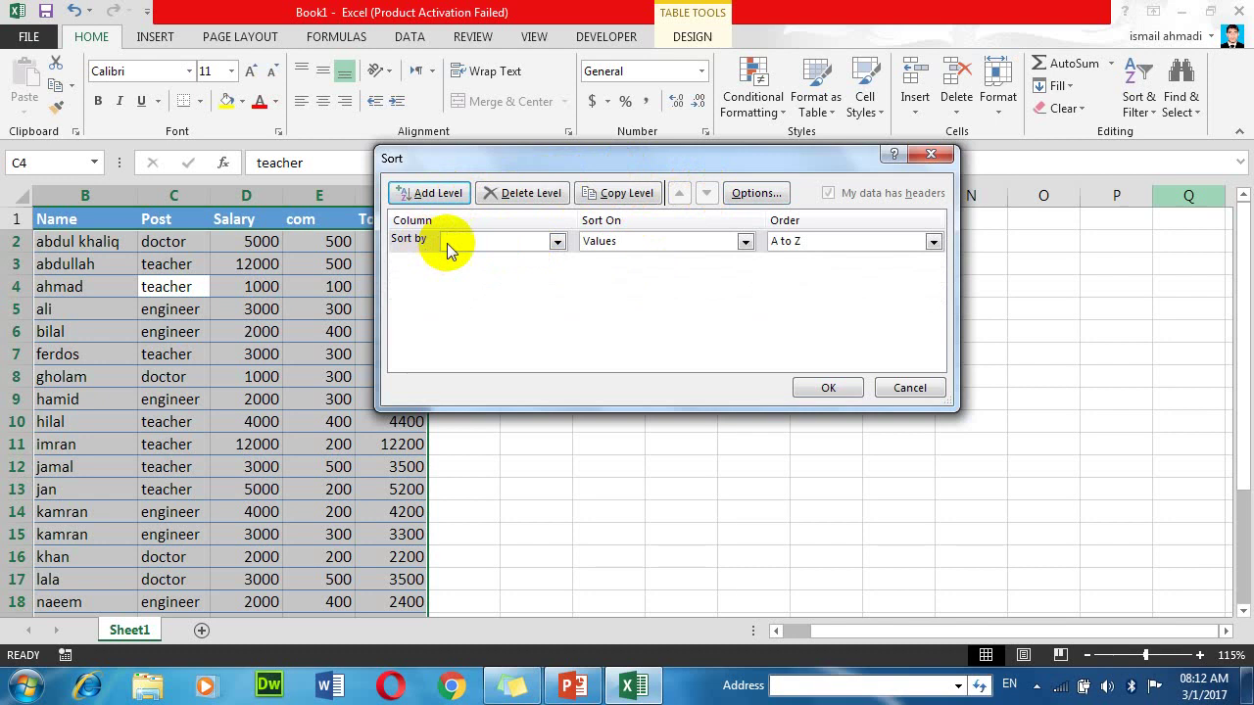
pyautogui.click(553, 243)
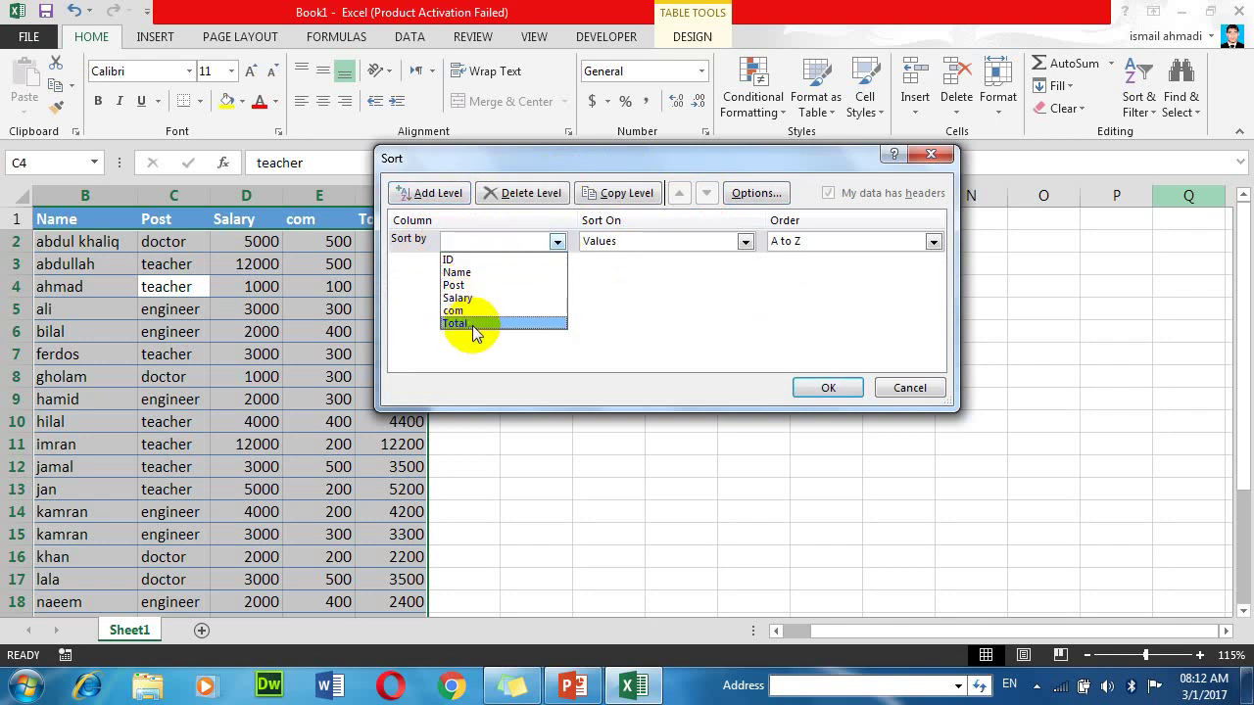
pyautogui.press('Up')
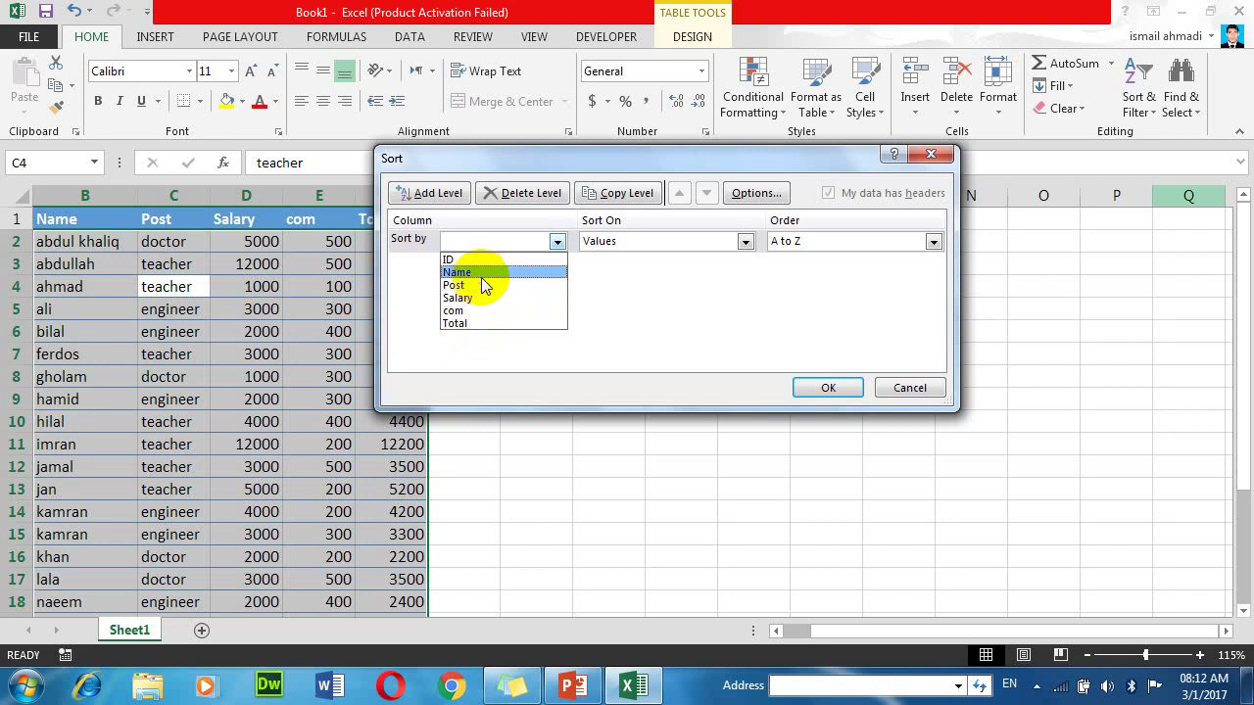
pyautogui.click(481, 277)
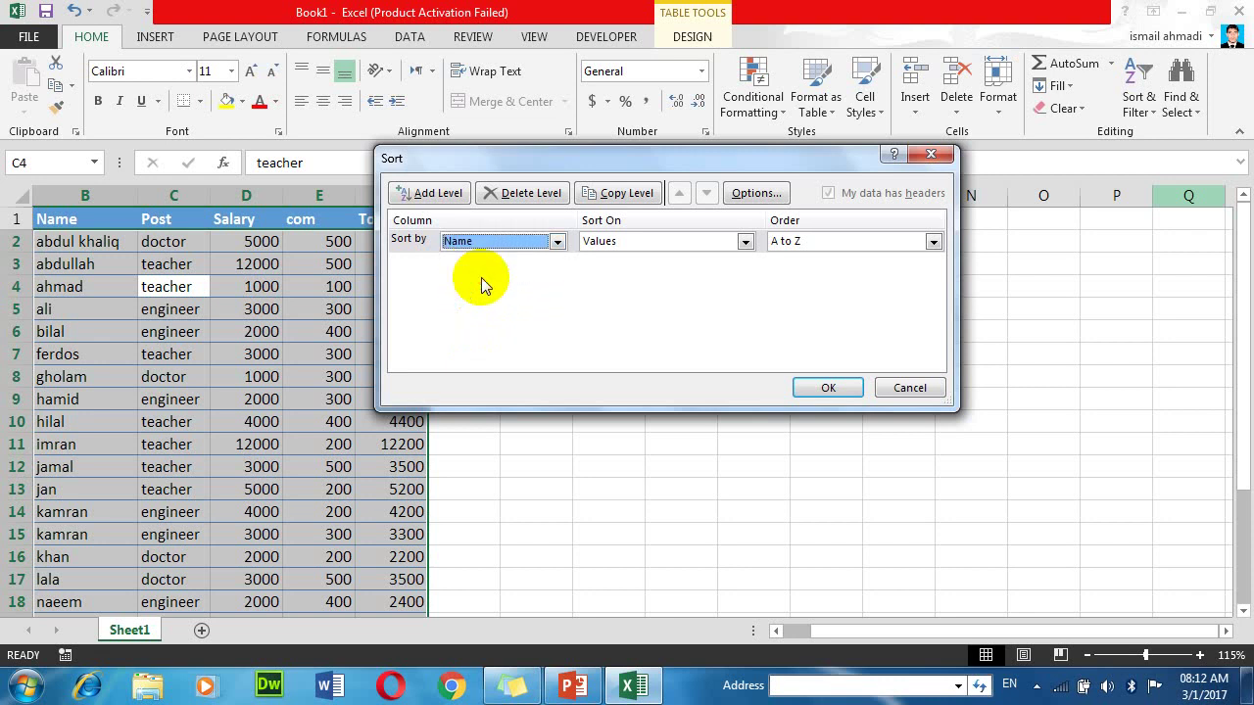
pyautogui.click(605, 245)
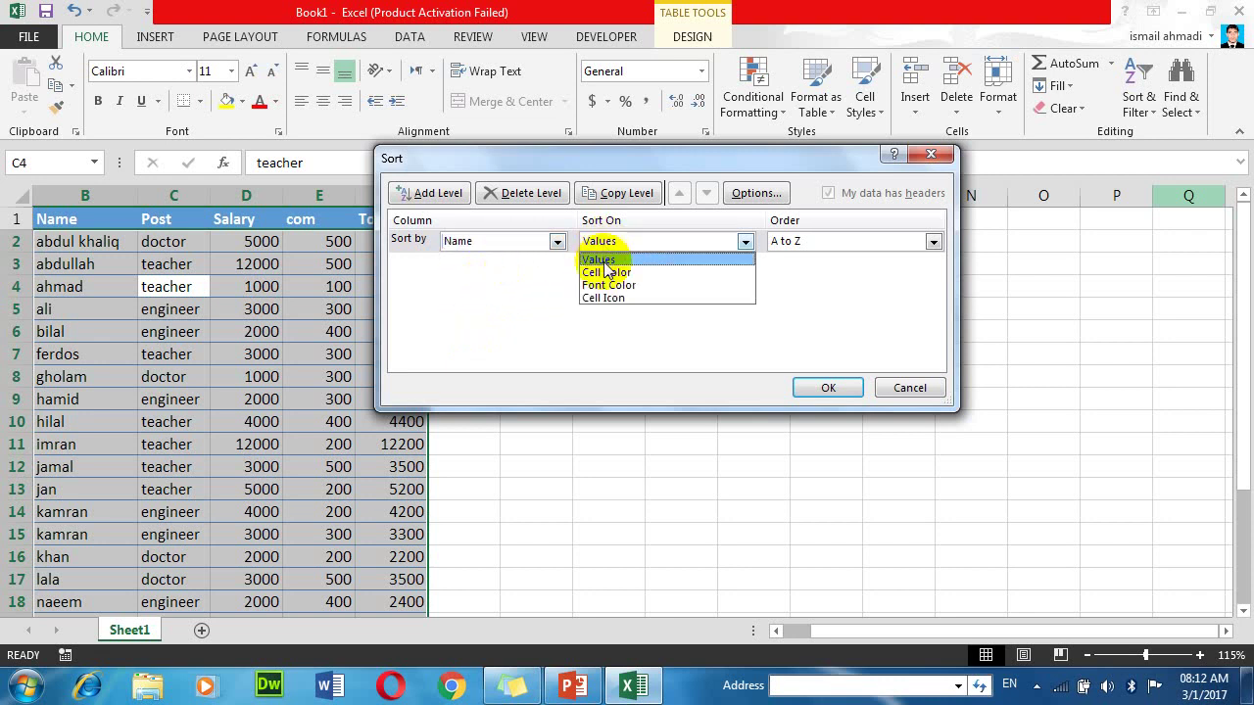
pyautogui.click(599, 259)
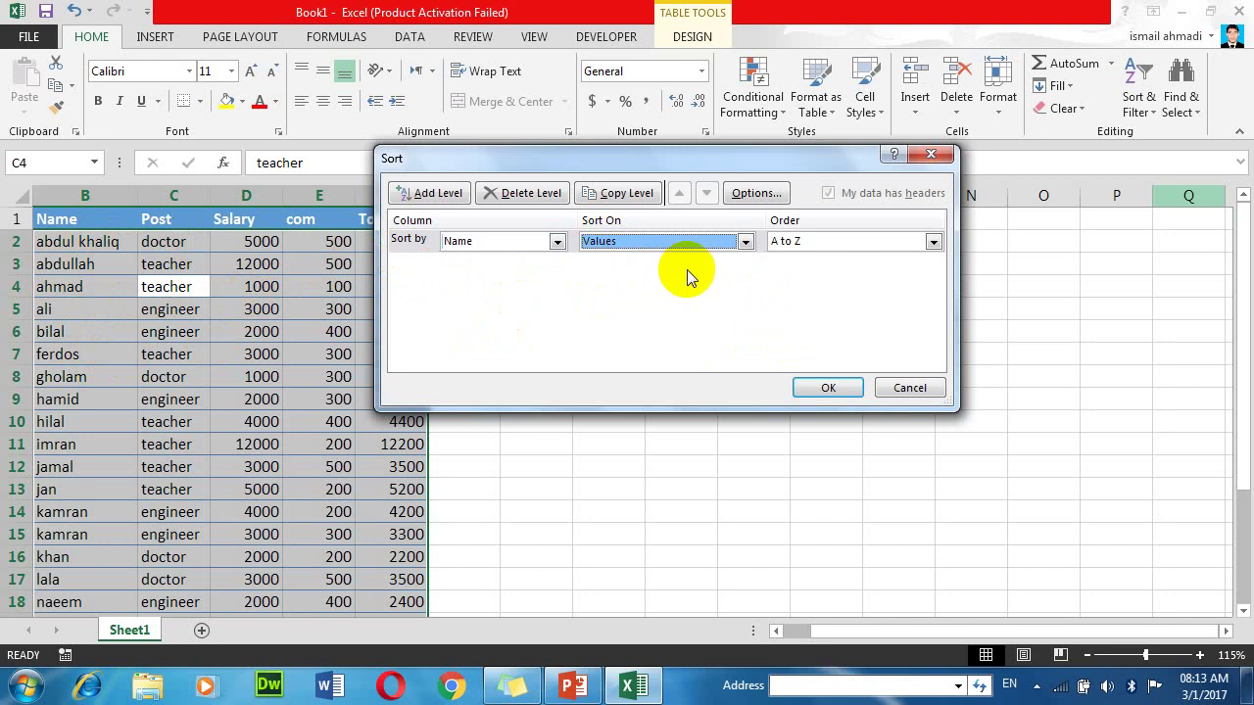
pyautogui.click(830, 388)
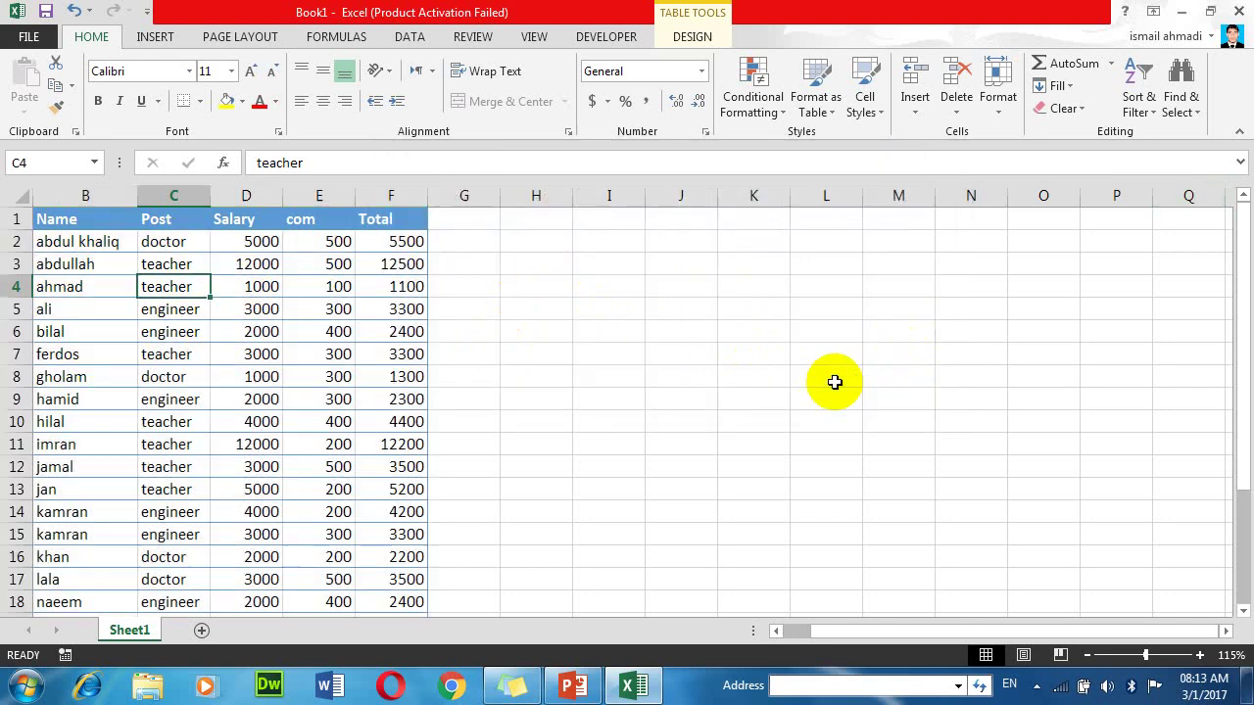
pyautogui.click(68, 243)
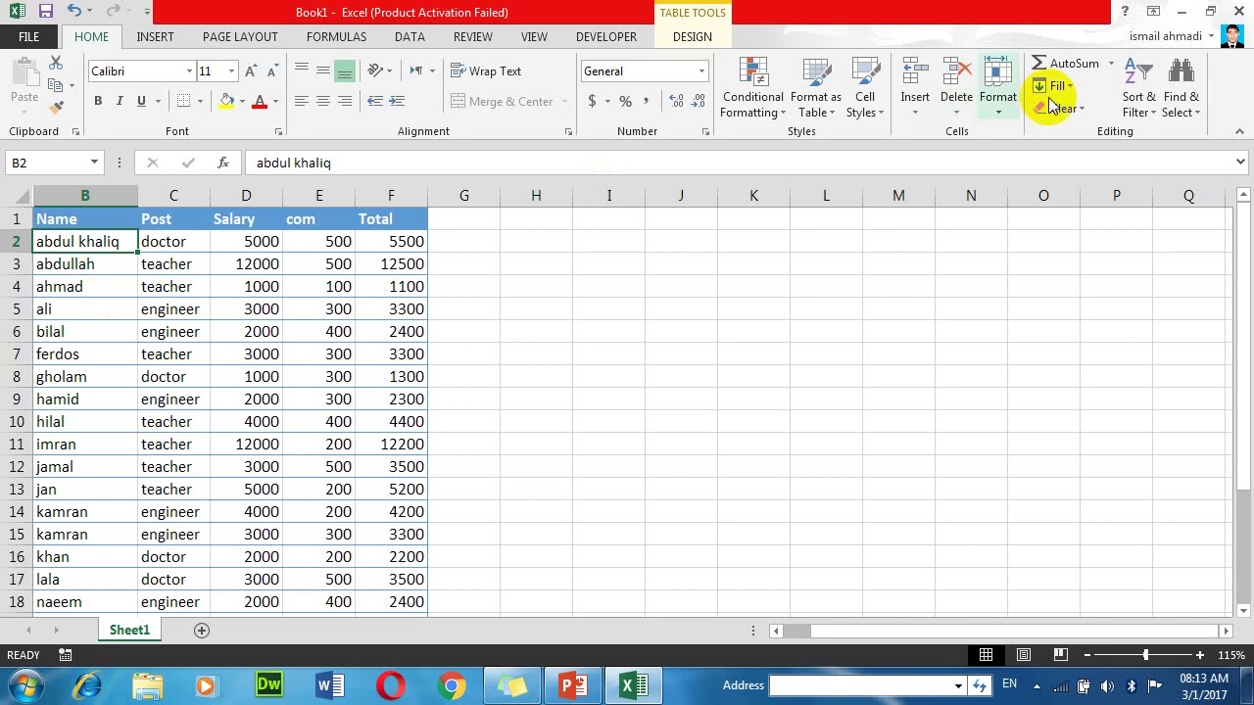
pyautogui.click(1136, 98)
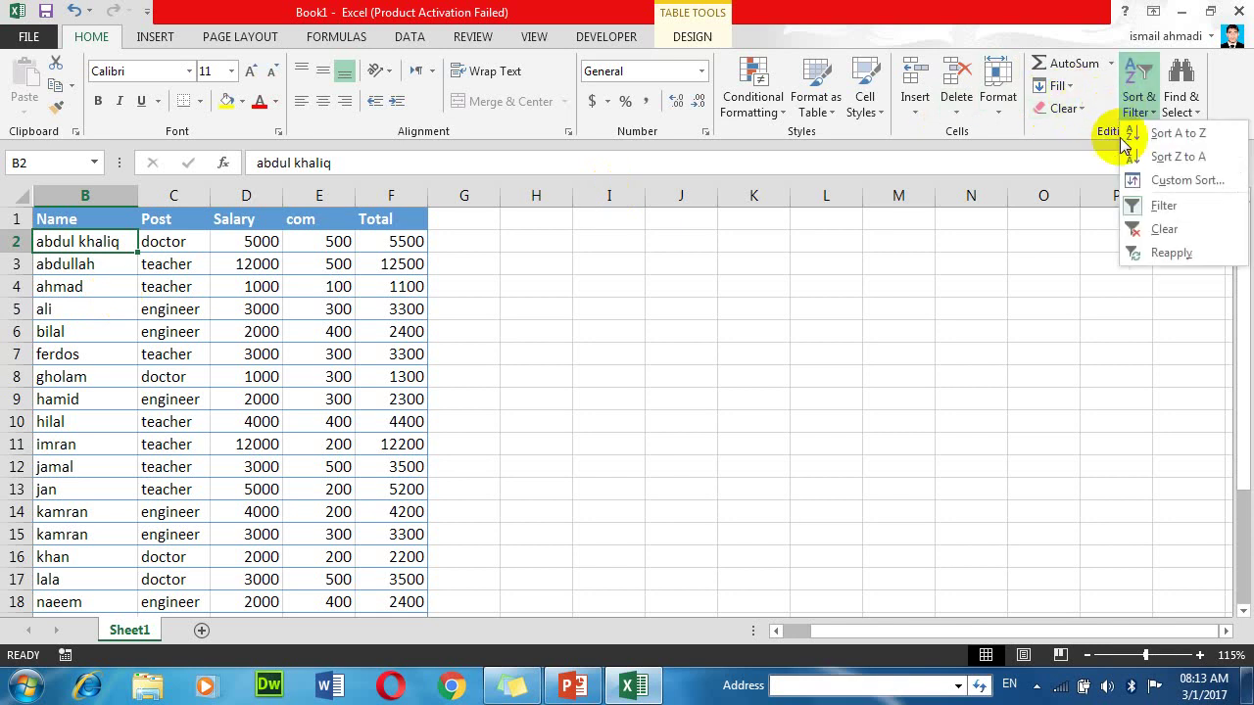
pyautogui.click(1164, 182)
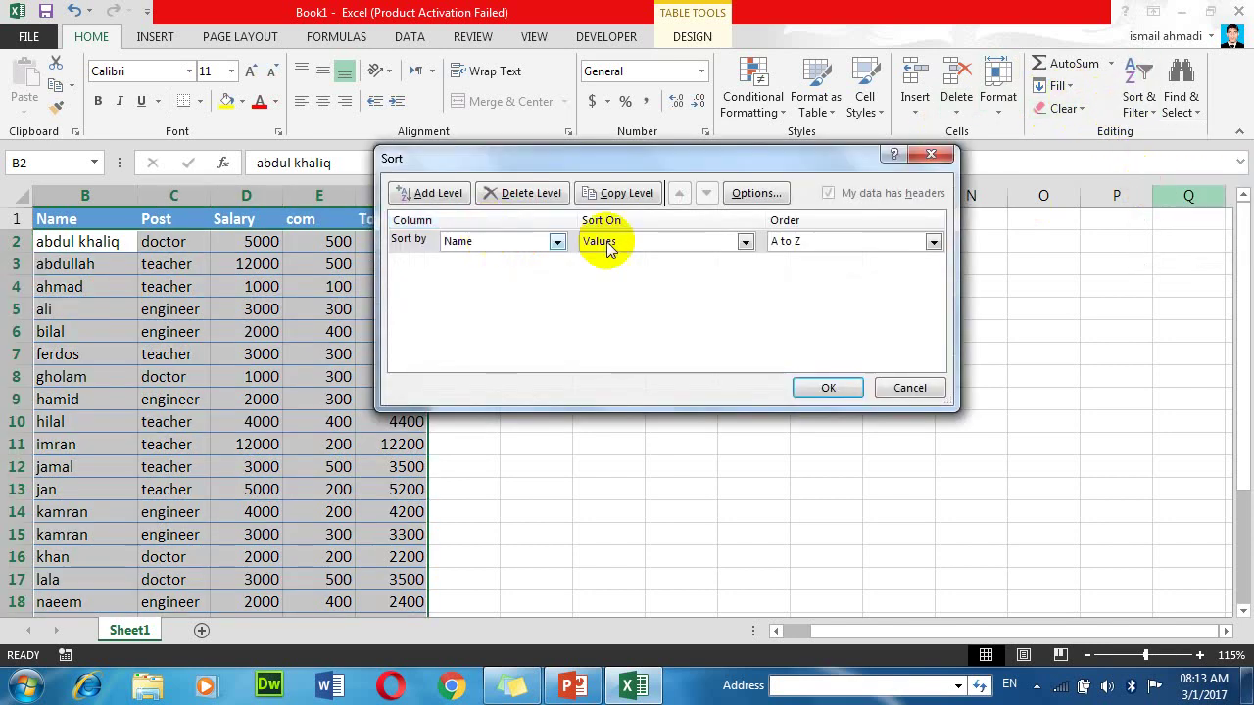
pyautogui.click(609, 243)
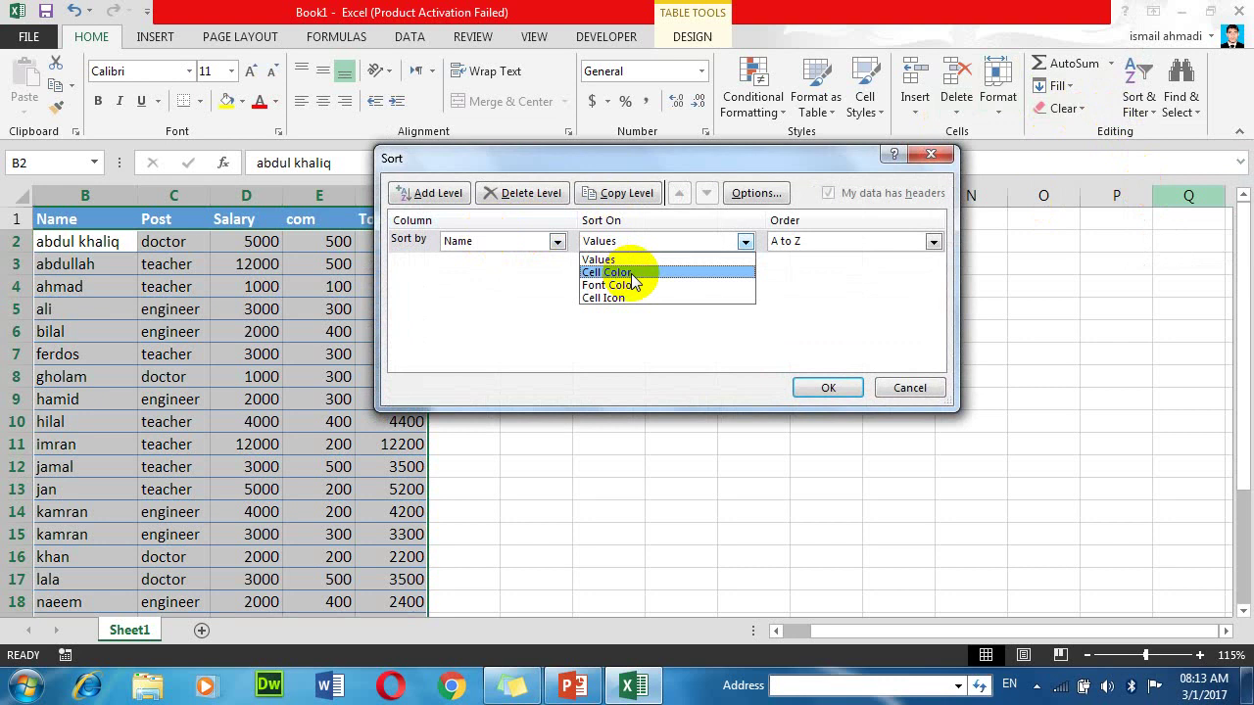
pyautogui.click(906, 390)
pyautogui.click(906, 388)
pyautogui.click(16, 353)
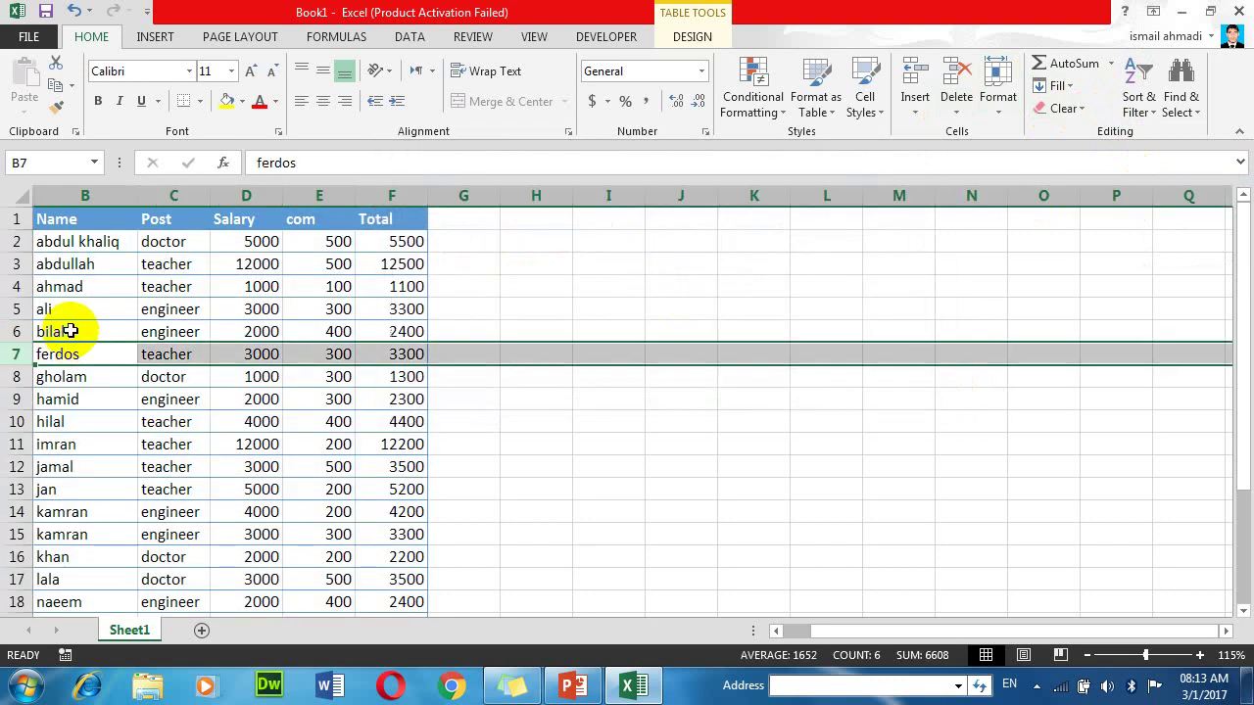
# Step: Give cell B14, the first 'kamran' in the Name column, a yellow fill
pyautogui.moveTo(73, 243); pyautogui.dragTo(68, 306)
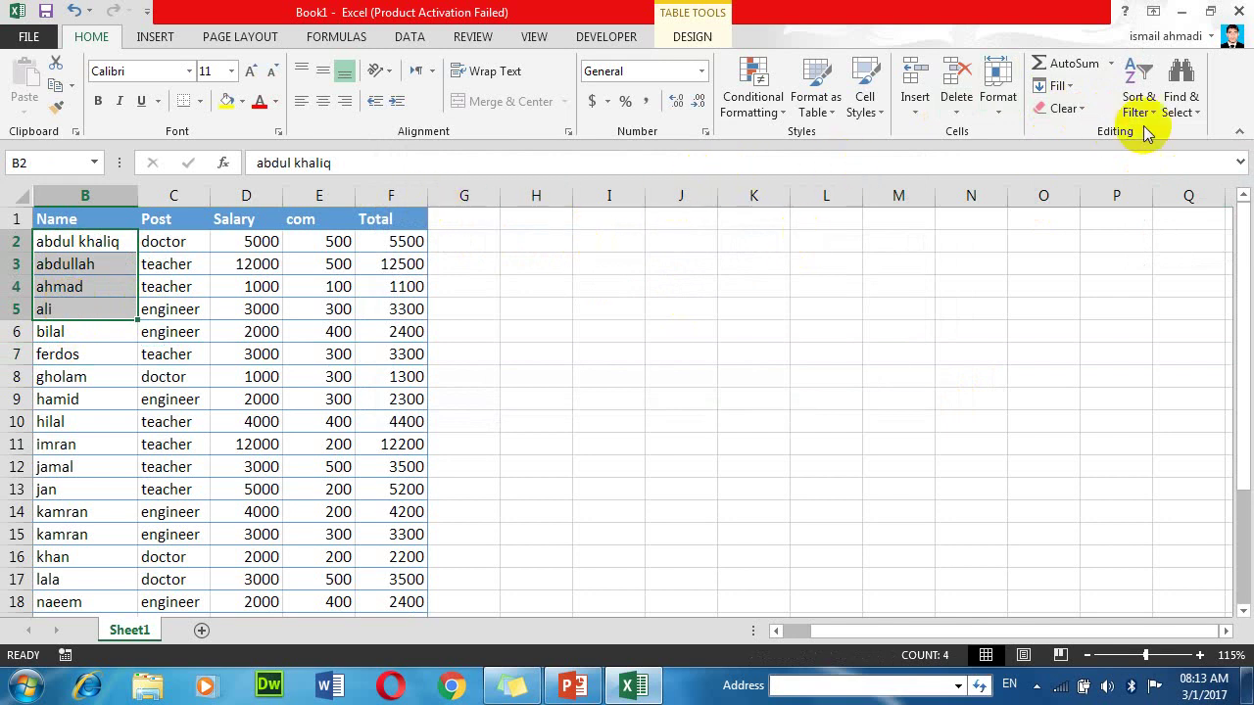
pyautogui.click(68, 514)
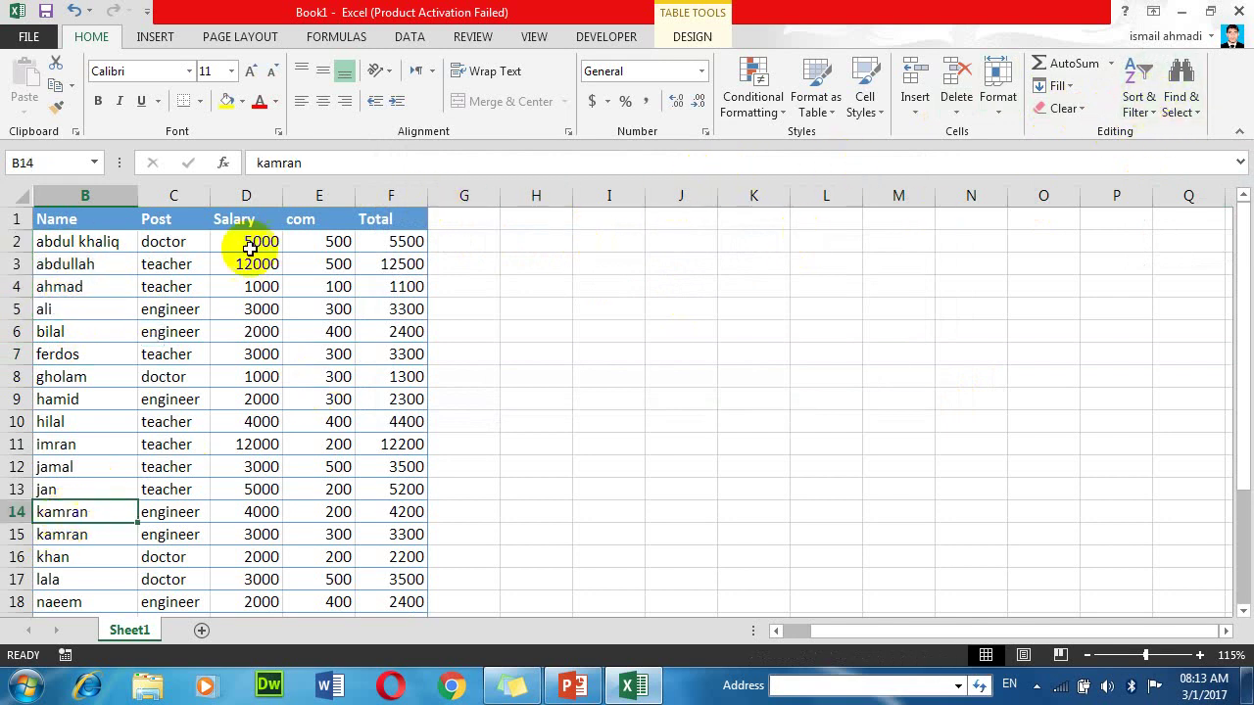
pyautogui.click(227, 102)
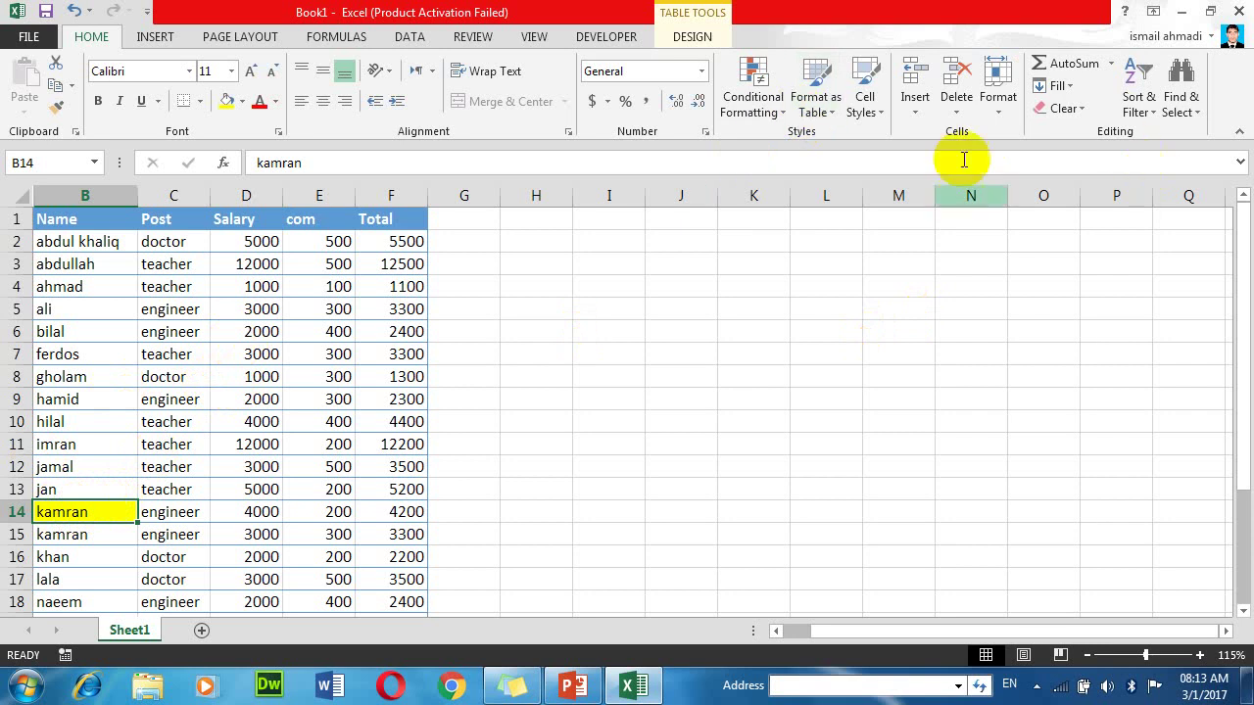
# Step: Custom-sort Table1 by Name A to Z, then by yellow Cell Color On Top
pyautogui.click(1136, 108)
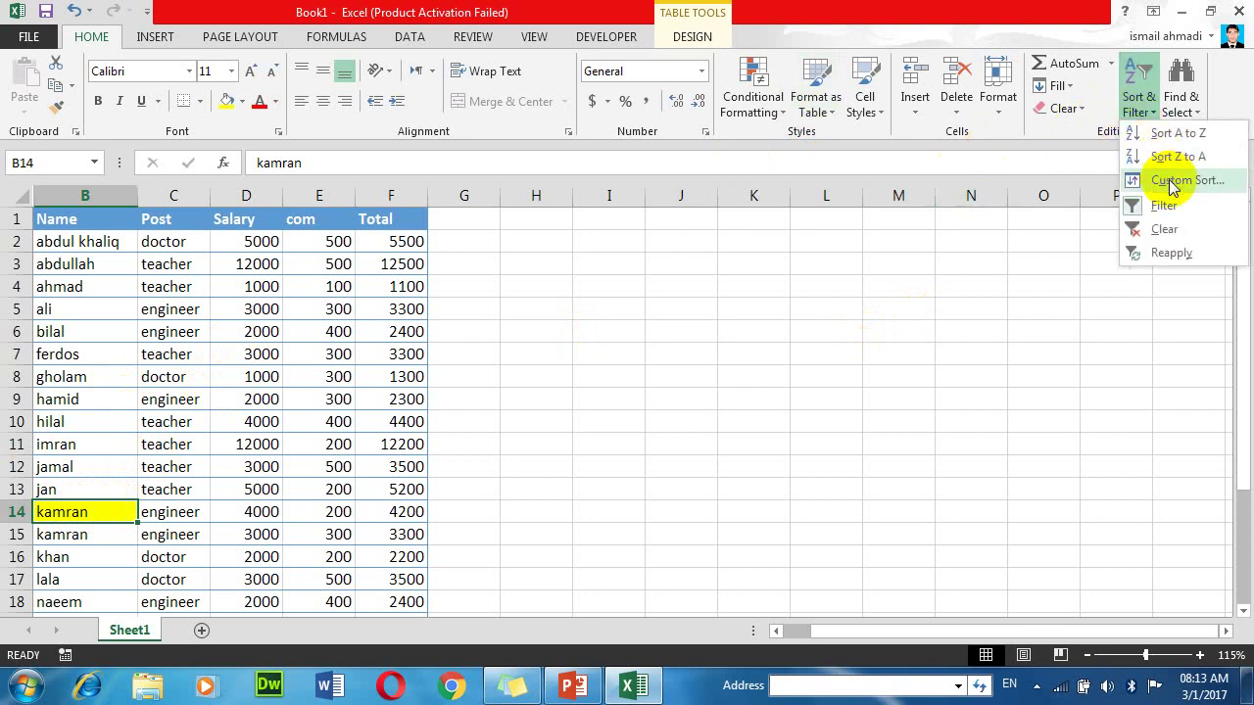
pyautogui.click(1172, 182)
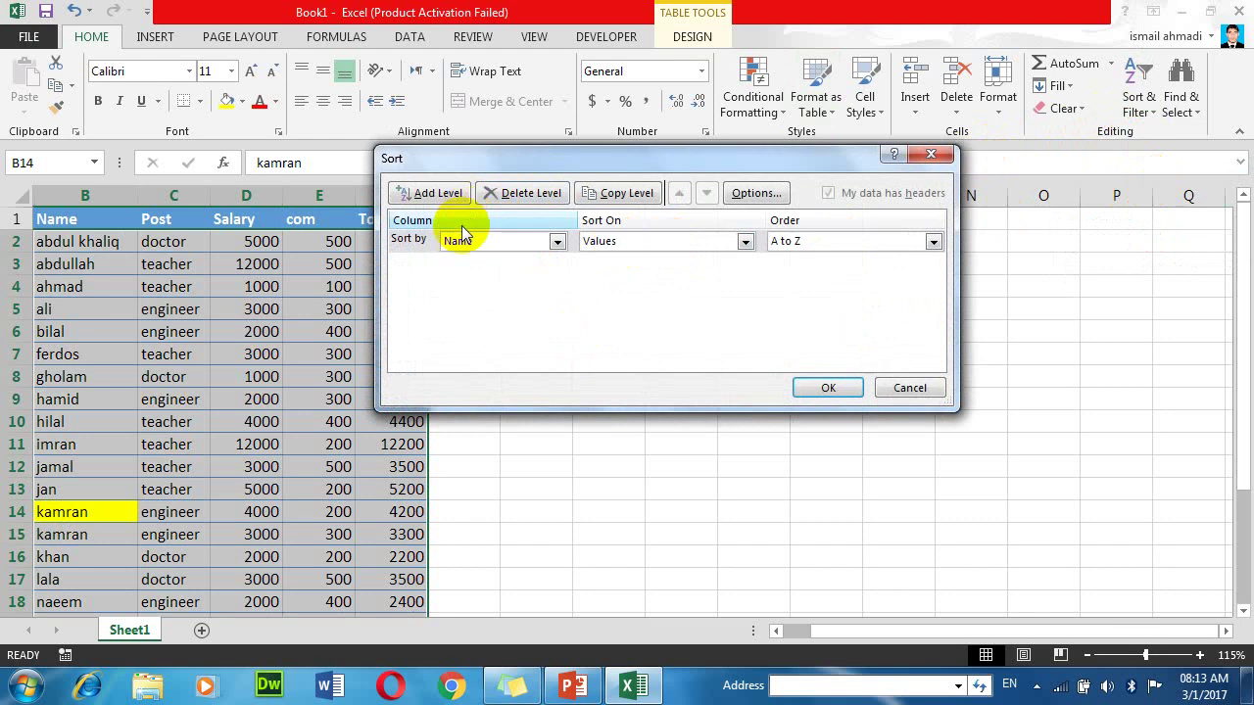
pyautogui.click(600, 195)
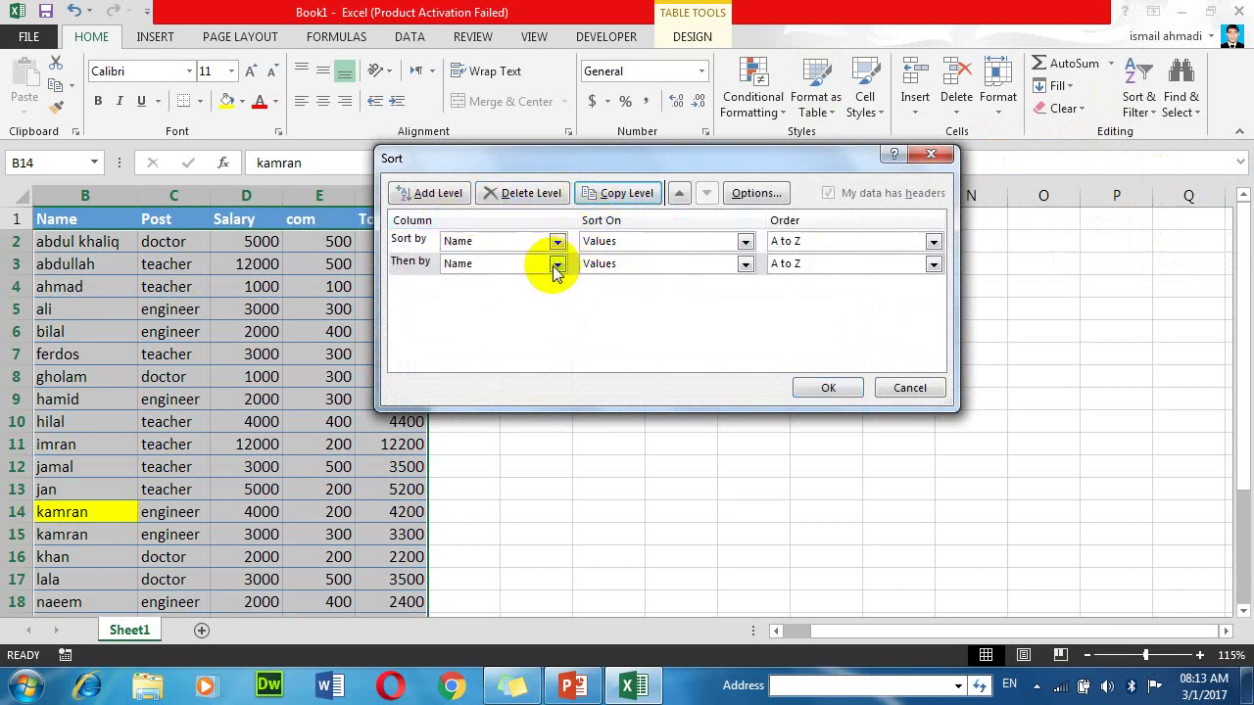
pyautogui.click(607, 264)
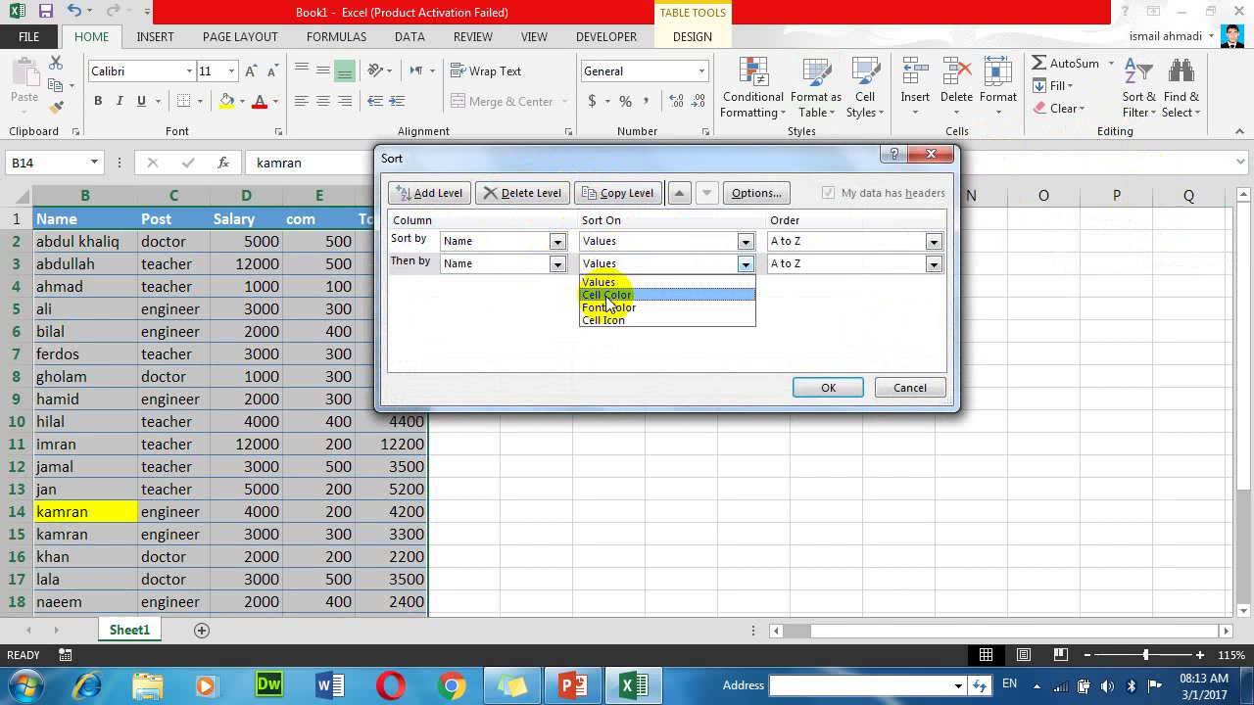
pyautogui.click(605, 294)
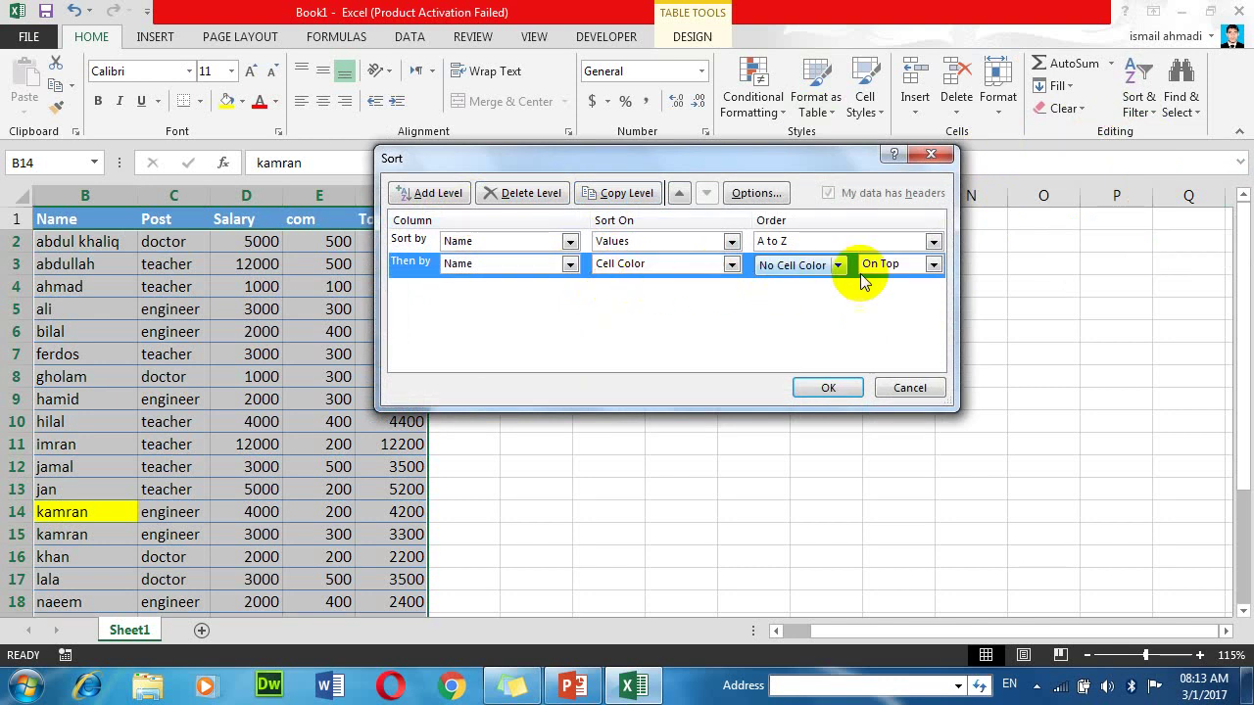
pyautogui.click(837, 265)
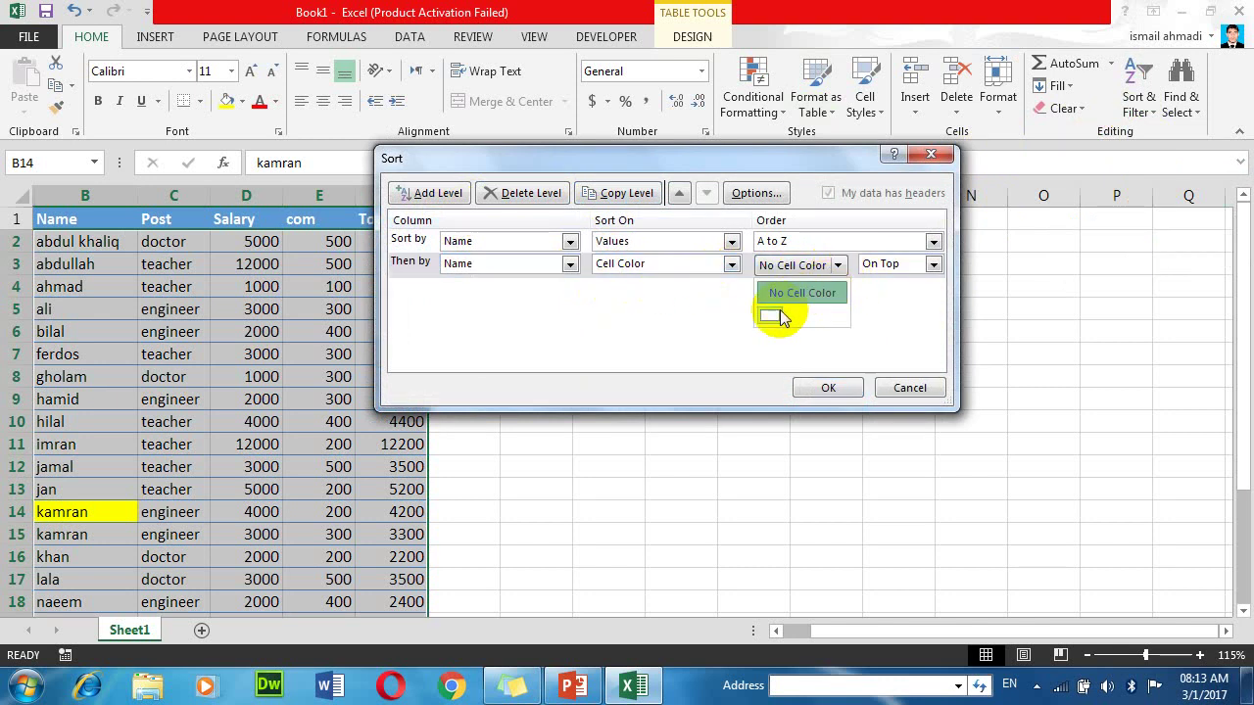
pyautogui.click(783, 316)
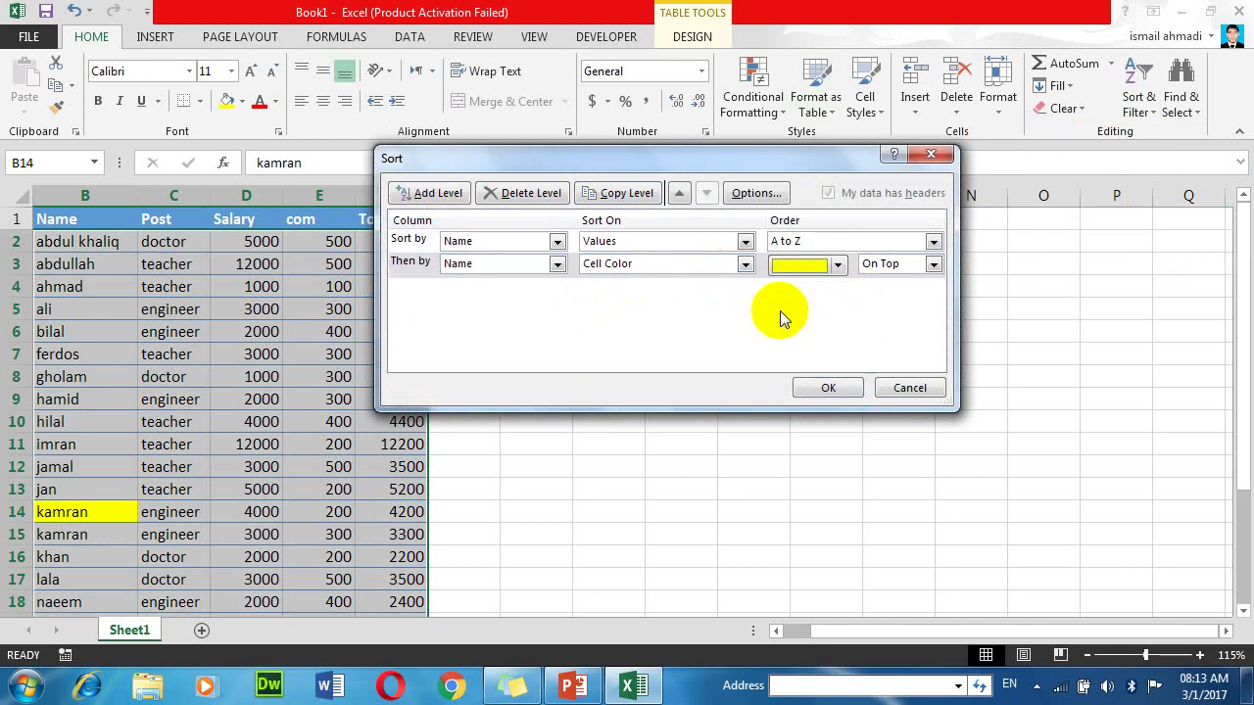
pyautogui.click(934, 263)
pyautogui.click(887, 283)
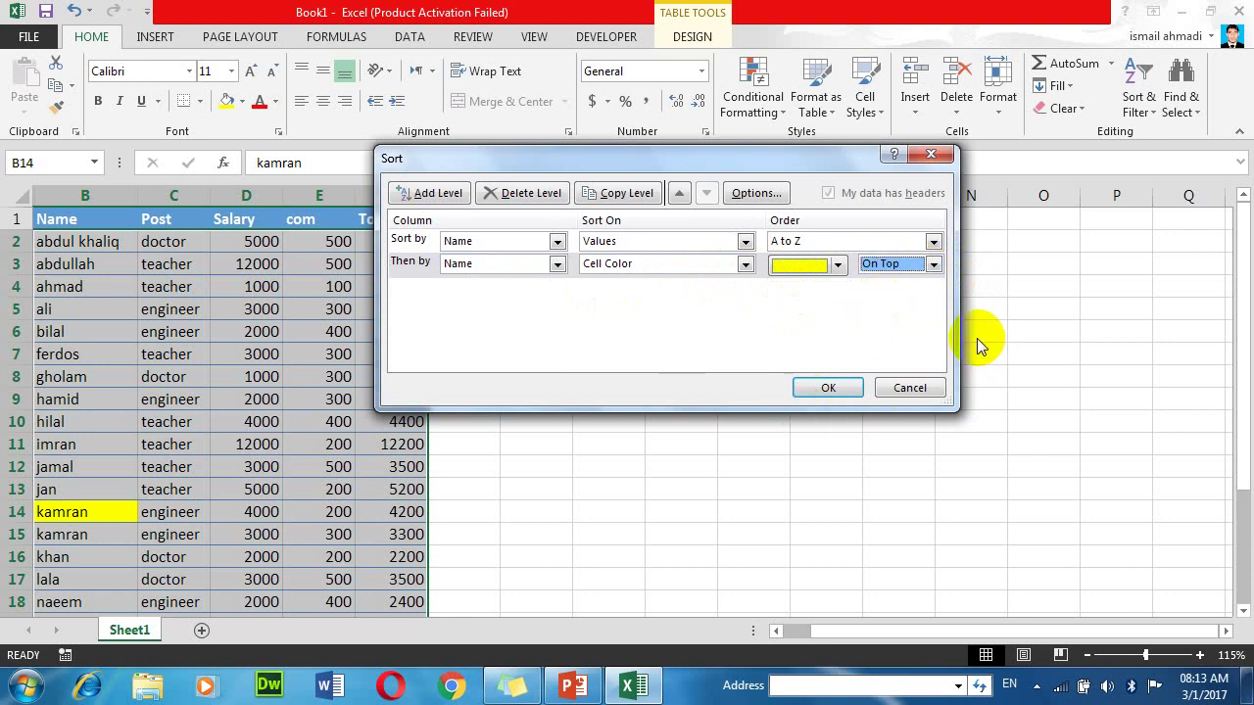
pyautogui.click(828, 387)
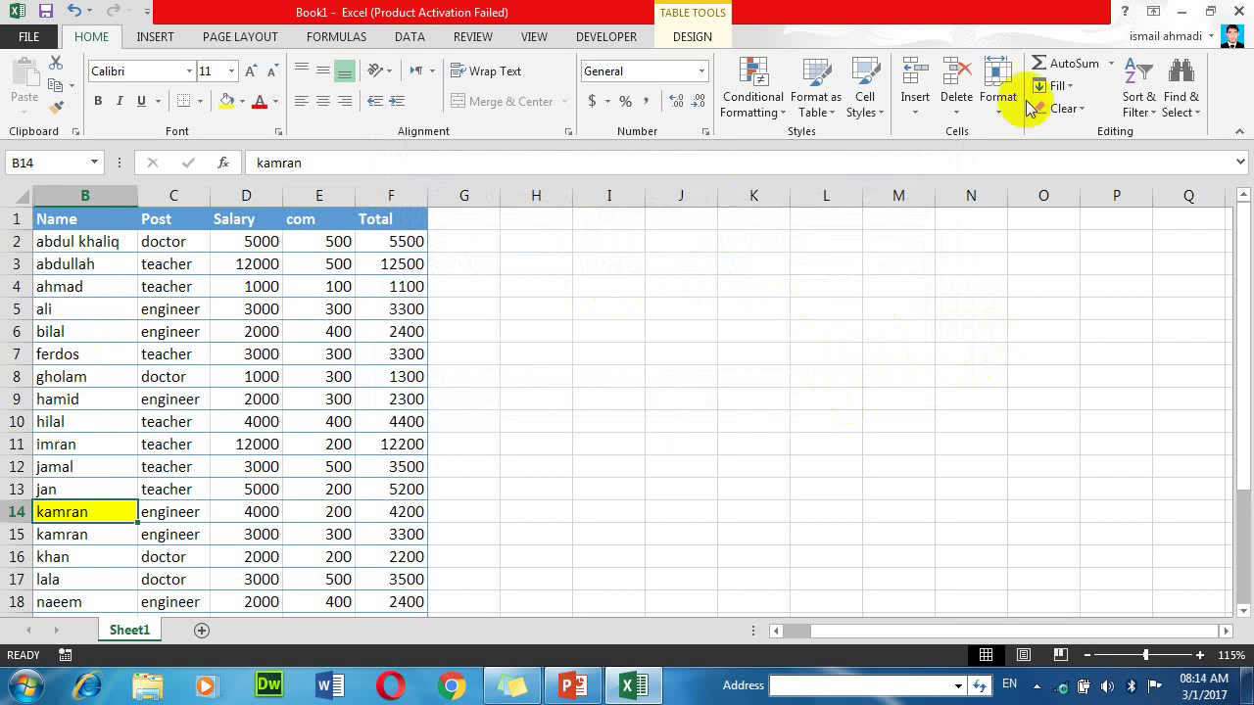
# Step: Move the yellow cell-color level above Name so kamran heads row 2, then reopen Custom Sort
pyautogui.click(1133, 112)
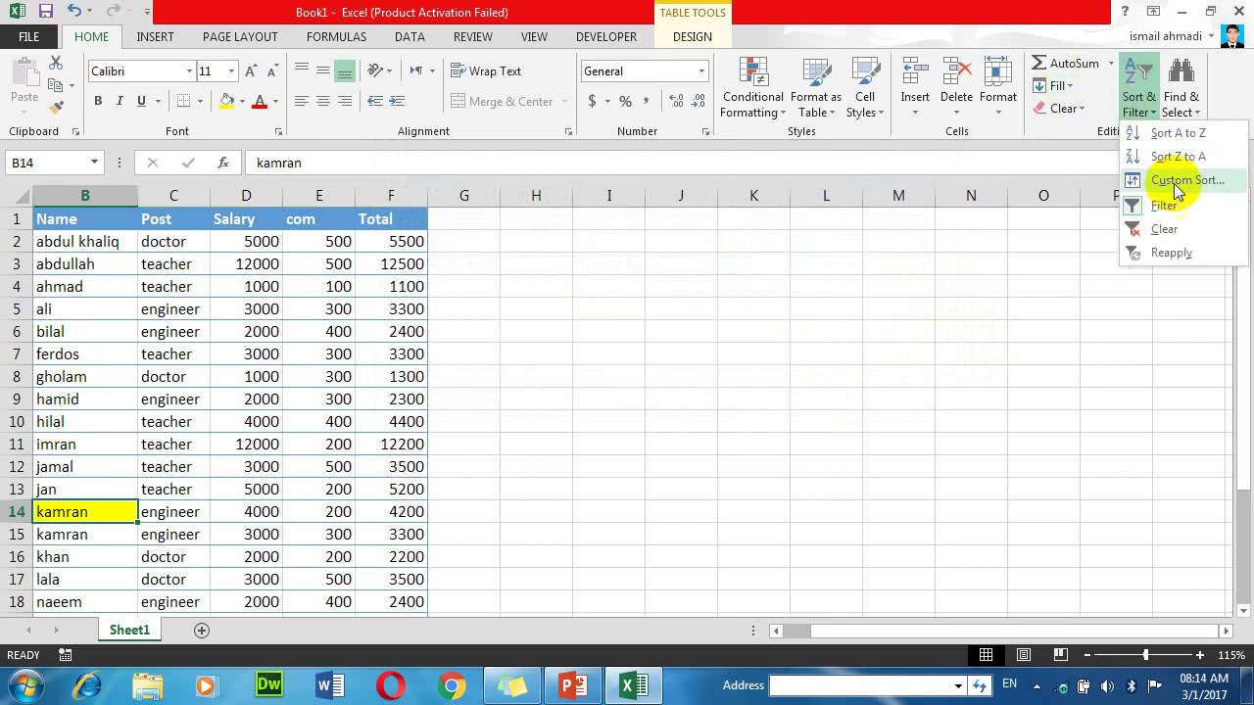
pyautogui.click(1176, 182)
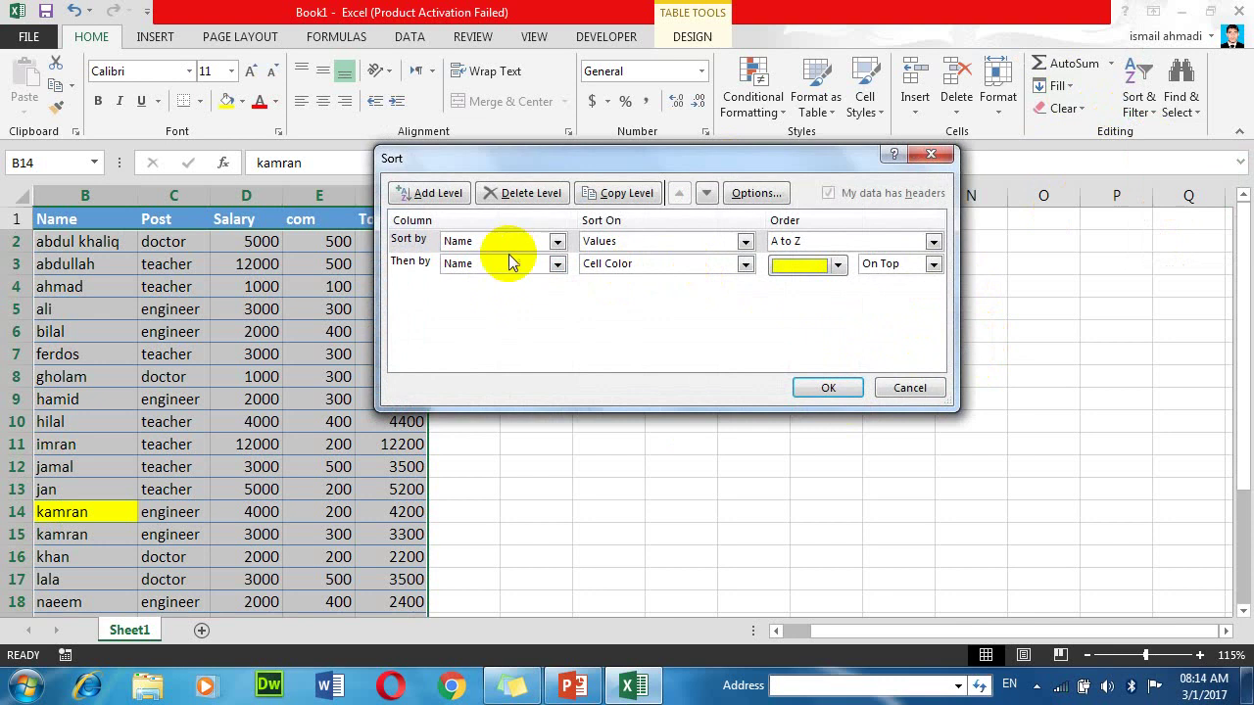
pyautogui.click(423, 271)
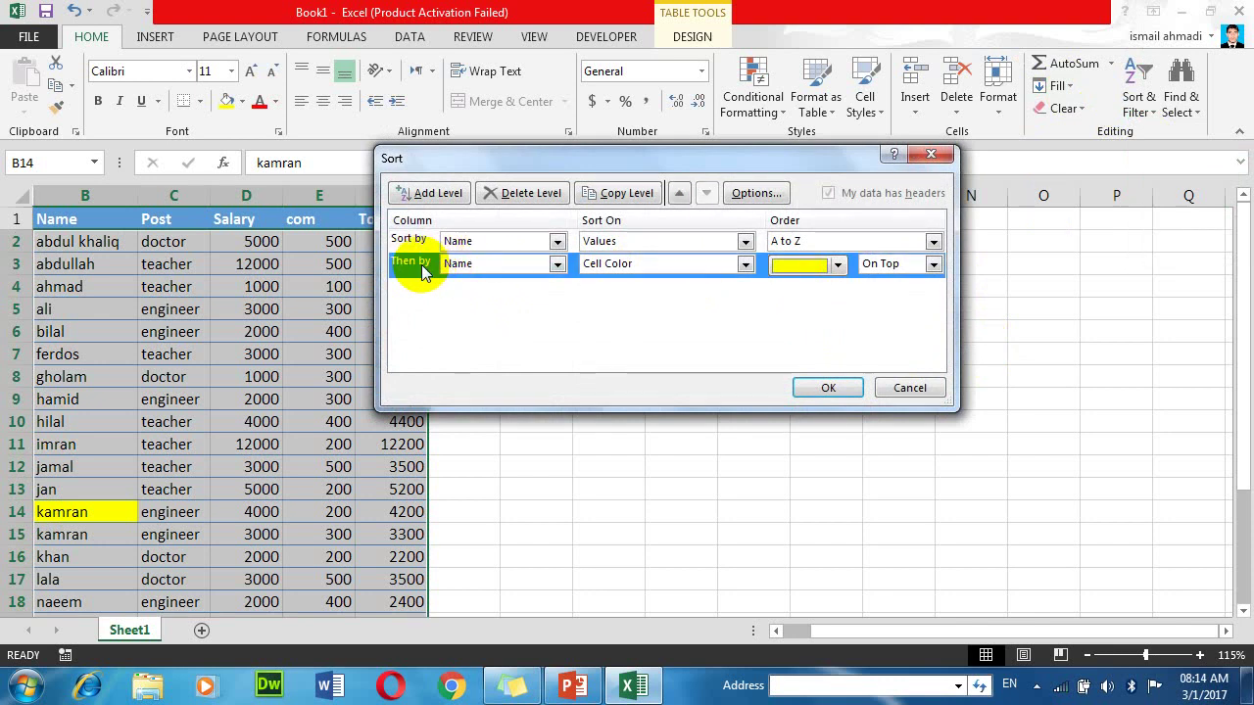
pyautogui.click(670, 201)
pyautogui.click(812, 387)
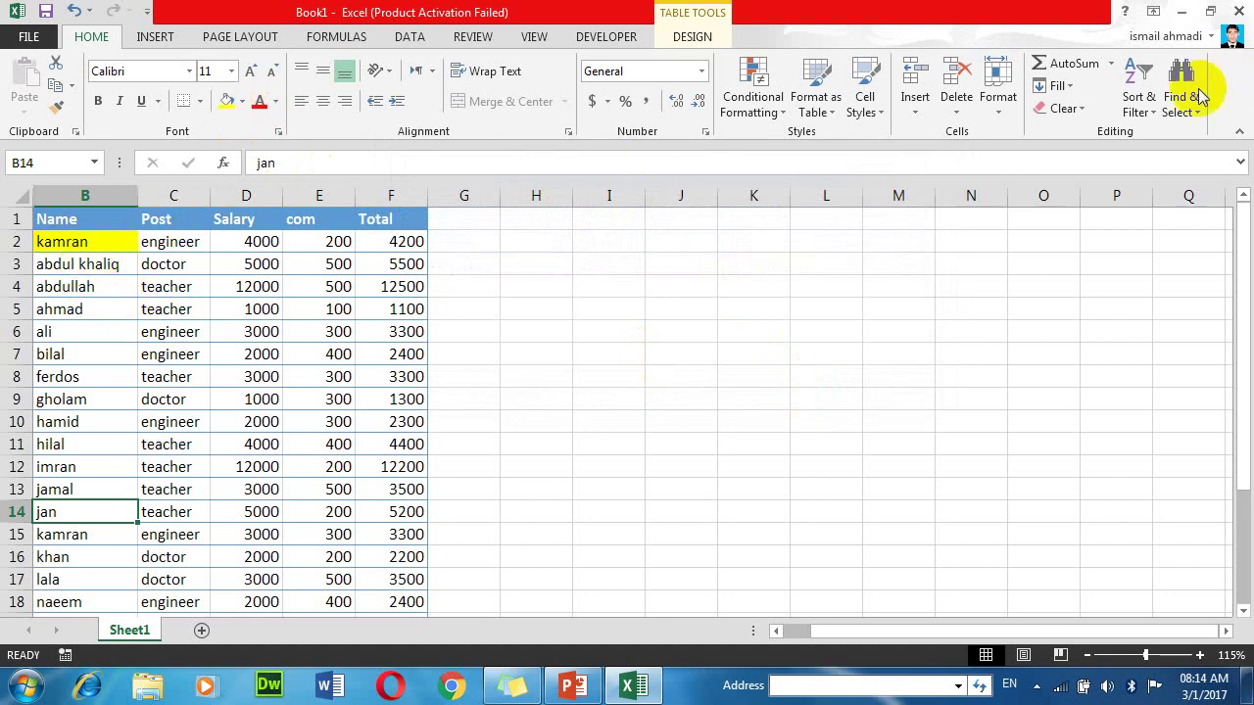
pyautogui.click(1138, 81)
pyautogui.click(1163, 180)
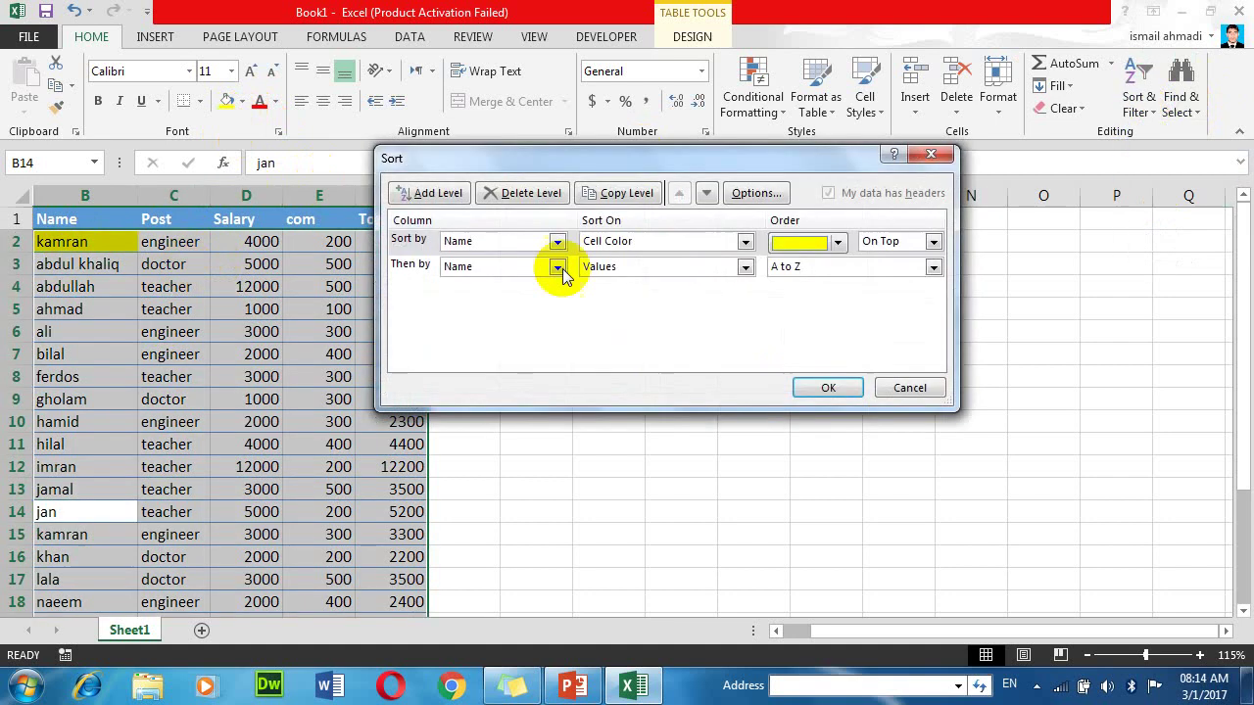
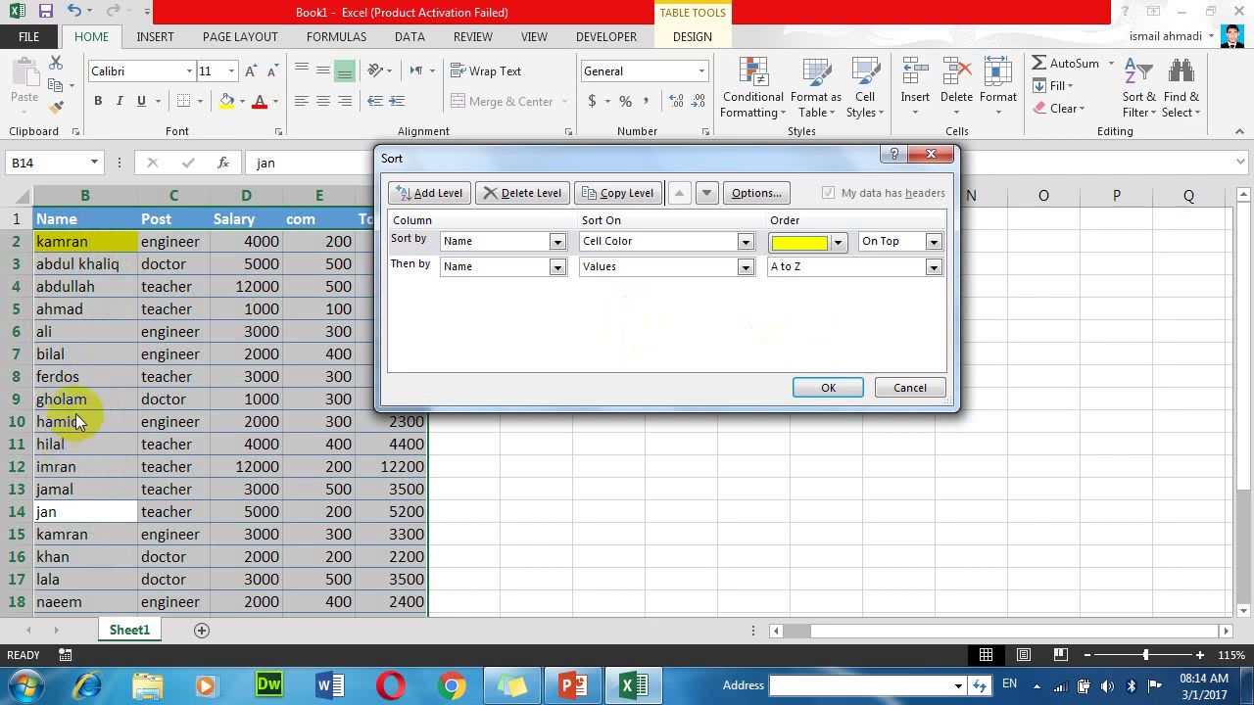
# Step: Move the Cell Color sort level below Name and re-sort the table A to Z by Name
pyautogui.click(411, 240)
pyautogui.click(706, 193)
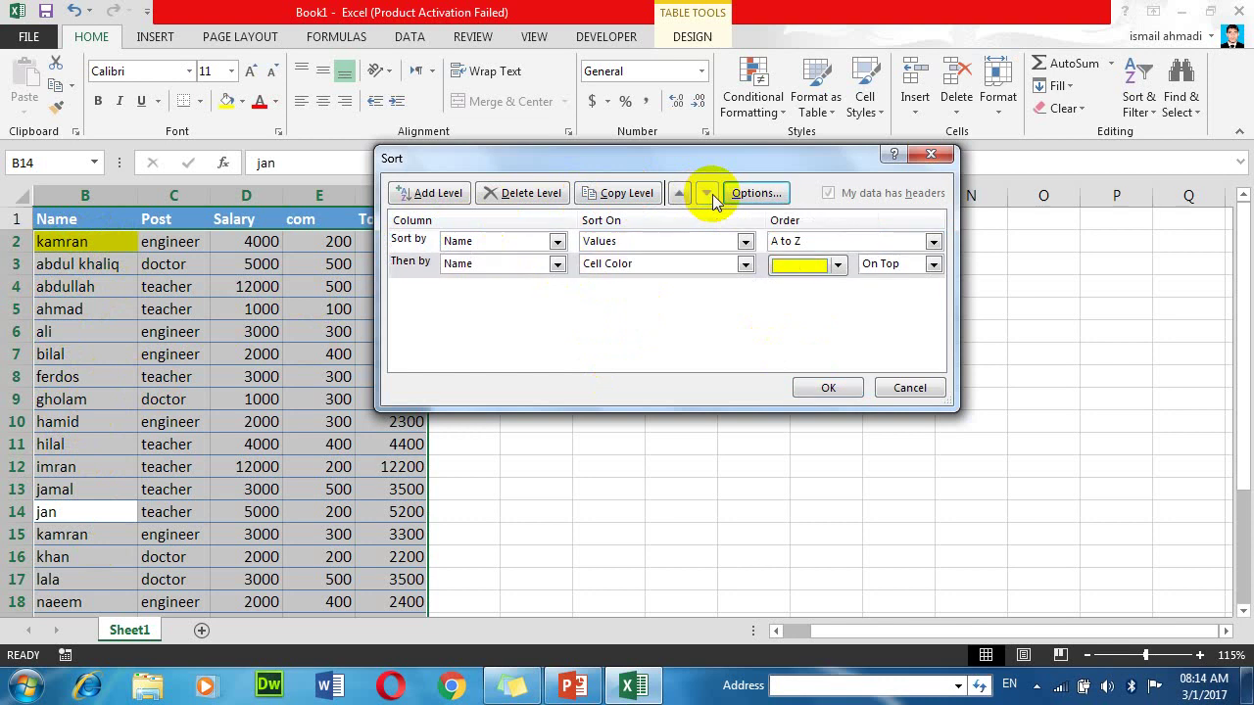
pyautogui.click(831, 388)
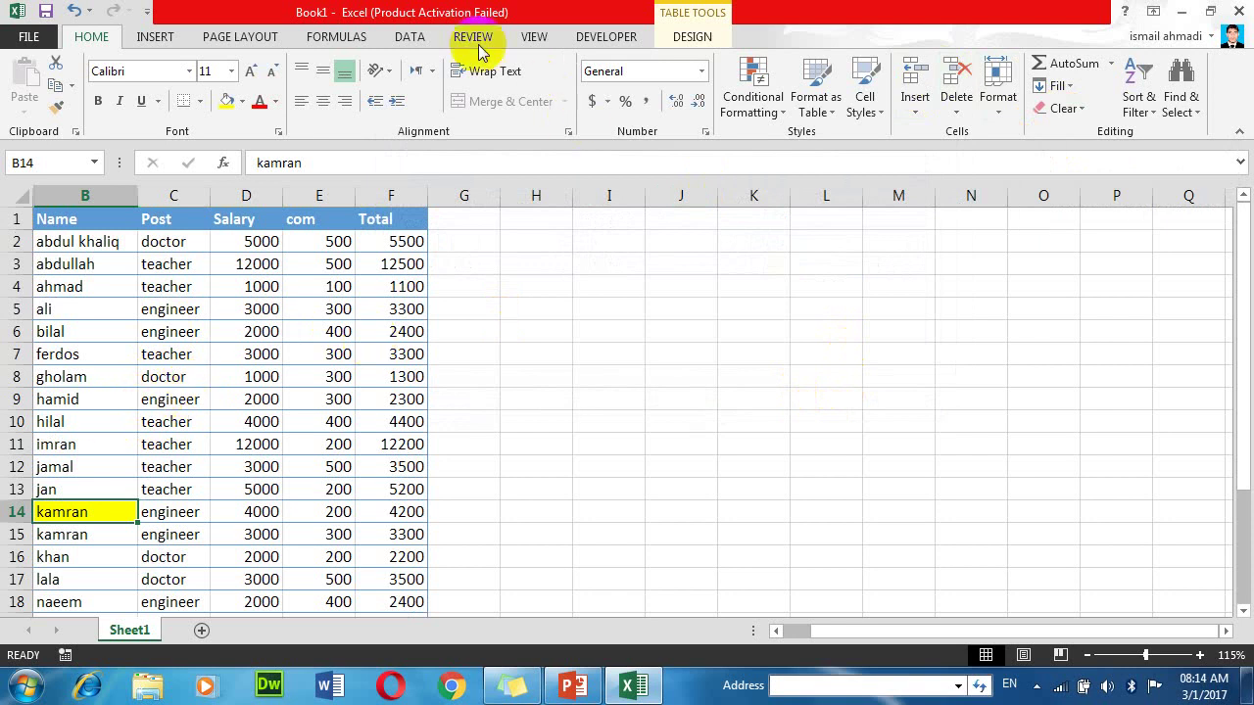
pyautogui.click(1058, 109)
# Step: Clear kamran's yellow fill and fill ali's name cell B5 yellow
pyautogui.click(1102, 157)
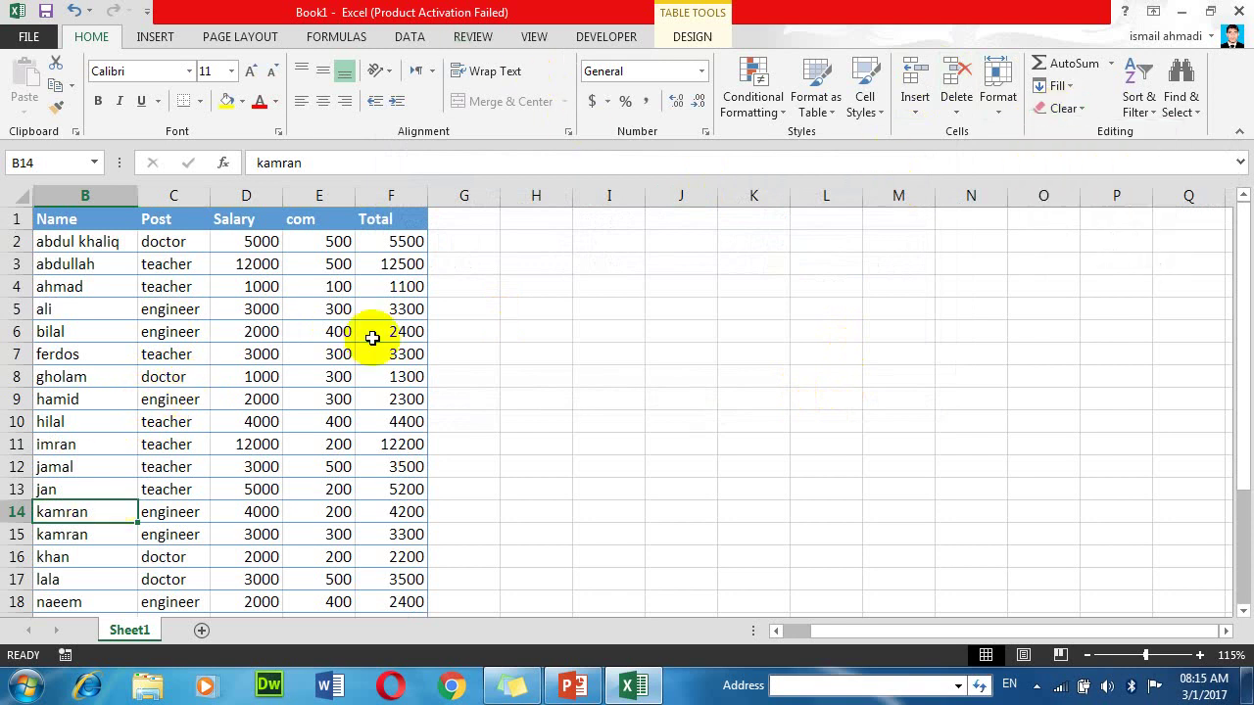
pyautogui.click(72, 309)
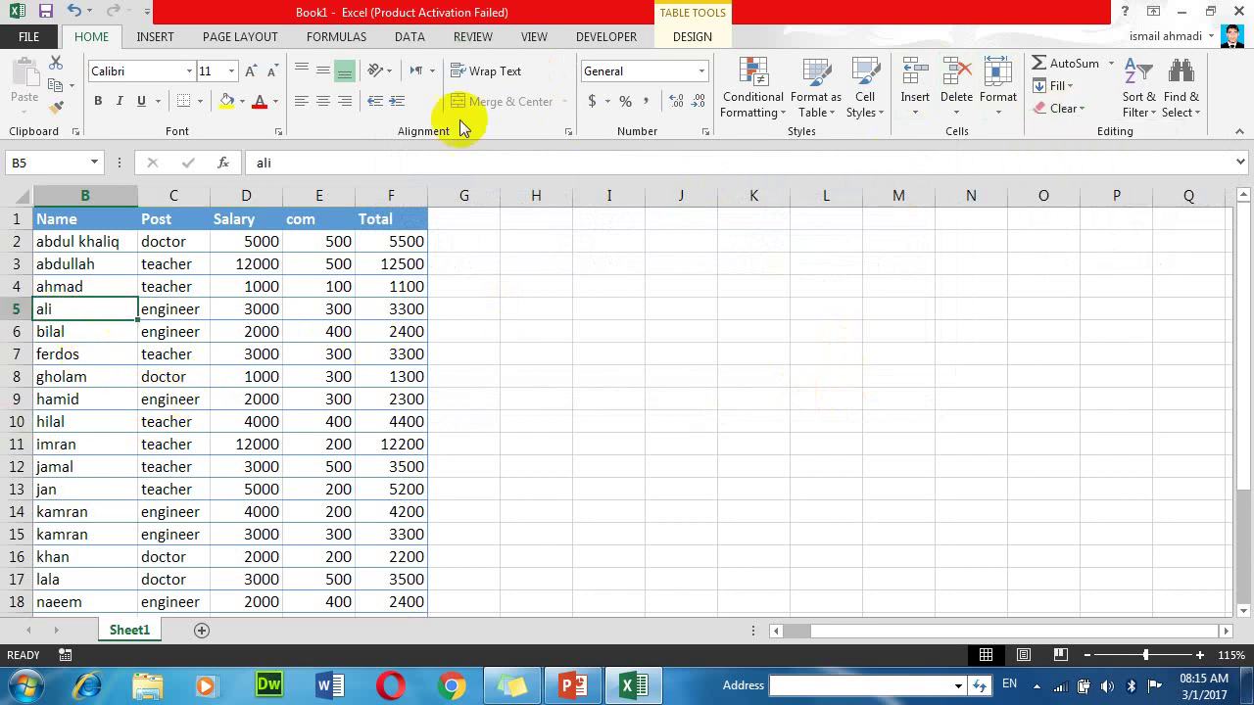
pyautogui.click(227, 101)
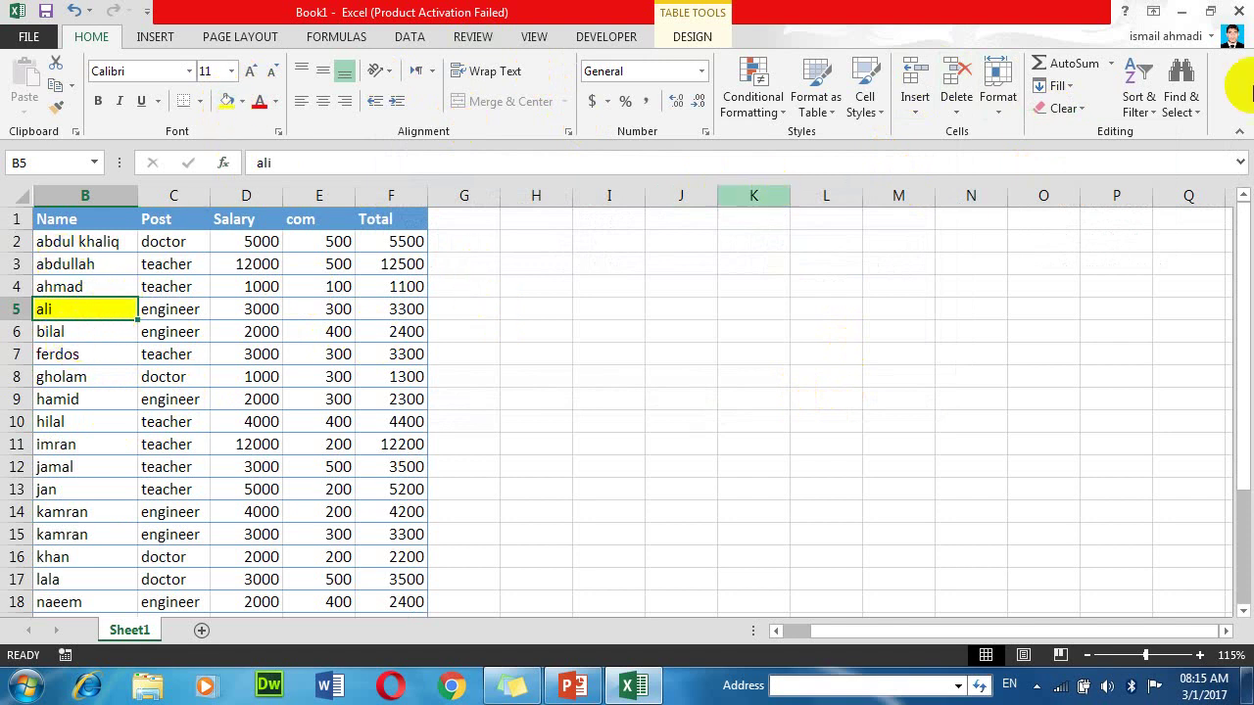
# Step: Custom-sort with the Cell Color level first so yellow ali moves to the top
pyautogui.click(1136, 100)
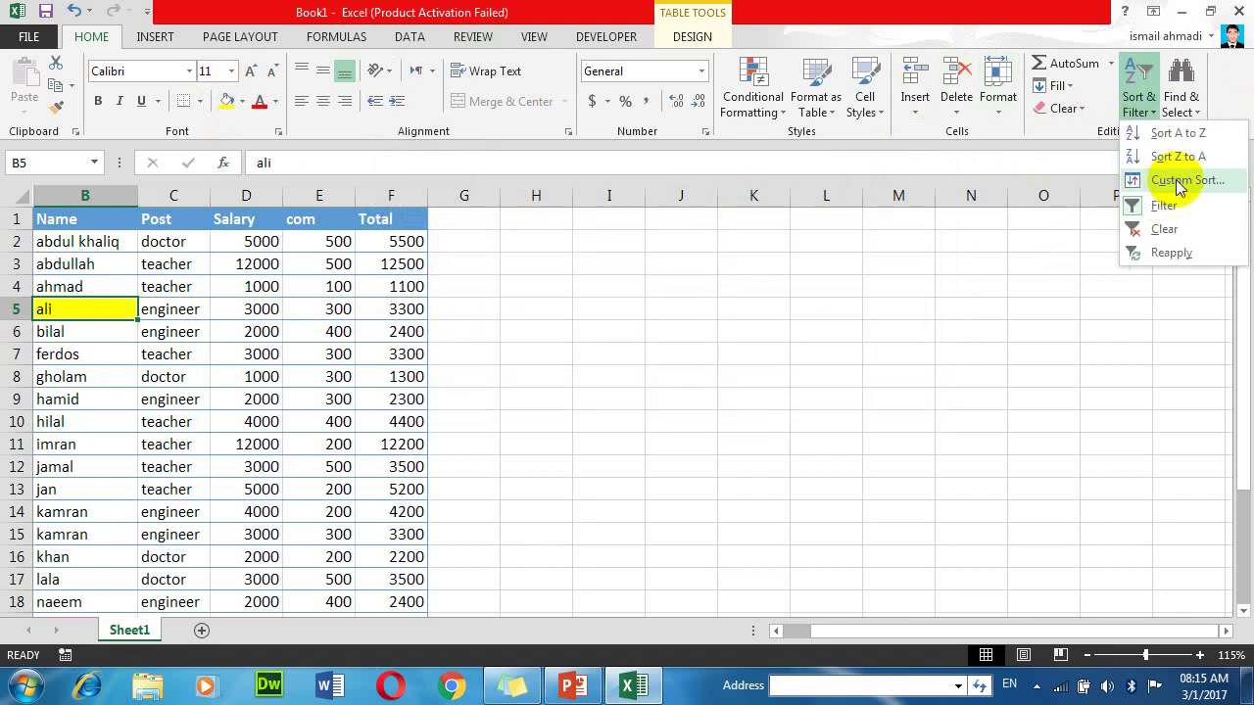
pyautogui.click(1180, 183)
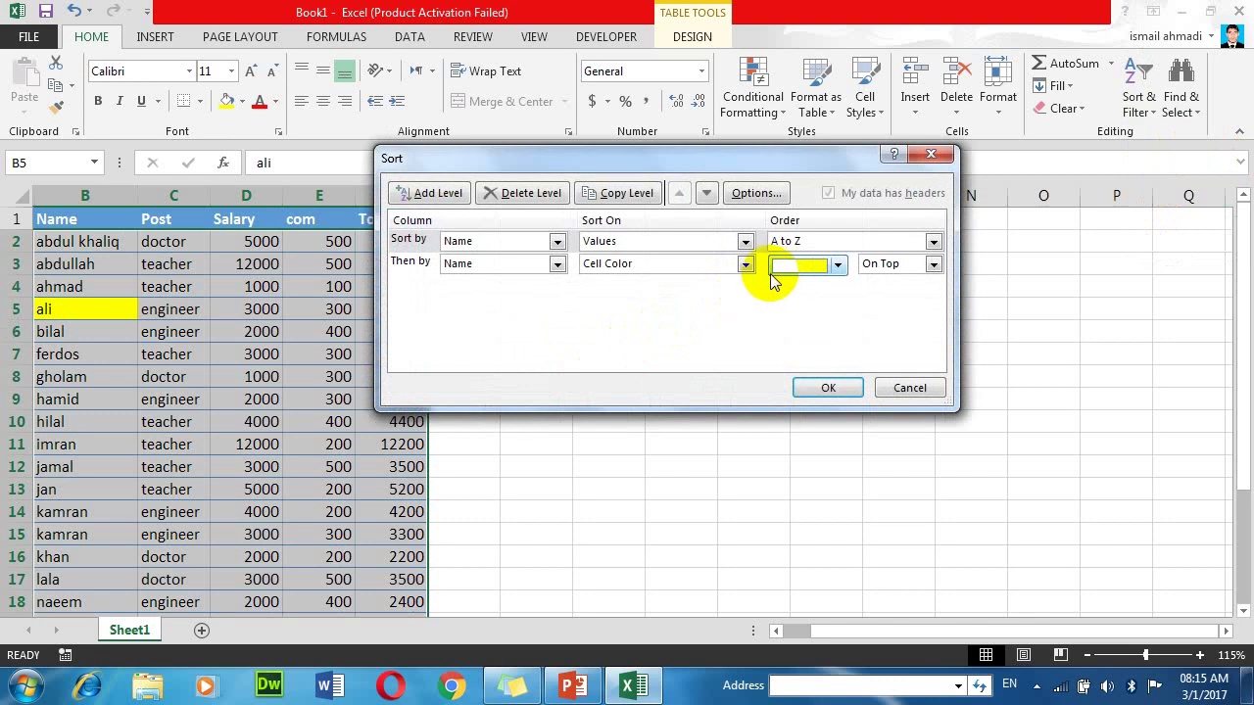
pyautogui.click(837, 265)
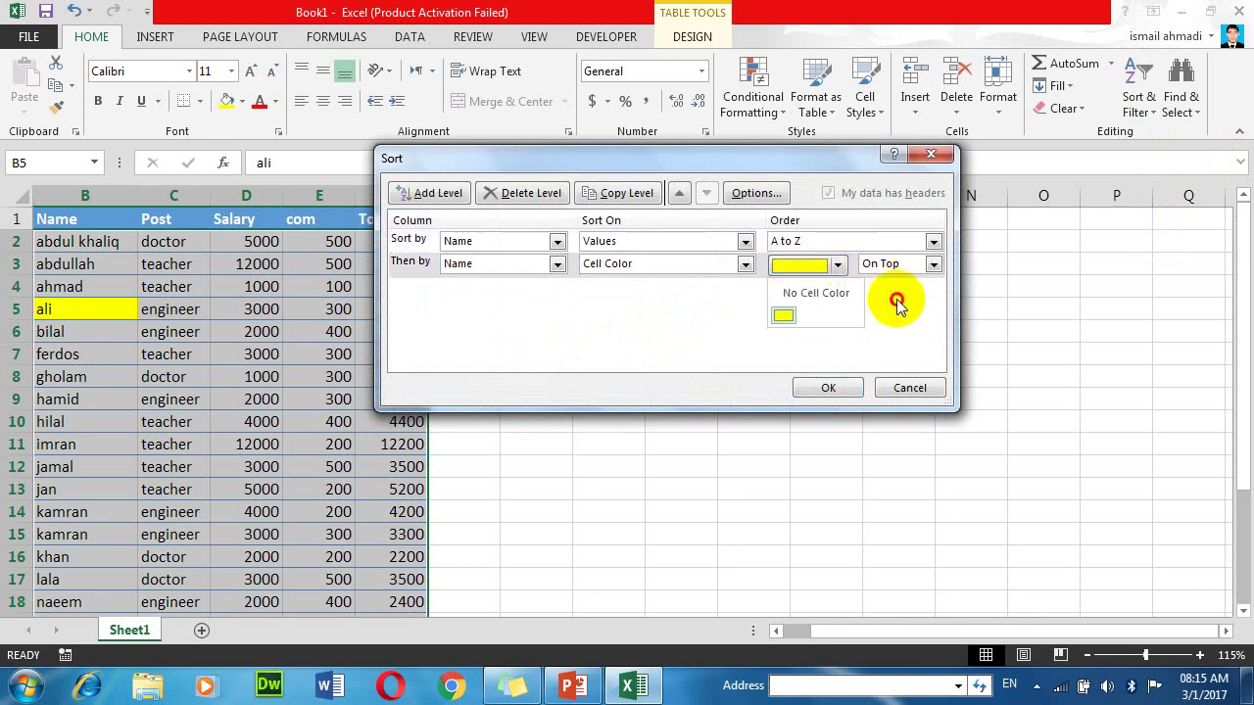
pyautogui.click(897, 304)
pyautogui.click(744, 263)
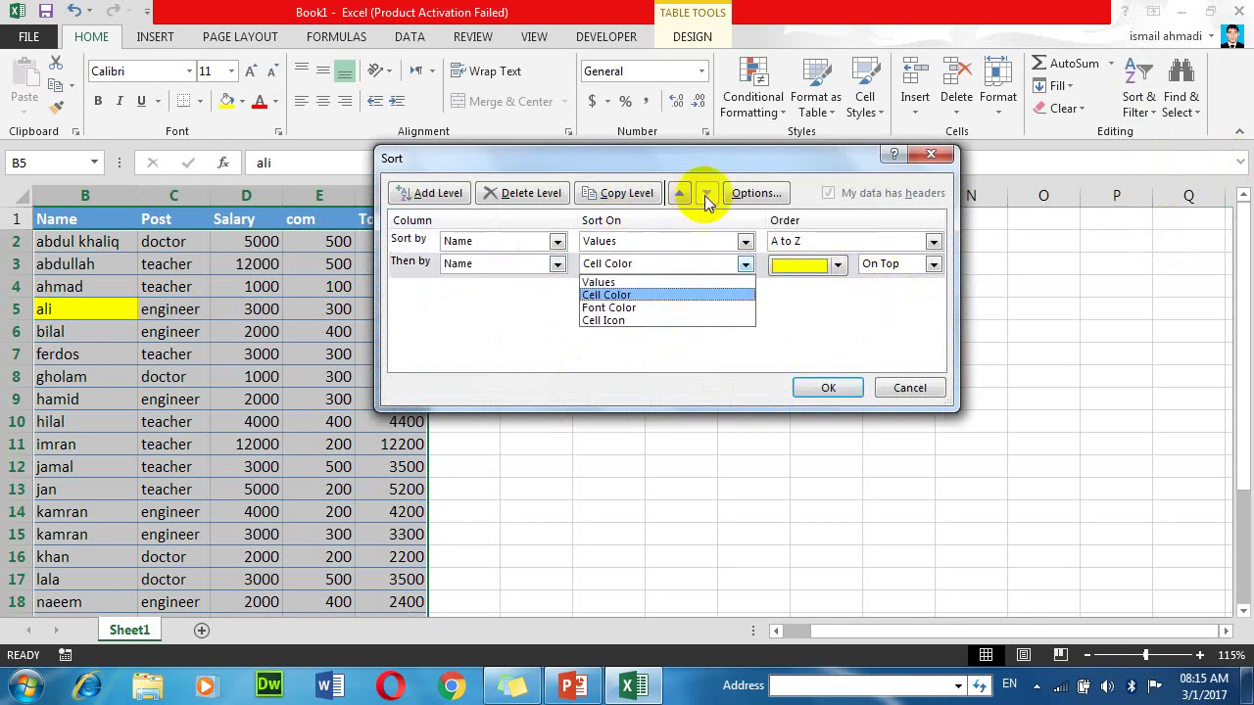
pyautogui.click(678, 196)
pyautogui.click(678, 196)
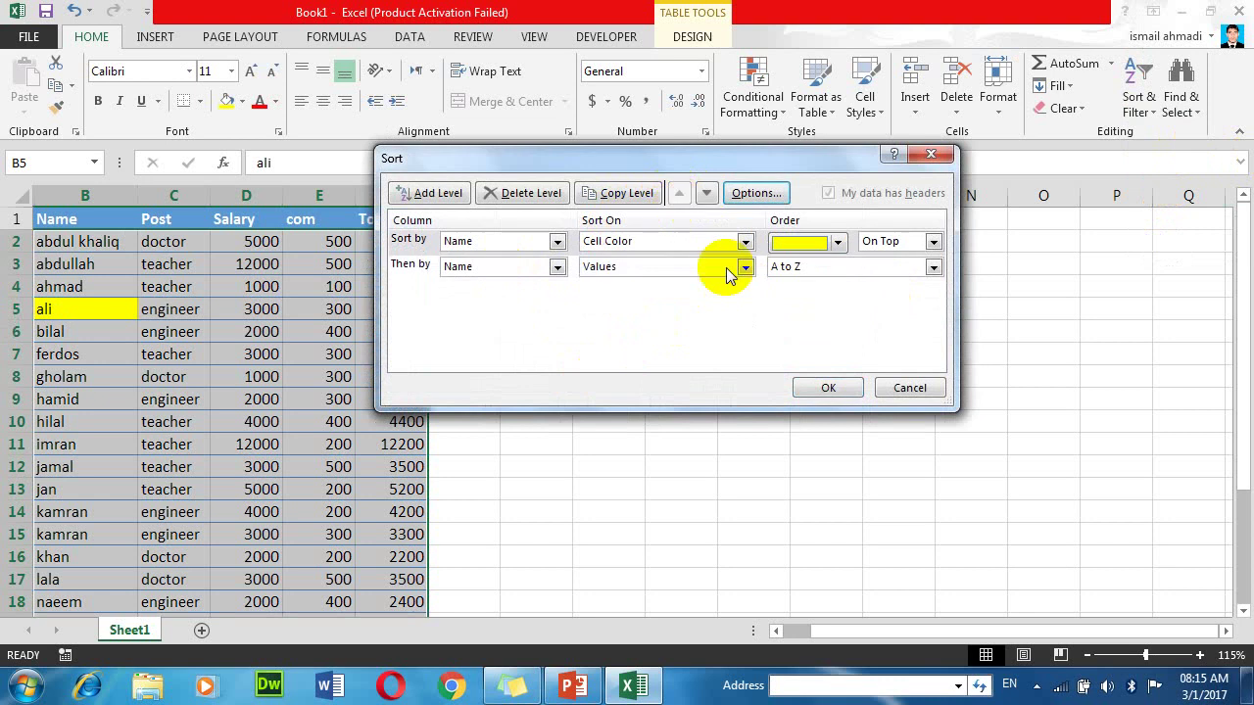
pyautogui.click(827, 389)
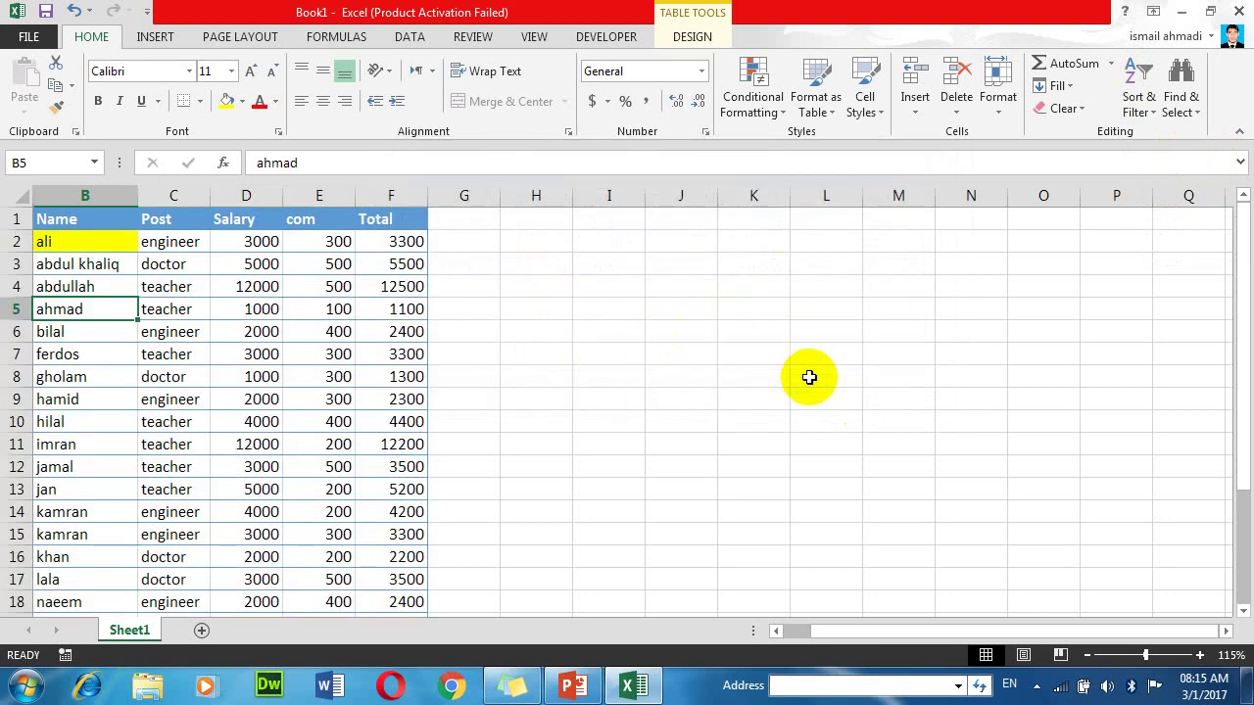
# Step: Re-sort with the Cell Color level placed after the Name level
pyautogui.click(1073, 109)
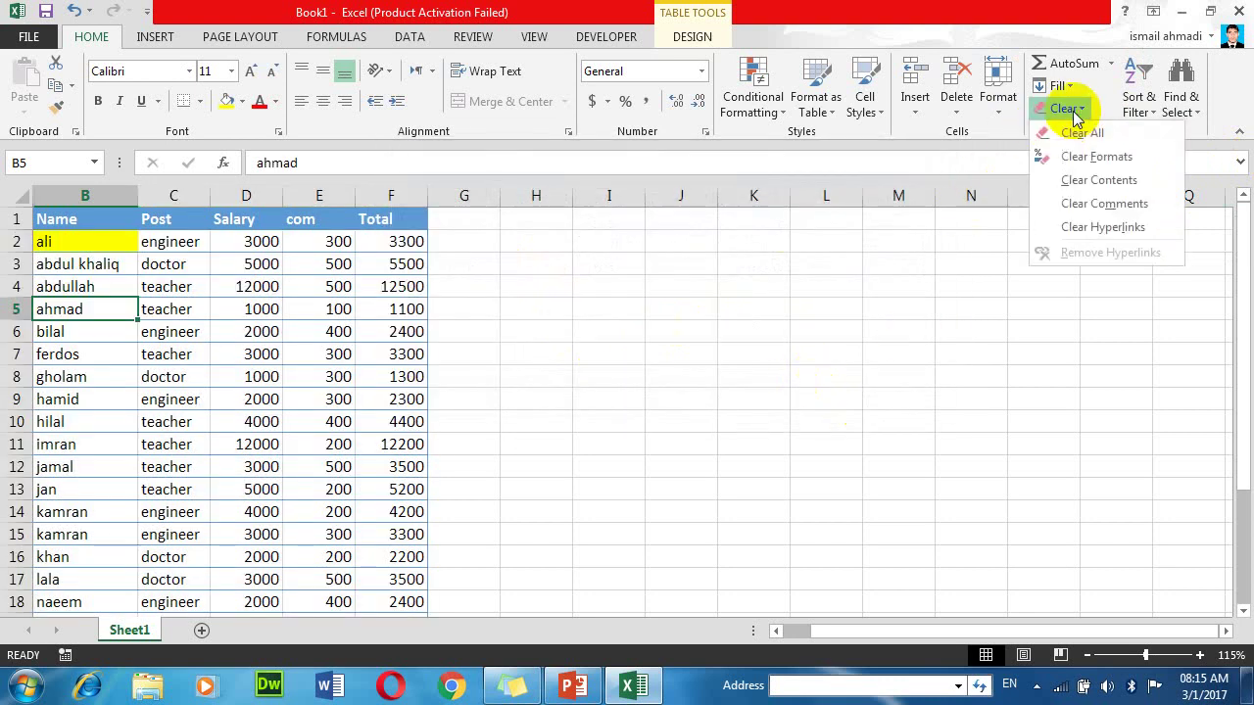
pyautogui.click(1138, 103)
pyautogui.click(1168, 181)
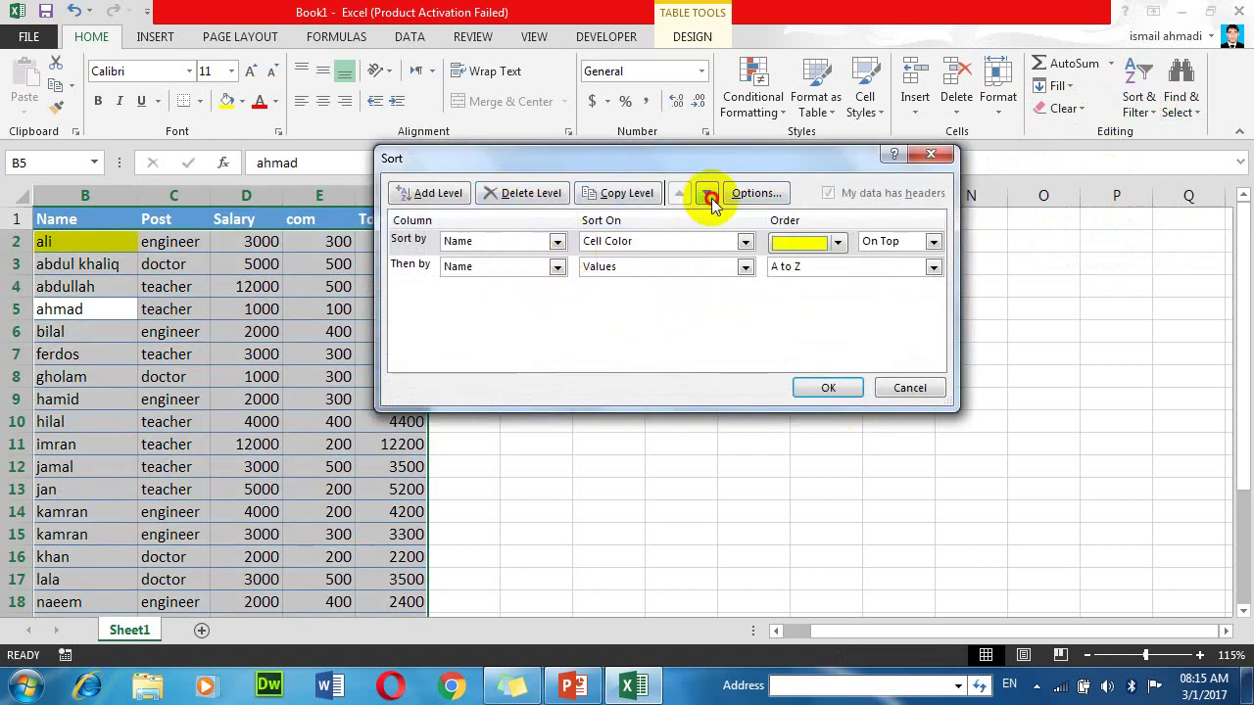
pyautogui.click(707, 193)
pyautogui.click(821, 388)
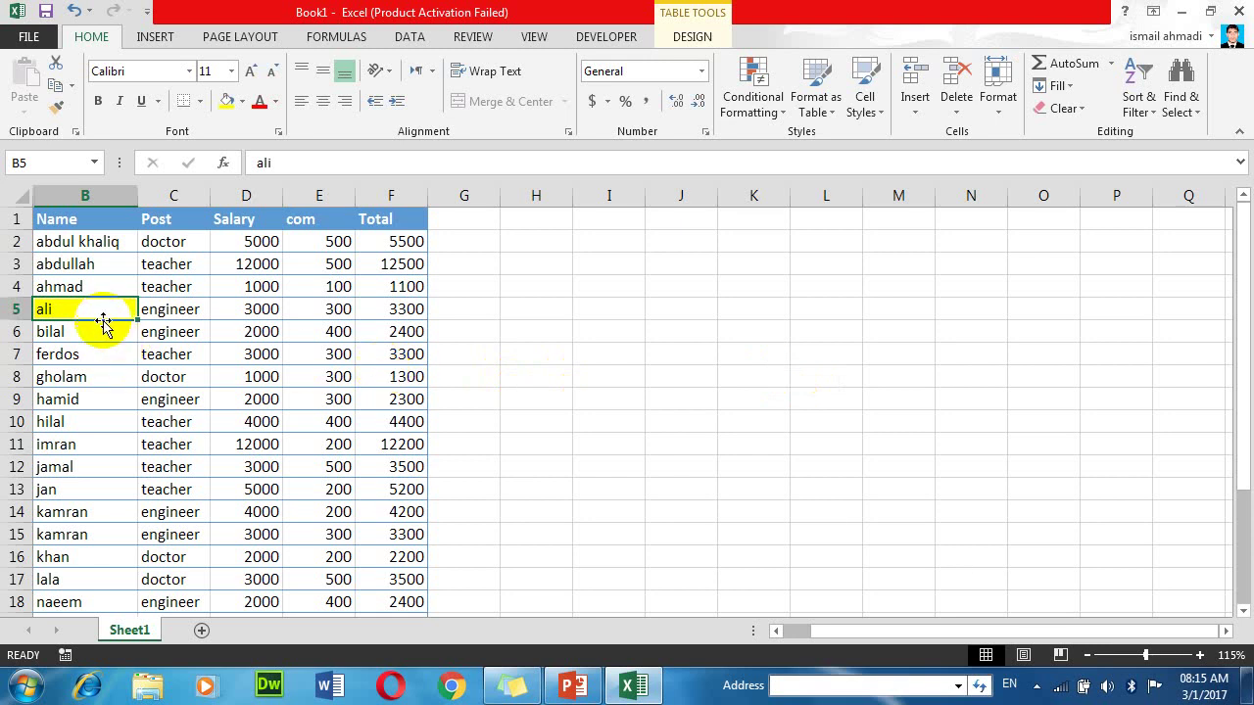
# Step: Delete the second sort level, keep Name sorted on values, and cancel the Sort dialog
pyautogui.click(1129, 111)
pyautogui.click(1180, 181)
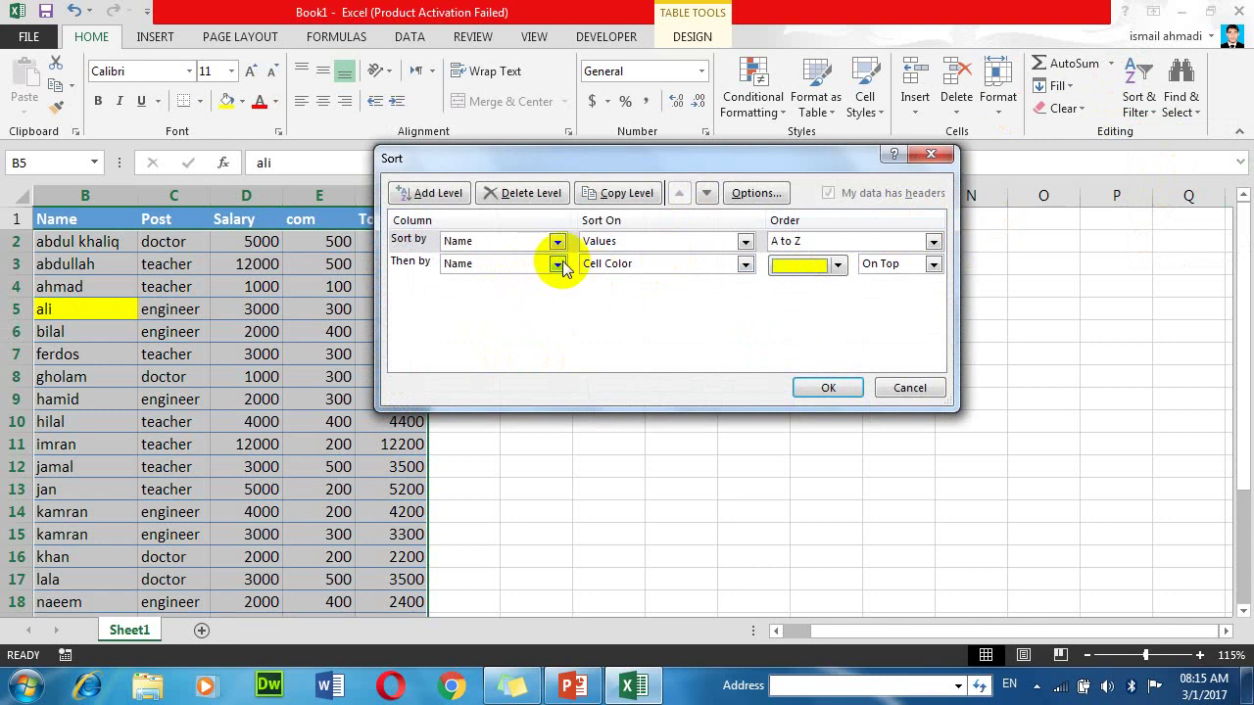
pyautogui.click(416, 261)
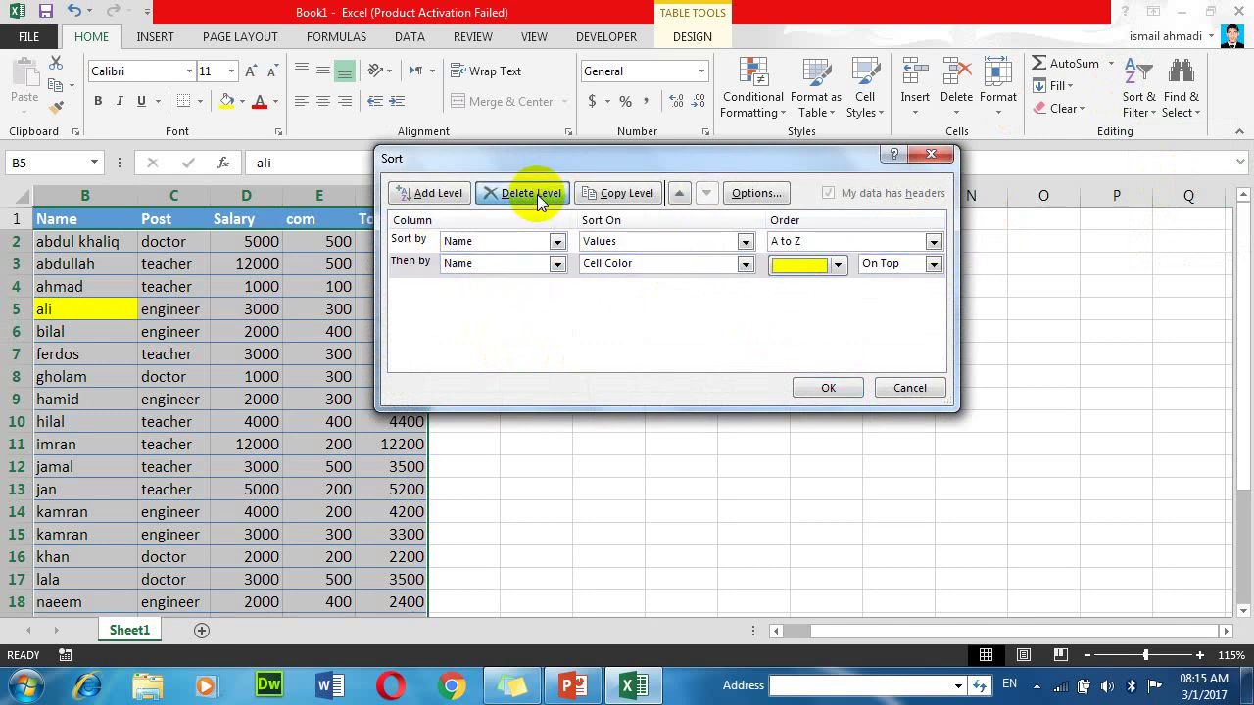
pyautogui.click(536, 194)
pyautogui.click(646, 245)
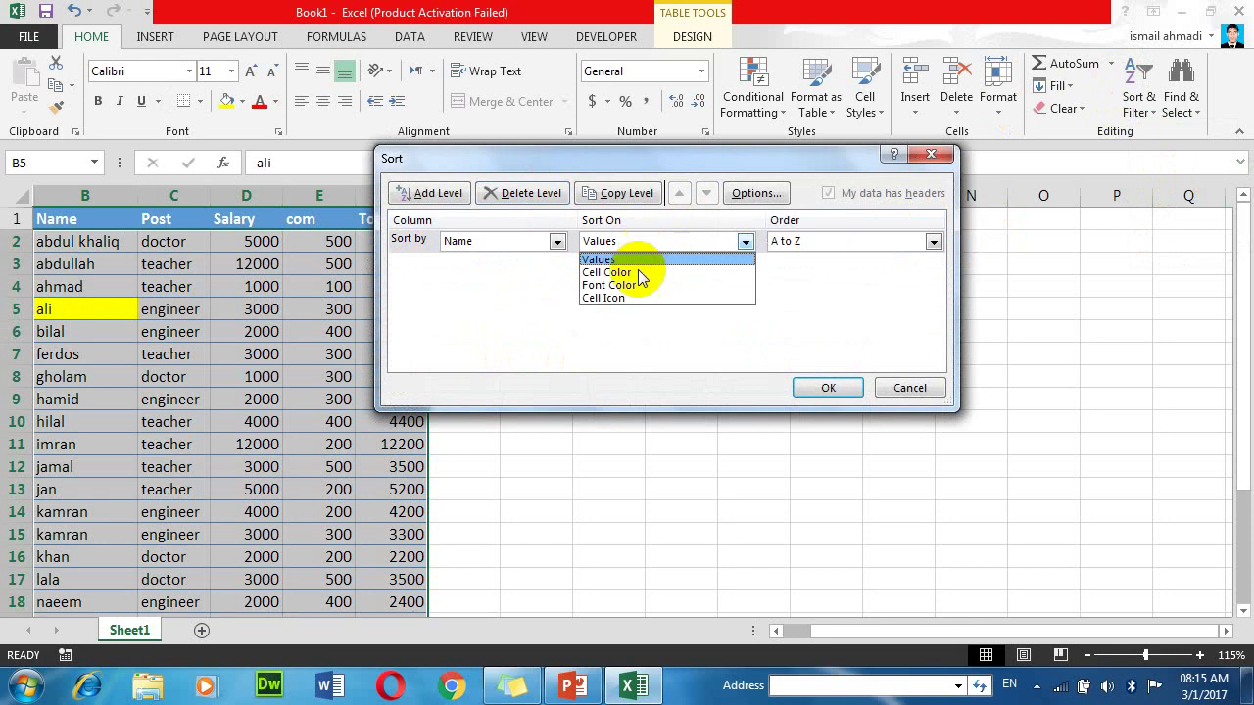
pyautogui.click(910, 389)
pyautogui.click(910, 389)
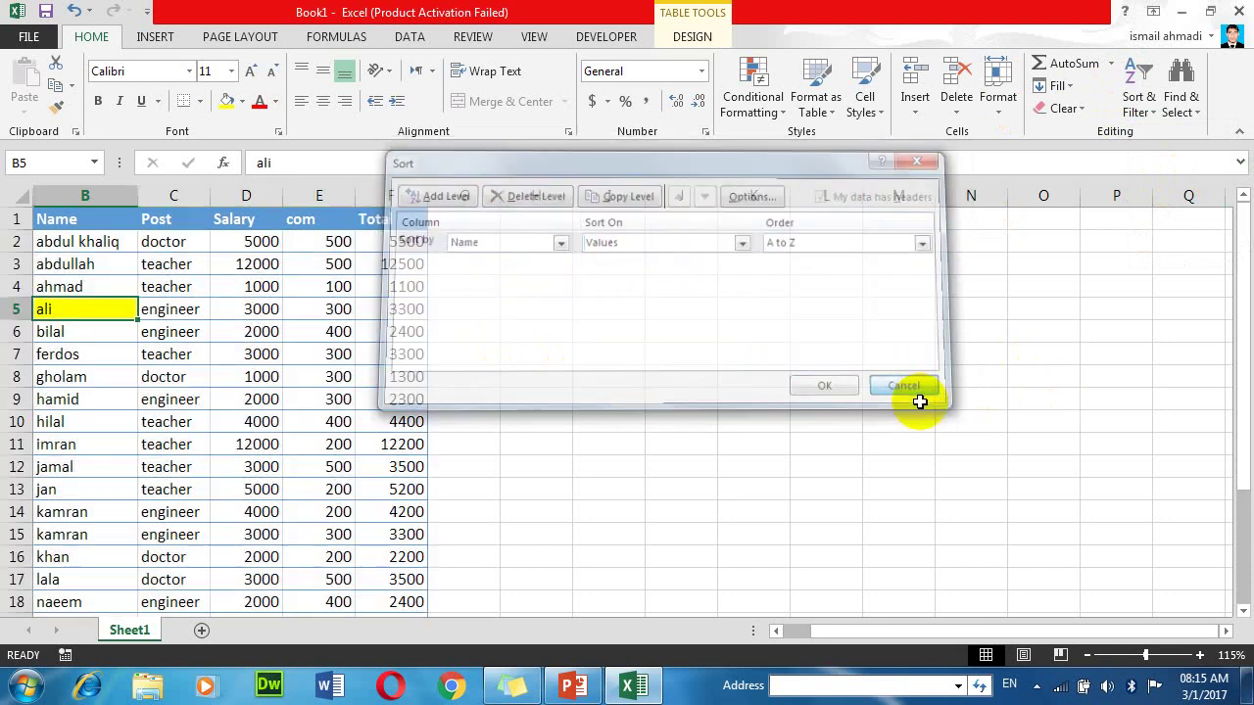
# Step: Make jan's name in B13 and lala's name in B17 red
pyautogui.click(76, 496)
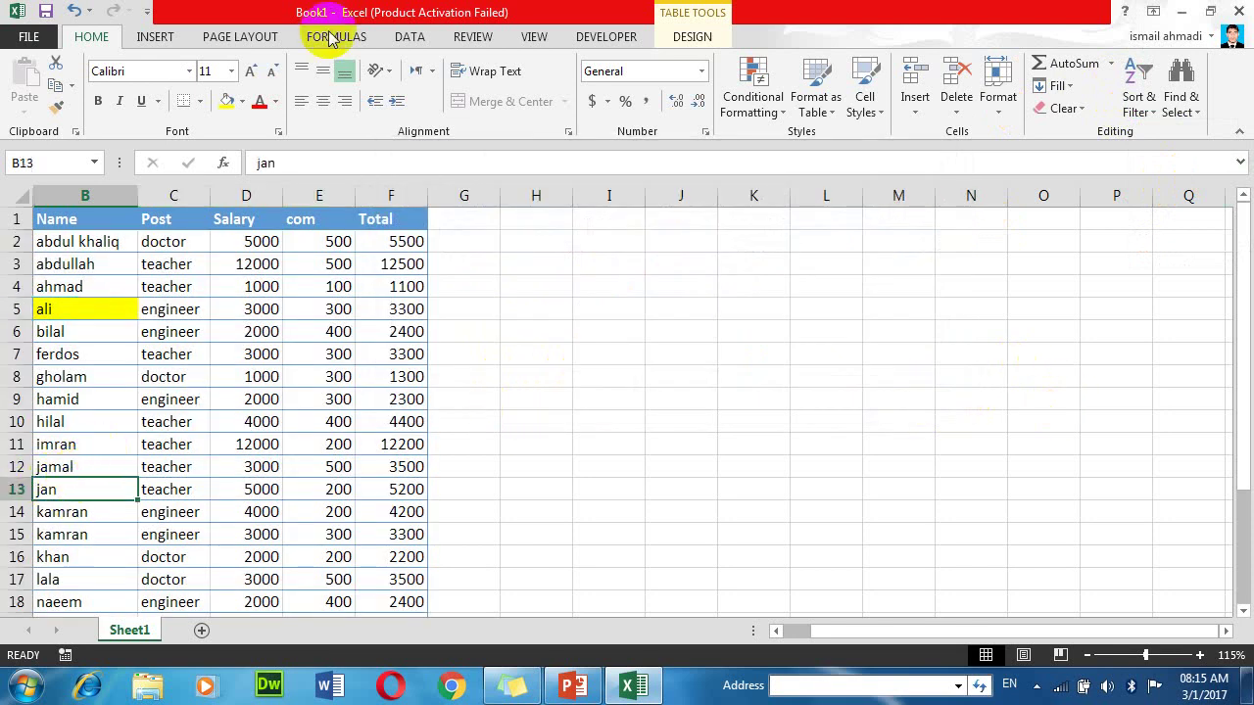
pyautogui.click(260, 105)
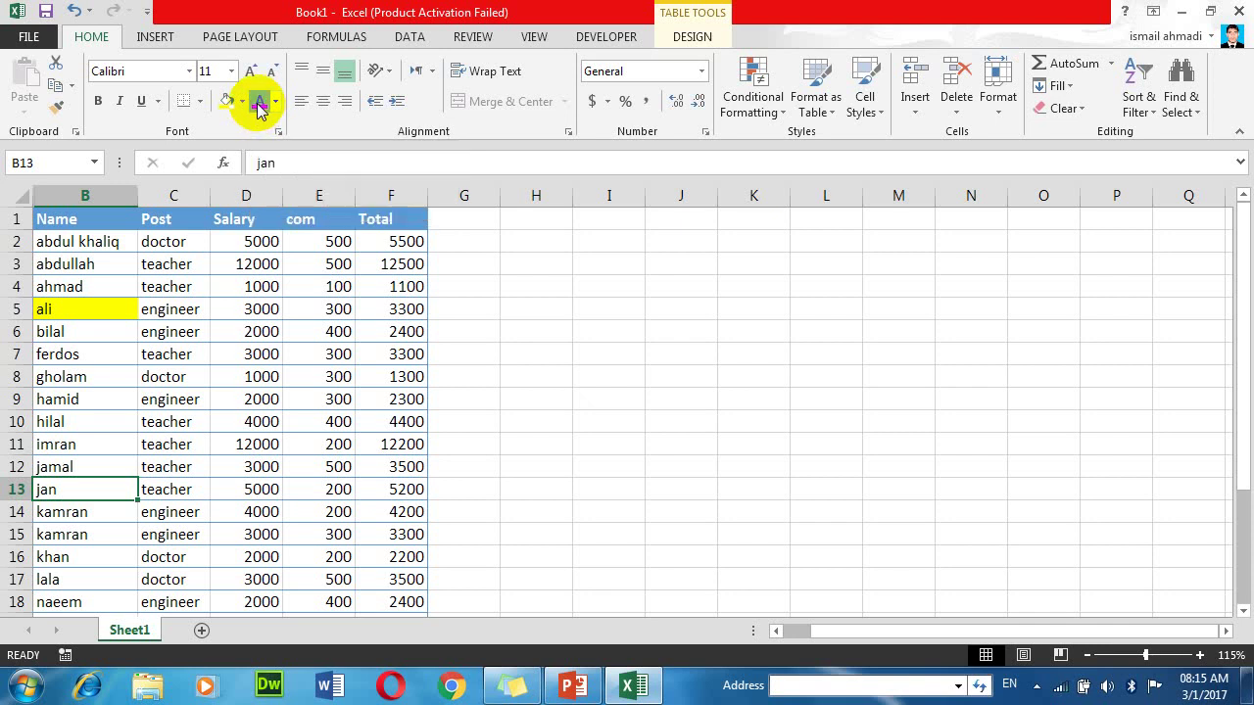
pyautogui.click(77, 578)
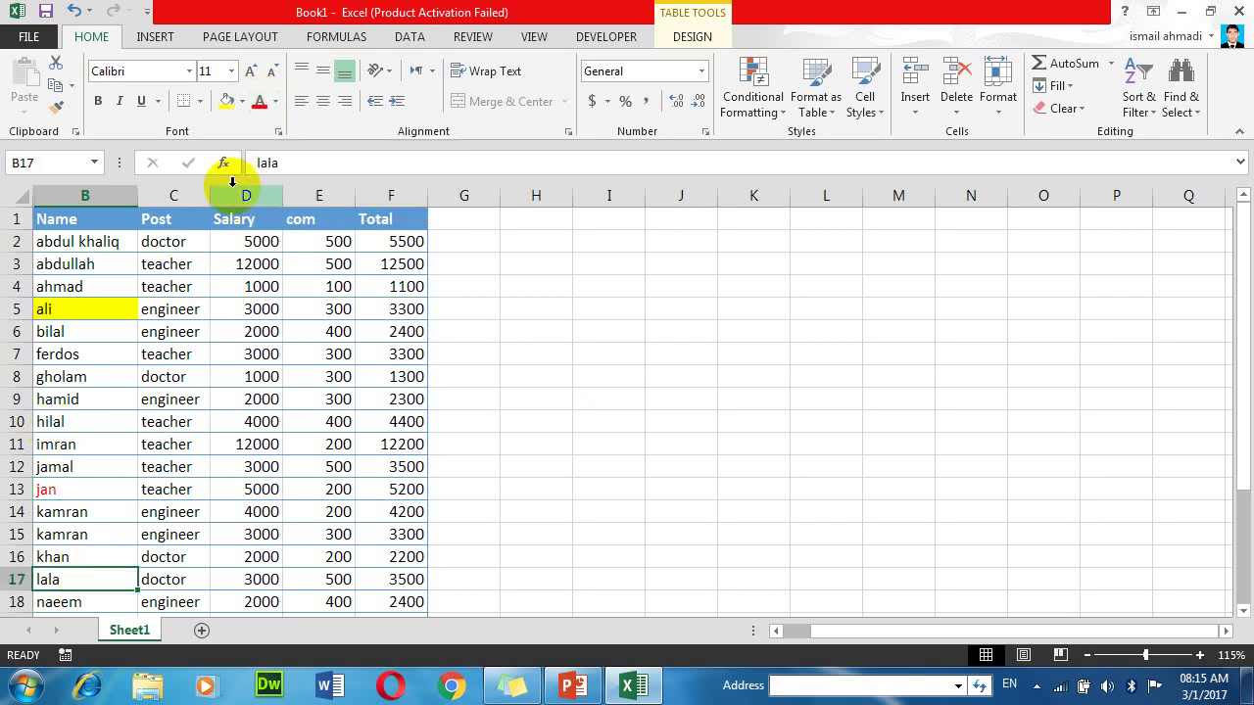
pyautogui.click(260, 102)
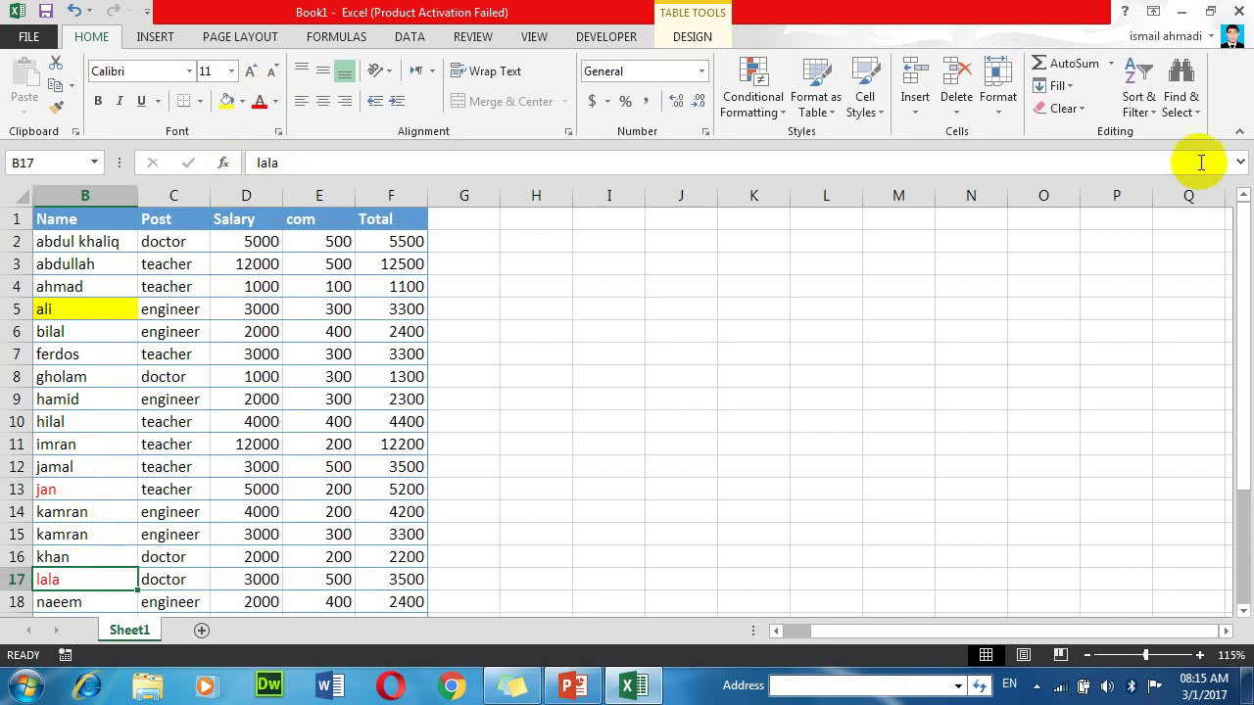
# Step: In Custom Sort, delete the second sort level
pyautogui.click(1138, 104)
pyautogui.click(1181, 180)
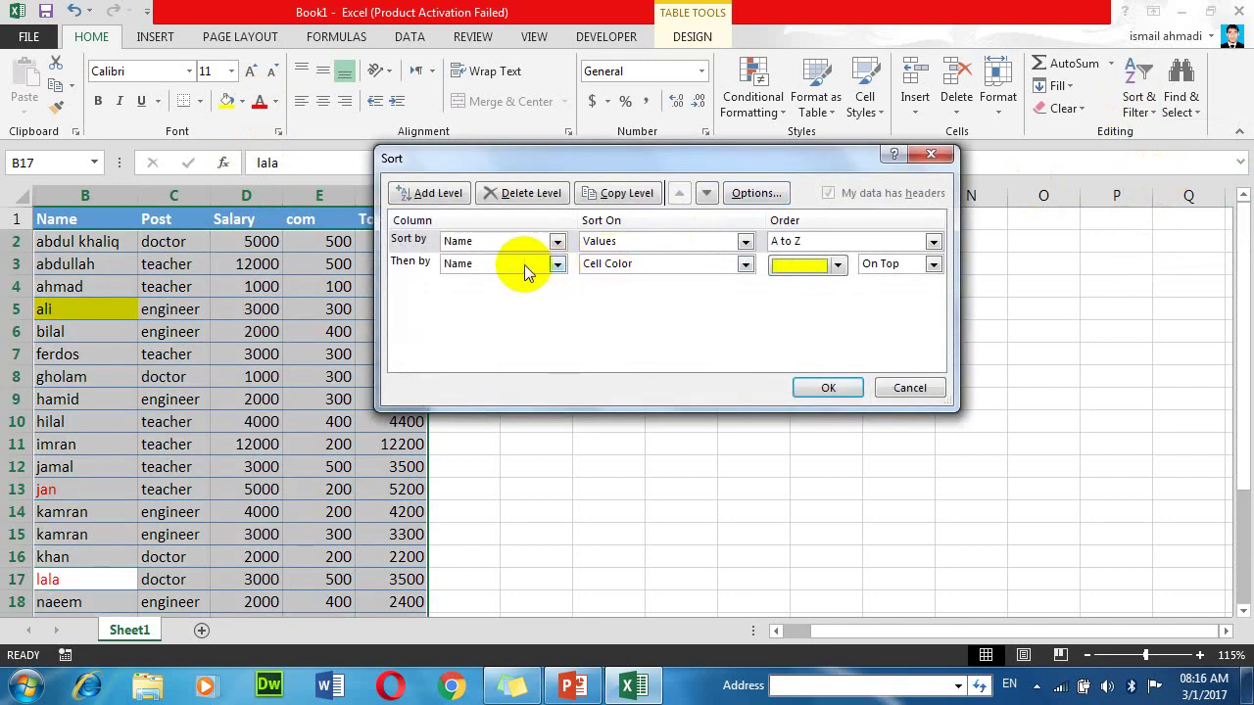
pyautogui.click(524, 265)
pyautogui.click(551, 193)
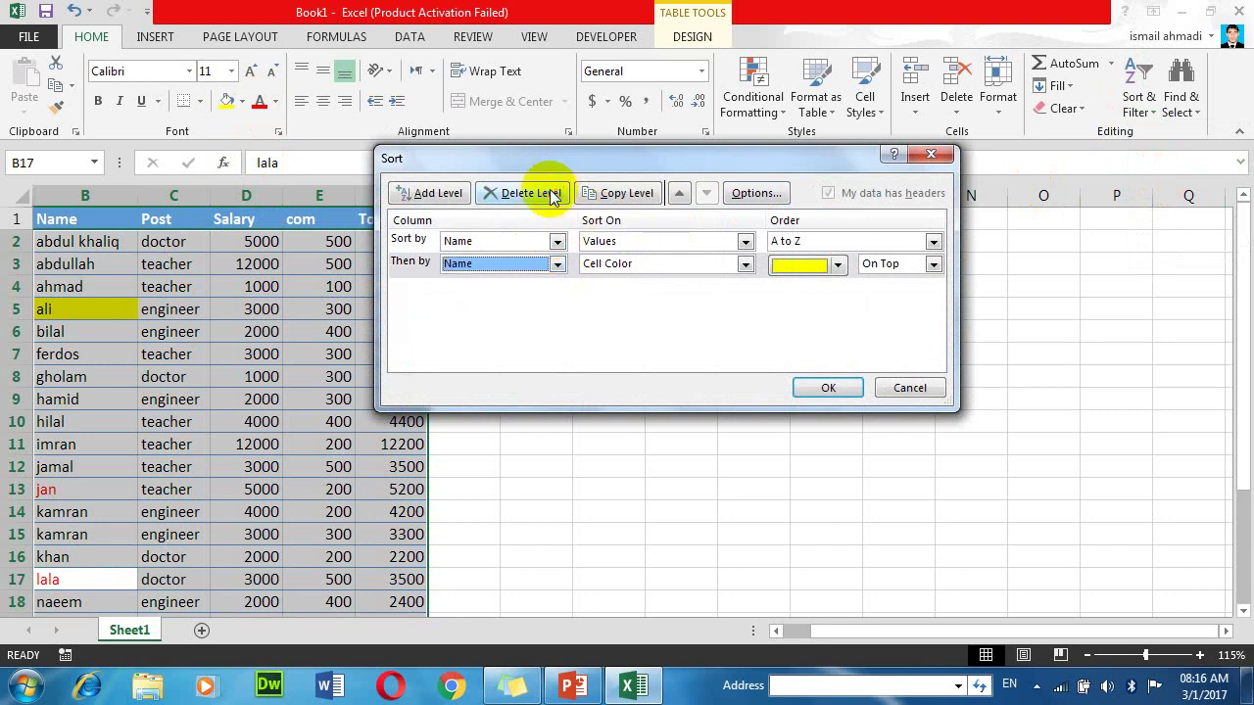
pyautogui.click(536, 193)
pyautogui.click(744, 242)
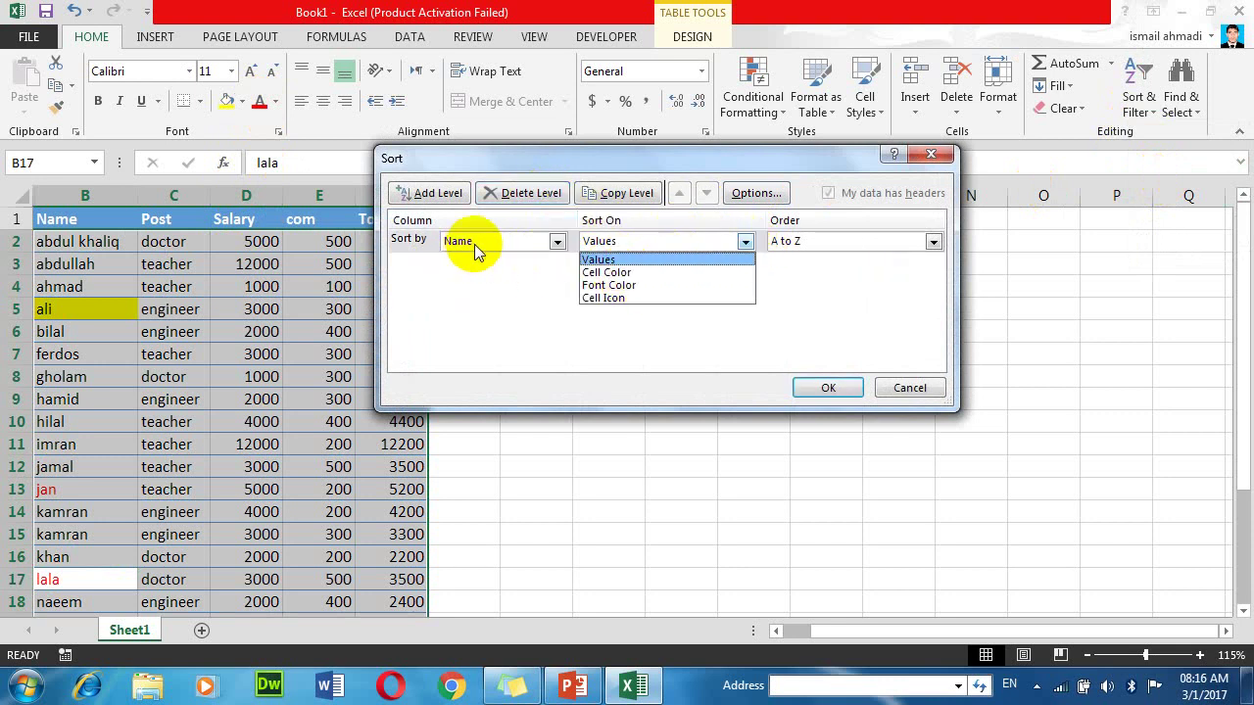
pyautogui.click(555, 245)
# Step: Sort by Name on Font Color with red On Top
pyautogui.click(556, 242)
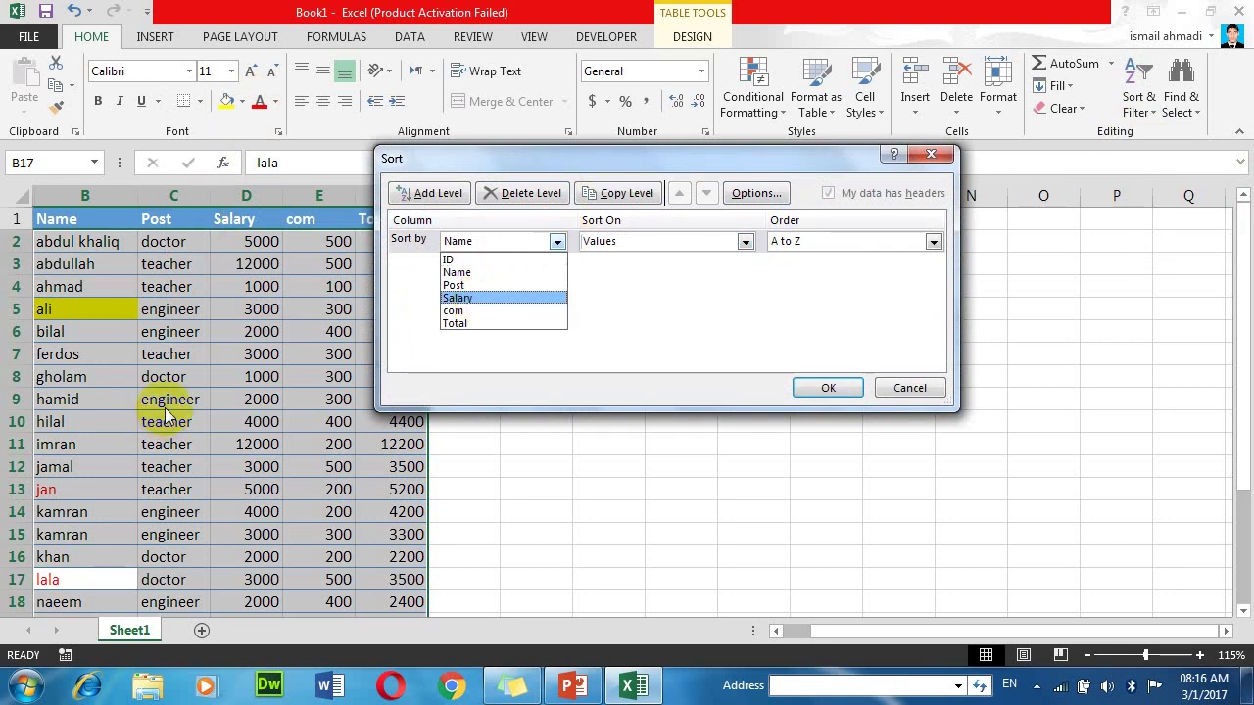
pyautogui.click(476, 272)
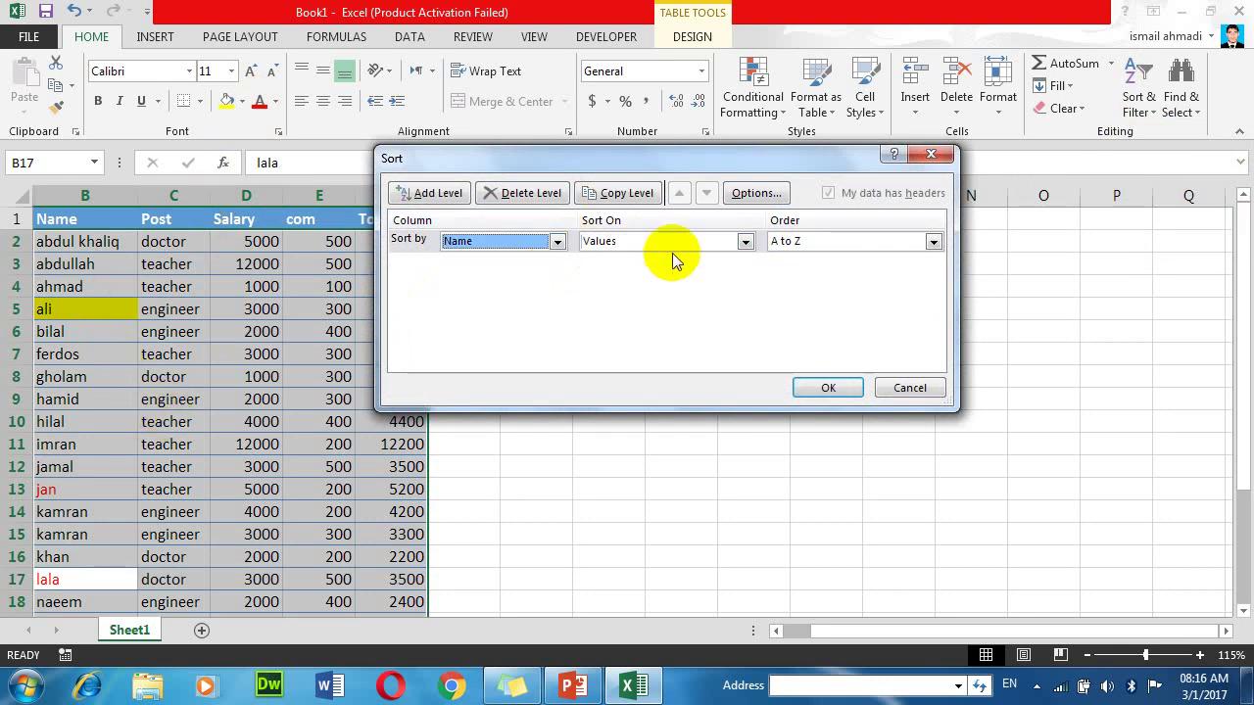
pyautogui.click(670, 245)
pyautogui.click(609, 285)
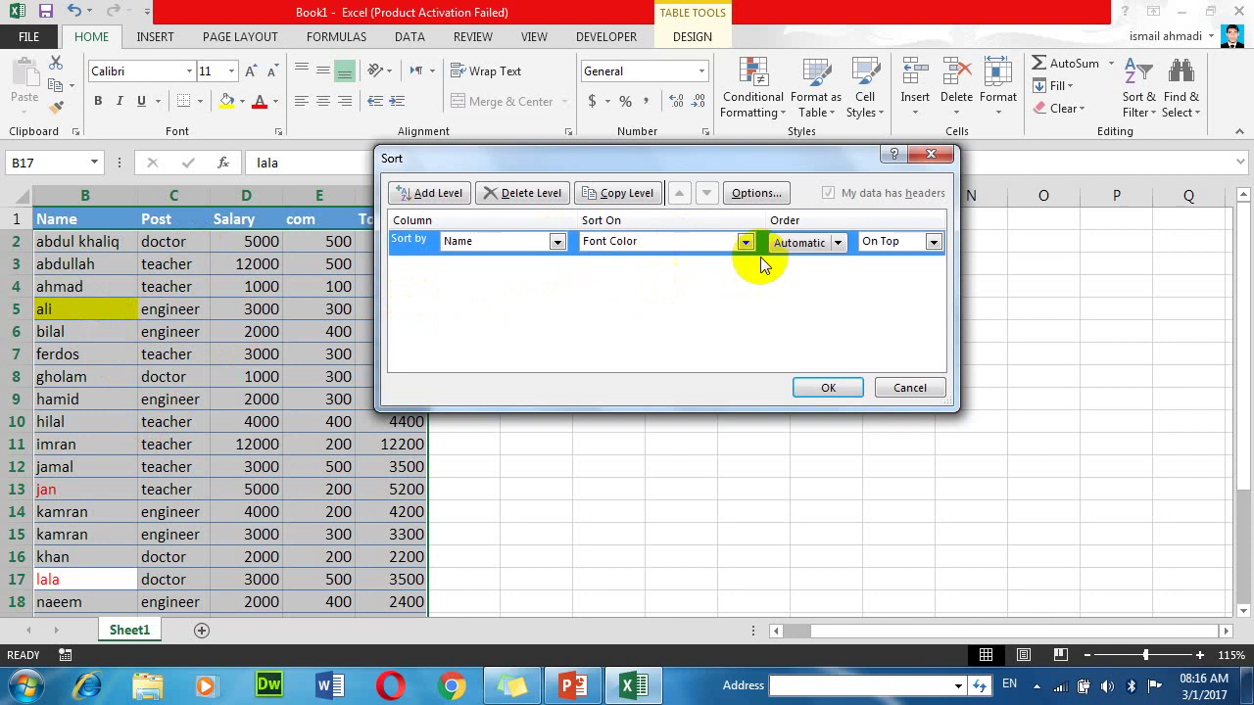
pyautogui.click(837, 242)
pyautogui.click(799, 293)
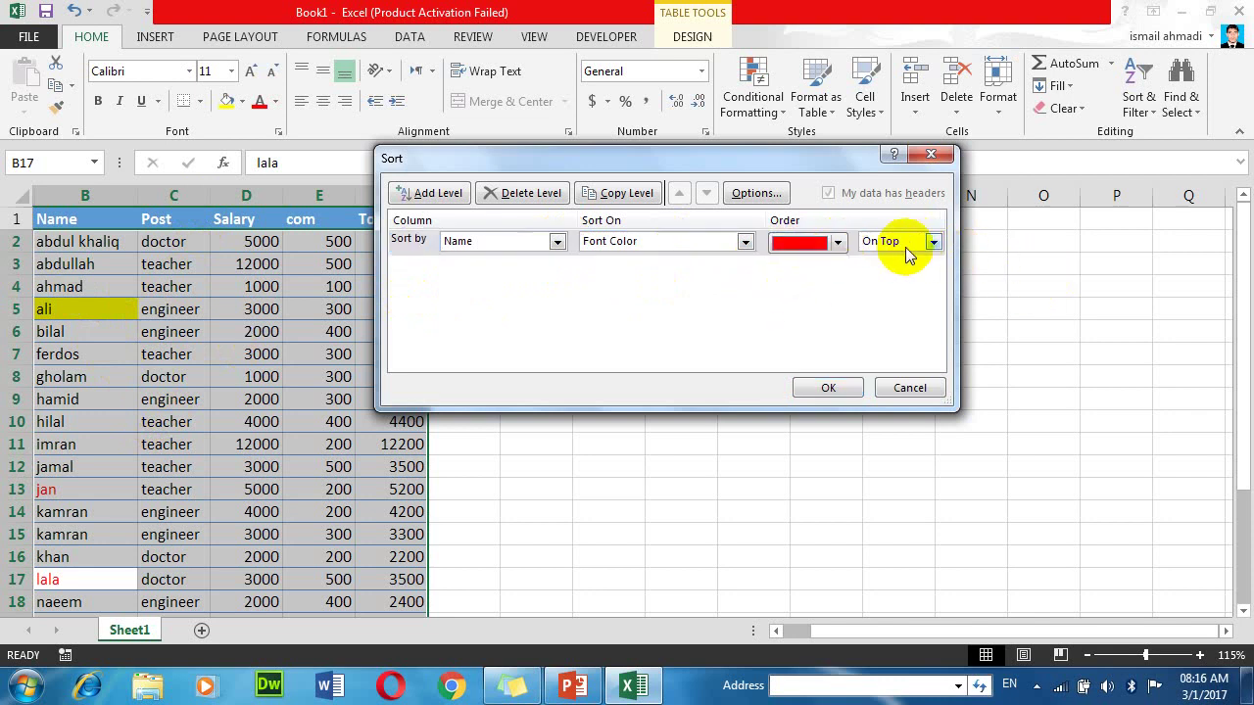
pyautogui.click(830, 387)
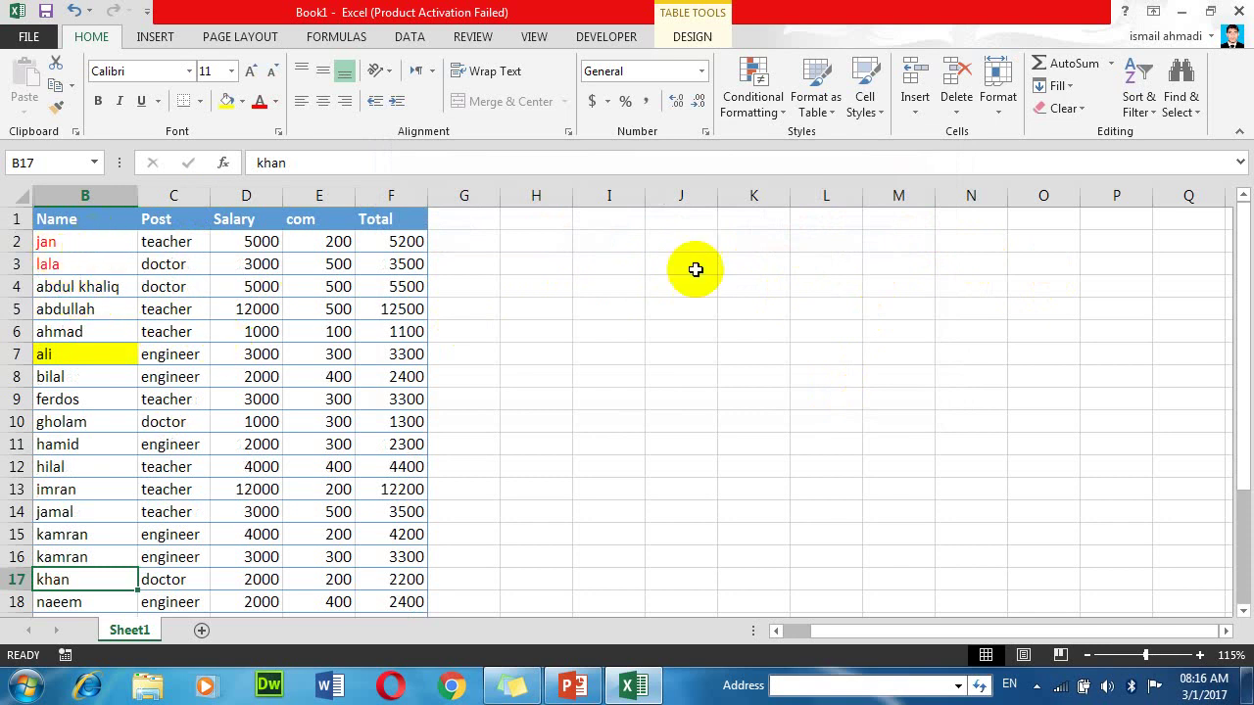
# Step: Reopen Custom Sort to check the Font Color setting, then cancel without changes
pyautogui.click(1141, 108)
pyautogui.click(1156, 179)
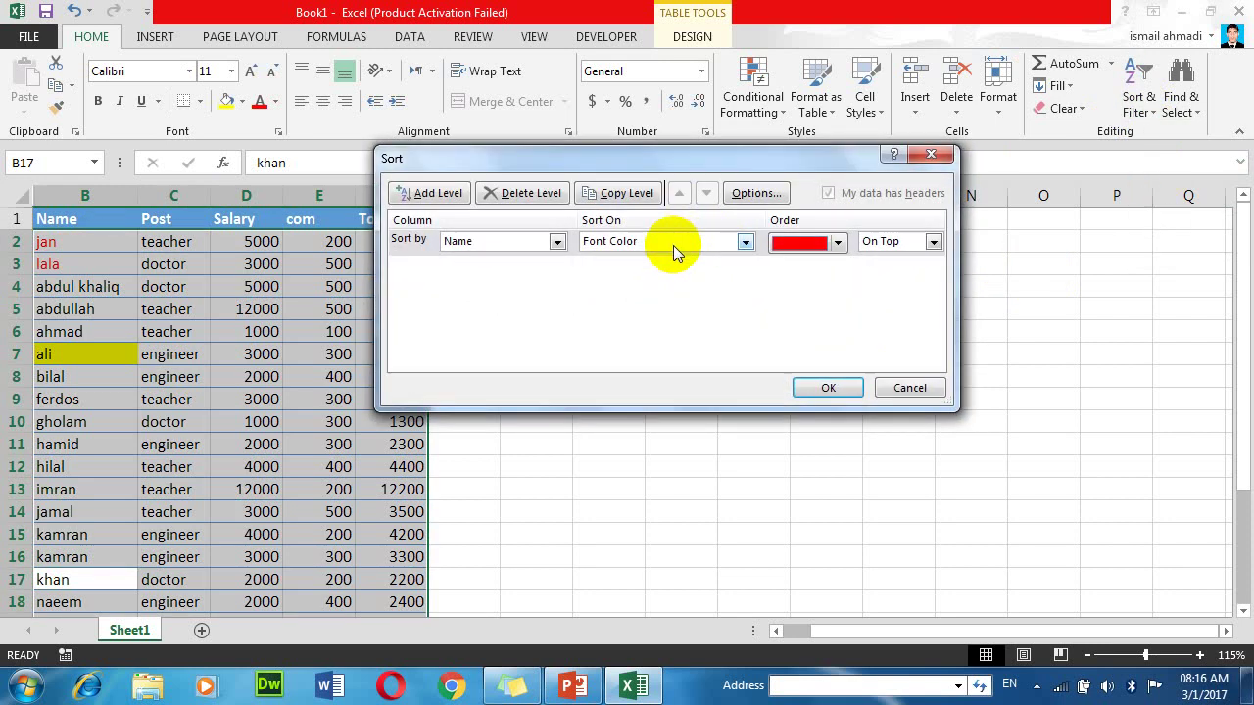
pyautogui.click(673, 243)
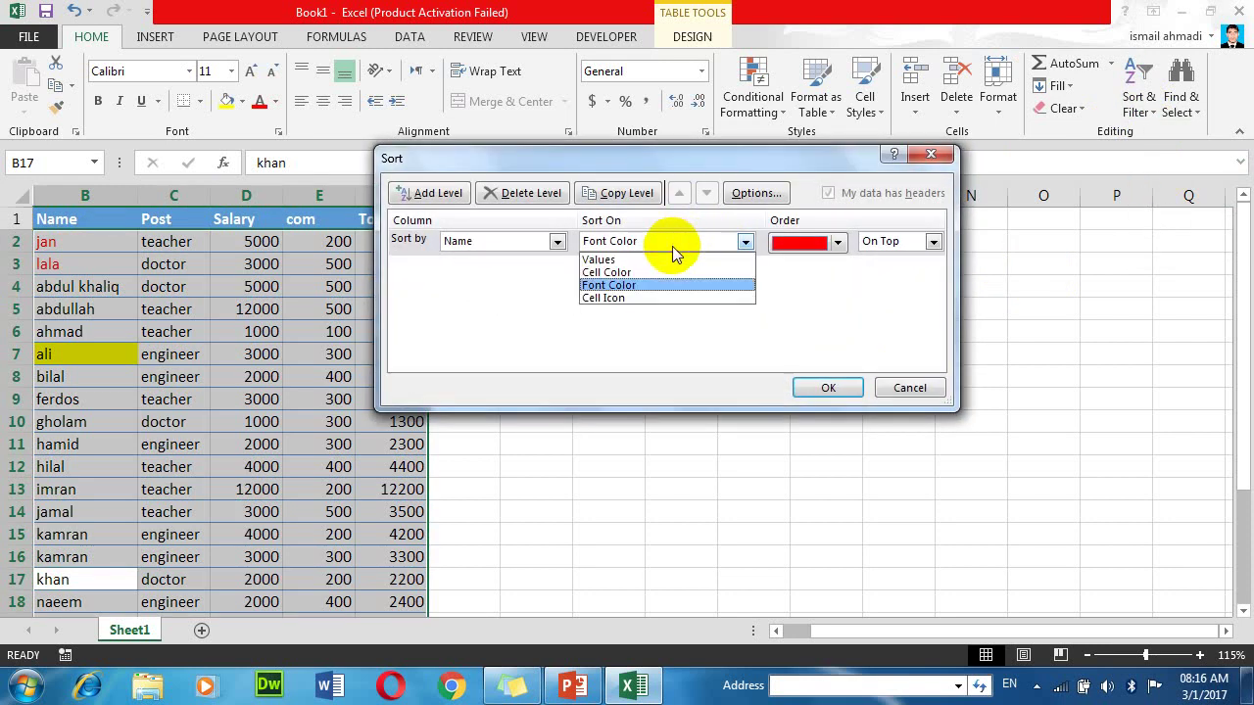
pyautogui.click(896, 391)
pyautogui.click(886, 390)
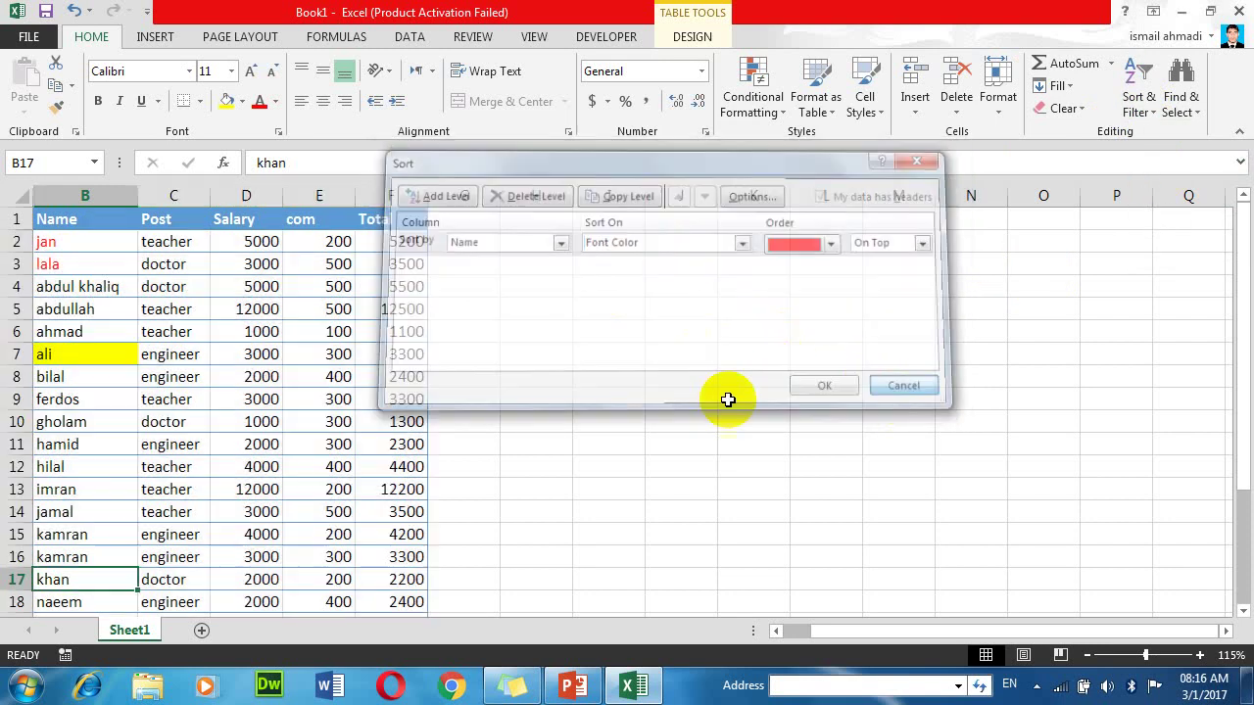
pyautogui.scroll(-2, 67, 339)
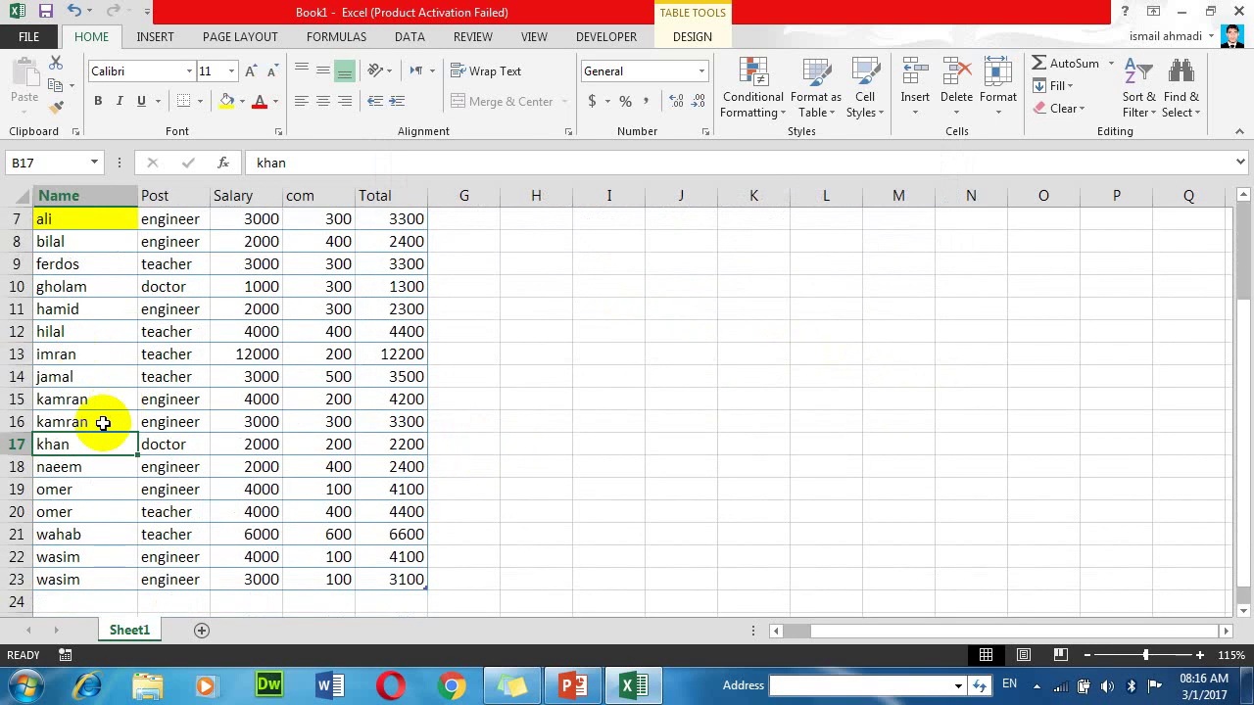
# Step: Apply the 3 Stars icon set to omer's 4000 salary in D19
pyautogui.click(84, 489)
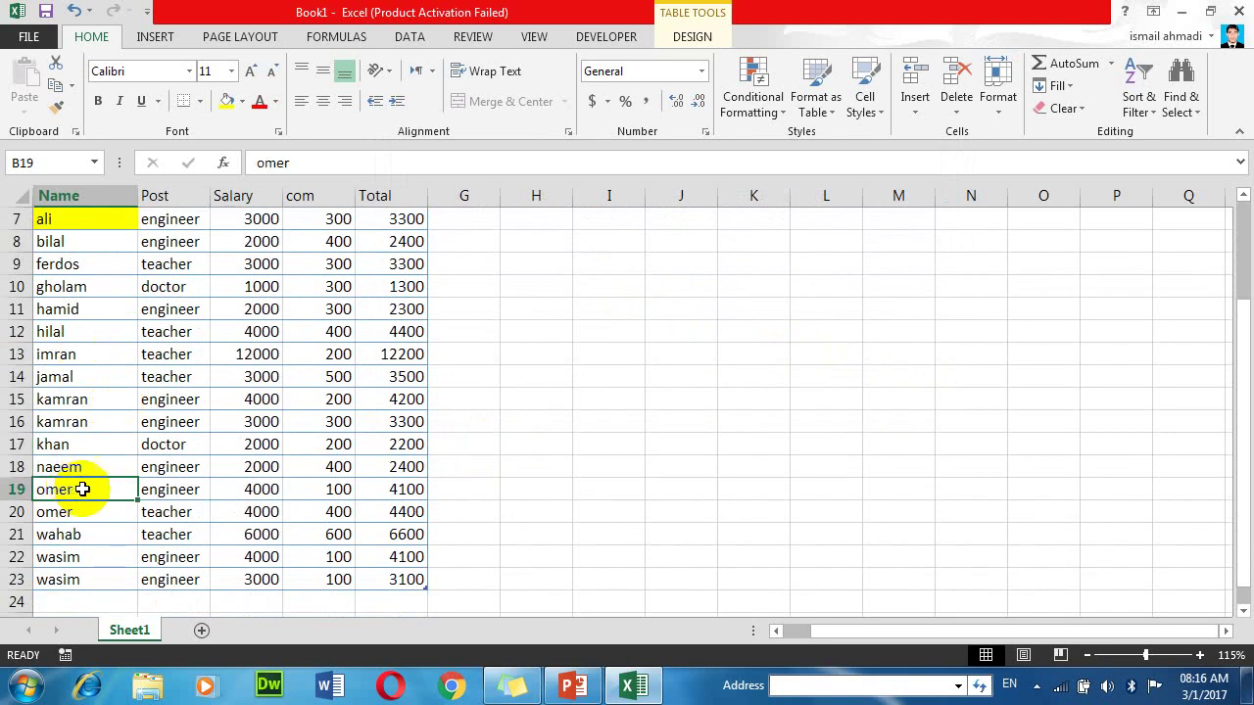
pyautogui.click(753, 93)
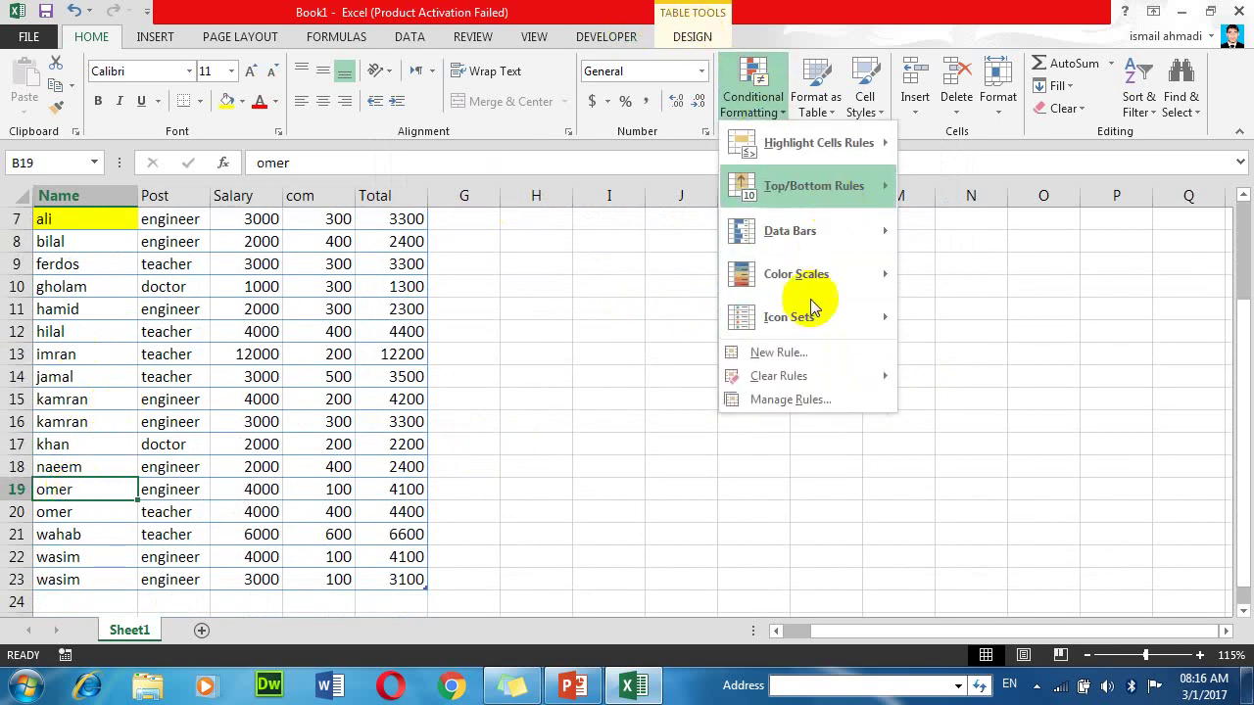
pyautogui.moveTo(804, 324)
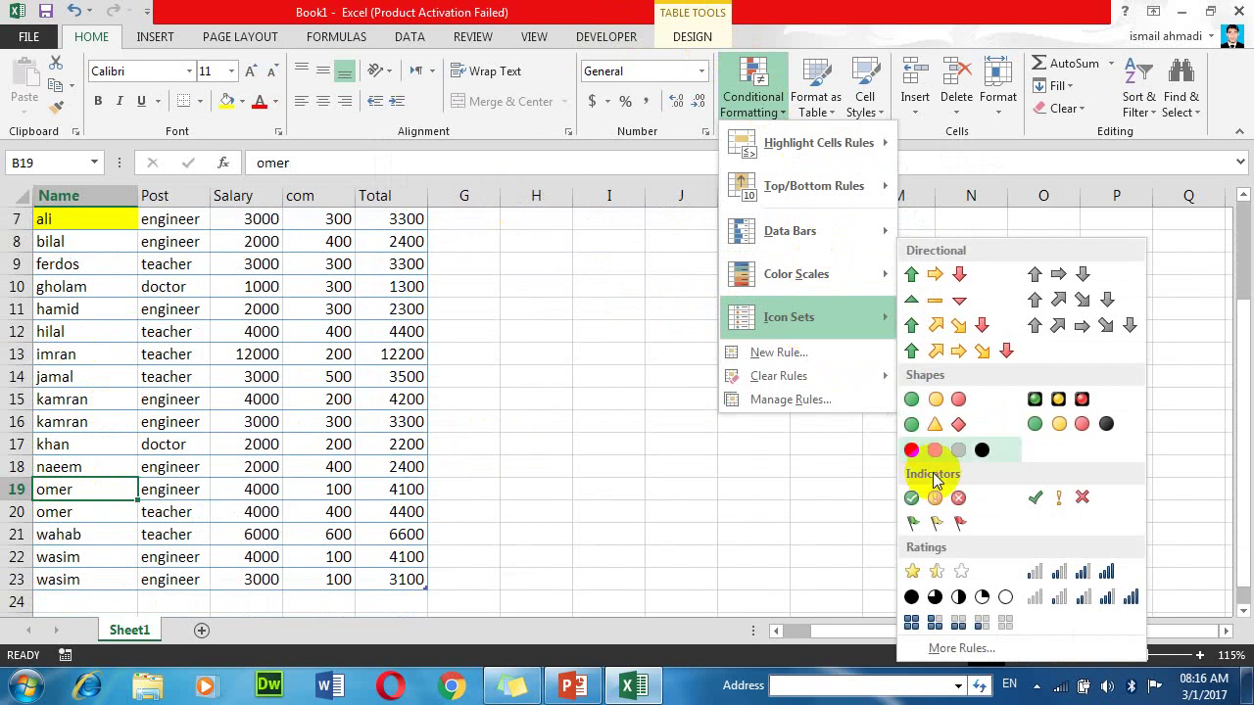
pyautogui.click(927, 578)
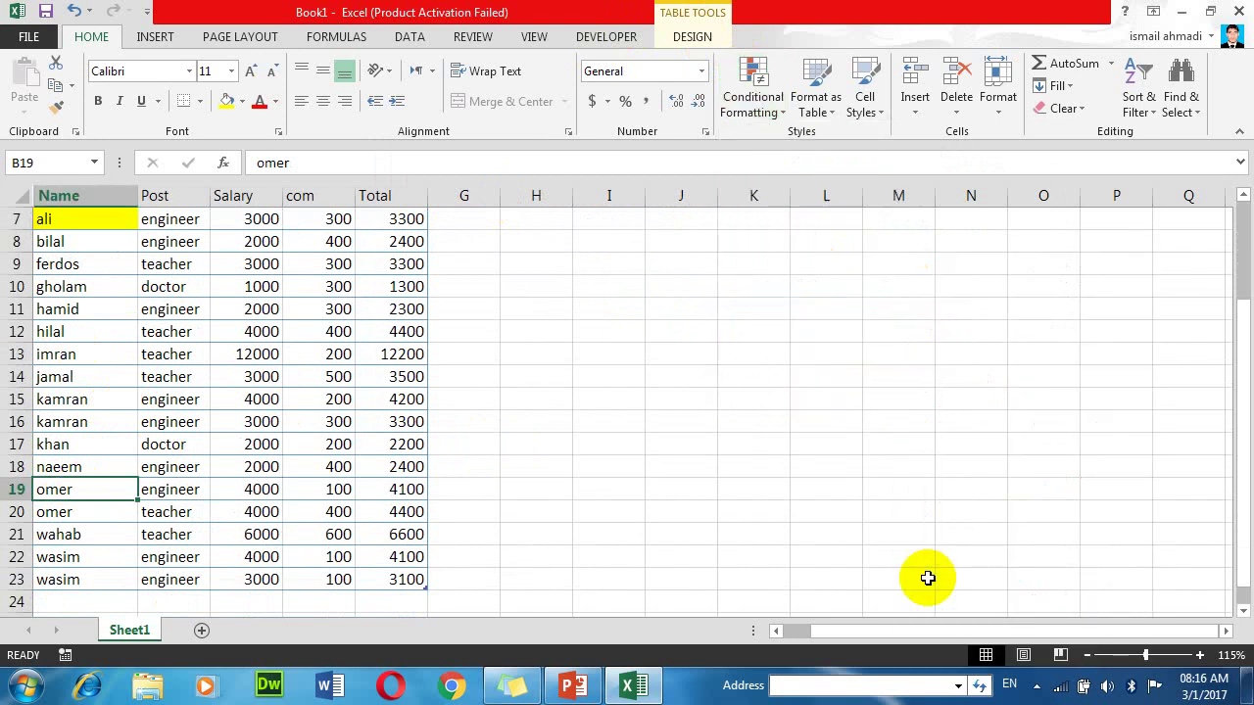
pyautogui.click(257, 576)
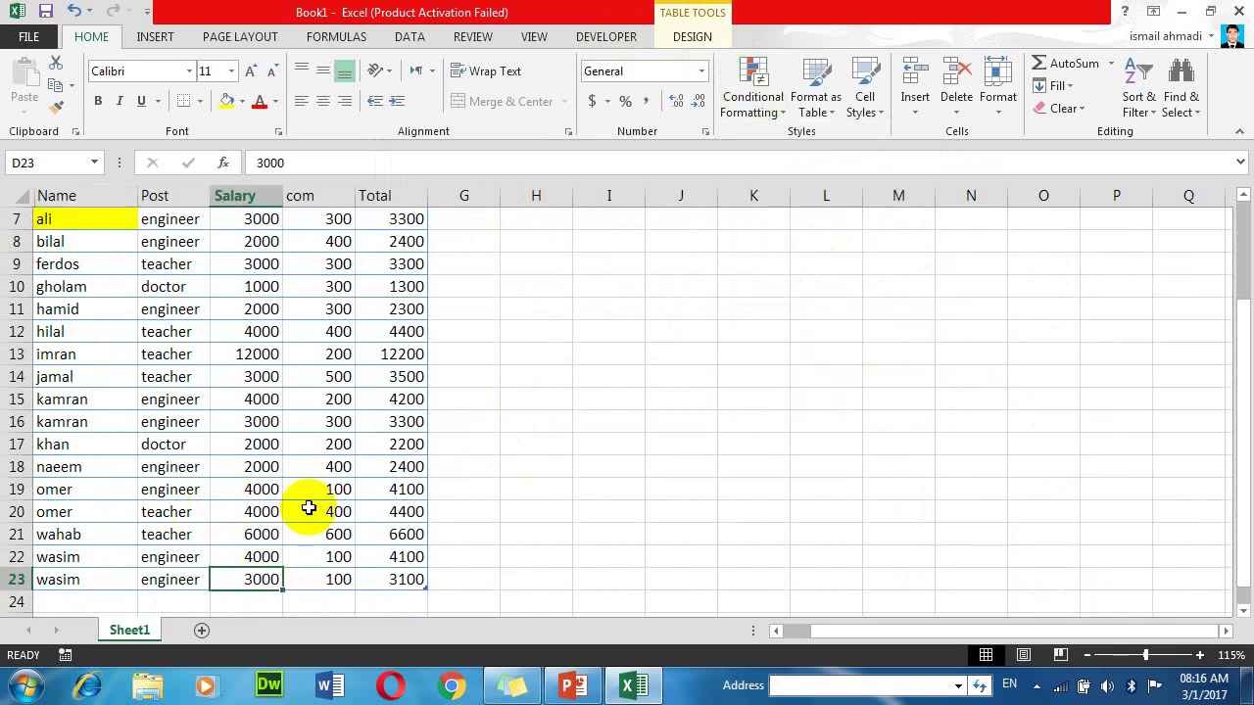
pyautogui.click(246, 493)
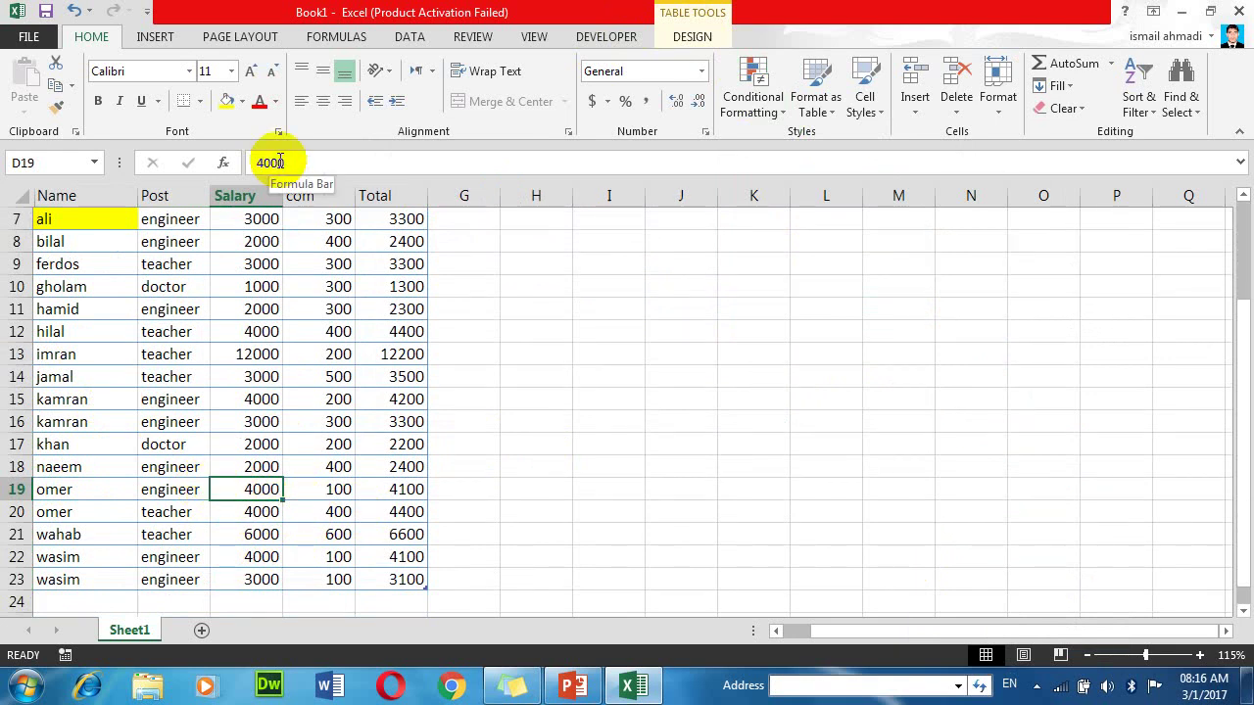
pyautogui.click(778, 111)
pyautogui.moveTo(812, 328)
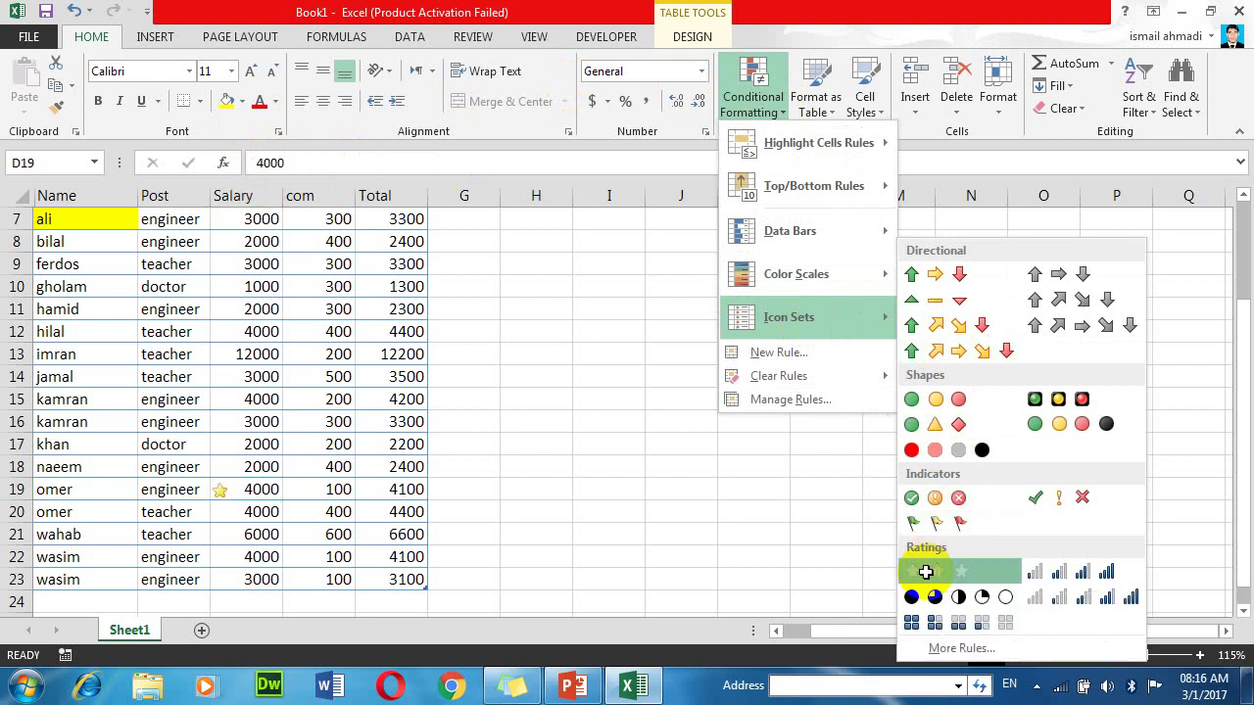
pyautogui.click(925, 572)
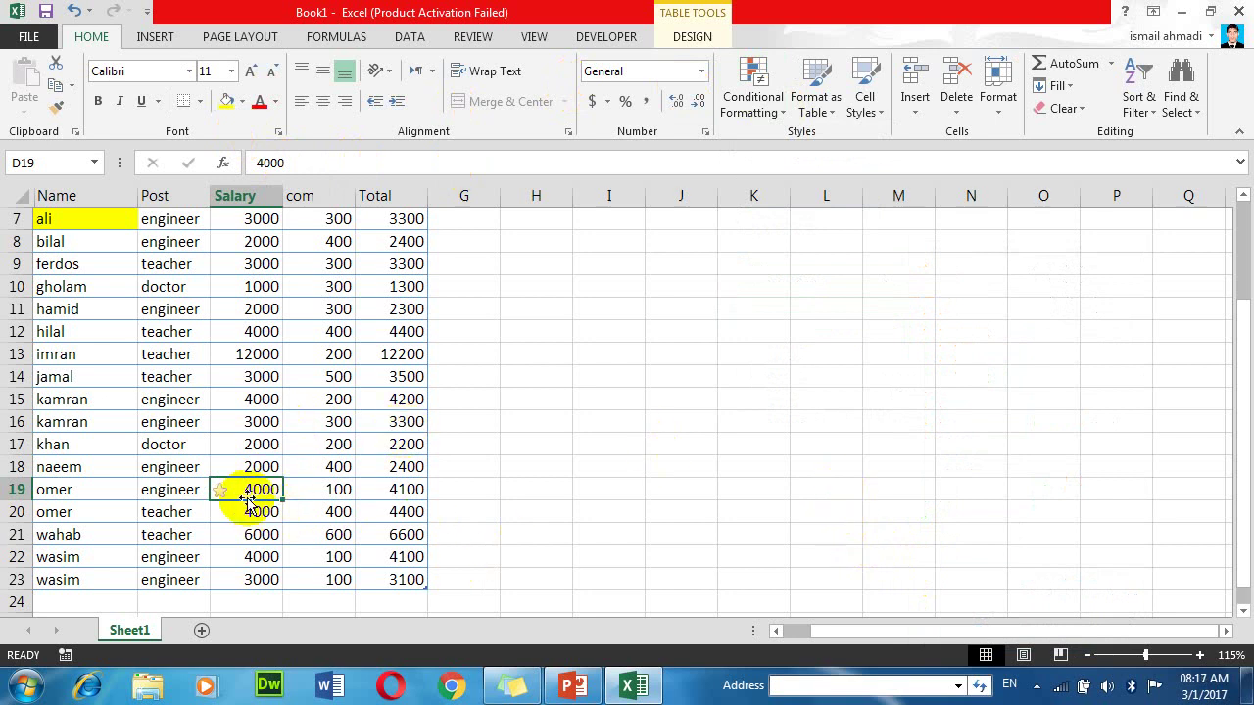
# Step: Fill the whole of row 19 with blue
pyautogui.click(17, 489)
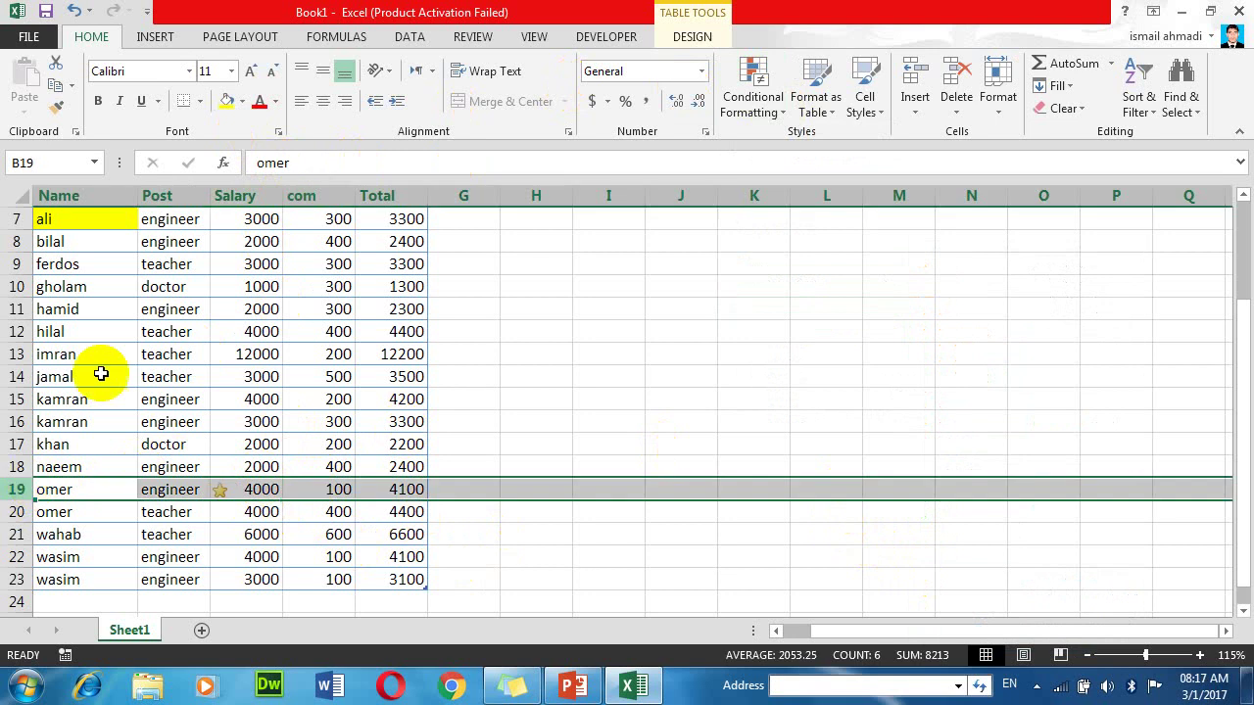
pyautogui.click(243, 104)
pyautogui.click(295, 142)
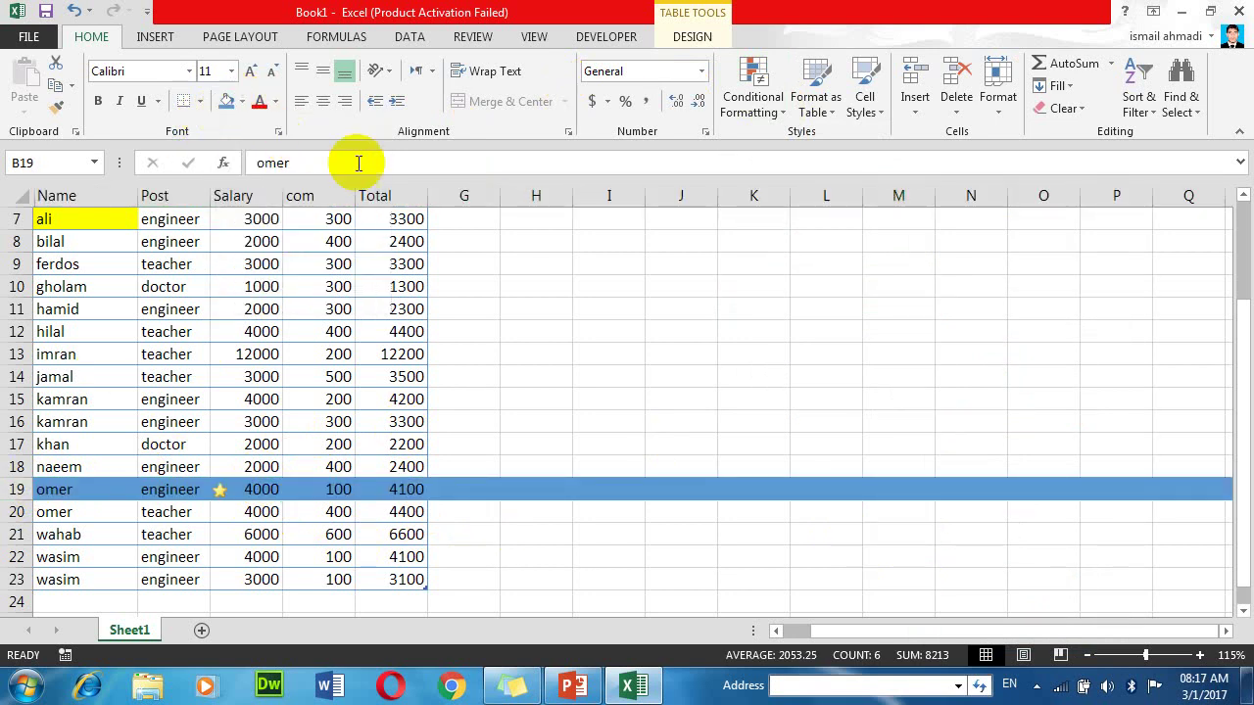
pyautogui.click(669, 444)
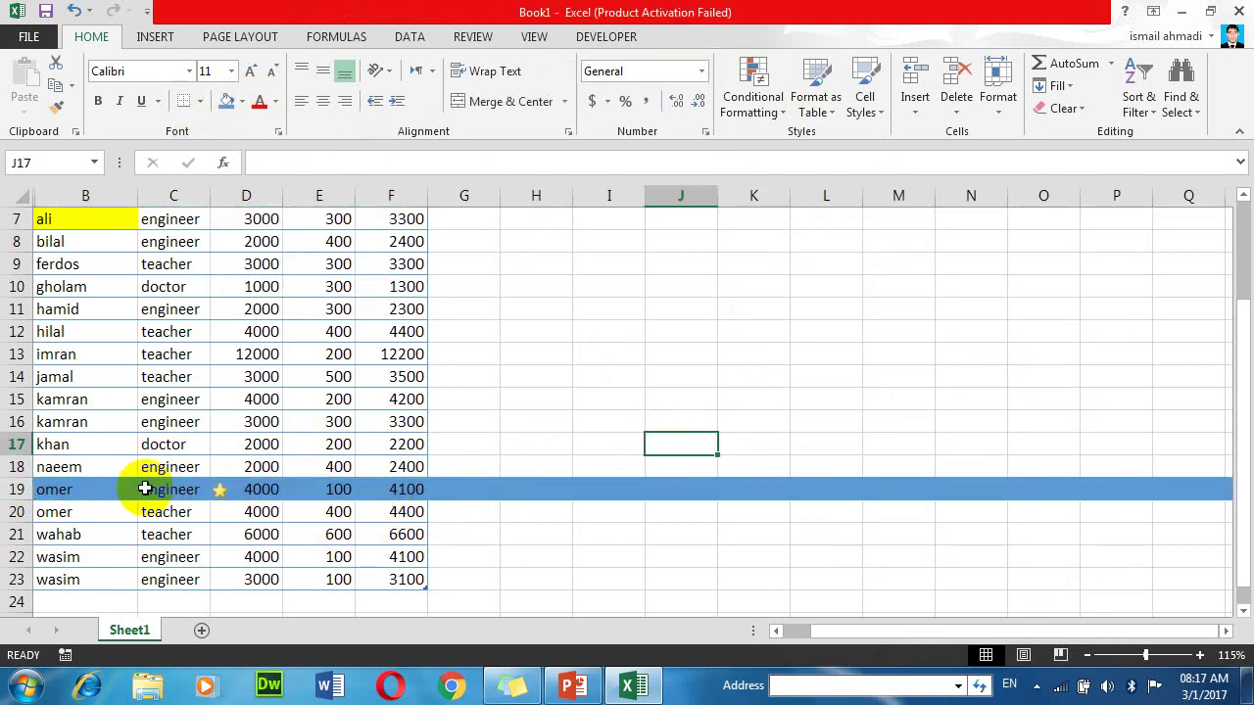
pyautogui.click(248, 488)
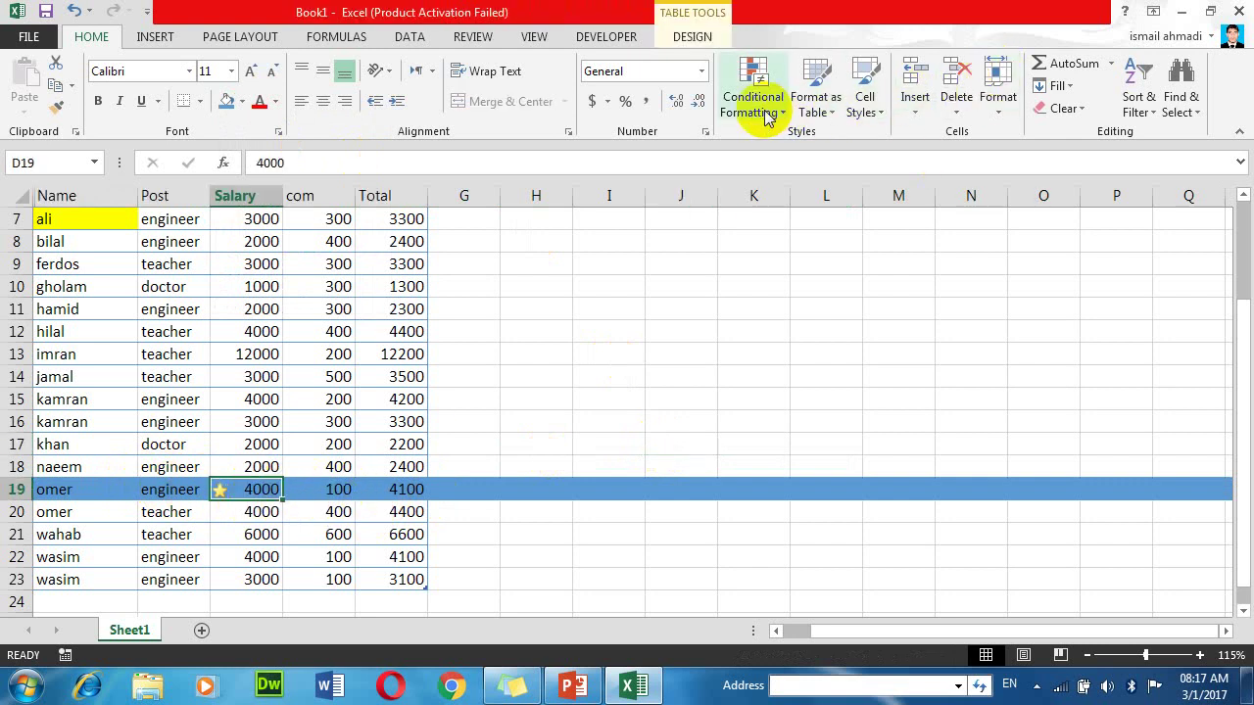
# Step: Custom-sort by Salary on Cell Icon with the star icon On Top
pyautogui.click(1136, 107)
pyautogui.click(1134, 180)
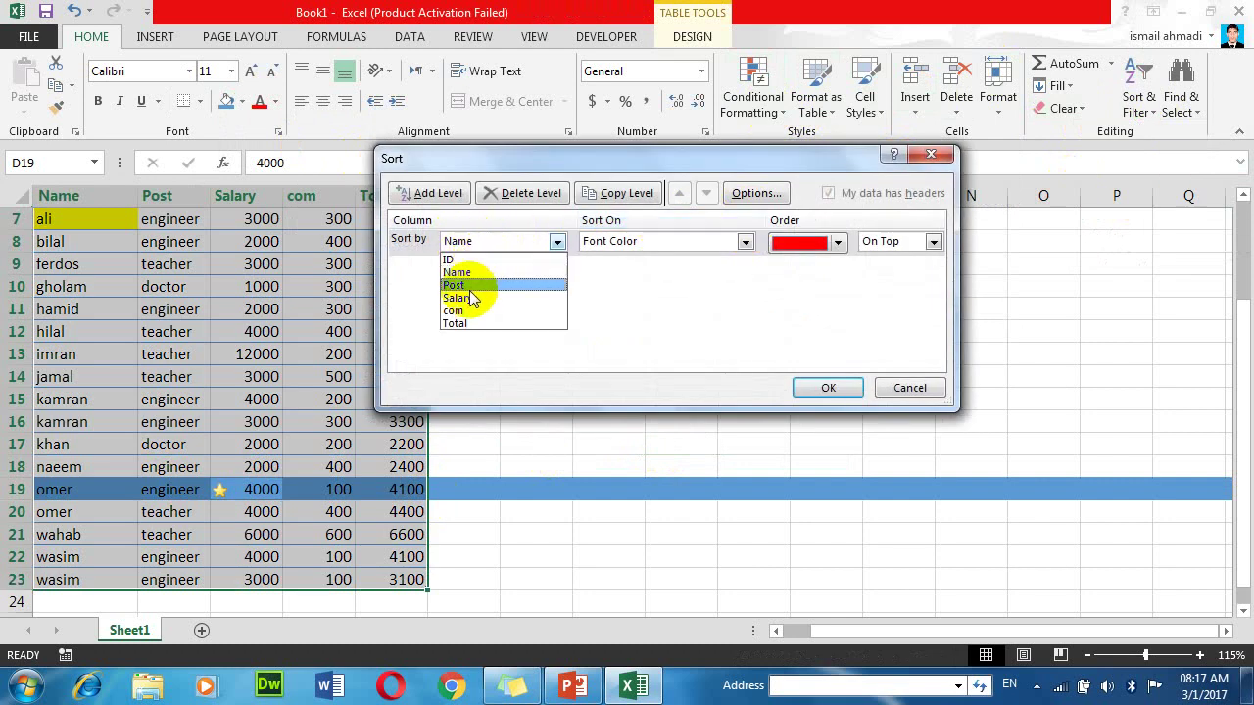
pyautogui.click(467, 298)
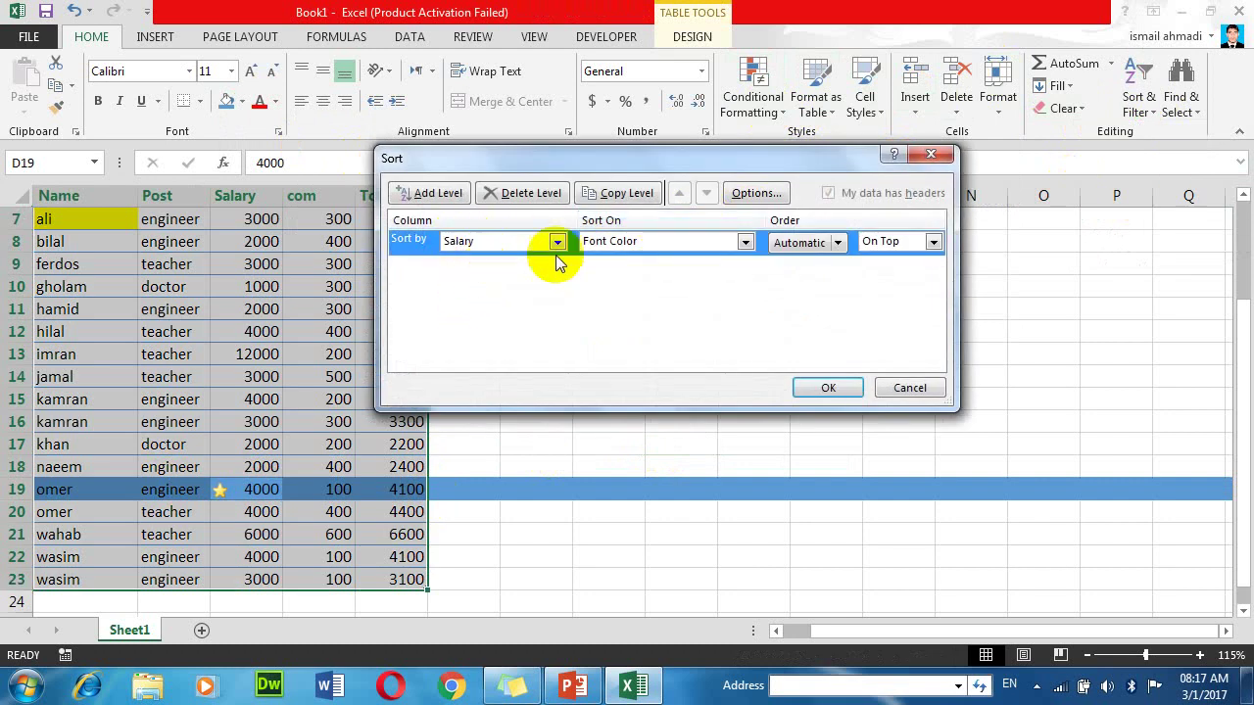
pyautogui.click(661, 244)
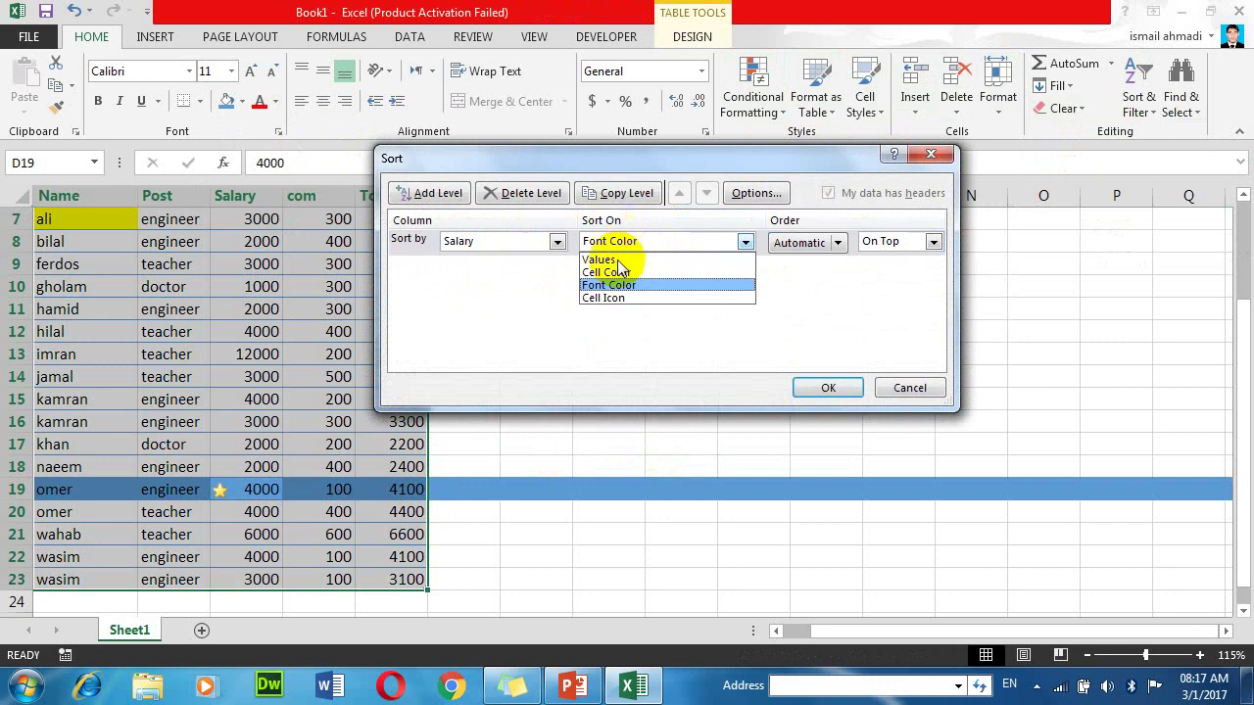
pyautogui.click(612, 297)
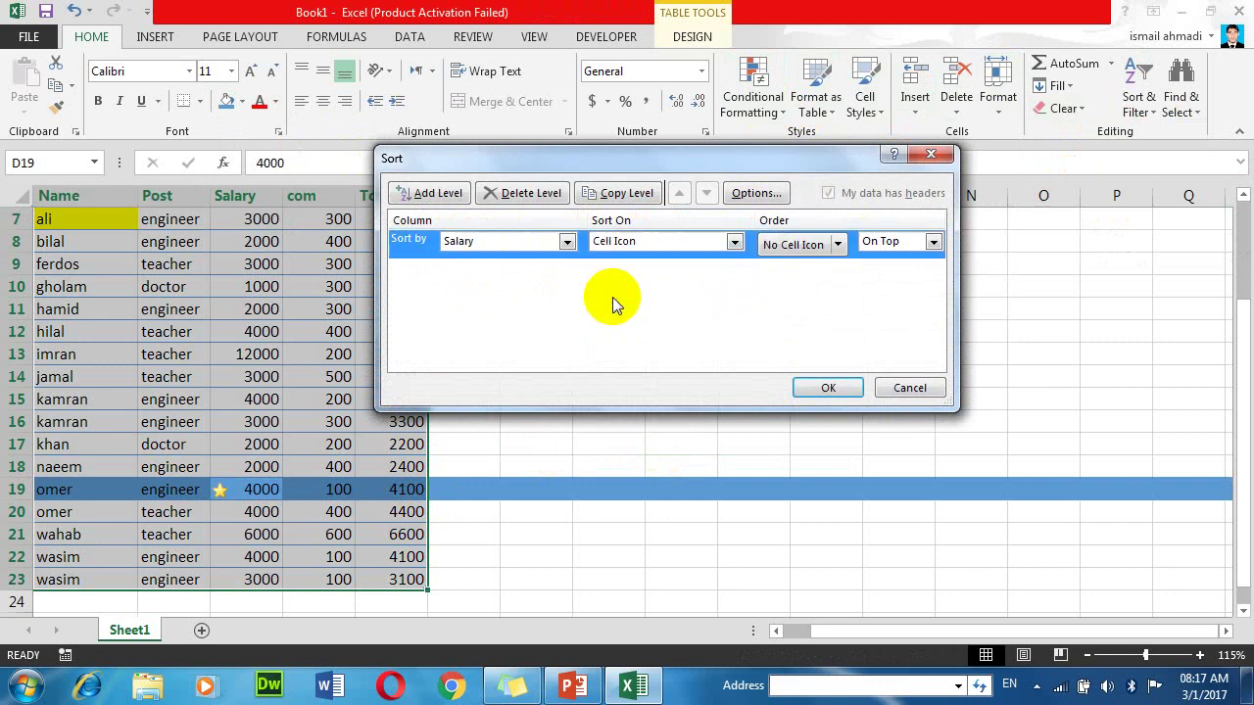
pyautogui.click(836, 245)
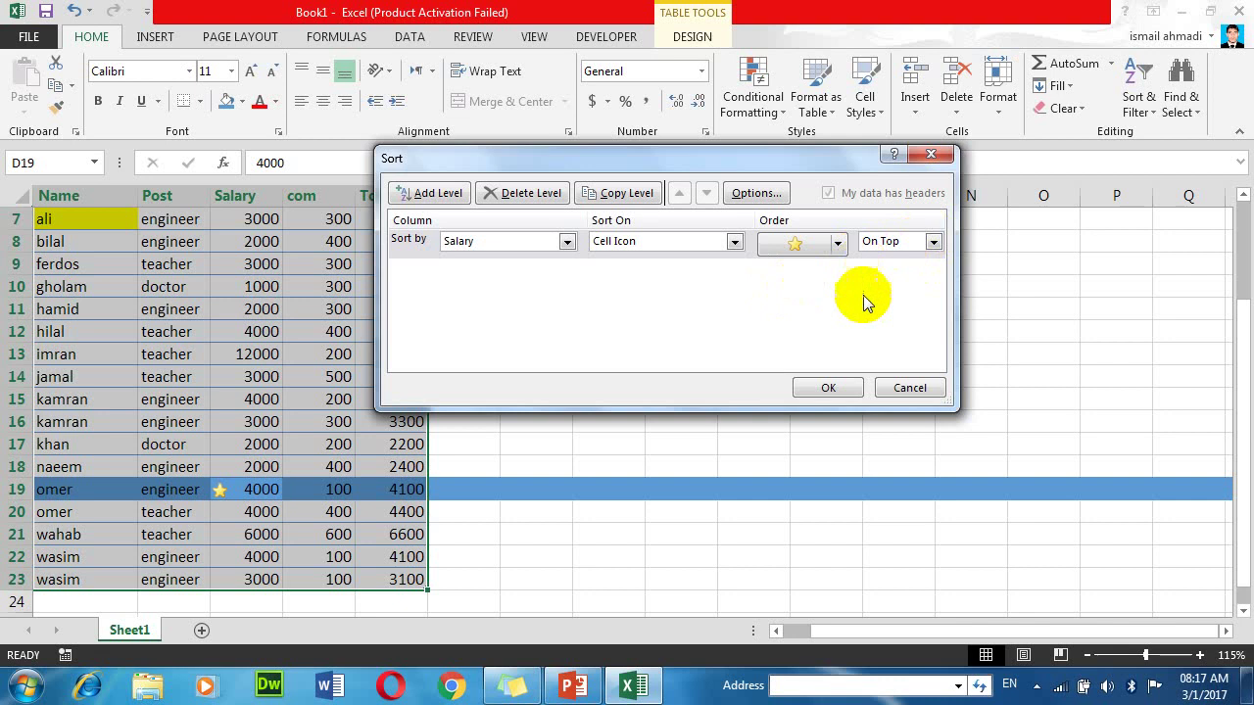
pyautogui.click(819, 387)
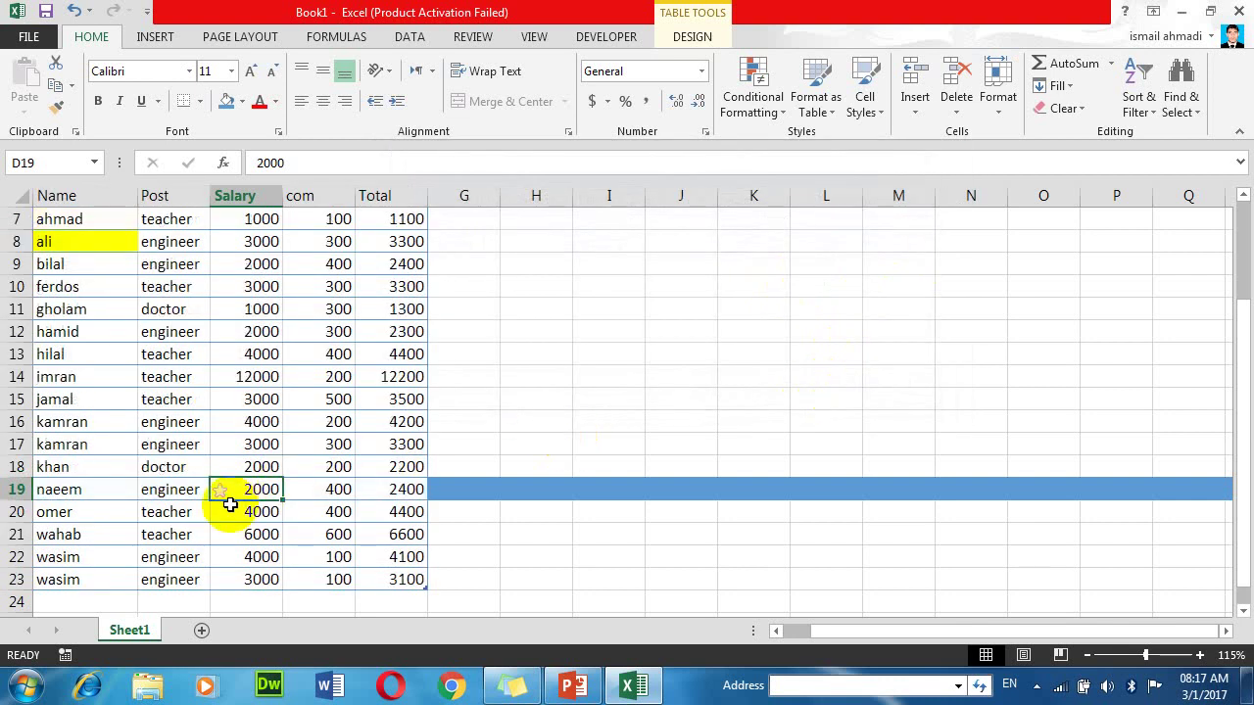
pyautogui.click(241, 471)
# Step: Clear the conditional formatting rule from the starred Salary cell D19 and scroll back to row 1
pyautogui.click(235, 421)
pyautogui.scroll(2, 235, 378)
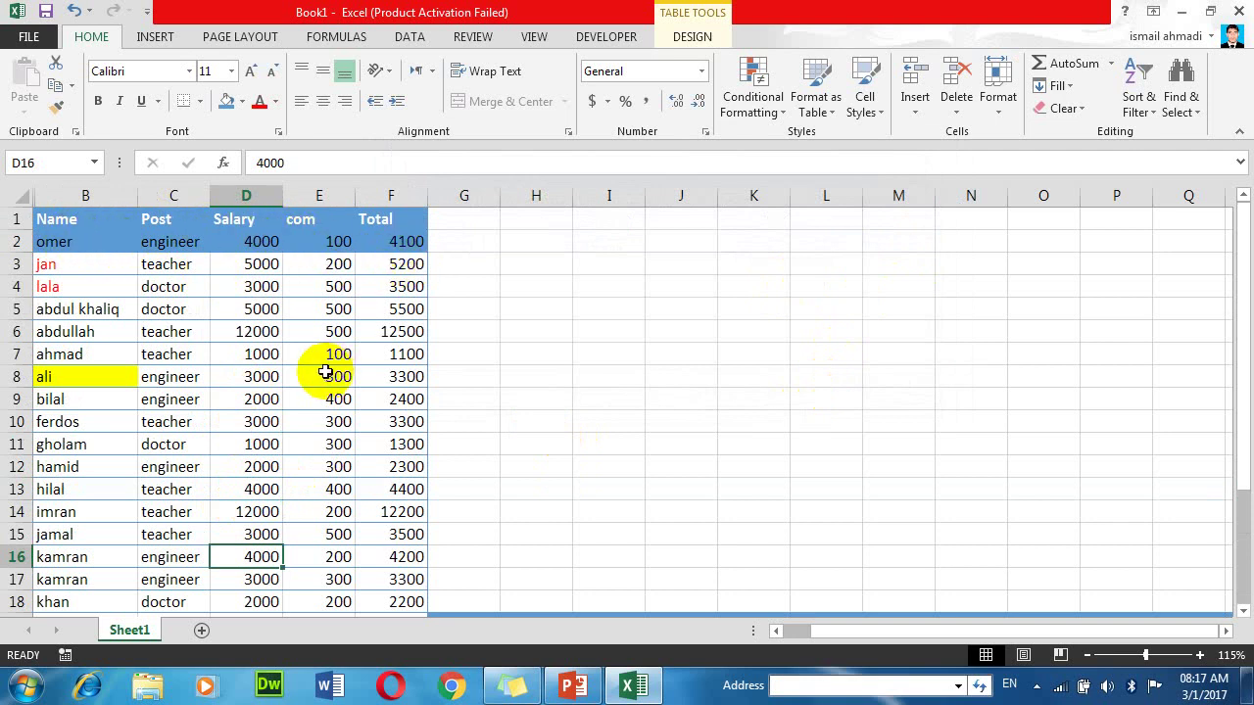
pyautogui.scroll(-4, 319, 468)
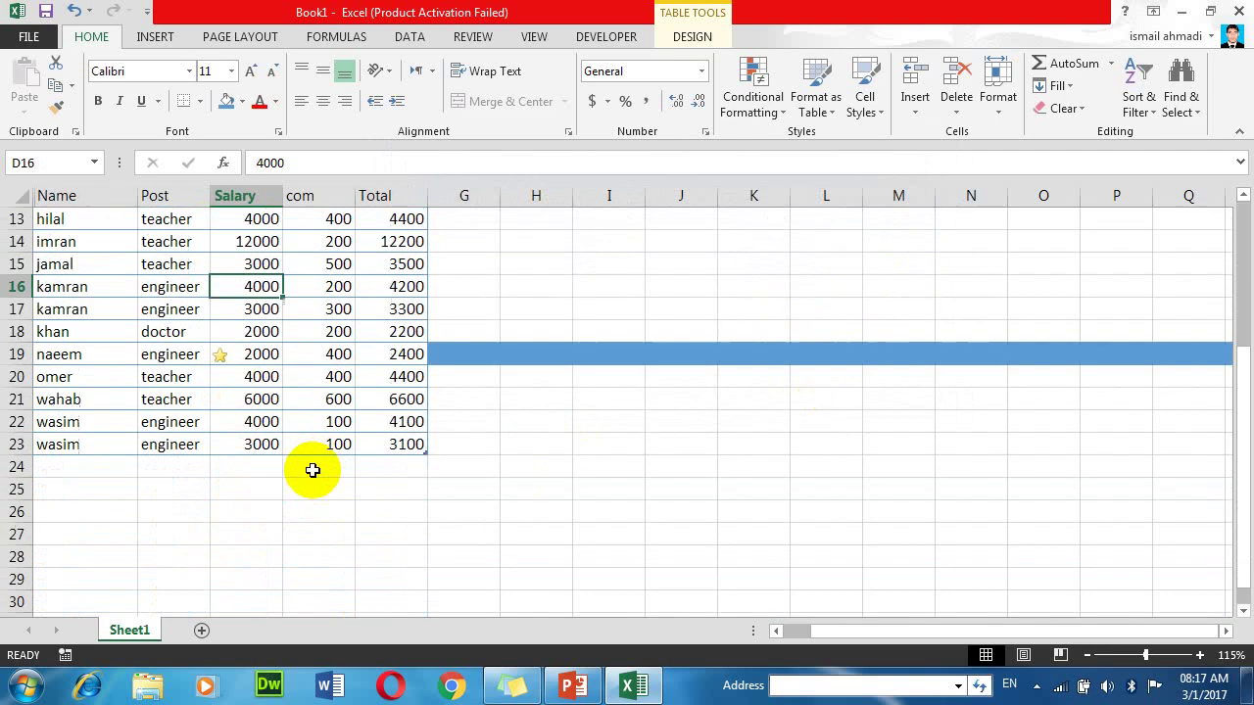
pyautogui.click(229, 356)
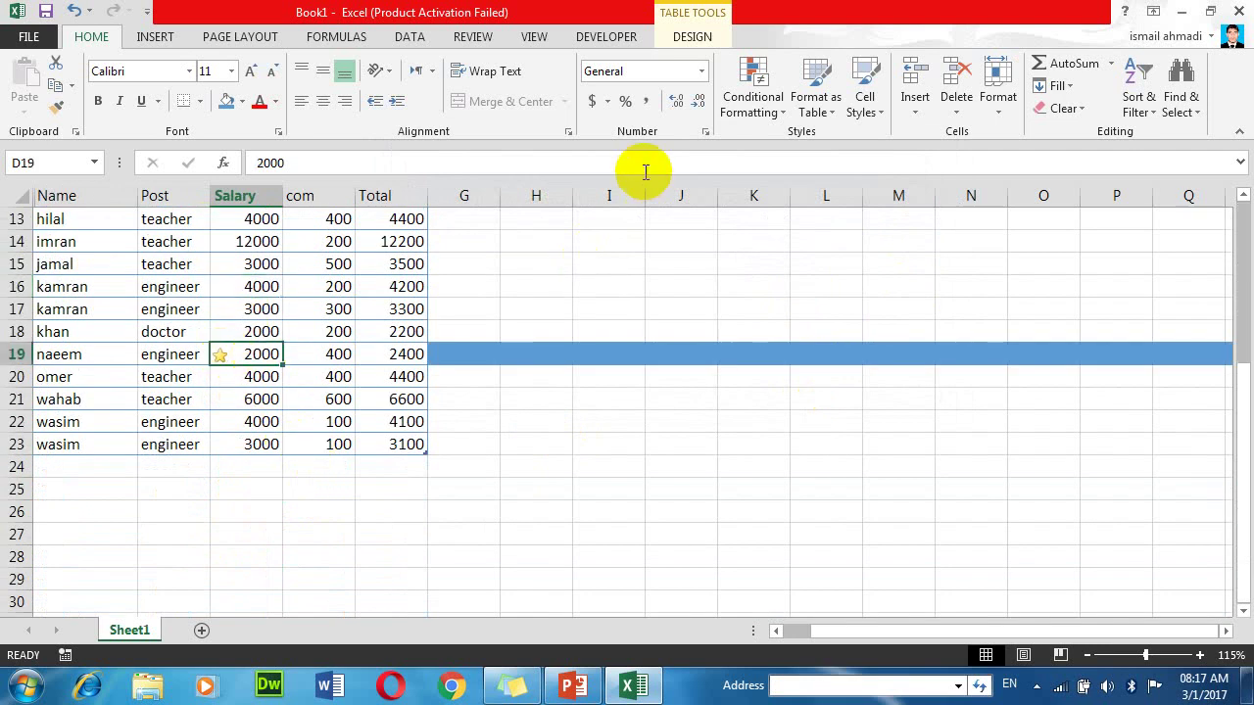
pyautogui.click(831, 101)
pyautogui.click(862, 103)
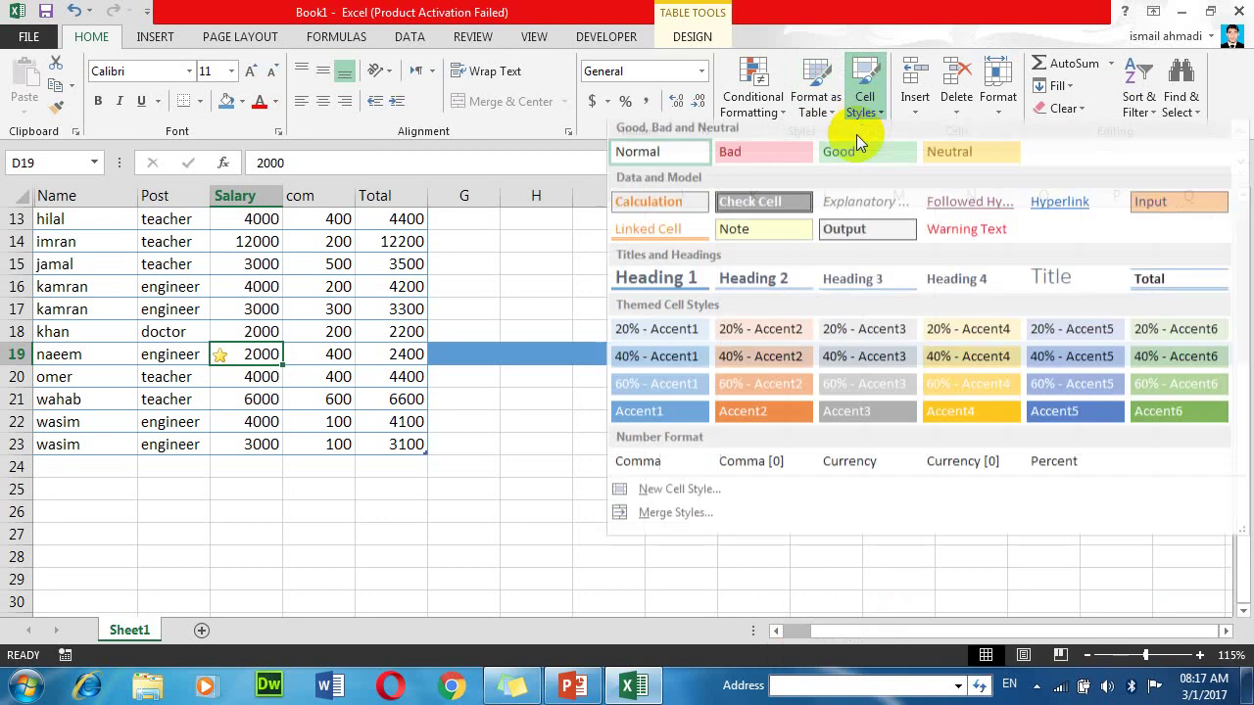
pyautogui.click(752, 98)
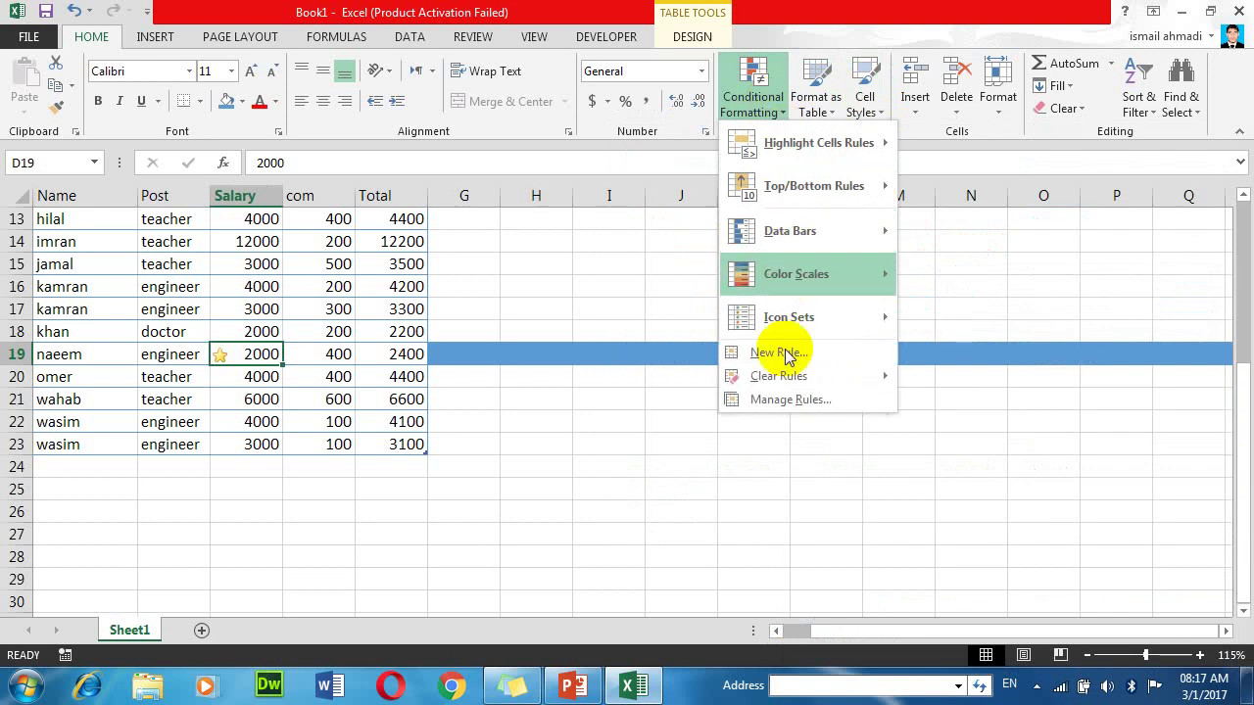
pyautogui.moveTo(786, 382)
pyautogui.click(940, 377)
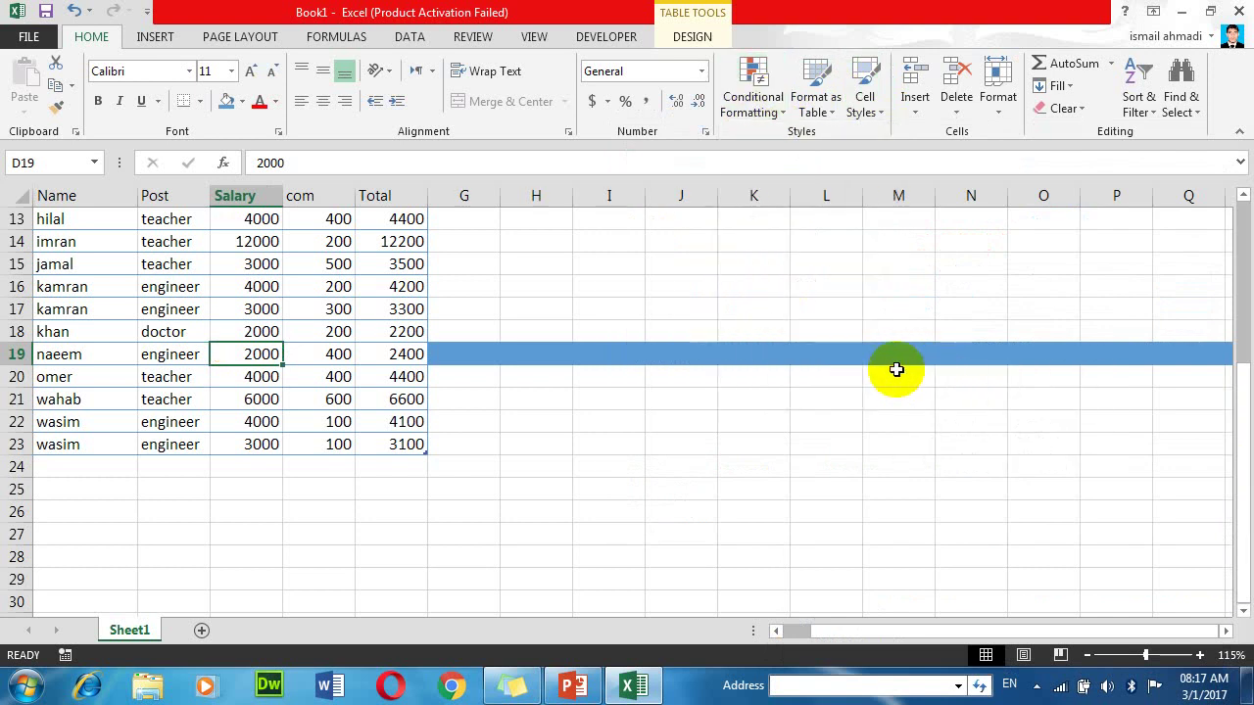
pyautogui.scroll(4, 705, 316)
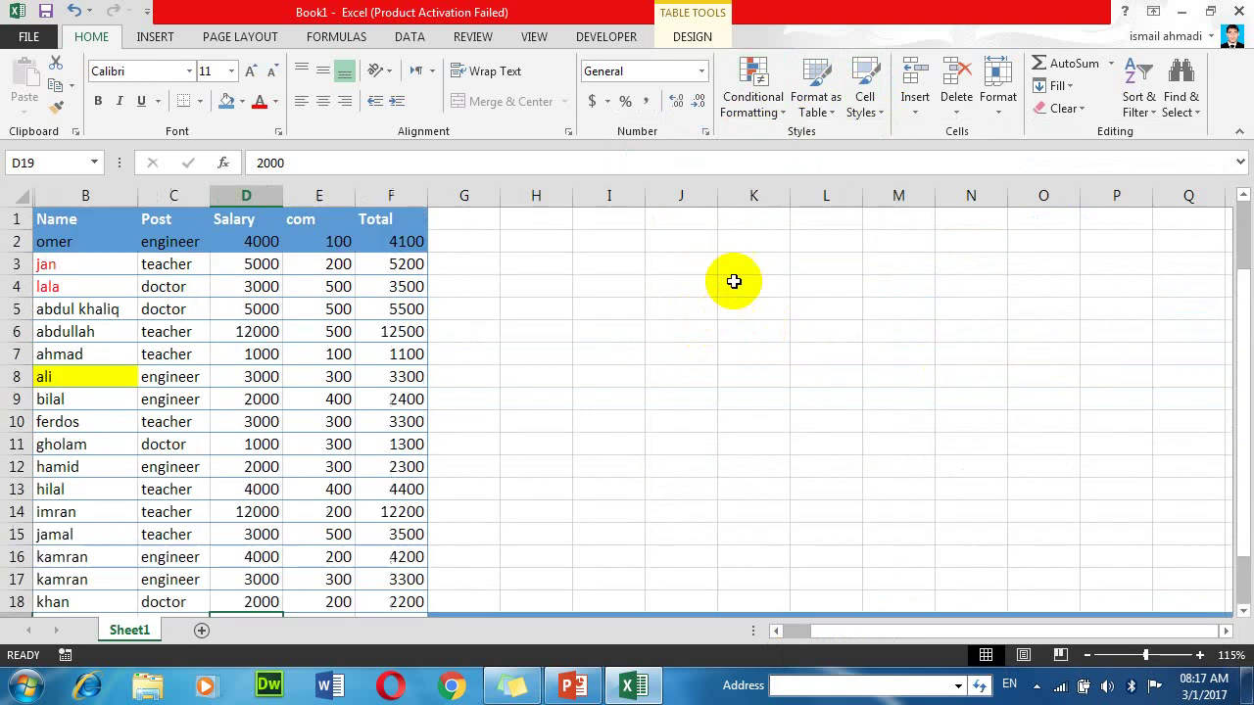
pyautogui.click(1138, 106)
# Step: Delete the Salary cell-icon sort level and close the Sort dialog
pyautogui.click(1139, 179)
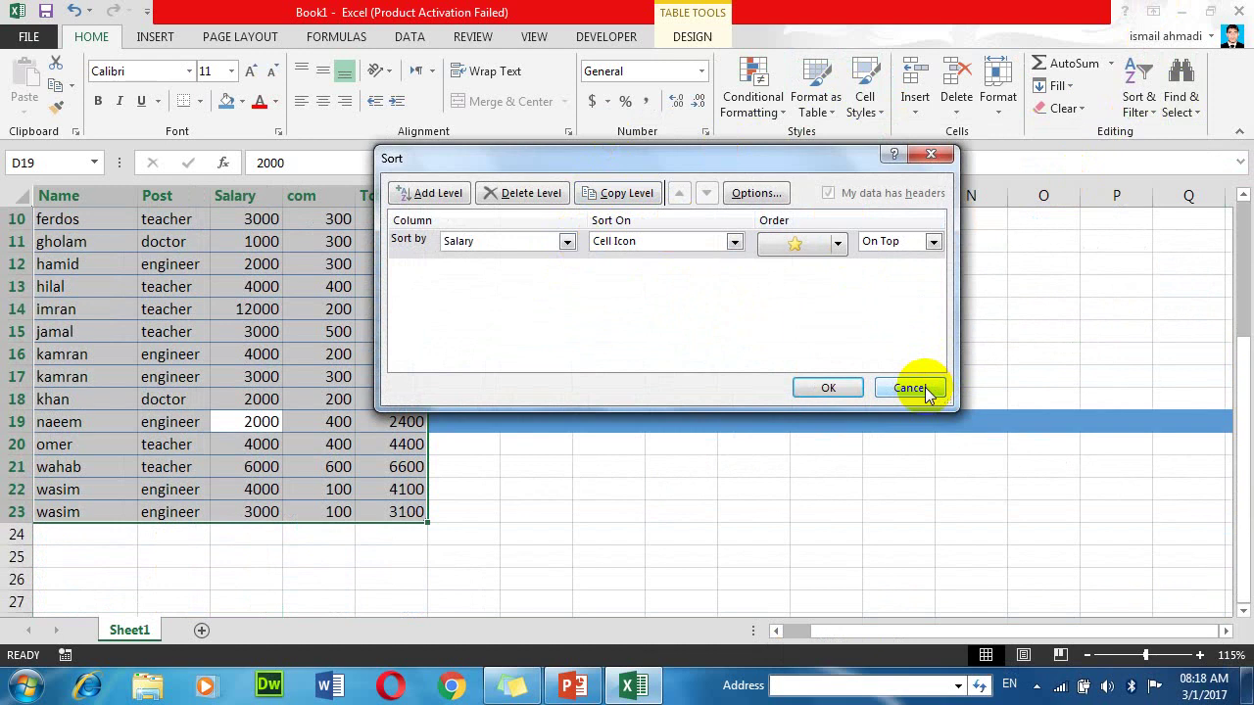
pyautogui.click(521, 195)
pyautogui.click(828, 388)
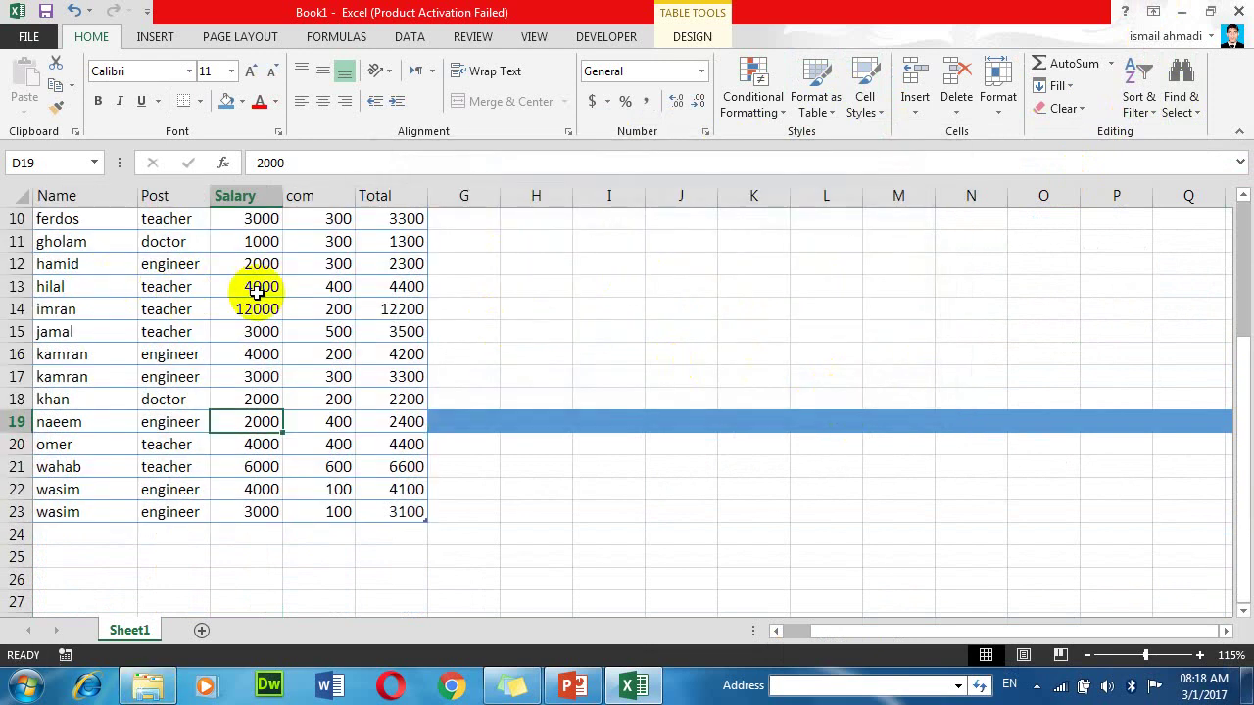
# Step: Undo the earlier sorts, the red name fonts and ali's yellow fill with Ctrl+Z
pyautogui.scroll(3, 257, 288)
pyautogui.click(262, 324)
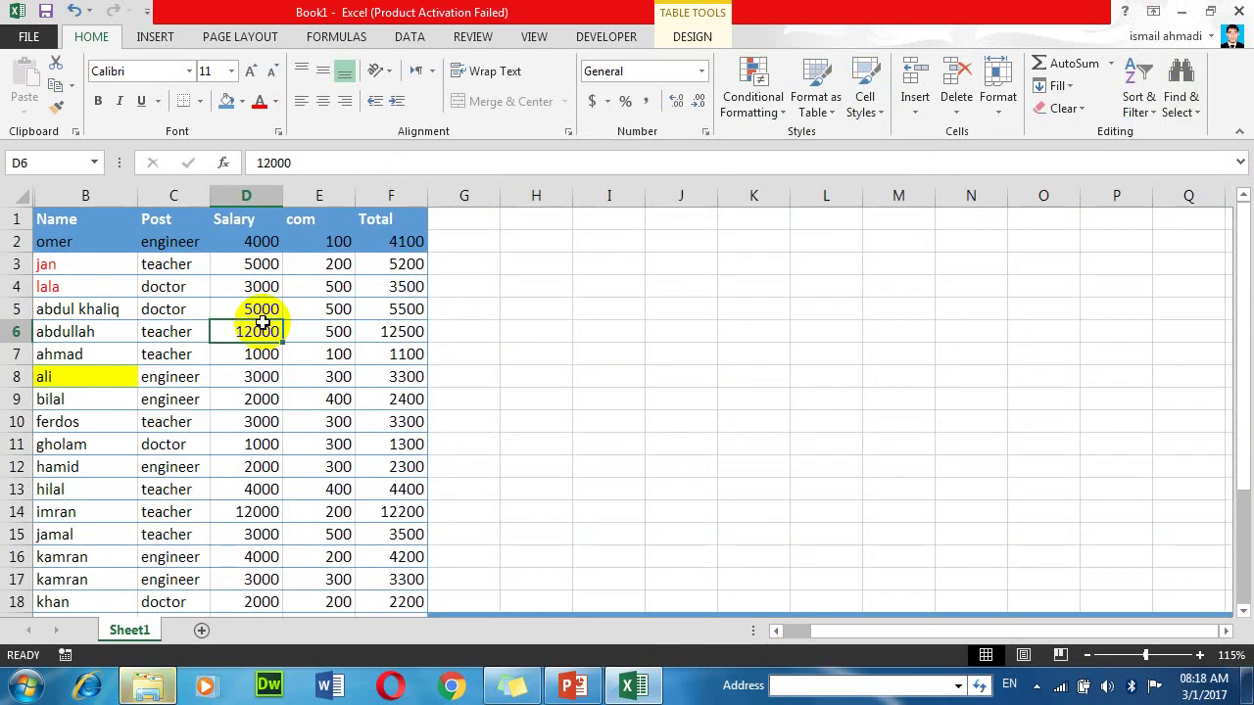
pyautogui.hotkey('ctrl', 'z')
pyautogui.hotkey('ctrl', 'z')
pyautogui.hotkey('ctrl', 'z')
pyautogui.hotkey('ctrl', 'z')
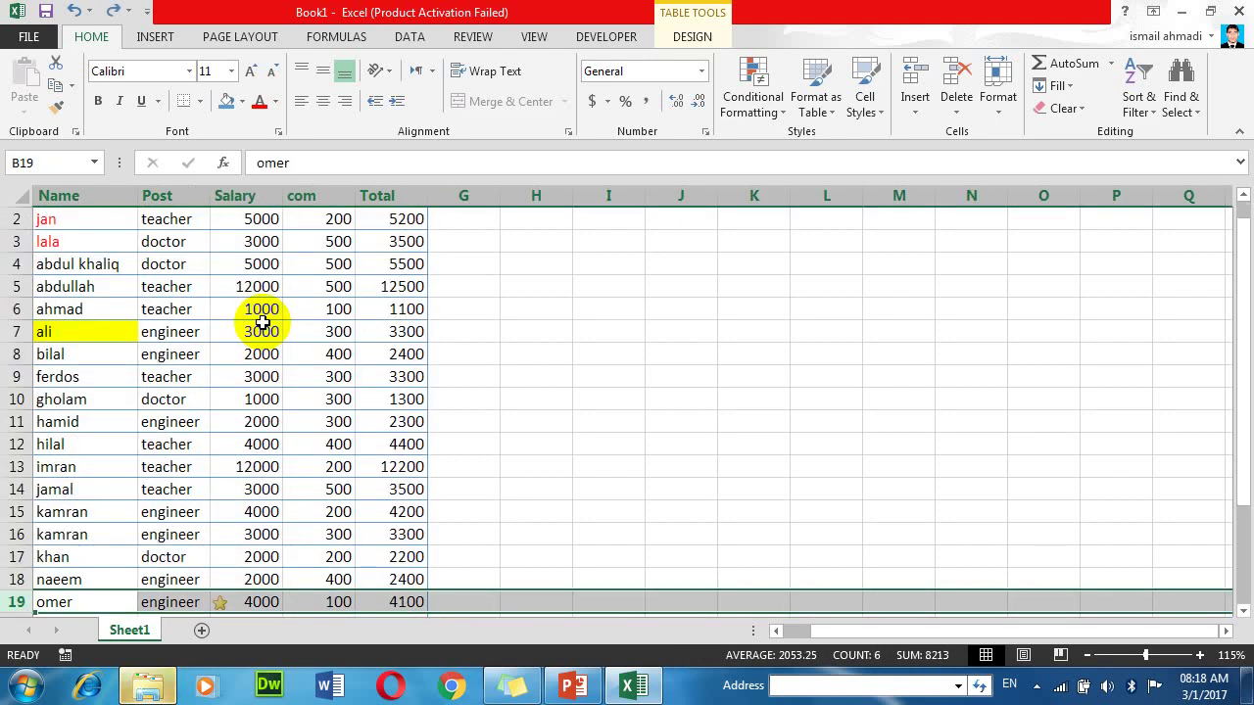
pyautogui.hotkey('ctrl', 'y')
pyautogui.hotkey('ctrl', 'y')
pyautogui.hotkey('ctrl', 'y')
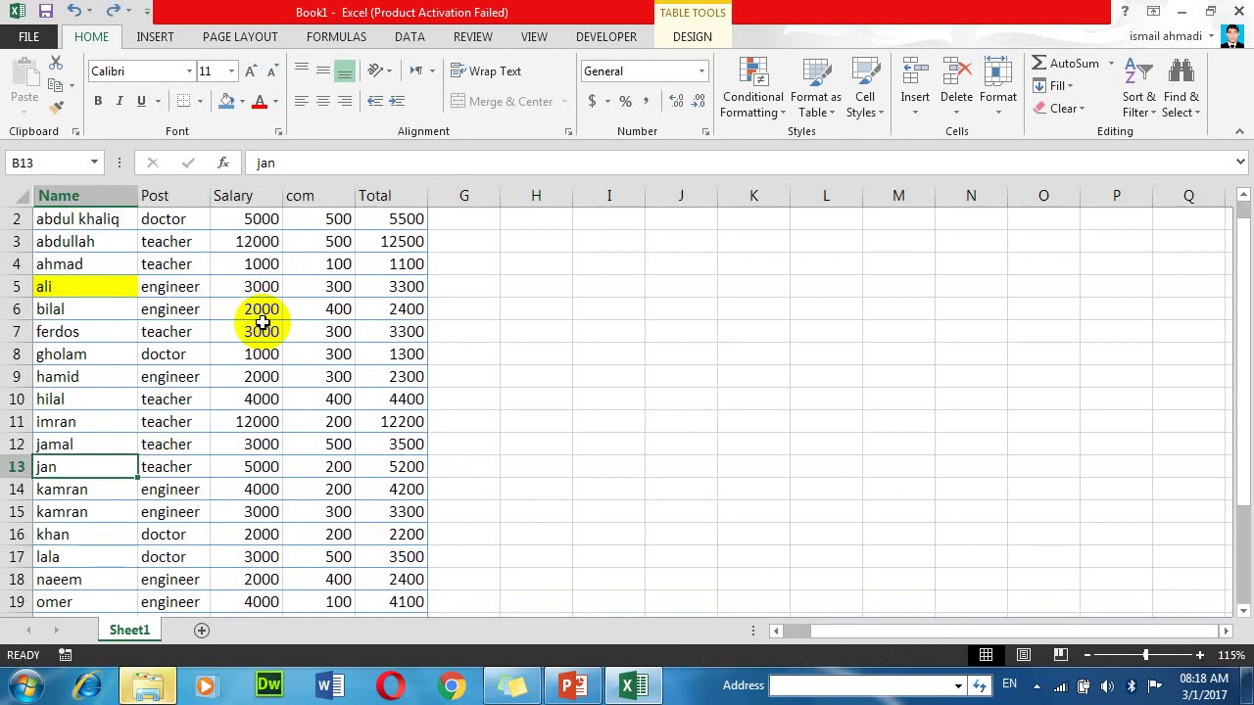
pyautogui.hotkey('ctrl', 'y')
pyautogui.hotkey('ctrl', 'z')
pyautogui.hotkey('ctrl', 'z')
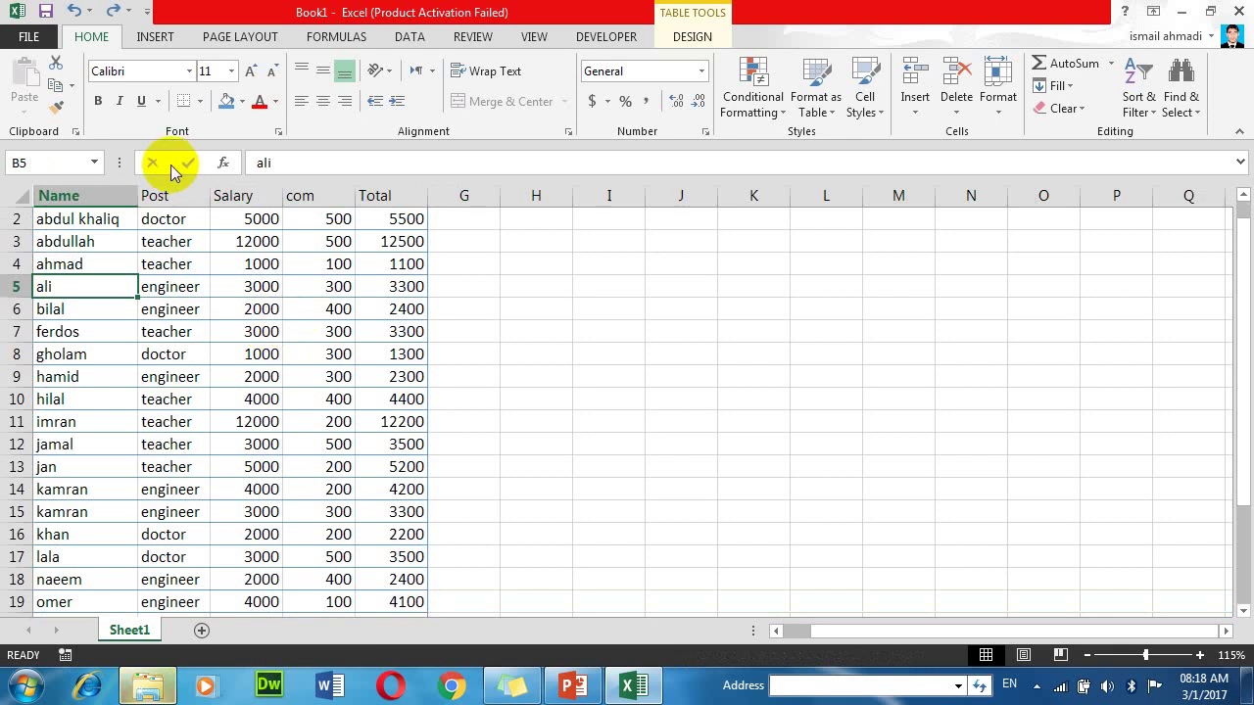
pyautogui.scroll(1, 187, 294)
# Step: Replace the existing sort levels with one sorting Post on values A to Z
pyautogui.click(173, 286)
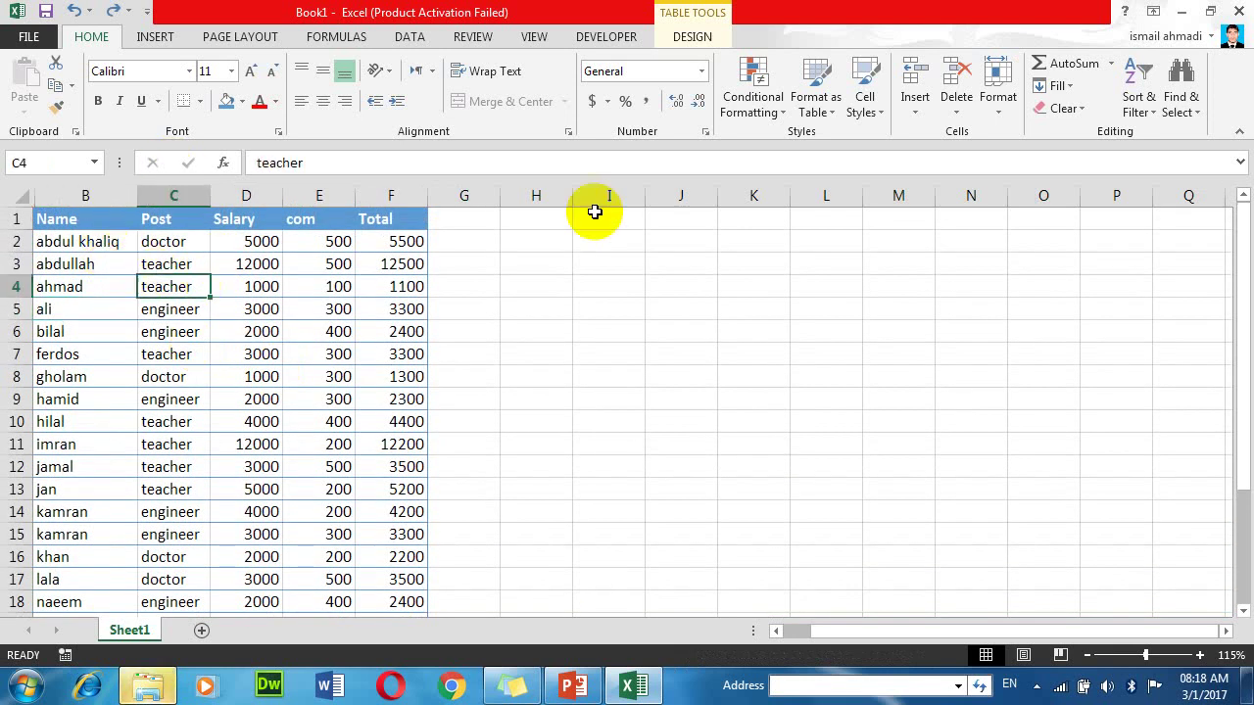
pyautogui.click(1138, 98)
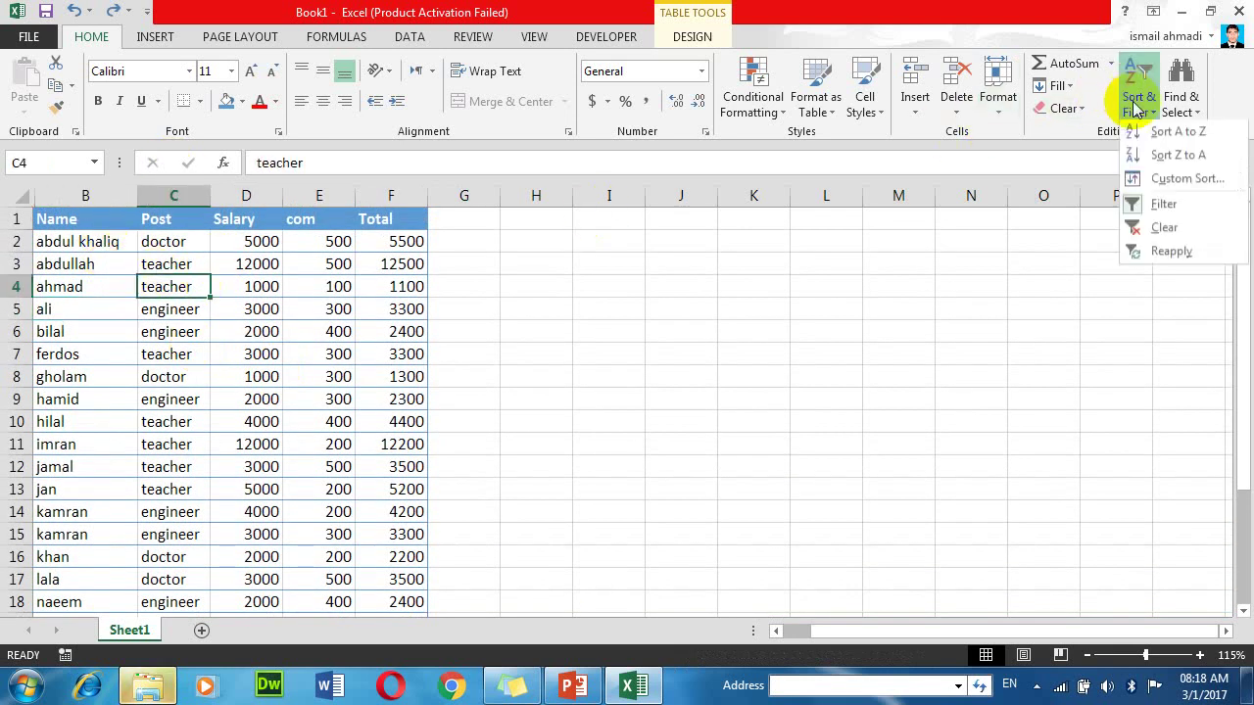
pyautogui.click(1152, 180)
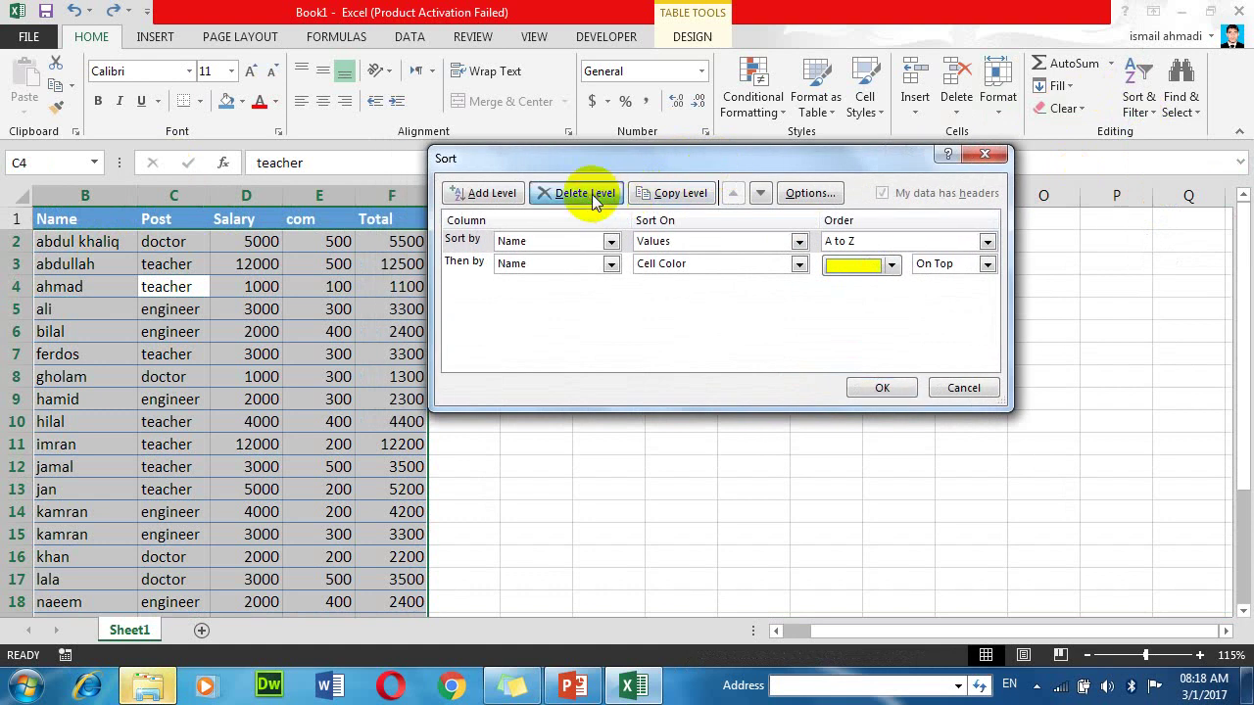
pyautogui.click(592, 193)
pyautogui.click(592, 193)
pyautogui.click(493, 194)
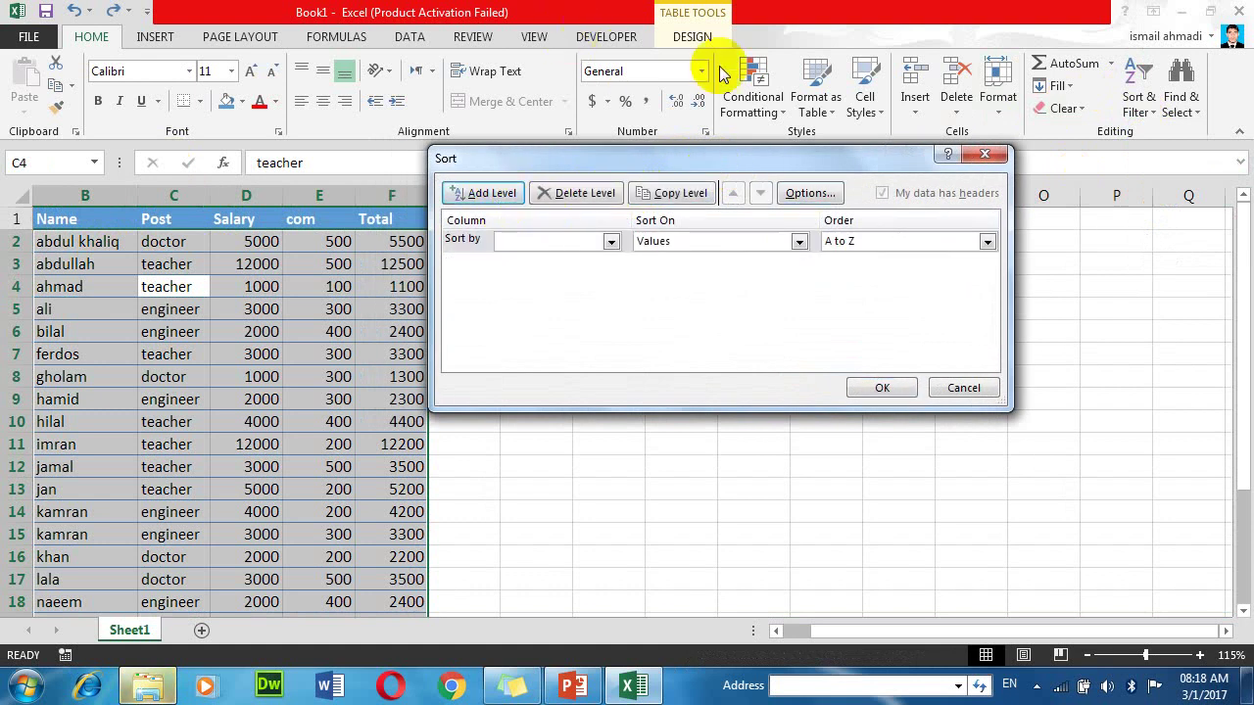
pyautogui.moveTo(685, 160); pyautogui.dragTo(779, 135)
pyautogui.click(706, 215)
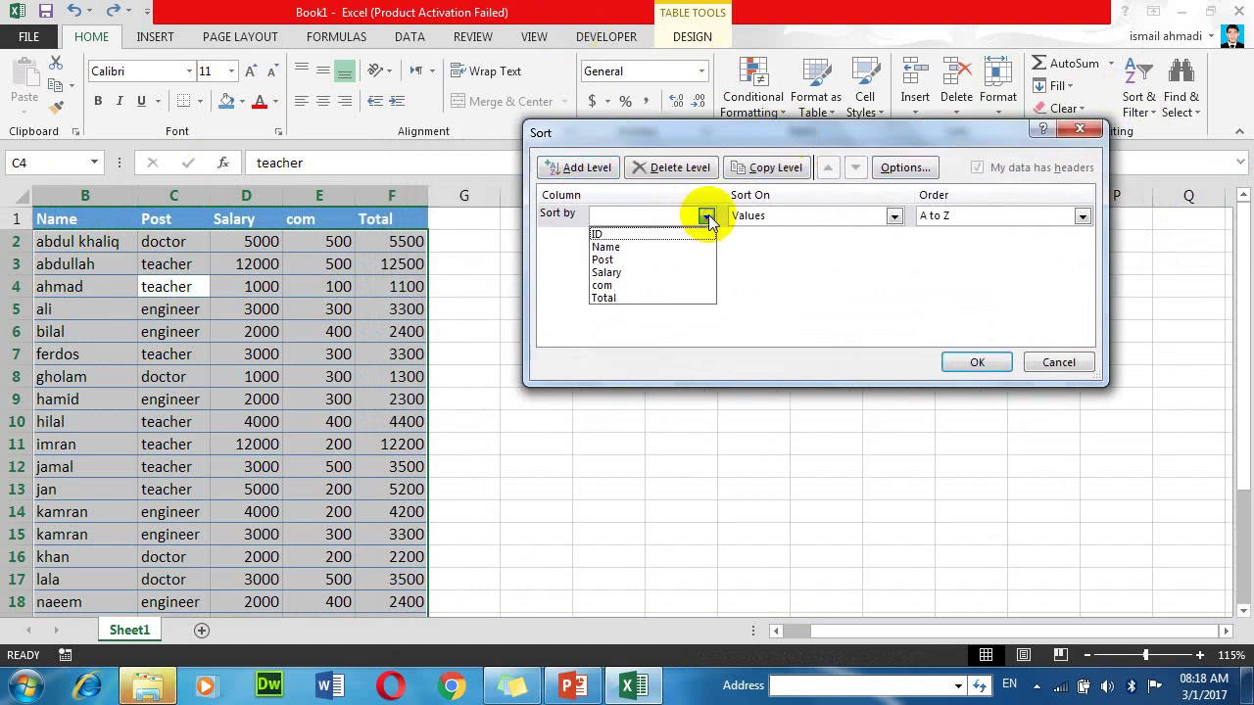
pyautogui.click(614, 260)
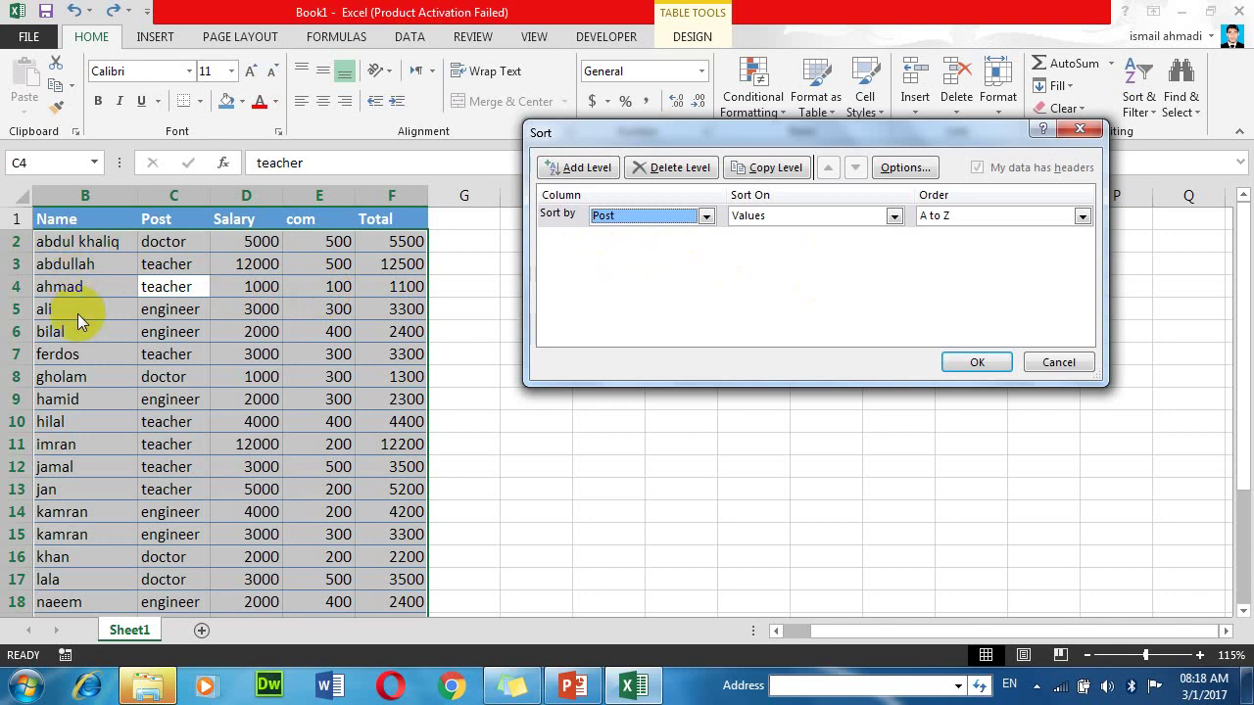
pyautogui.click(848, 218)
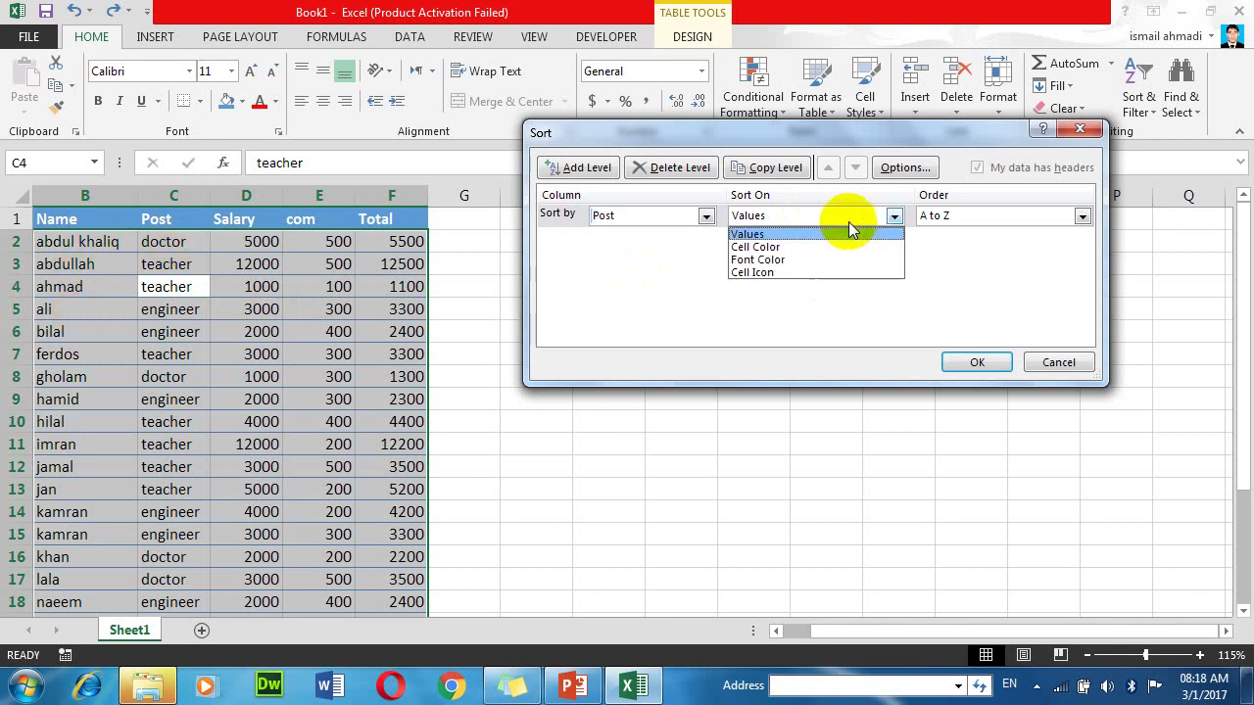
pyautogui.click(774, 235)
pyautogui.click(955, 360)
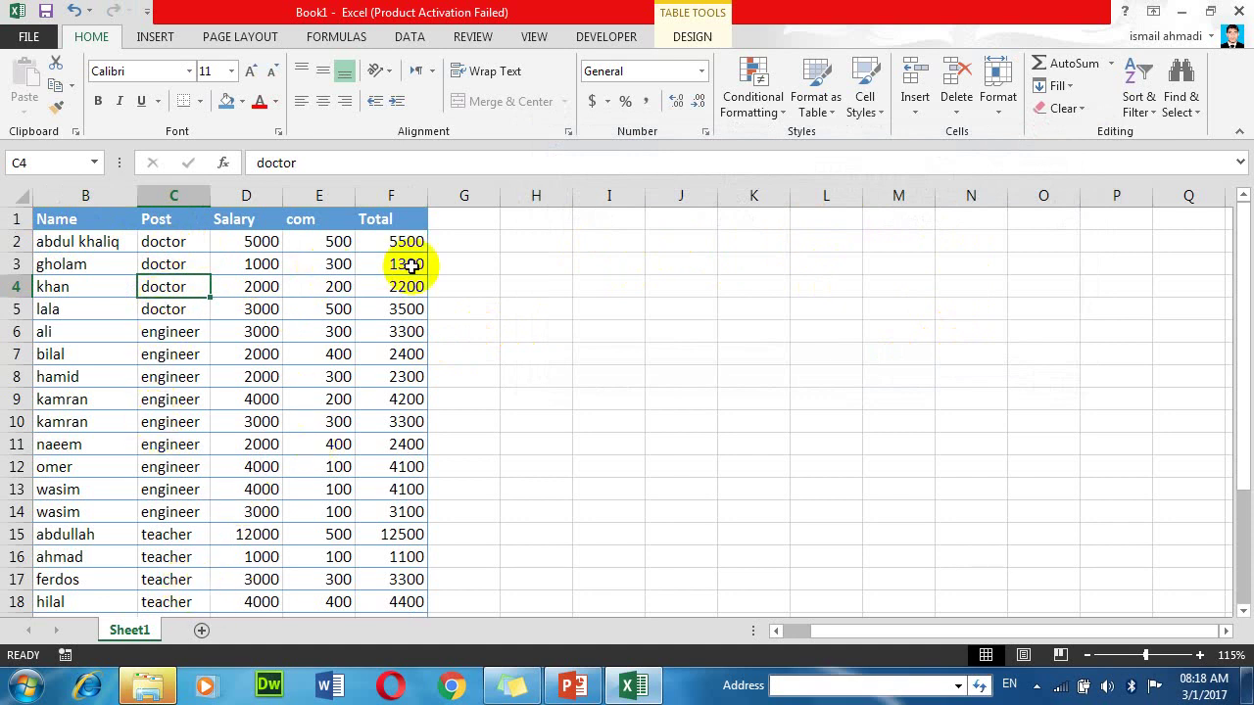
# Step: Reopen Custom Sort, add a second level, then dismiss it without changes
pyautogui.click(1136, 83)
pyautogui.click(1160, 176)
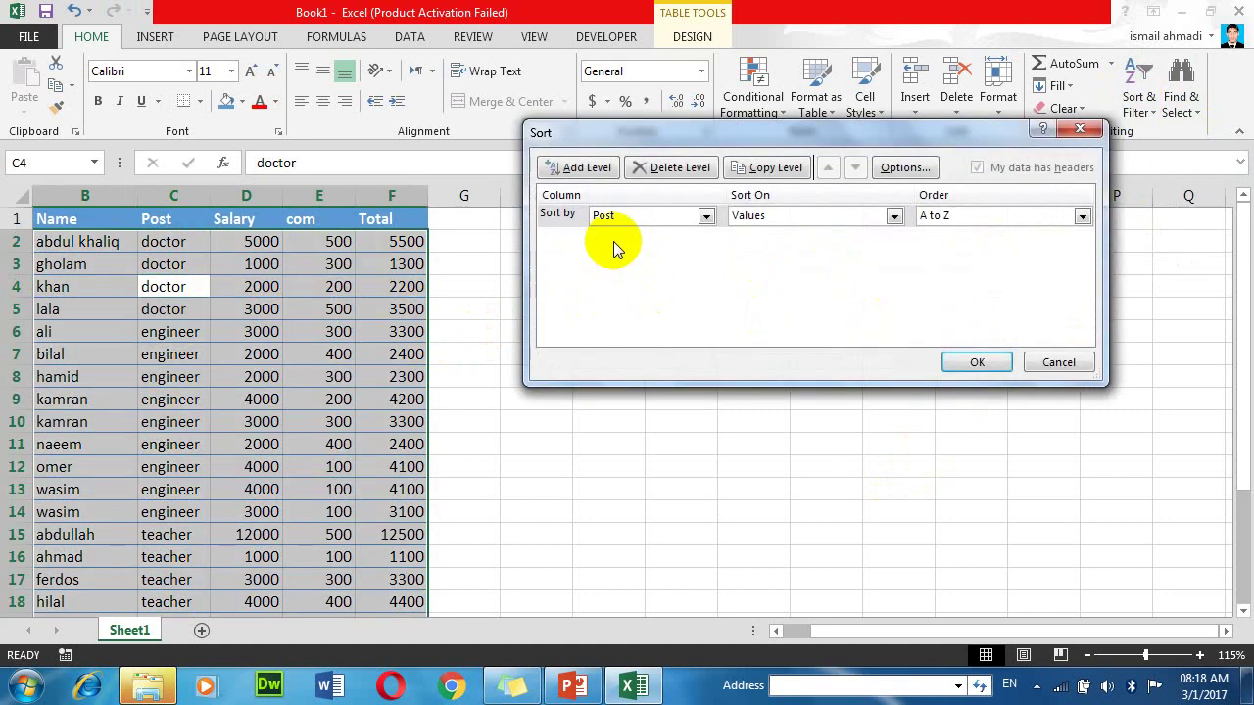
pyautogui.click(578, 167)
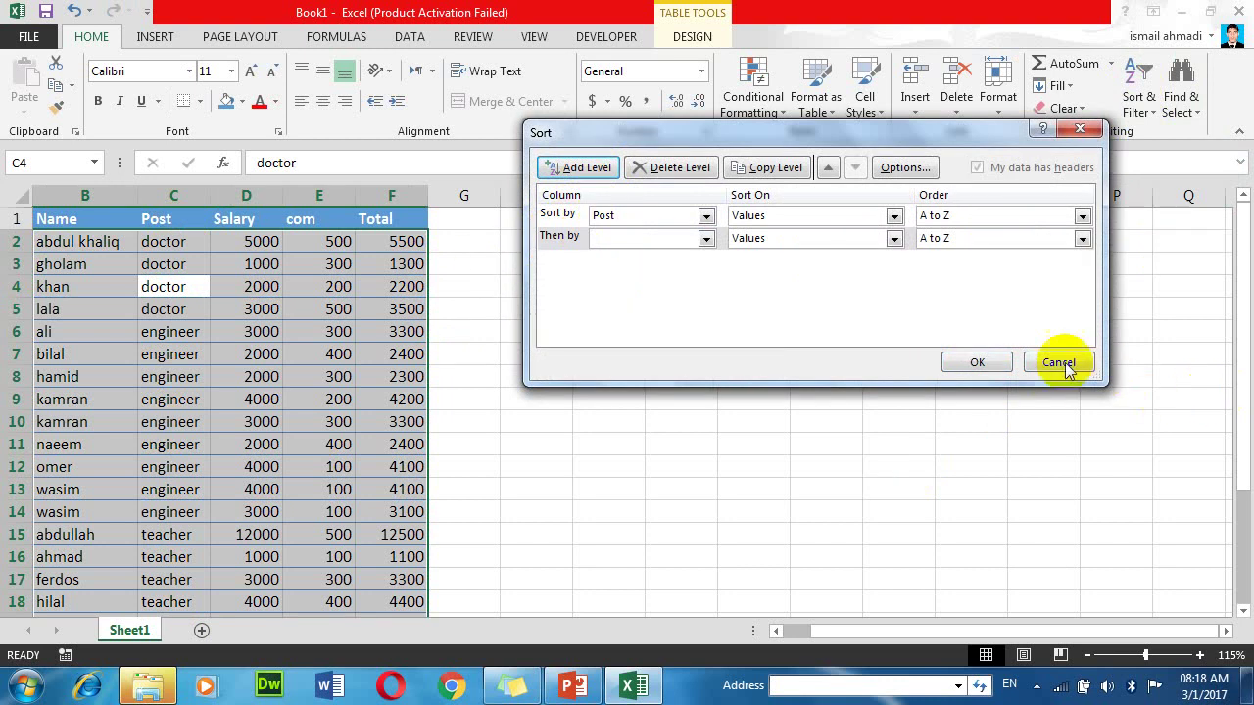
pyautogui.click(975, 365)
pyautogui.moveTo(171, 243); pyautogui.dragTo(168, 286)
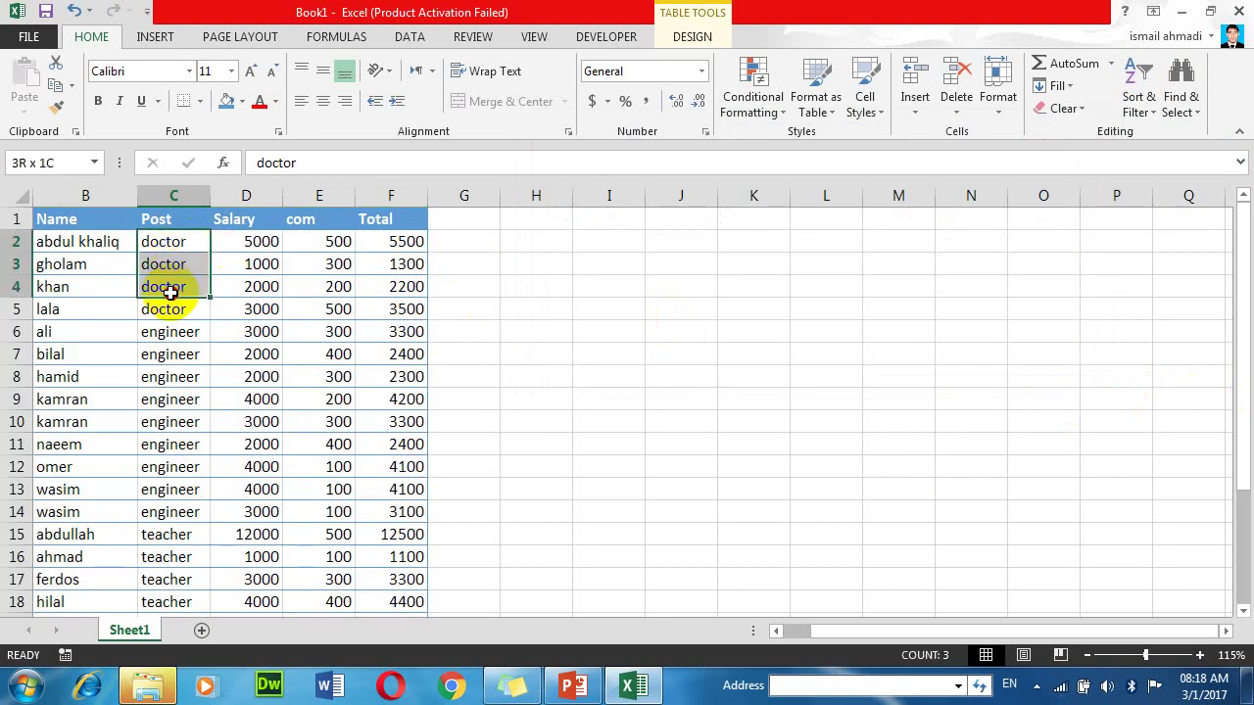
# Step: Step through the doctor salaries in D2 to D5
pyautogui.click(252, 245)
pyautogui.click(245, 265)
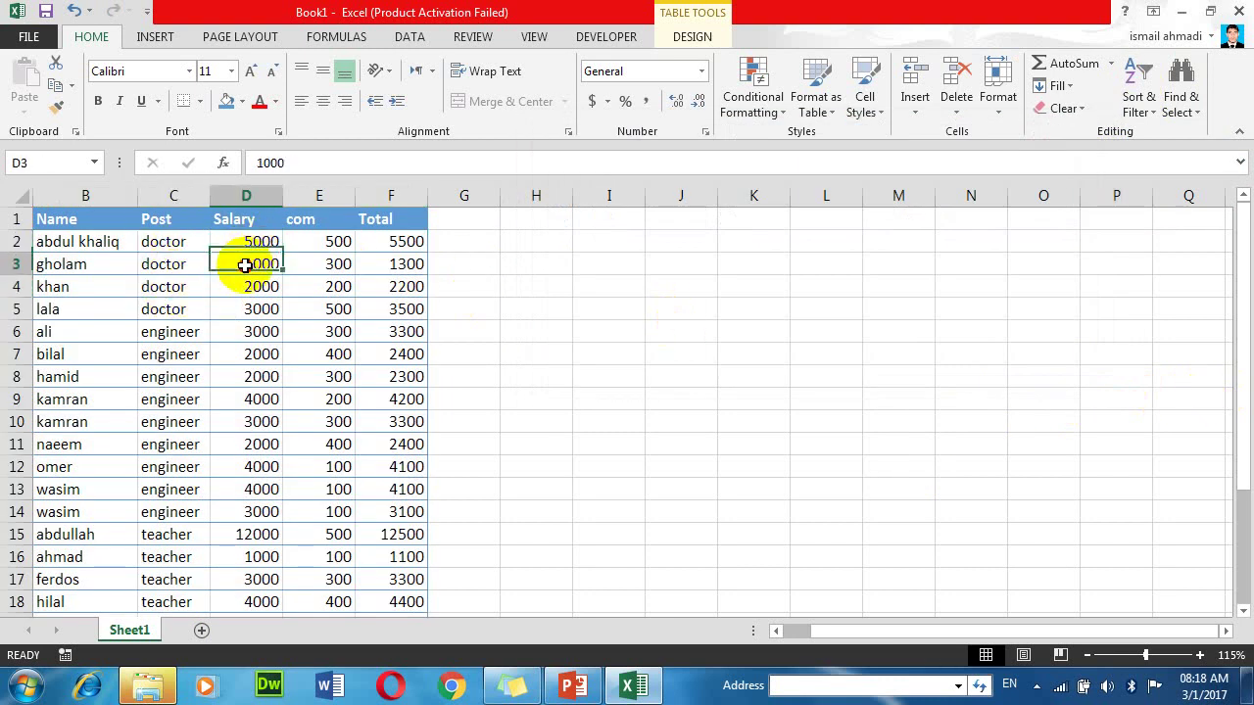
pyautogui.click(241, 288)
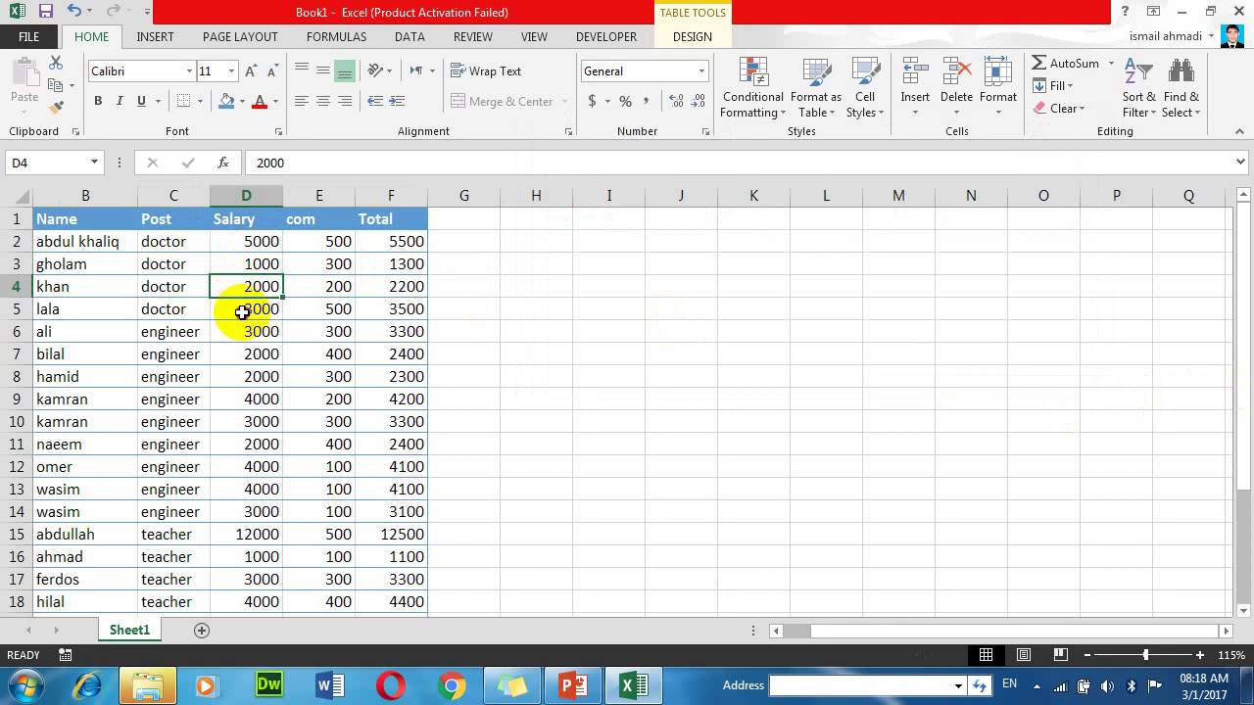
pyautogui.click(241, 312)
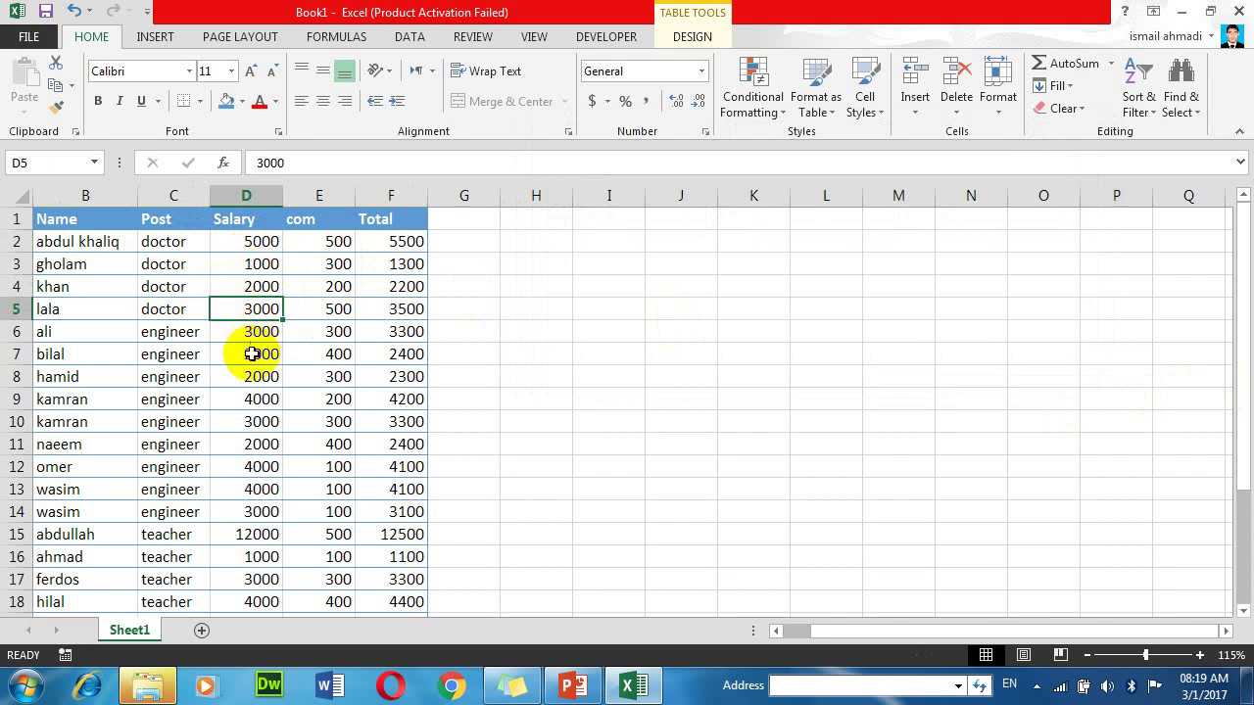
# Step: Add a Salary level on values, Smallest to Largest, after Post and apply the sort
pyautogui.click(1138, 102)
pyautogui.click(1136, 179)
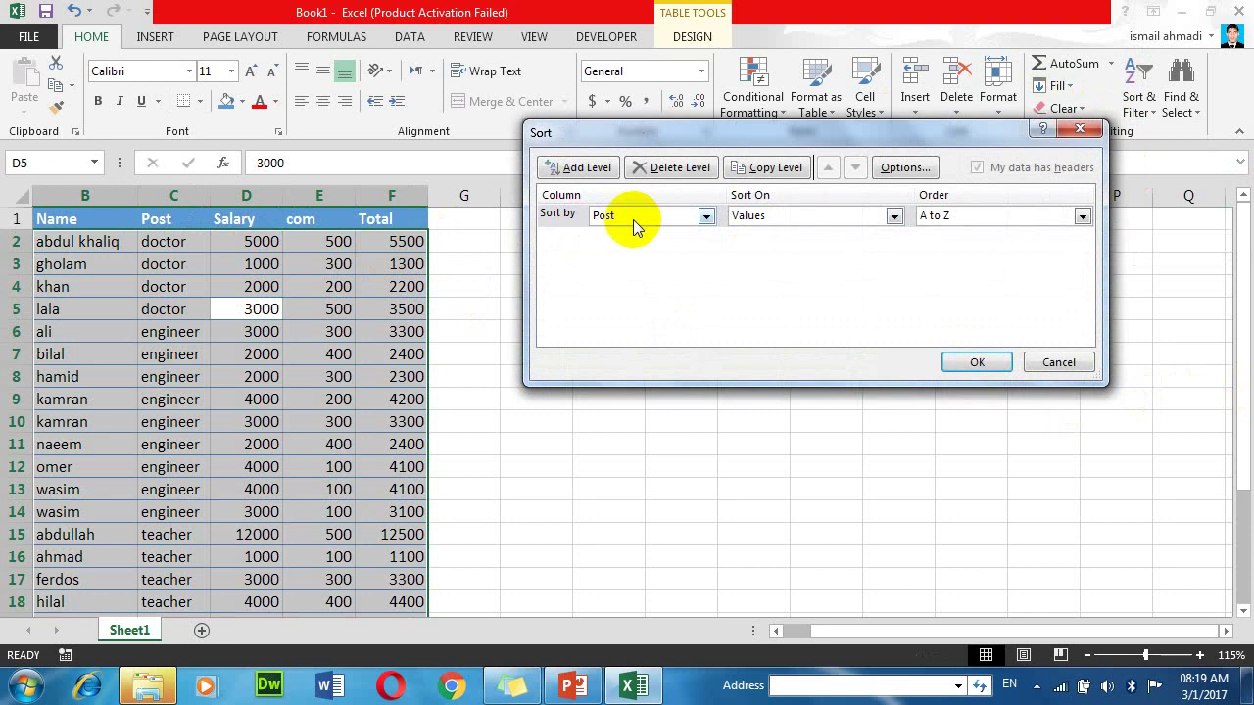
pyautogui.click(592, 170)
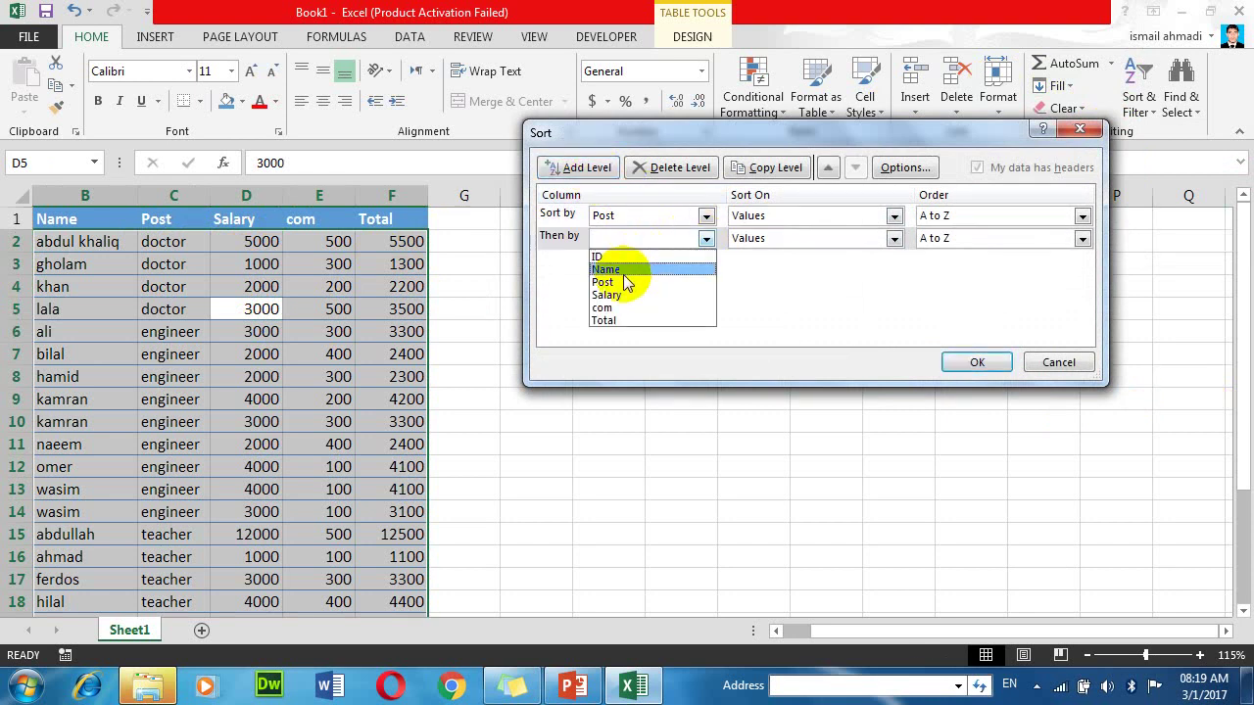
pyautogui.click(625, 294)
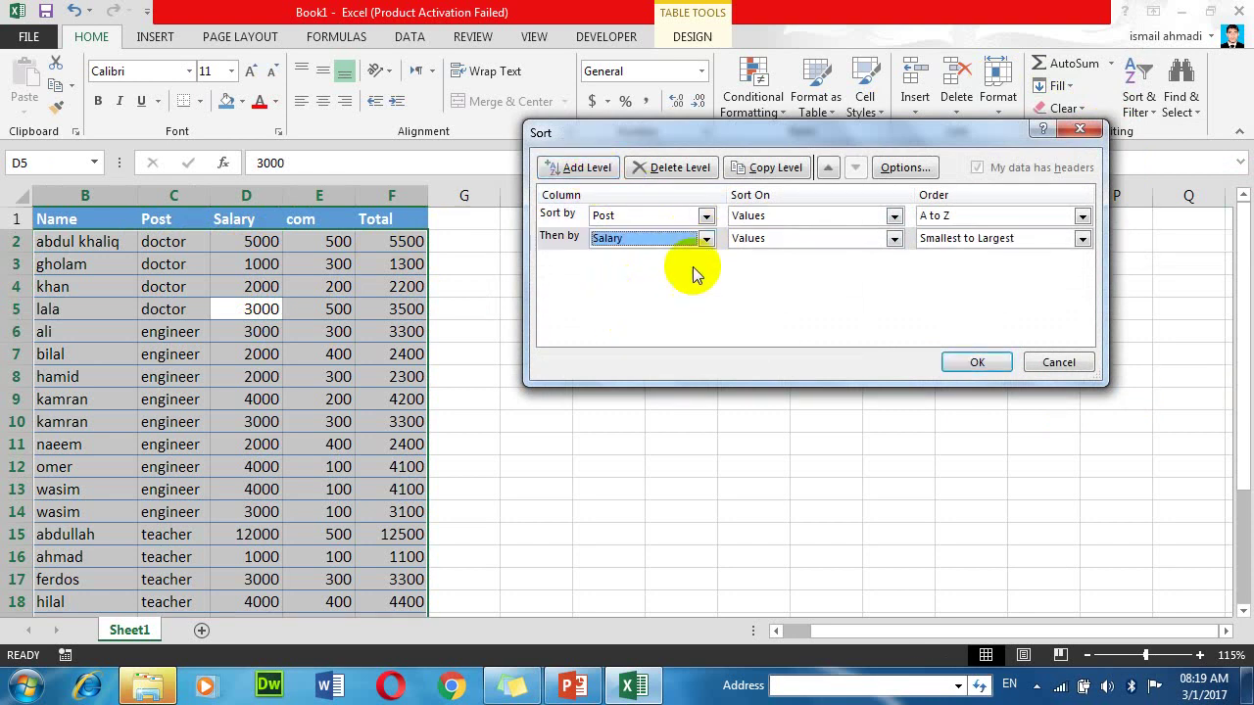
pyautogui.click(893, 239)
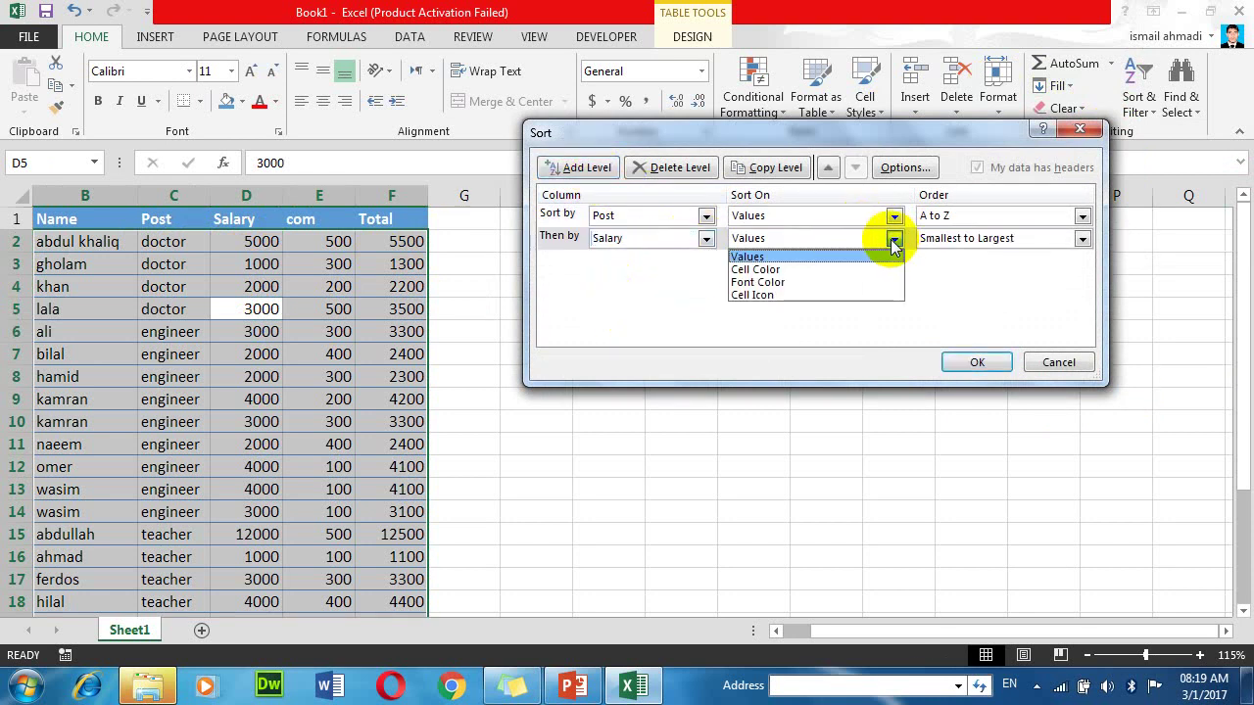
pyautogui.click(797, 257)
pyautogui.click(955, 238)
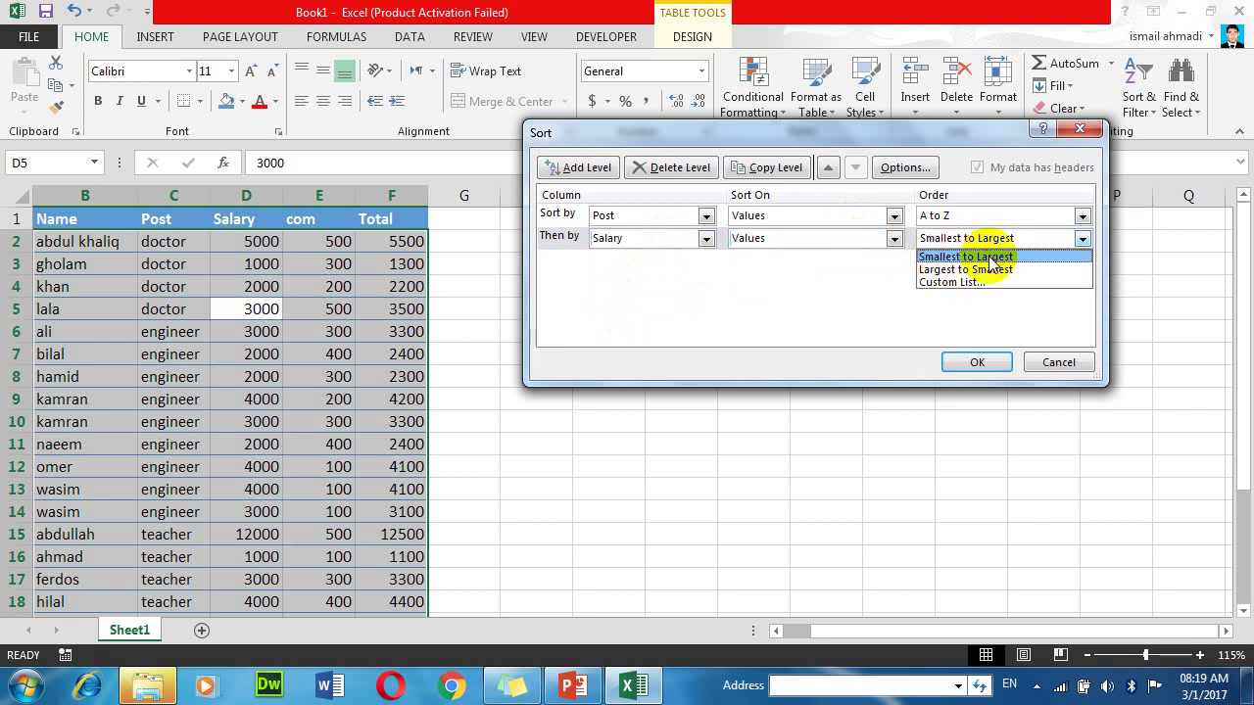
pyautogui.click(980, 257)
pyautogui.click(977, 362)
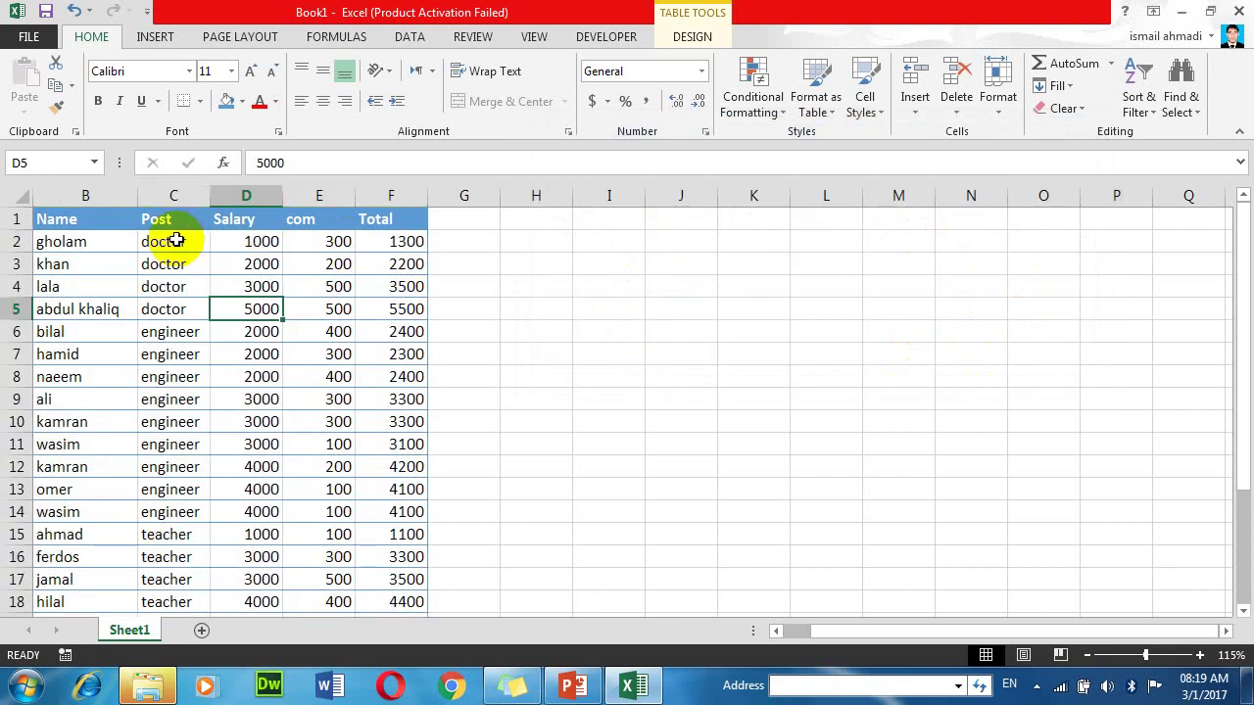
# Step: Review the sorted doctor salaries and select the four doctor entries C2:C5
pyautogui.moveTo(170, 250); pyautogui.dragTo(159, 310)
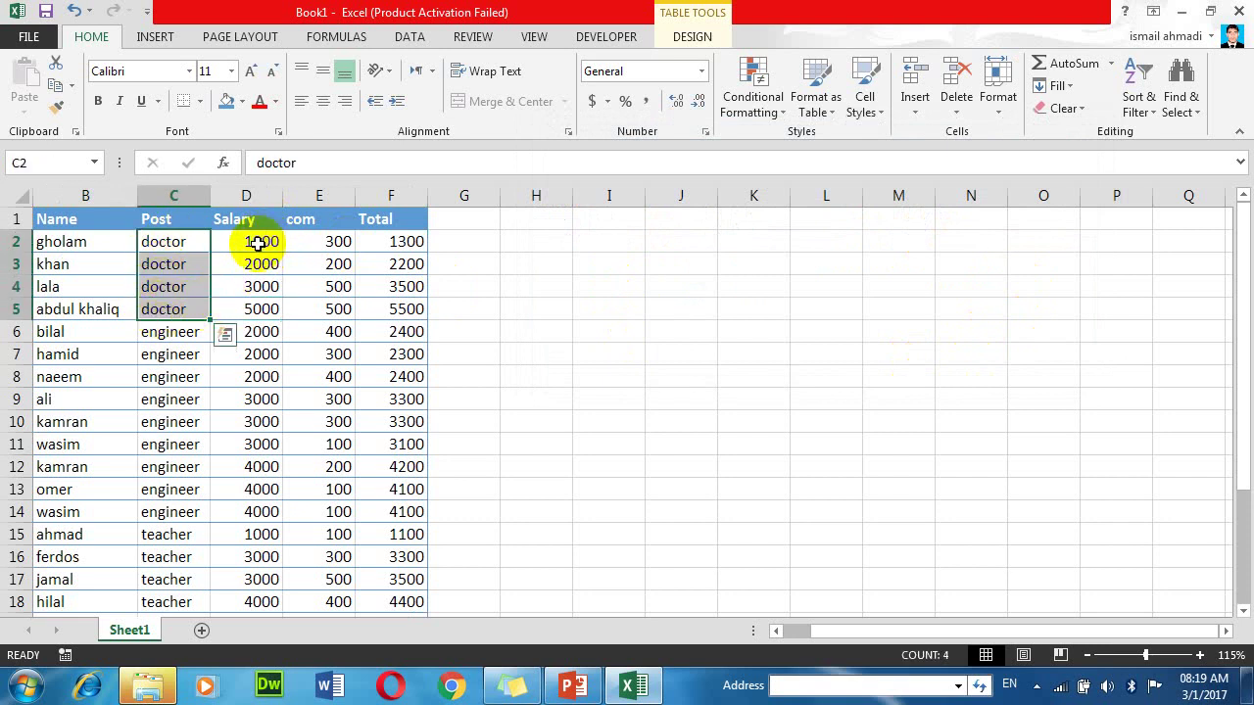
pyautogui.click(258, 243)
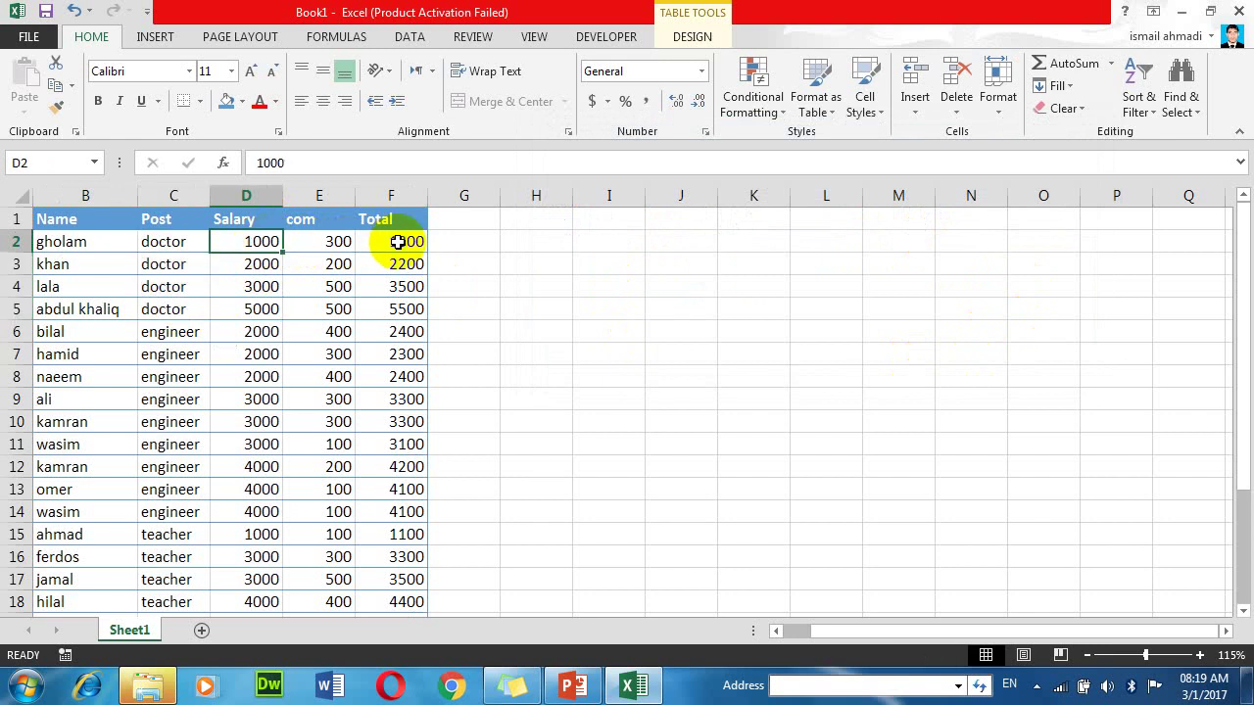
pyautogui.click(263, 263)
pyautogui.click(255, 288)
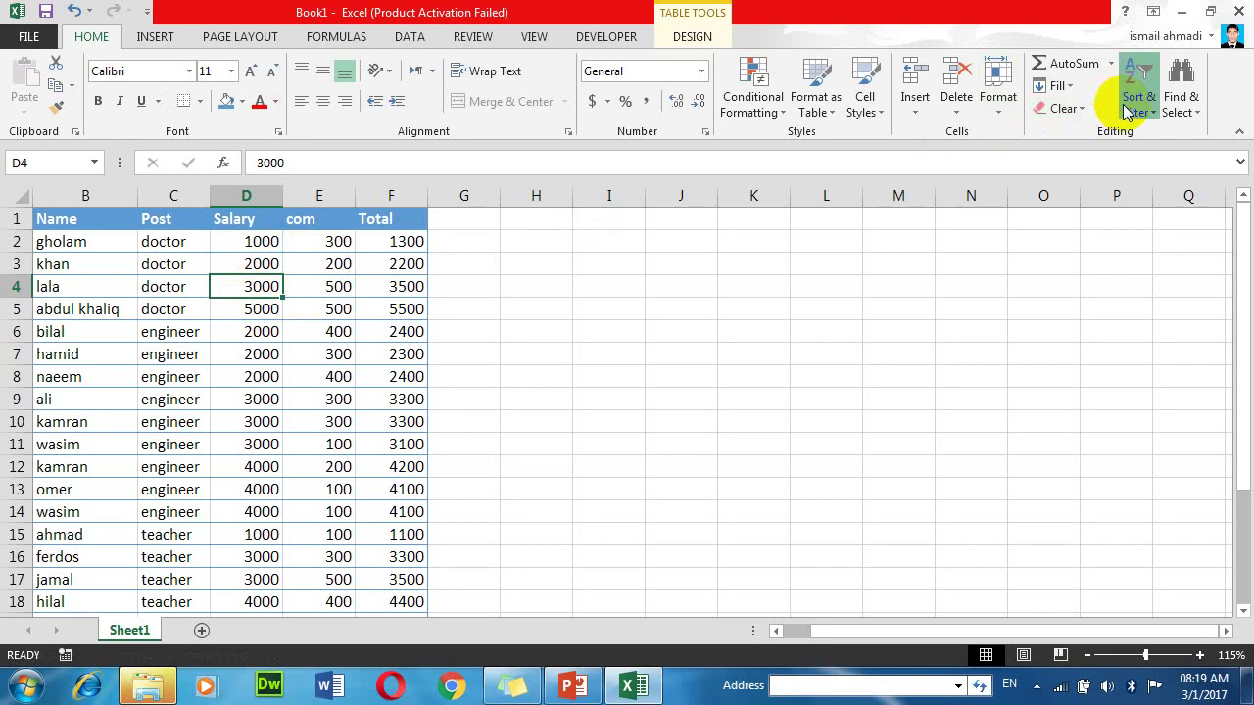
pyautogui.click(1136, 96)
pyautogui.click(208, 285)
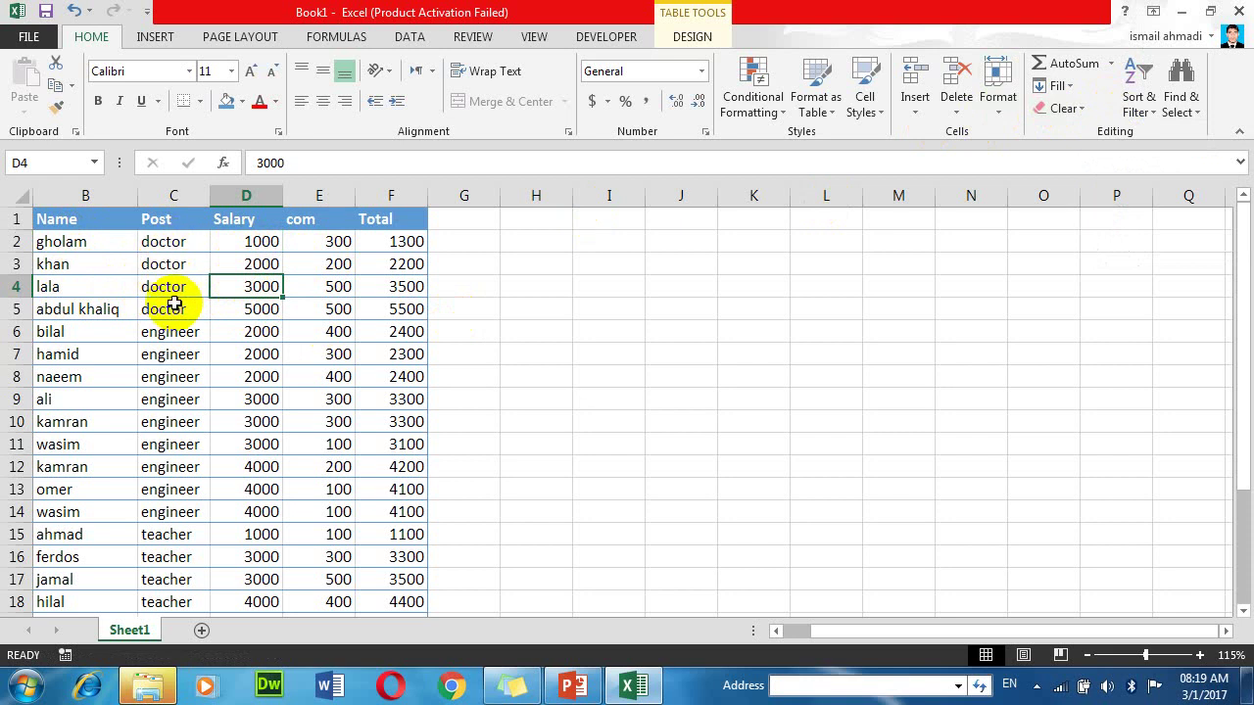
pyautogui.click(164, 248)
pyautogui.moveTo(165, 258); pyautogui.dragTo(159, 305)
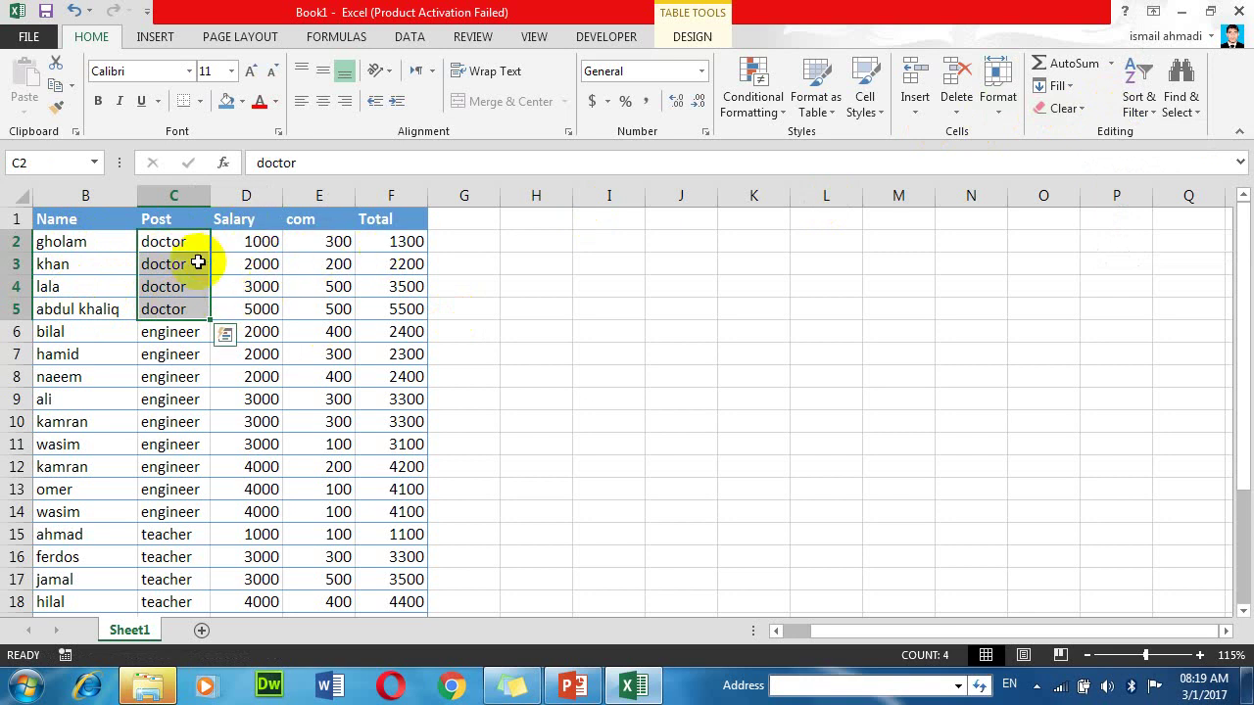
# Step: Change the Salary sort level to Largest to Smallest and reapply the Post-then-Salary sort
pyautogui.click(1136, 88)
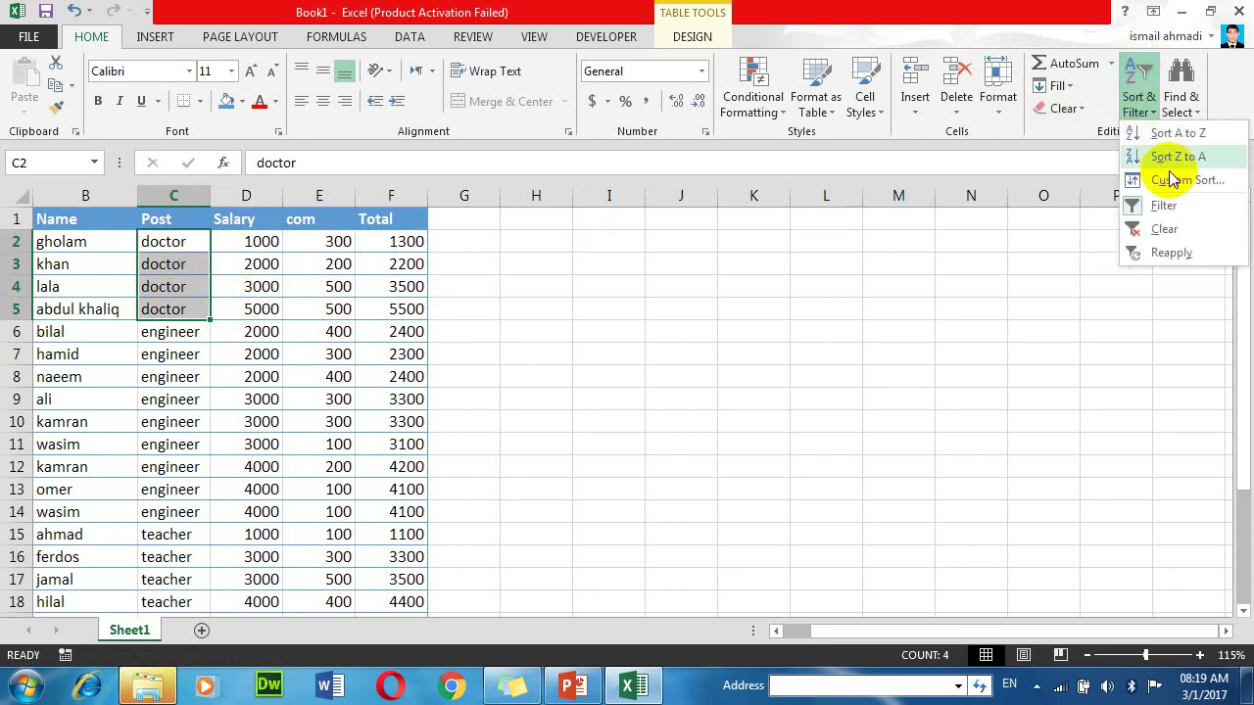
pyautogui.click(1117, 191)
pyautogui.click(932, 238)
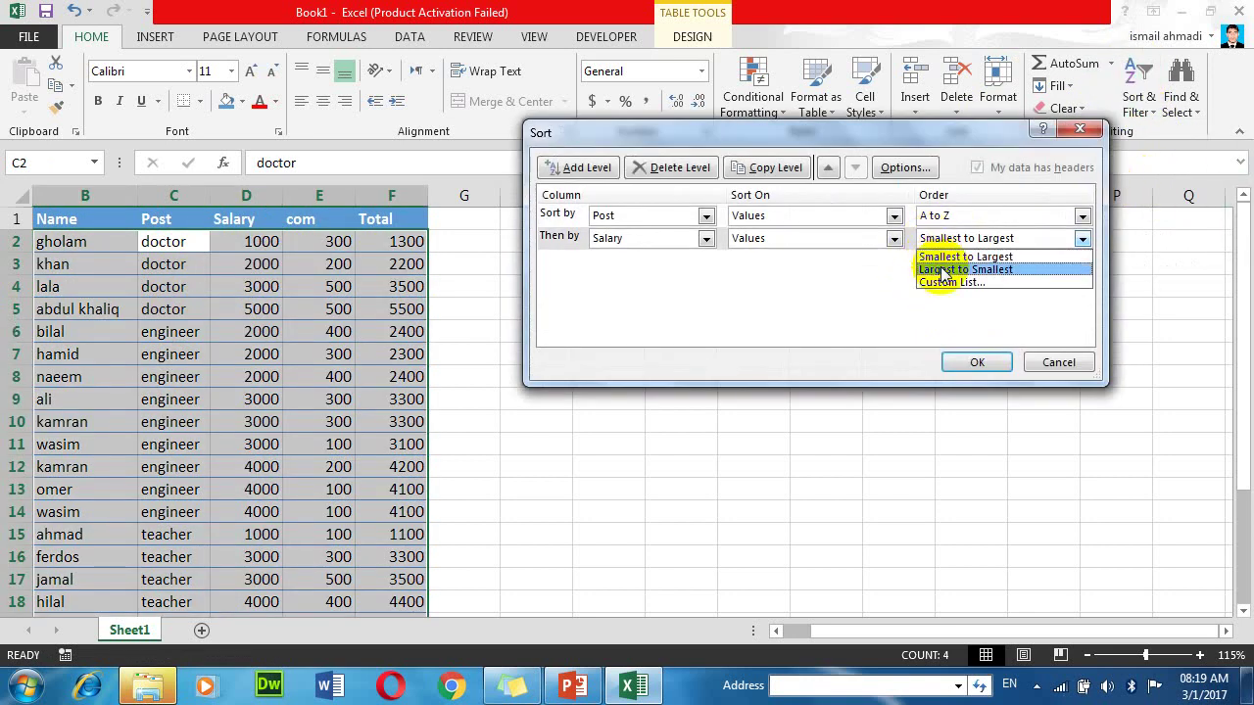
pyautogui.click(942, 269)
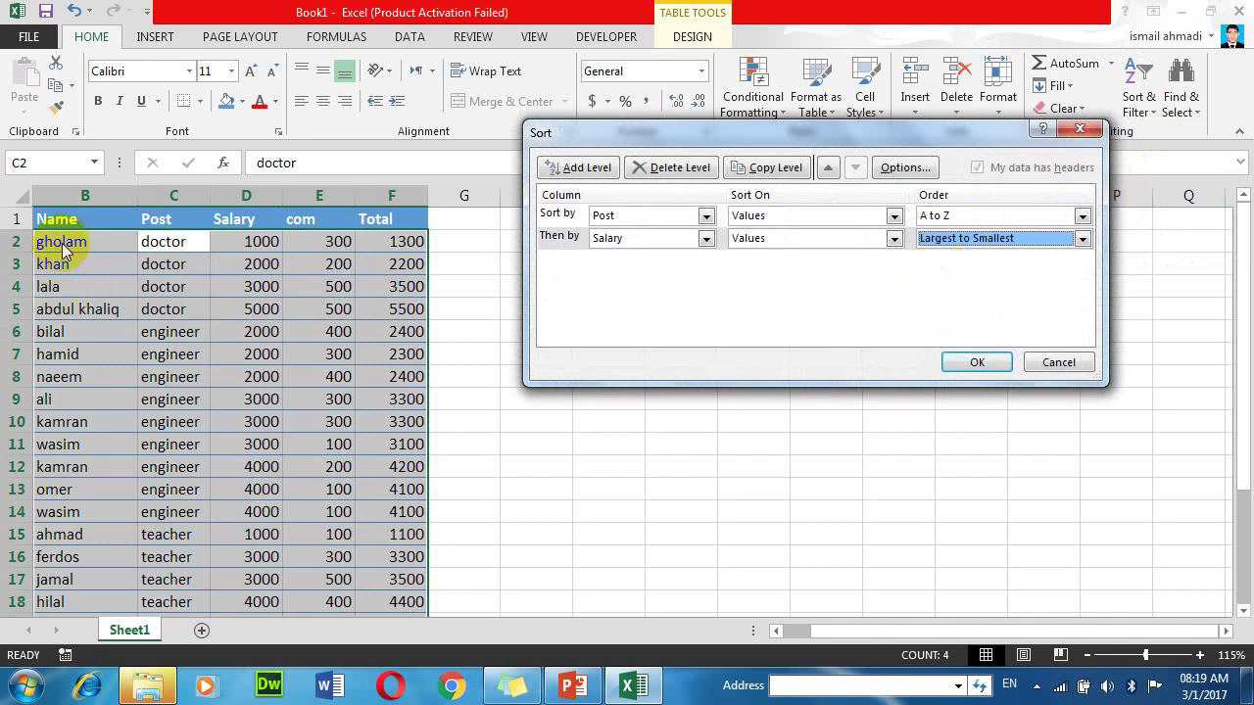
pyautogui.click(983, 361)
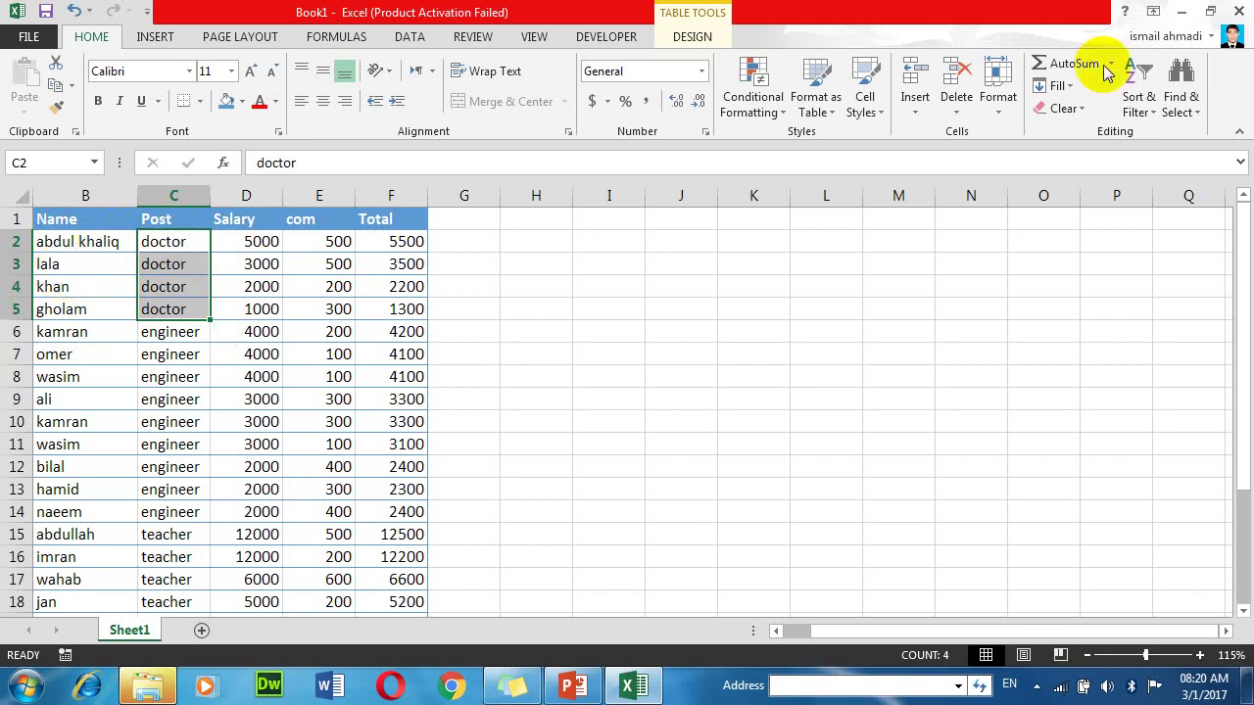
pyautogui.click(1140, 98)
pyautogui.click(1159, 181)
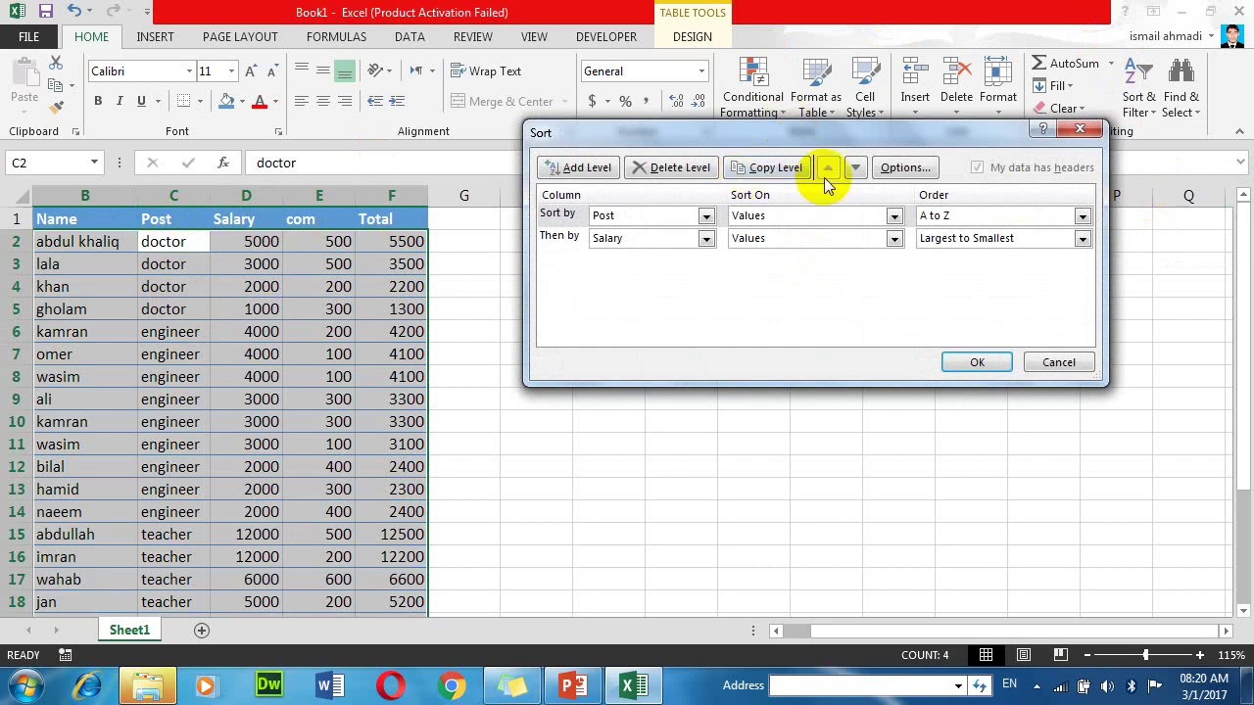
pyautogui.click(908, 167)
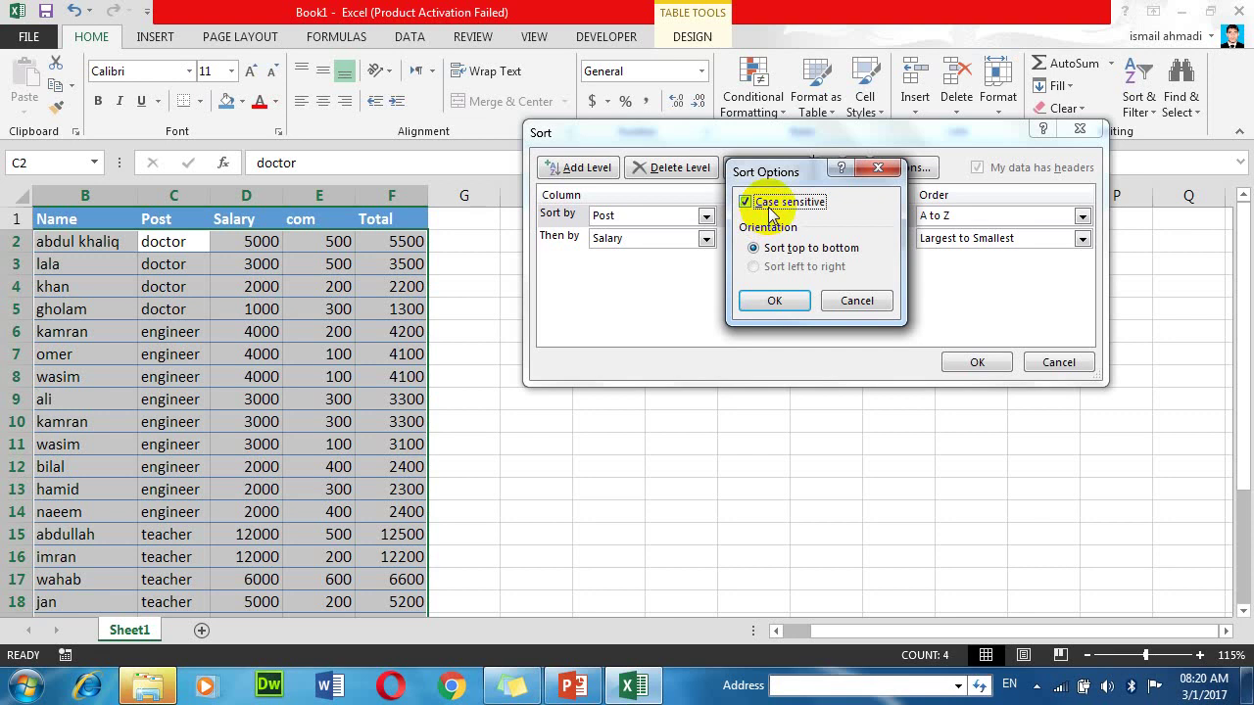
pyautogui.click(856, 301)
# Step: Cancel the open Sort dialog and retype gholam in B5 as GHOLAM
pyautogui.click(1058, 362)
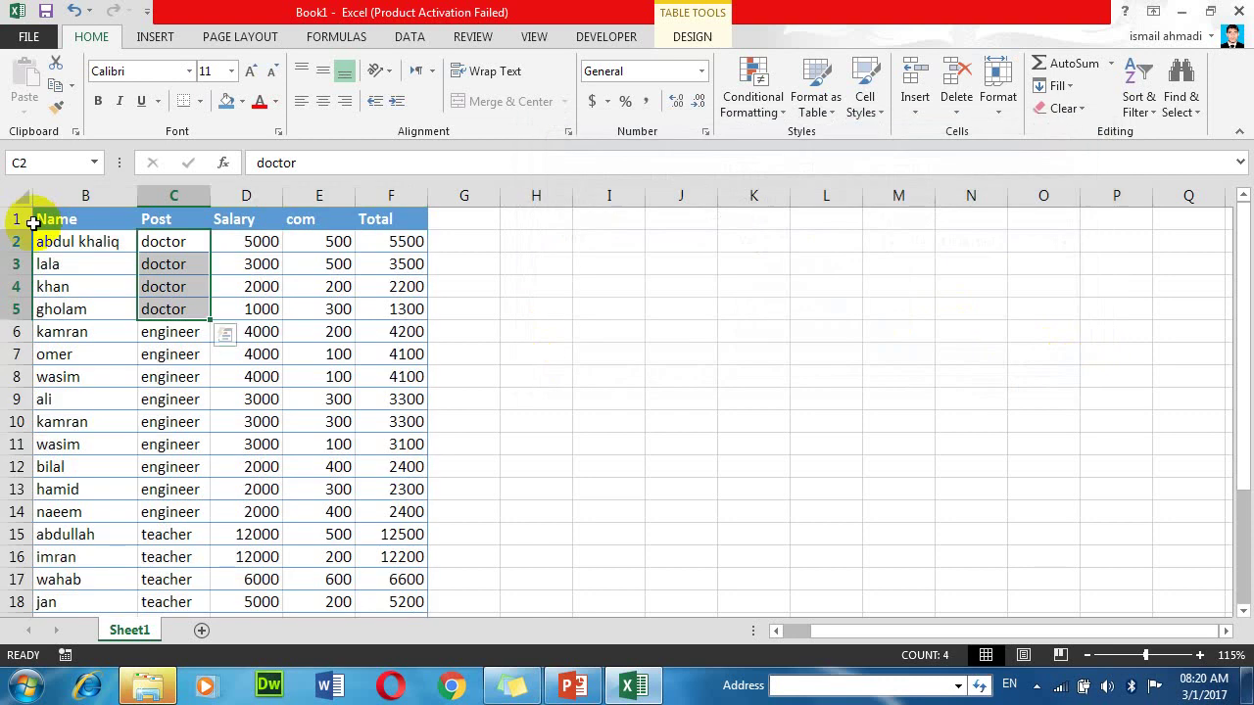
pyautogui.click(61, 308)
pyautogui.write('G')
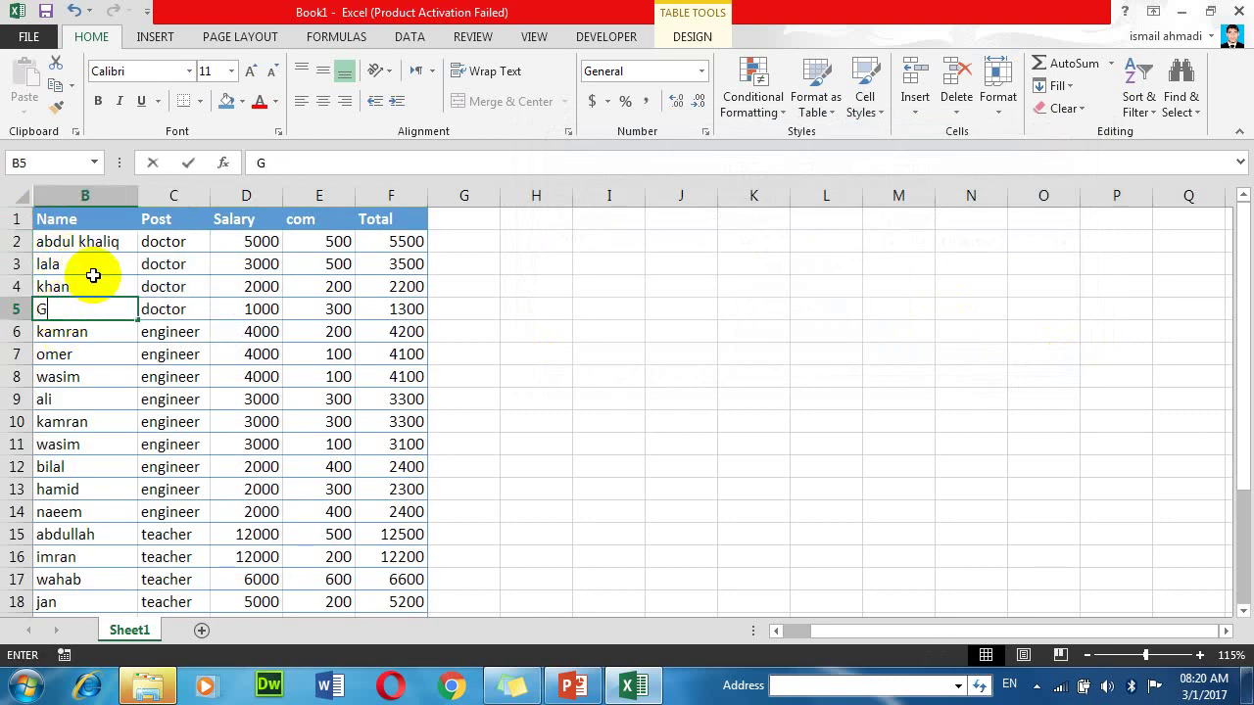
pyautogui.write('HOLAM')
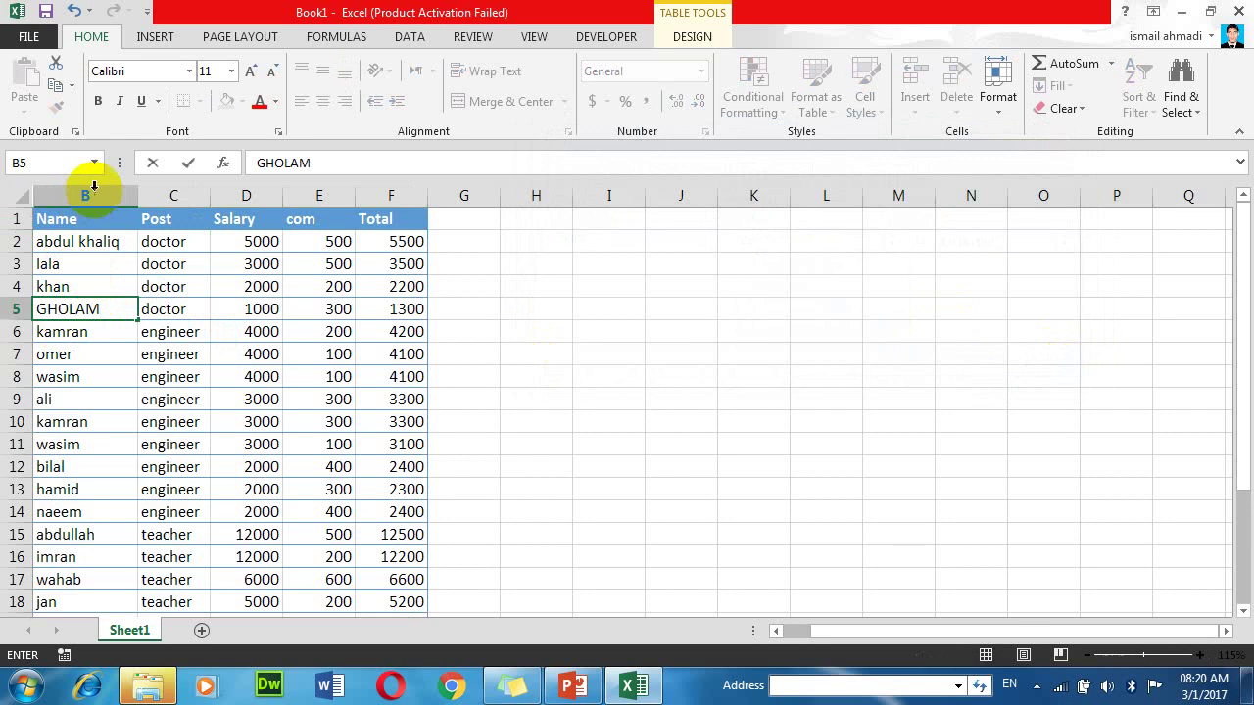
pyautogui.click(181, 402)
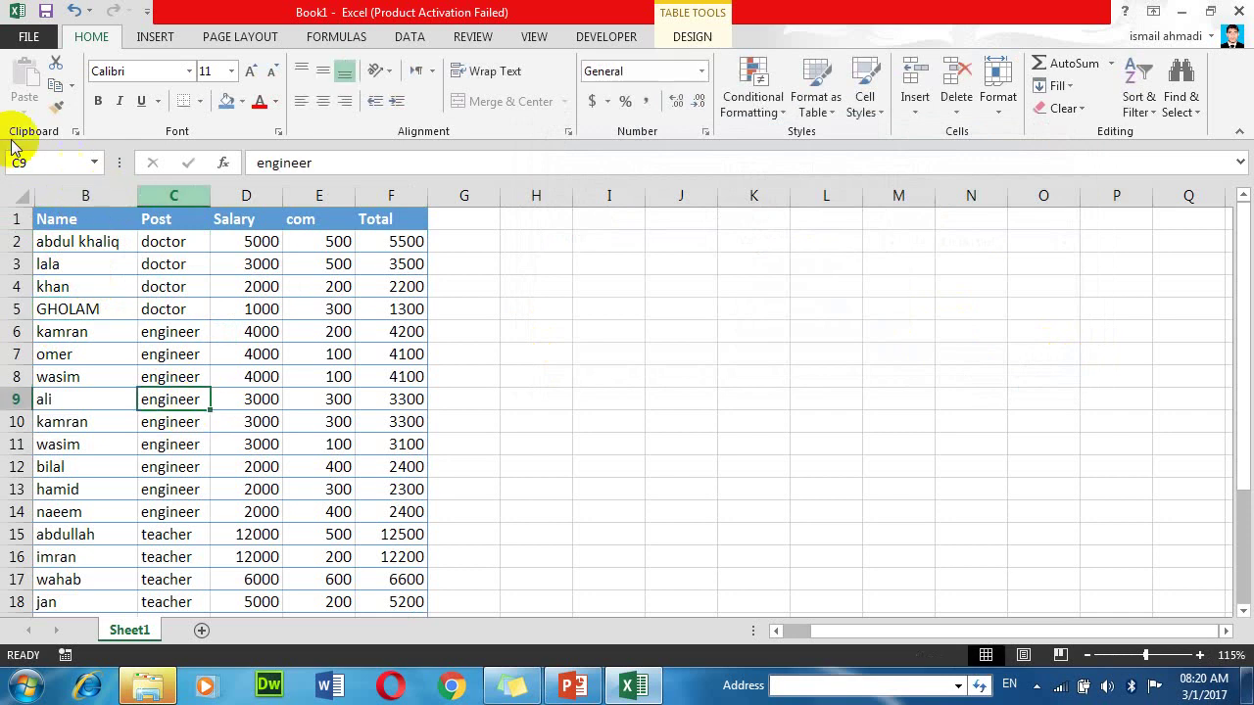
pyautogui.click(82, 263)
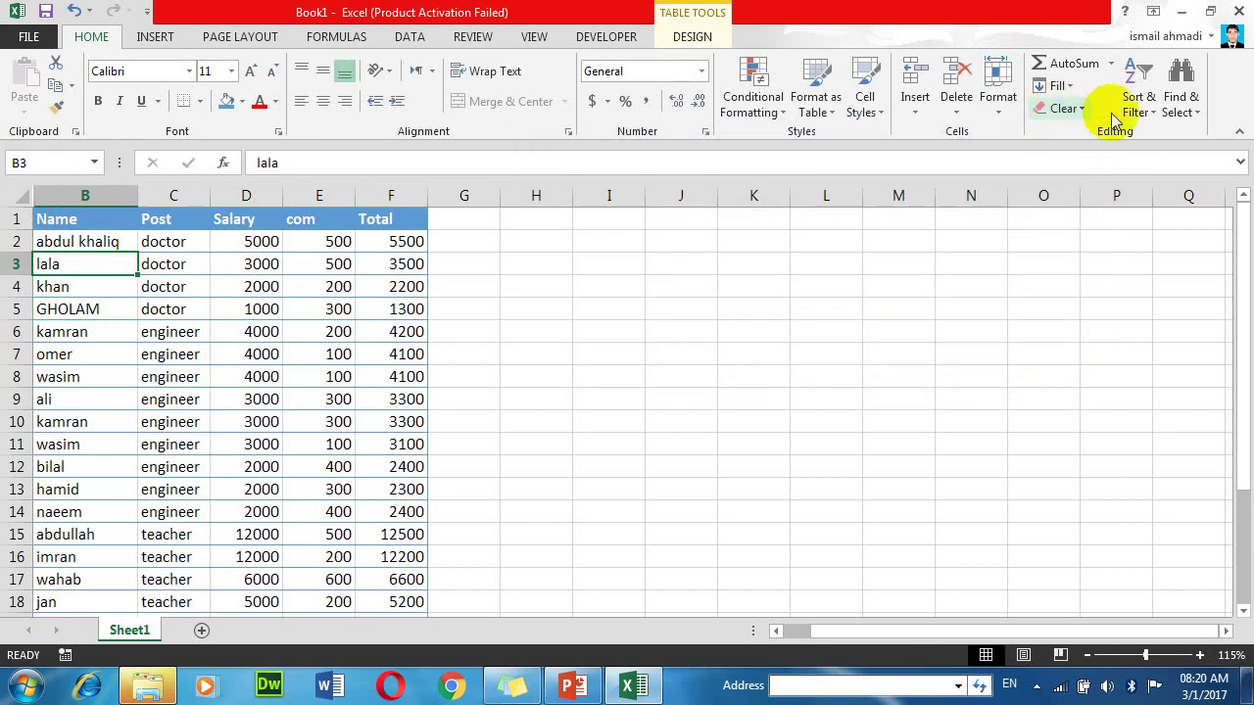
# Step: In Custom Sort, delete the Salary level and turn on case-sensitive sorting
pyautogui.click(1139, 104)
pyautogui.click(1187, 180)
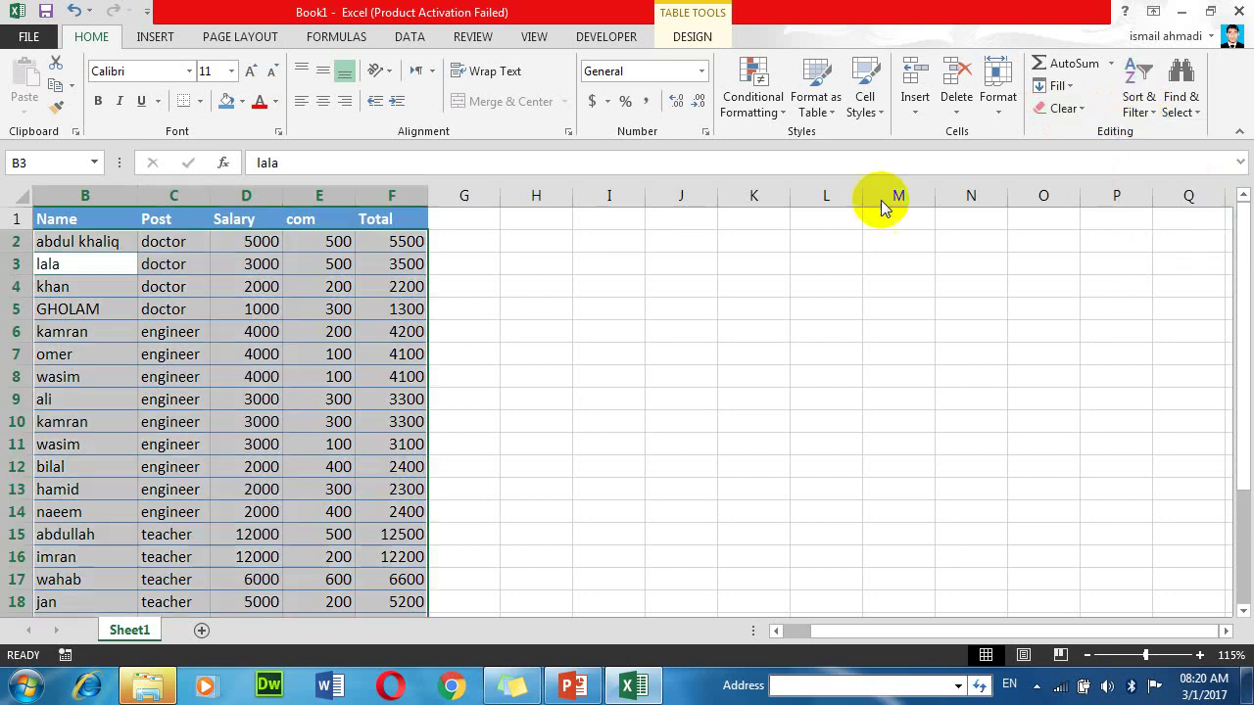
pyautogui.click(651, 243)
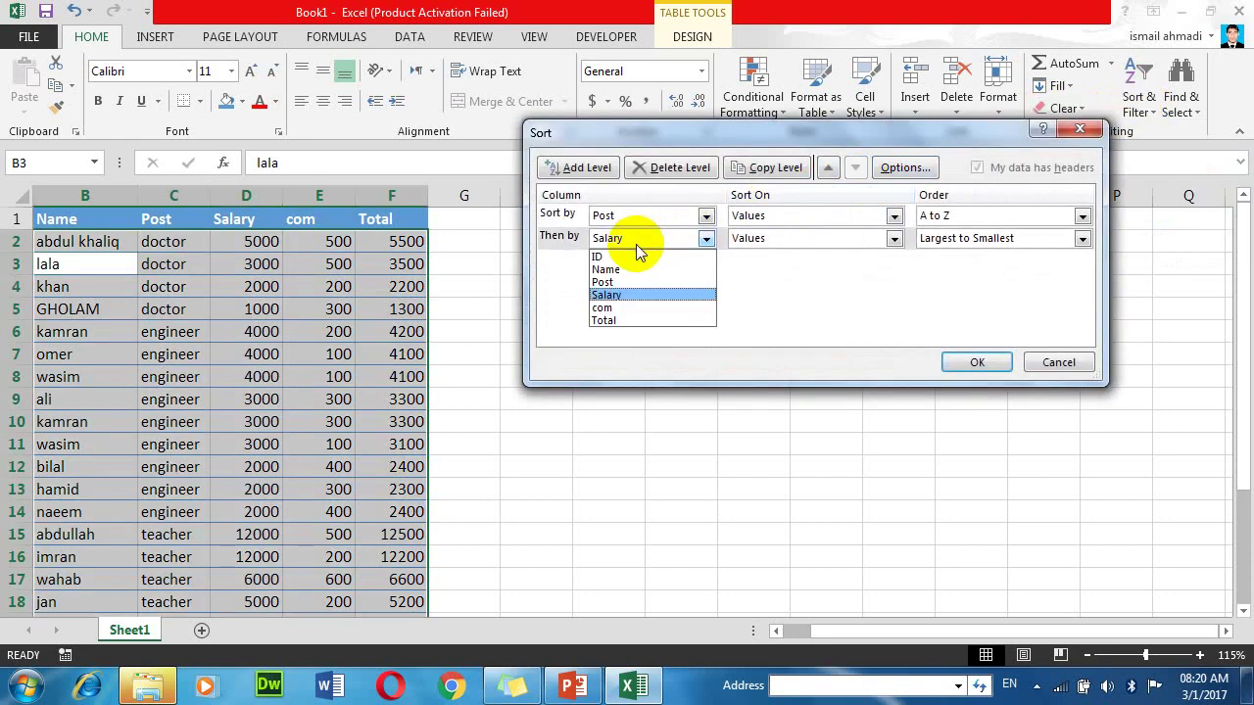
pyautogui.click(679, 174)
pyautogui.click(680, 171)
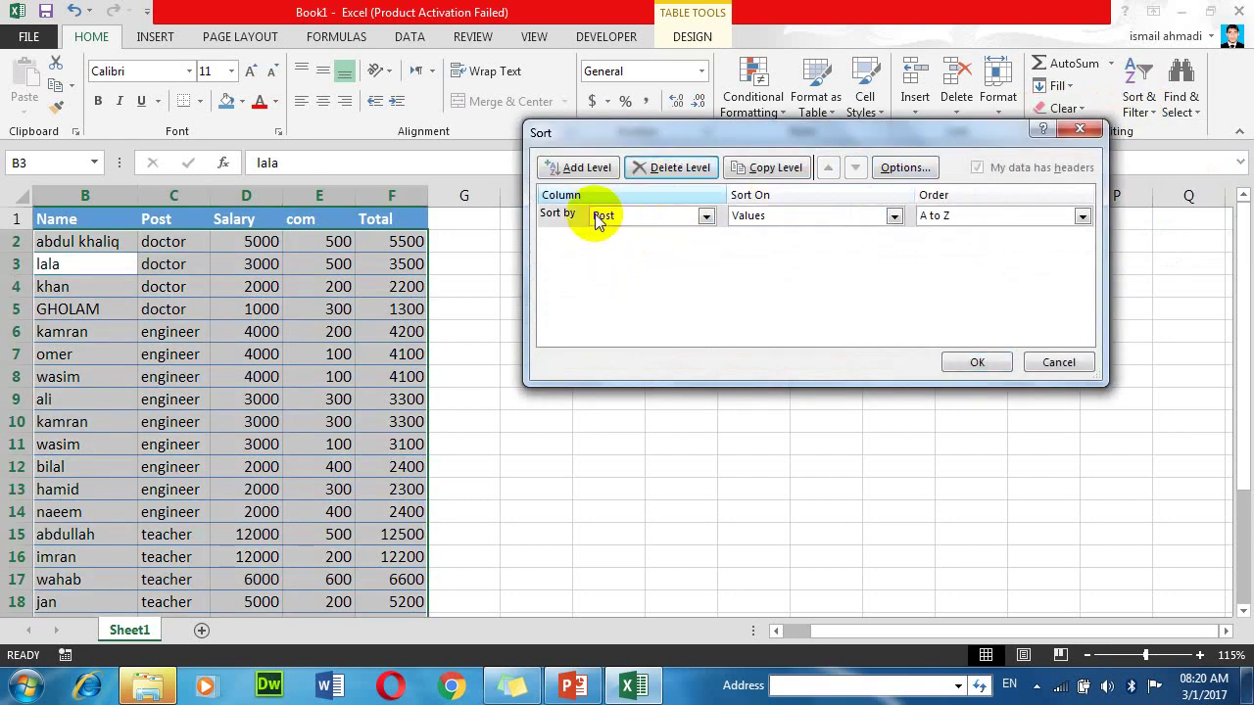
pyautogui.click(897, 168)
pyautogui.click(806, 203)
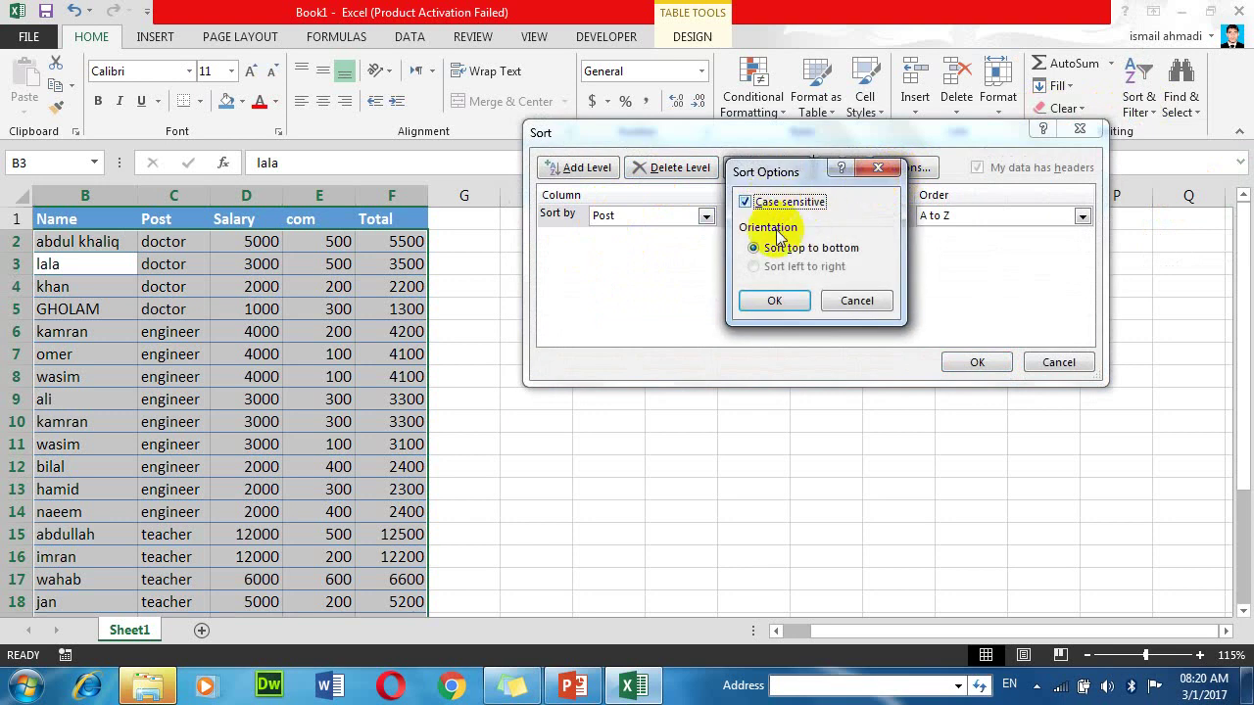
pyautogui.click(774, 301)
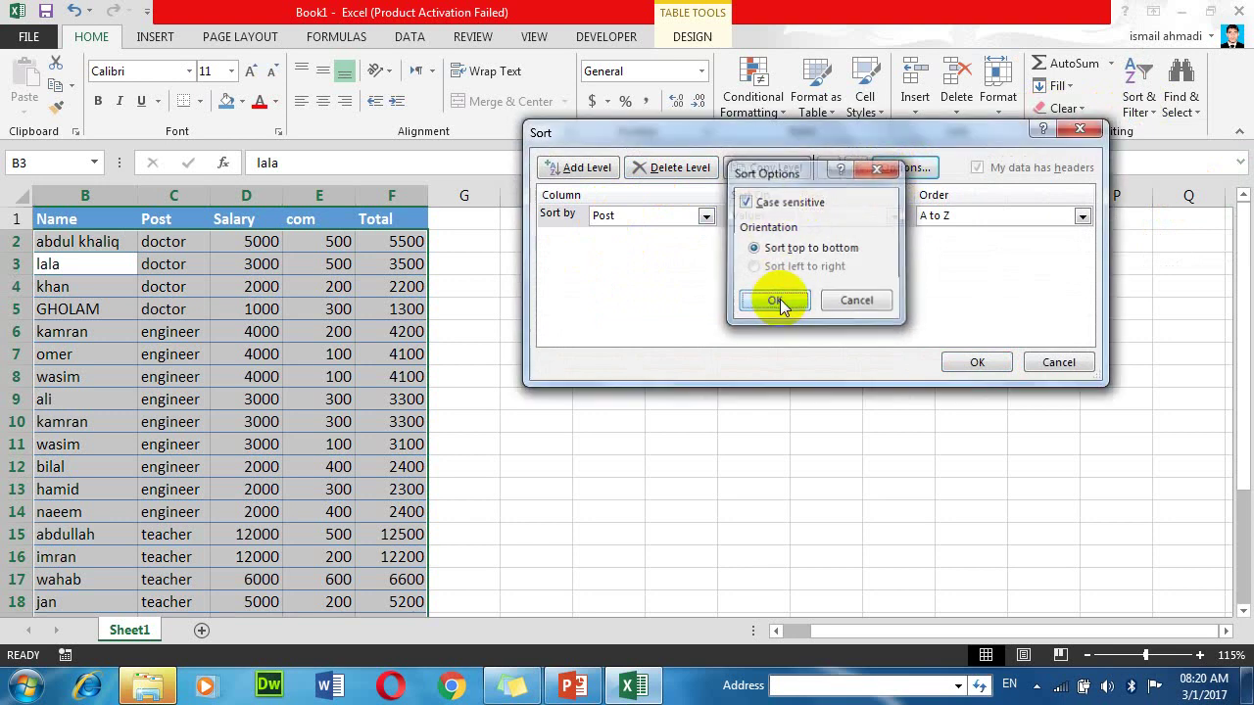
# Step: Change the sort column from Post to Name and apply the A-to-Z sort
pyautogui.click(706, 218)
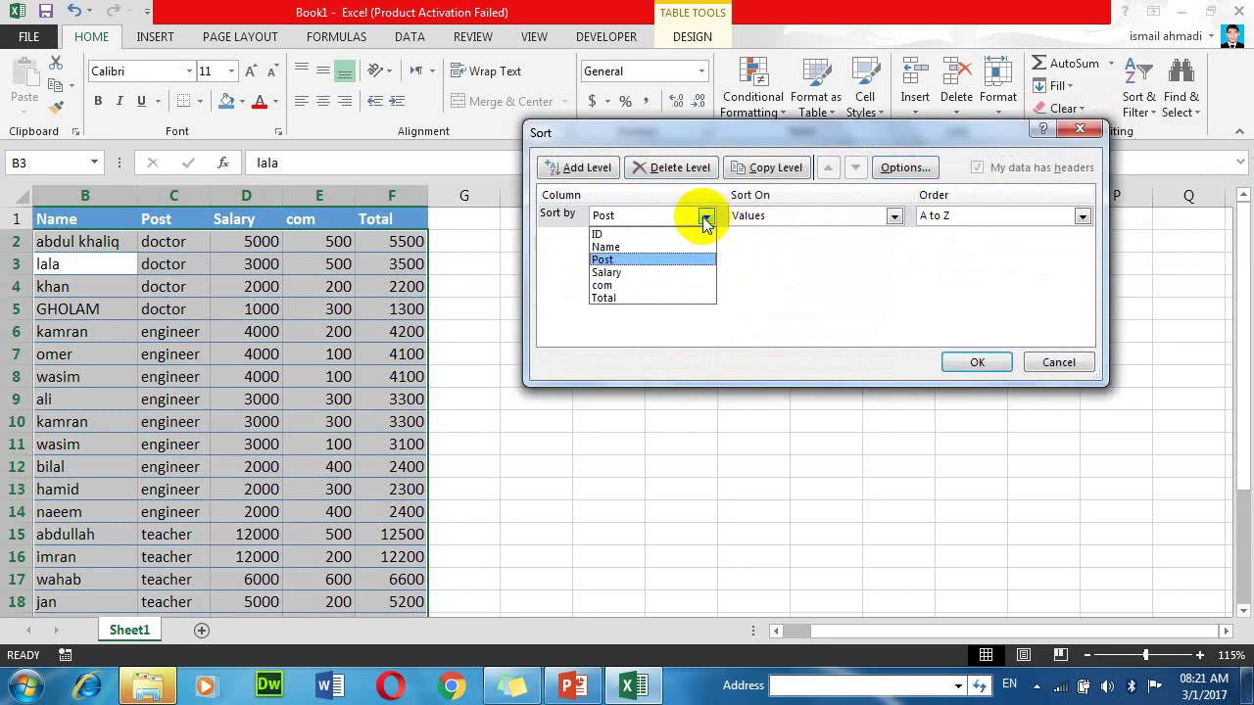
pyautogui.click(638, 246)
pyautogui.click(887, 171)
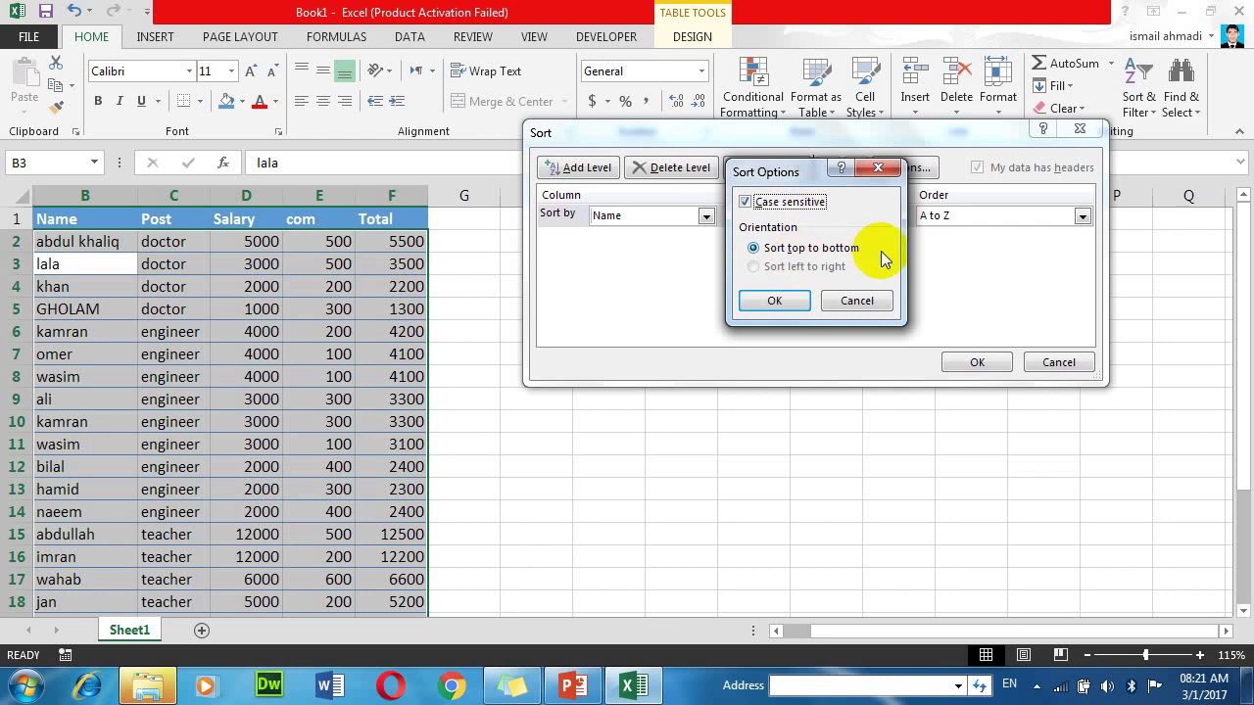
pyautogui.click(798, 301)
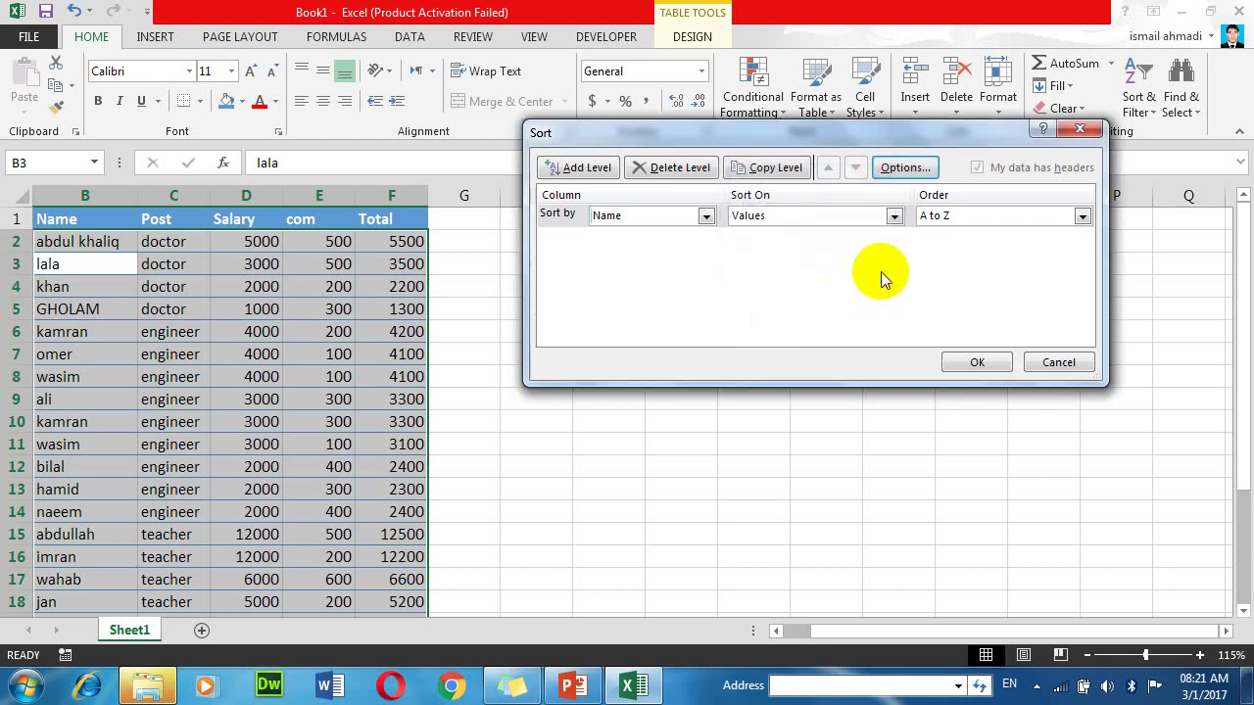
pyautogui.click(975, 358)
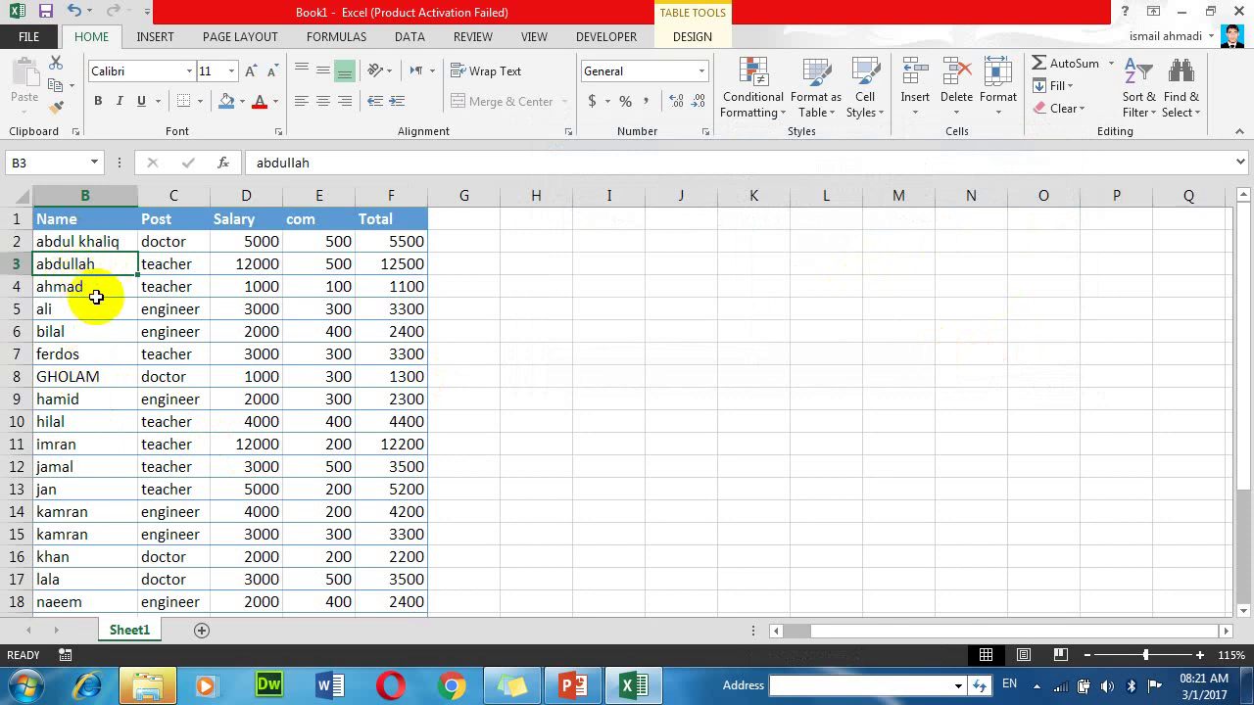
# Step: Rename B3 to Ahmad, and B4 and B5 to AHMAD
pyautogui.click(62, 282)
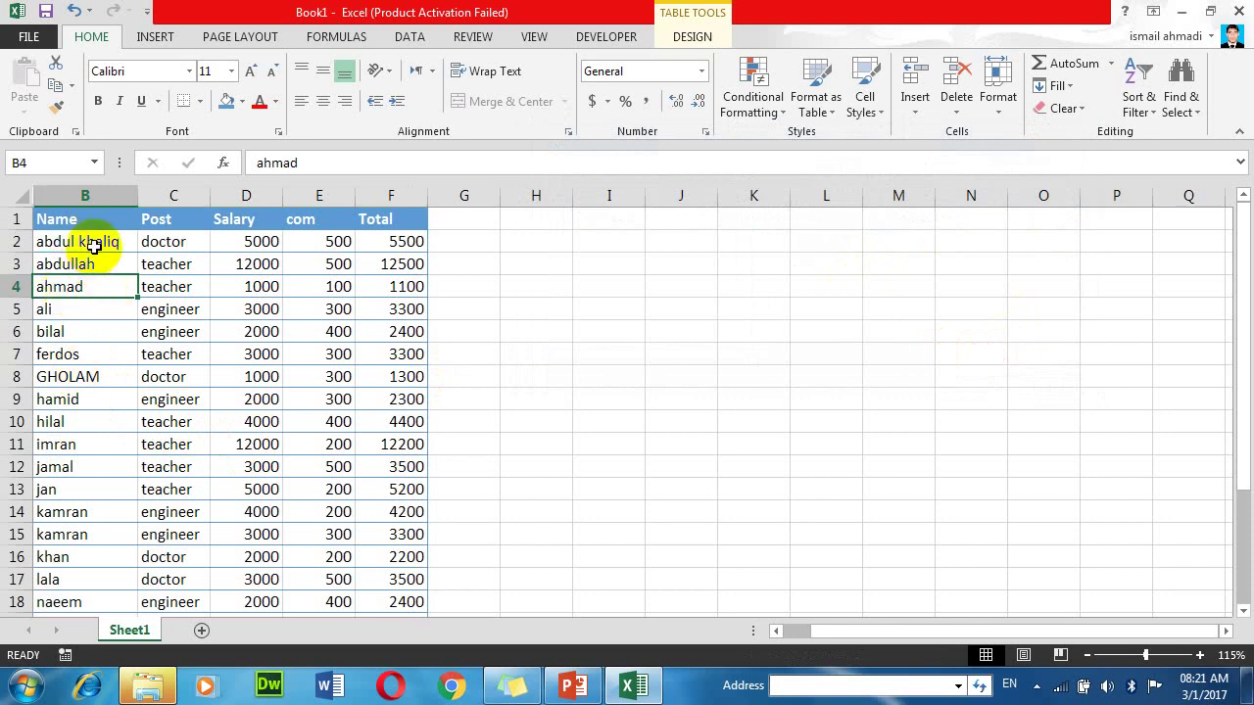
pyautogui.click(75, 266)
pyautogui.write('A')
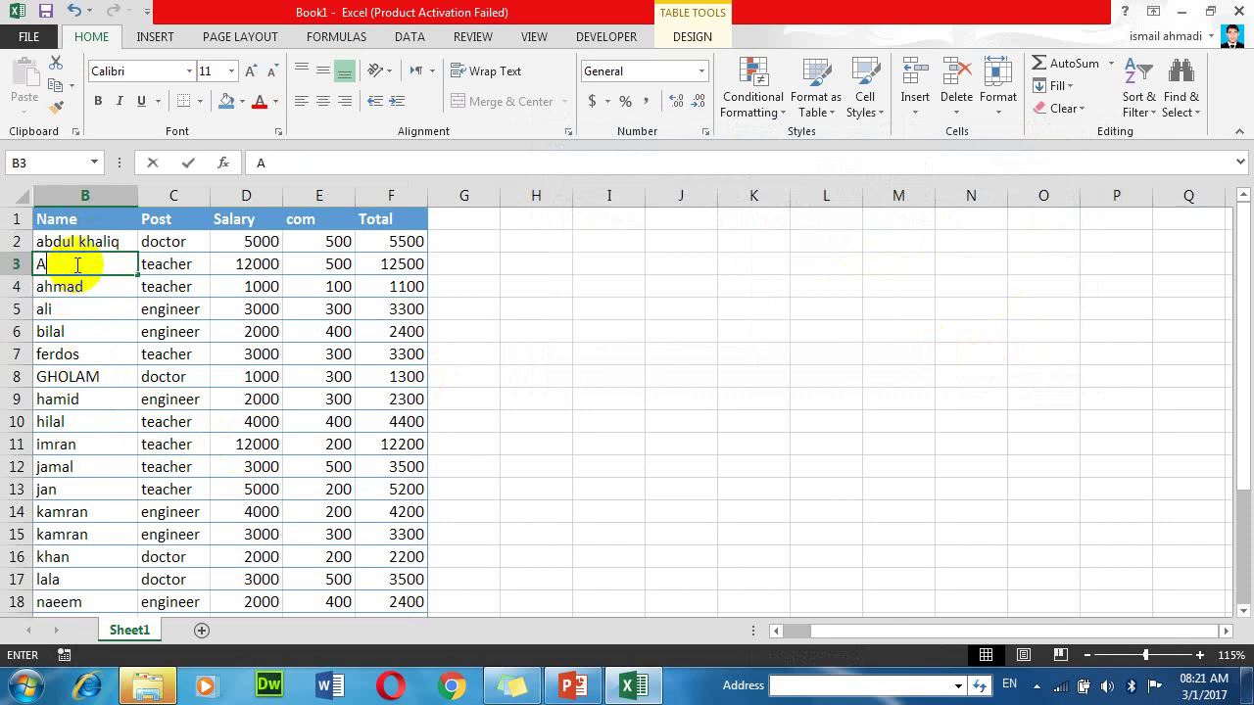
pyautogui.write('hmad')
pyautogui.press('Return')
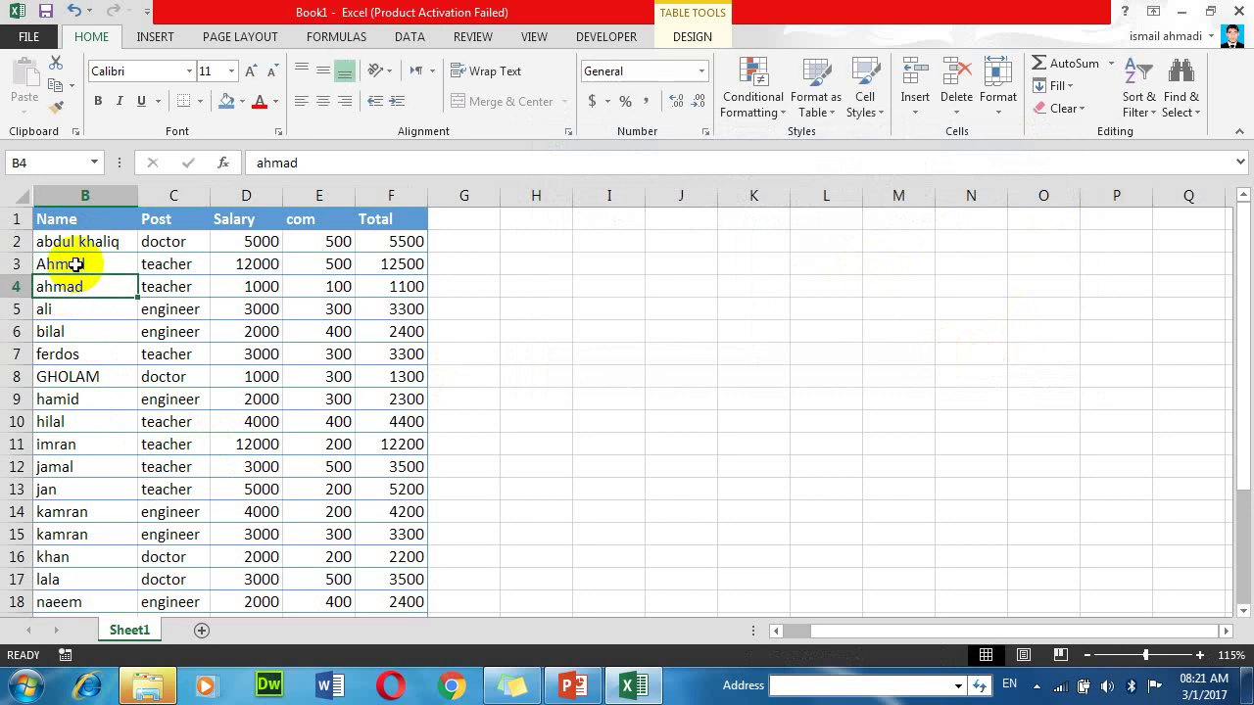
pyautogui.write('AHMAD')
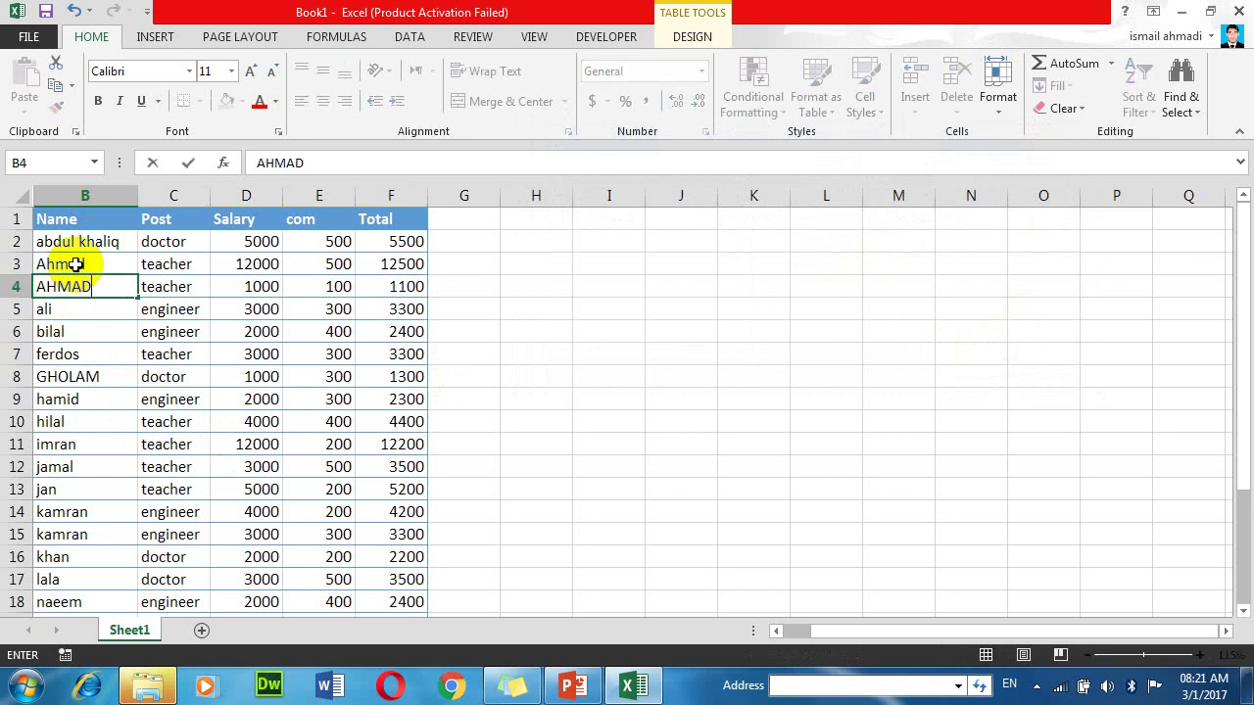
pyautogui.press('Return')
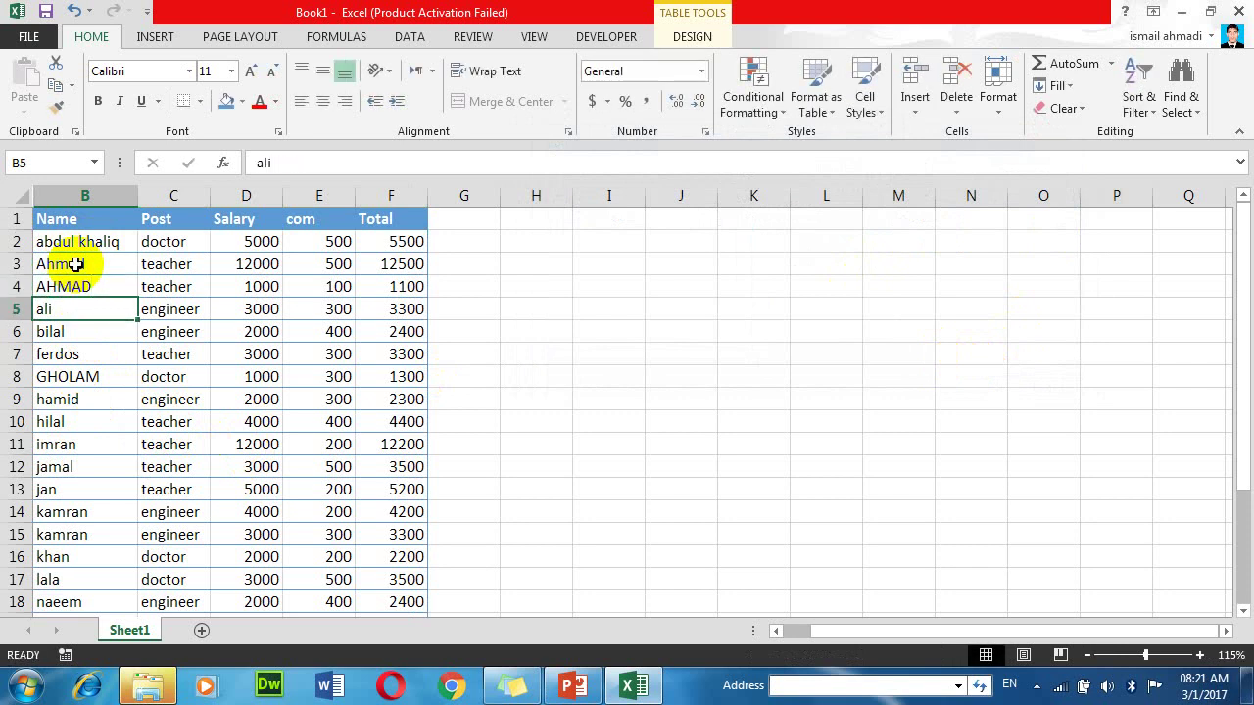
pyautogui.write('AHMAD')
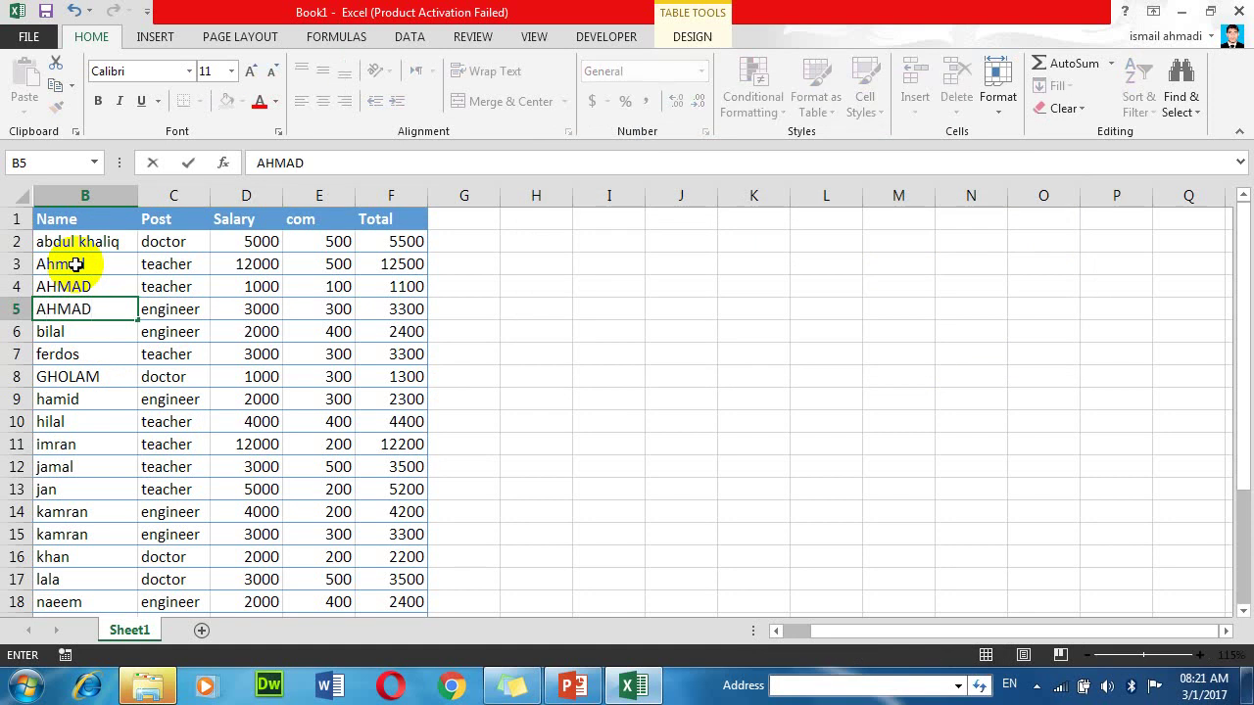
pyautogui.press('Return')
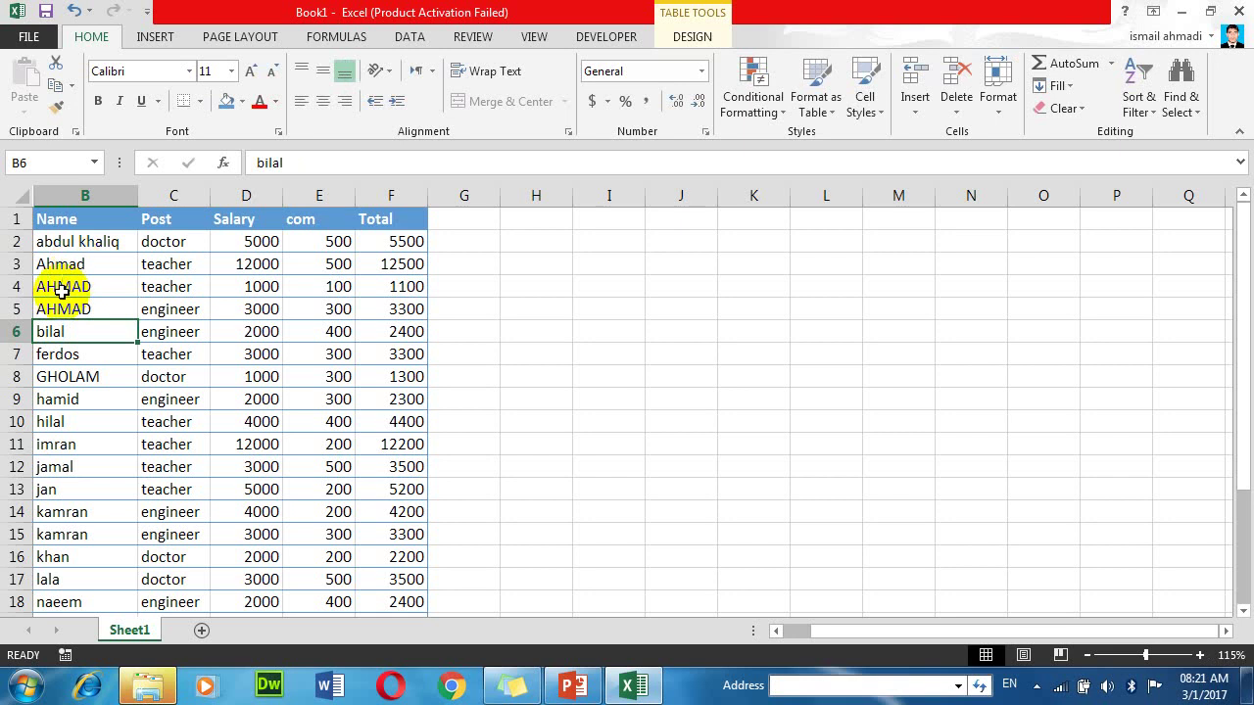
# Step: Reapply the custom sort with its existing settings
pyautogui.click(68, 311)
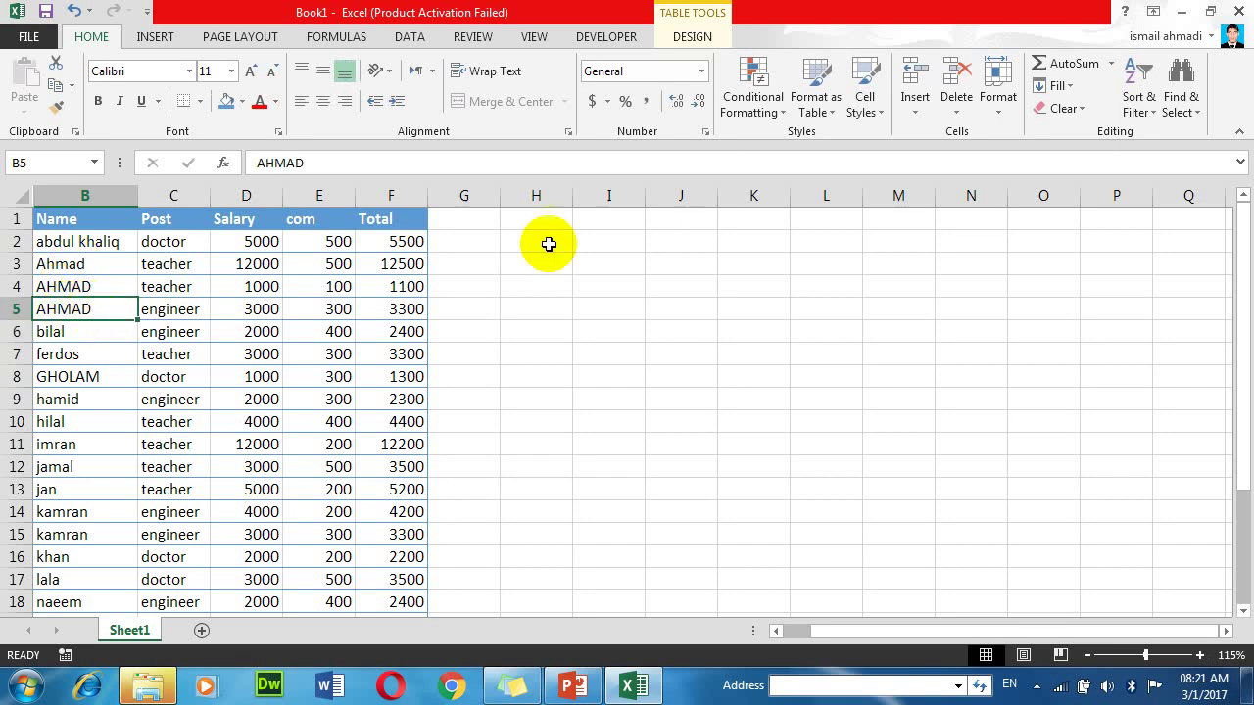
pyautogui.click(1138, 108)
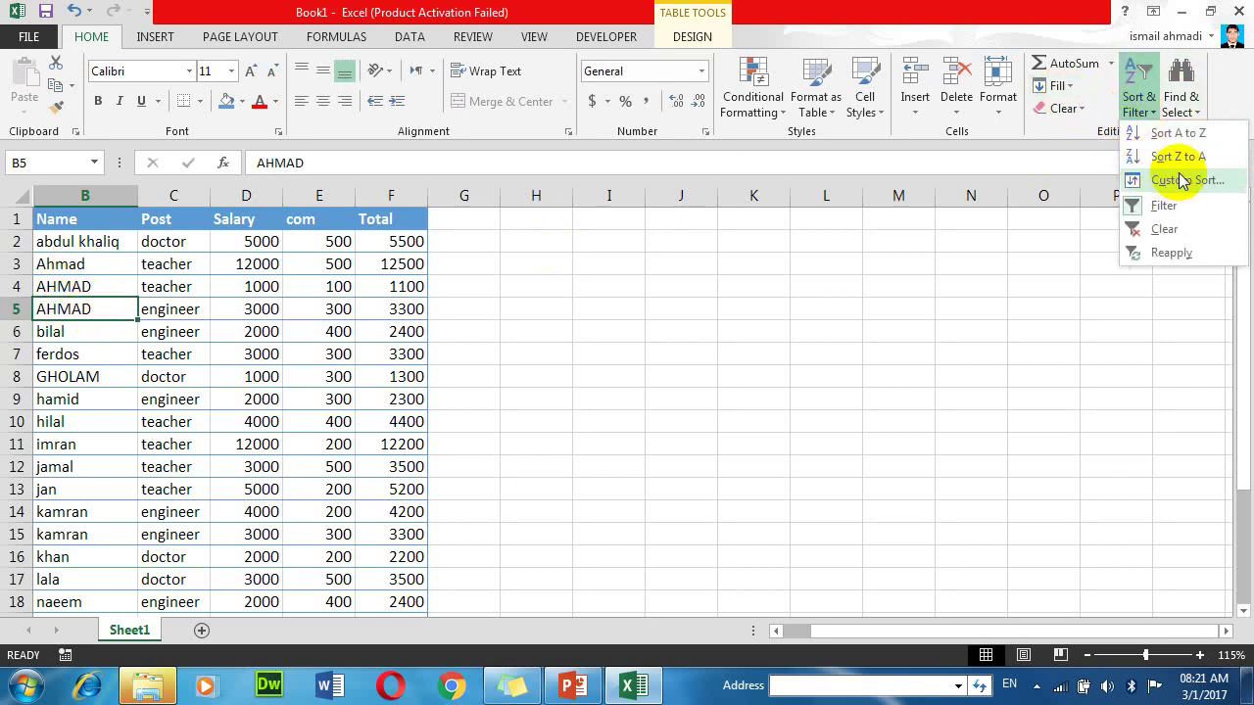
pyautogui.click(1183, 182)
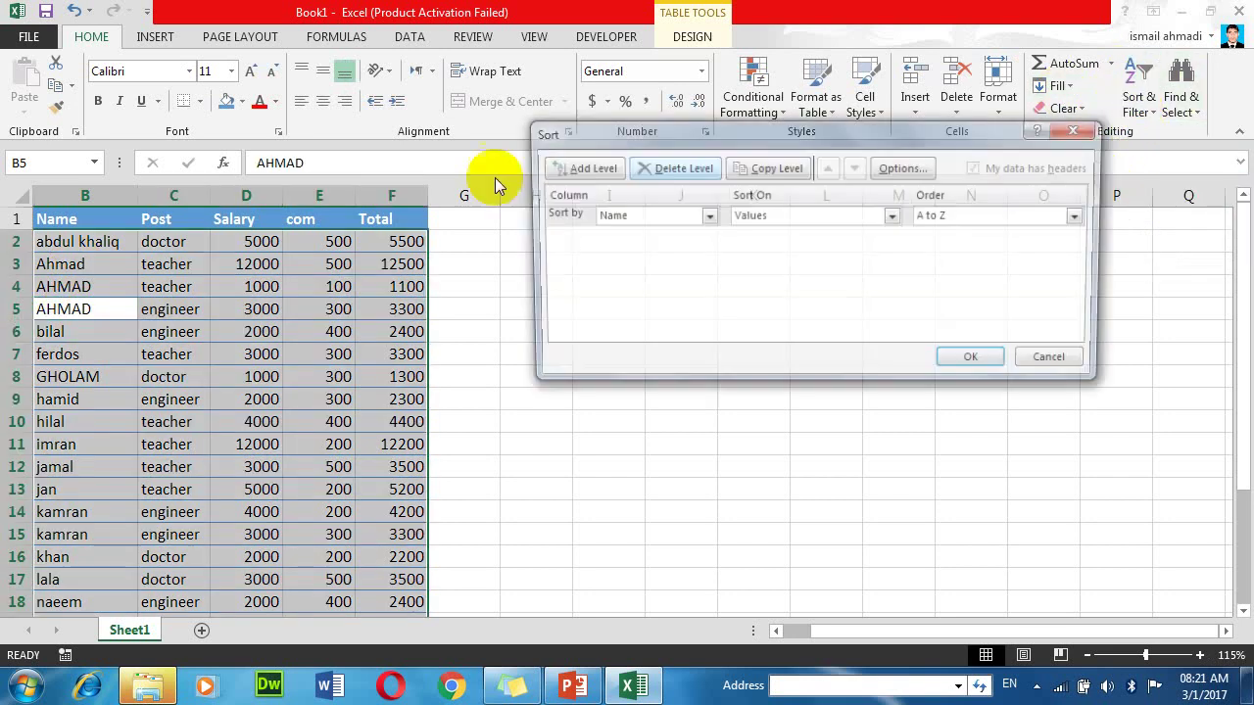
pyautogui.click(885, 169)
pyautogui.click(774, 300)
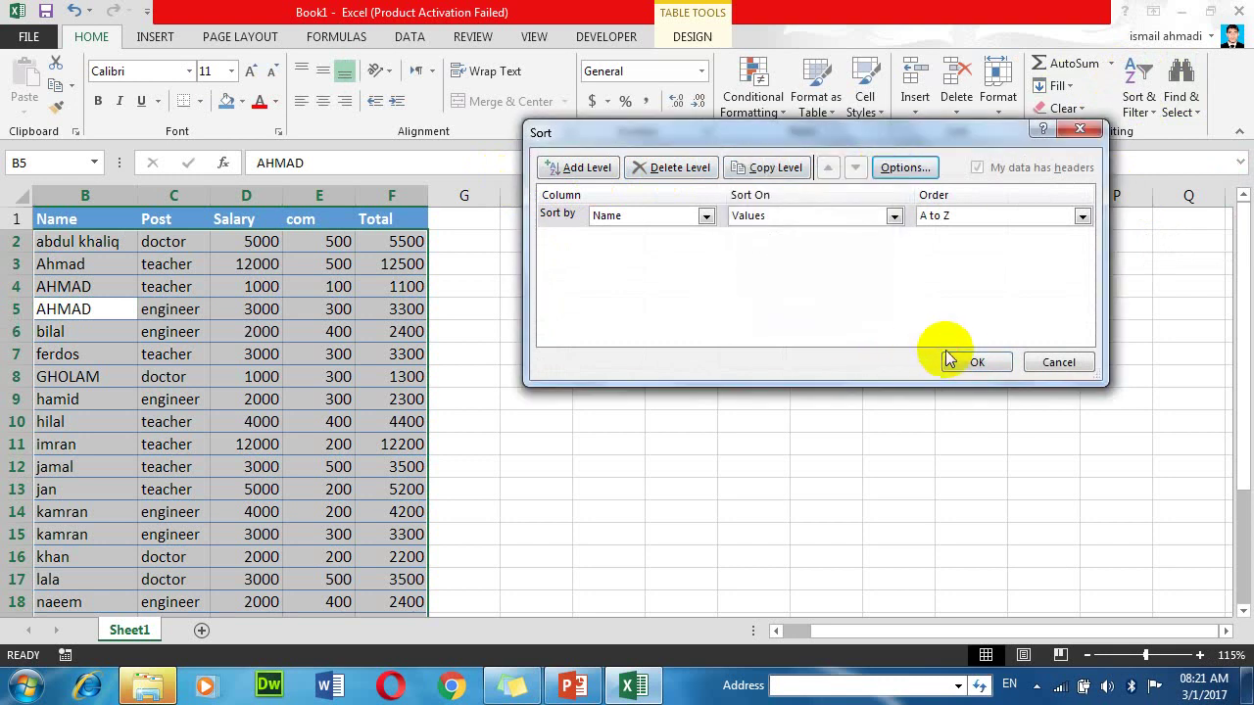
pyautogui.click(958, 358)
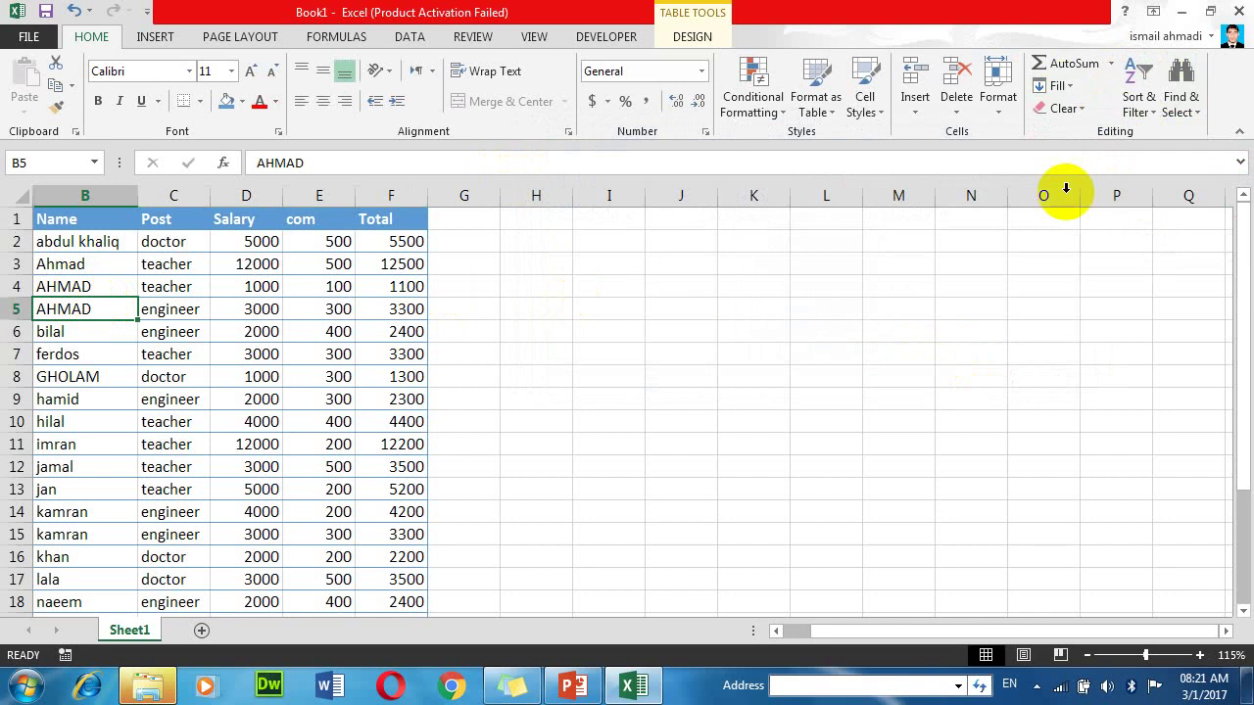
# Step: Sort the table by Name on cell values, A to Z, case-sensitive
pyautogui.click(1138, 104)
pyautogui.click(1160, 182)
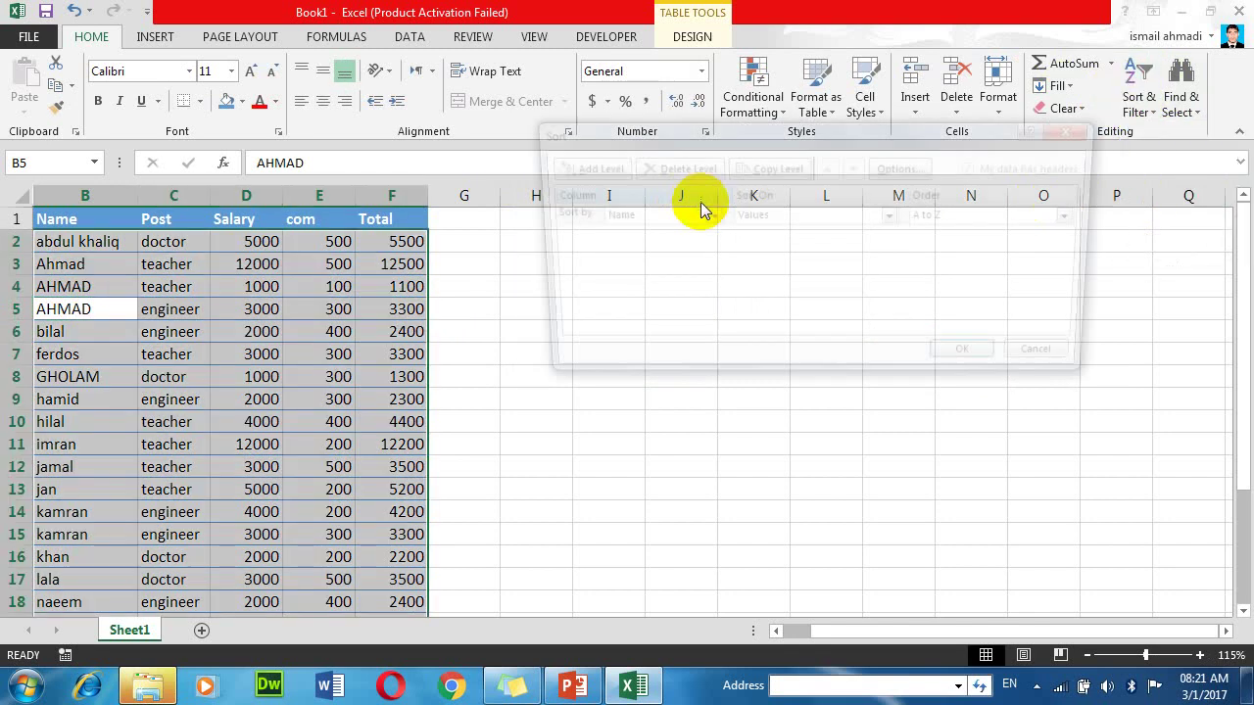
pyautogui.click(752, 216)
pyautogui.click(752, 231)
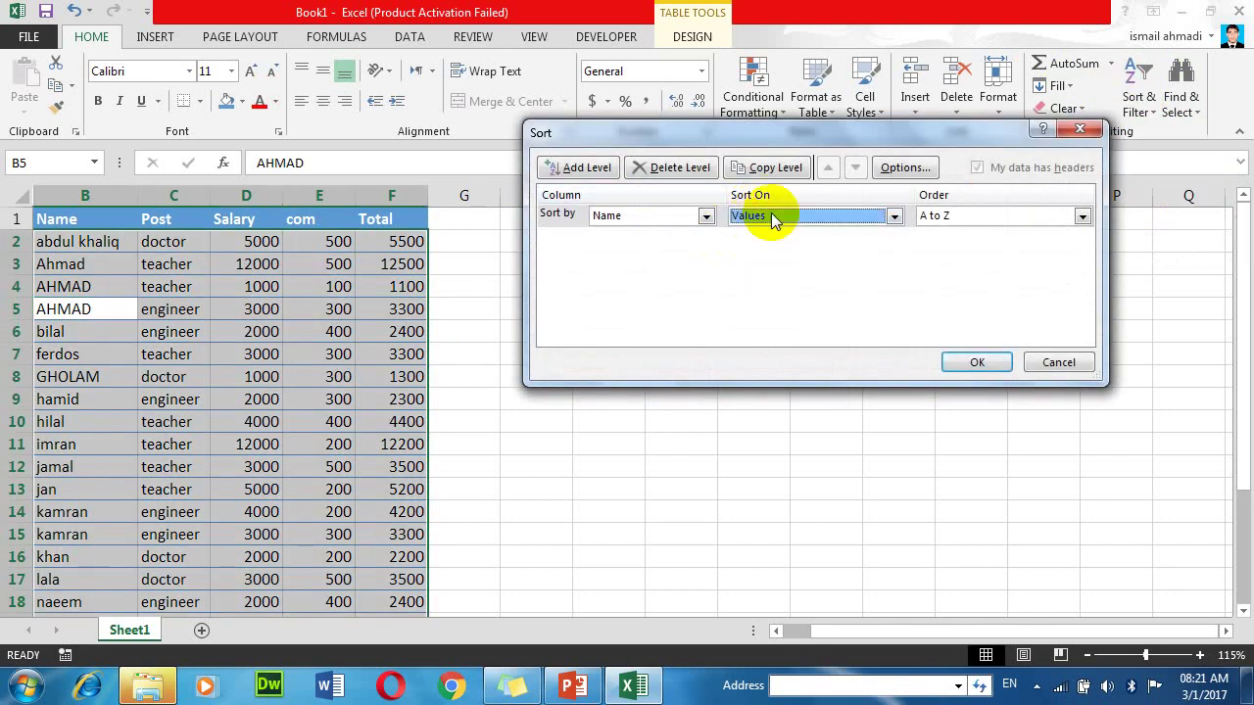
pyautogui.click(882, 217)
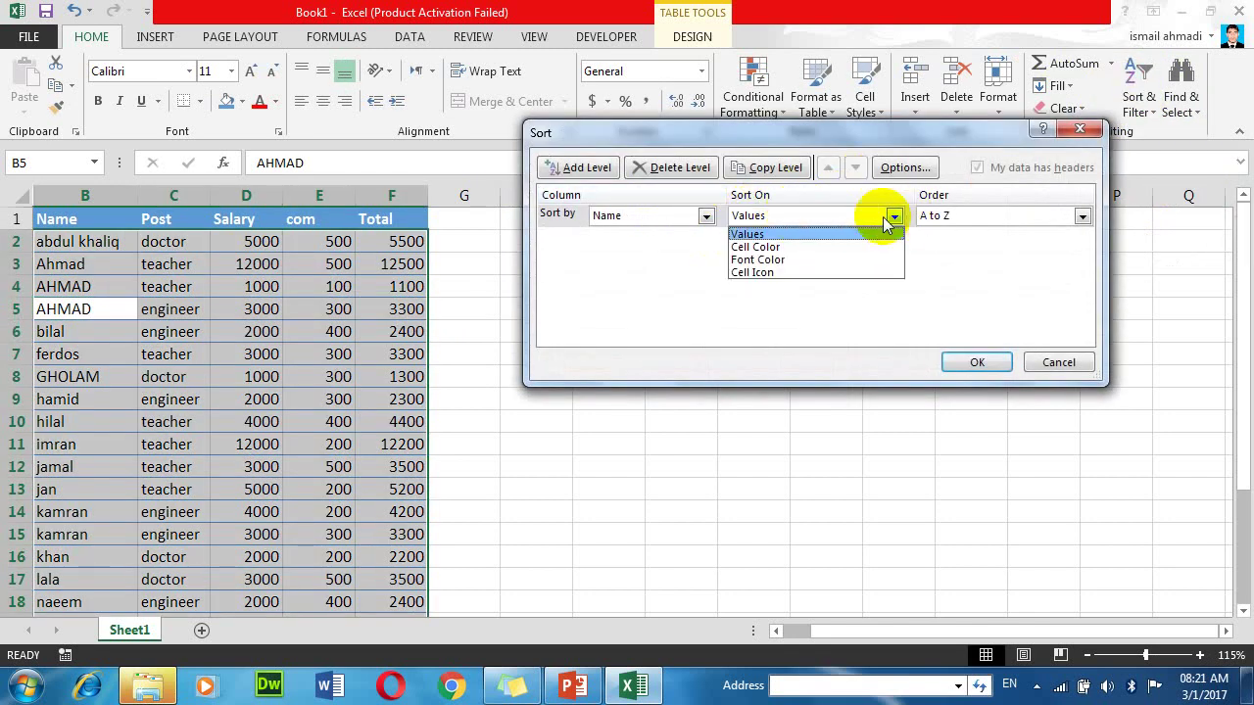
pyautogui.click(753, 233)
pyautogui.click(627, 216)
pyautogui.click(630, 247)
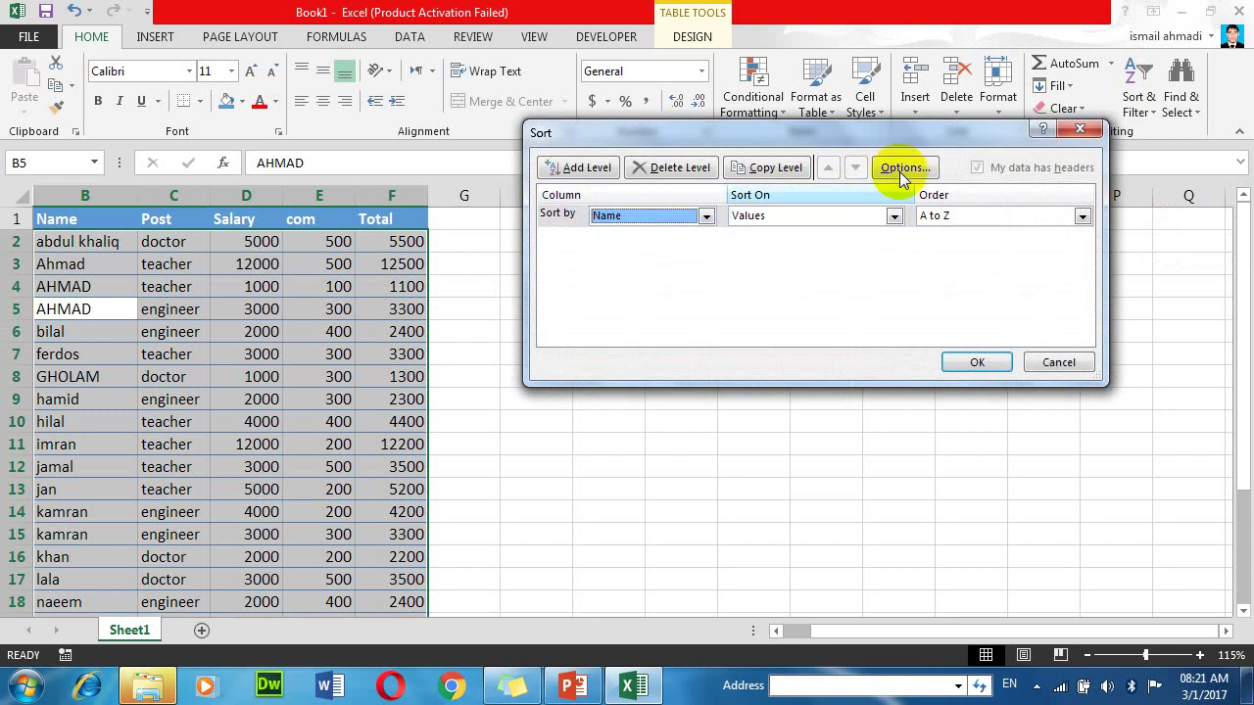
pyautogui.click(902, 167)
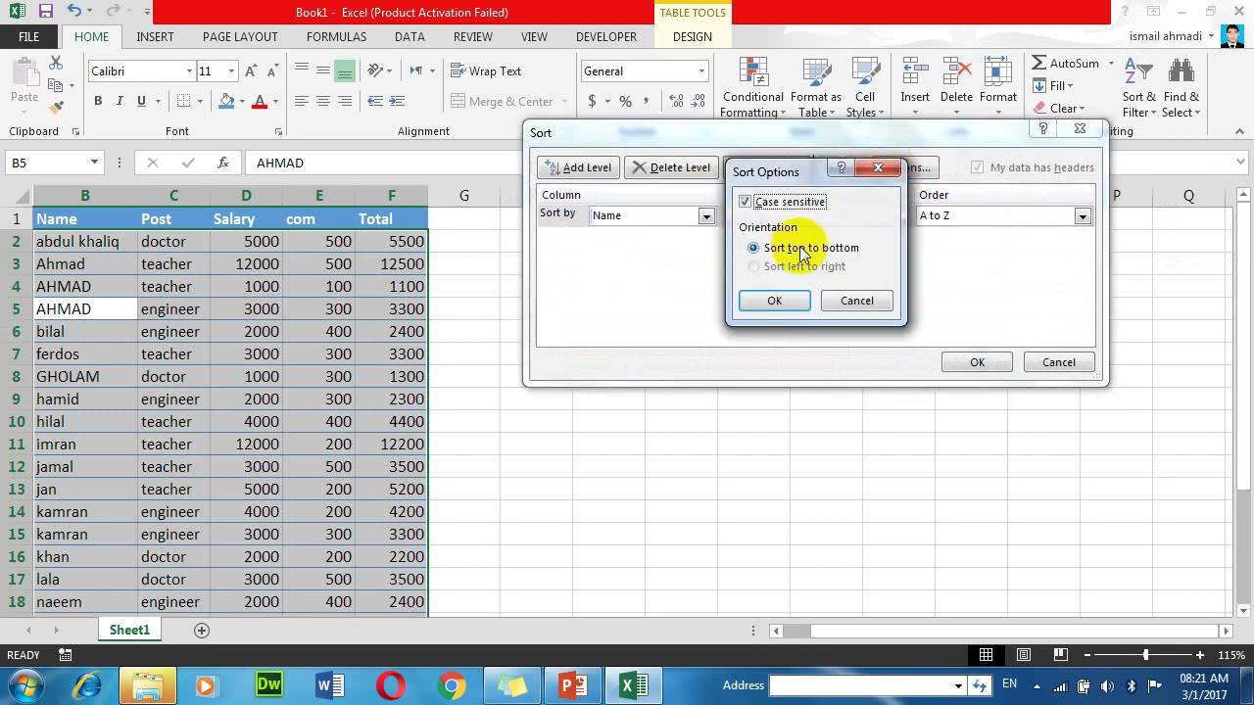
pyautogui.click(769, 300)
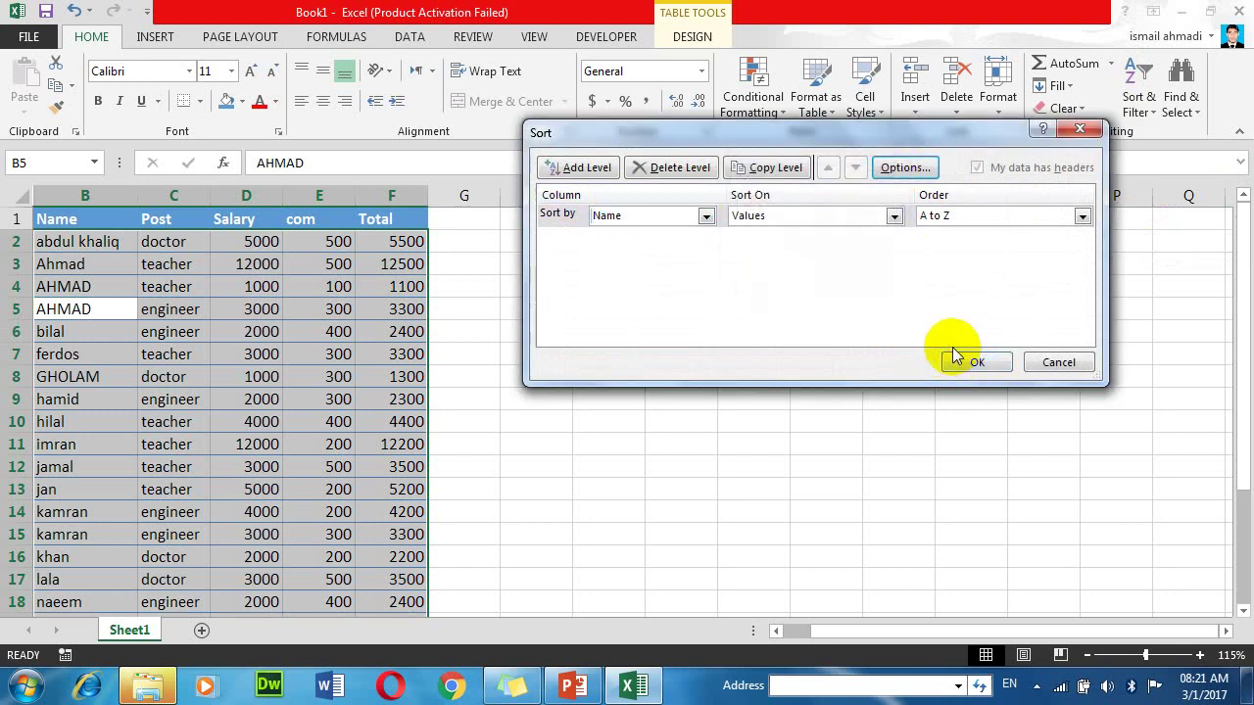
pyautogui.click(959, 360)
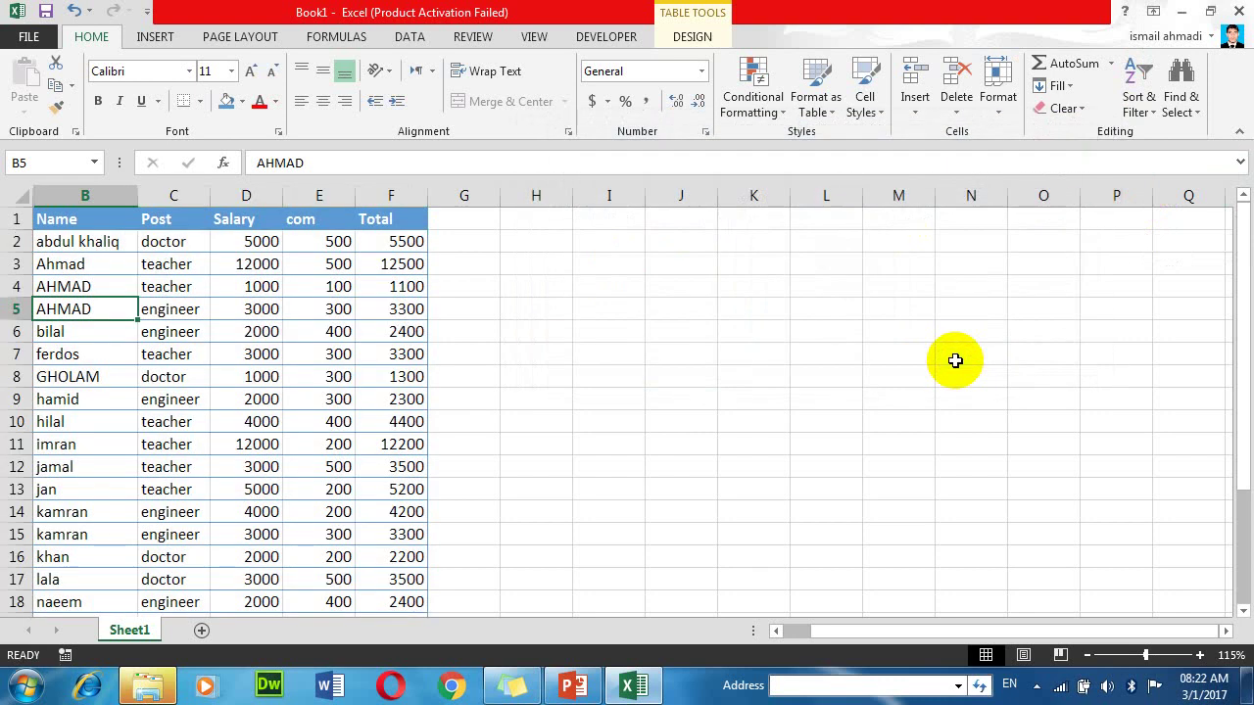
# Step: Check D3, B3 and B4, then open and cancel Custom Sort without changes
pyautogui.click(275, 266)
pyautogui.click(132, 266)
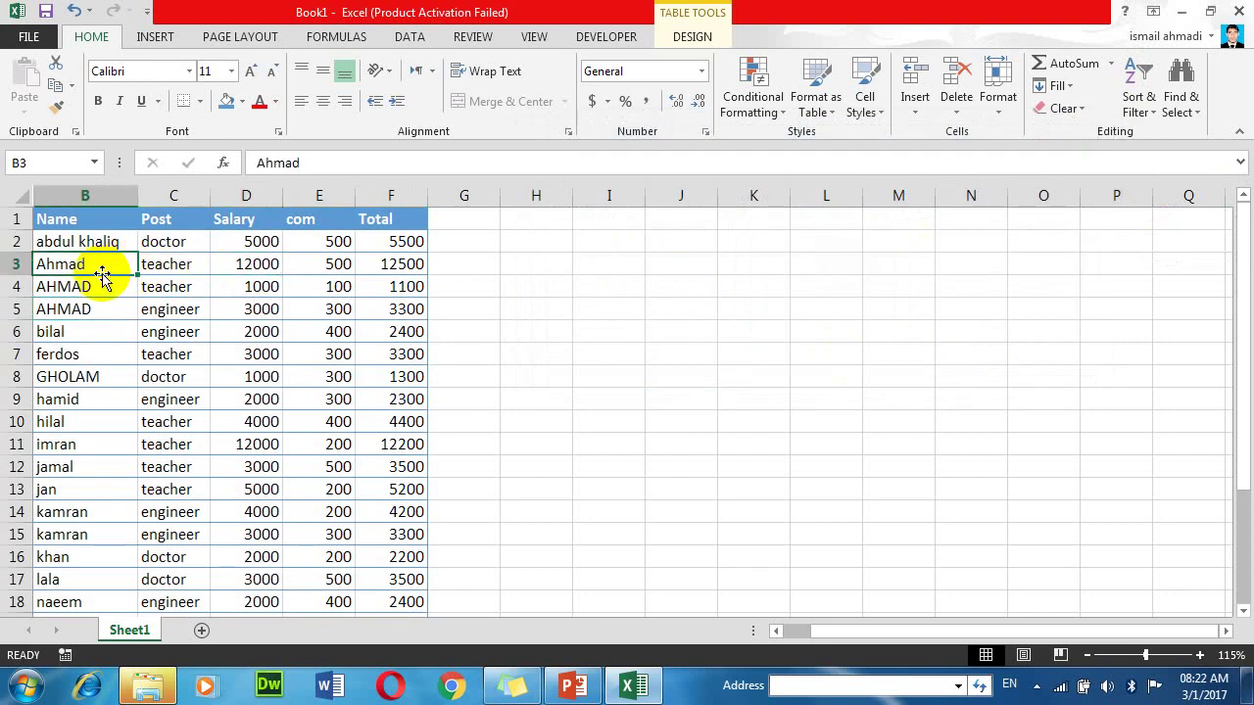
pyautogui.click(107, 287)
pyautogui.click(1136, 98)
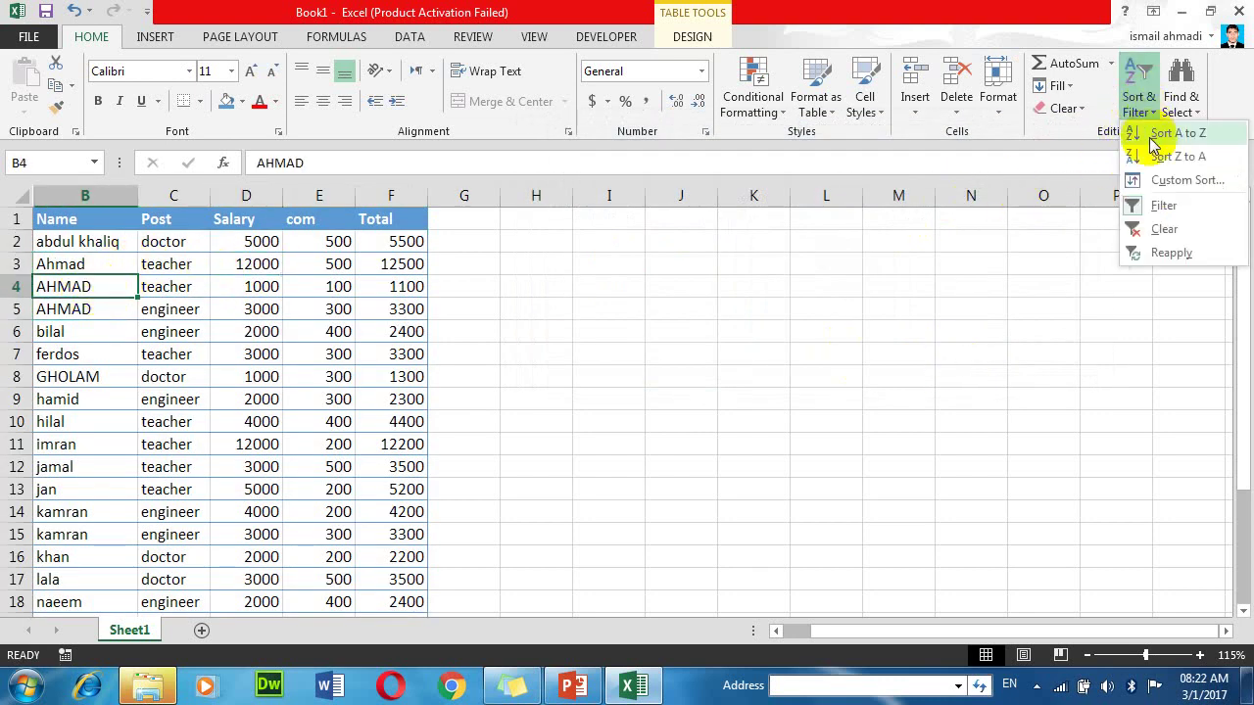
pyautogui.click(1172, 185)
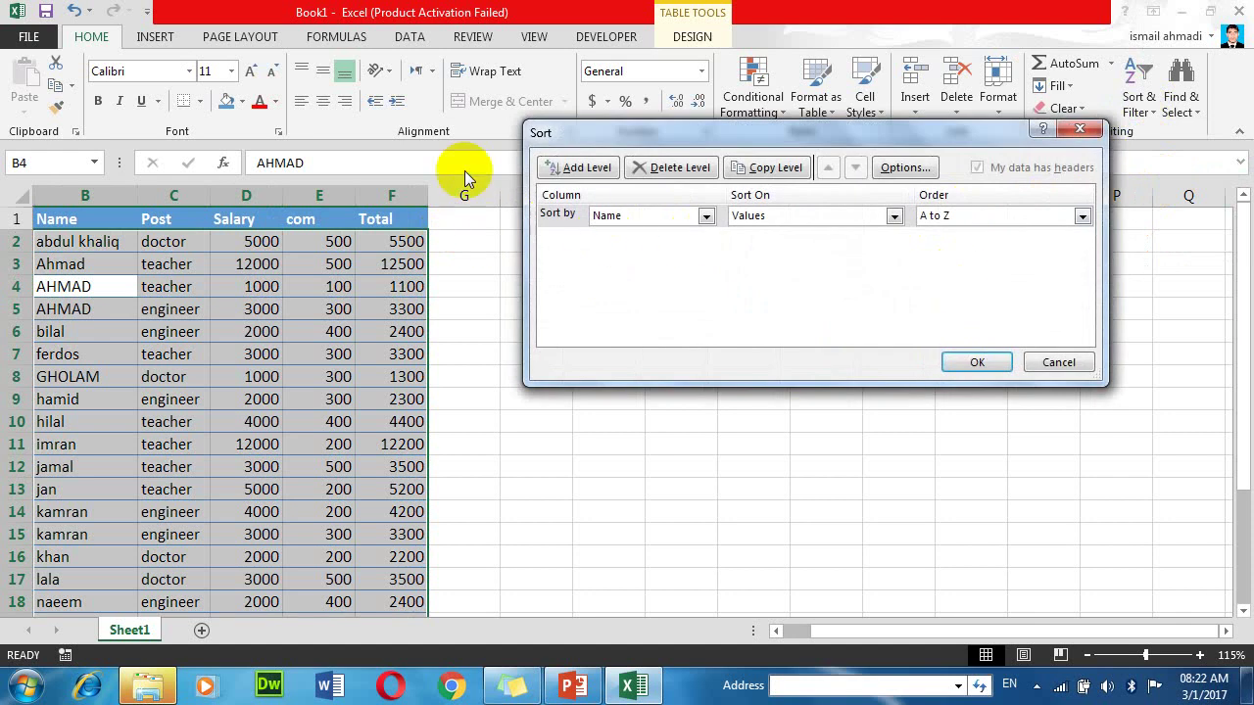
pyautogui.click(1079, 129)
pyautogui.click(1136, 98)
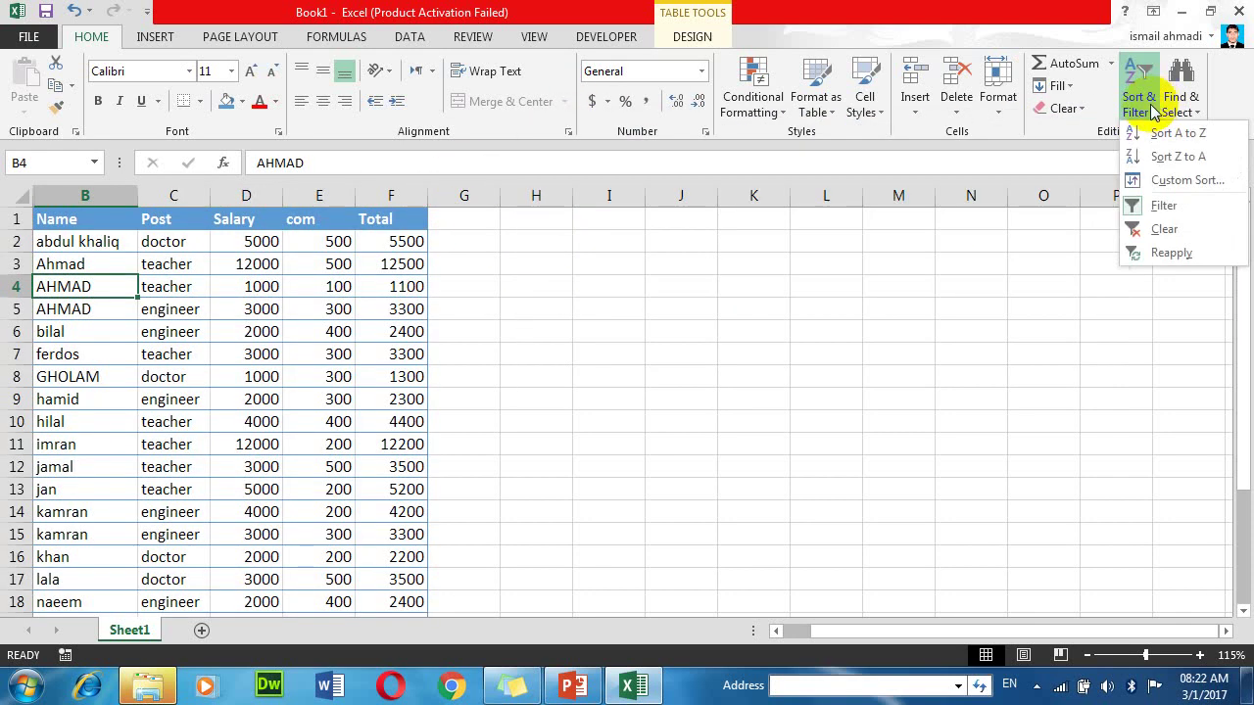
pyautogui.click(1126, 198)
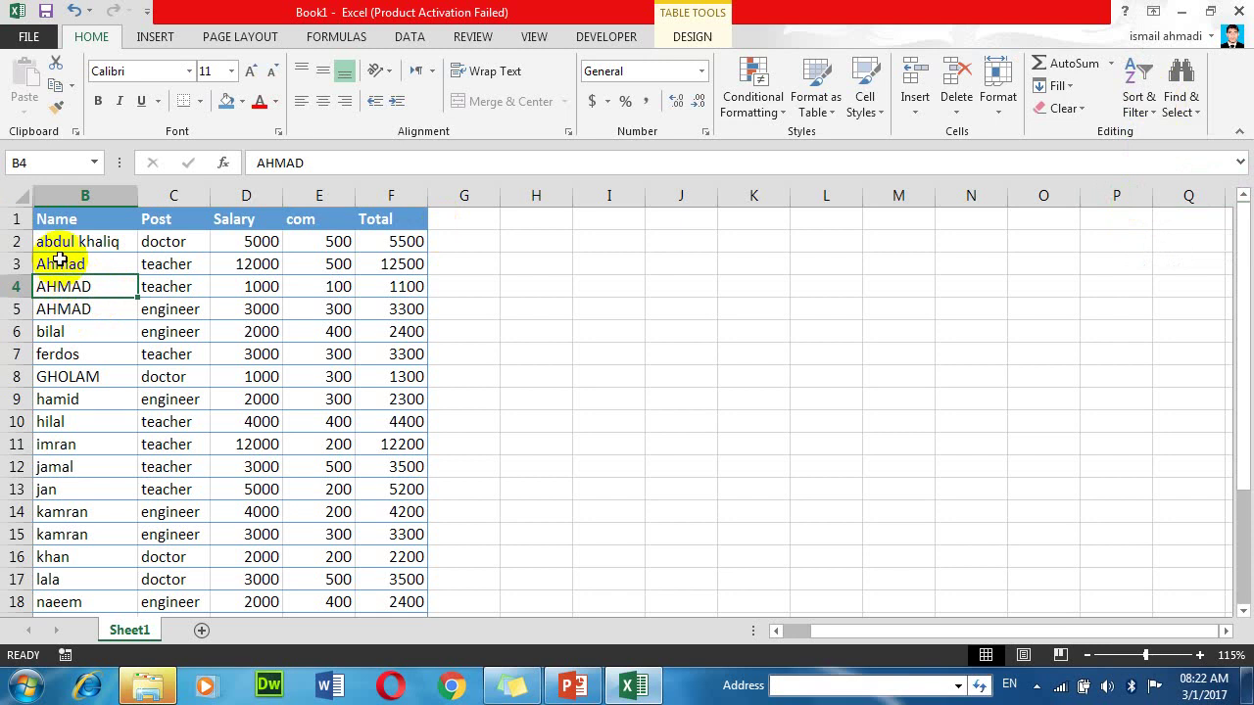
# Step: Rename B5 to abdullah and B3 to lowercase ahmad
pyautogui.click(79, 309)
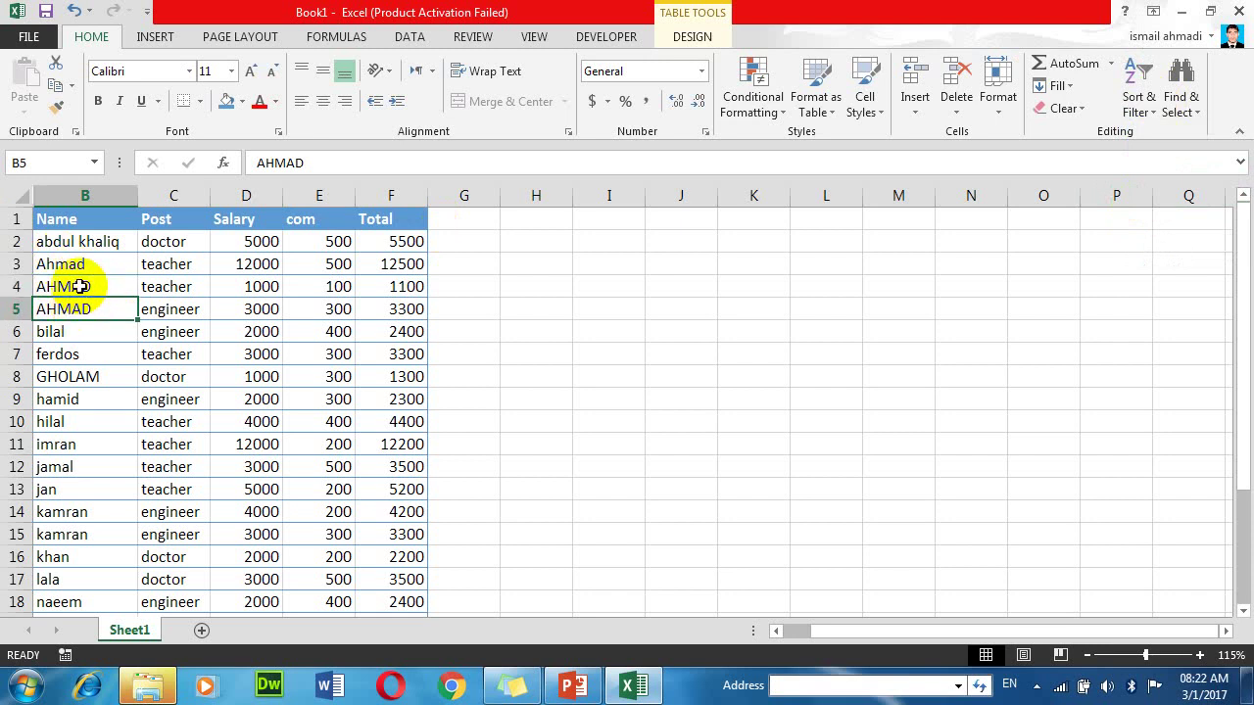
pyautogui.write('ka')
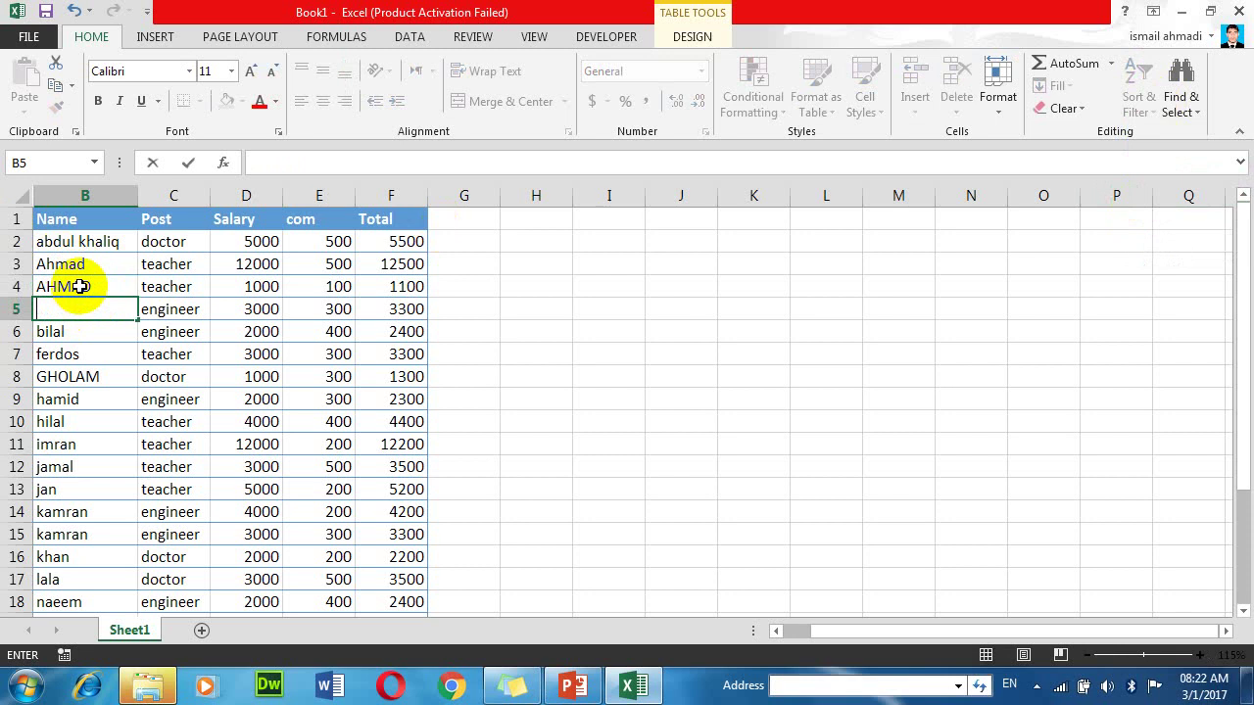
pyautogui.write('bdulla')
pyautogui.write('h')
pyautogui.press('Return')
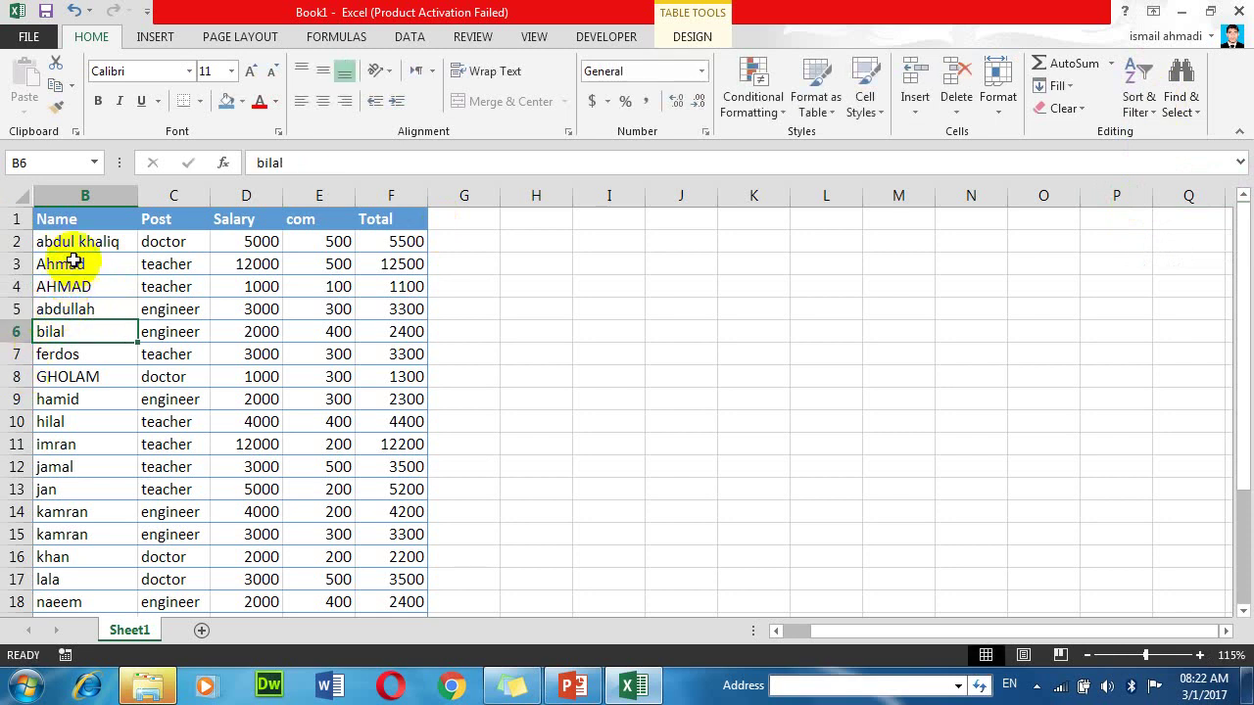
pyautogui.click(97, 268)
pyautogui.write('ahmad')
pyautogui.press('Return')
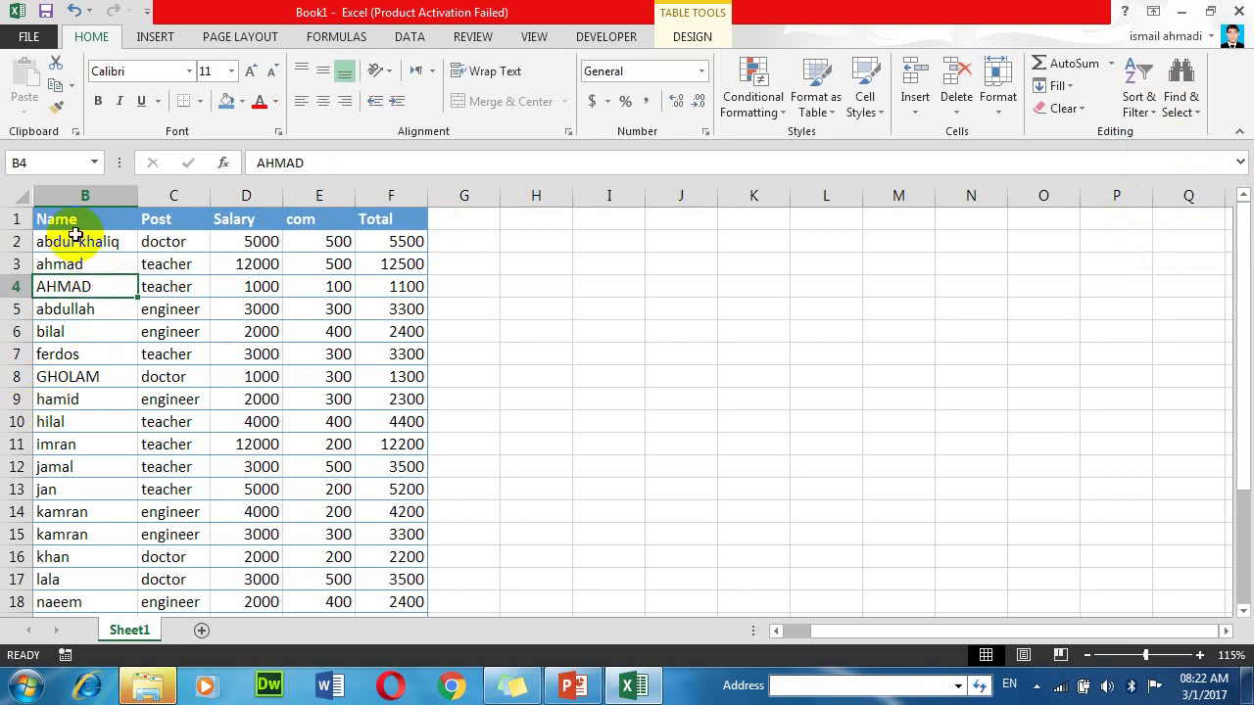
# Step: Replace the sort level with a case-sensitive Name sort, A to Z, and apply it
pyautogui.click(83, 266)
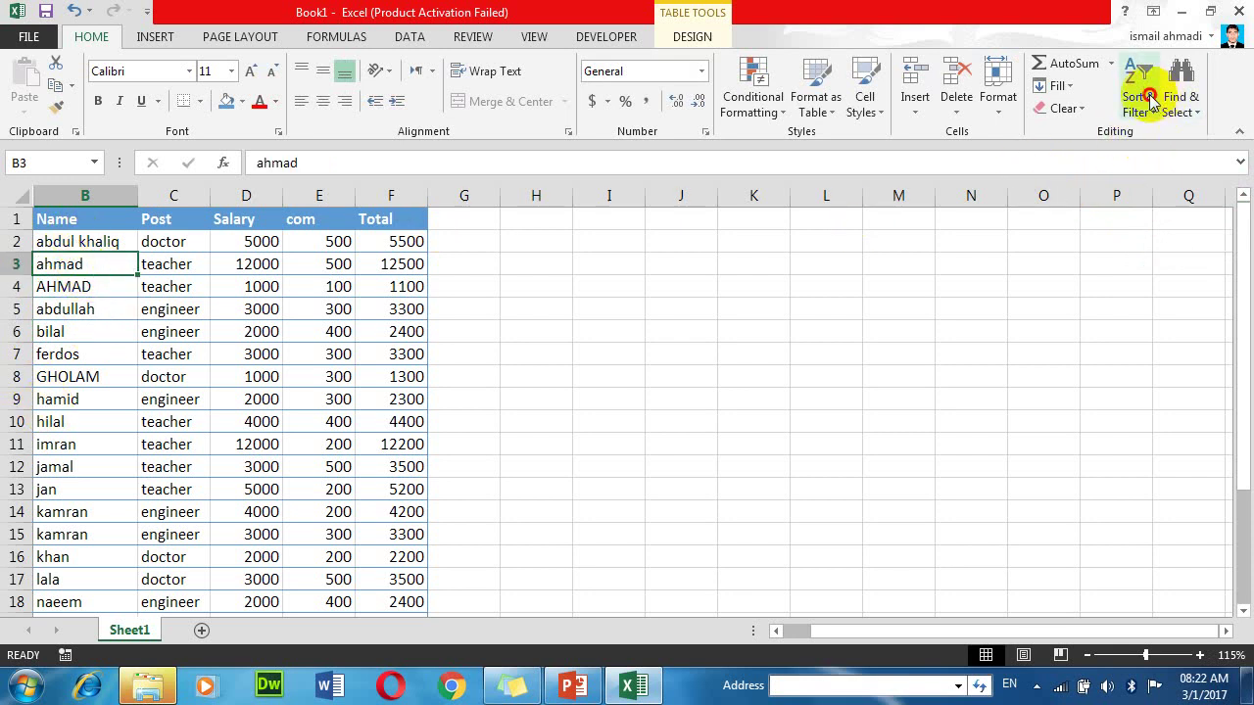
pyautogui.click(1139, 102)
pyautogui.click(1172, 179)
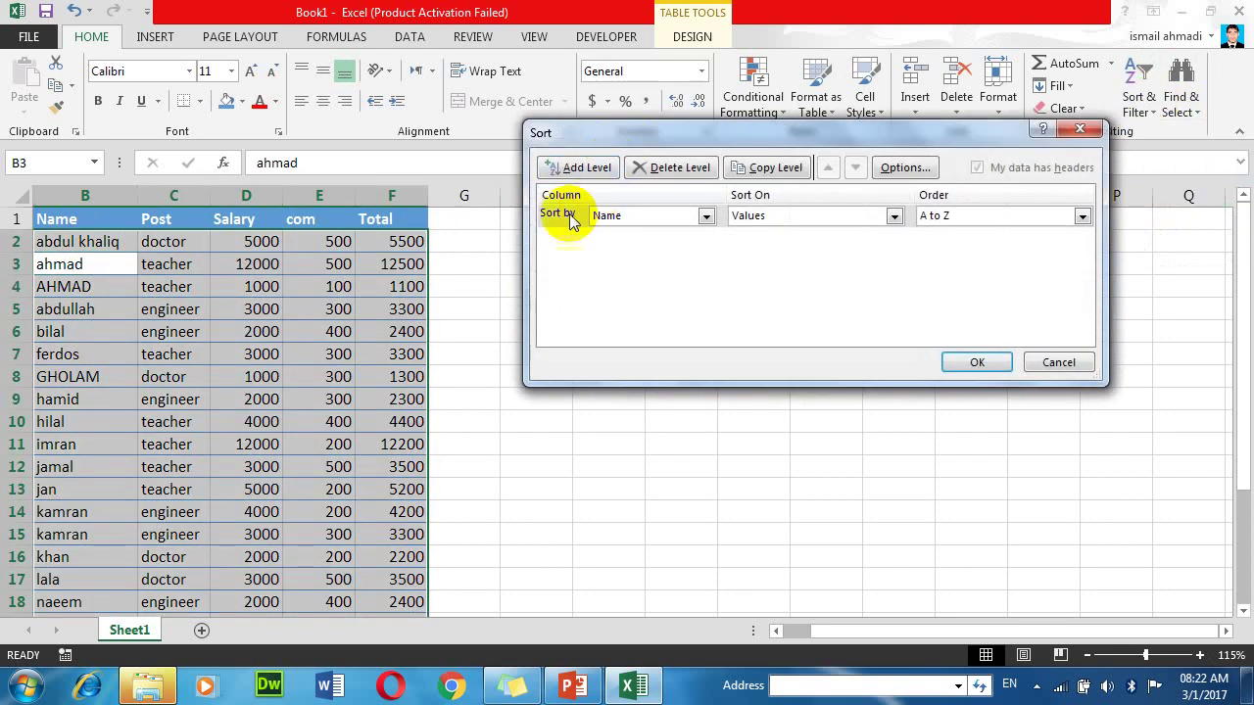
pyautogui.click(564, 215)
pyautogui.click(652, 169)
pyautogui.click(598, 168)
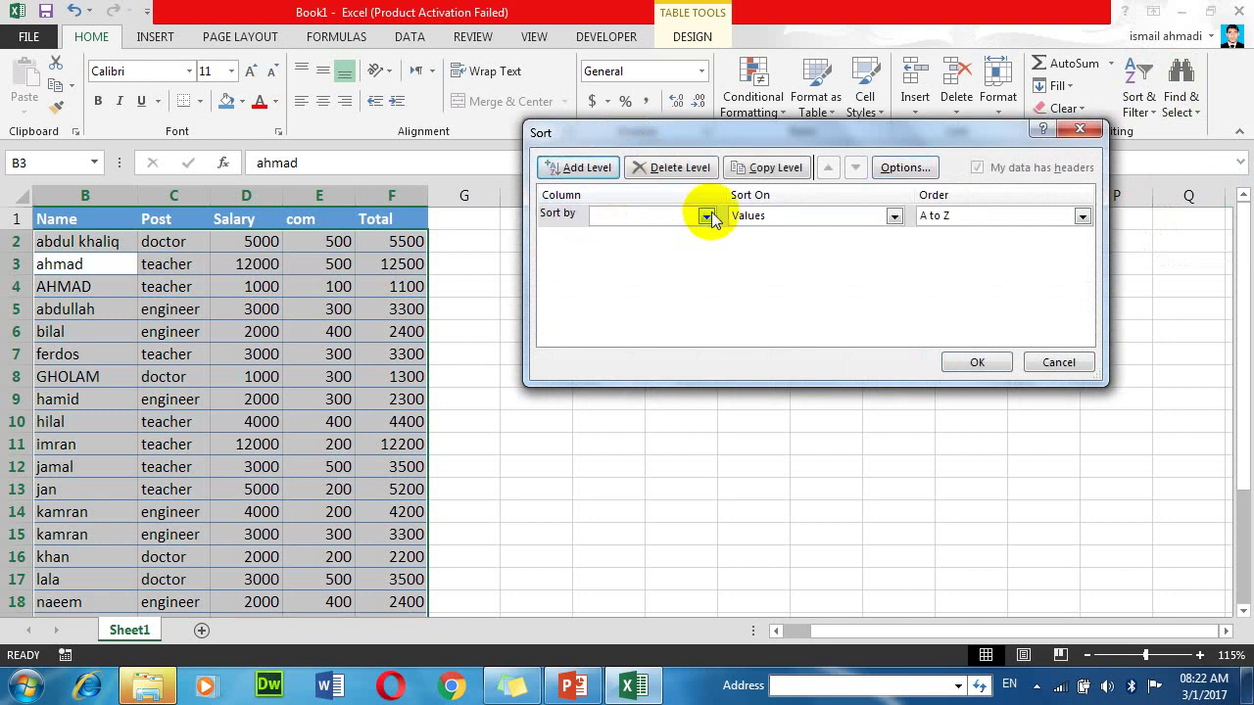
pyautogui.click(705, 216)
pyautogui.click(644, 246)
pyautogui.click(876, 168)
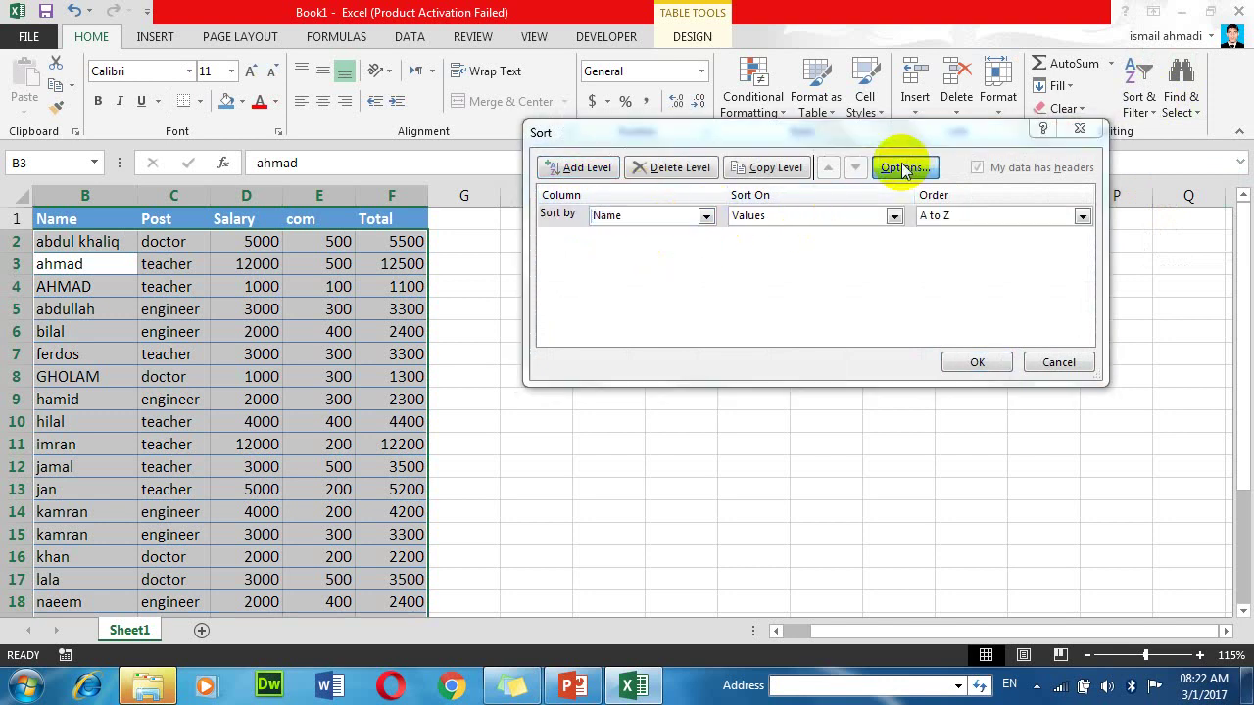
pyautogui.click(761, 208)
pyautogui.click(783, 300)
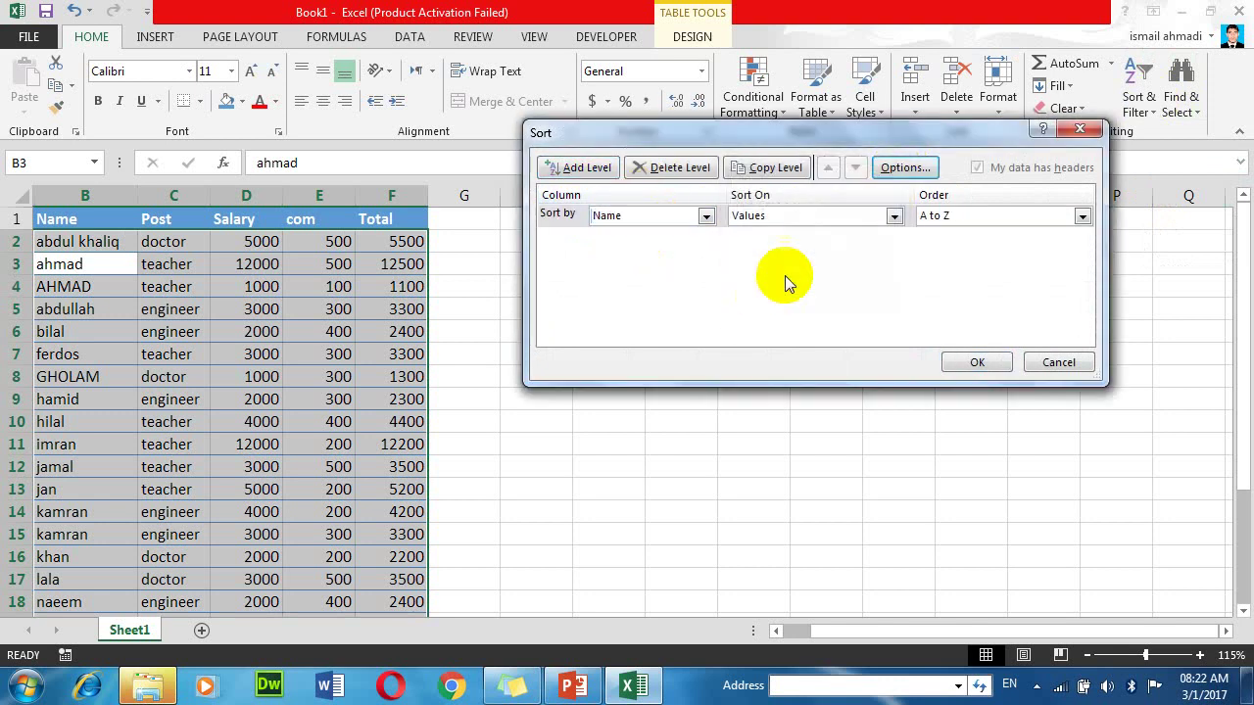
pyautogui.click(975, 361)
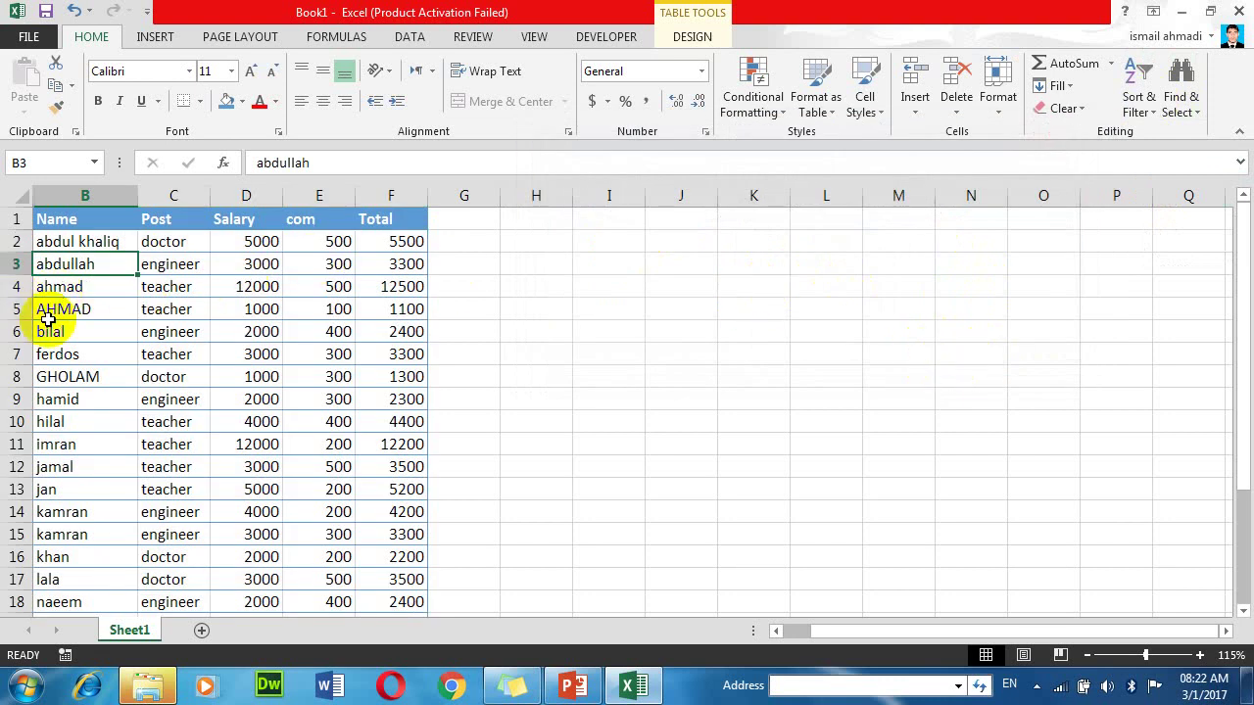
pyautogui.click(1121, 113)
# Step: Reapply the existing custom sort without changing its options
pyautogui.click(1160, 178)
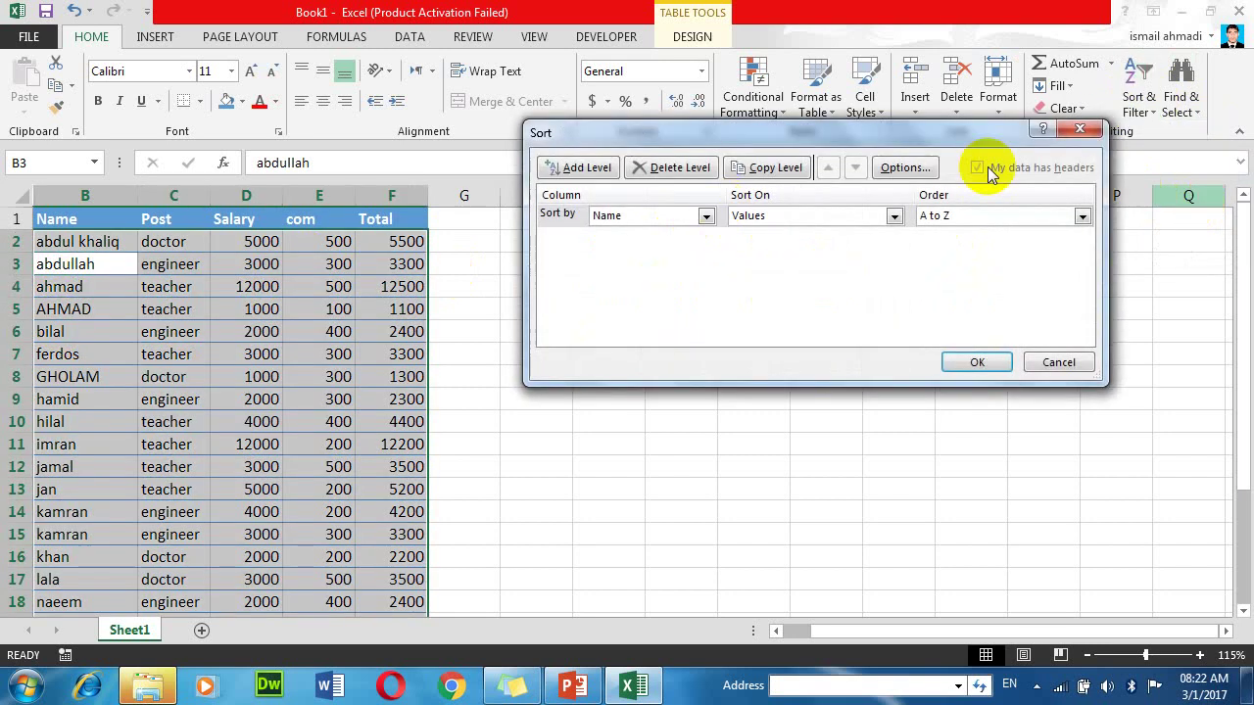
pyautogui.click(904, 168)
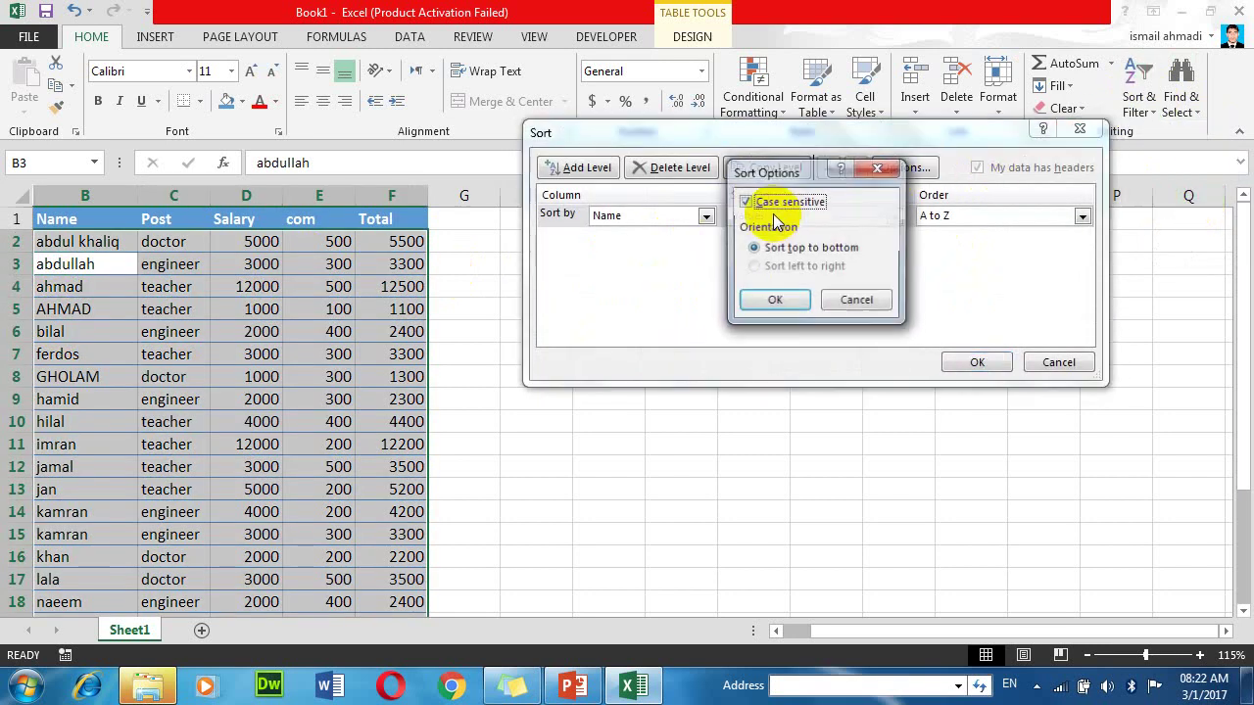
pyautogui.click(772, 304)
pyautogui.click(974, 363)
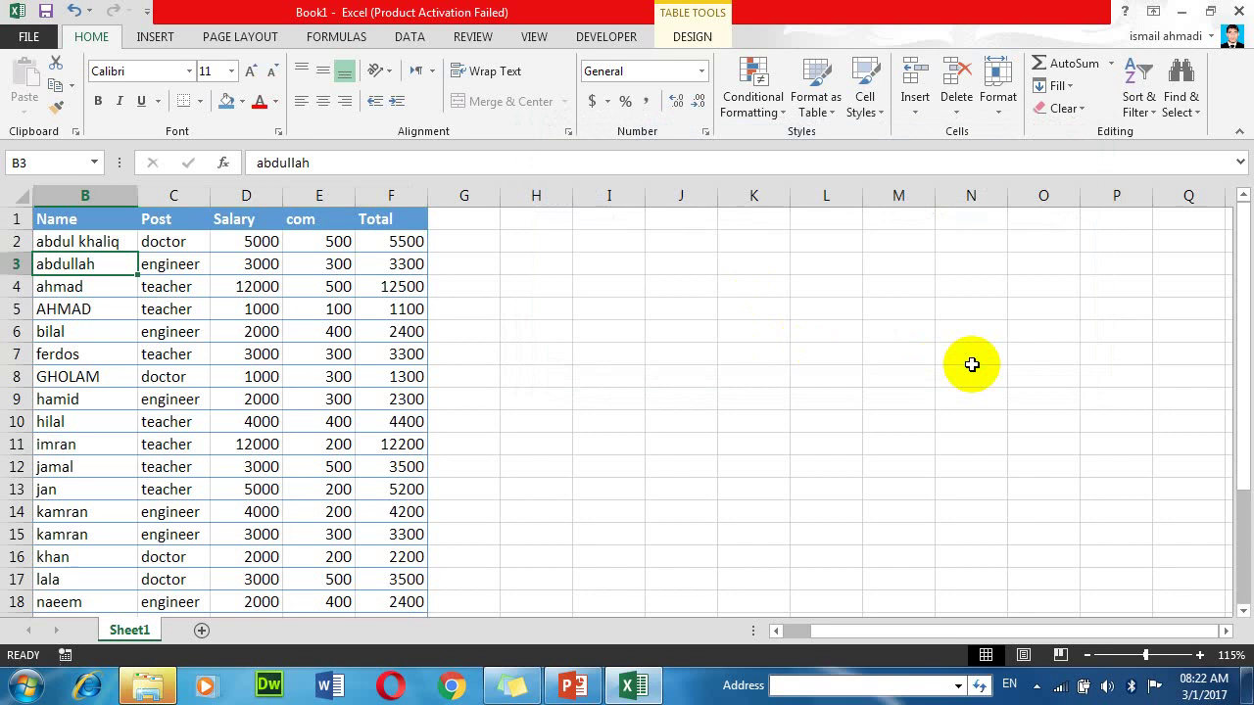
# Step: Add a second case-sensitive Name sort level, then dismiss the duplicate-criteria warning
pyautogui.click(1146, 95)
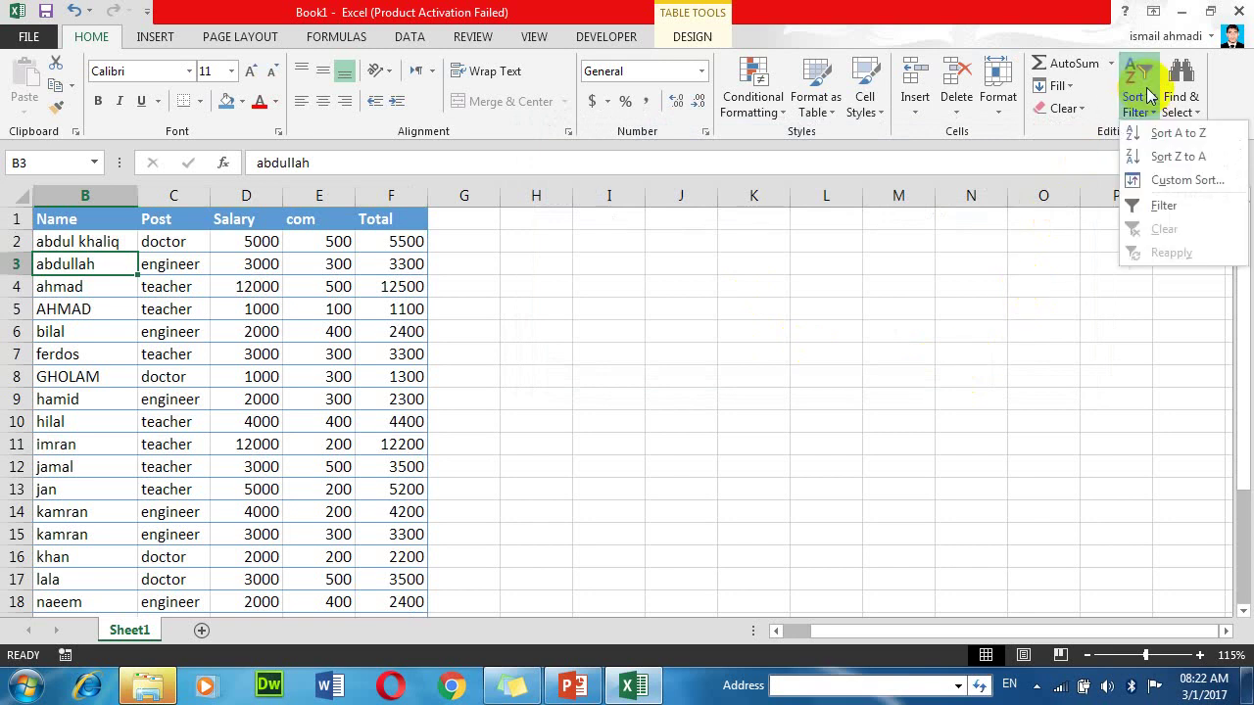
pyautogui.click(1182, 181)
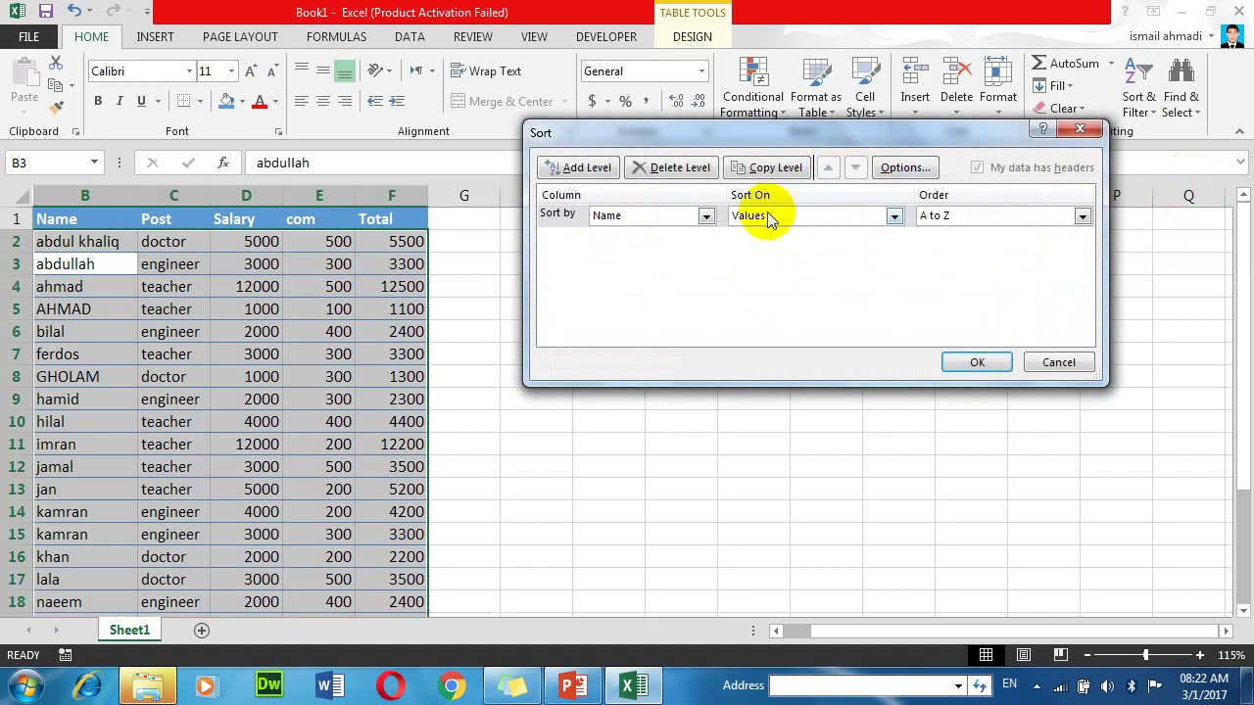
pyautogui.click(600, 168)
pyautogui.click(705, 238)
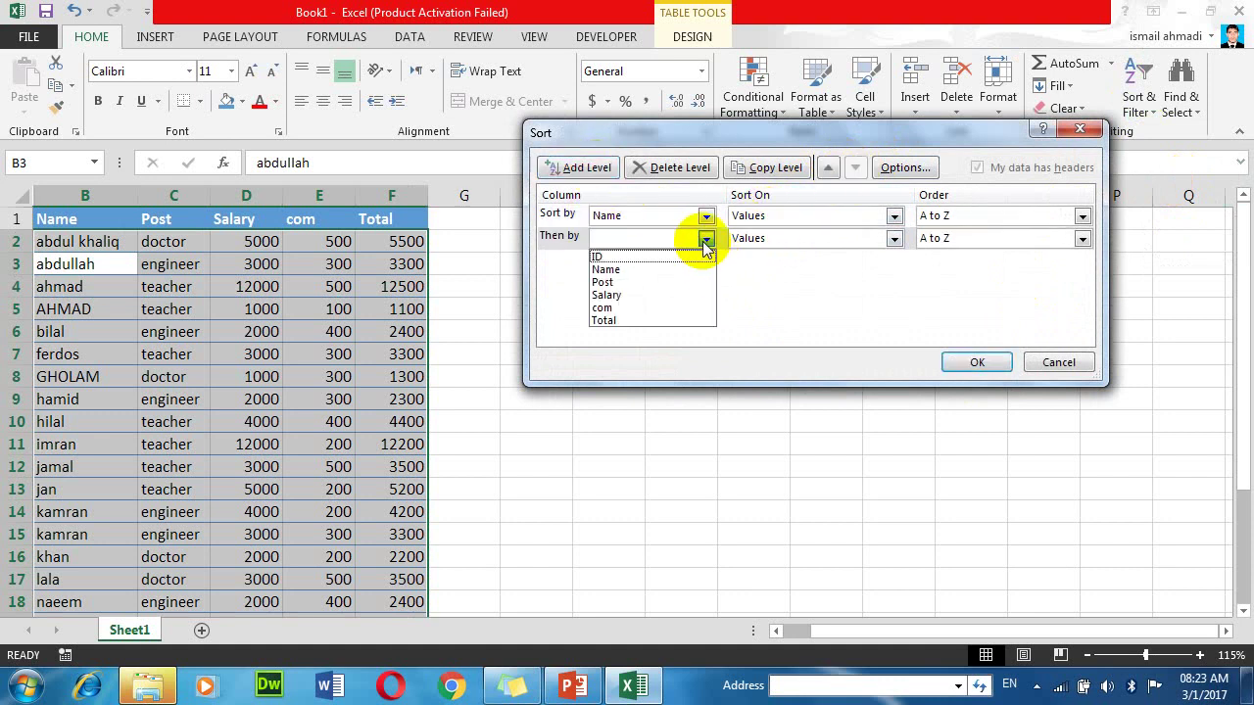
pyautogui.click(627, 271)
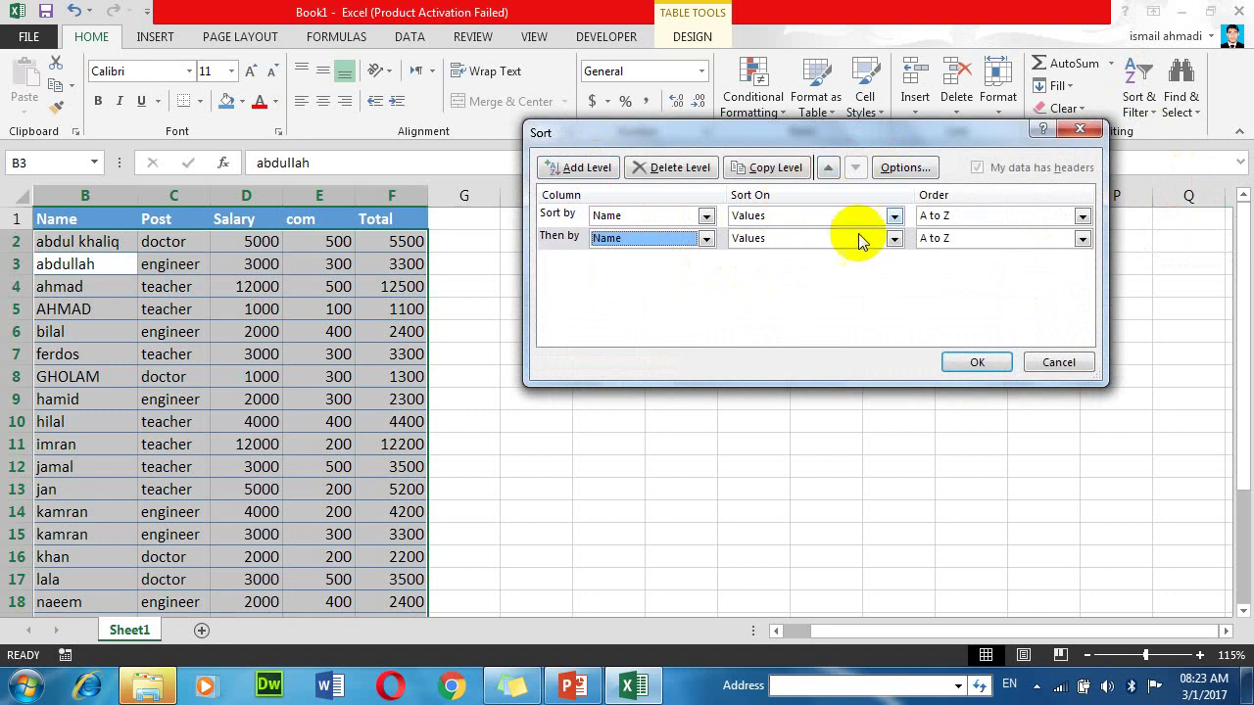
pyautogui.click(894, 240)
pyautogui.click(896, 245)
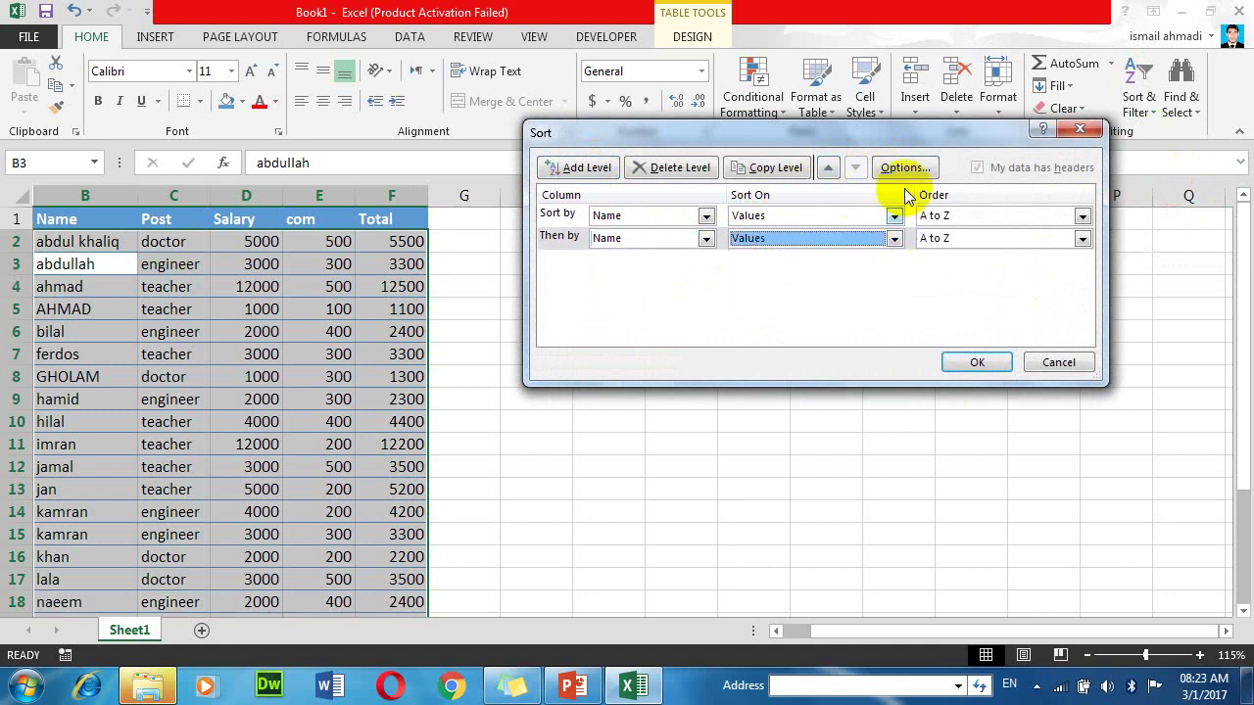
pyautogui.click(901, 168)
pyautogui.click(746, 202)
pyautogui.click(795, 293)
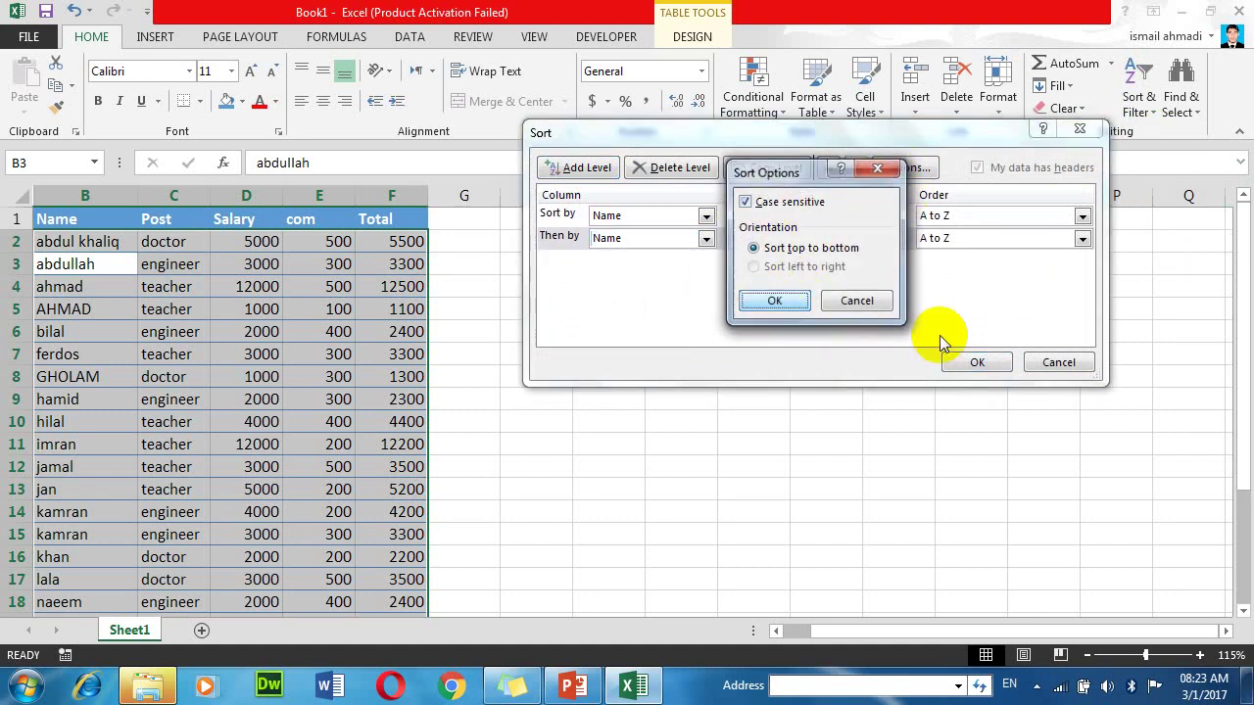
pyautogui.click(970, 365)
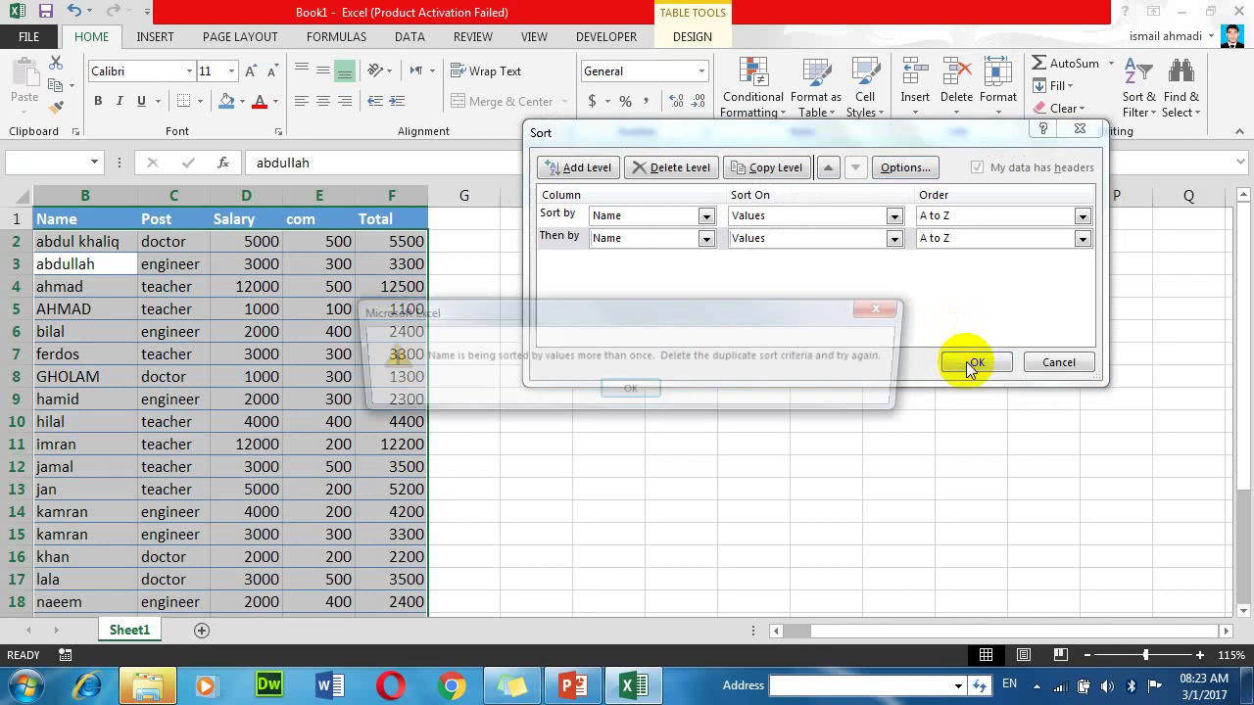
pyautogui.click(632, 390)
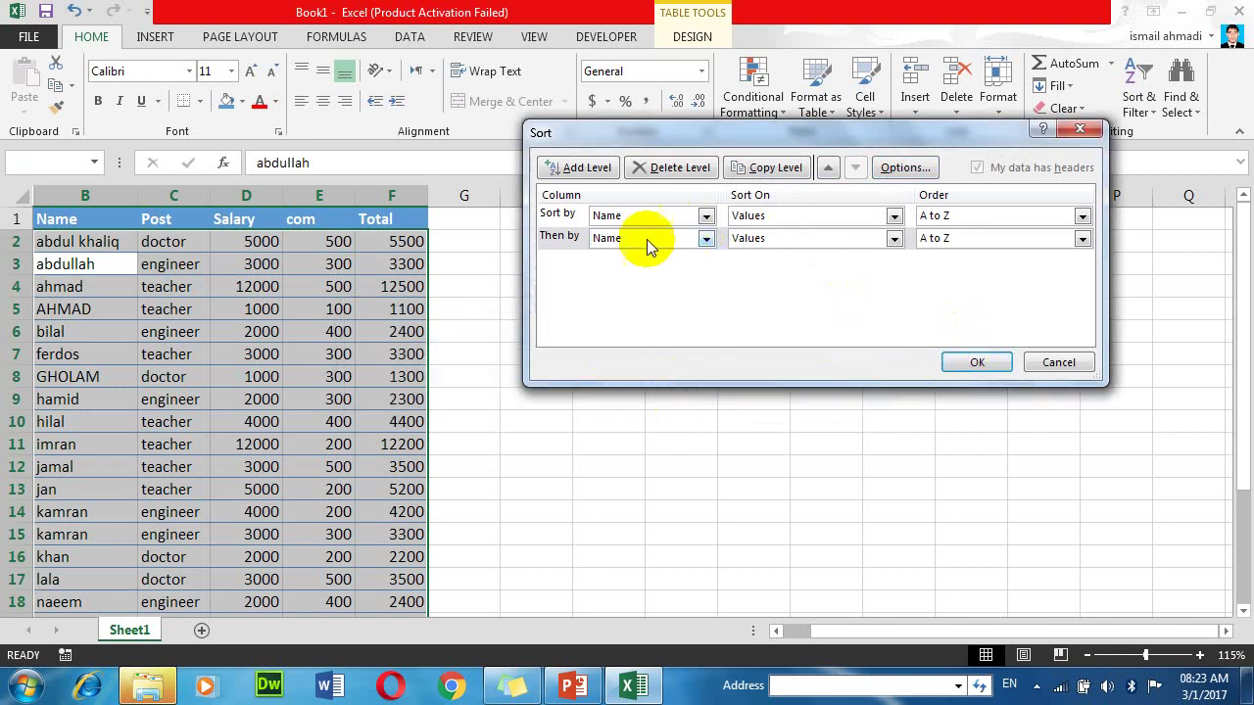
# Step: Set the second level to Cell Color, delete it, and sort by Name alone
pyautogui.click(705, 239)
pyautogui.click(634, 264)
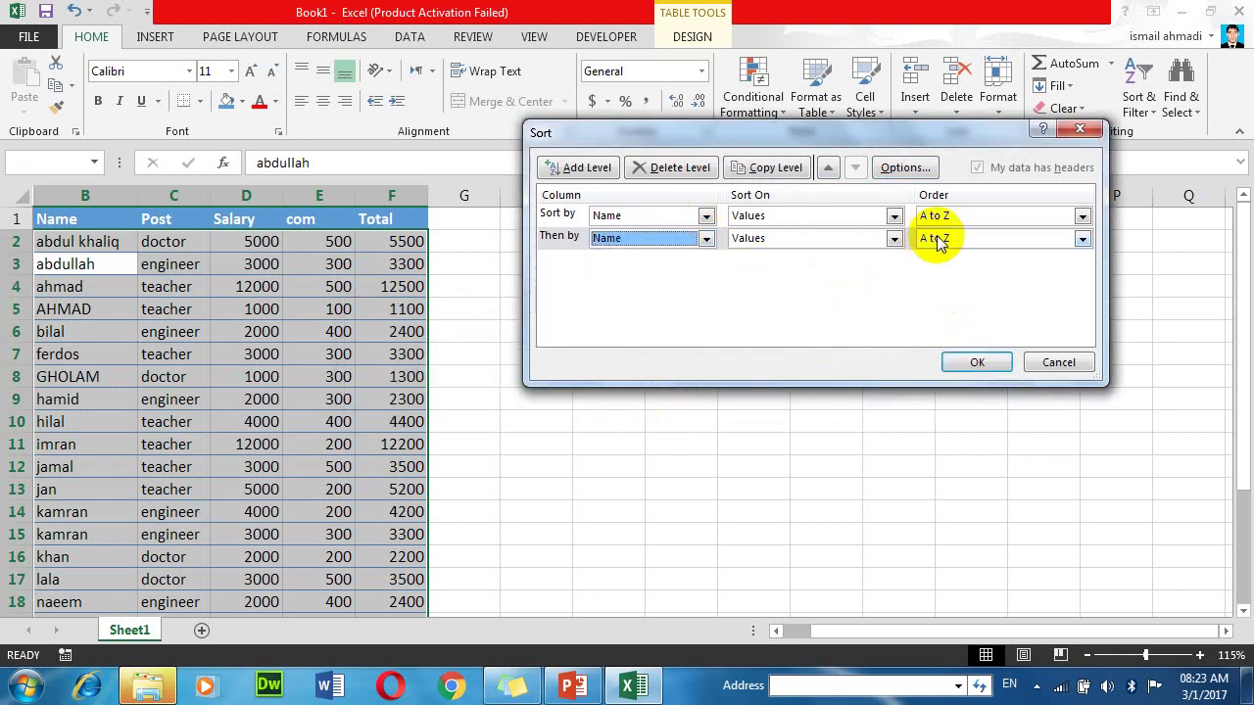
pyautogui.click(893, 239)
pyautogui.click(784, 270)
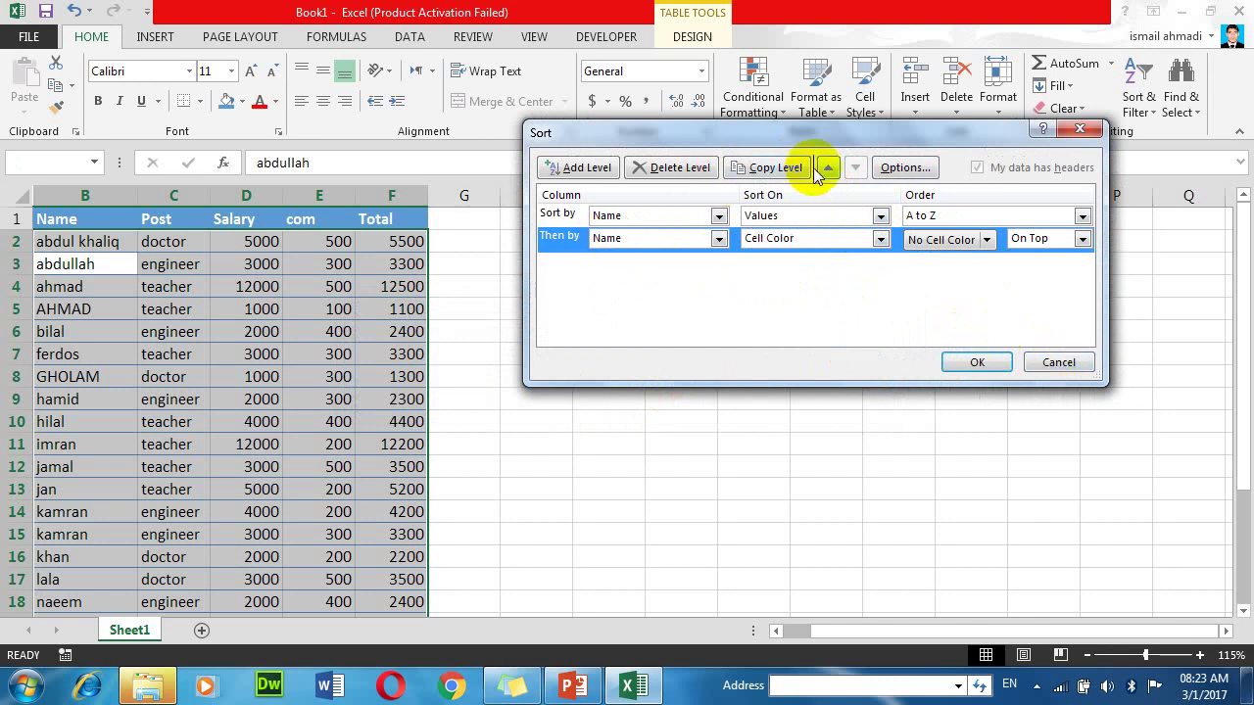
pyautogui.click(672, 167)
pyautogui.click(979, 362)
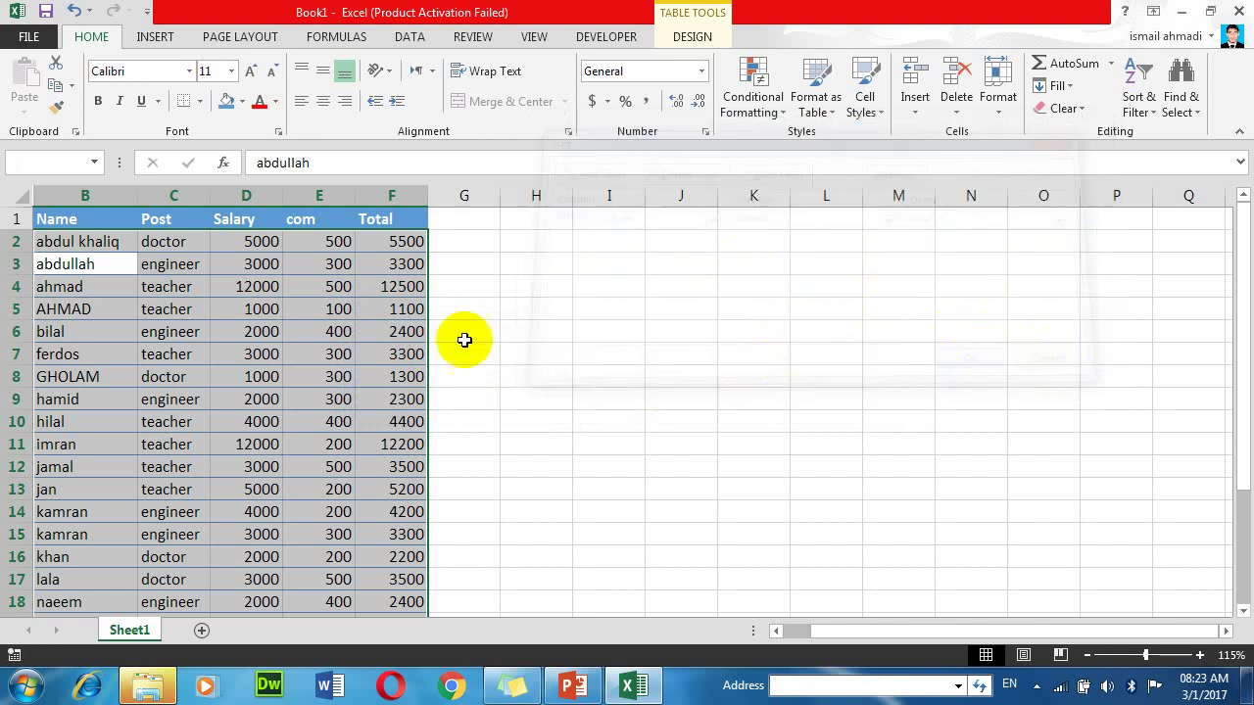
pyautogui.click(246, 310)
# Step: From AHMAD in B5, re-sort by Name A to Z with Case sensitive checked
pyautogui.click(77, 287)
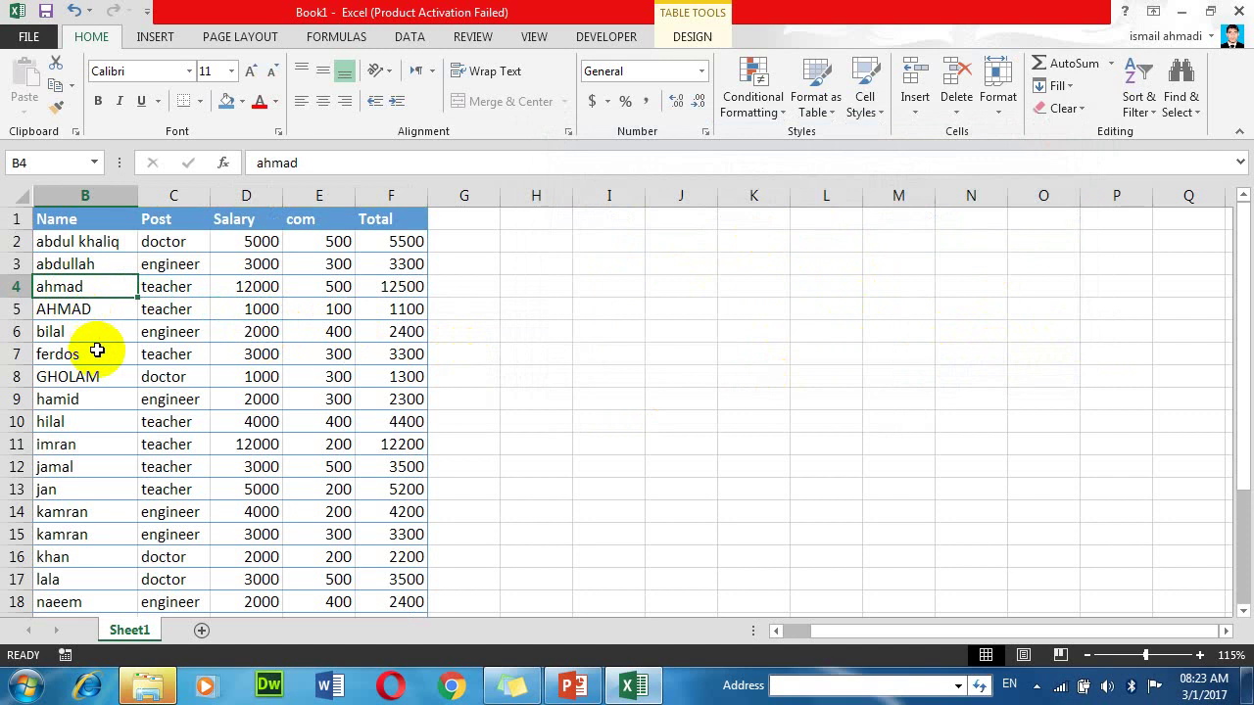
pyautogui.click(84, 308)
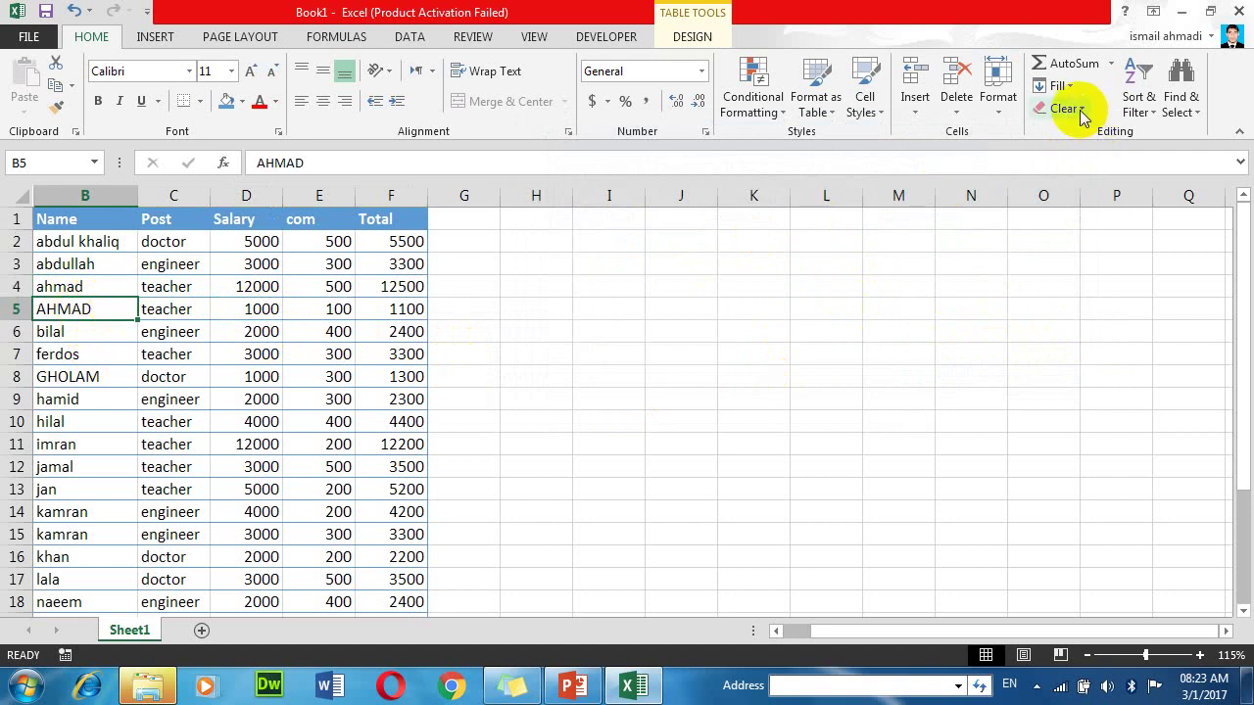
pyautogui.click(1139, 93)
pyautogui.click(1181, 180)
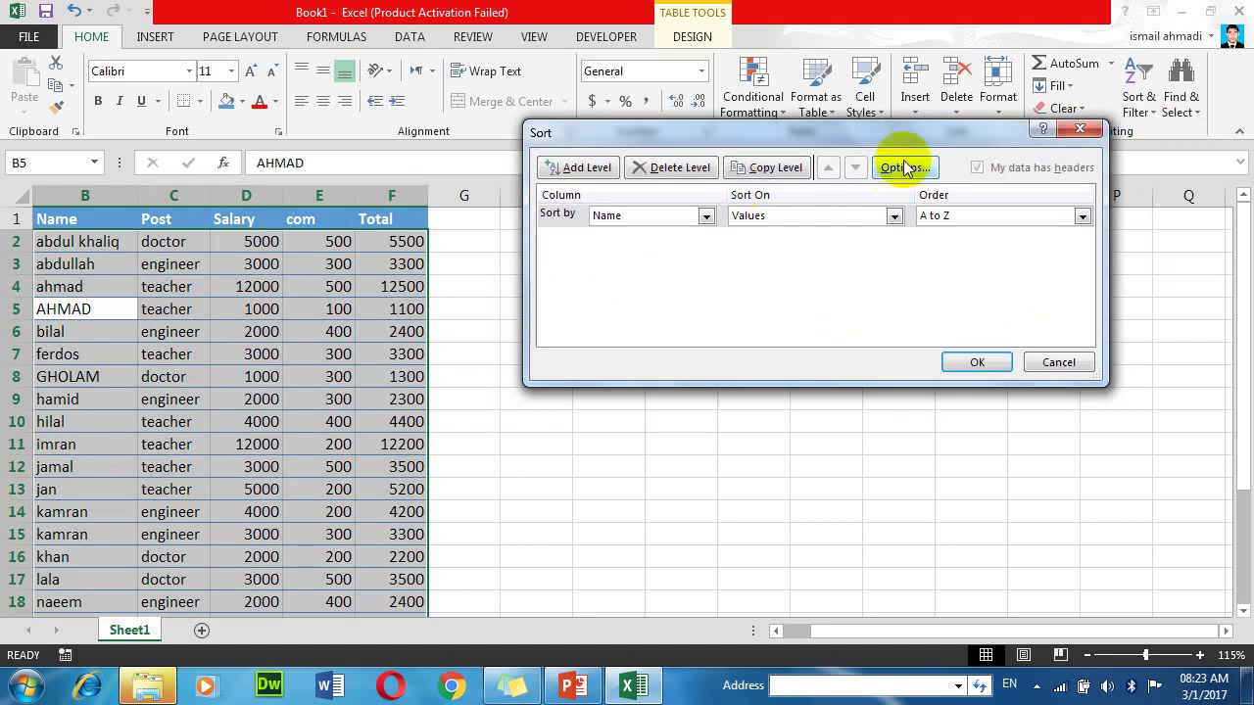
pyautogui.click(899, 168)
pyautogui.click(770, 202)
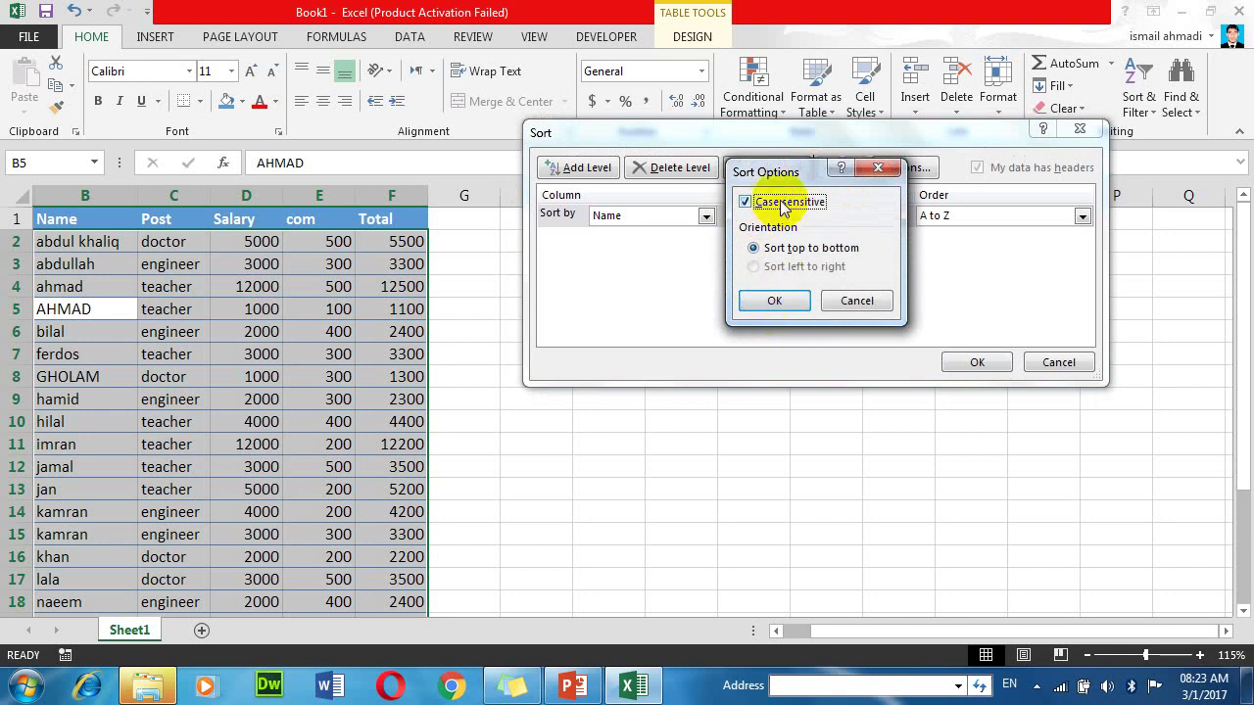
pyautogui.press('Return')
pyautogui.click(976, 361)
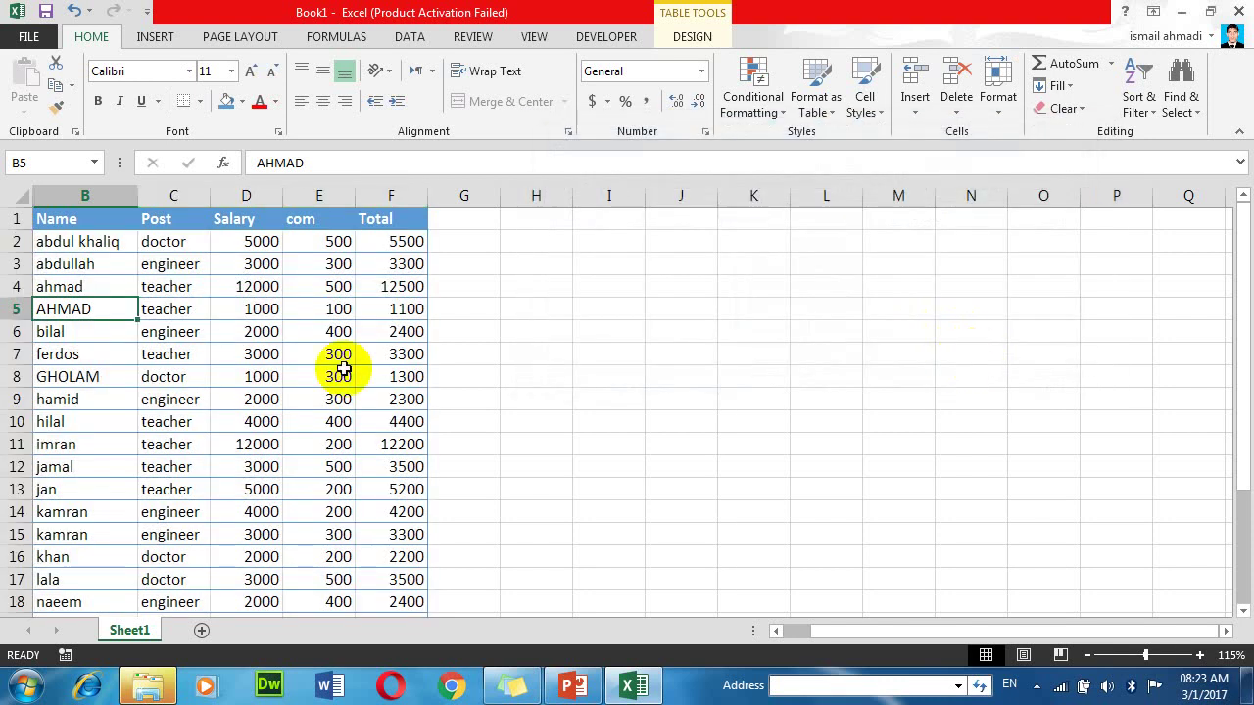
pyautogui.click(165, 379)
pyautogui.click(127, 313)
pyautogui.click(1136, 105)
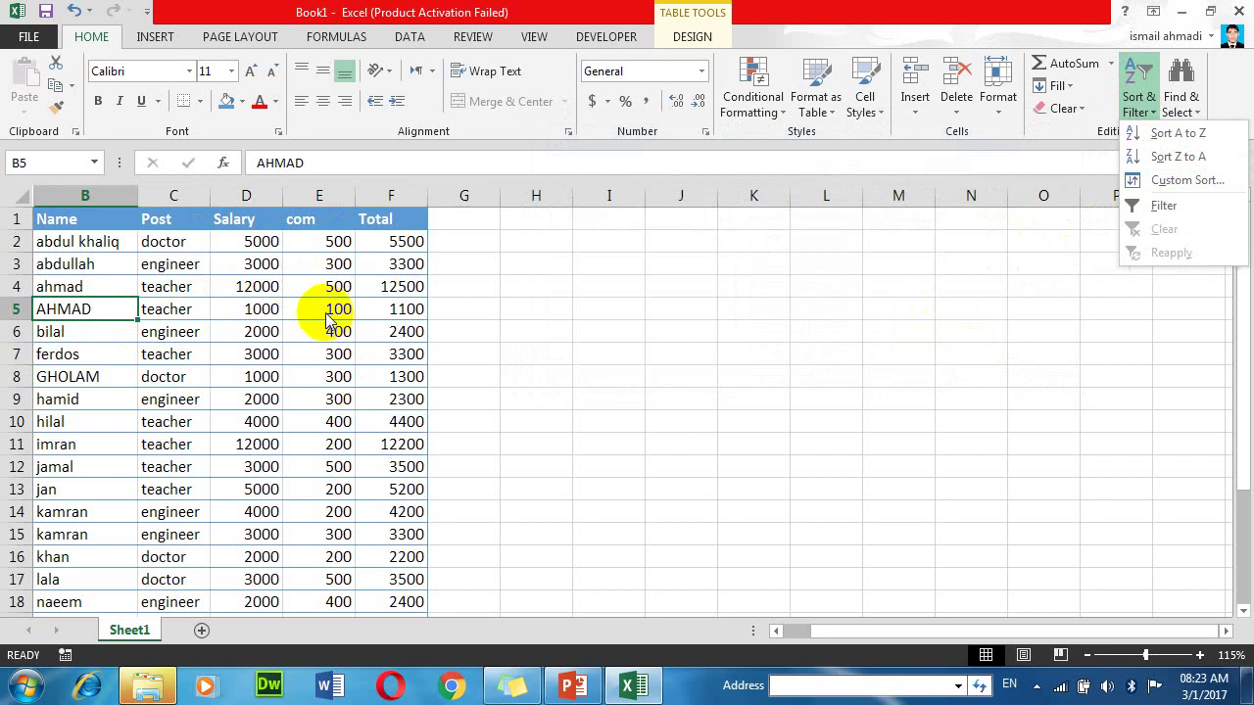
# Step: Switch the custom sort column from Name to Post and apply it
pyautogui.click(177, 268)
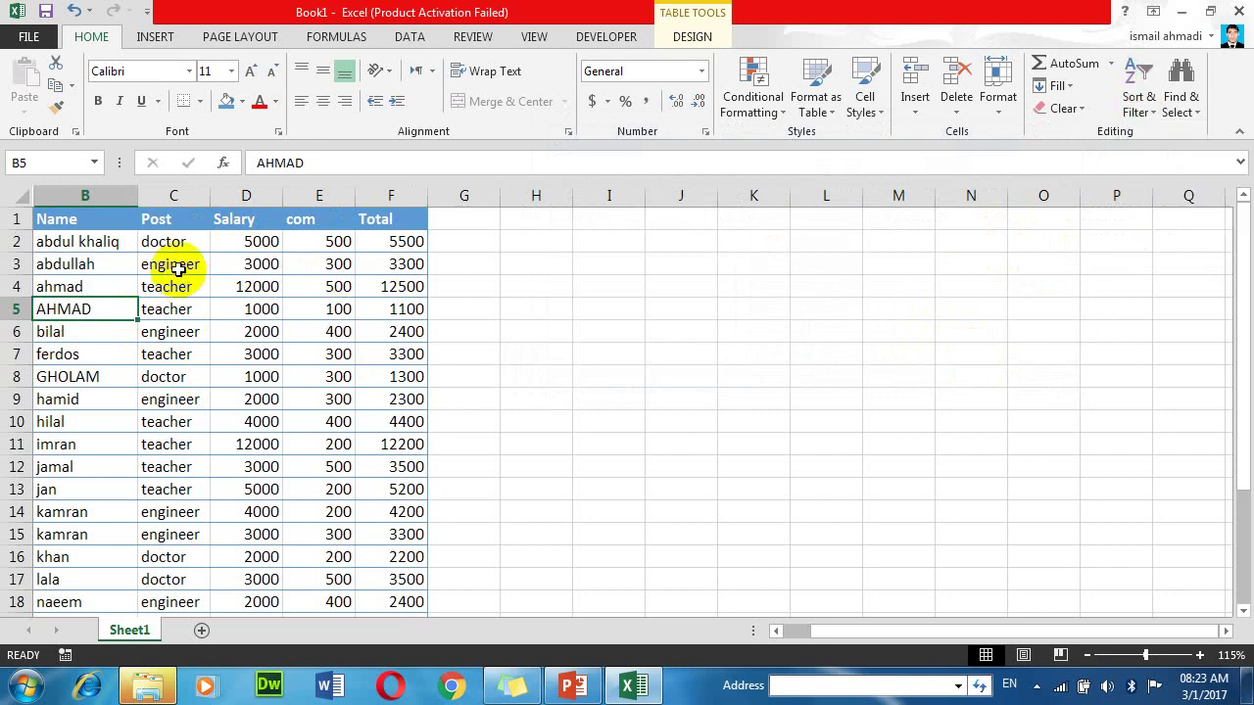
pyautogui.click(177, 266)
pyautogui.click(1139, 104)
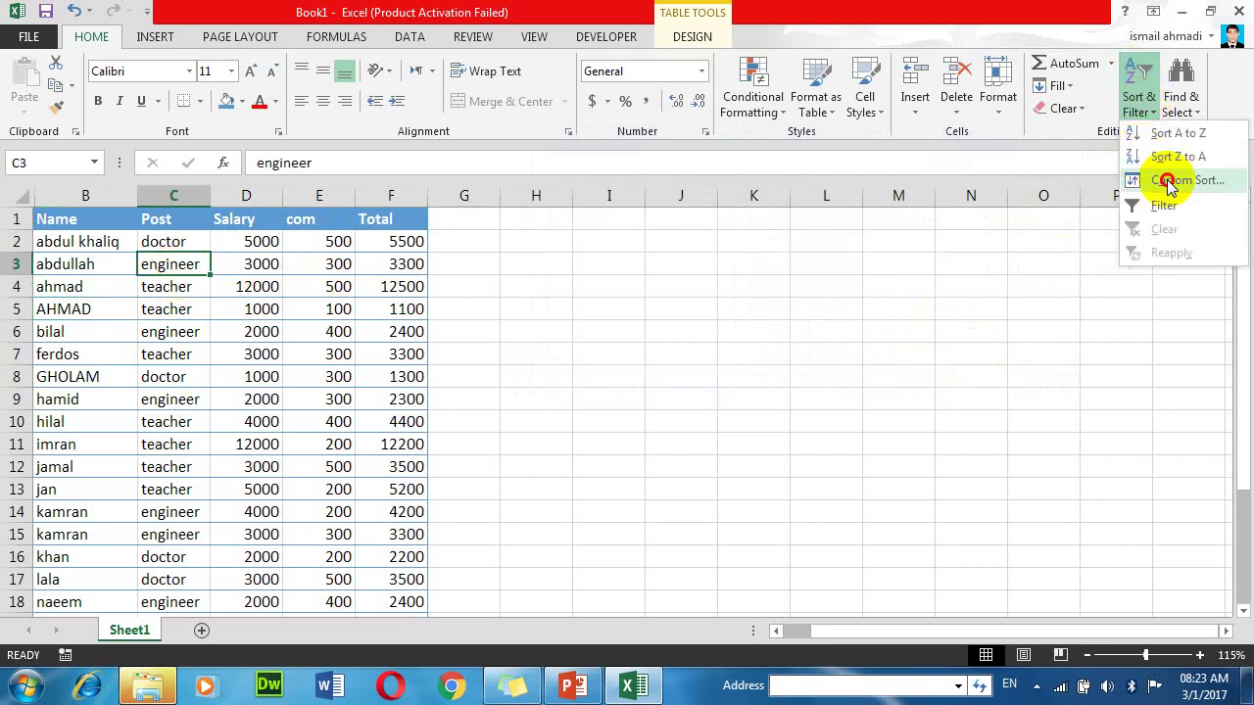
pyautogui.click(1159, 179)
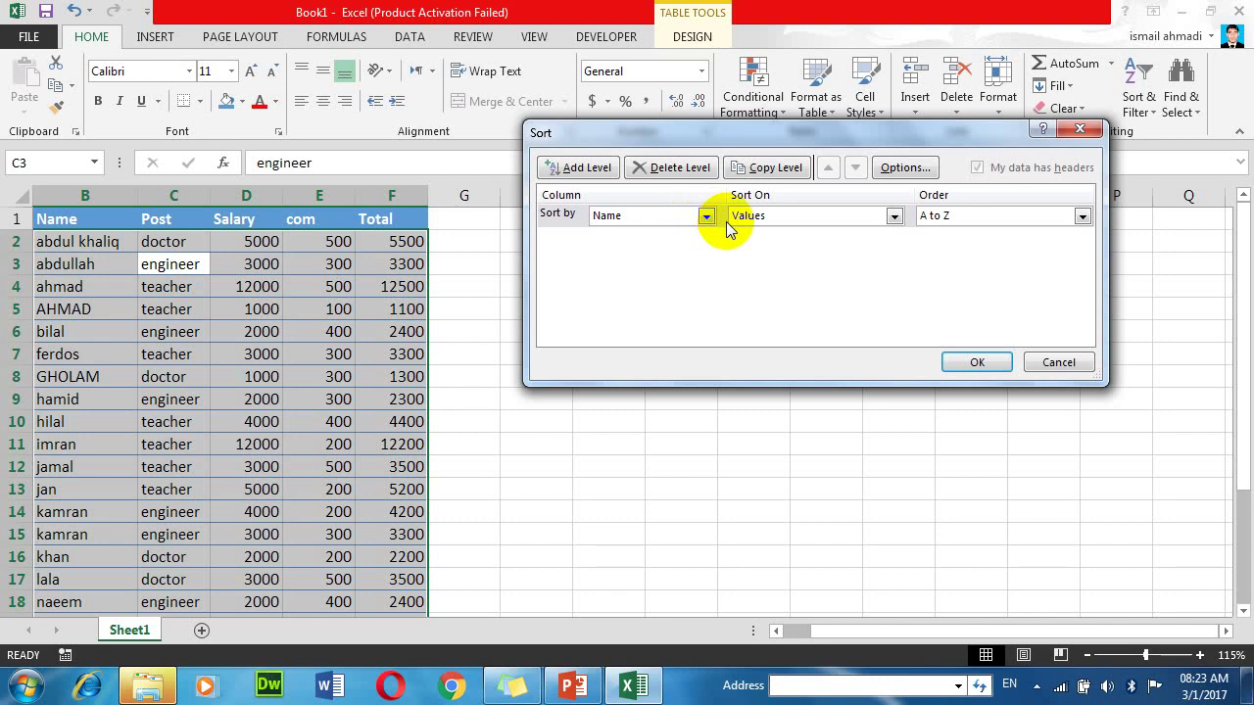
pyautogui.click(703, 218)
pyautogui.click(629, 260)
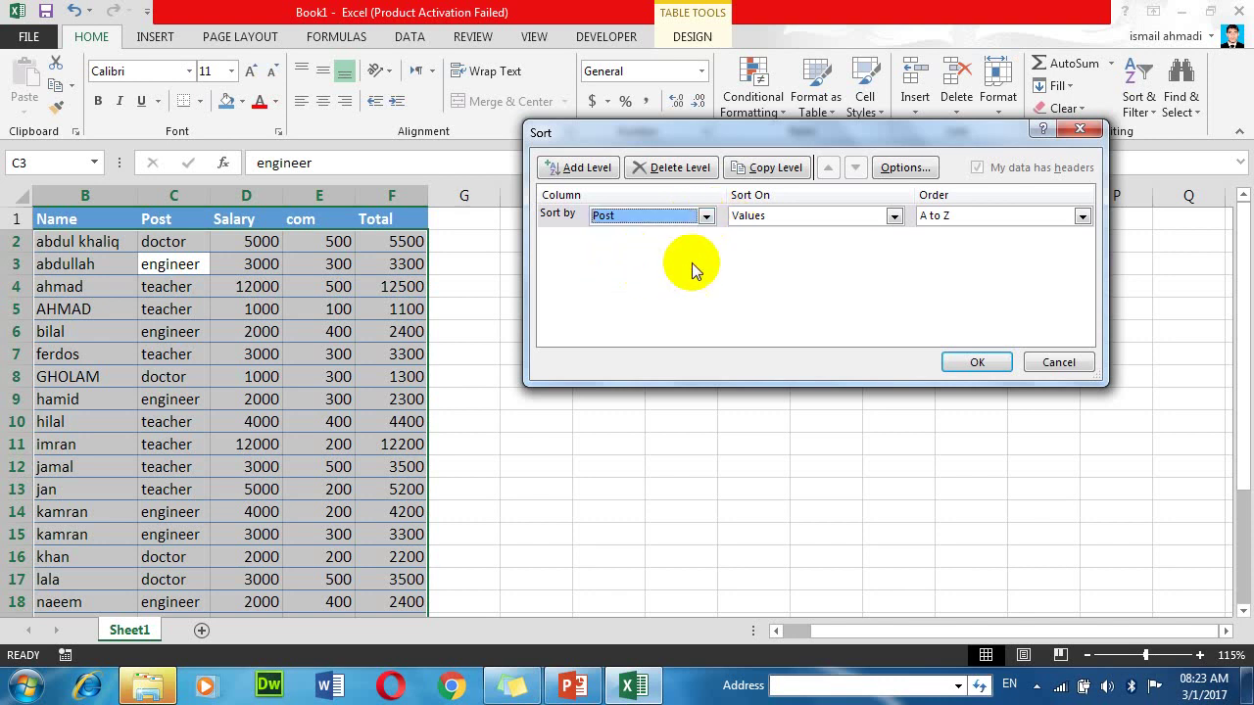
pyautogui.click(973, 360)
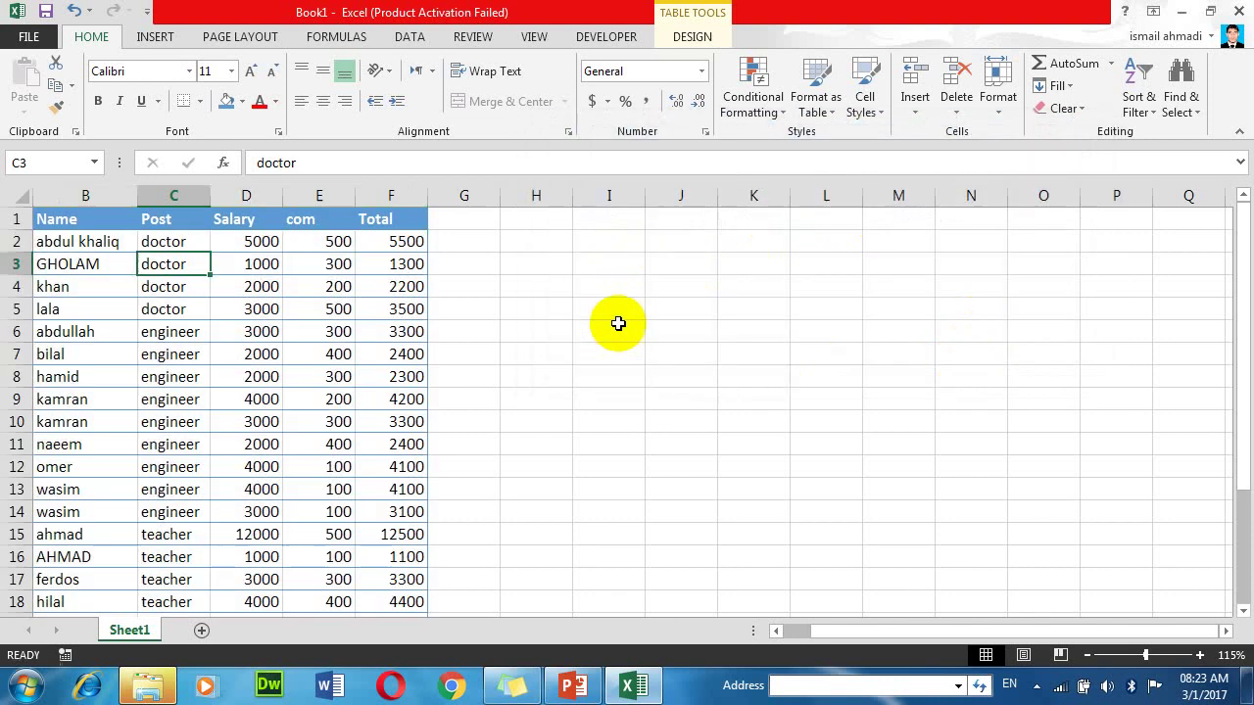
# Step: Change C4 to DOCTOR and re-sort by Post case-sensitively
pyautogui.click(182, 286)
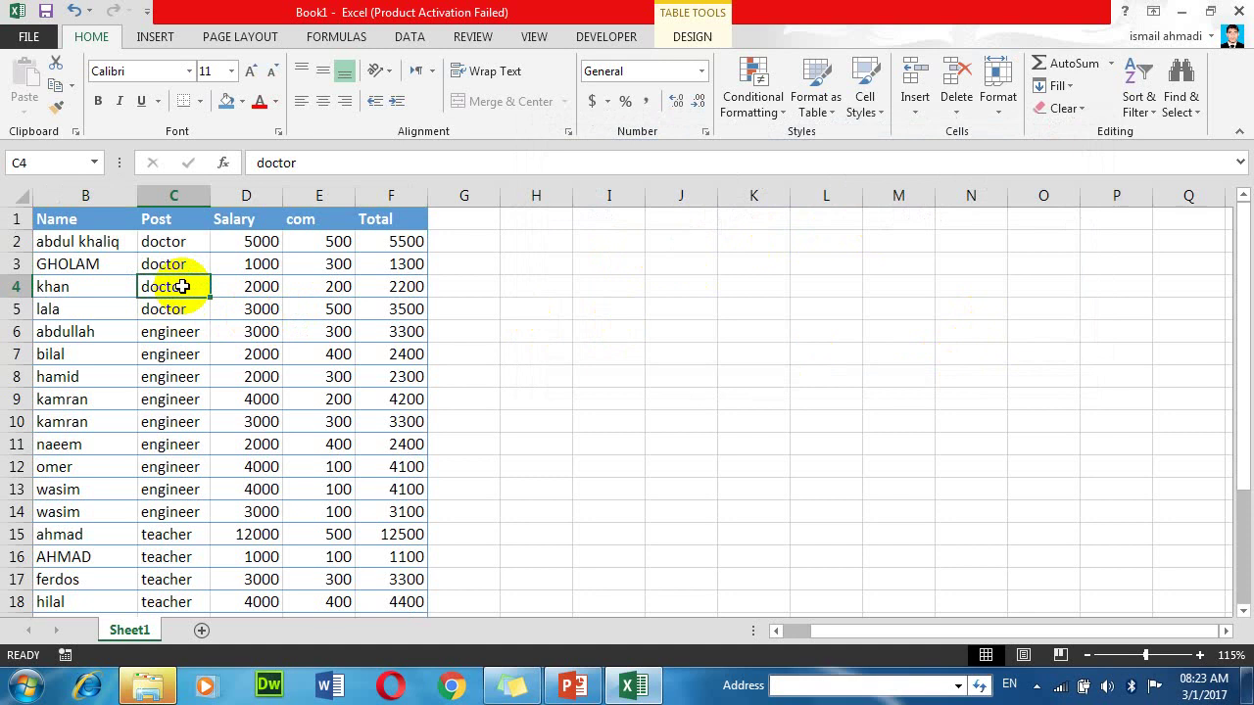
pyautogui.write('DOCTOR')
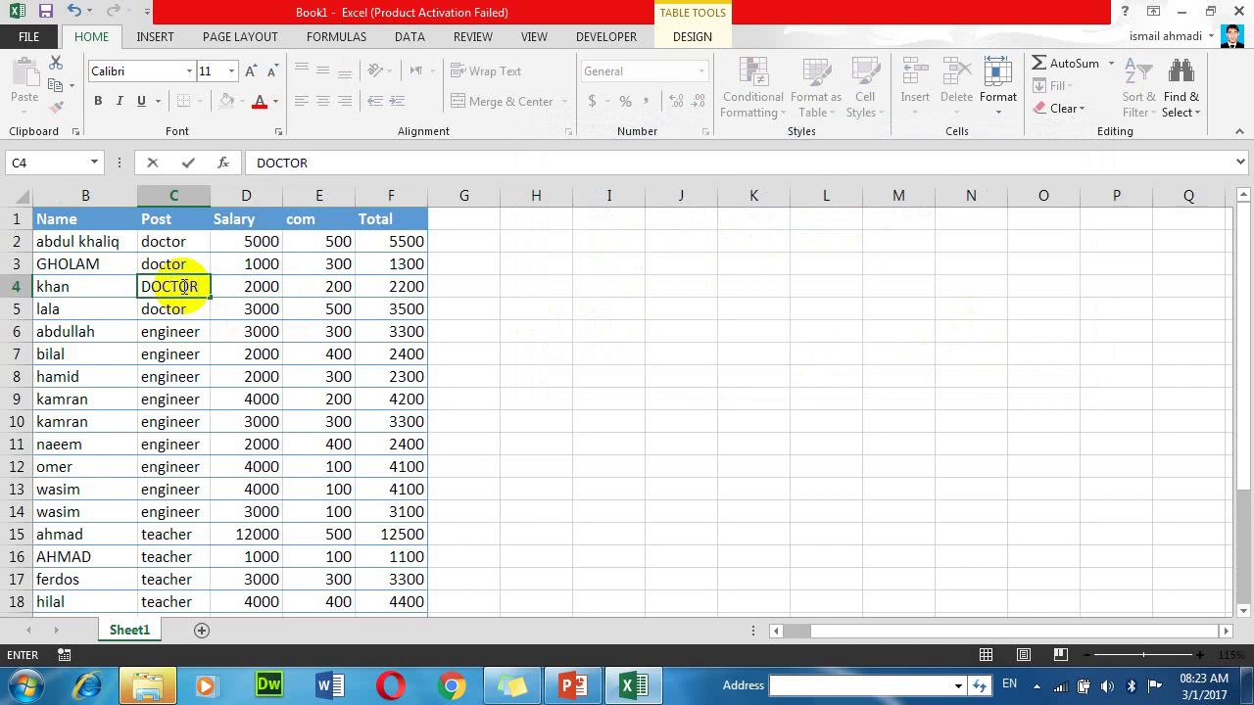
pyautogui.press('Return')
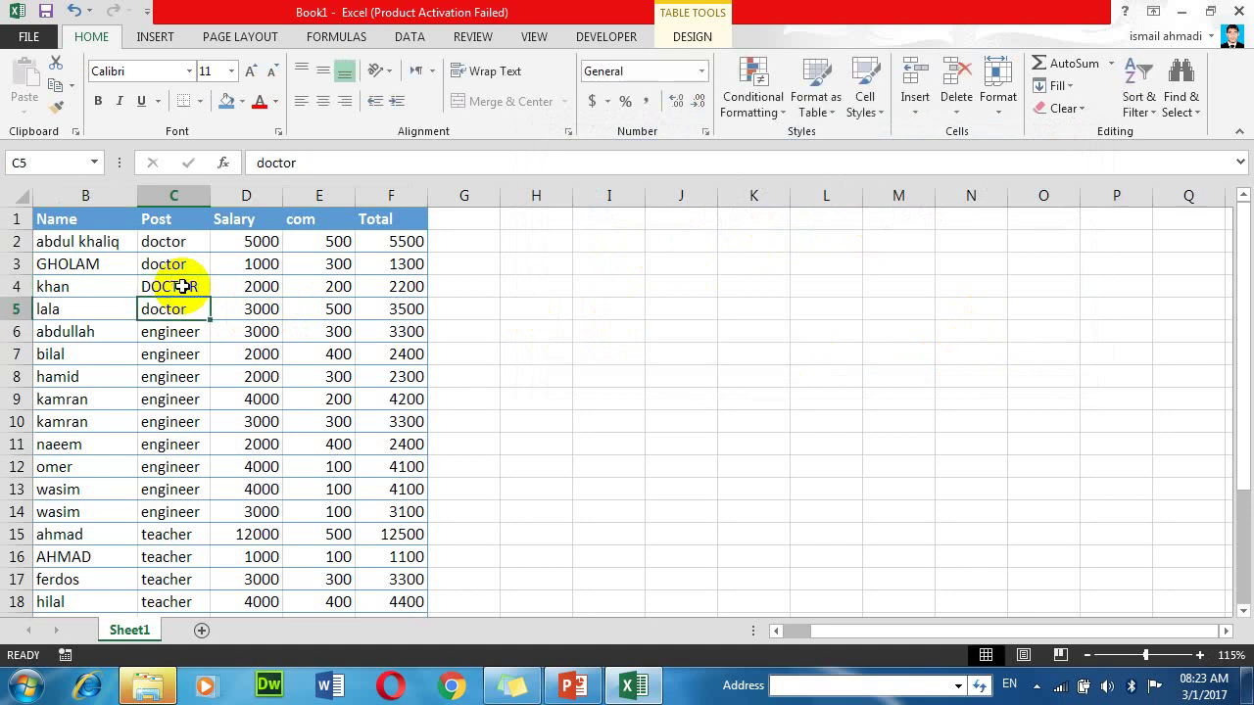
pyautogui.click(183, 285)
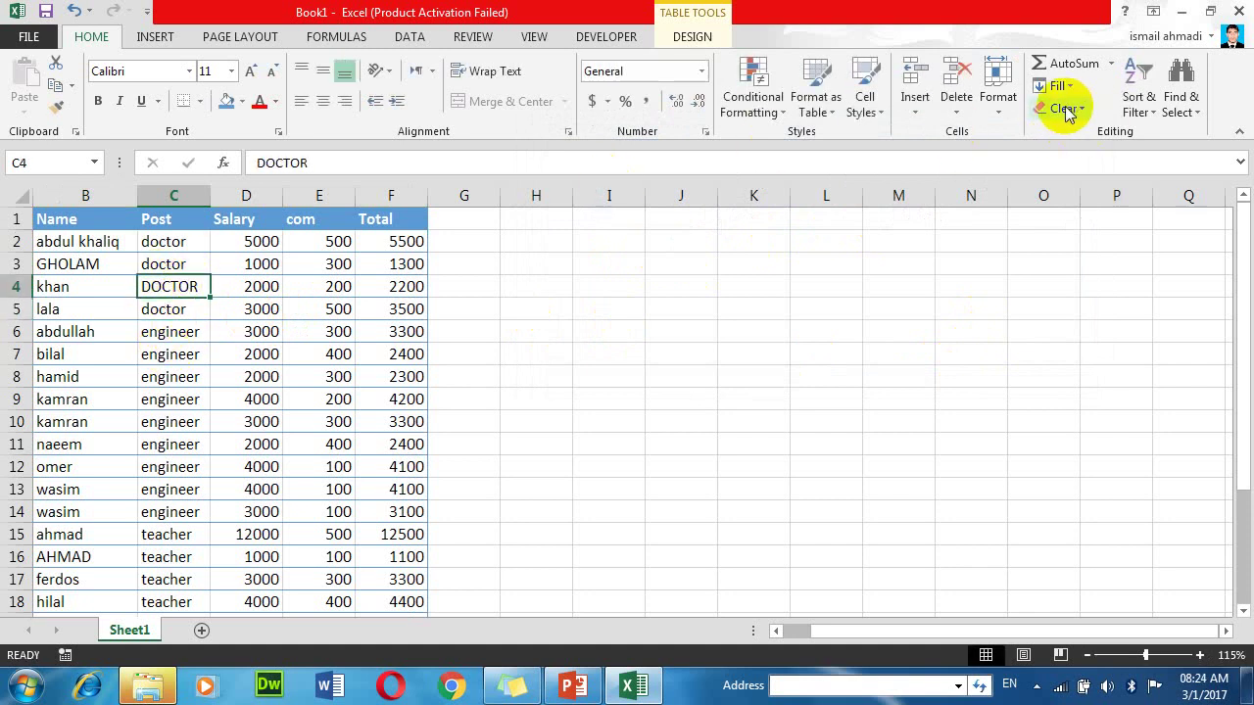
pyautogui.click(1136, 116)
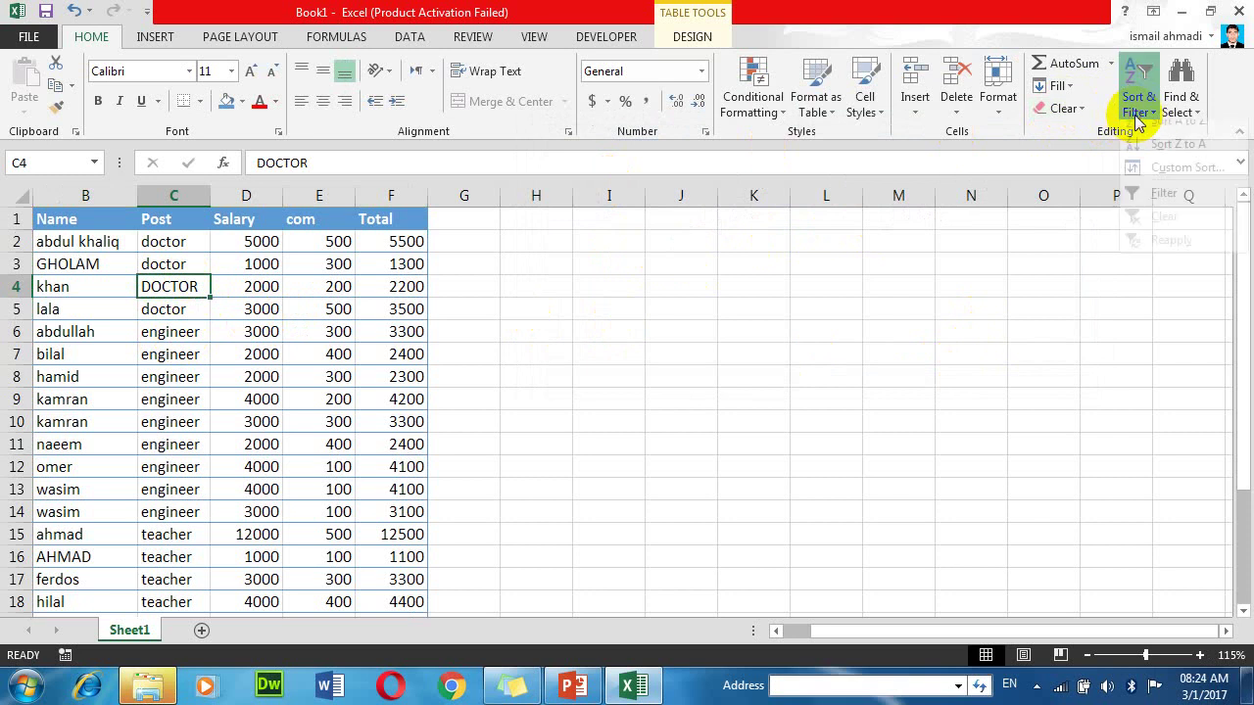
pyautogui.click(1141, 168)
pyautogui.click(774, 202)
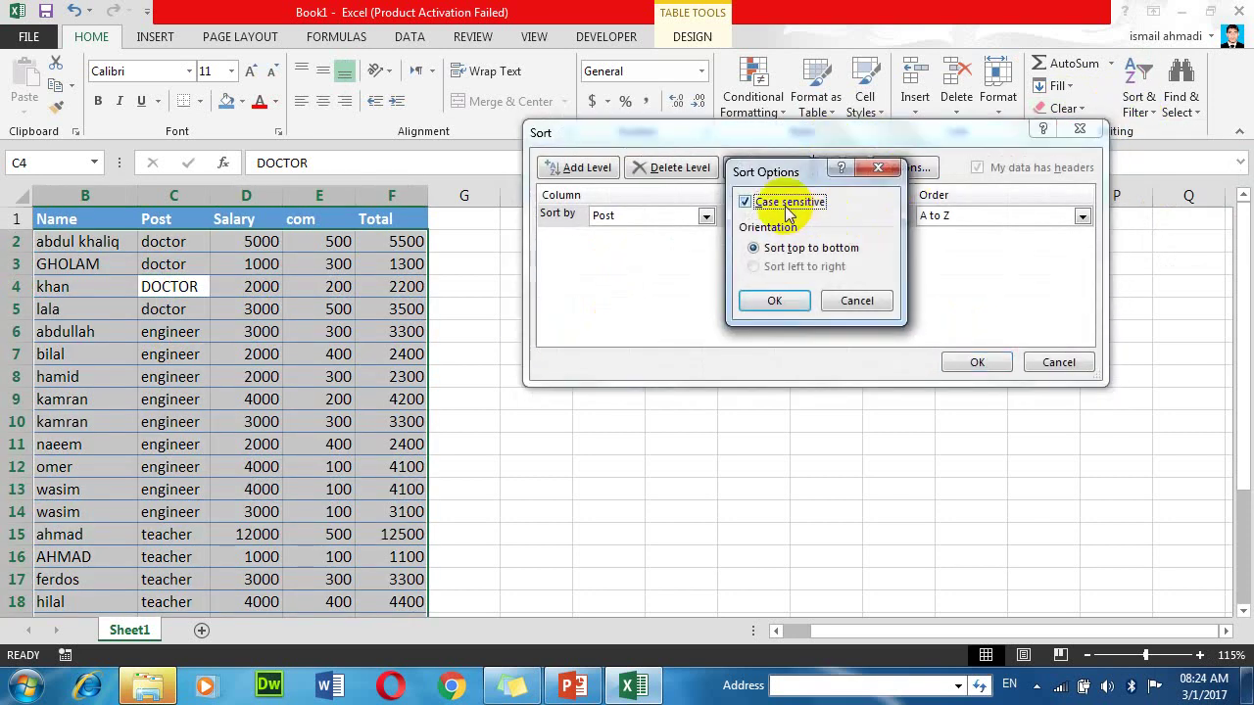
pyautogui.click(776, 301)
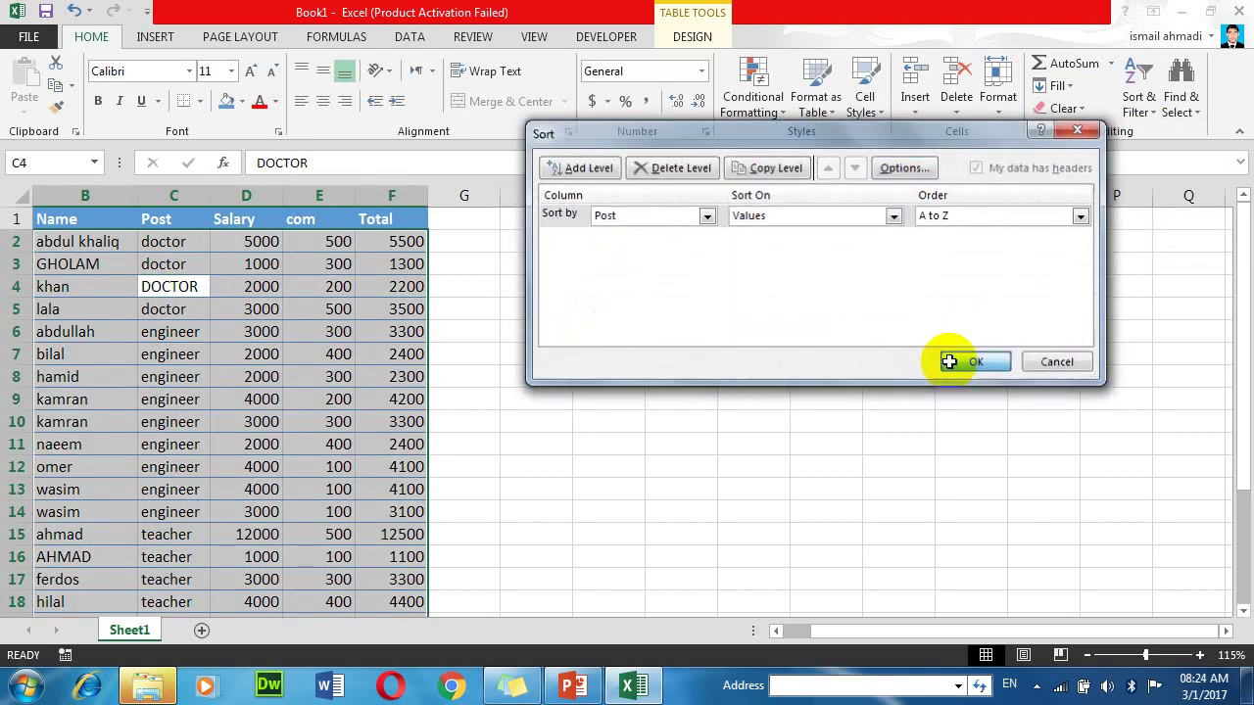
pyautogui.click(955, 362)
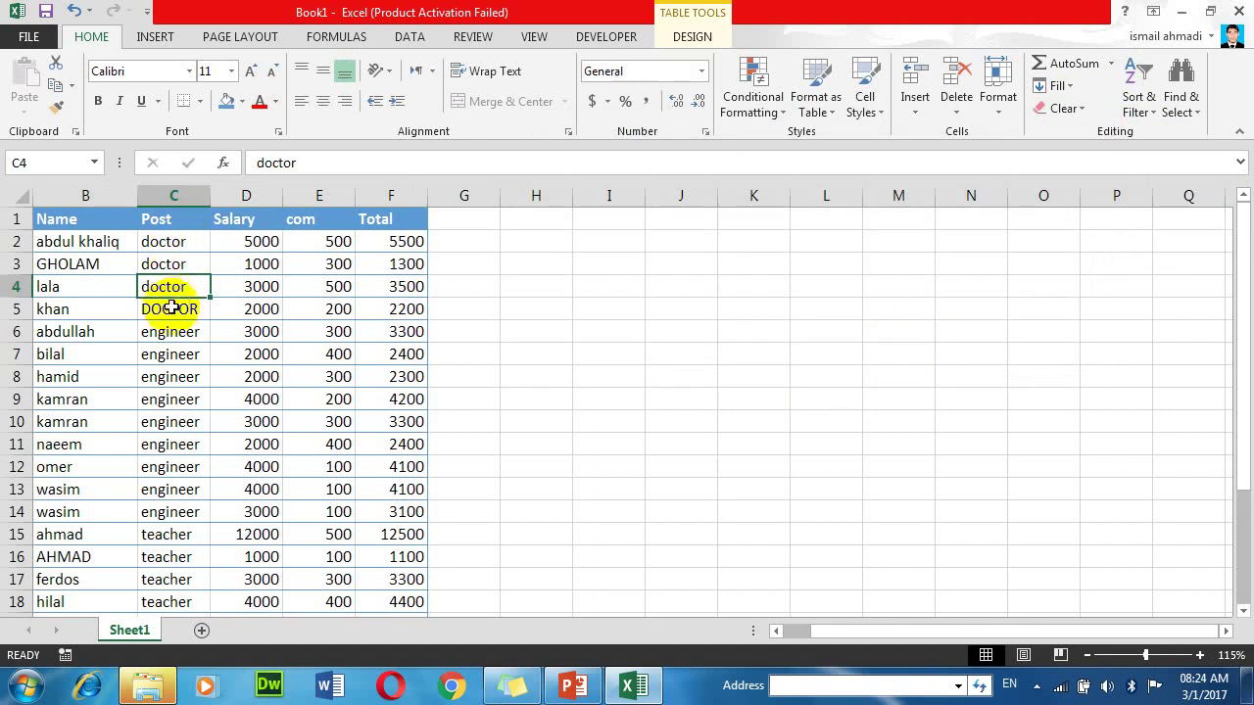
# Step: Reapply the case-sensitive Post sort to confirm the lowercase doctors come first
pyautogui.click(1139, 102)
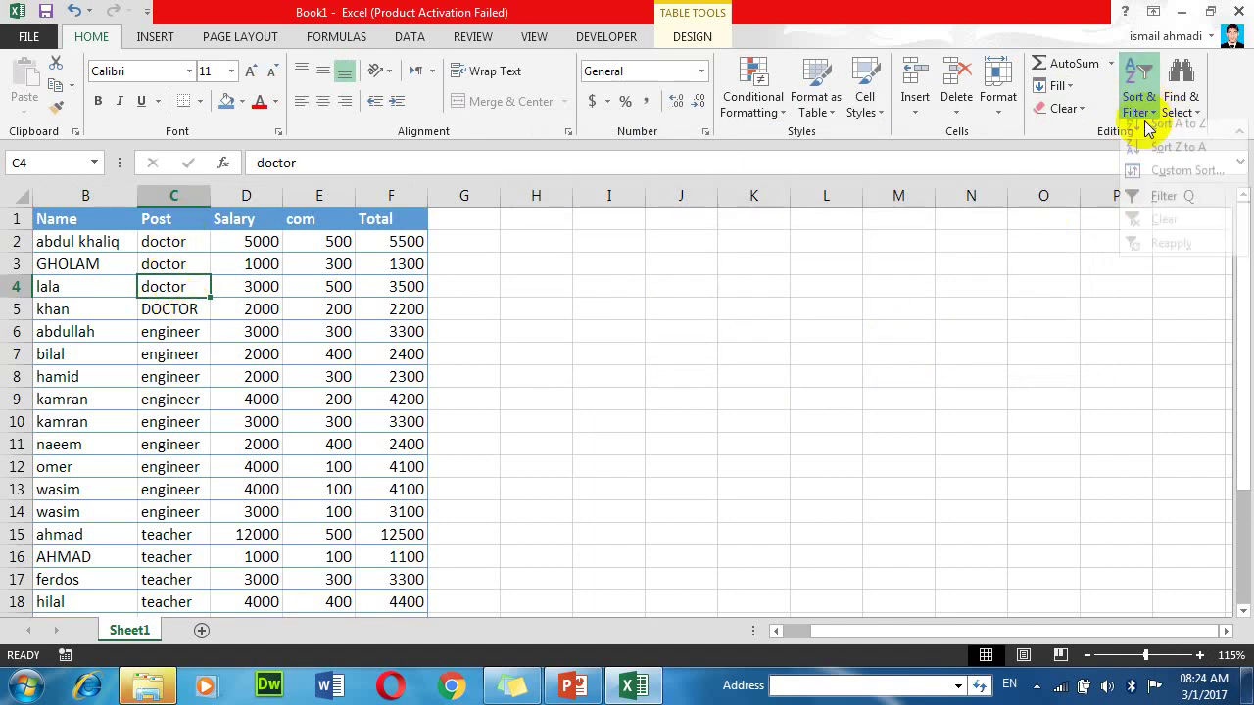
pyautogui.click(1175, 182)
pyautogui.click(901, 168)
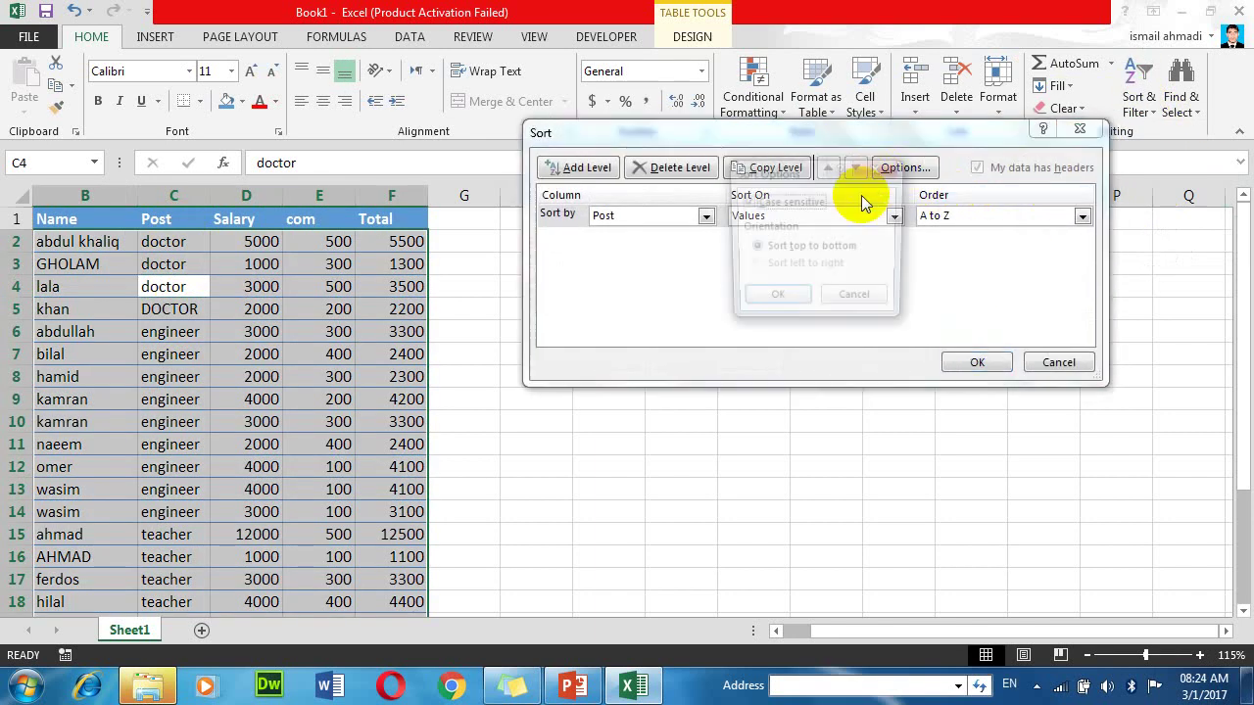
pyautogui.click(773, 204)
pyautogui.click(774, 304)
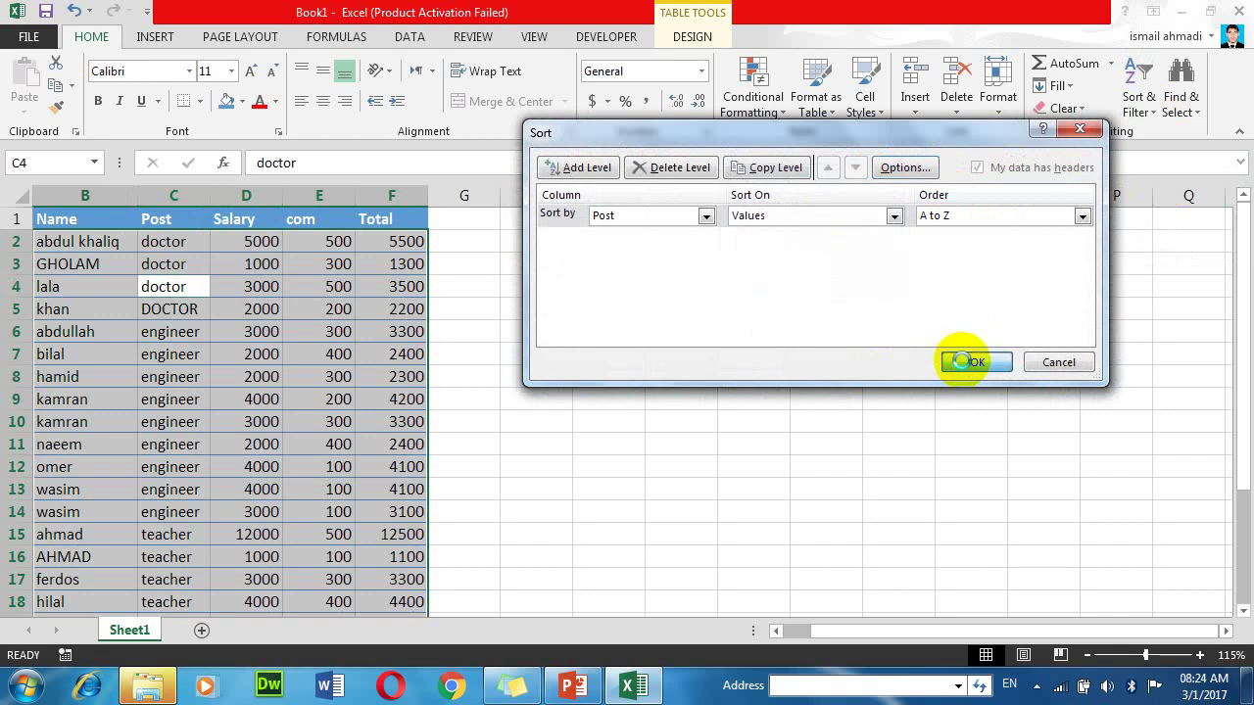
pyautogui.click(961, 361)
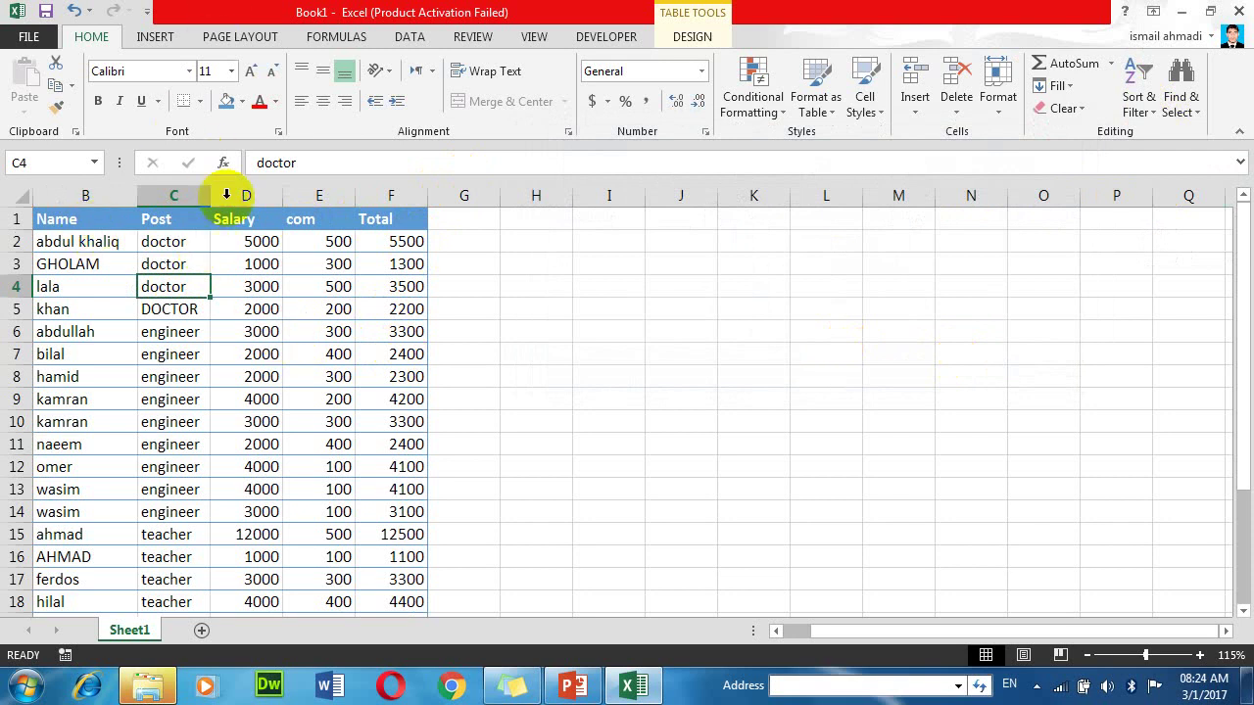
# Step: Change the Post in C3 to DOCTOR
pyautogui.click(189, 309)
pyautogui.click(197, 264)
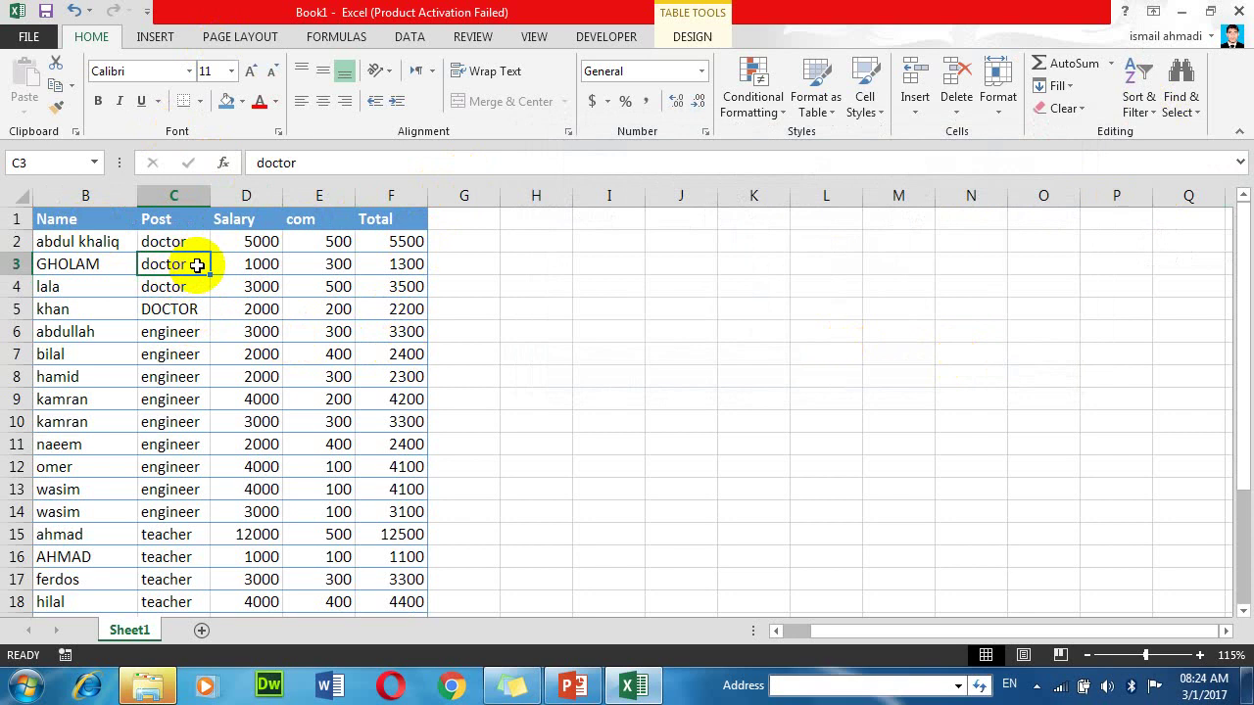
pyautogui.write('DOCTOR')
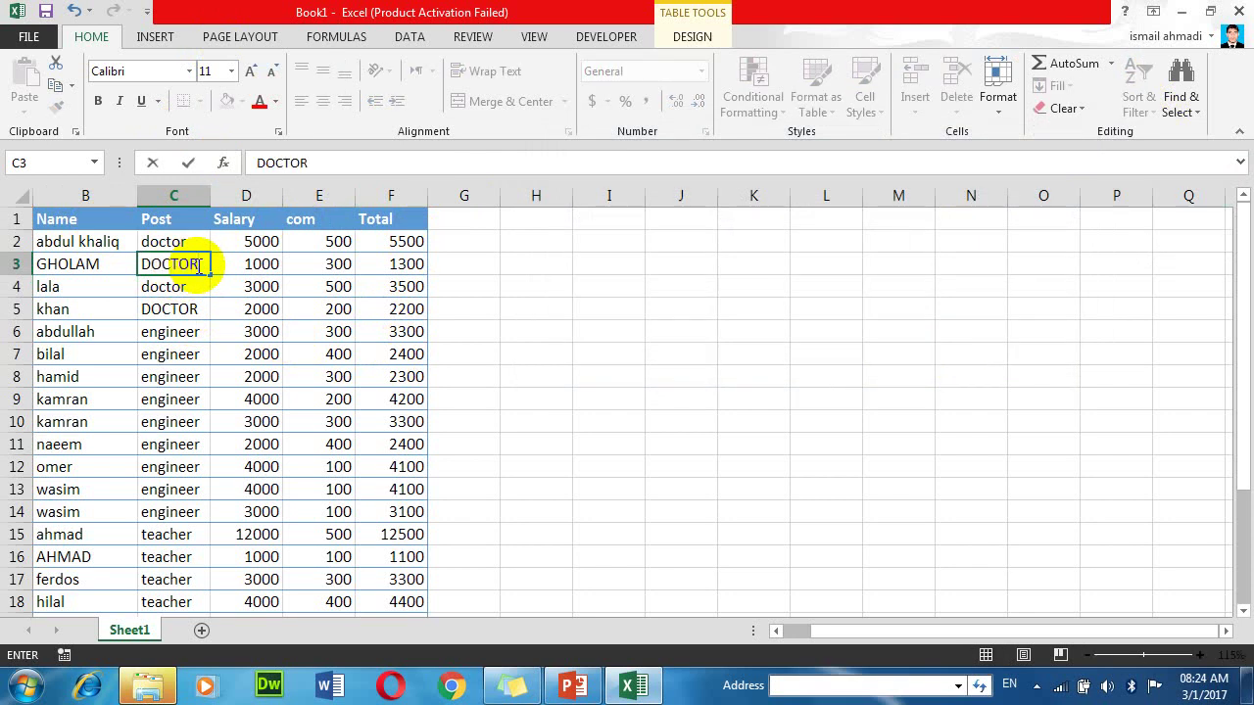
pyautogui.press('Return')
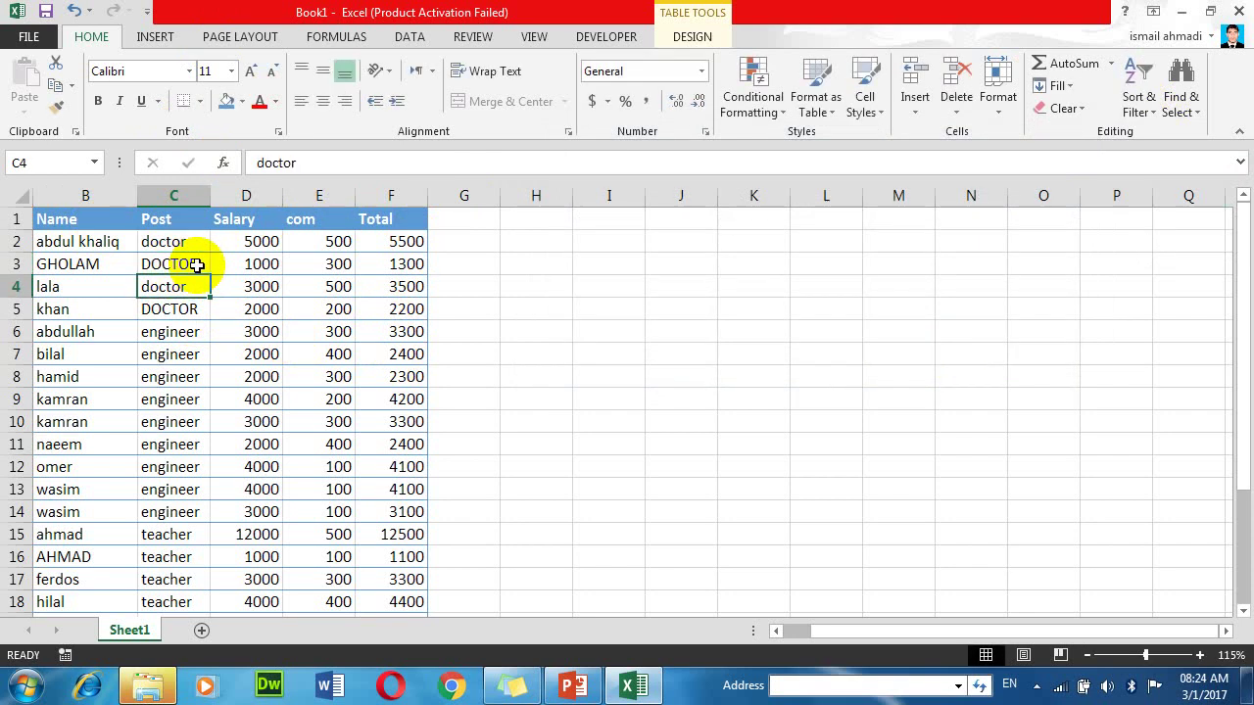
pyautogui.click(197, 264)
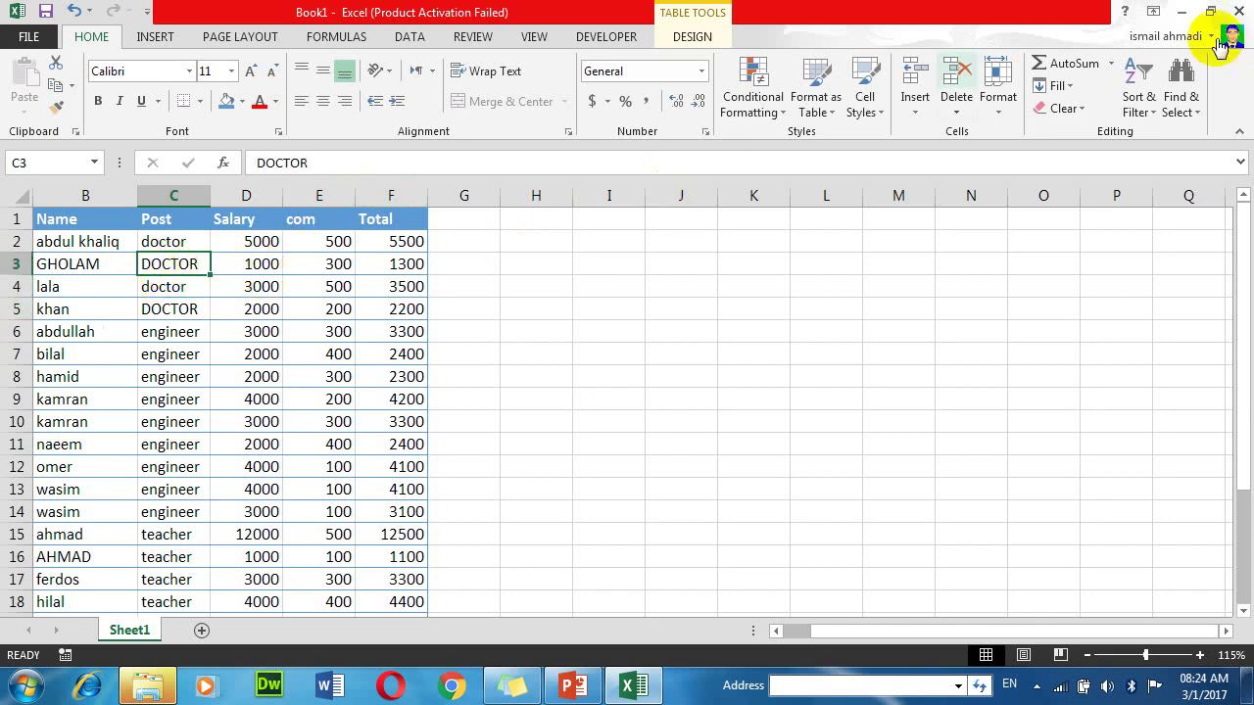
# Step: Re-sort by Post A to Z with Case sensitive checked
pyautogui.click(1142, 116)
pyautogui.click(1168, 179)
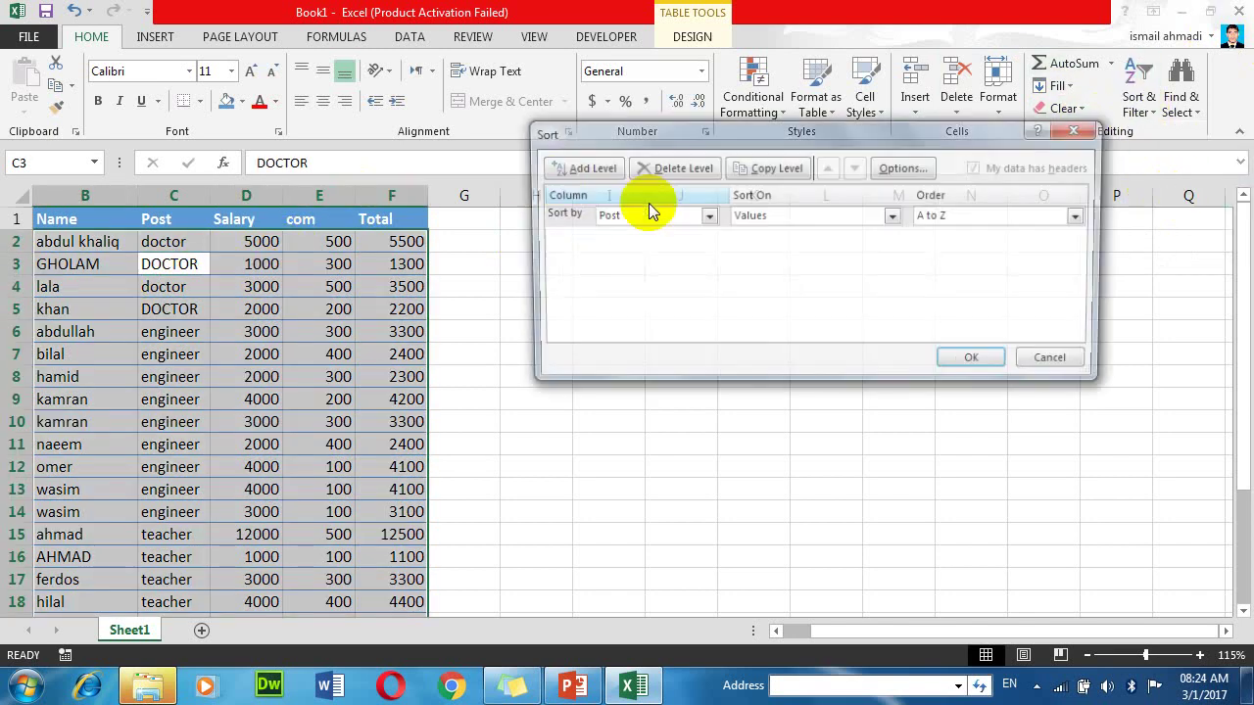
pyautogui.click(886, 168)
pyautogui.click(764, 204)
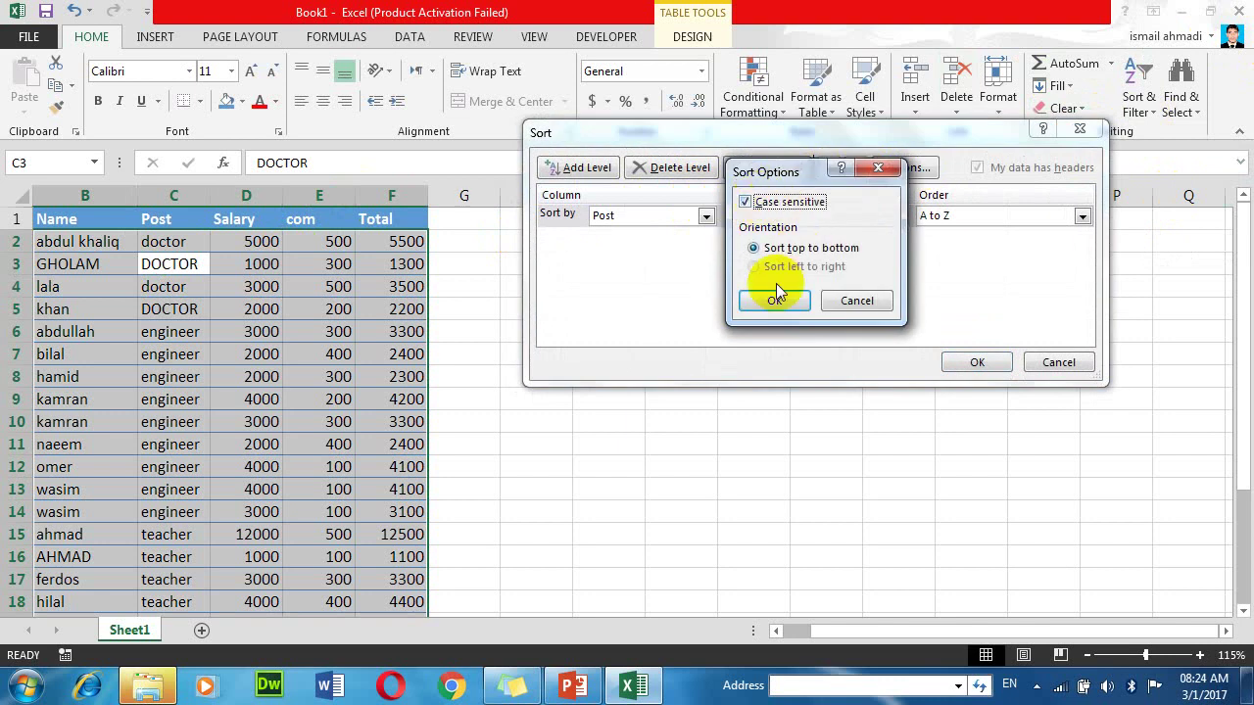
pyautogui.click(757, 299)
pyautogui.click(980, 365)
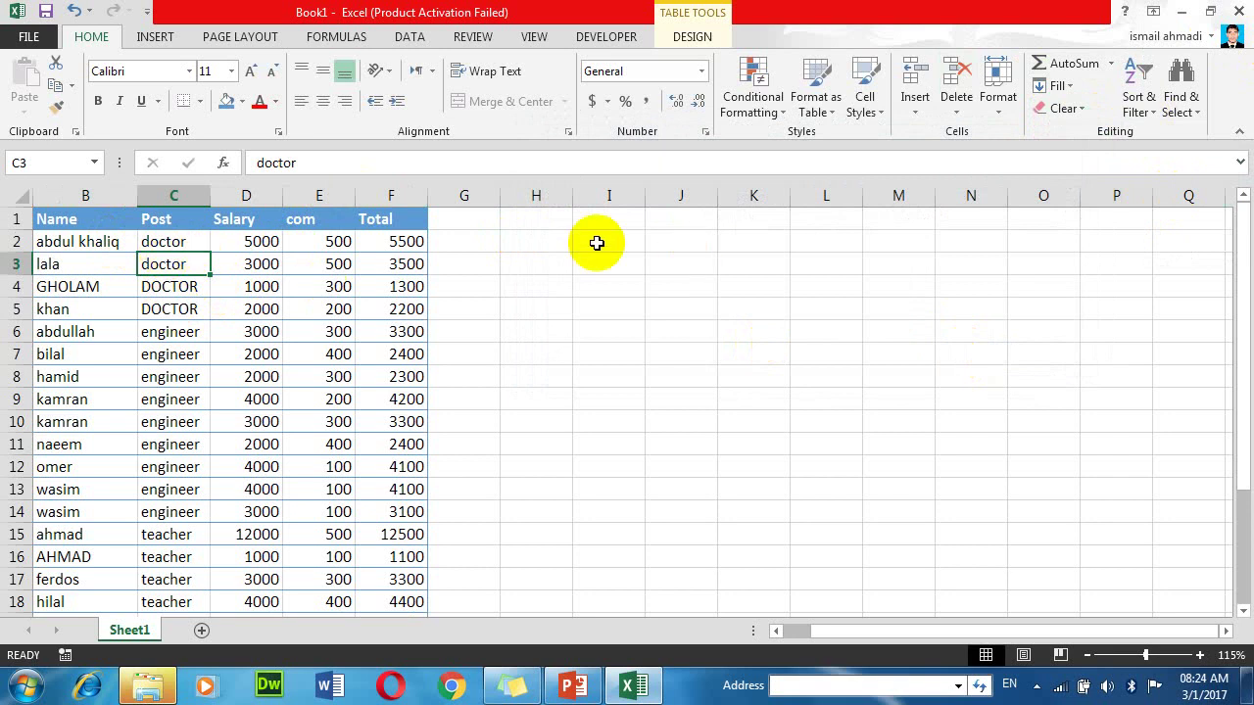
# Step: Try turning on Filter from empty cell K2 outside the table, then dismiss the range warning
pyautogui.click(917, 264)
pyautogui.click(754, 241)
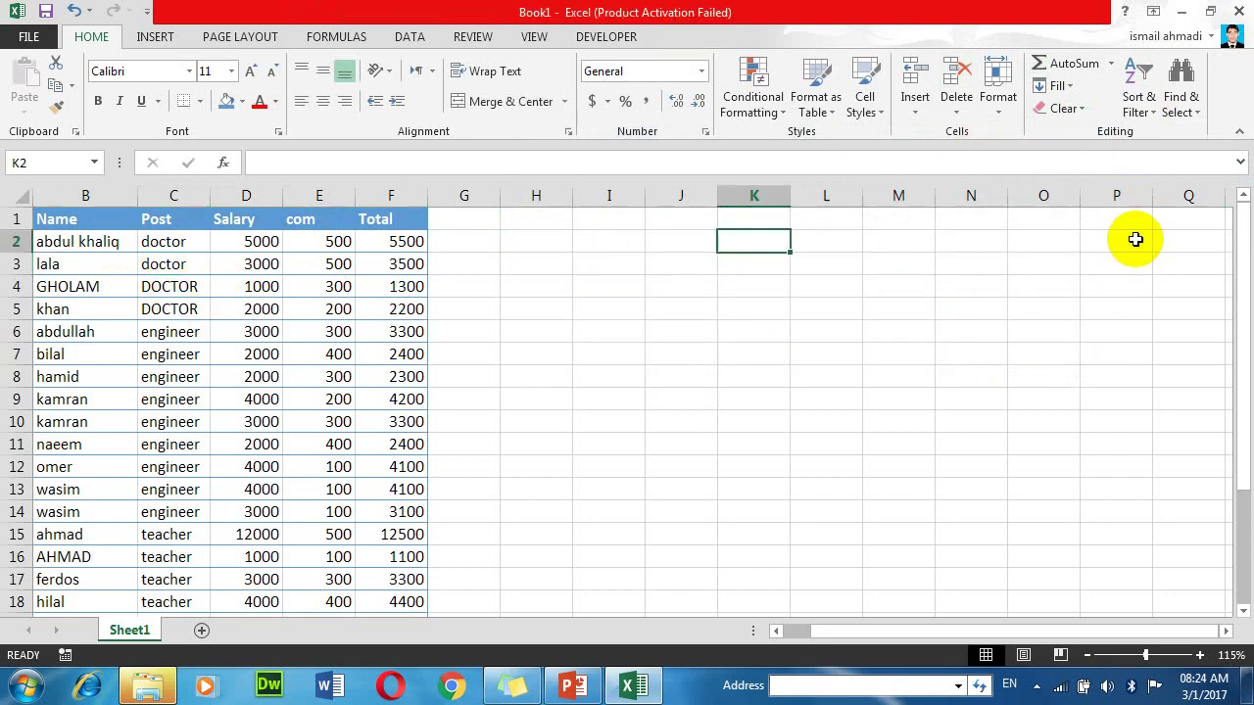
pyautogui.click(1142, 110)
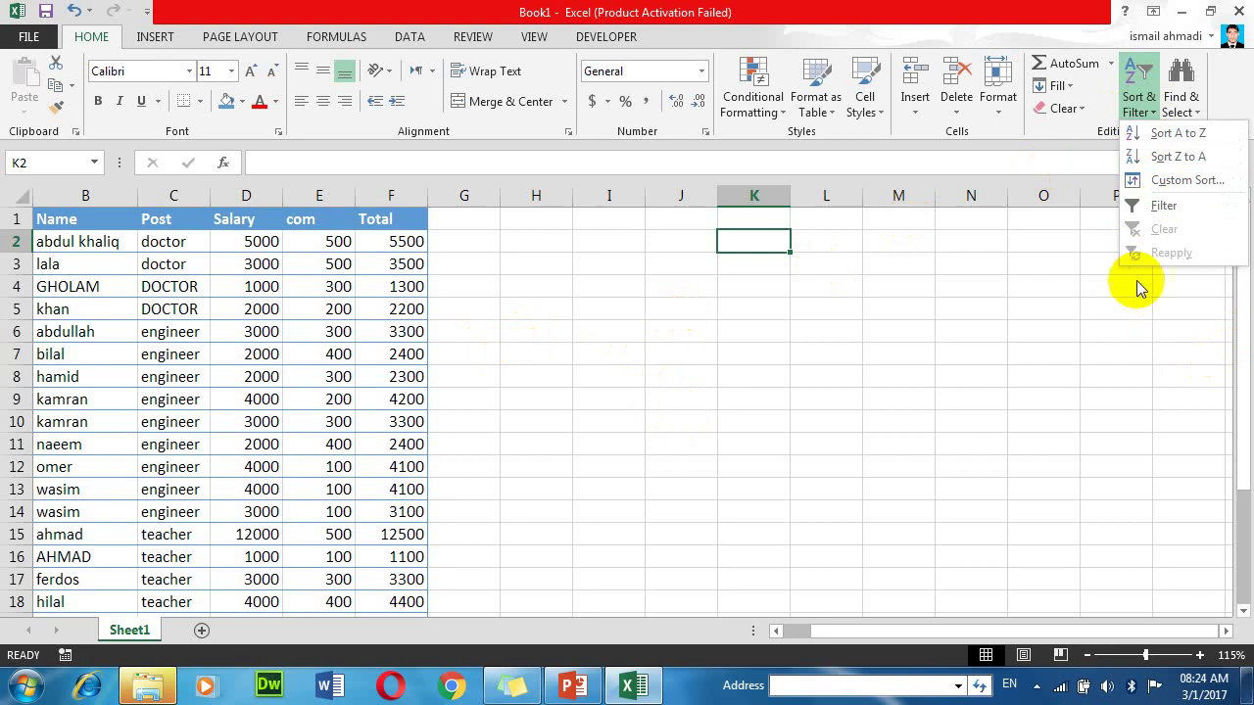
pyautogui.click(1166, 209)
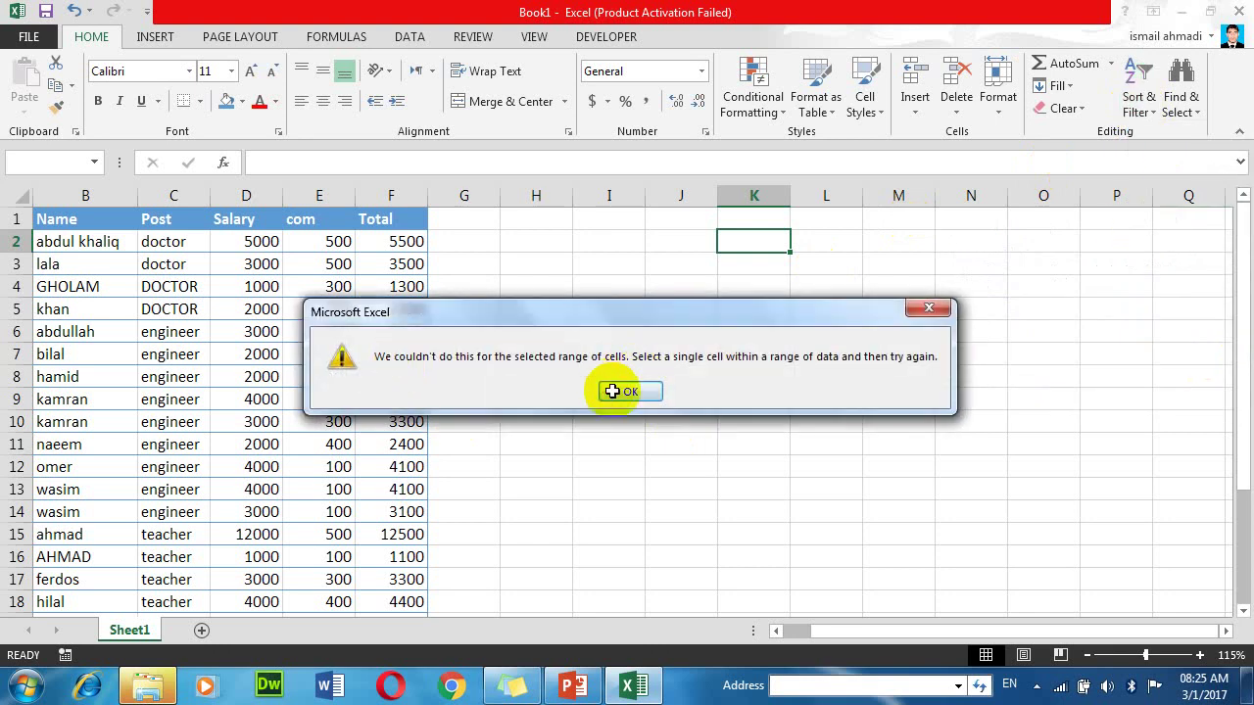
pyautogui.click(612, 390)
# Step: Select Salary cell D8 inside the table and switch on Filter
pyautogui.click(264, 376)
pyautogui.click(1142, 106)
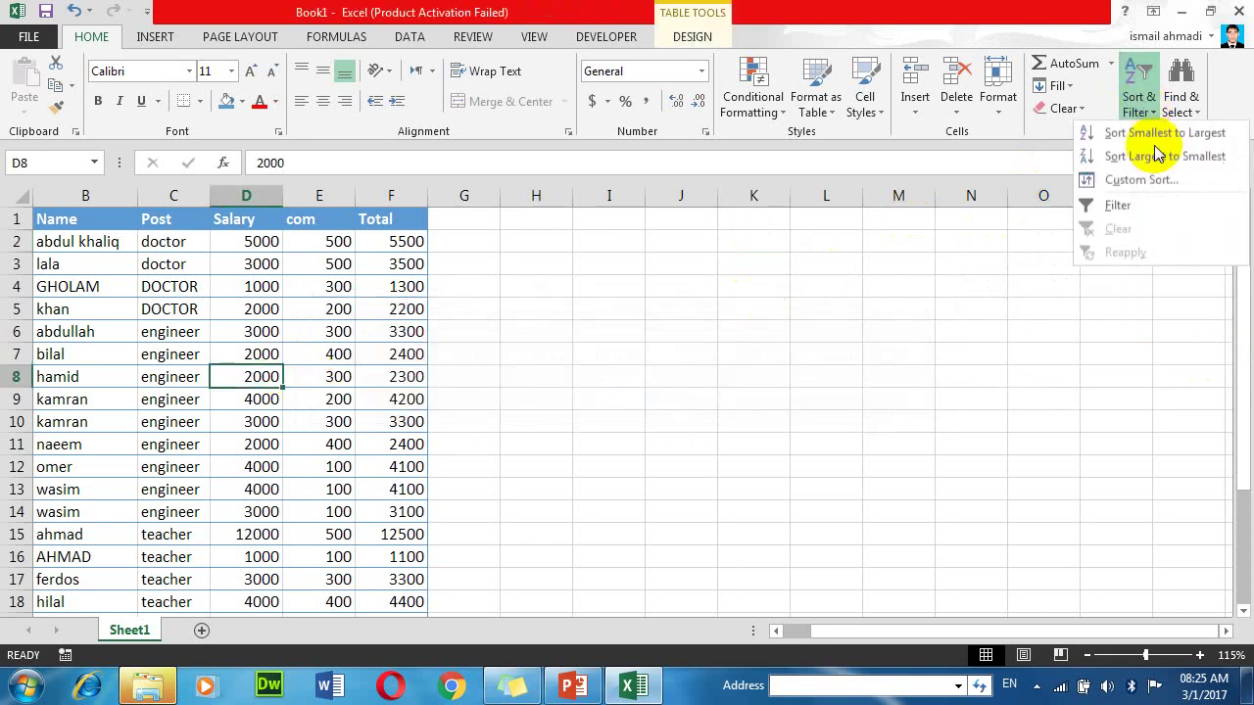
pyautogui.click(1116, 205)
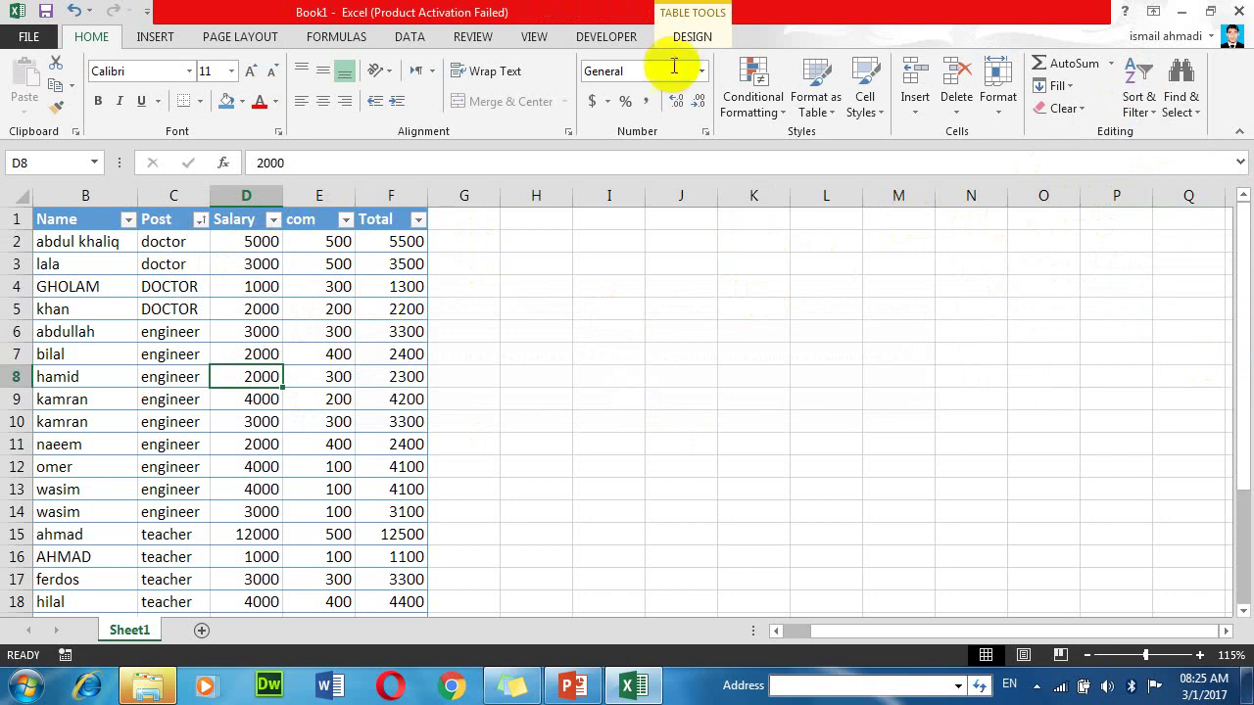
# Step: Filter the Name column for ahmad, then clear that filter with Sort & Filter > Clear
pyautogui.click(692, 40)
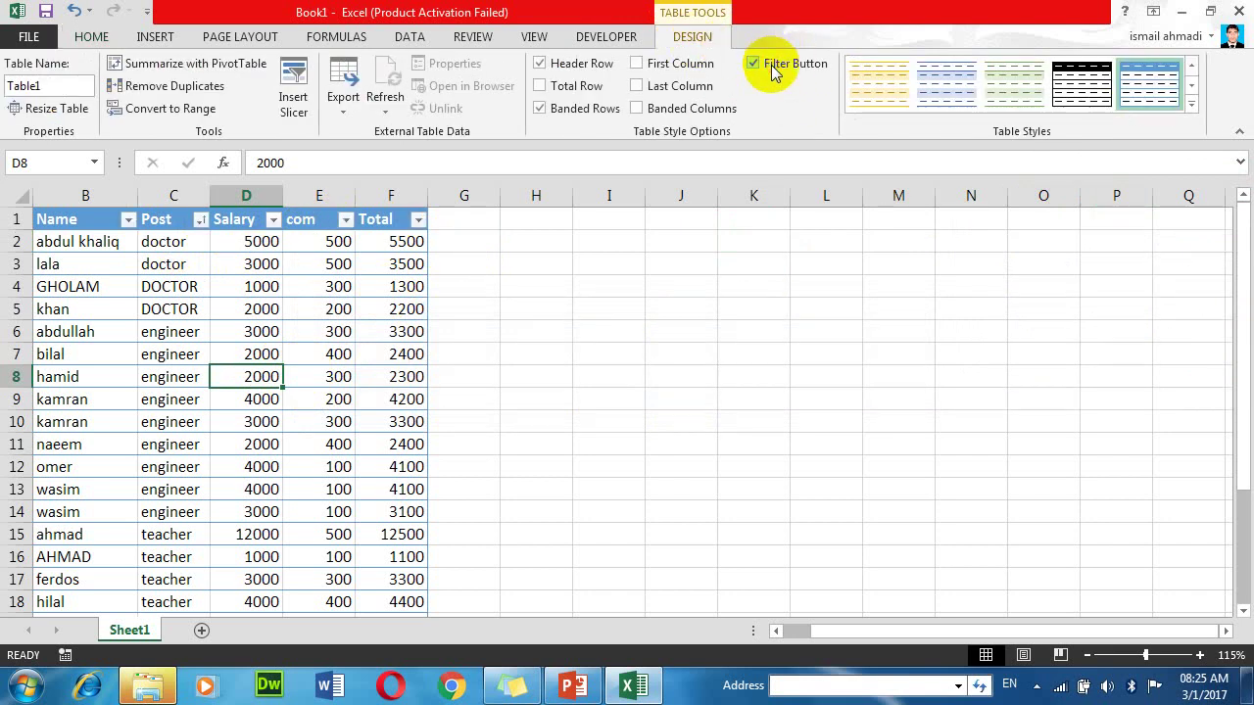
pyautogui.click(129, 219)
pyautogui.write('ahmad')
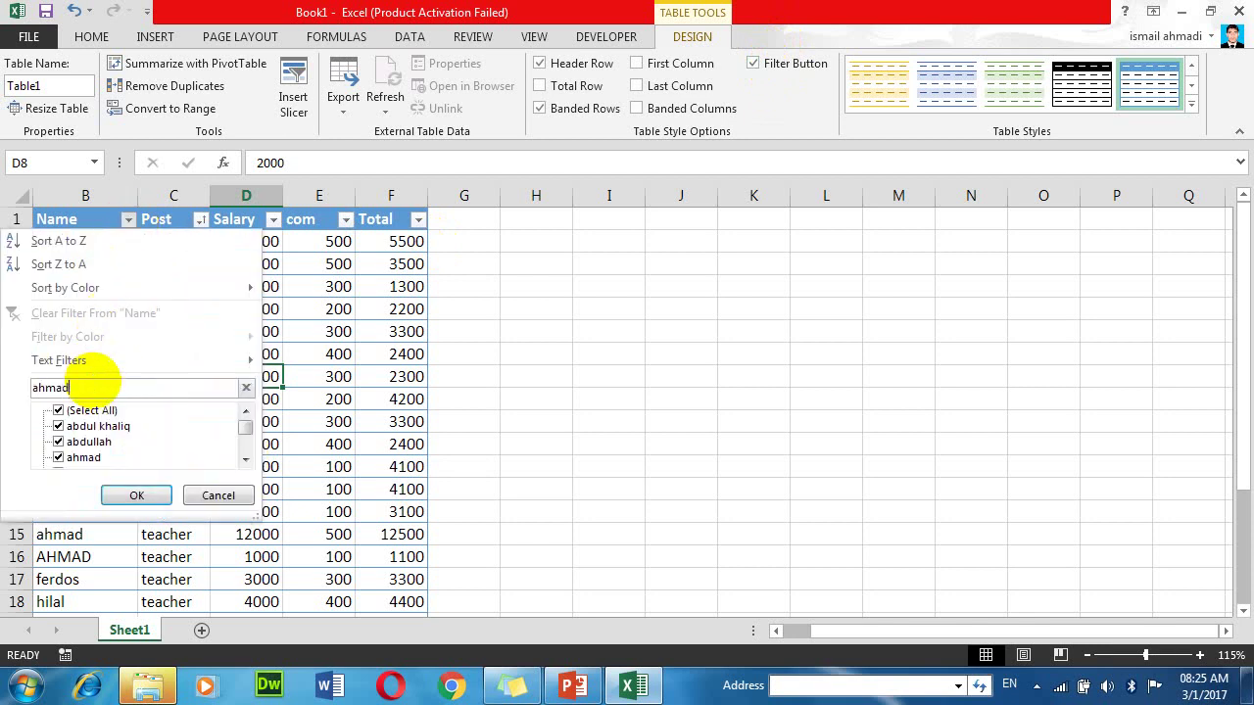
pyautogui.press('Return')
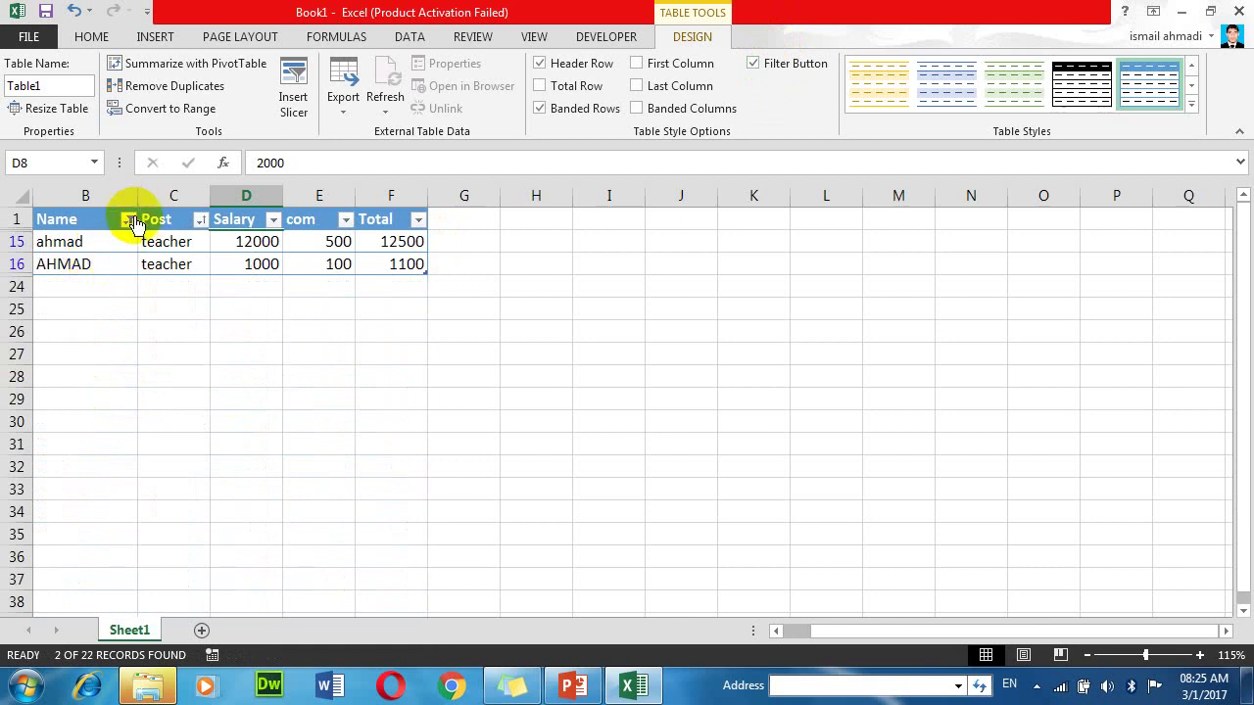
pyautogui.click(92, 37)
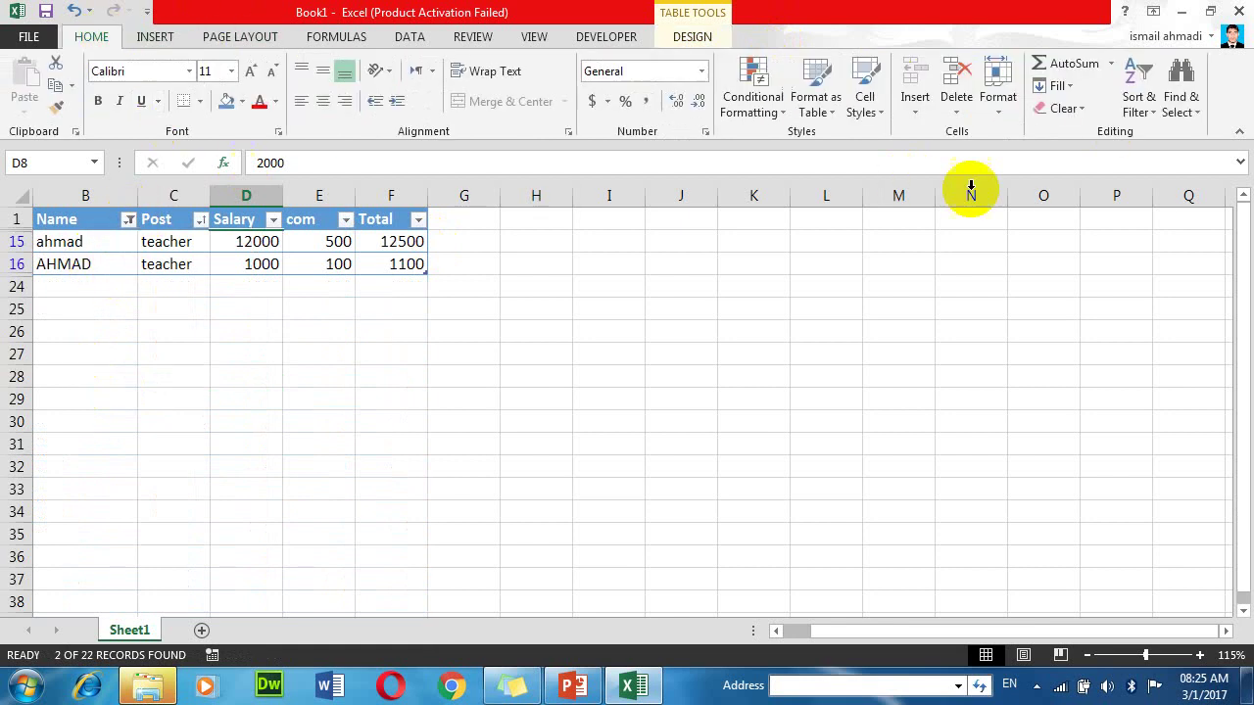
pyautogui.click(1156, 119)
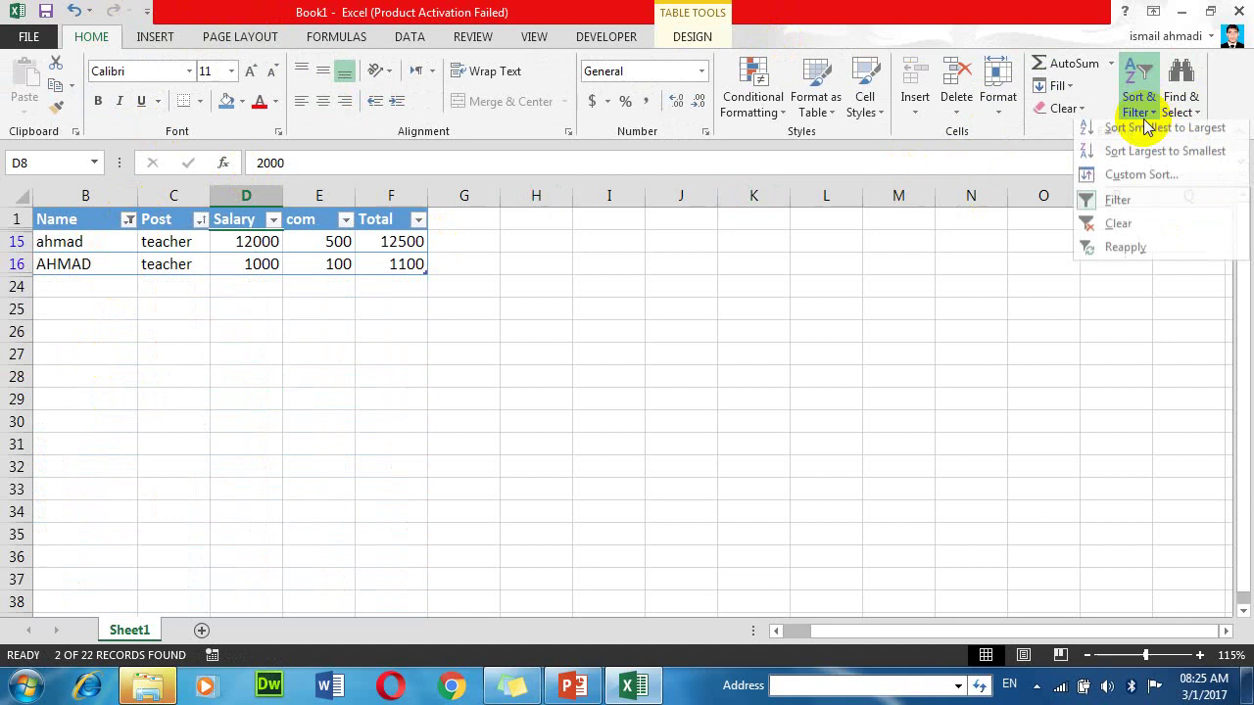
pyautogui.click(1118, 229)
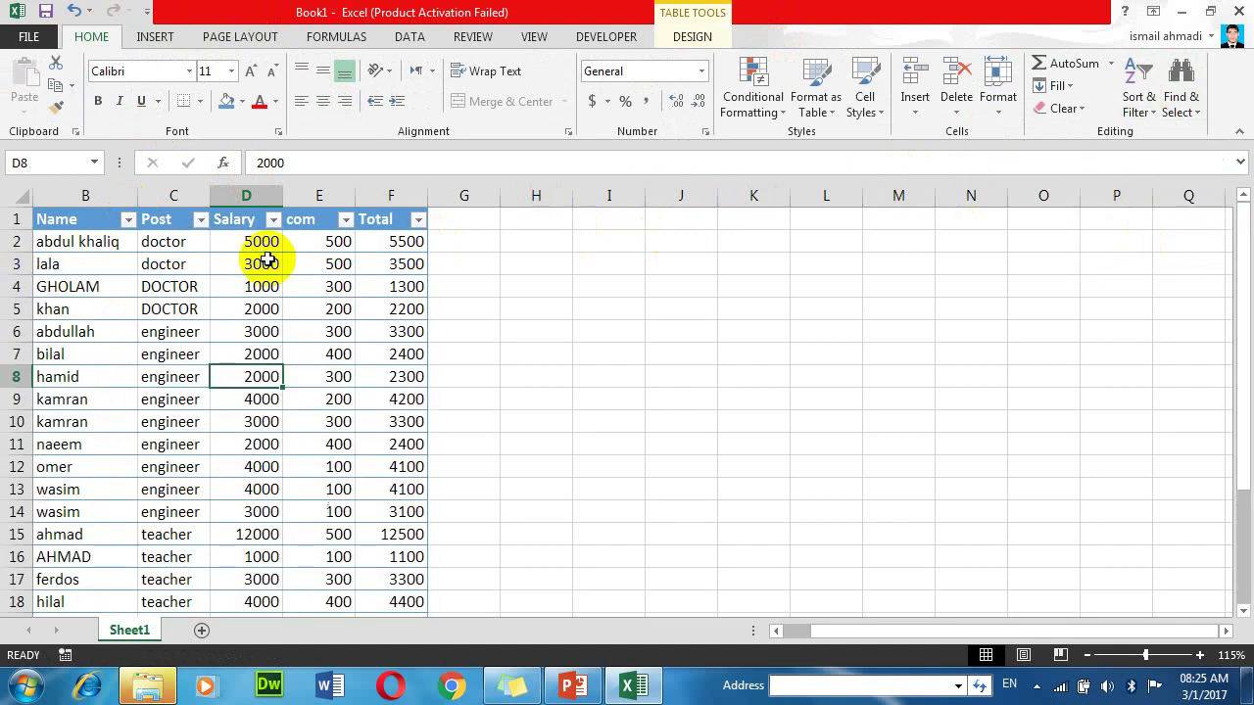
# Step: Filter the Post column to engineer, leaving 9 of 22 rows
pyautogui.click(201, 220)
pyautogui.click(87, 390)
pyautogui.write('enginer')
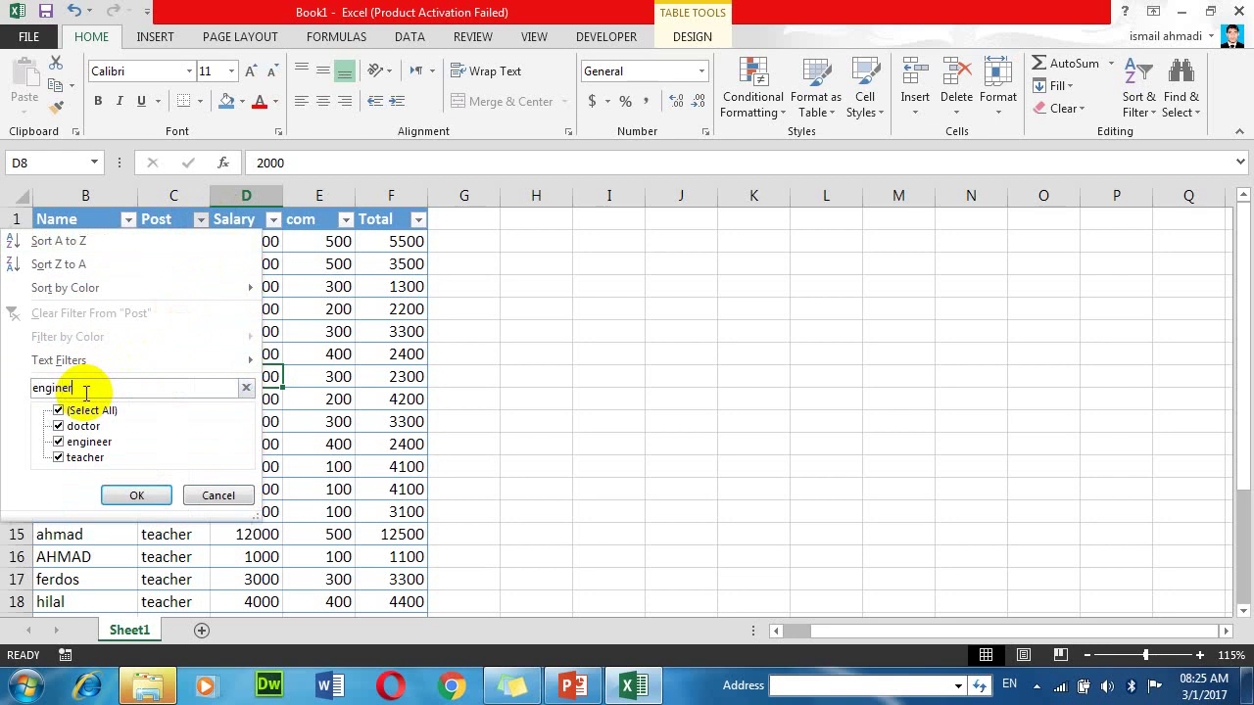
pyautogui.press('BackSpace')
pyautogui.press('Return')
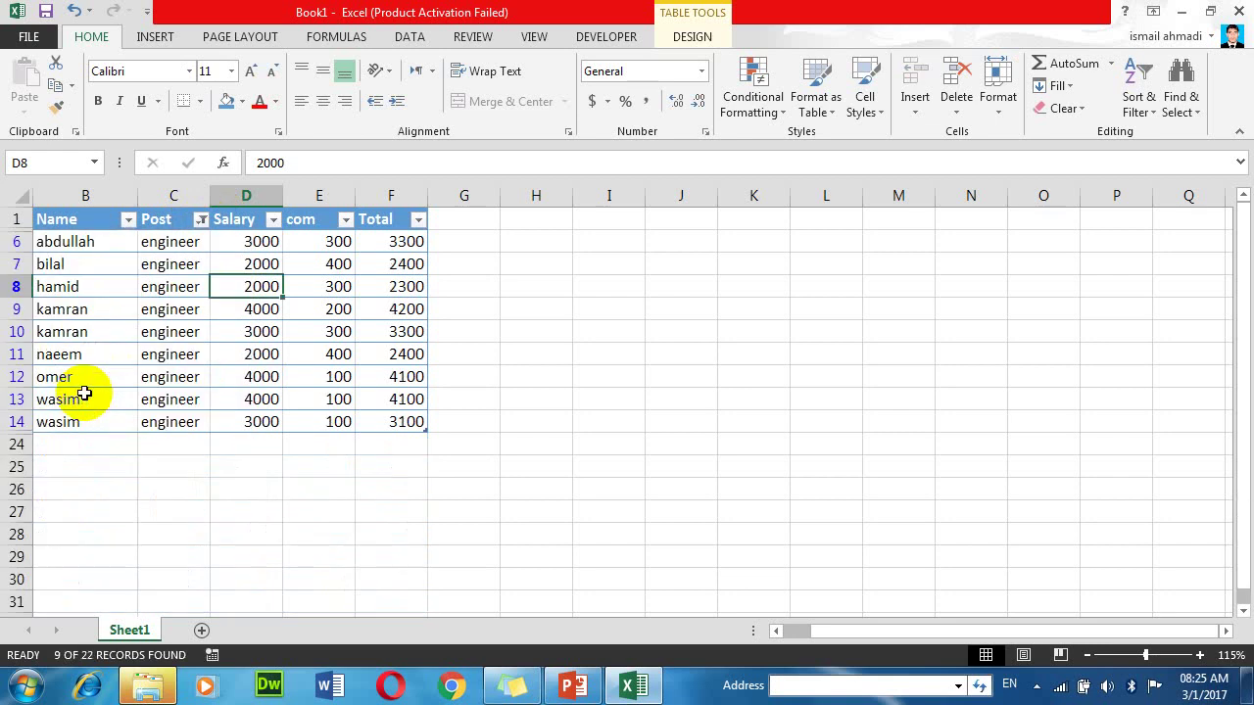
pyautogui.click(201, 219)
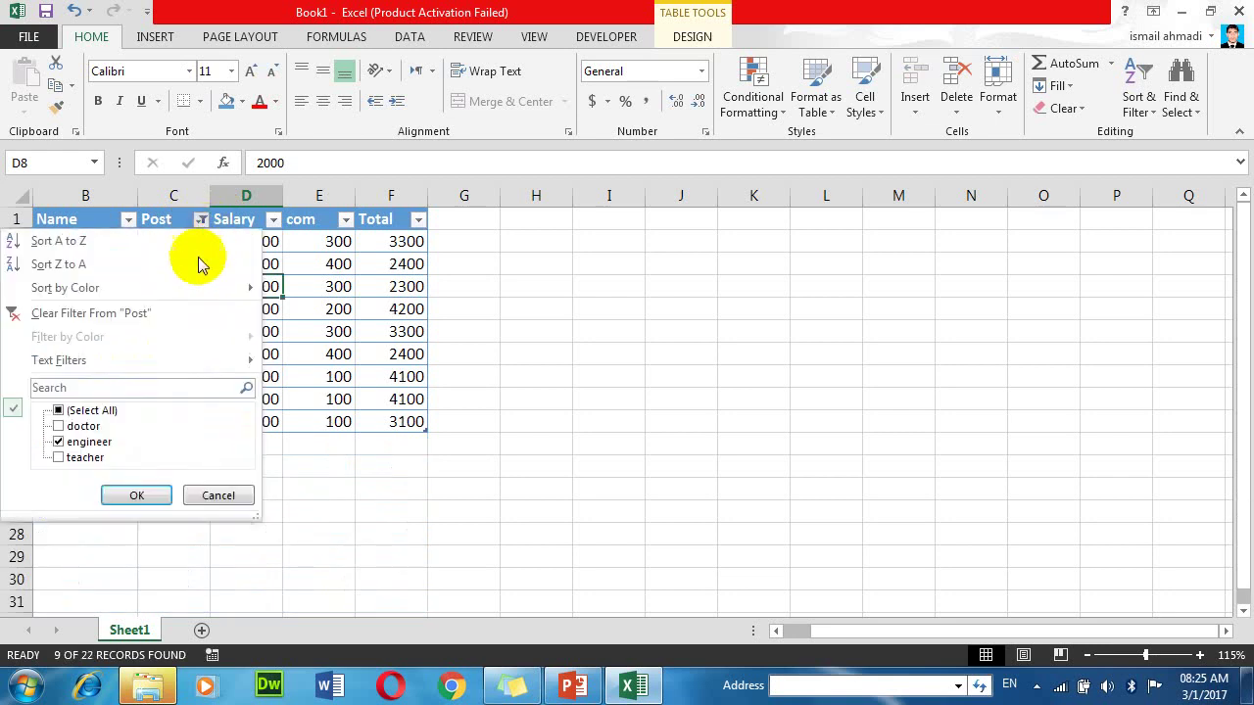
# Step: Clear the Post filter, try a Salary equals 2000 filter, then clear it
pyautogui.click(47, 316)
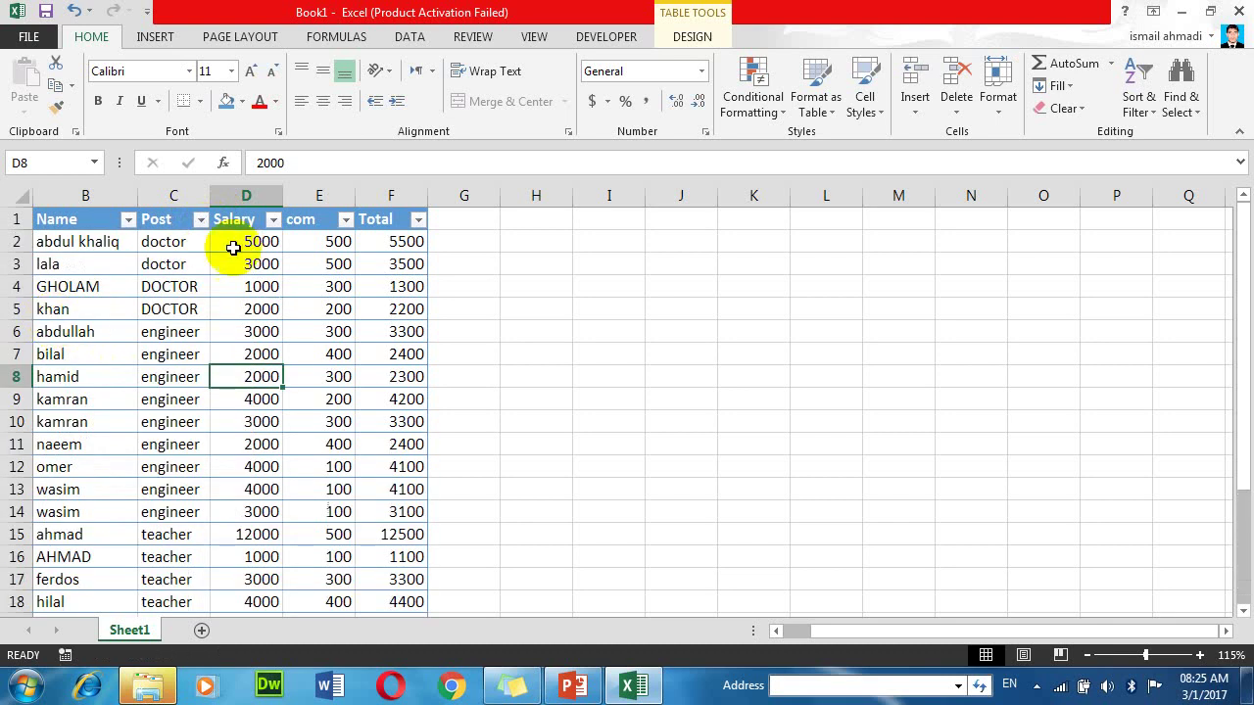
pyautogui.click(273, 219)
pyautogui.moveTo(232, 295)
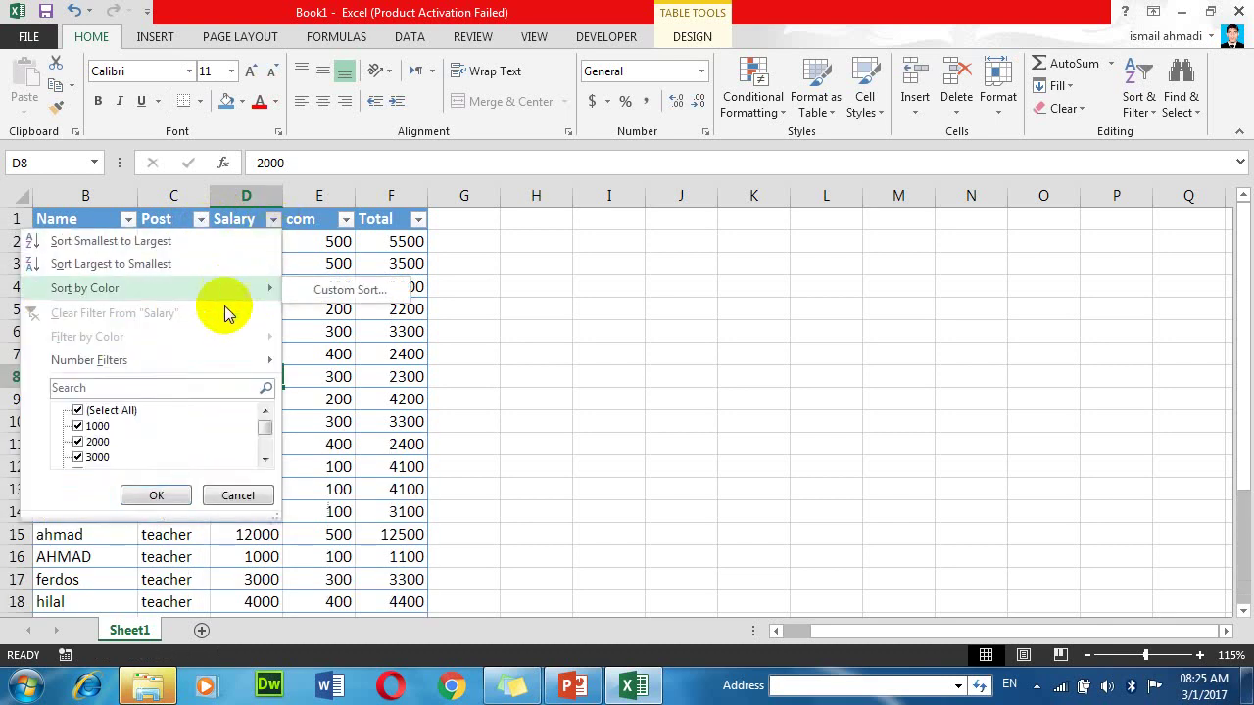
pyautogui.moveTo(171, 359)
pyautogui.click(322, 363)
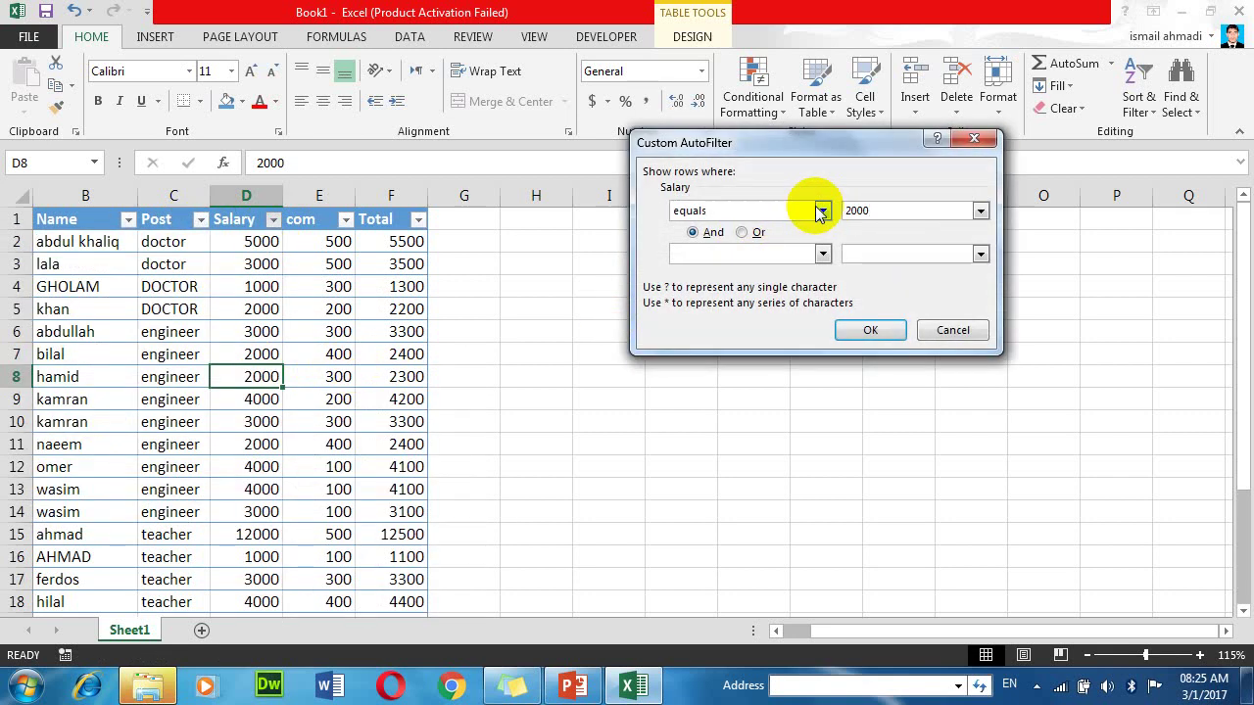
pyautogui.press('Return')
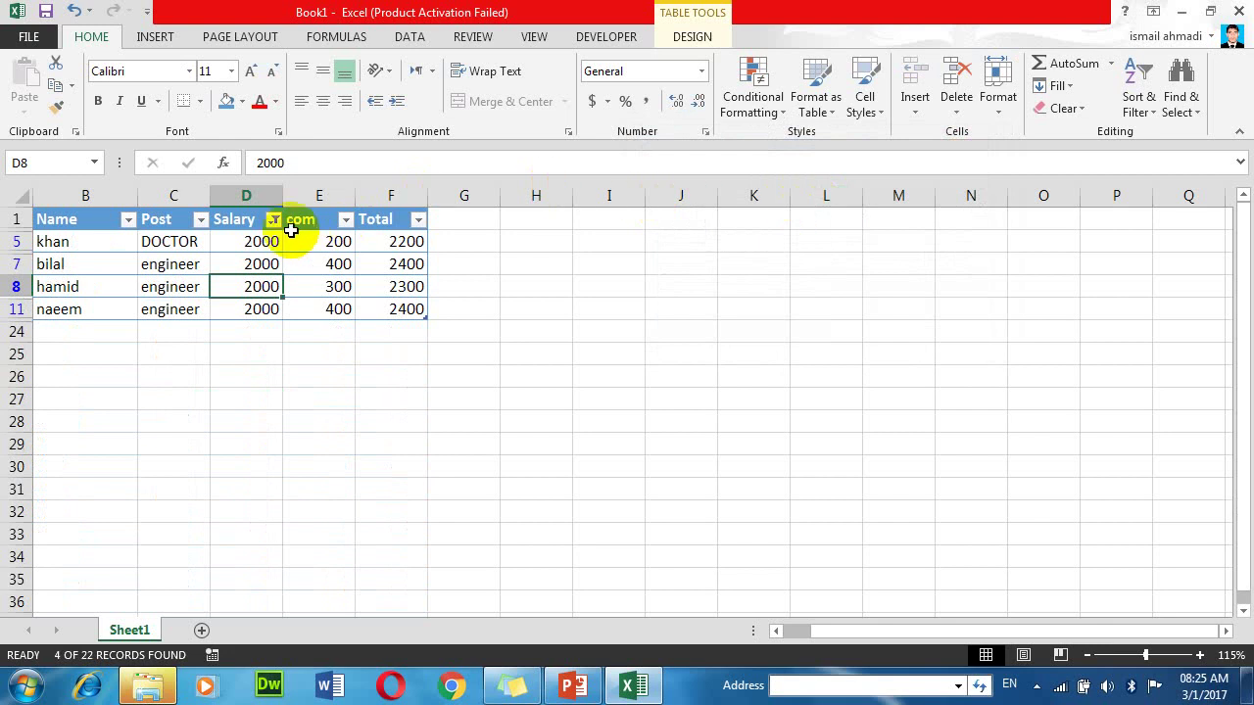
pyautogui.click(274, 219)
pyautogui.click(115, 313)
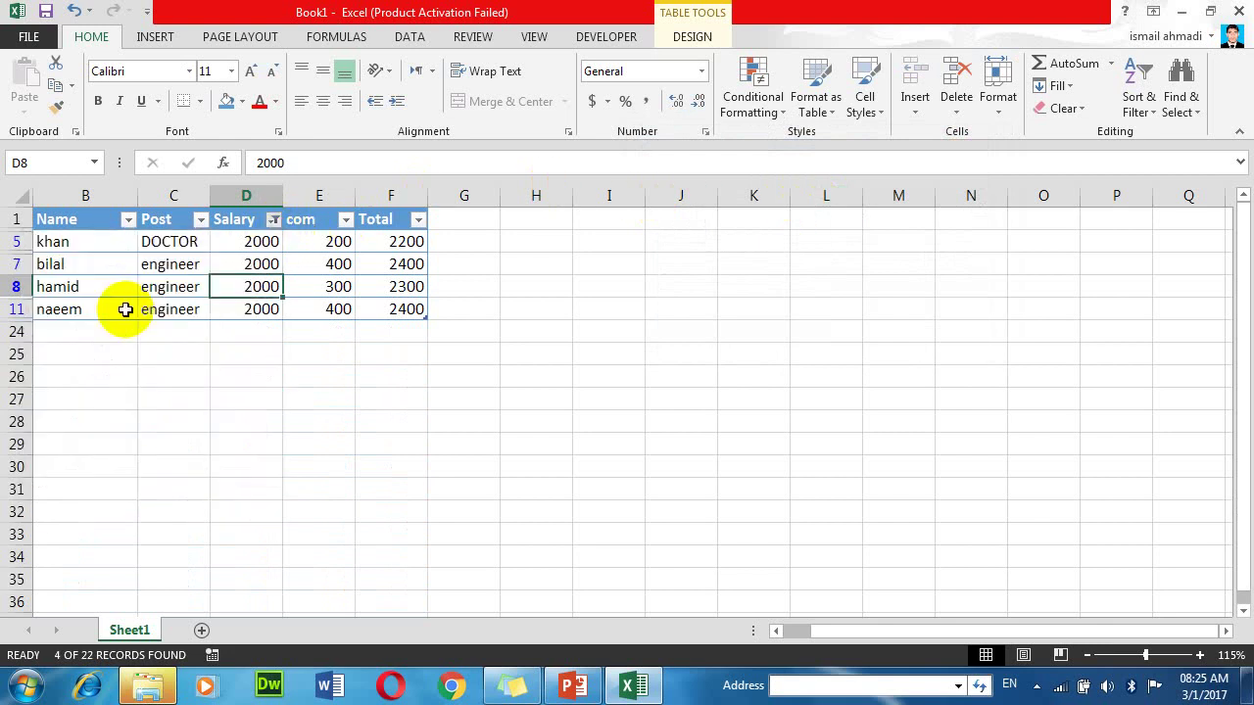
# Step: Search the Salary filter list for 3000 and apply it, showing 6 rows
pyautogui.click(273, 219)
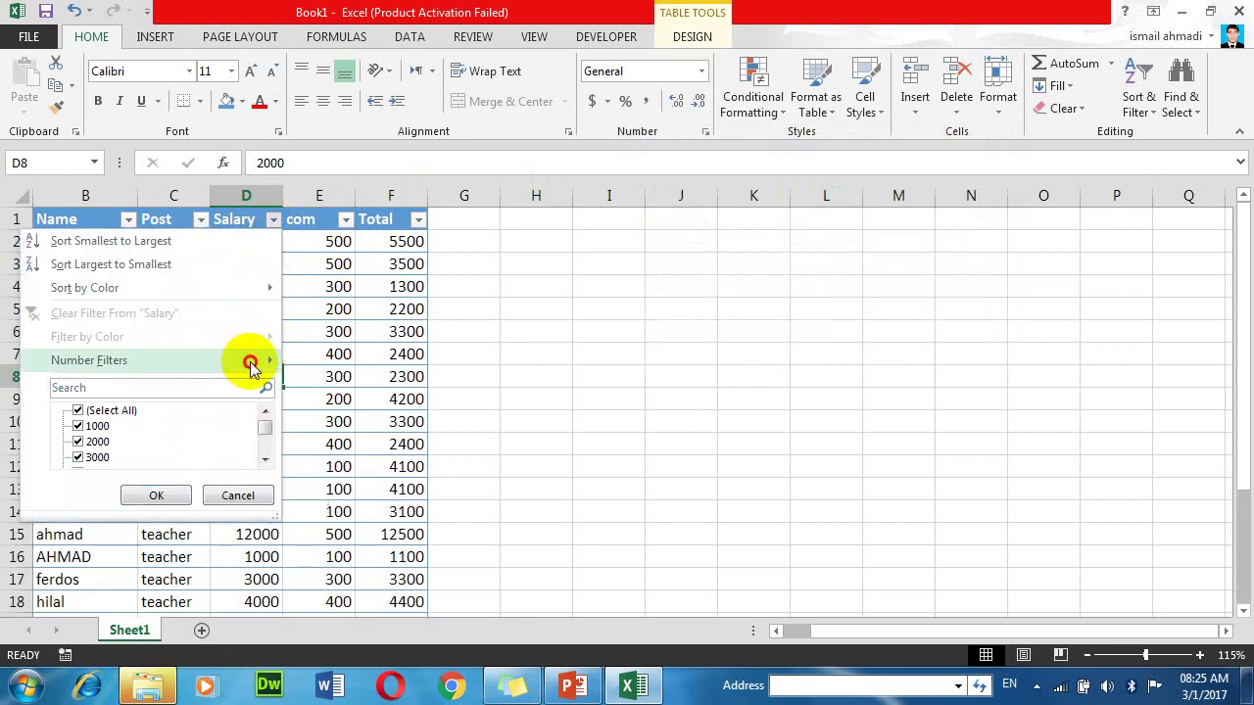
pyautogui.moveTo(280, 360)
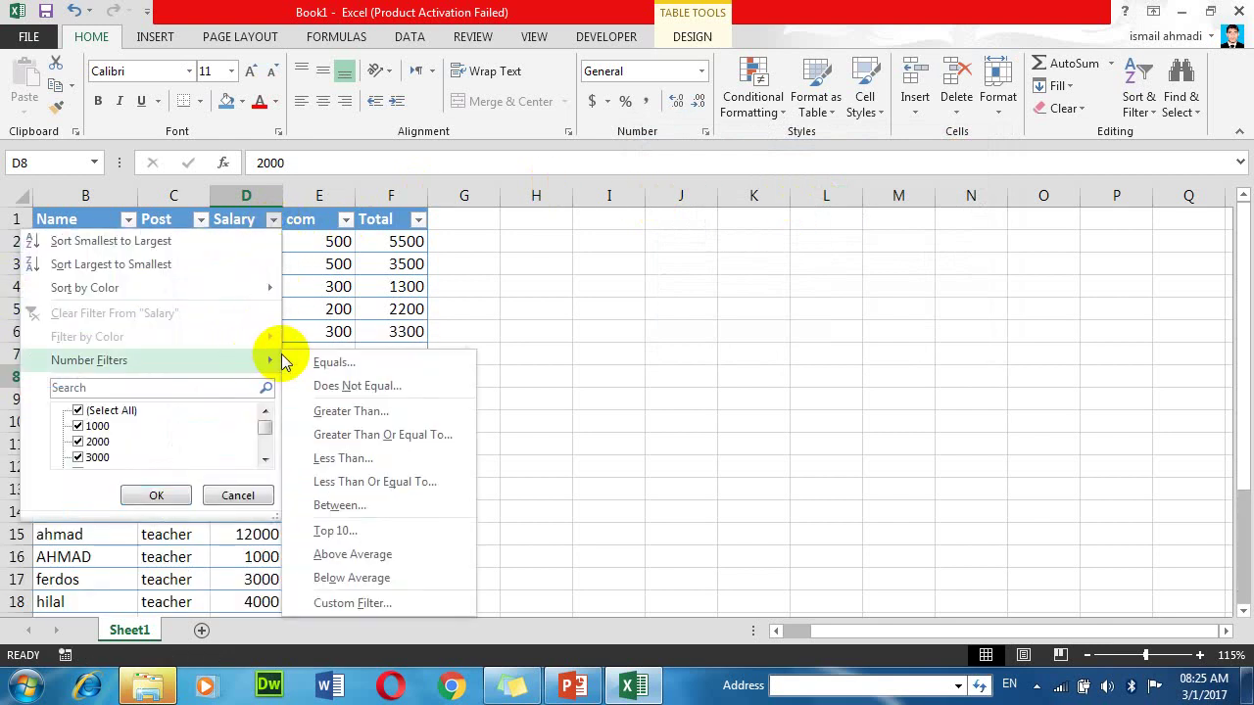
pyautogui.click(88, 390)
pyautogui.write('3000')
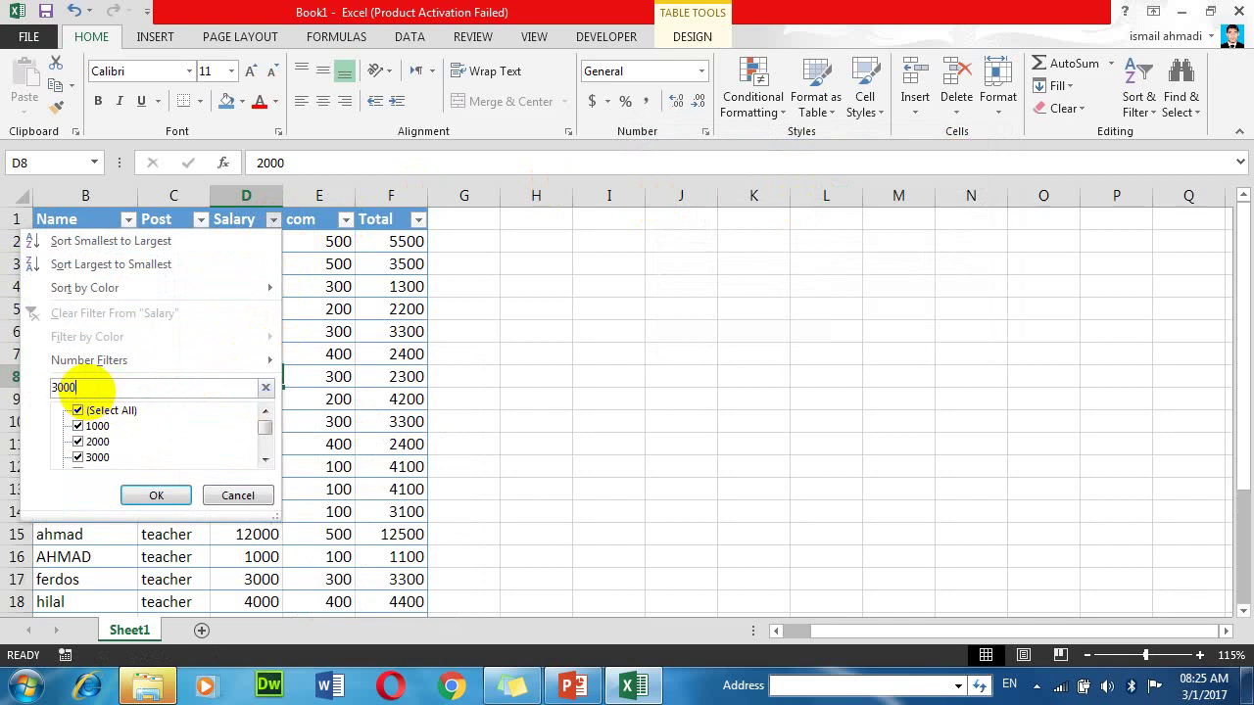
pyautogui.press('Return')
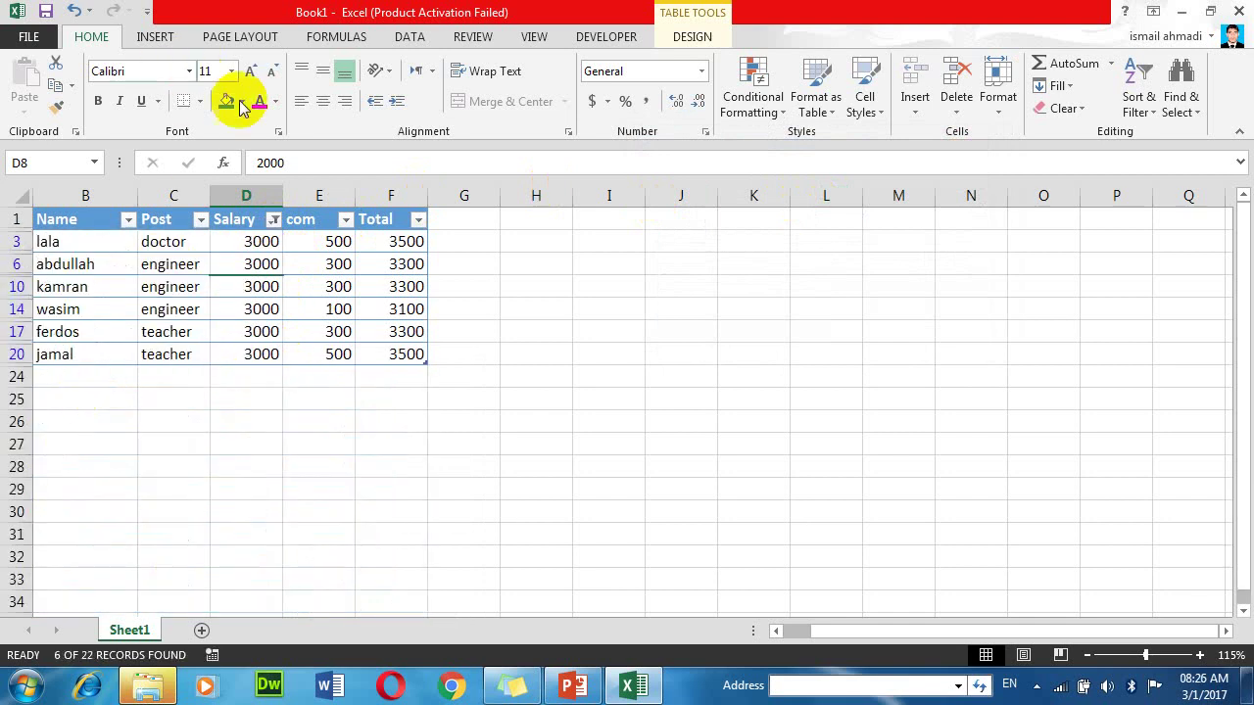
# Step: Replace the Salary 3000 filter with Does Not Equal 5000, then clear Salary filtering
pyautogui.click(273, 220)
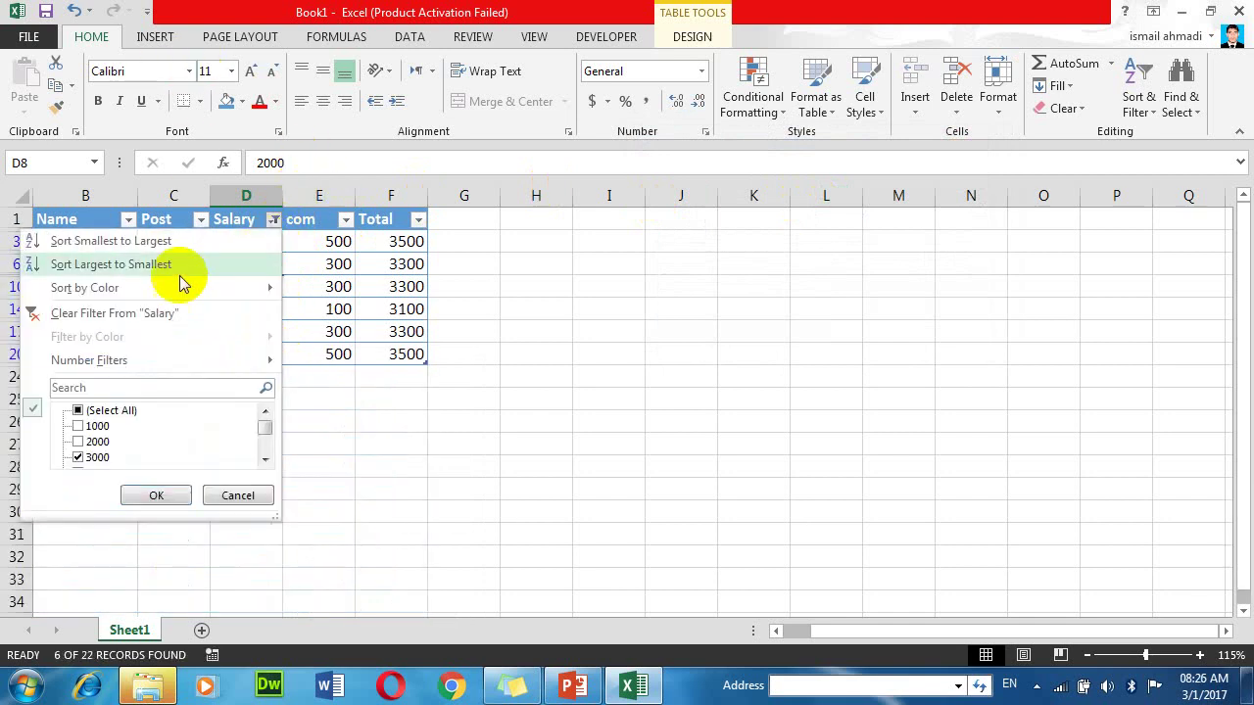
pyautogui.click(93, 313)
pyautogui.click(274, 220)
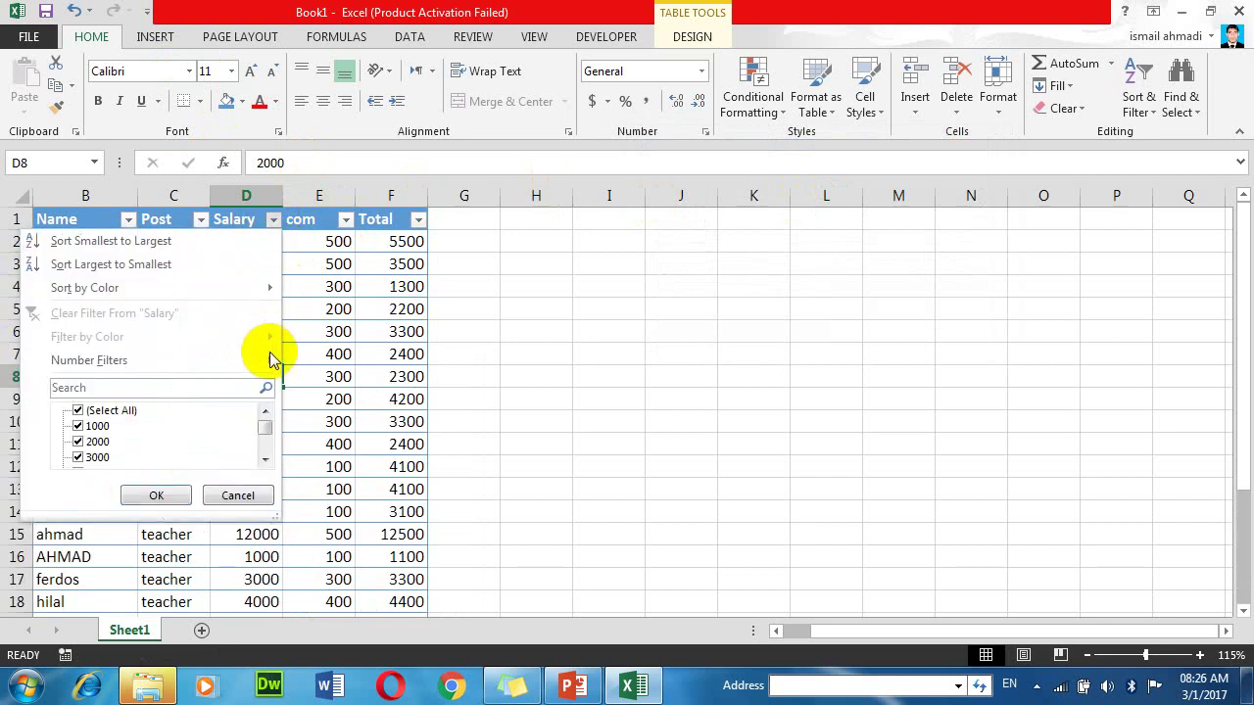
pyautogui.moveTo(257, 358)
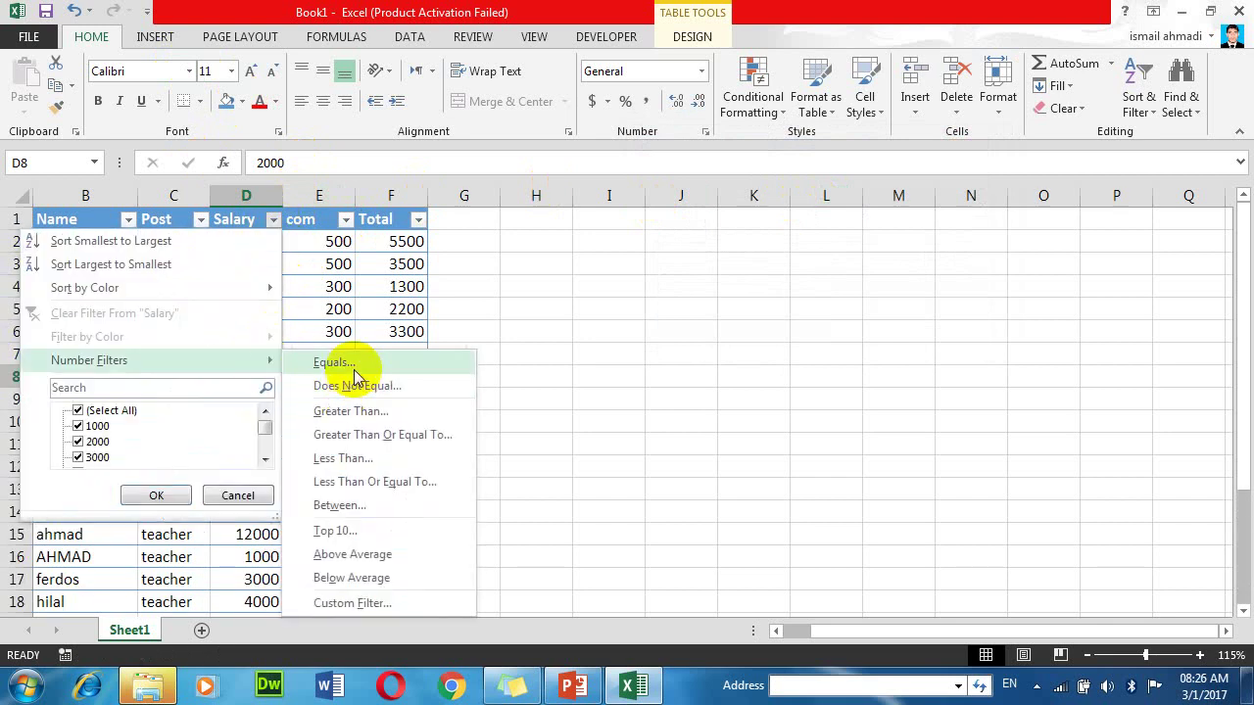
pyautogui.click(352, 387)
pyautogui.write('5000')
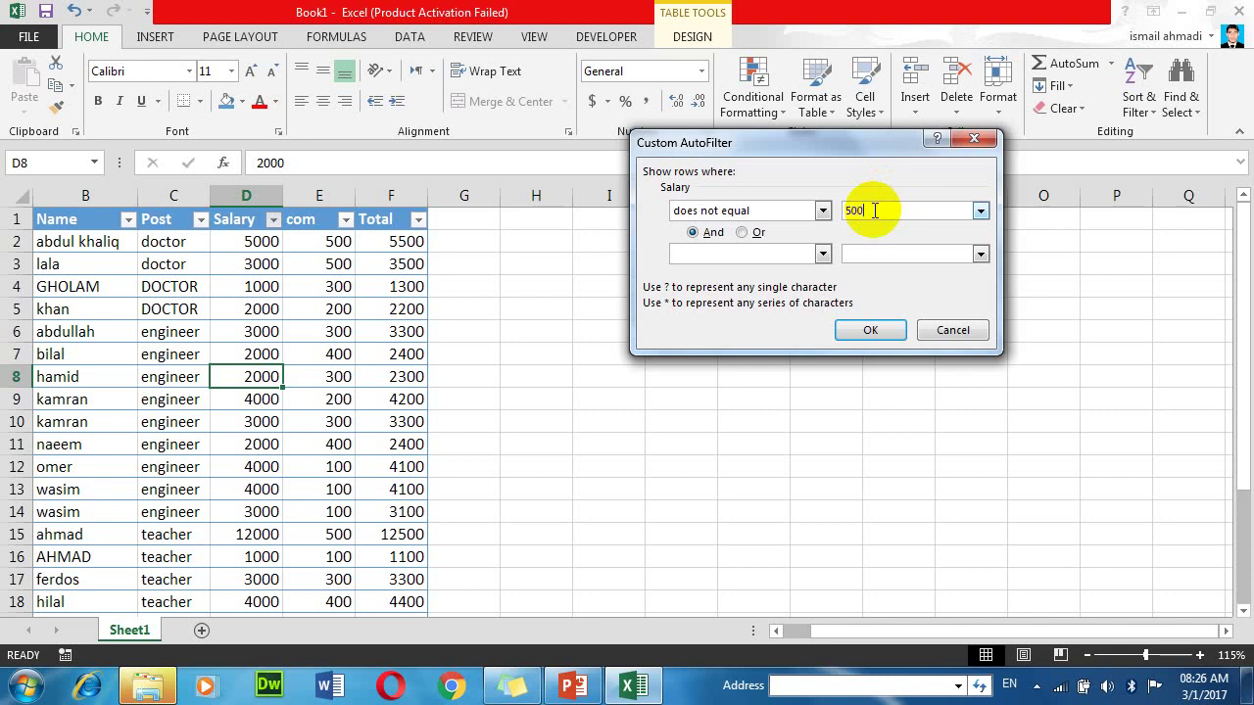
pyautogui.click(862, 330)
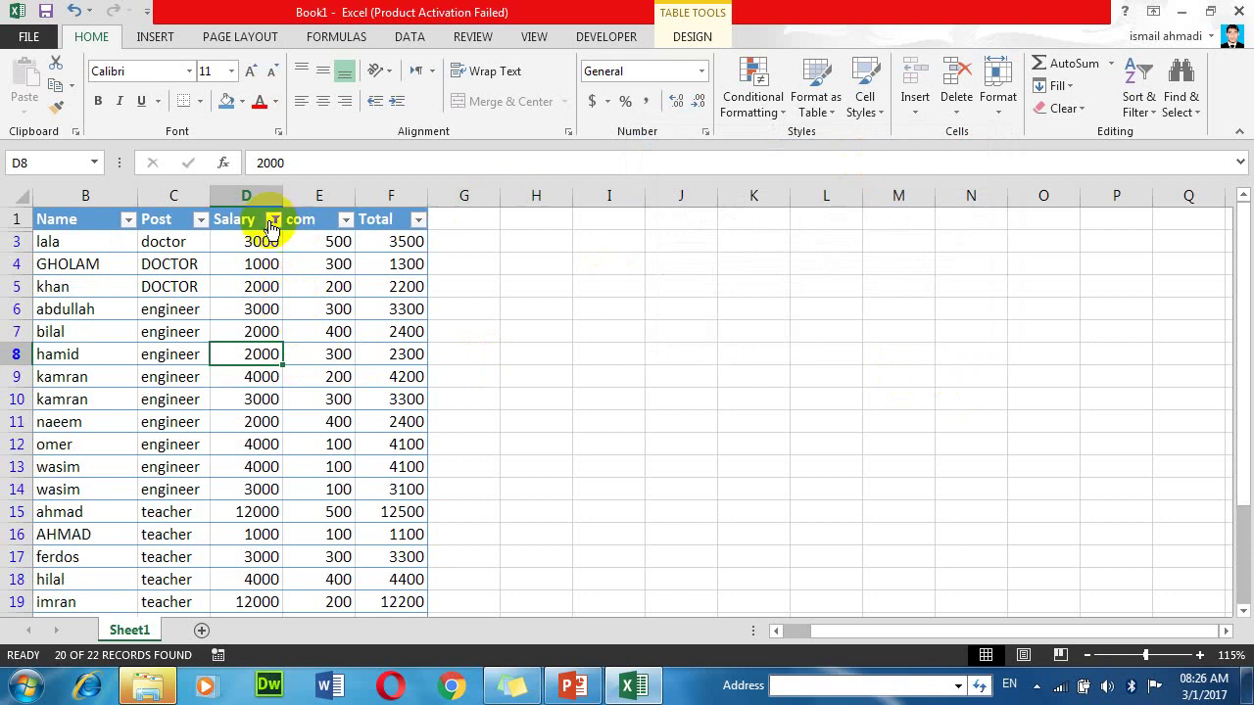
pyautogui.click(273, 219)
pyautogui.click(142, 313)
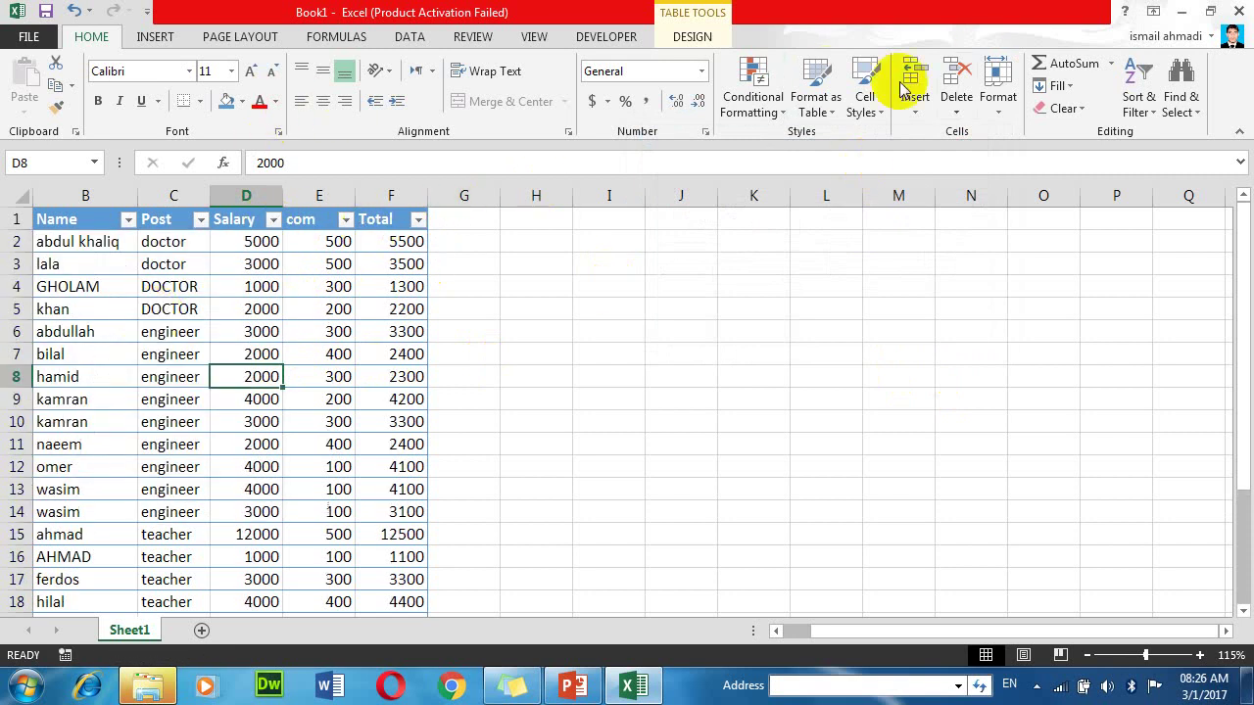
# Step: Apply a custom Salary filter: equals 3000 And equals 5000, finding 0 of 22 records
pyautogui.click(277, 219)
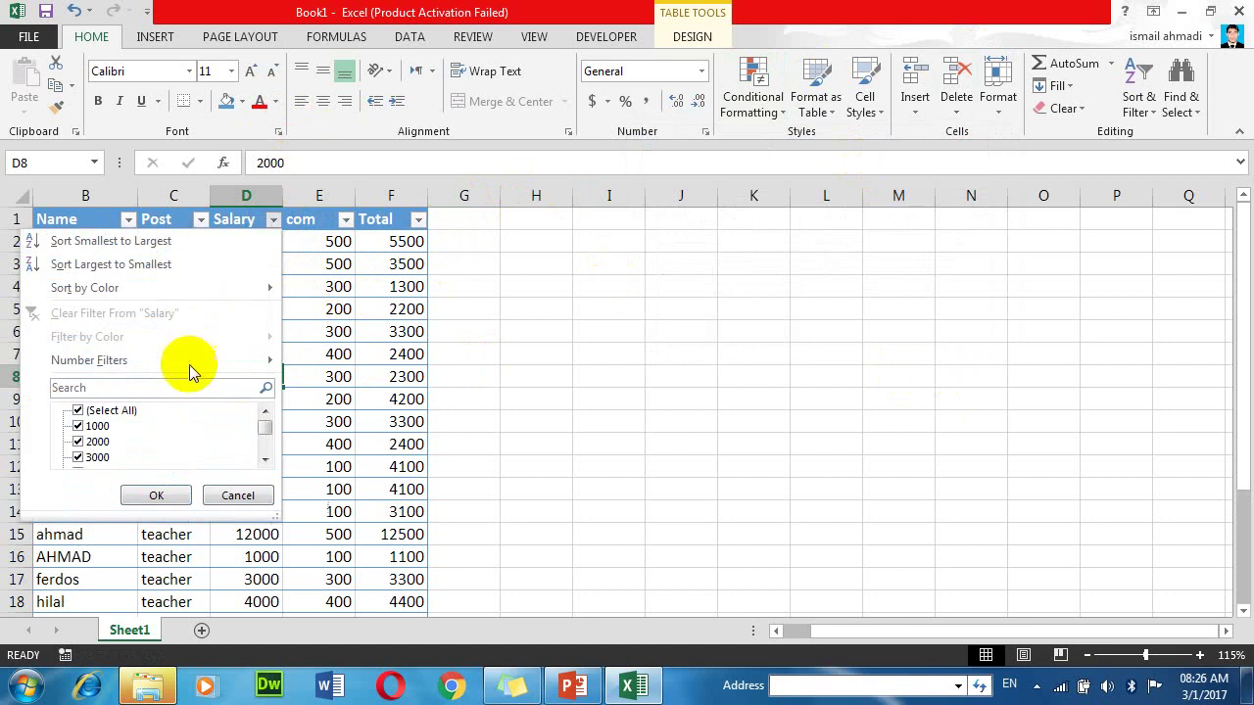
pyautogui.moveTo(191, 362)
pyautogui.click(333, 363)
pyautogui.write('3000')
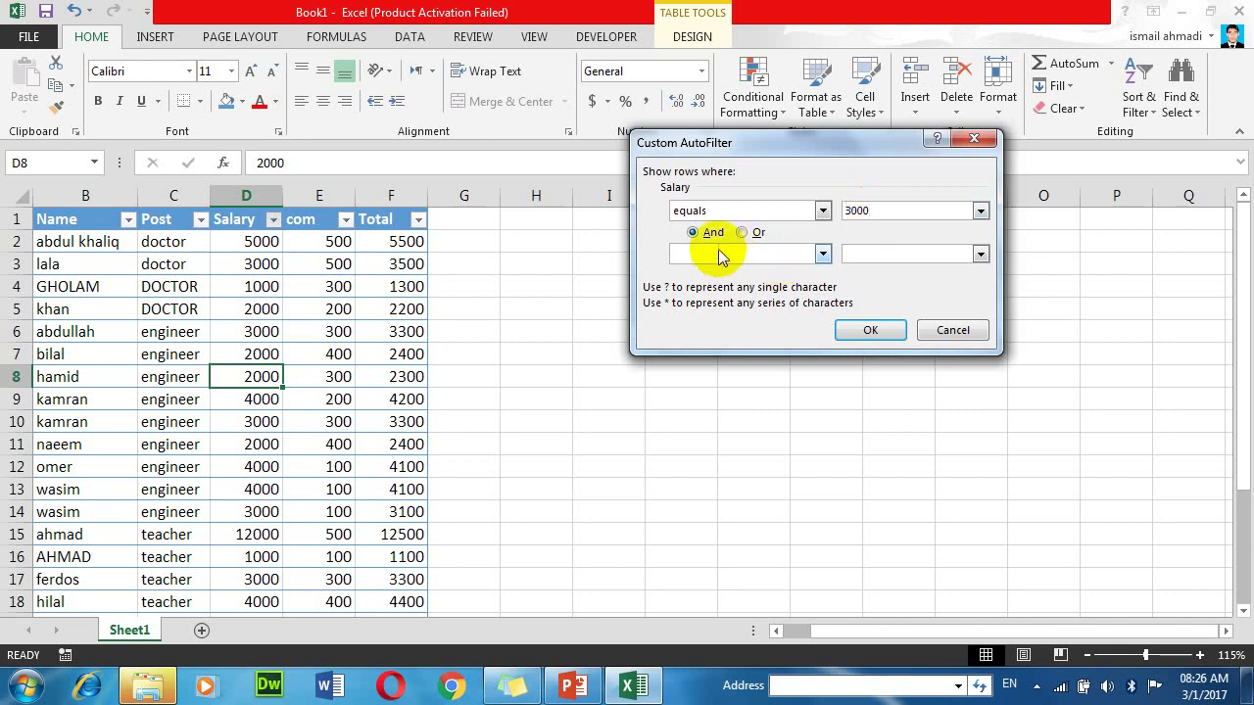
pyautogui.click(822, 254)
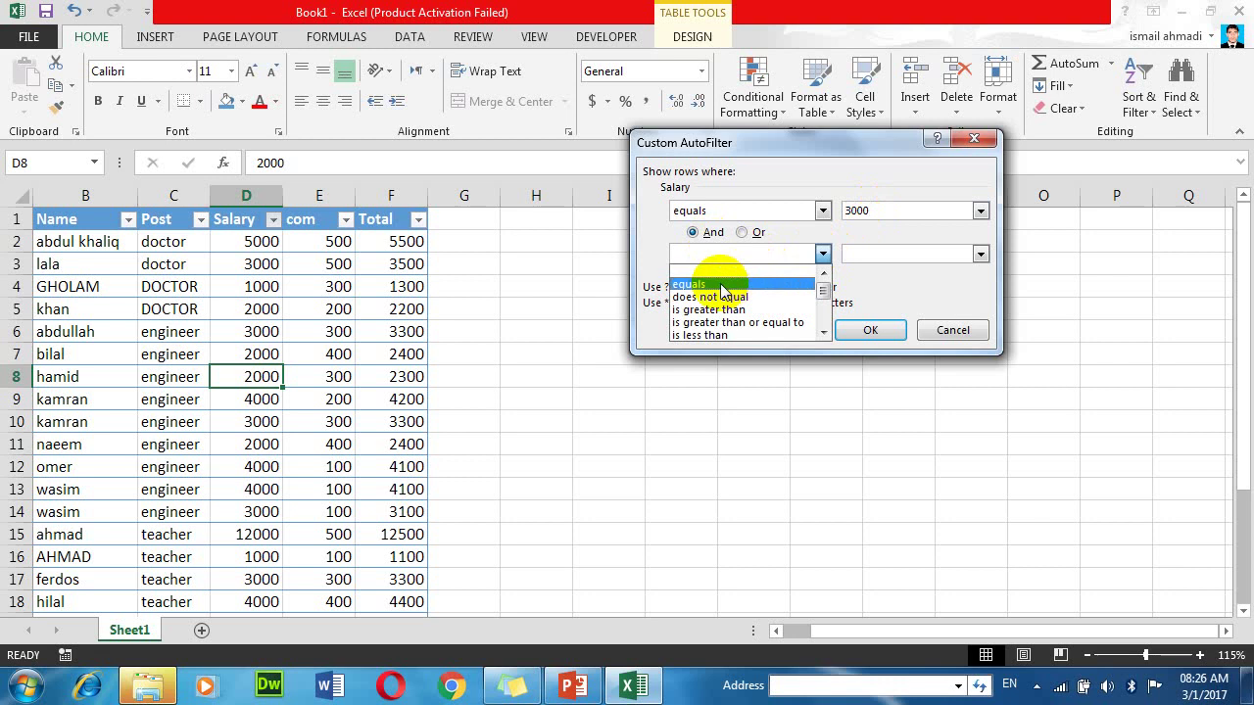
pyautogui.click(720, 290)
pyautogui.click(883, 255)
pyautogui.write('5000')
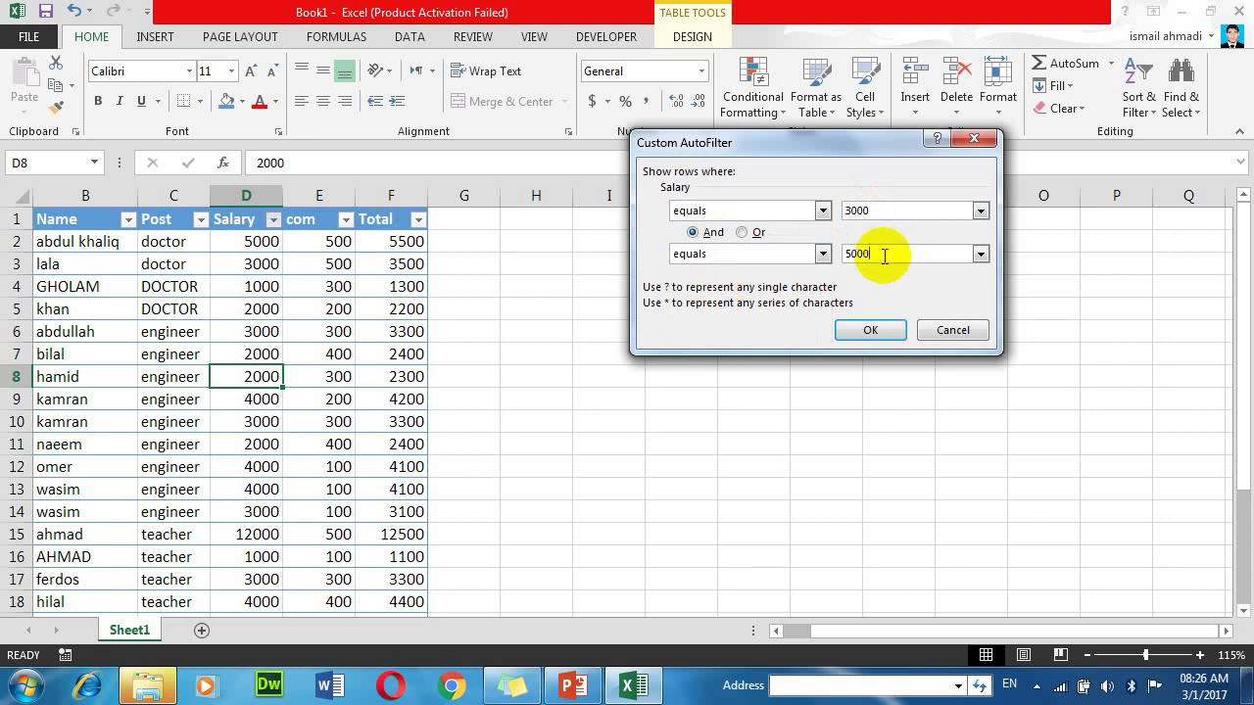
pyautogui.press('BackSpace')
pyautogui.press('BackSpace')
pyautogui.press('BackSpace')
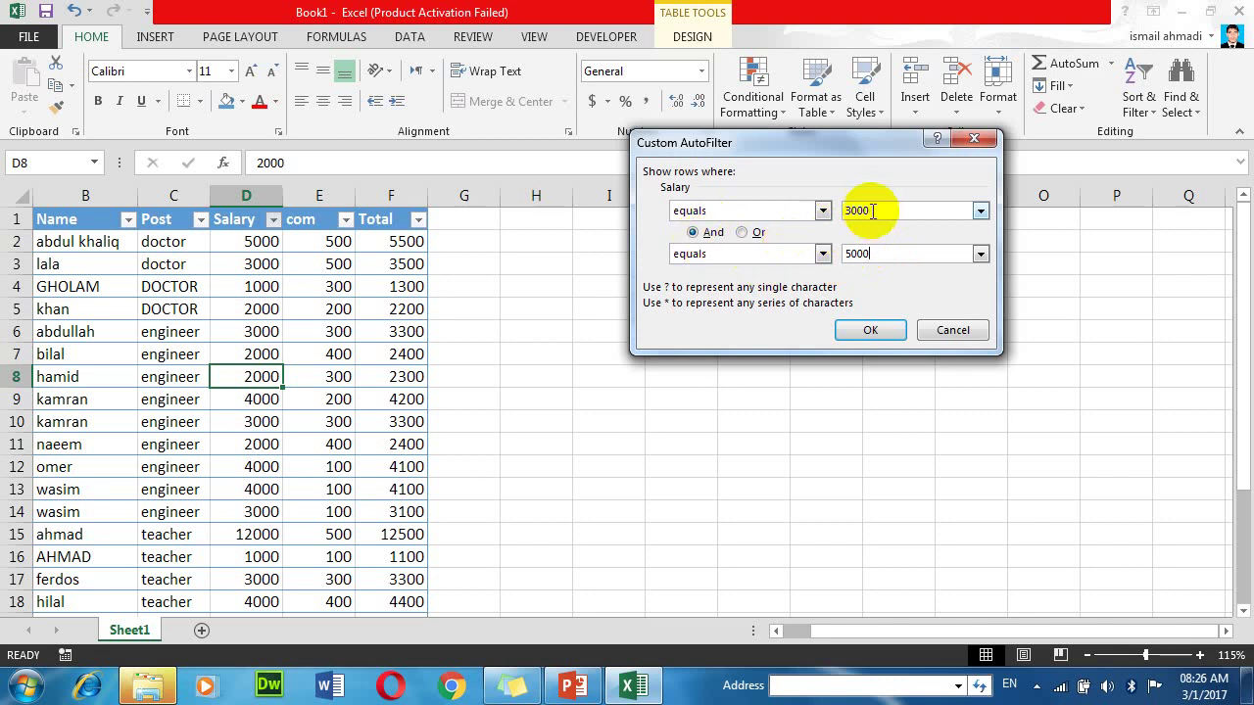
pyautogui.moveTo(894, 214); pyautogui.dragTo(843, 211)
pyautogui.doubleClick(856, 253)
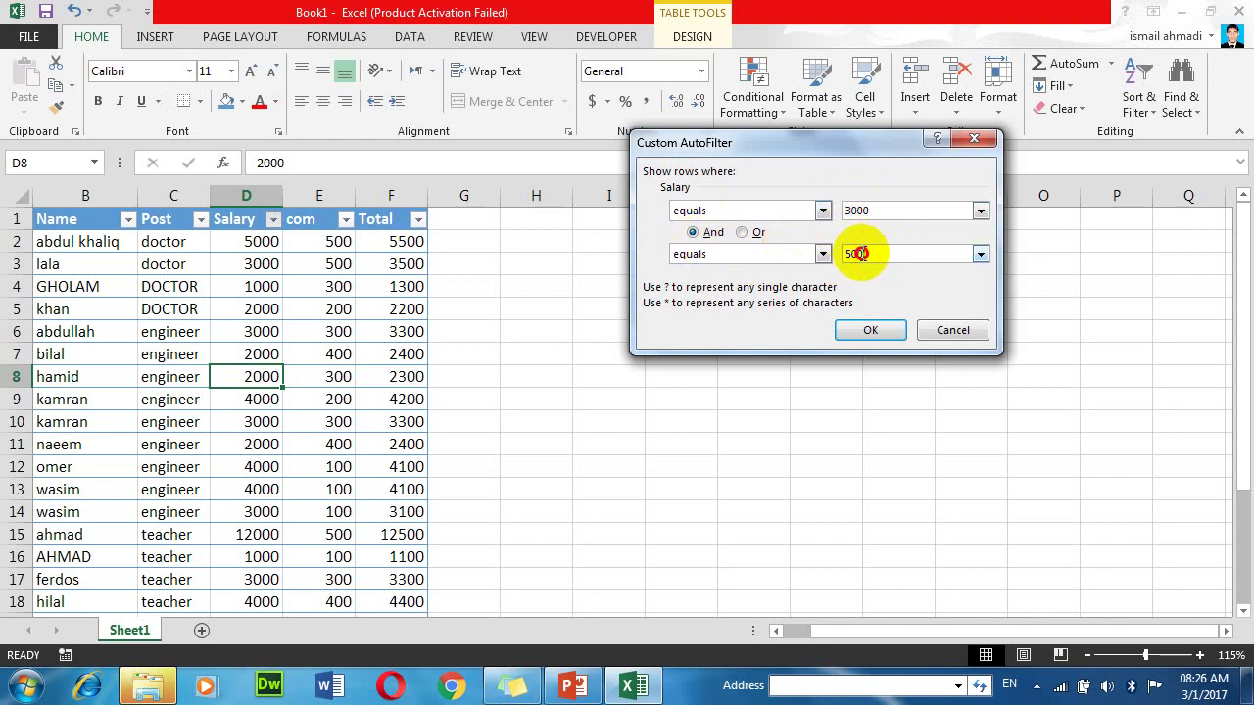
pyautogui.click(871, 331)
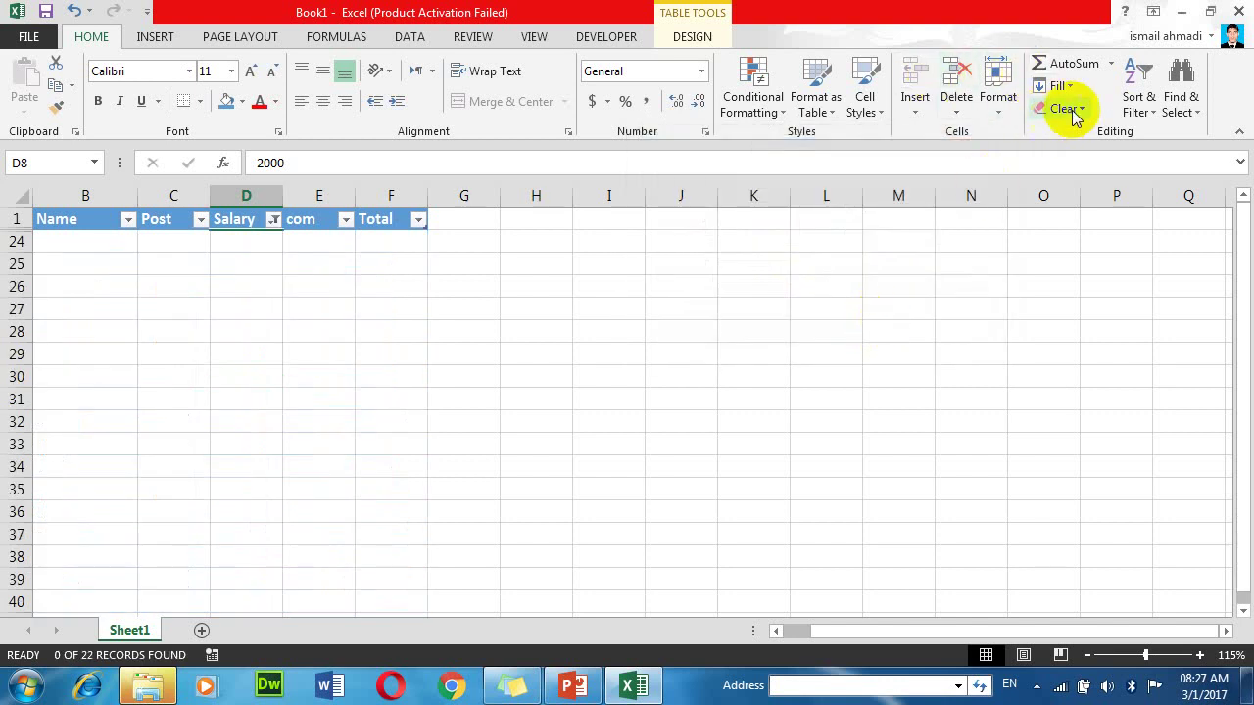
# Step: Clear the Salary filter and start a custom Salary condition equals 3000
pyautogui.click(274, 220)
pyautogui.click(220, 314)
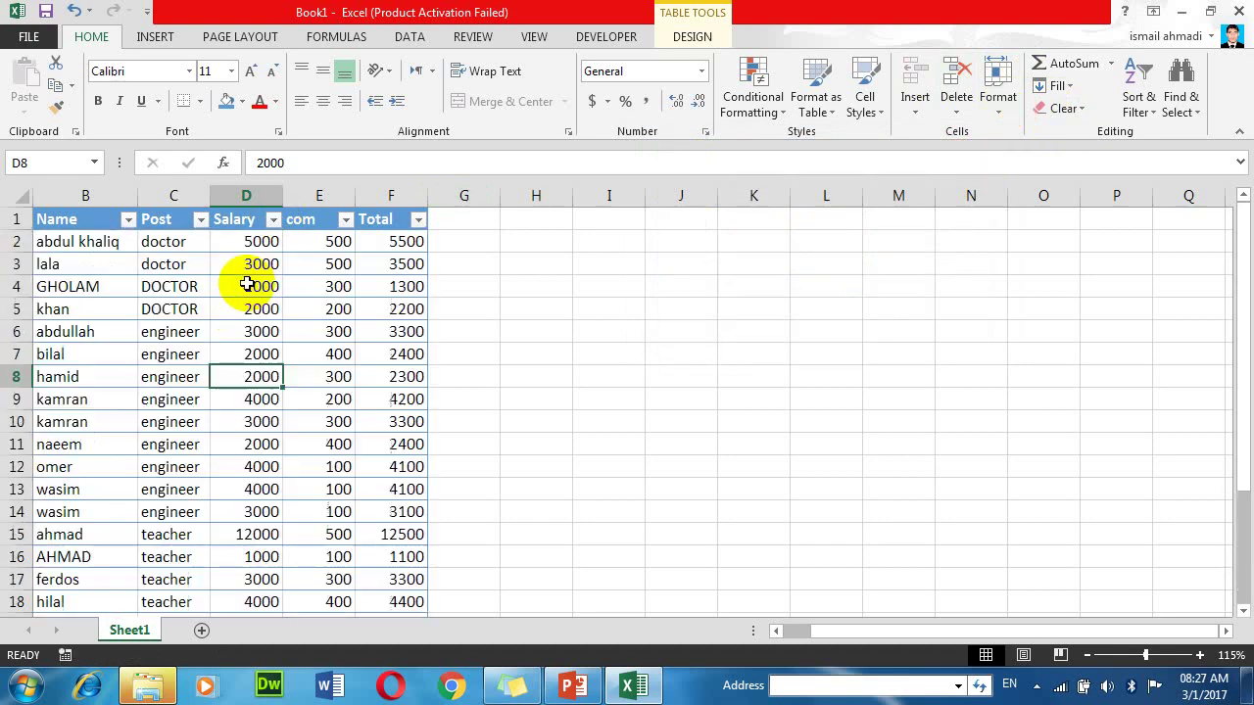
pyautogui.click(278, 220)
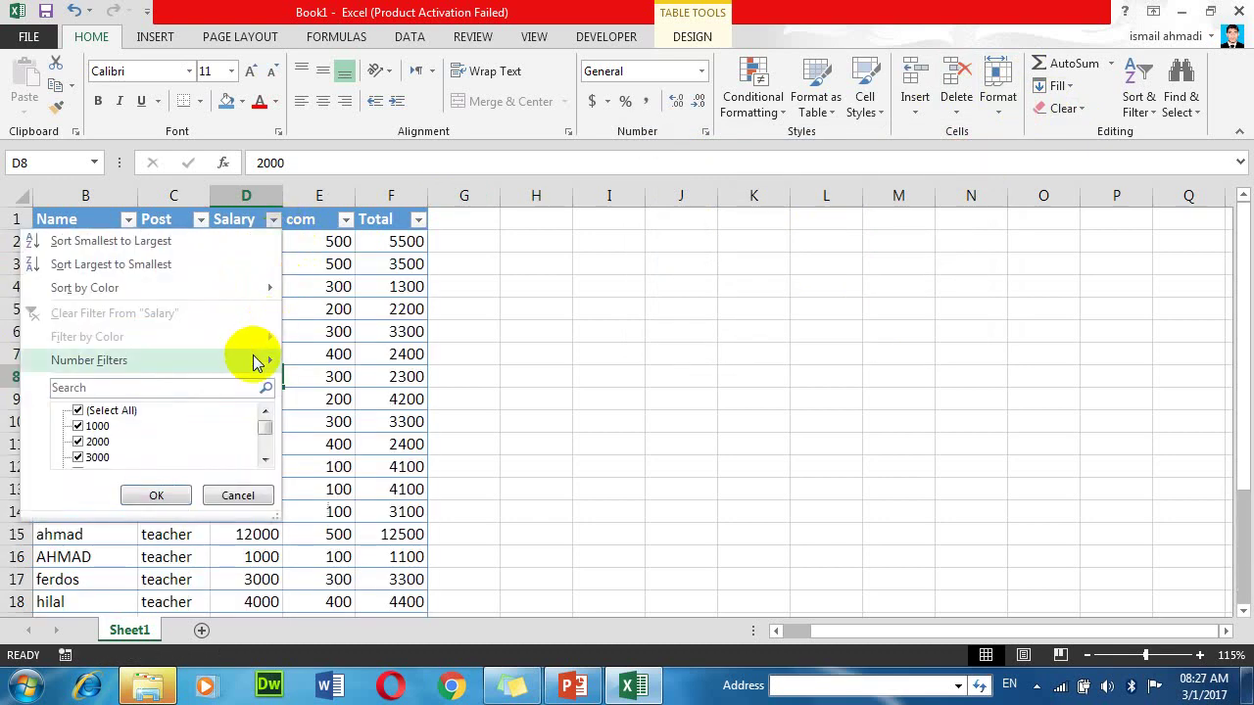
pyautogui.moveTo(260, 359)
pyautogui.click(323, 363)
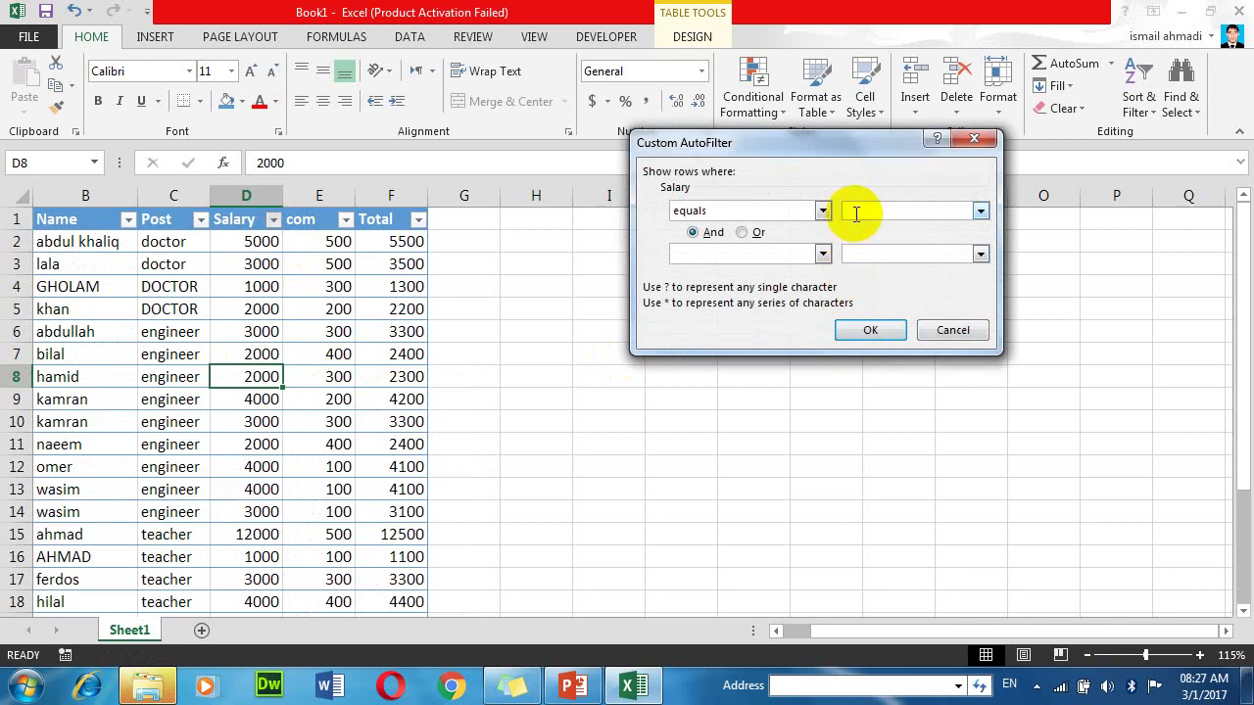
pyautogui.write('3000')
# Step: Add And greater than 5000, apply it for 0 records, then clear the filter
pyautogui.click(823, 254)
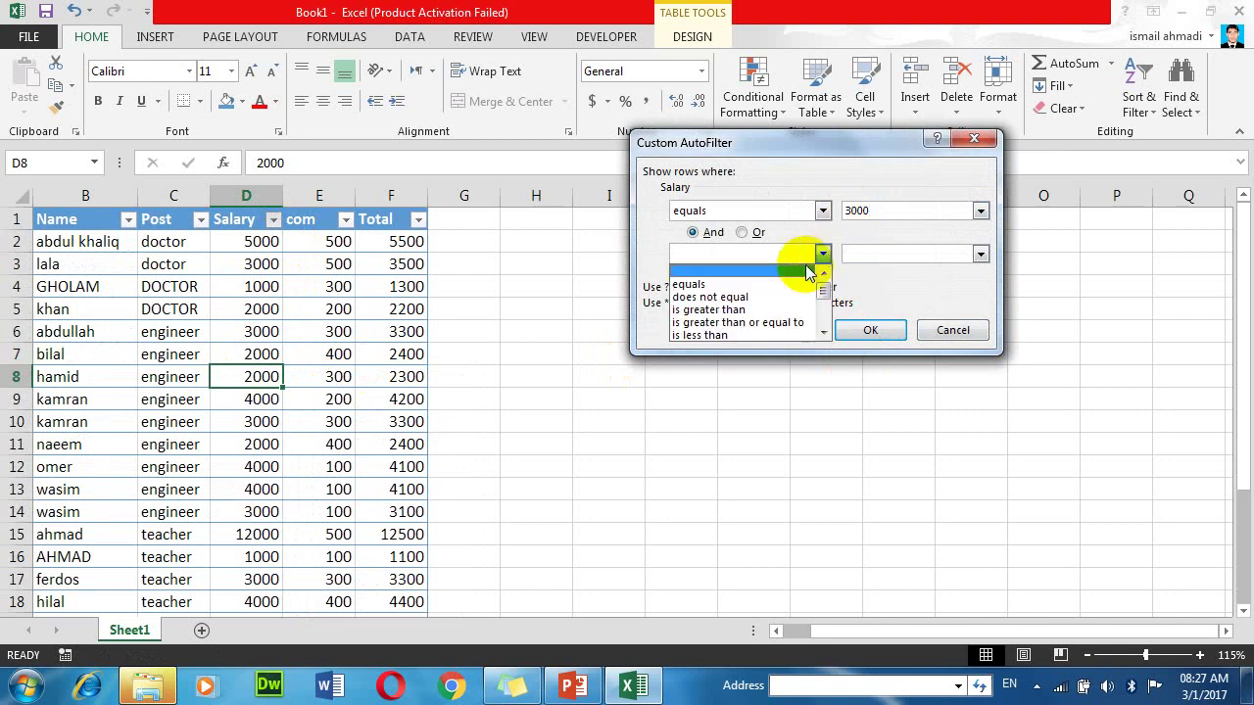
pyautogui.click(730, 309)
pyautogui.click(870, 252)
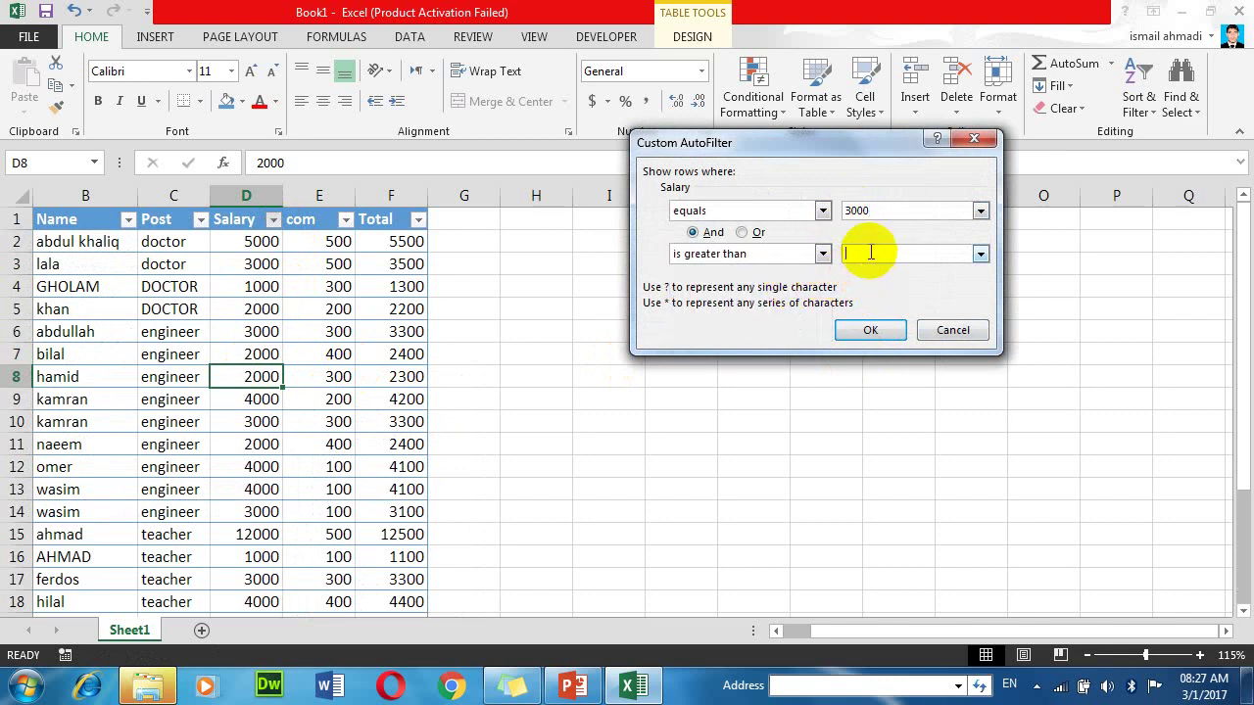
pyautogui.write('5000')
pyautogui.click(870, 329)
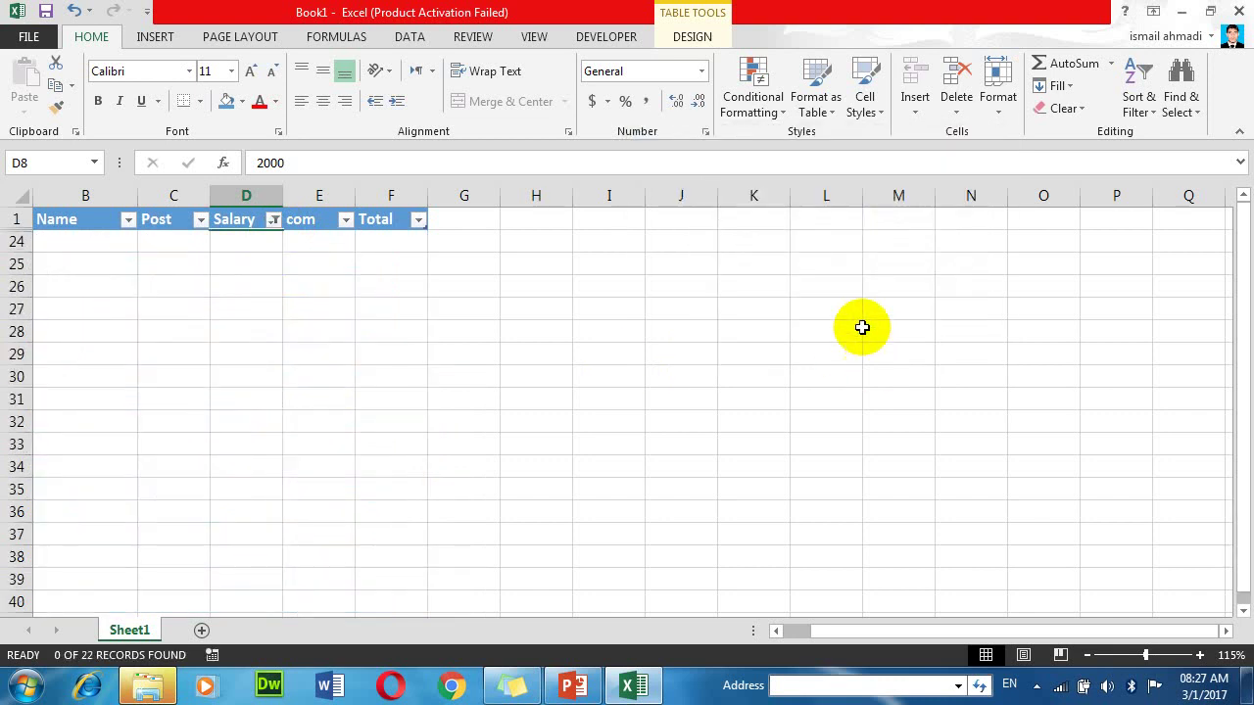
pyautogui.click(273, 220)
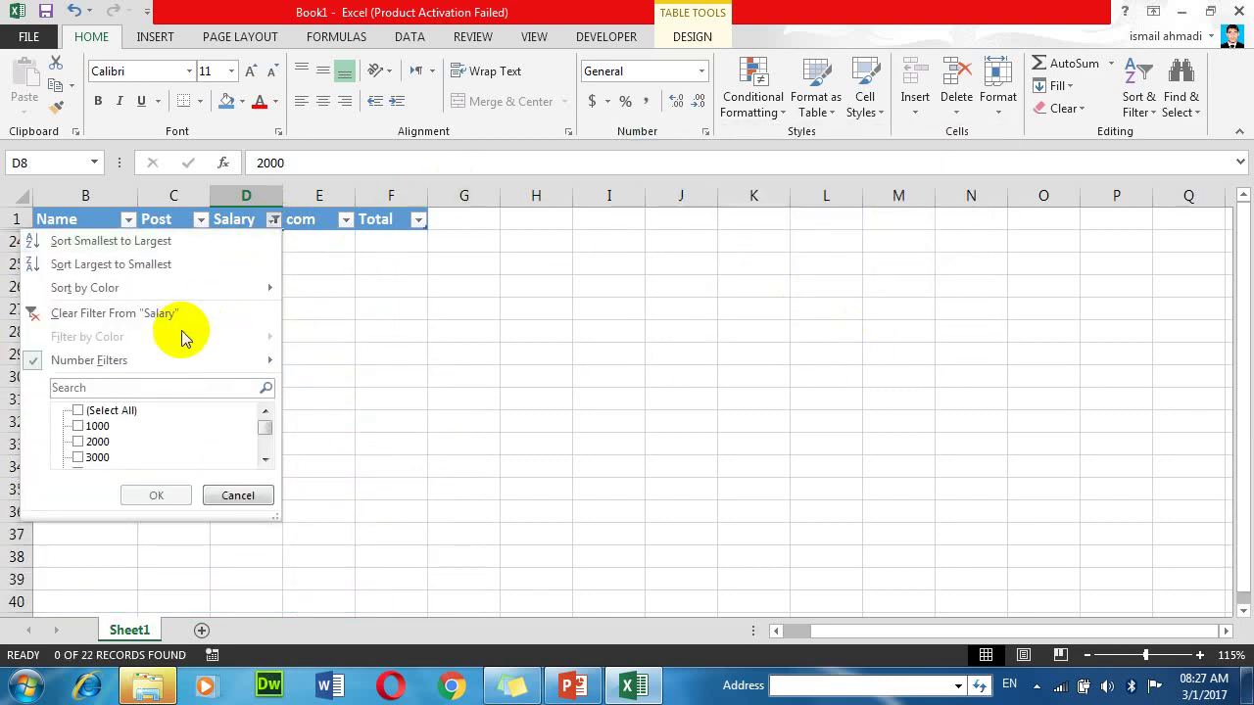
pyautogui.click(152, 316)
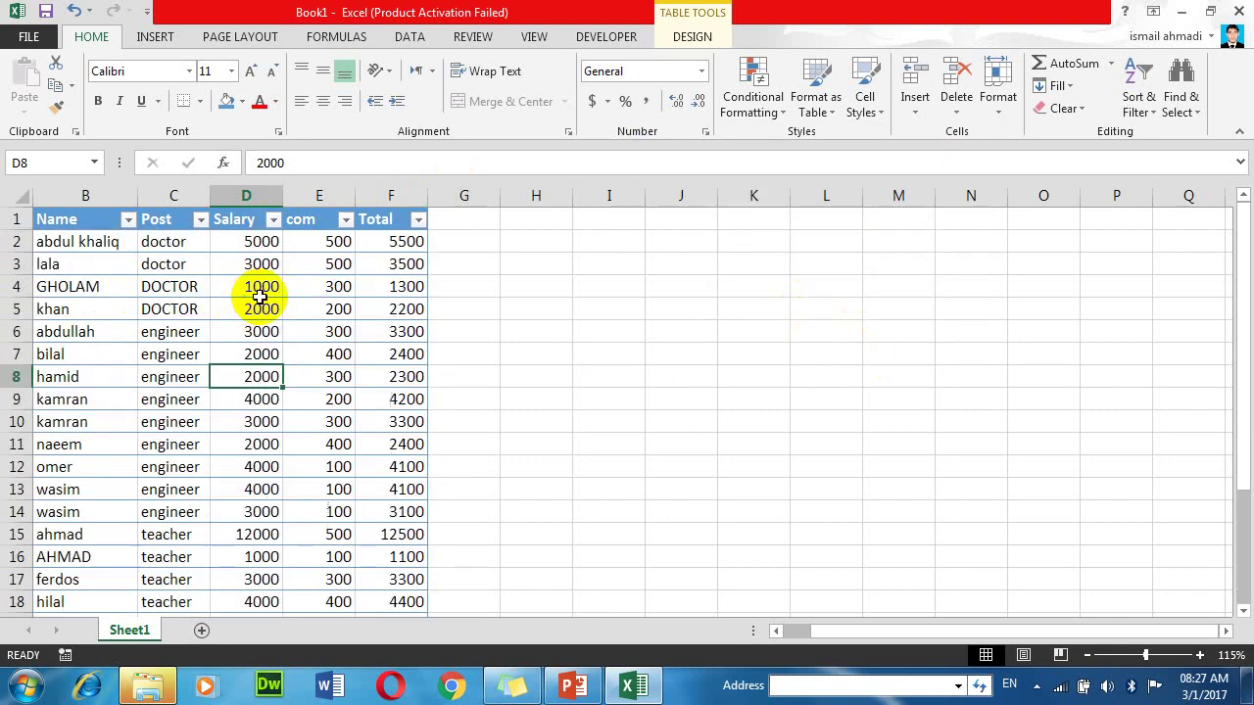
# Step: Apply a custom Salary filter: equals 3000 Or equals 5000, finding 8 of 22 records
pyautogui.click(273, 220)
pyautogui.moveTo(252, 360)
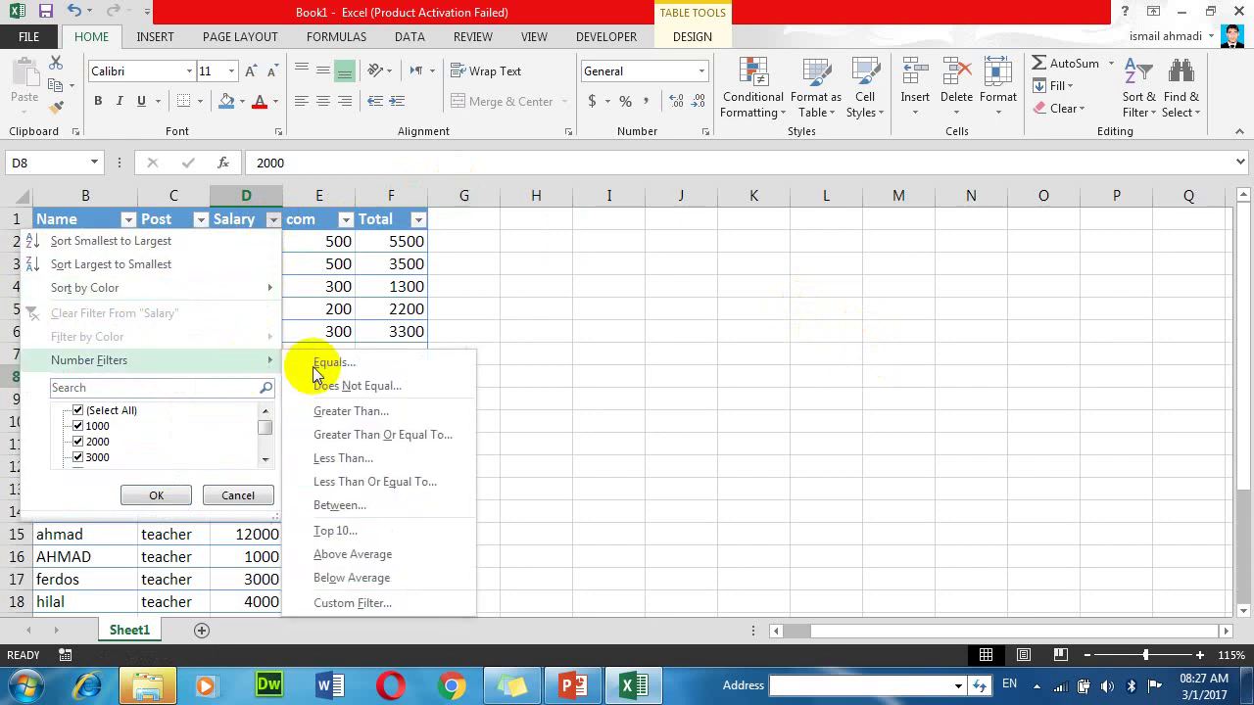
pyautogui.click(379, 362)
pyautogui.write('3000')
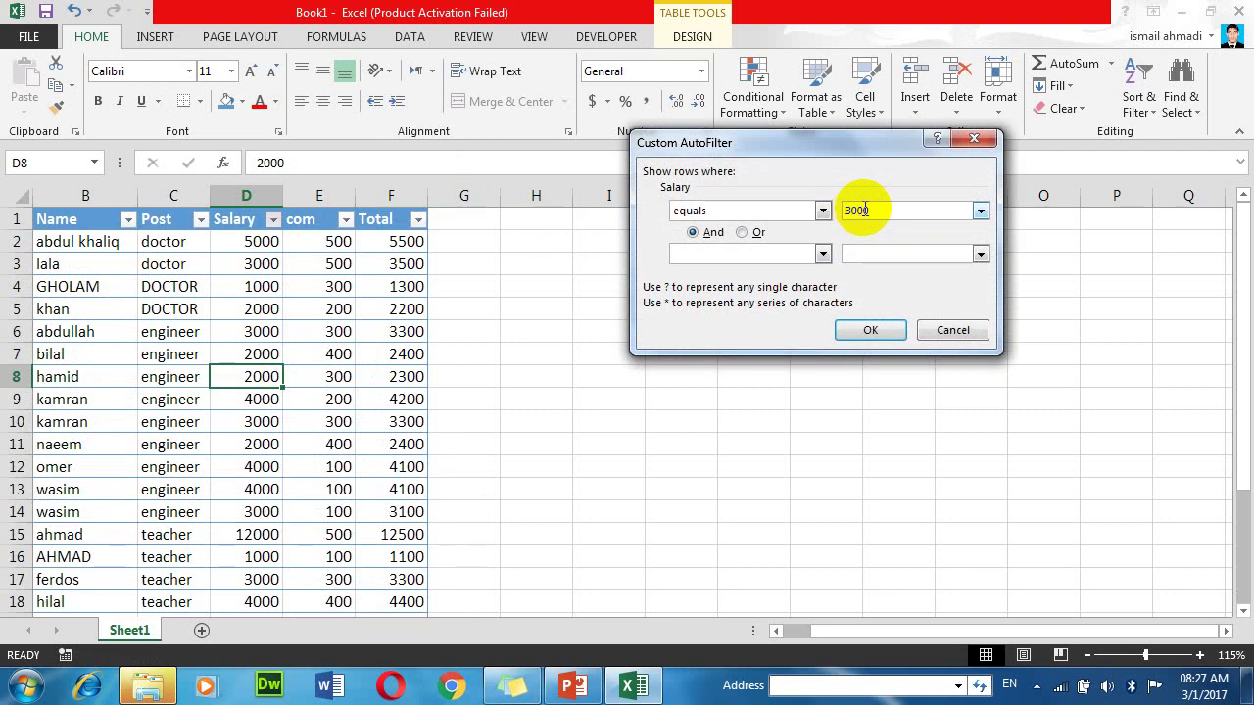
pyautogui.click(744, 232)
pyautogui.click(811, 256)
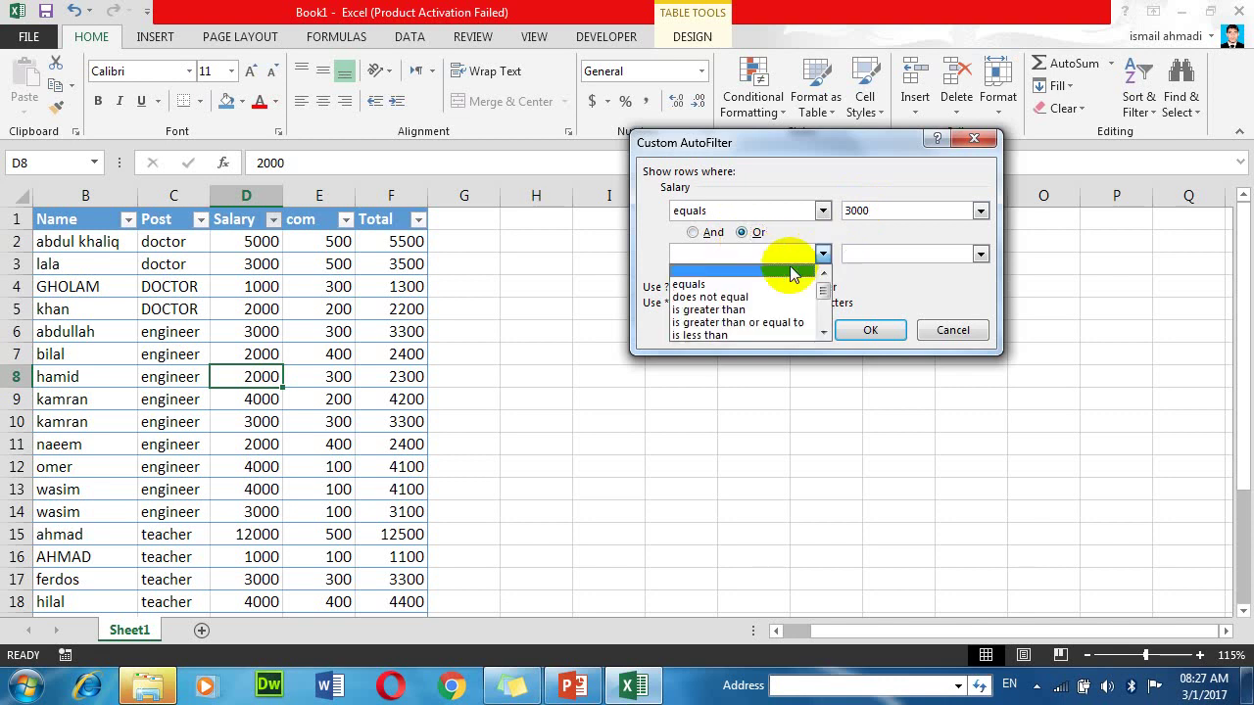
pyautogui.click(744, 270)
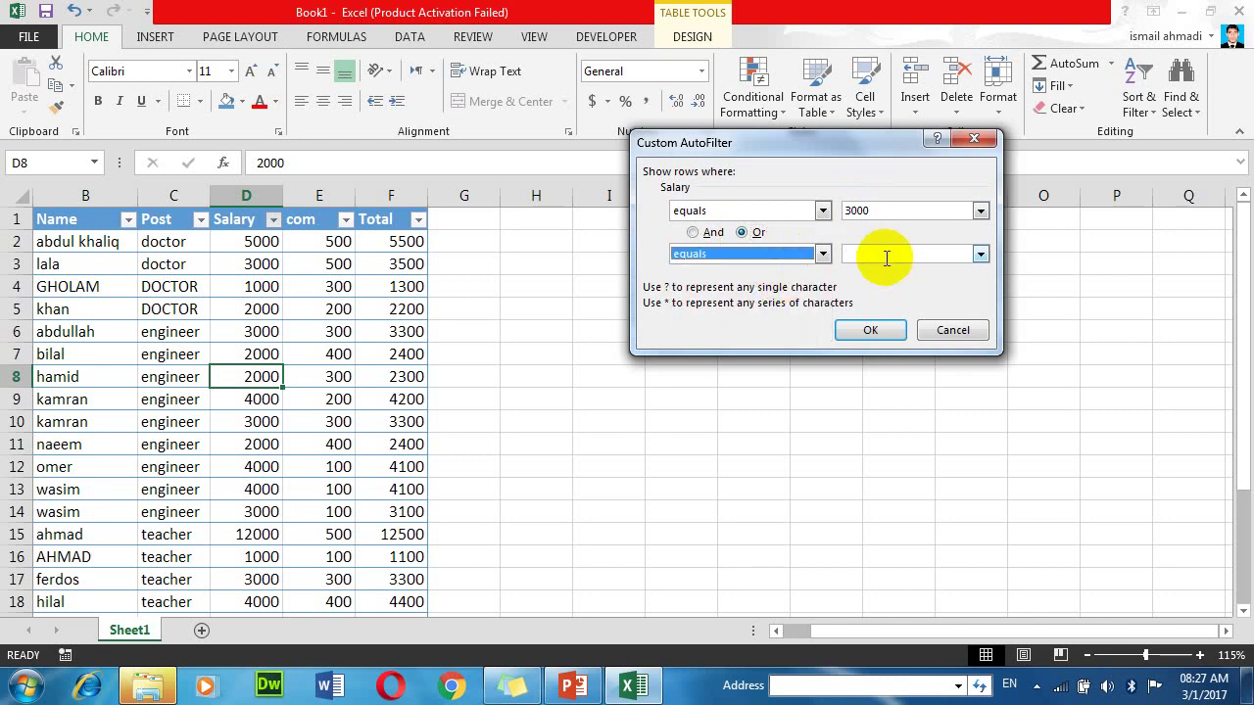
pyautogui.click(885, 257)
pyautogui.write('000')
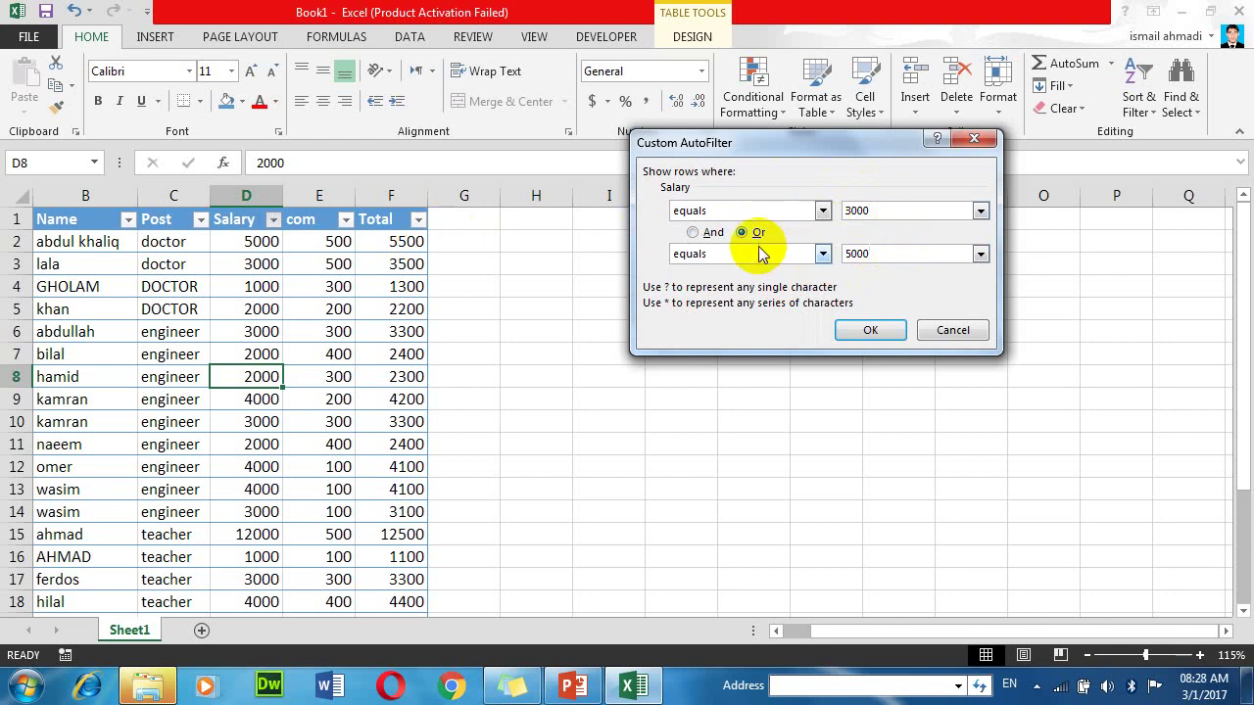
pyautogui.click(855, 253)
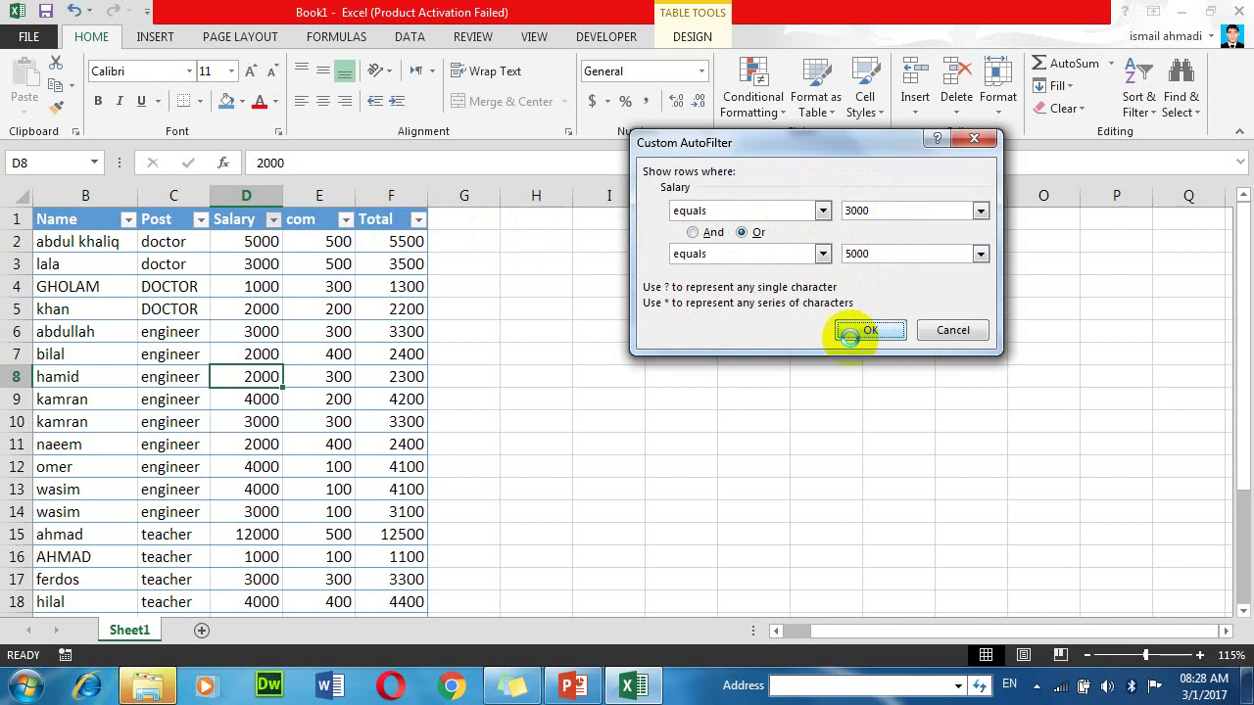
pyautogui.click(864, 330)
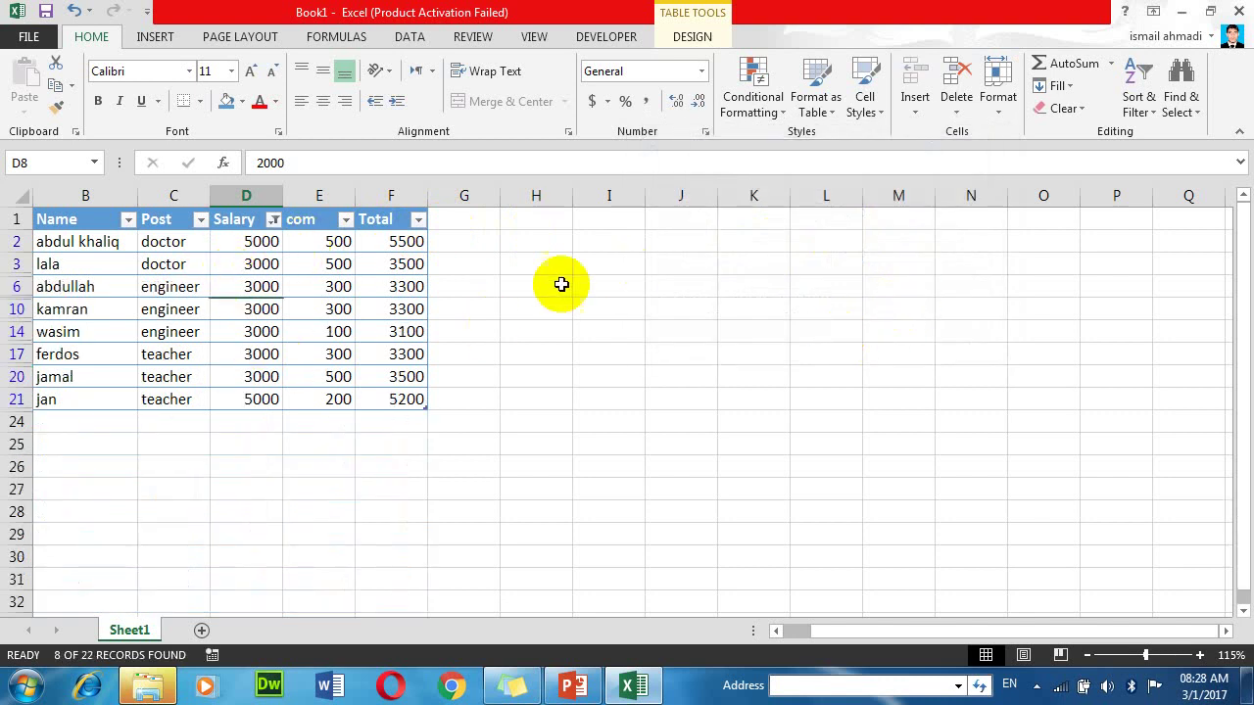
pyautogui.click(273, 220)
# Step: Clear the previous Salary filter and start a custom condition equals 3000
pyautogui.click(205, 315)
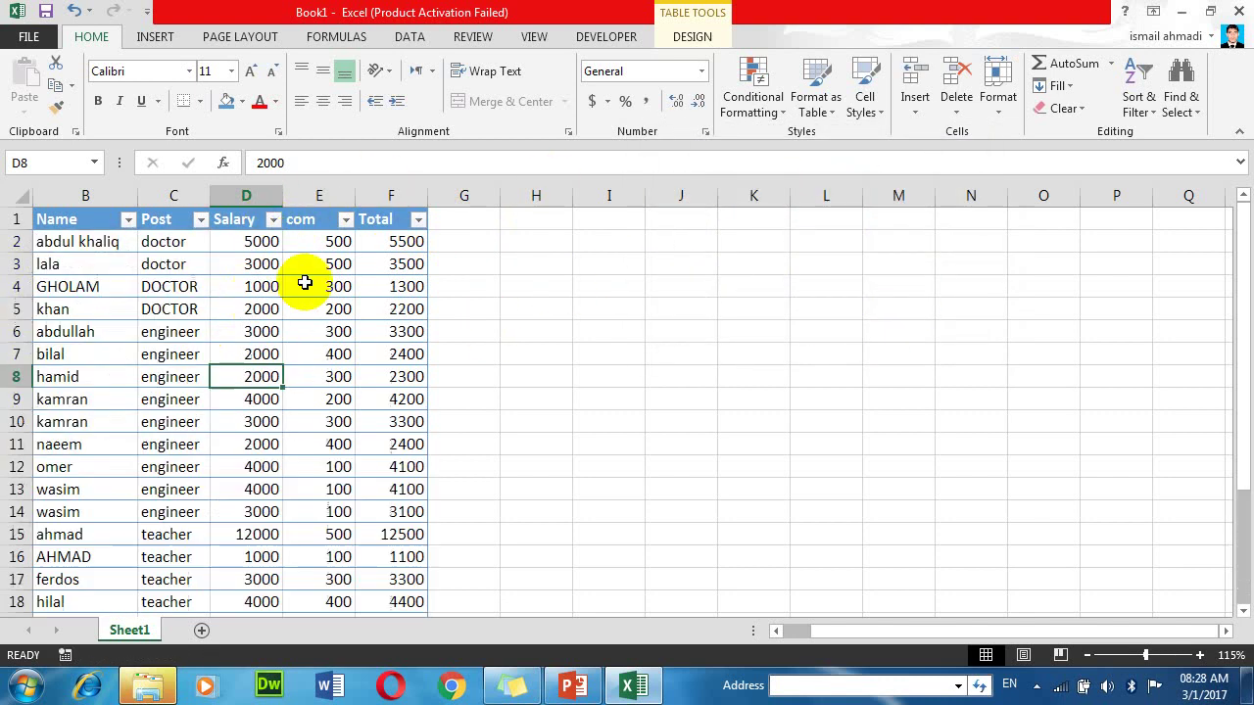
pyautogui.click(273, 220)
pyautogui.moveTo(258, 366)
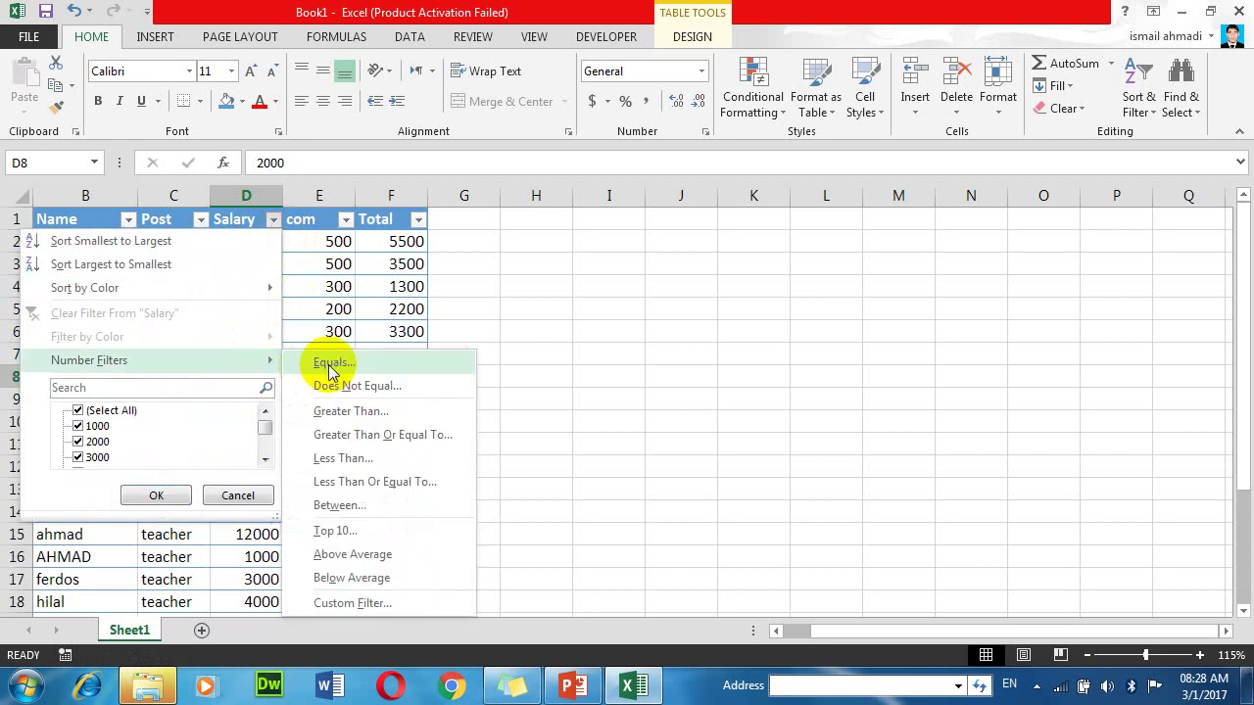
pyautogui.click(372, 365)
pyautogui.write('3')
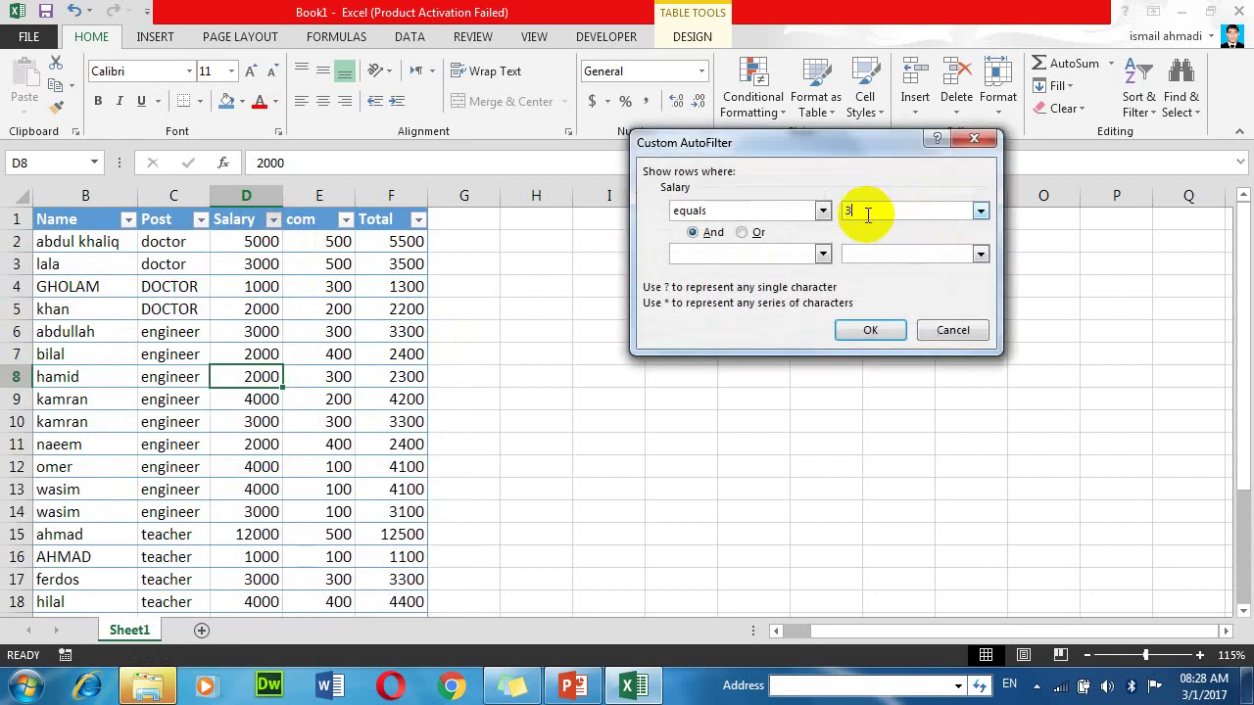
pyautogui.write('000')
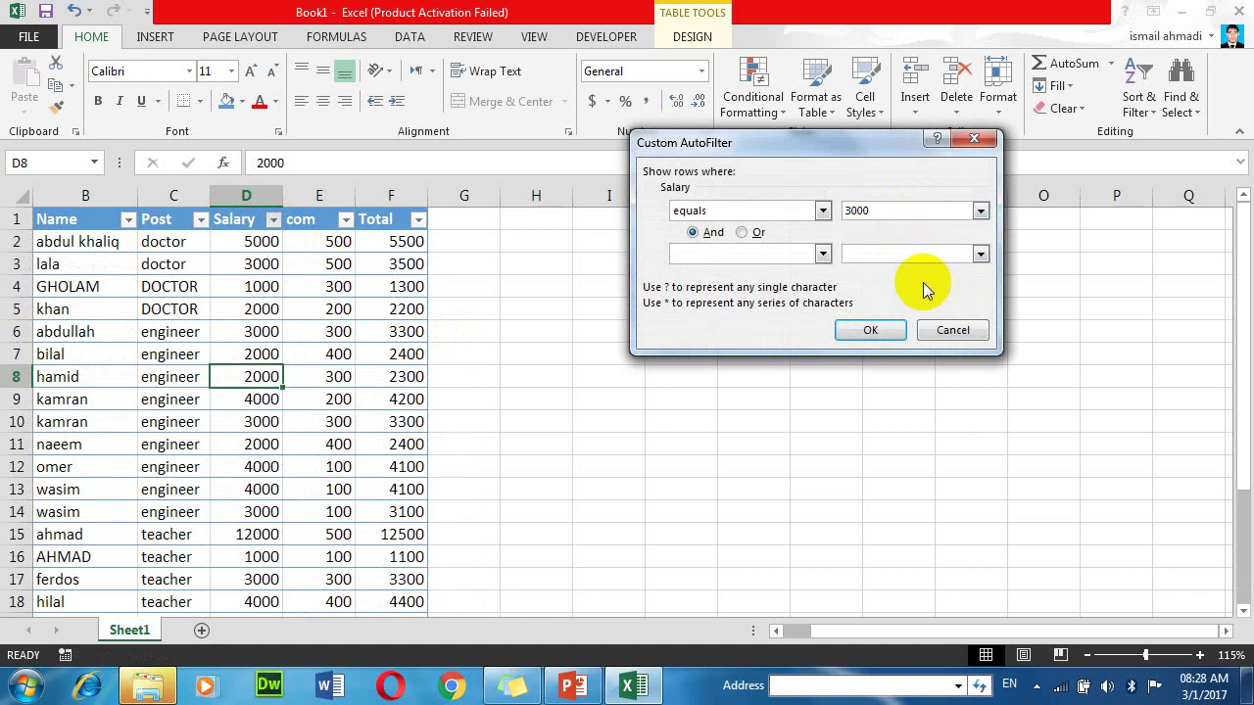
# Step: Add Or equals 50000, apply it to show 6 rows, then clear the filter
pyautogui.click(741, 232)
pyautogui.click(868, 254)
pyautogui.write('5000')
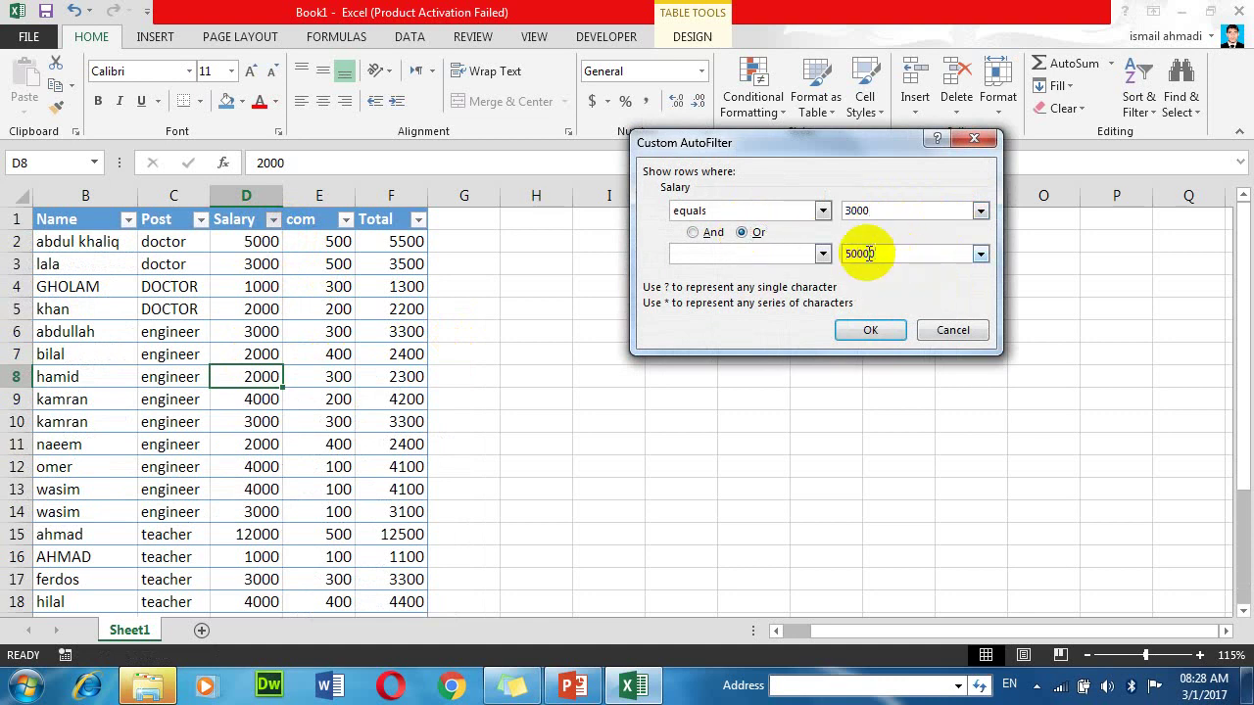
pyautogui.click(870, 214)
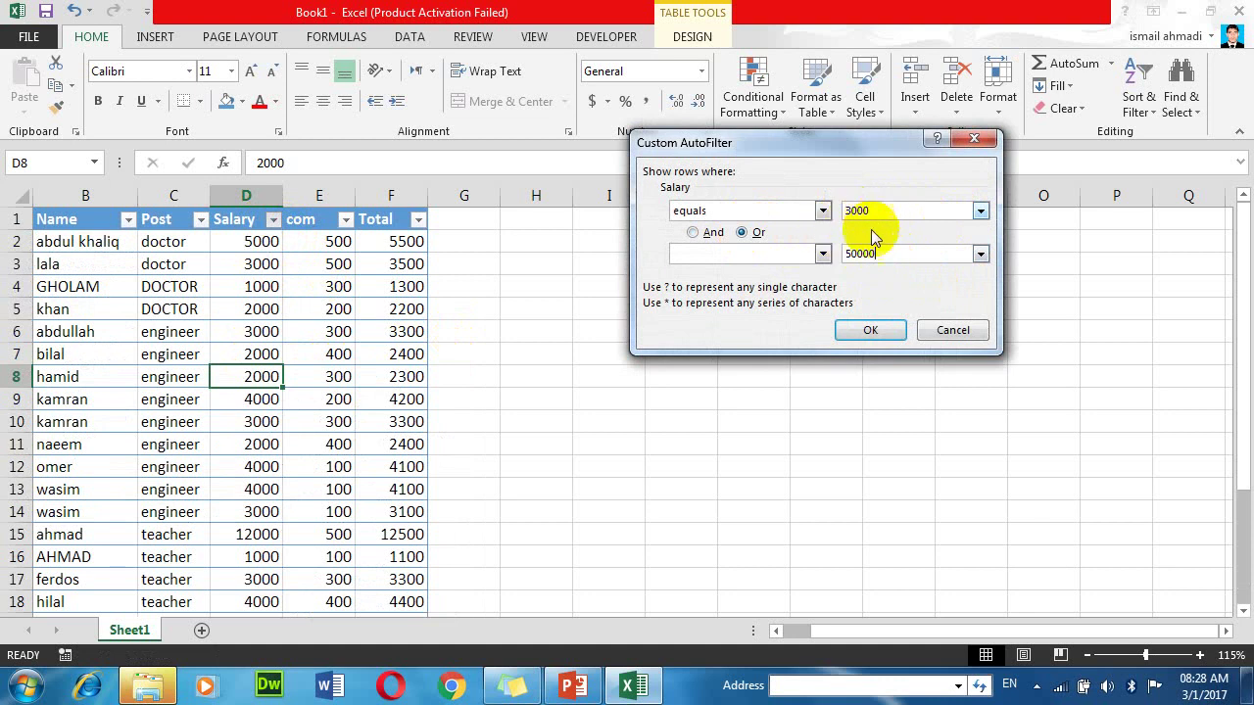
pyautogui.click(868, 330)
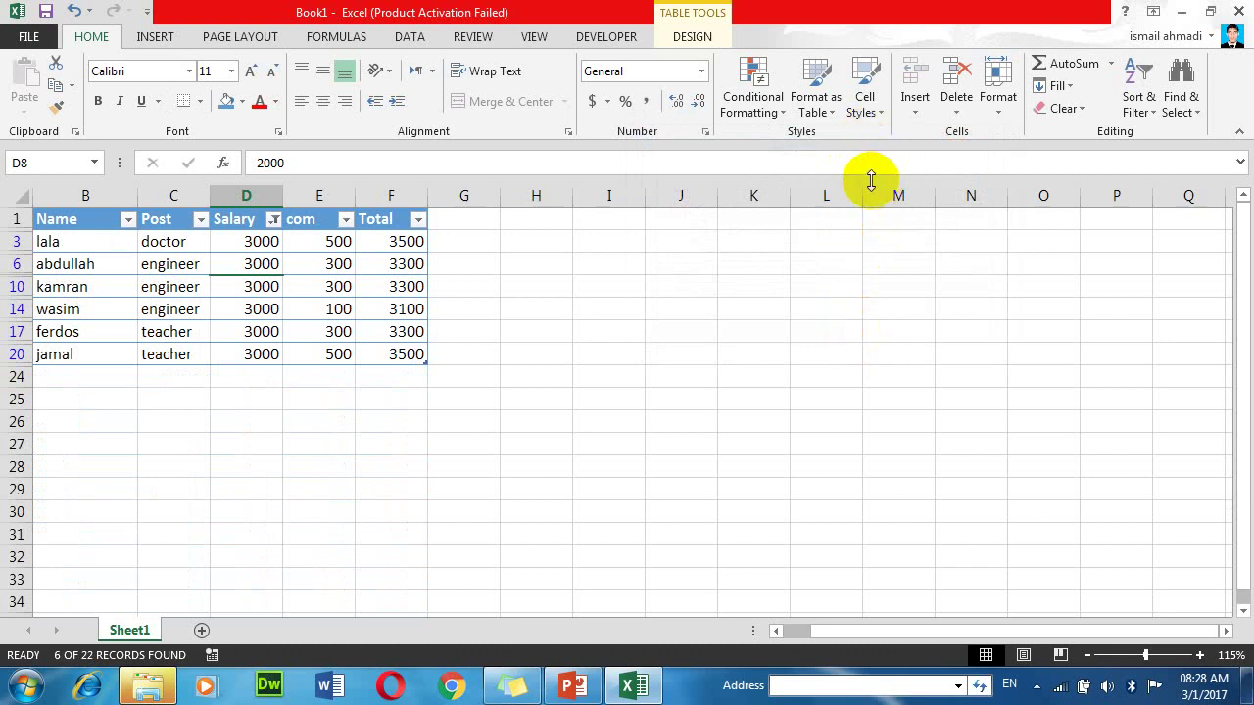
pyautogui.click(274, 218)
pyautogui.click(162, 314)
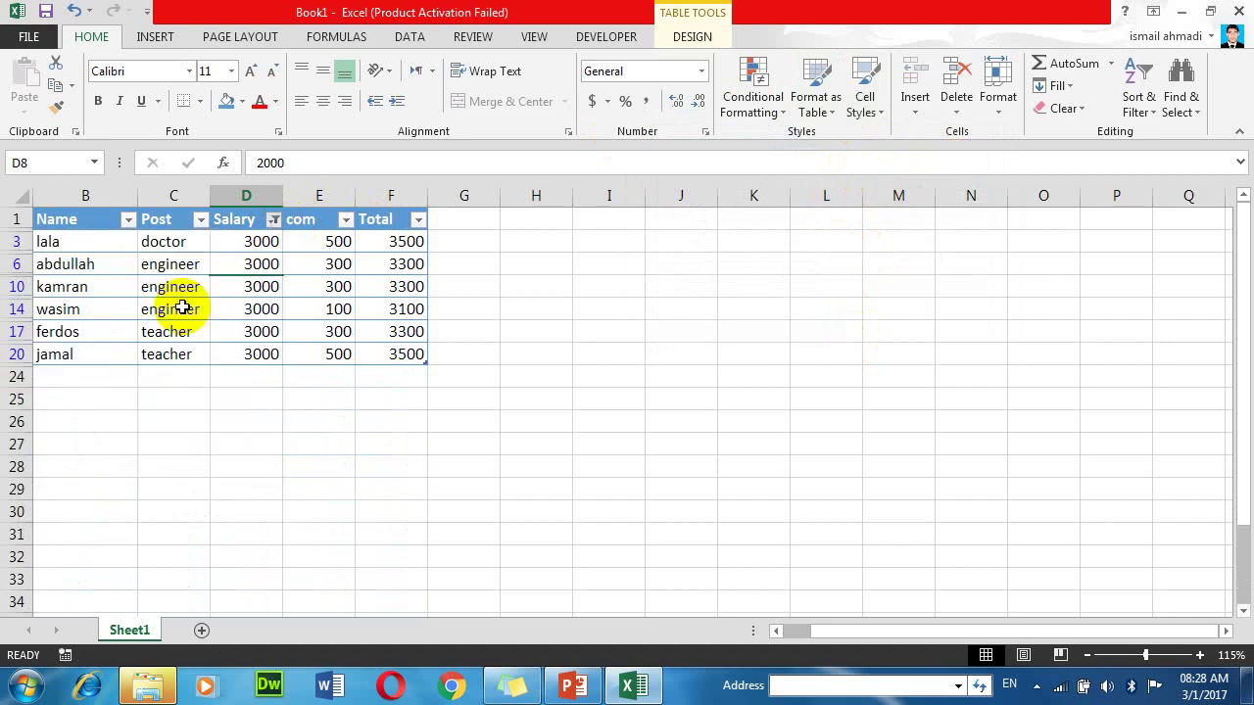
# Step: Apply a custom Salary filter: equals 50000 Or equals 150000, matching no rows
pyautogui.click(274, 219)
pyautogui.moveTo(196, 361)
pyautogui.click(304, 363)
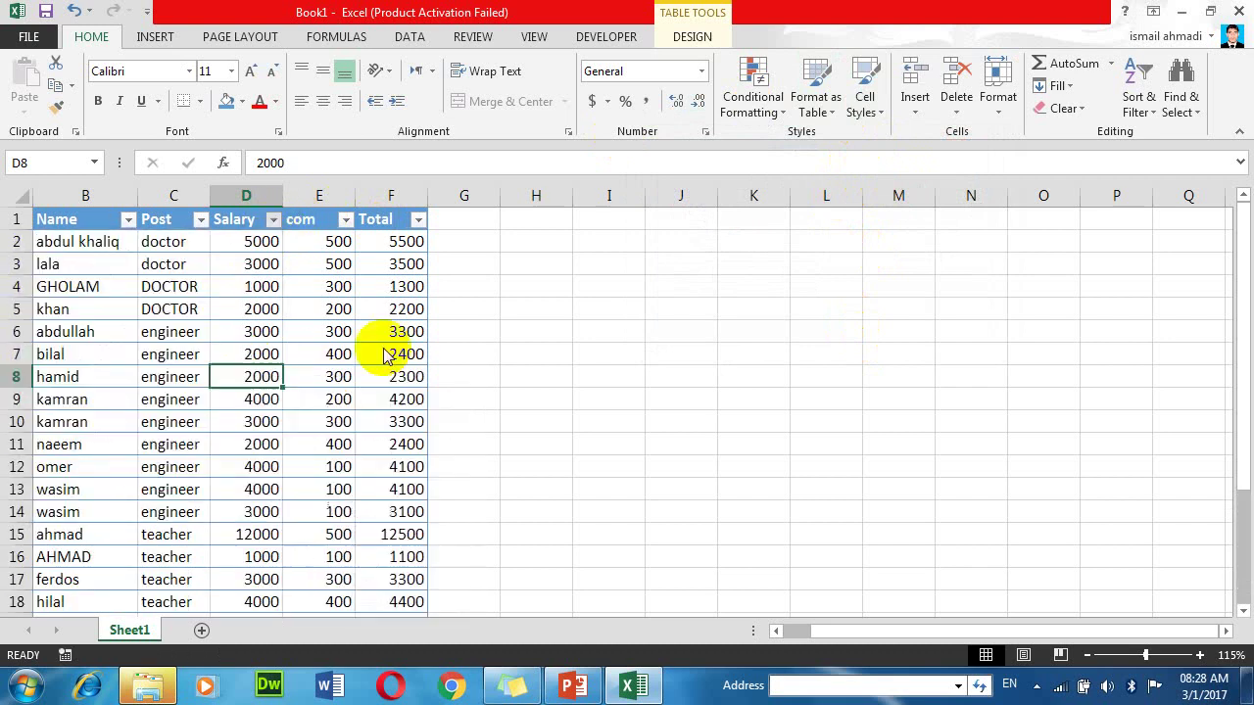
pyautogui.click(868, 208)
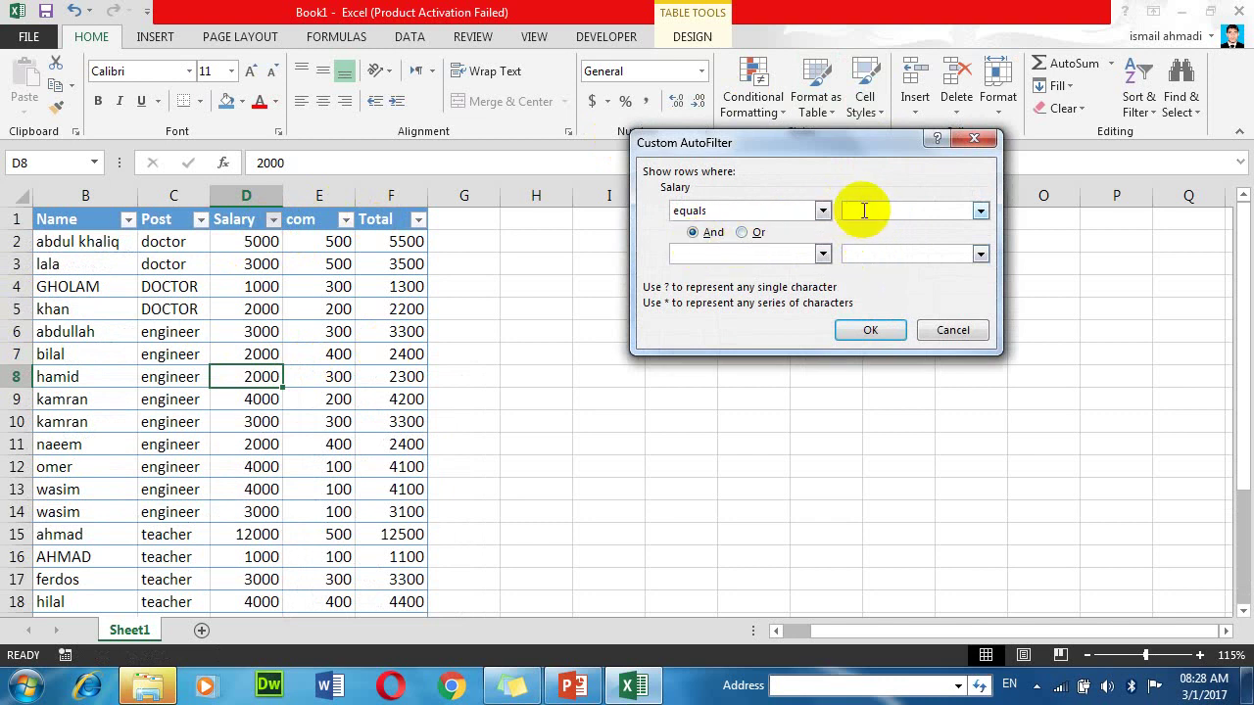
pyautogui.click(861, 254)
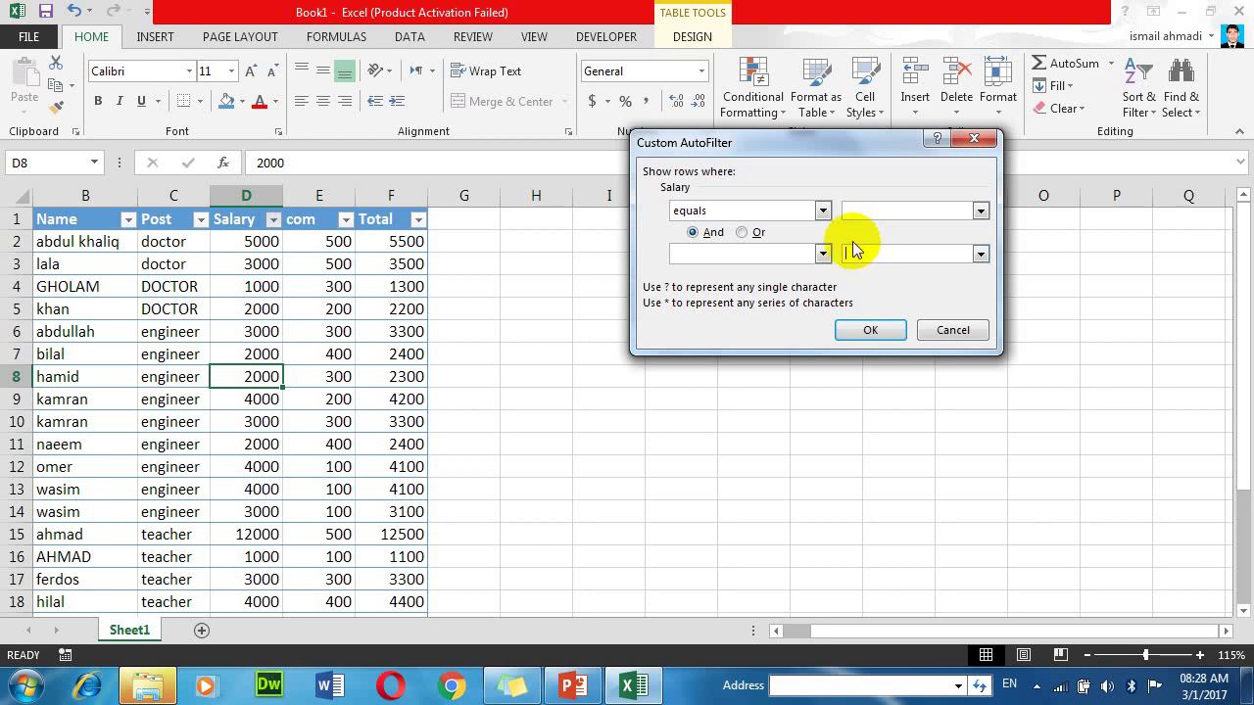
pyautogui.click(702, 235)
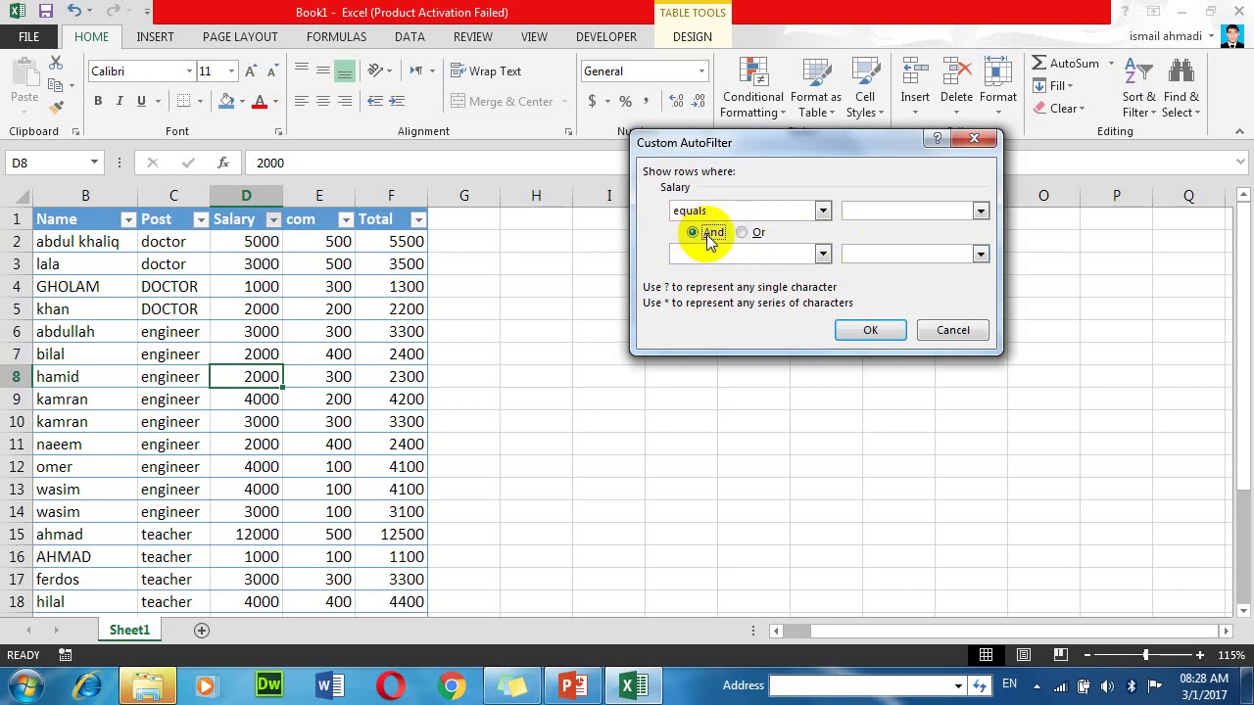
pyautogui.click(862, 209)
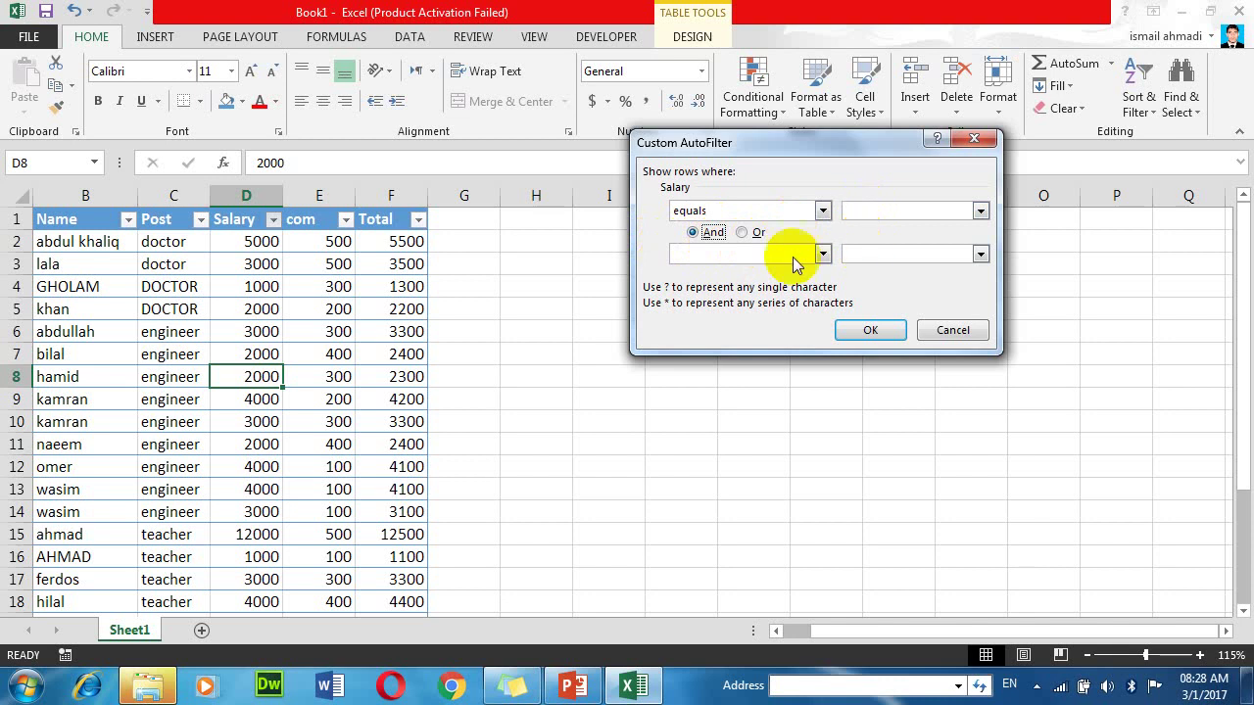
pyautogui.click(742, 232)
pyautogui.click(858, 210)
pyautogui.write('50000')
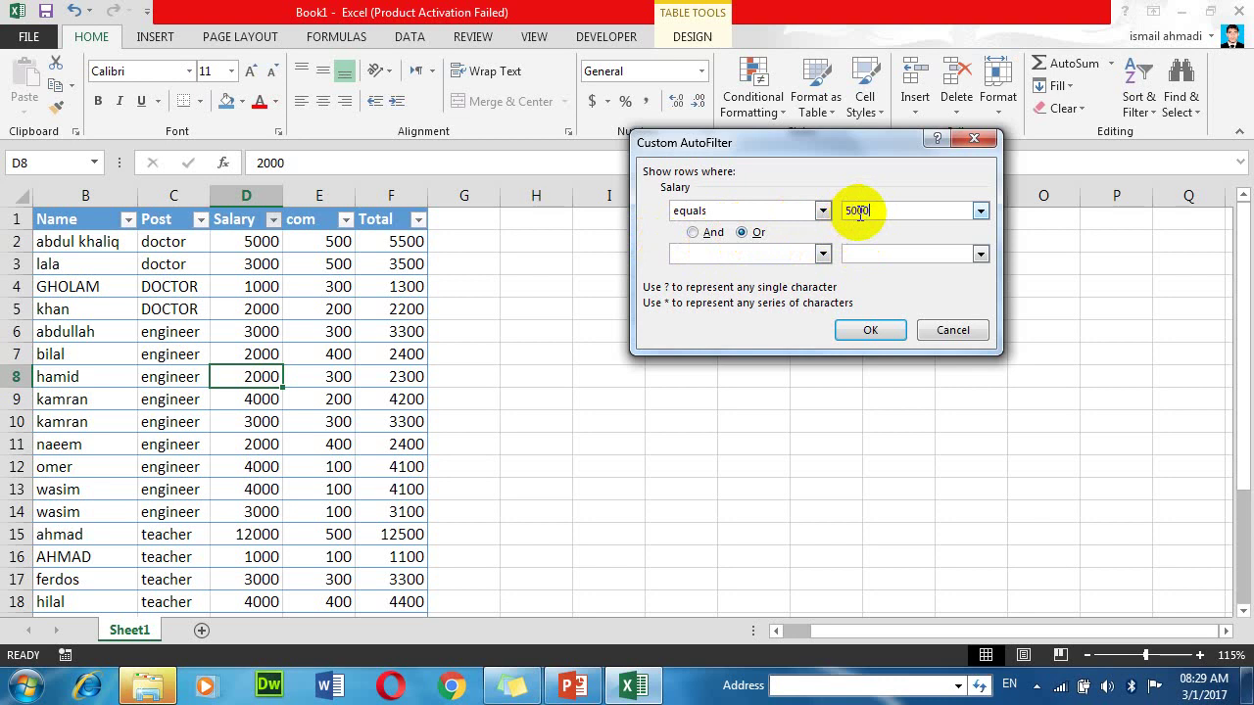
pyautogui.click(823, 254)
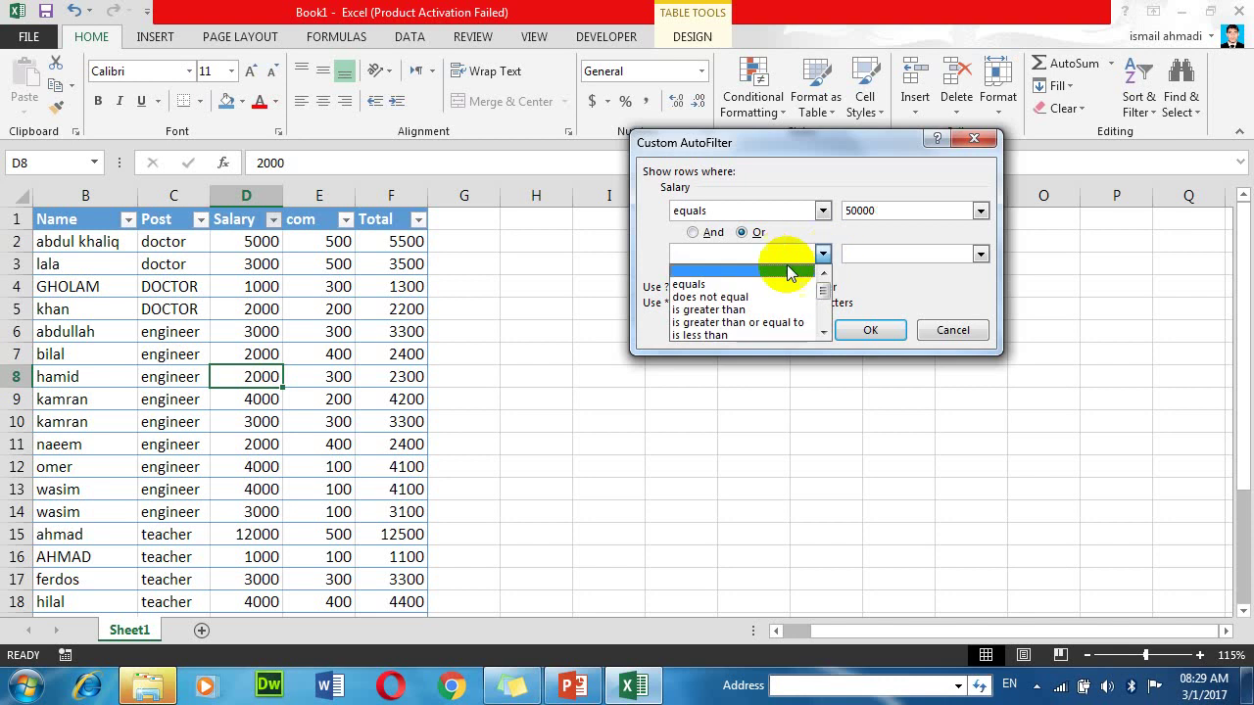
pyautogui.click(745, 275)
pyautogui.write('150000')
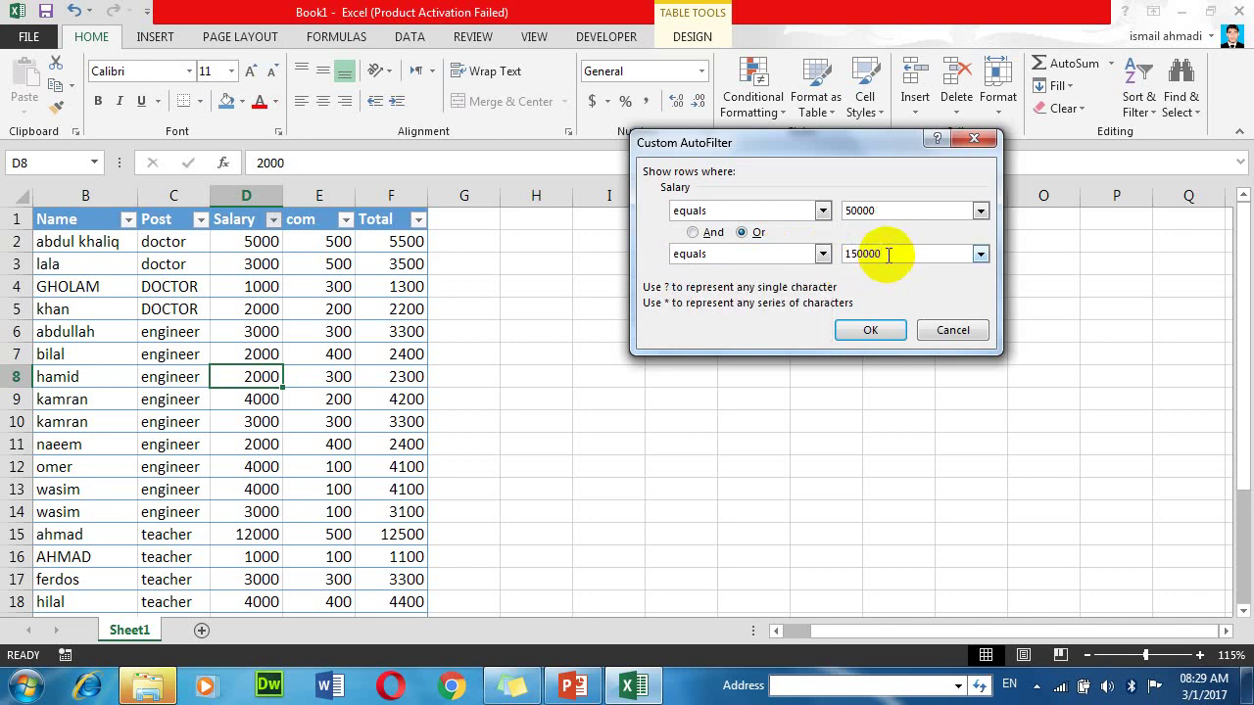
pyautogui.click(870, 330)
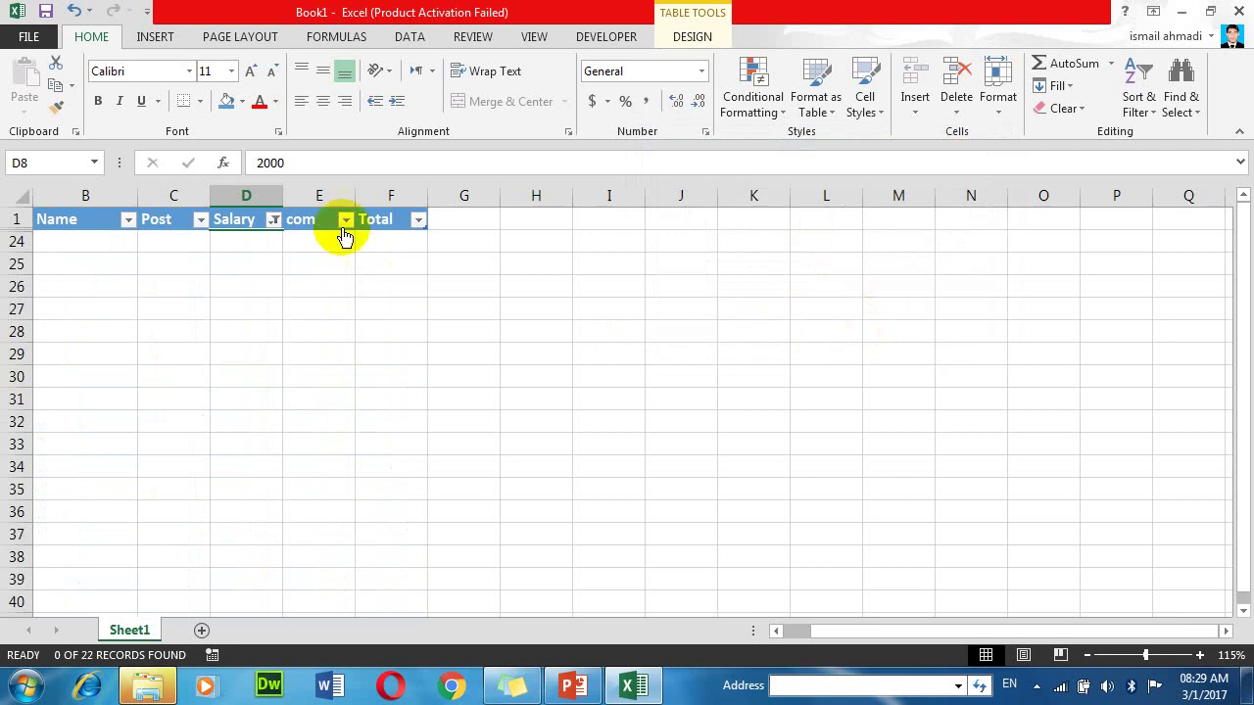
# Step: Clear the Salary filter, select D4, and begin a new Salary equals condition
pyautogui.click(271, 219)
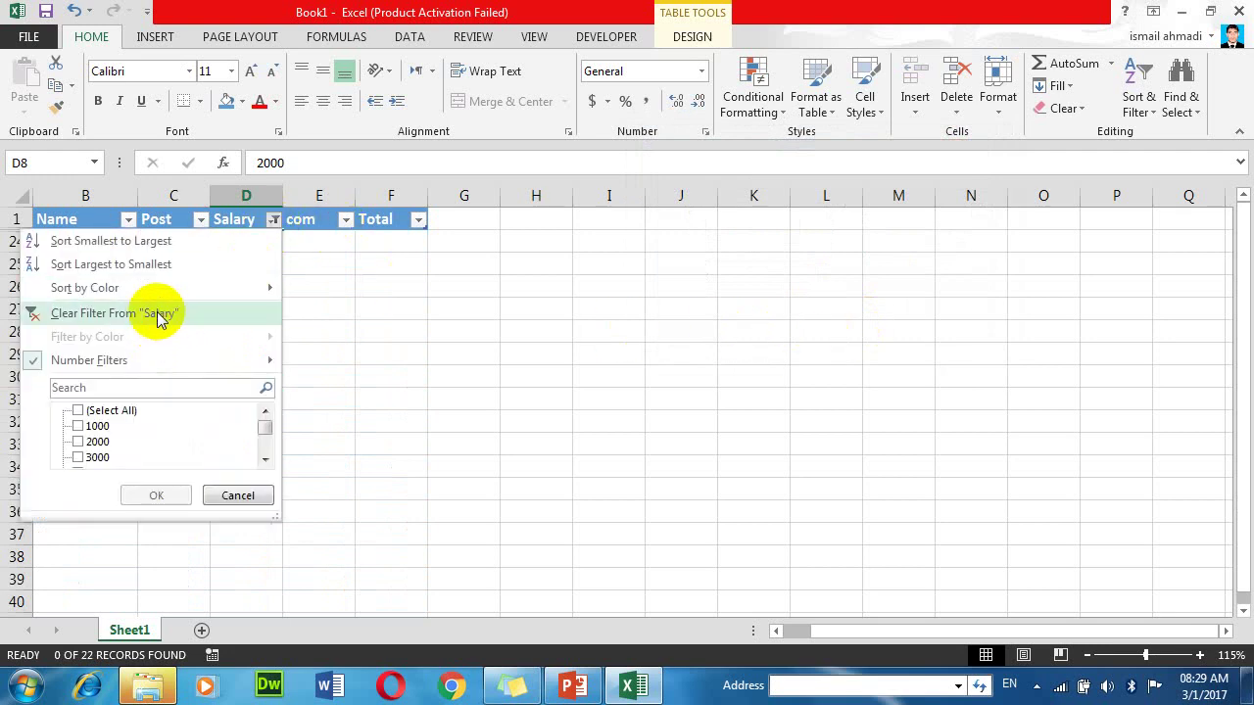
pyautogui.click(157, 311)
pyautogui.click(263, 285)
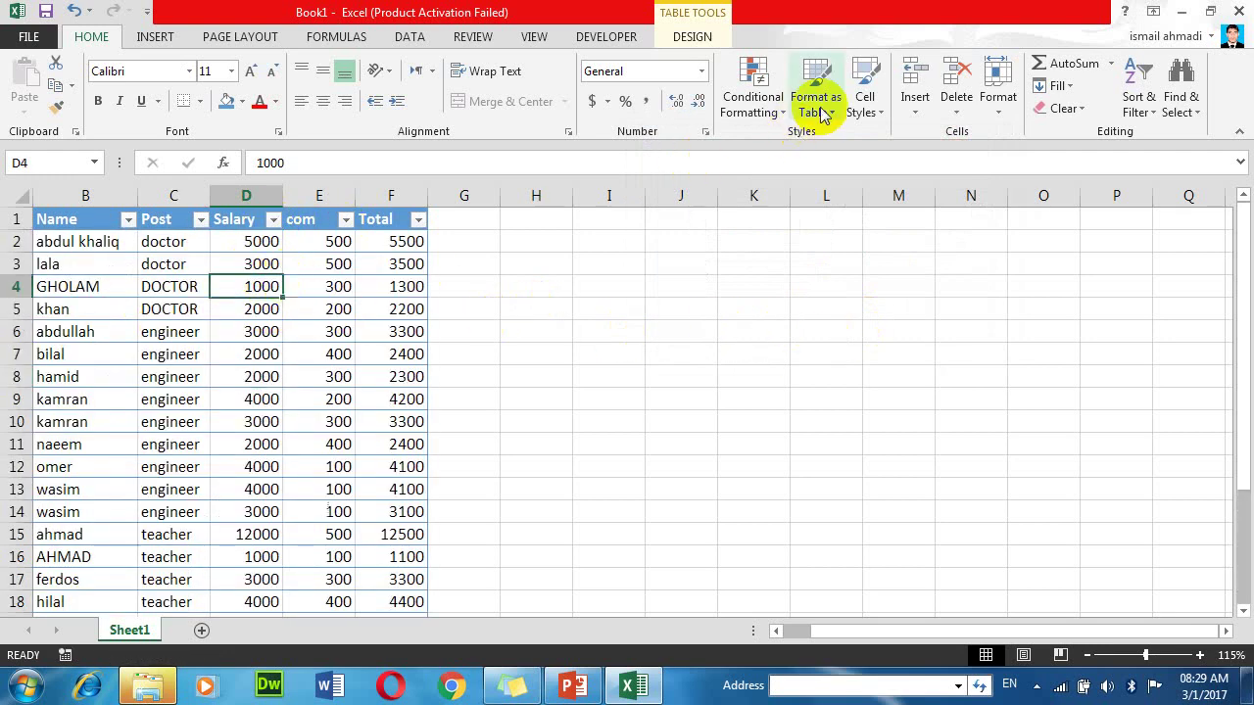
pyautogui.click(272, 220)
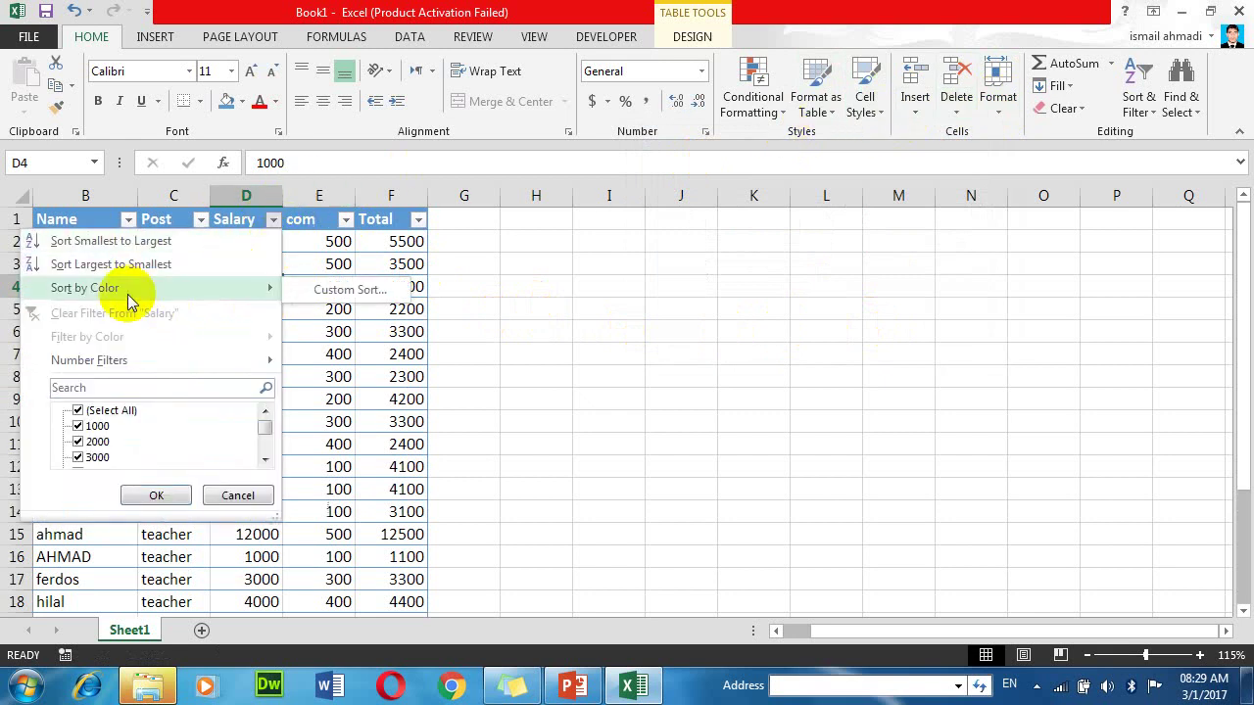
pyautogui.moveTo(226, 361)
pyautogui.click(336, 364)
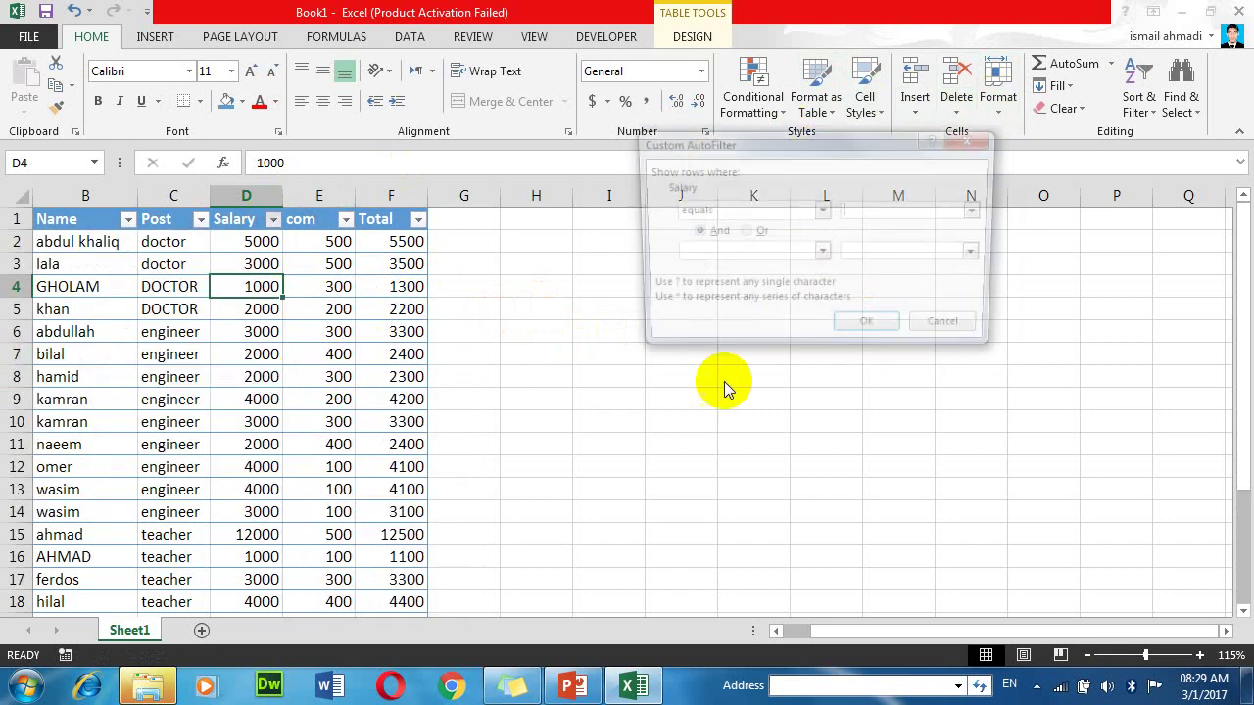
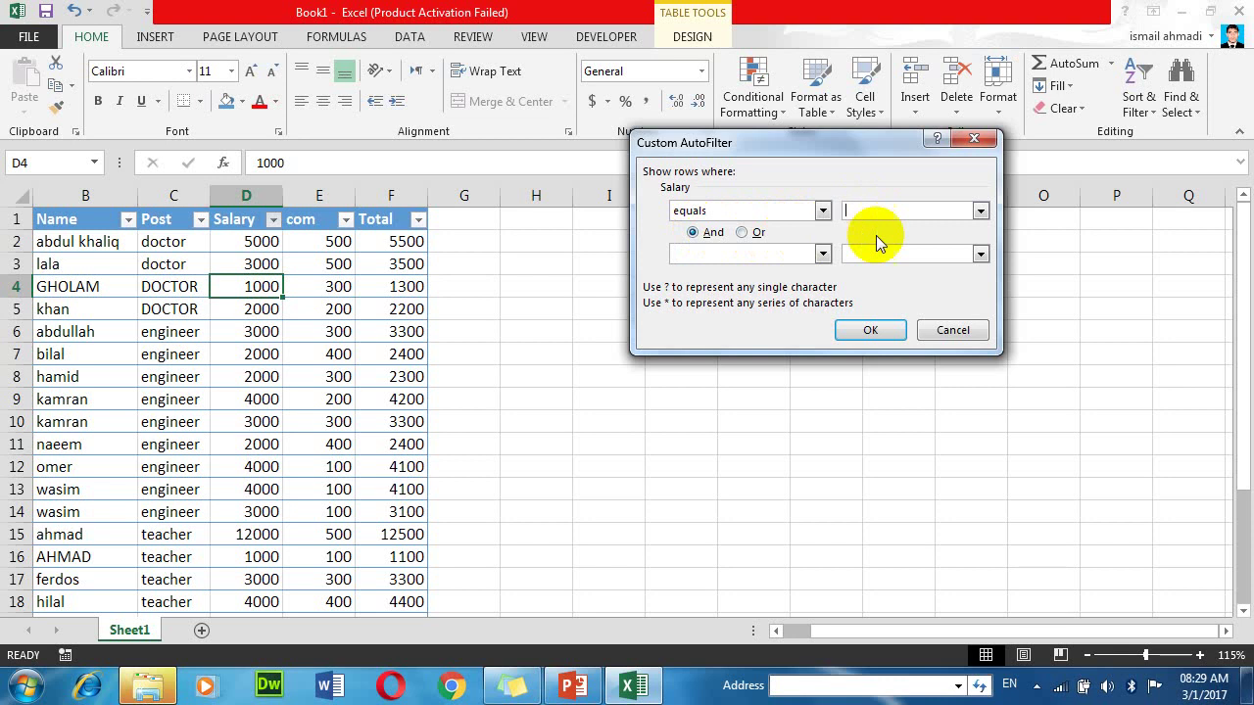
# Step: Cancel the leftover custom filter and start an 'equals' custom filter on Salary
pyautogui.click(946, 331)
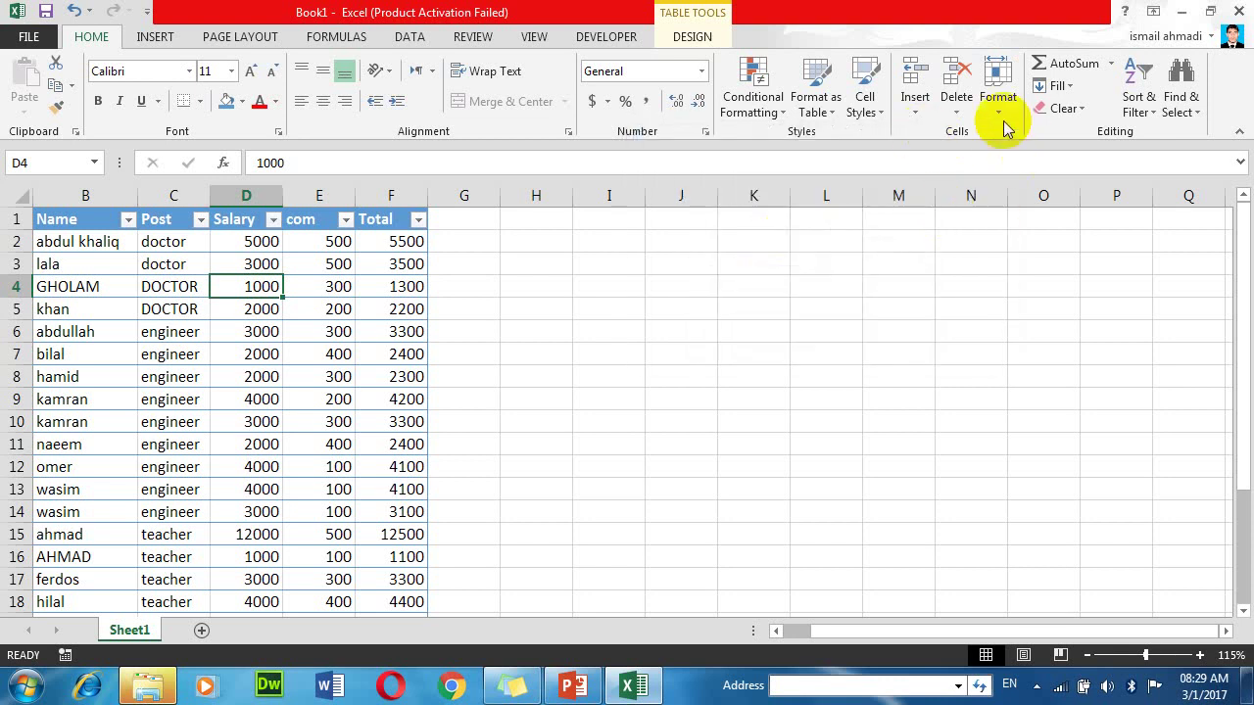
pyautogui.click(270, 220)
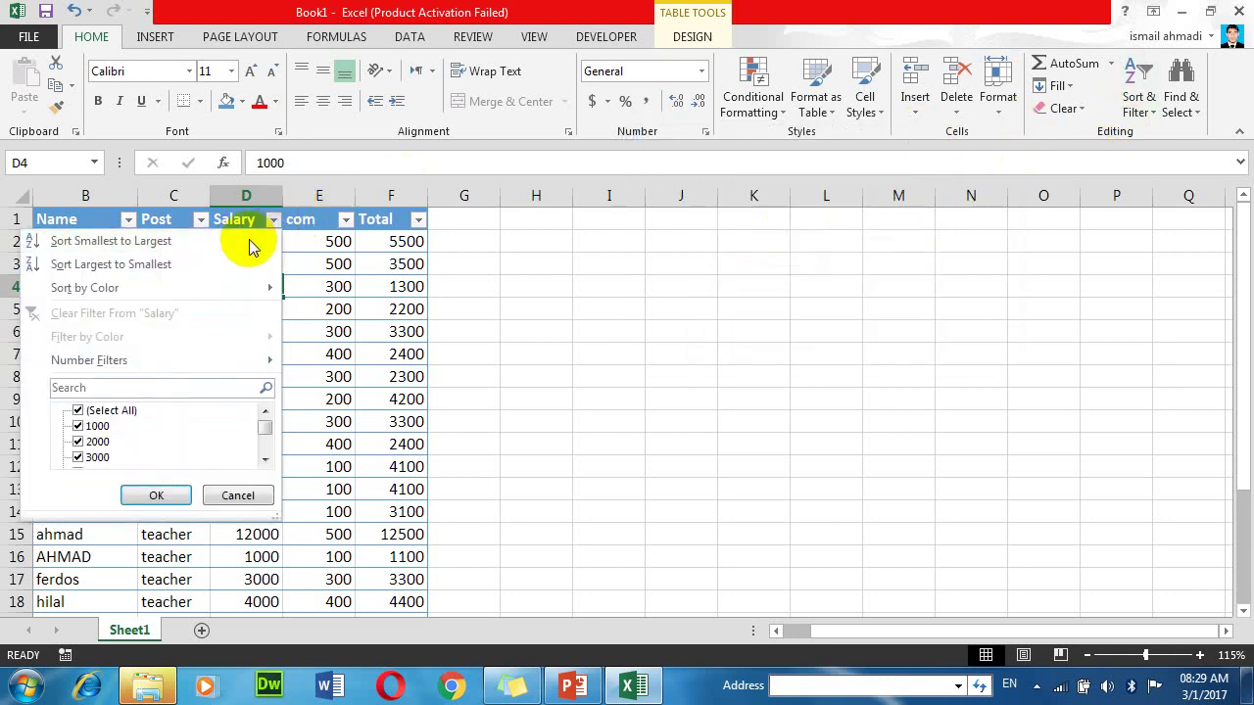
pyautogui.moveTo(261, 359)
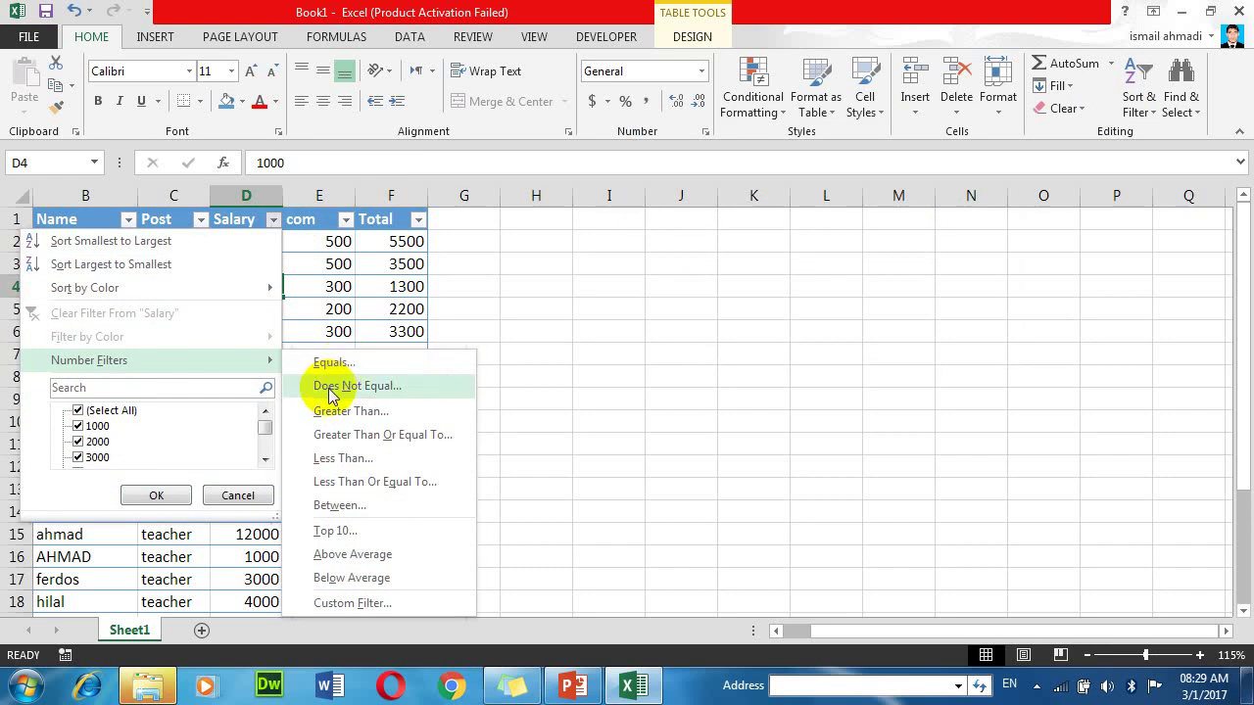
pyautogui.click(335, 362)
pyautogui.write('3000')
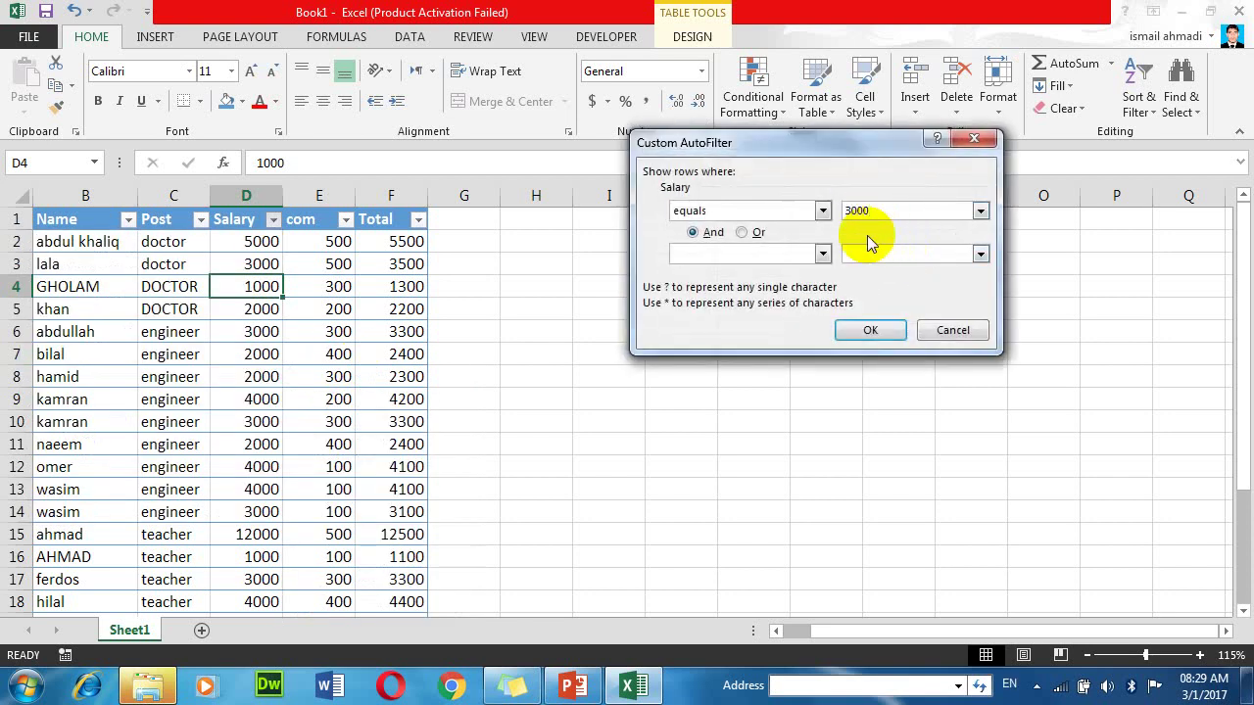
# Step: Choose Or and try the 'does not equal', 'is greater than' and 'greater than or equal' conditions
pyautogui.click(750, 233)
pyautogui.click(821, 210)
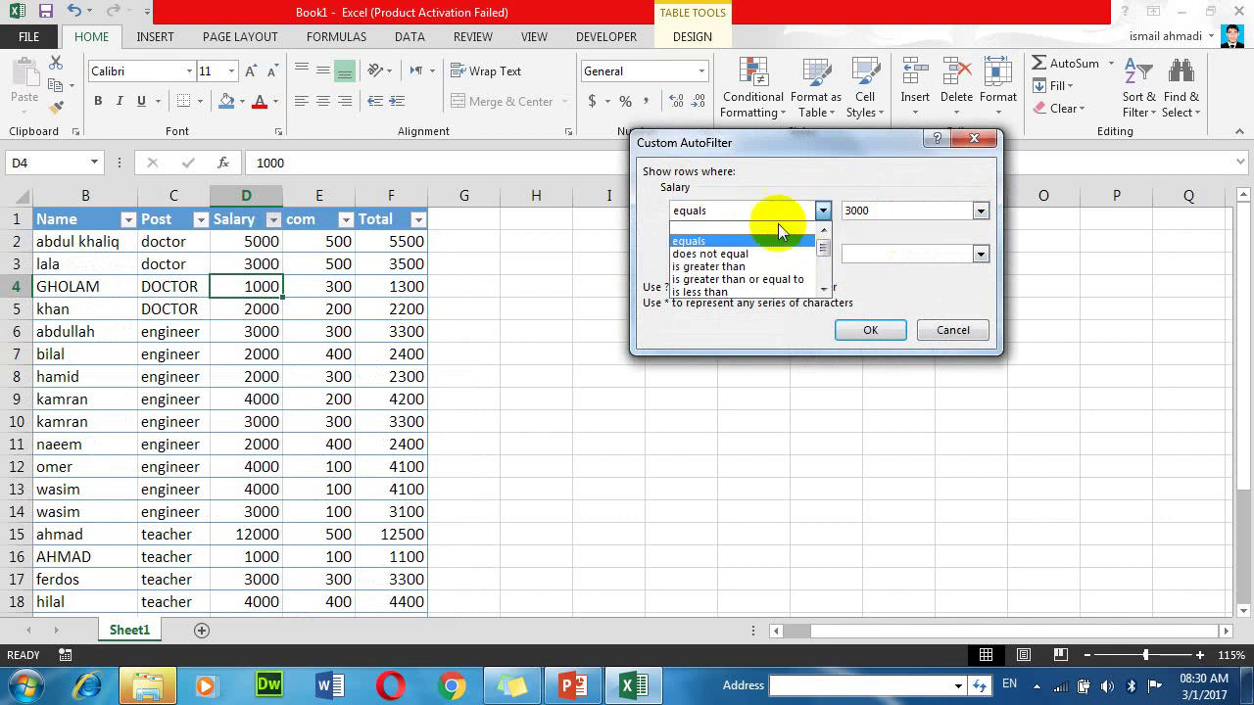
pyautogui.click(725, 254)
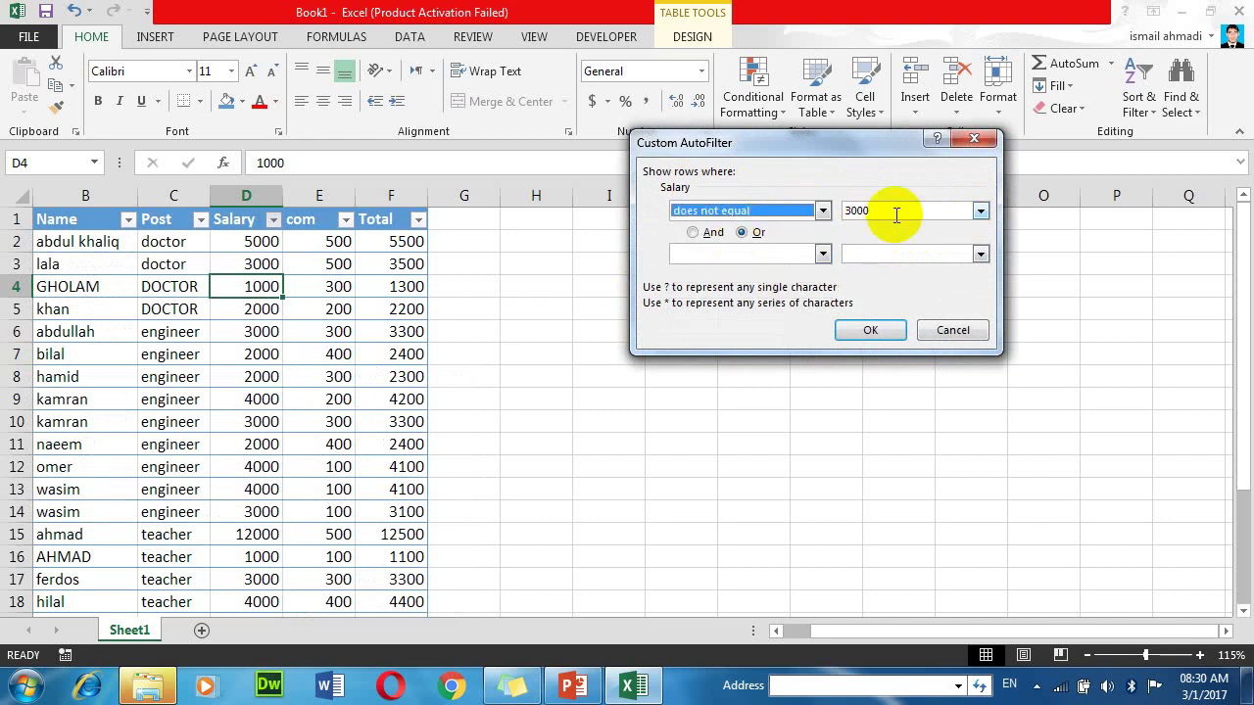
pyautogui.click(823, 211)
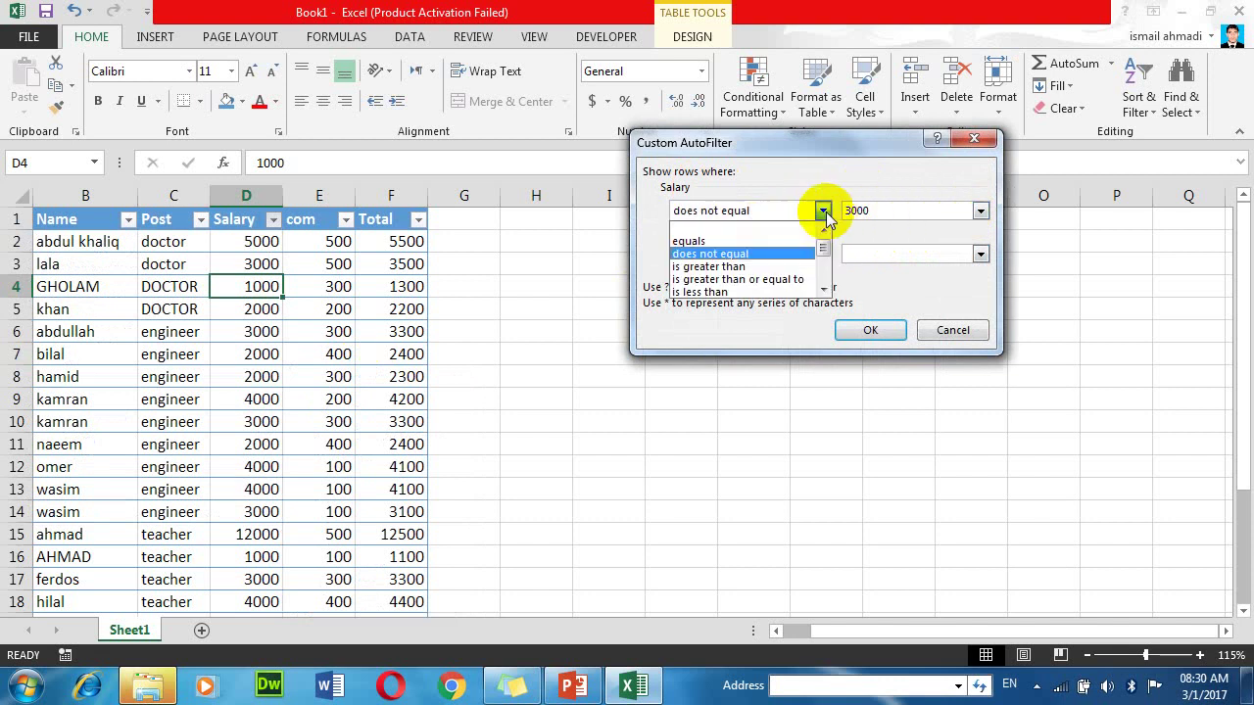
pyautogui.click(730, 266)
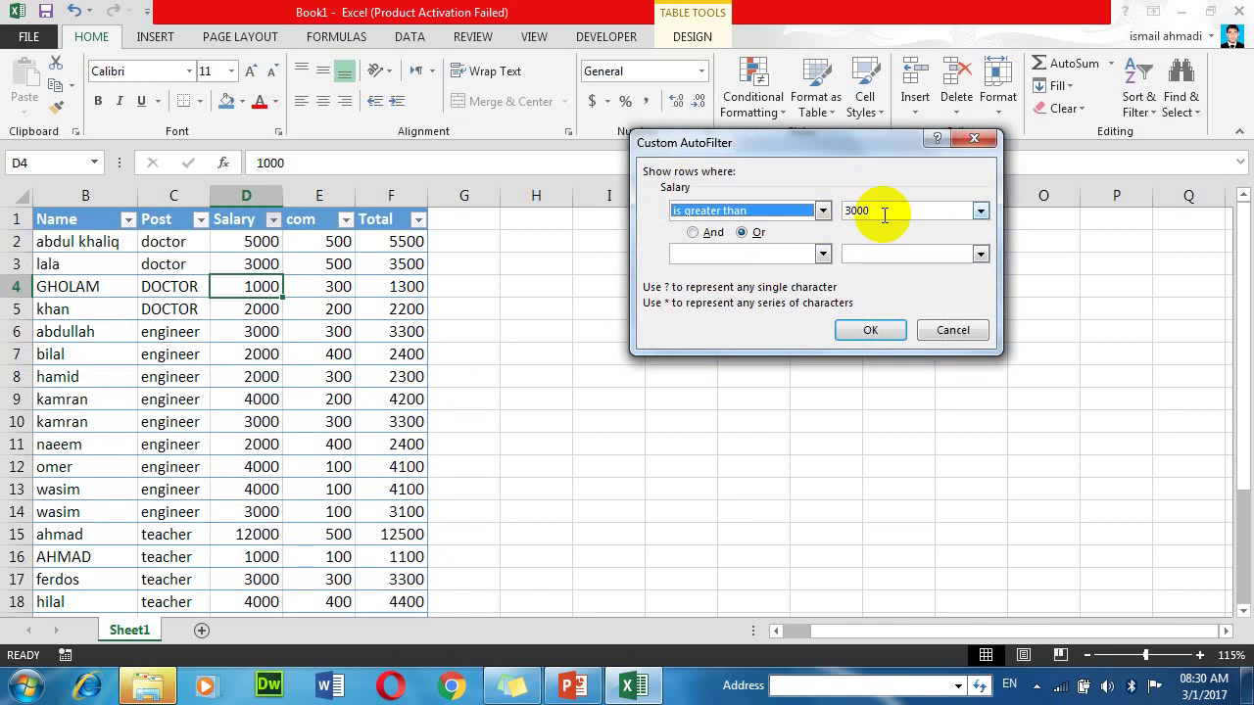
pyautogui.click(823, 210)
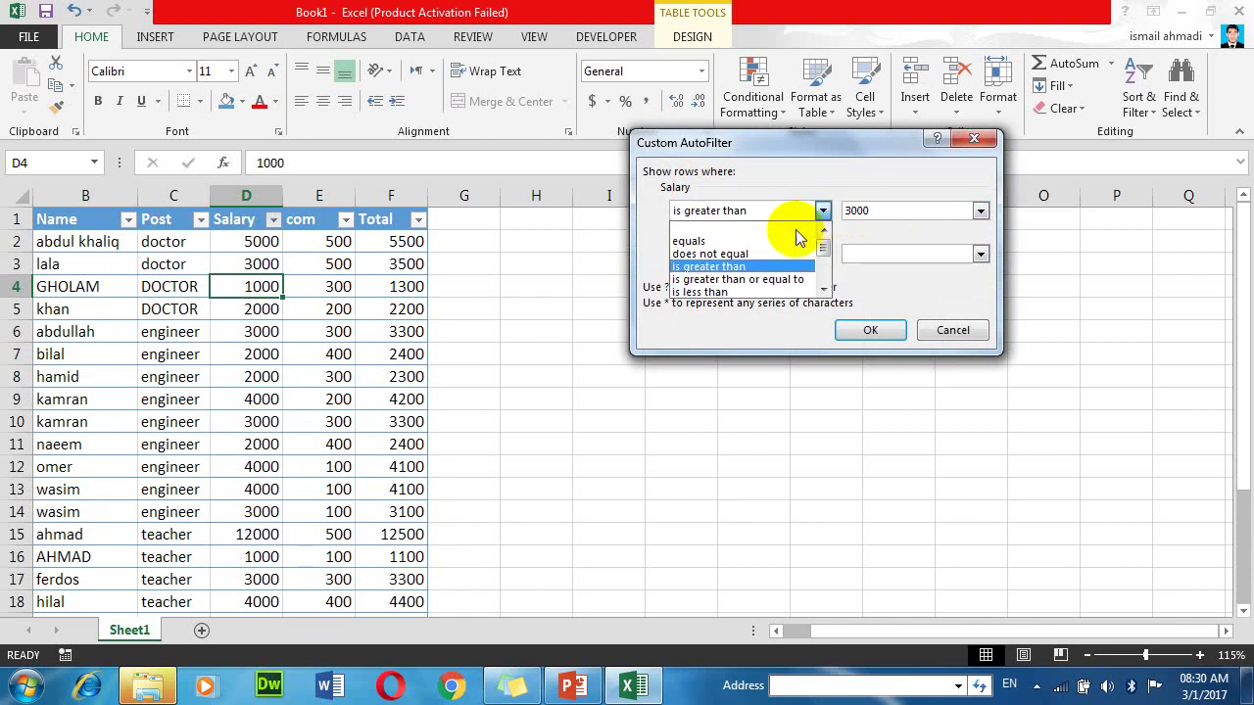
pyautogui.click(742, 280)
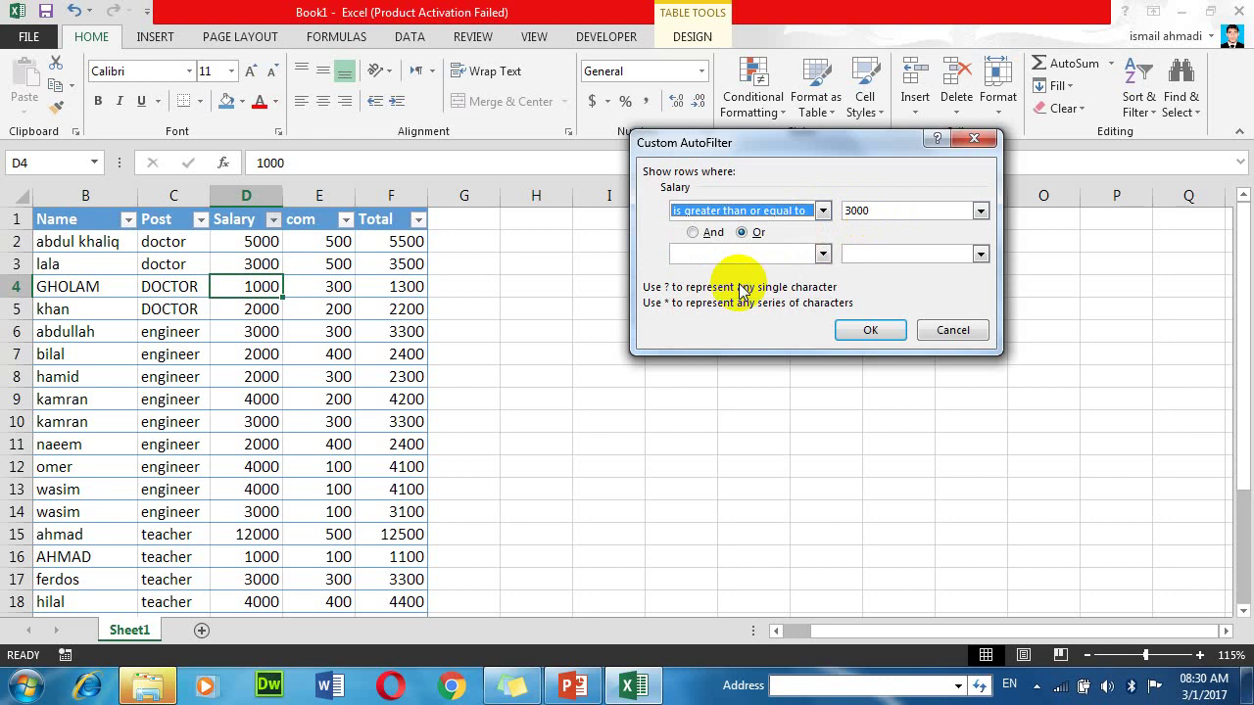
# Step: Try 'is less than', 'less than or equal' and 'begins with', then cancel the Salary custom filter
pyautogui.click(823, 211)
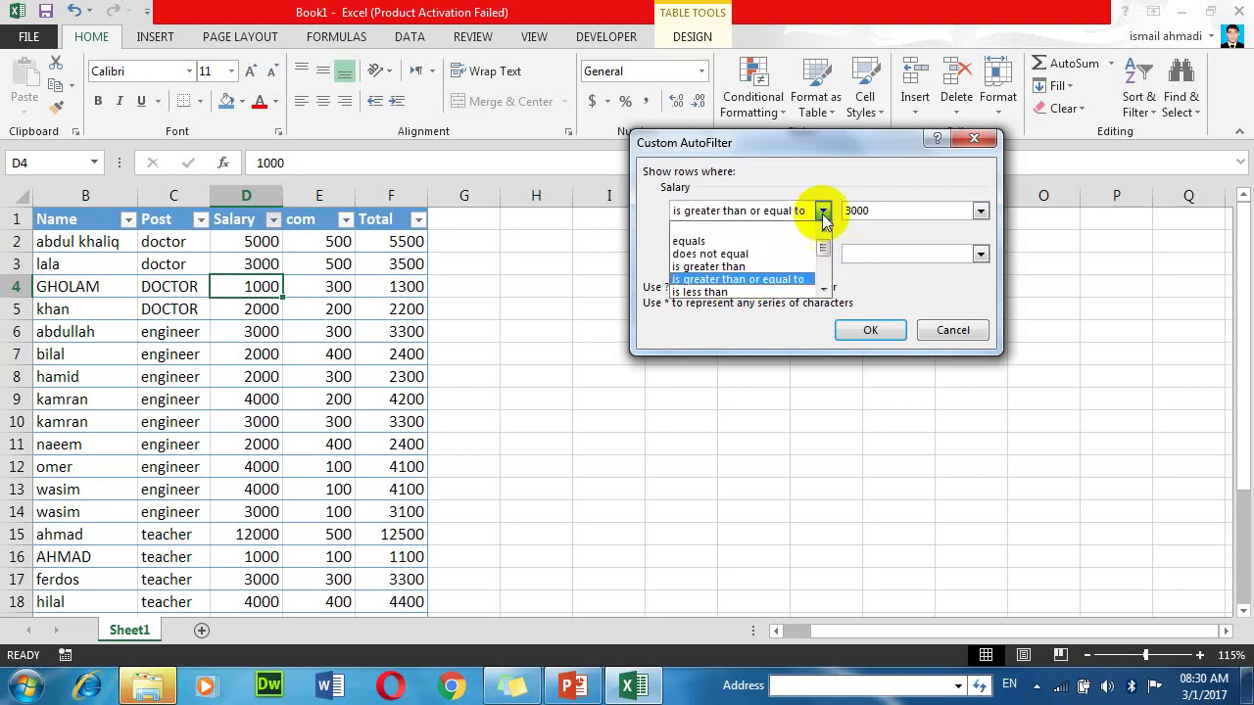
pyautogui.click(744, 291)
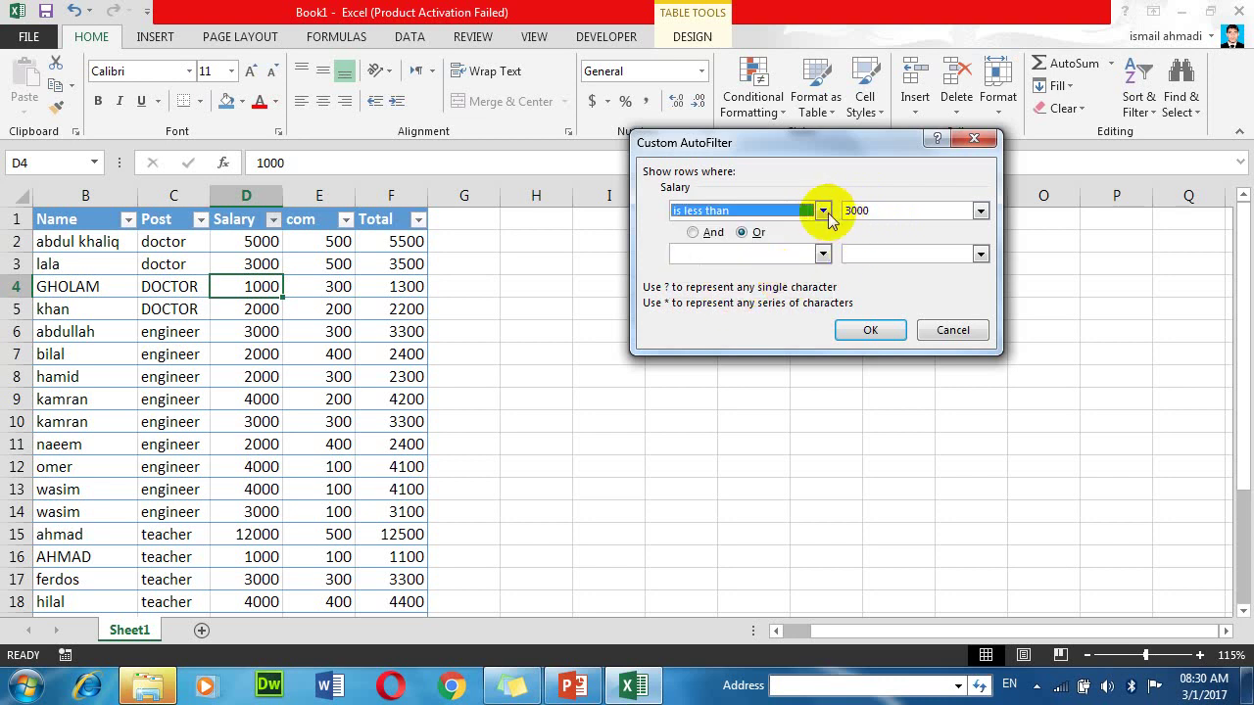
pyautogui.click(823, 211)
pyautogui.click(750, 300)
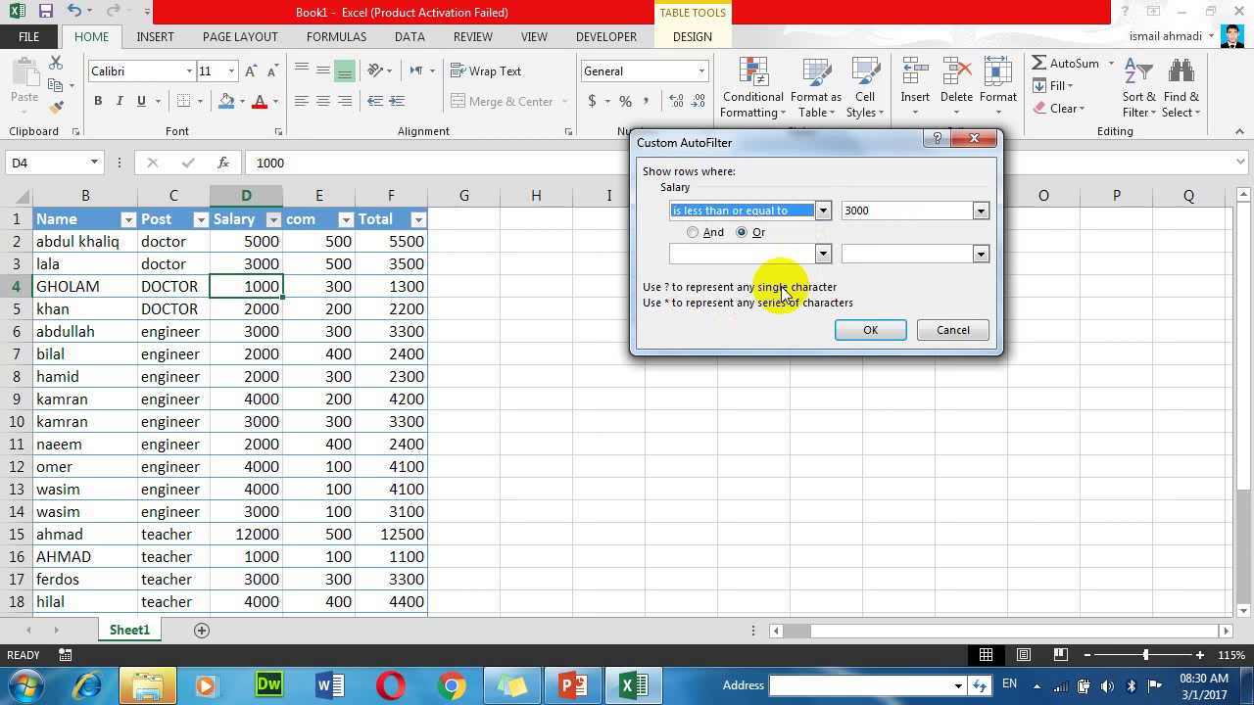
pyautogui.click(823, 211)
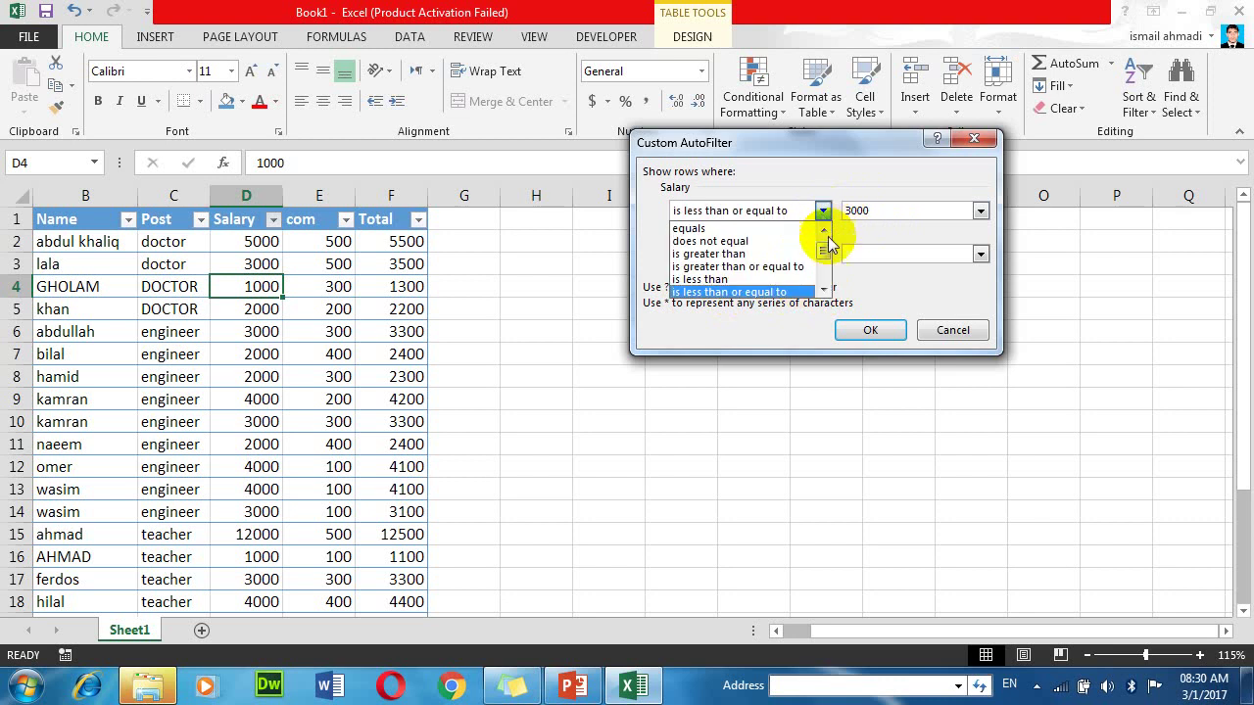
pyautogui.scroll(-2, 825, 264)
pyautogui.click(823, 286)
pyautogui.click(823, 286)
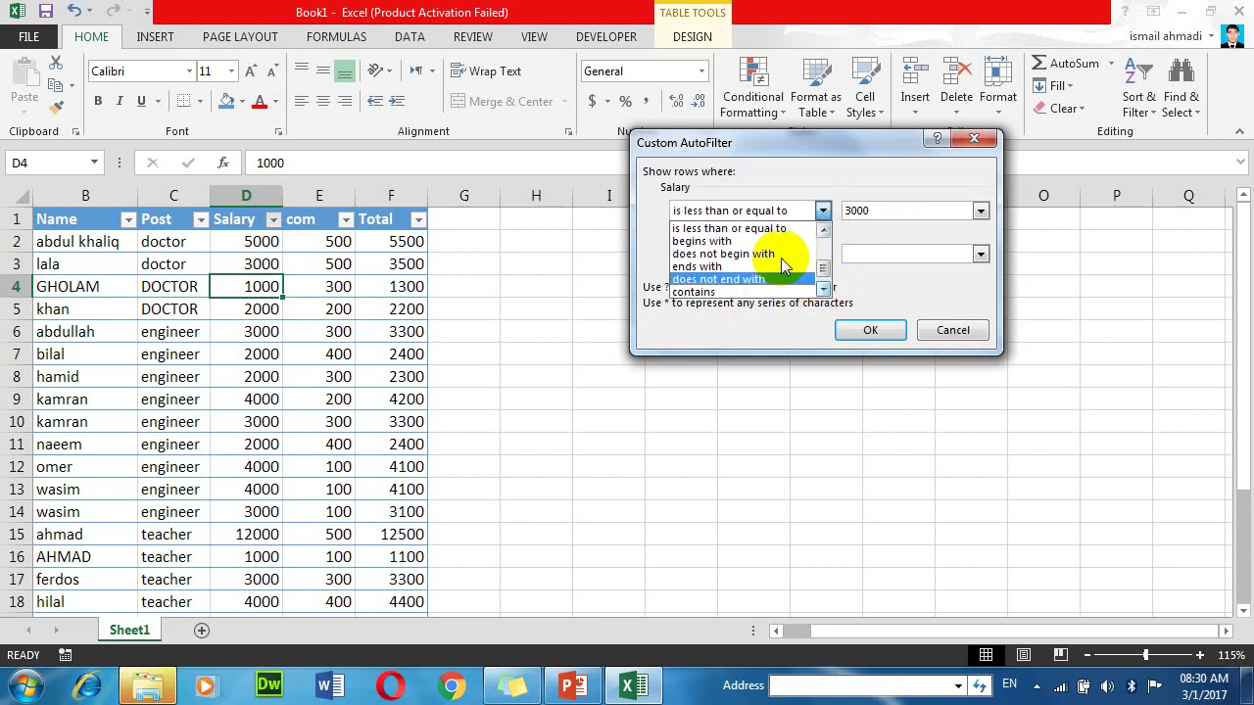
pyautogui.click(728, 241)
pyautogui.click(948, 329)
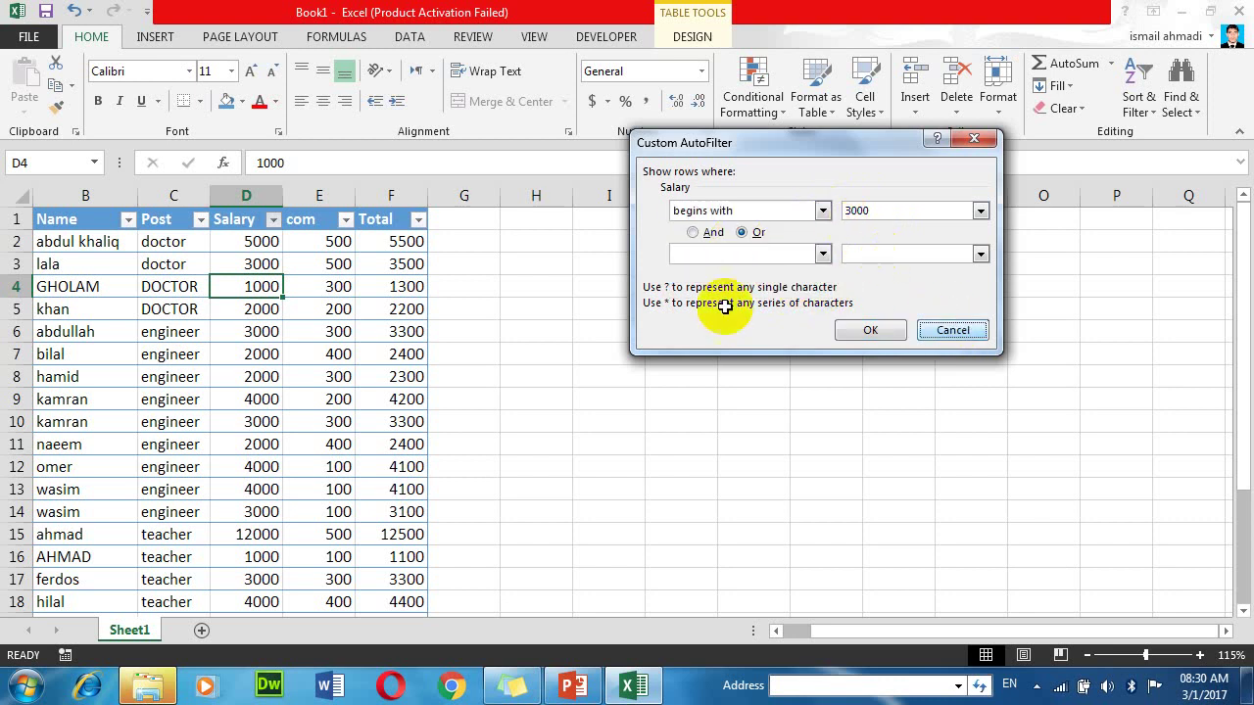
pyautogui.click(176, 217)
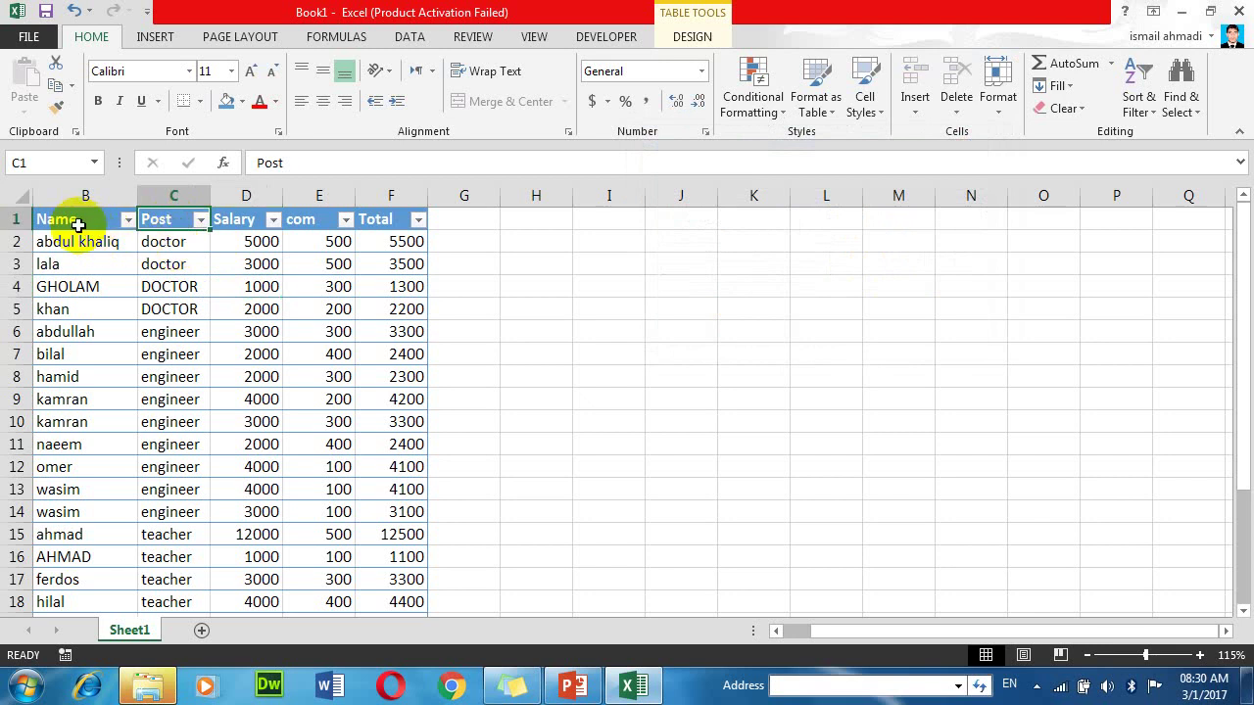
# Step: Filter the Name column to names beginning with 'a'
pyautogui.click(77, 225)
pyautogui.click(78, 245)
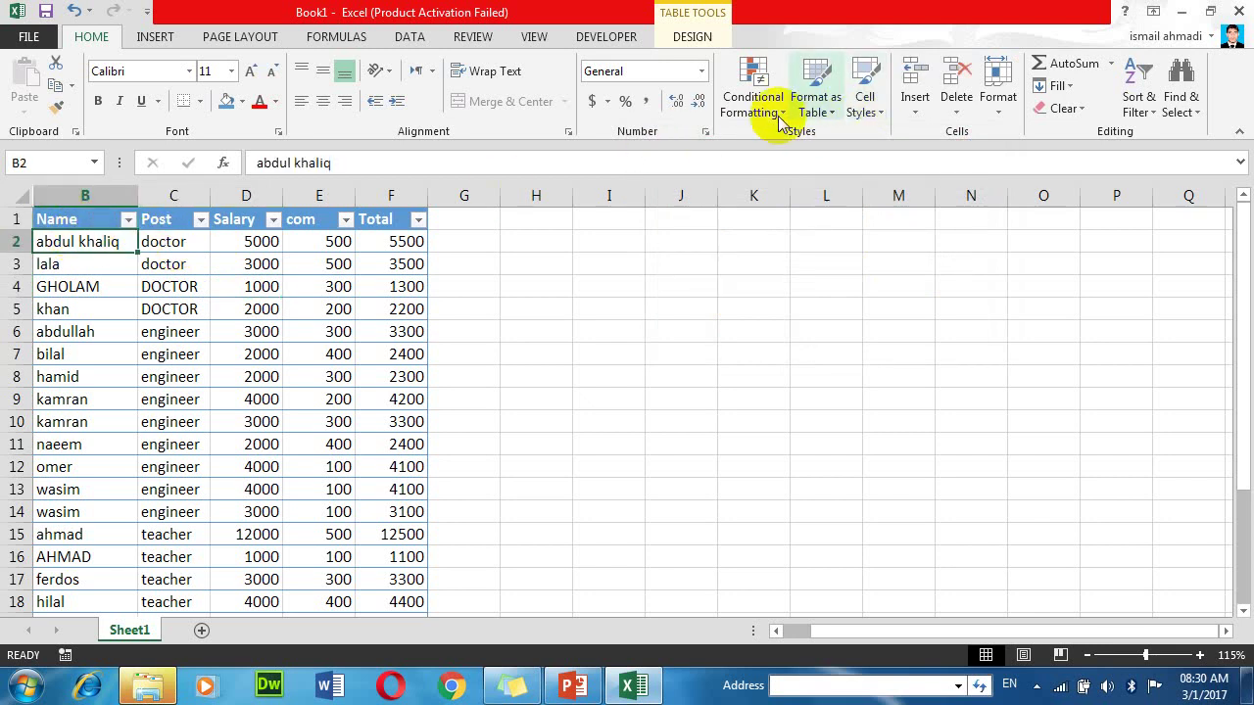
pyautogui.click(127, 220)
pyautogui.moveTo(138, 355)
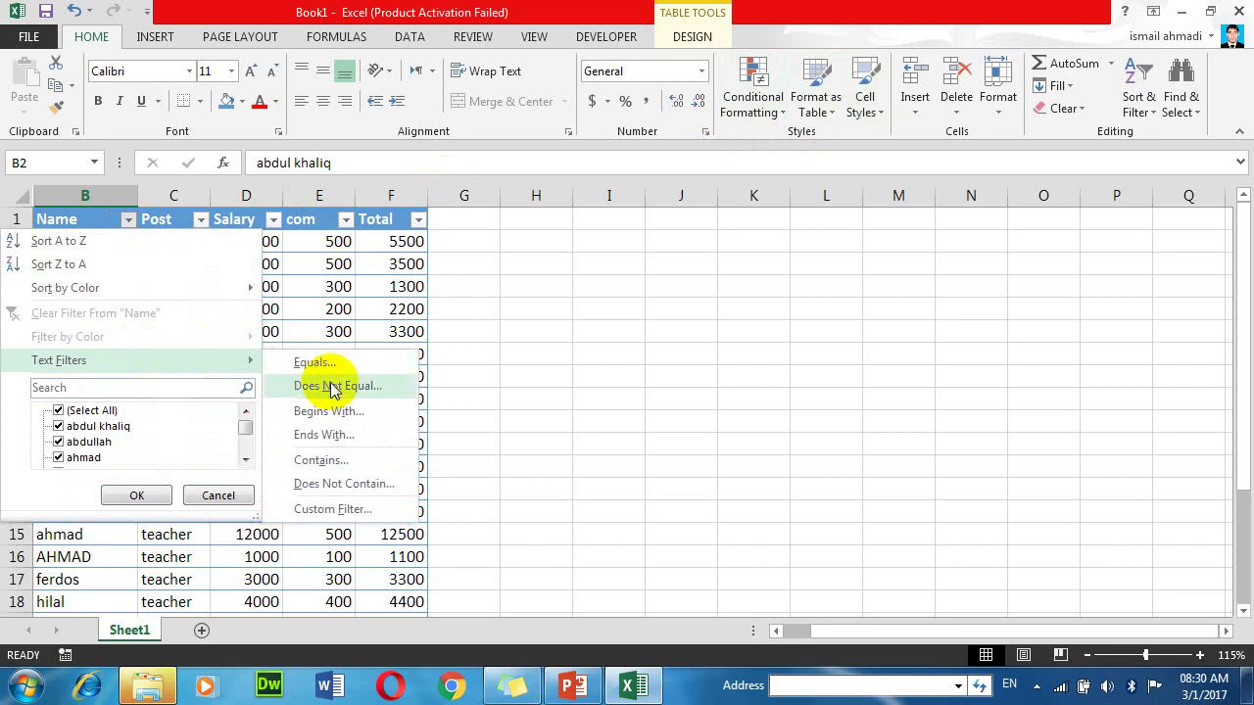
pyautogui.click(333, 411)
pyautogui.write('a')
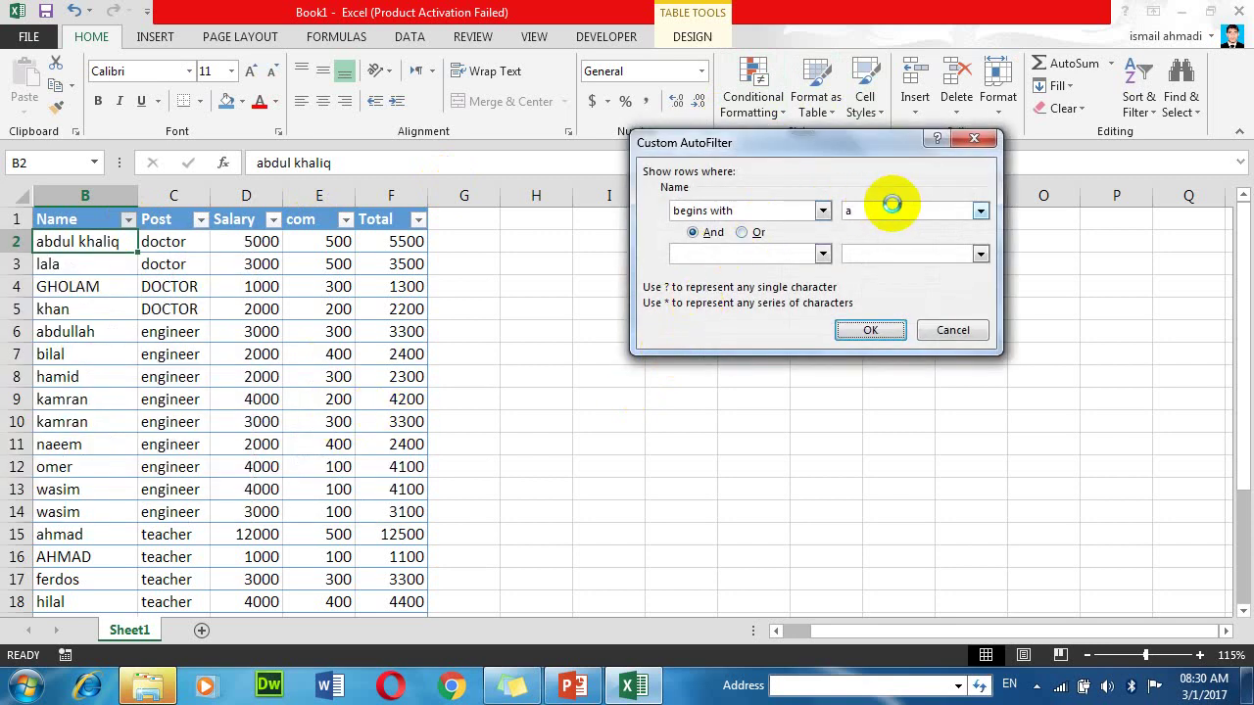
pyautogui.press('Return')
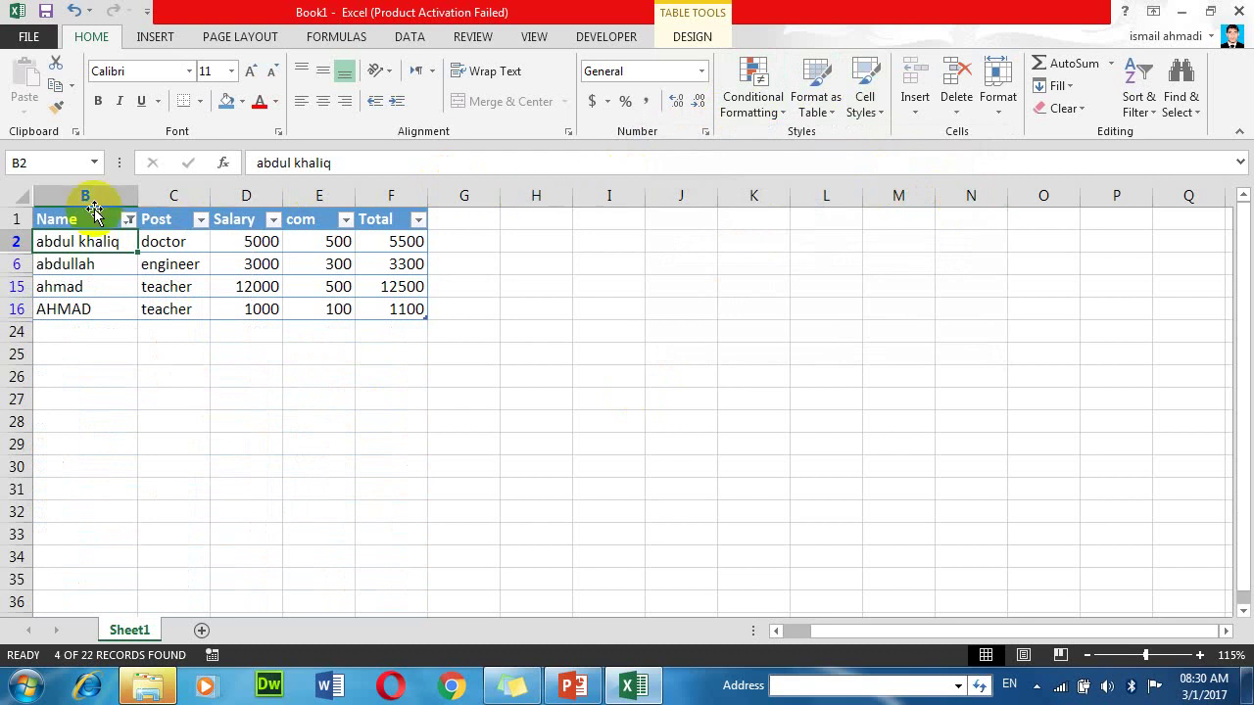
# Step: Clear the Name filter and filter instead for names containing 'd'
pyautogui.click(125, 219)
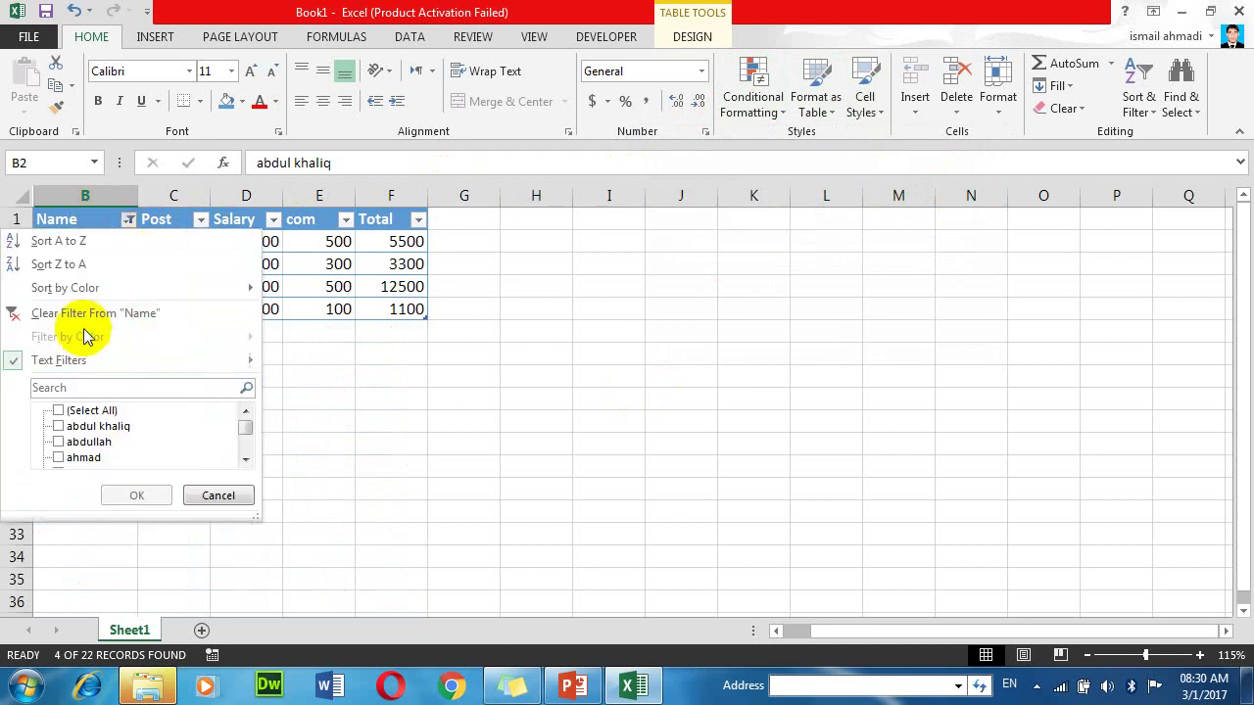
pyautogui.click(88, 312)
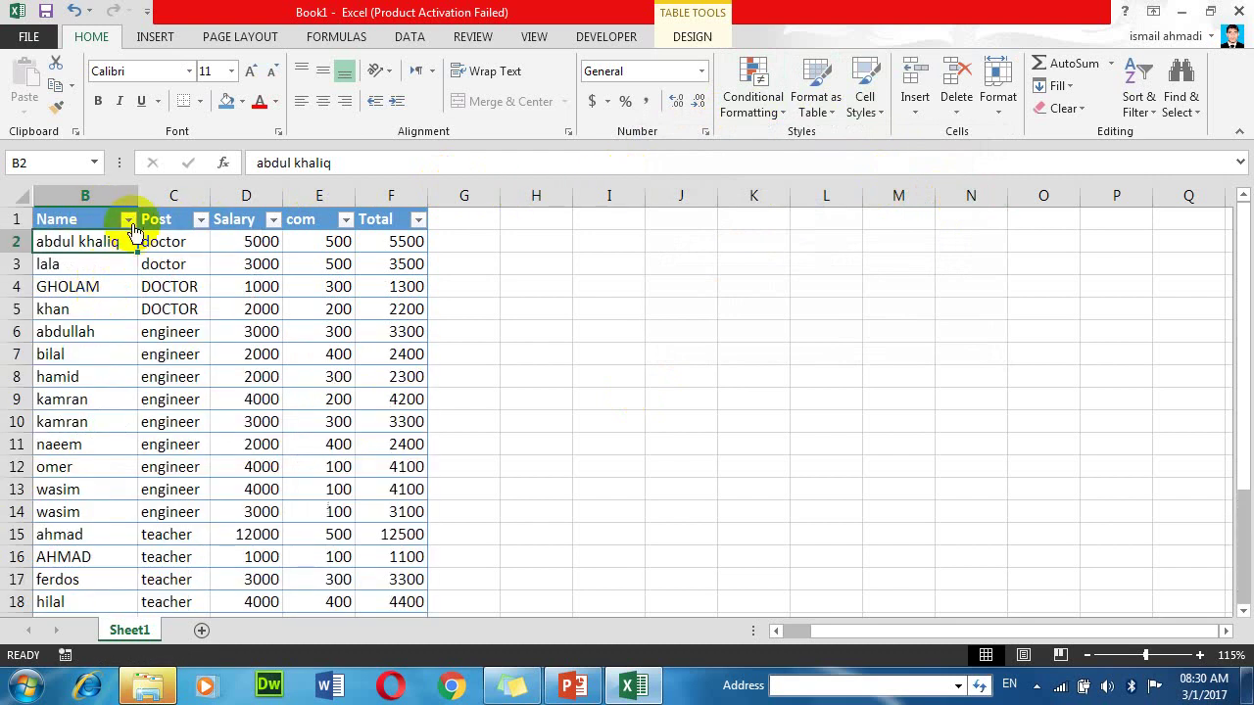
pyautogui.click(128, 219)
pyautogui.moveTo(127, 360)
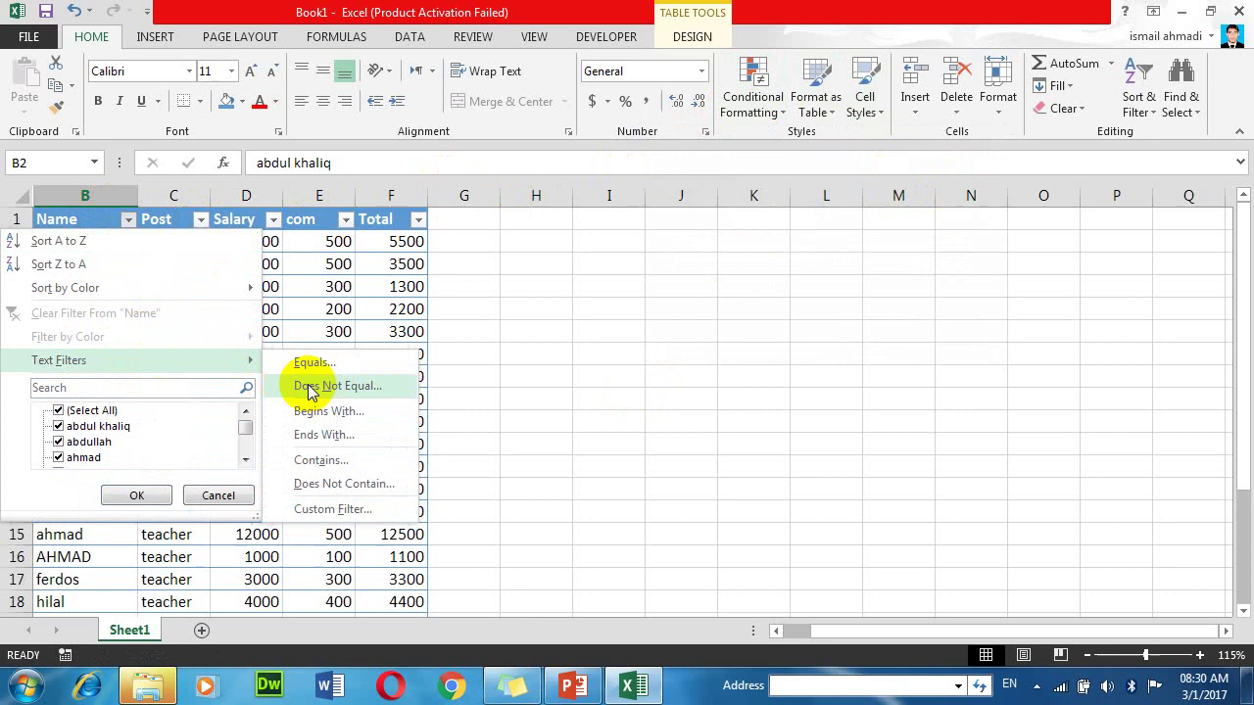
pyautogui.click(336, 460)
pyautogui.write('d')
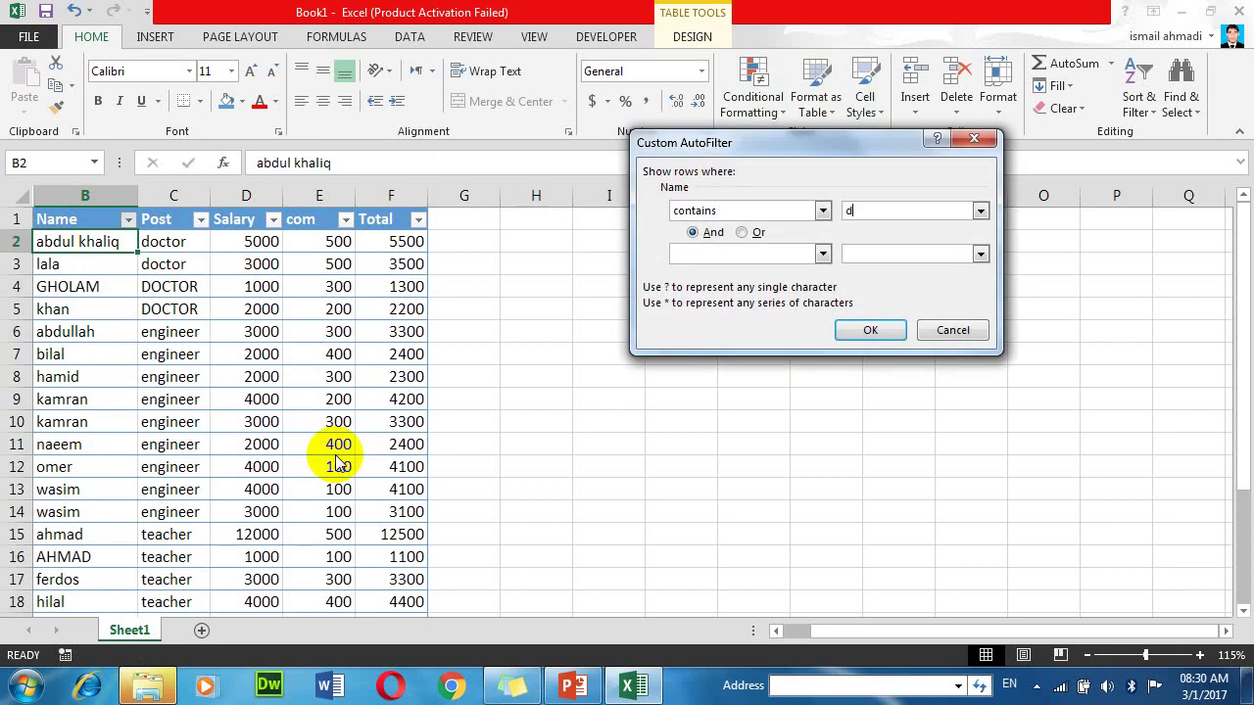
pyautogui.press('Return')
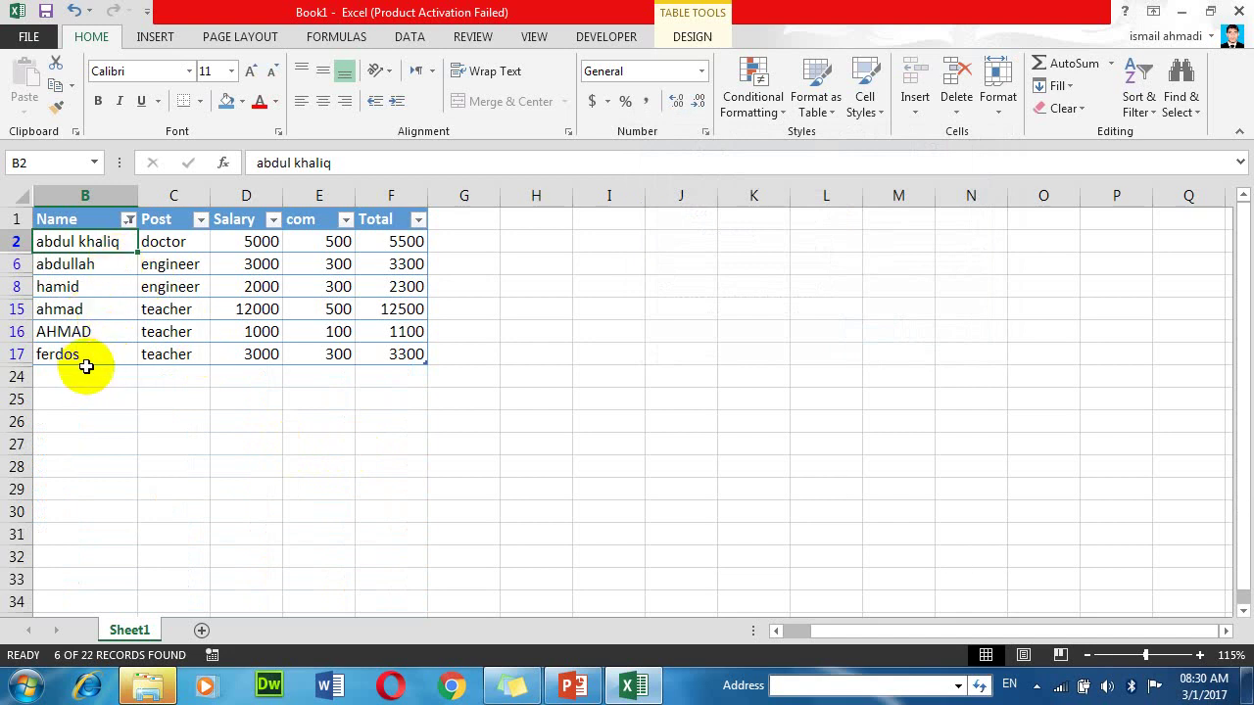
# Step: Clear the Name filter again, then cancel a 'does not contain' custom condition
pyautogui.click(128, 220)
pyautogui.click(74, 315)
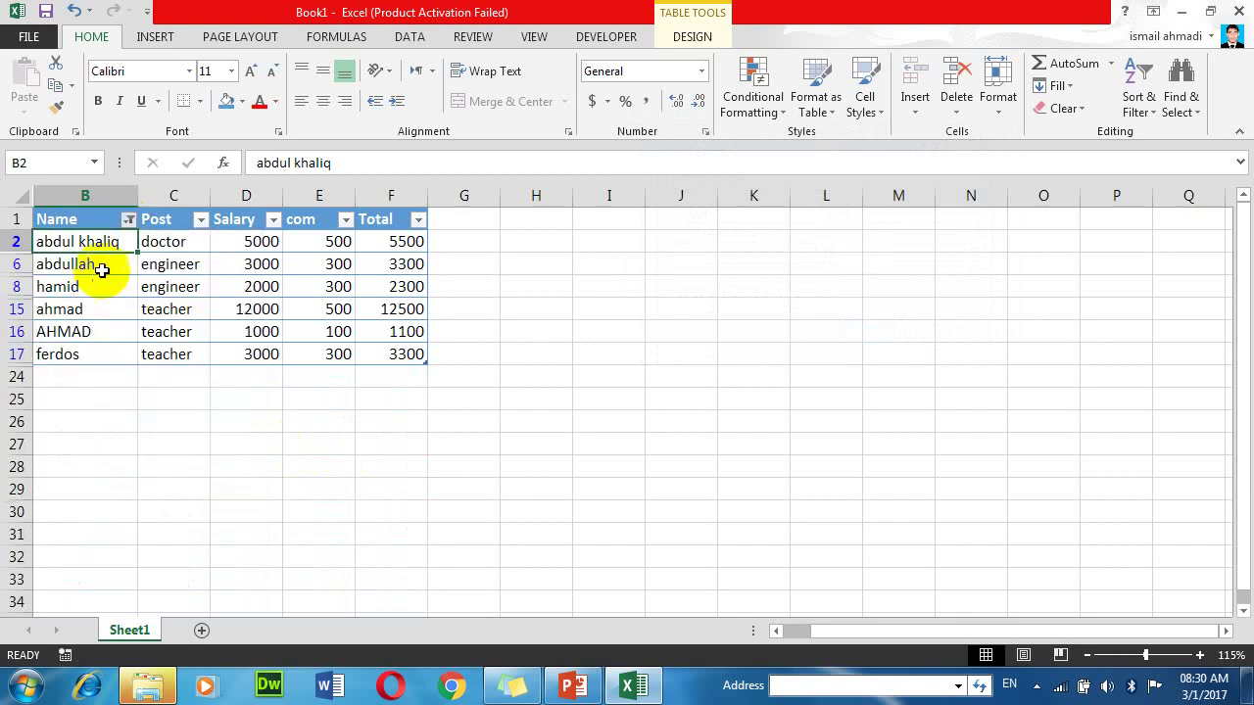
pyautogui.click(127, 219)
pyautogui.moveTo(226, 370)
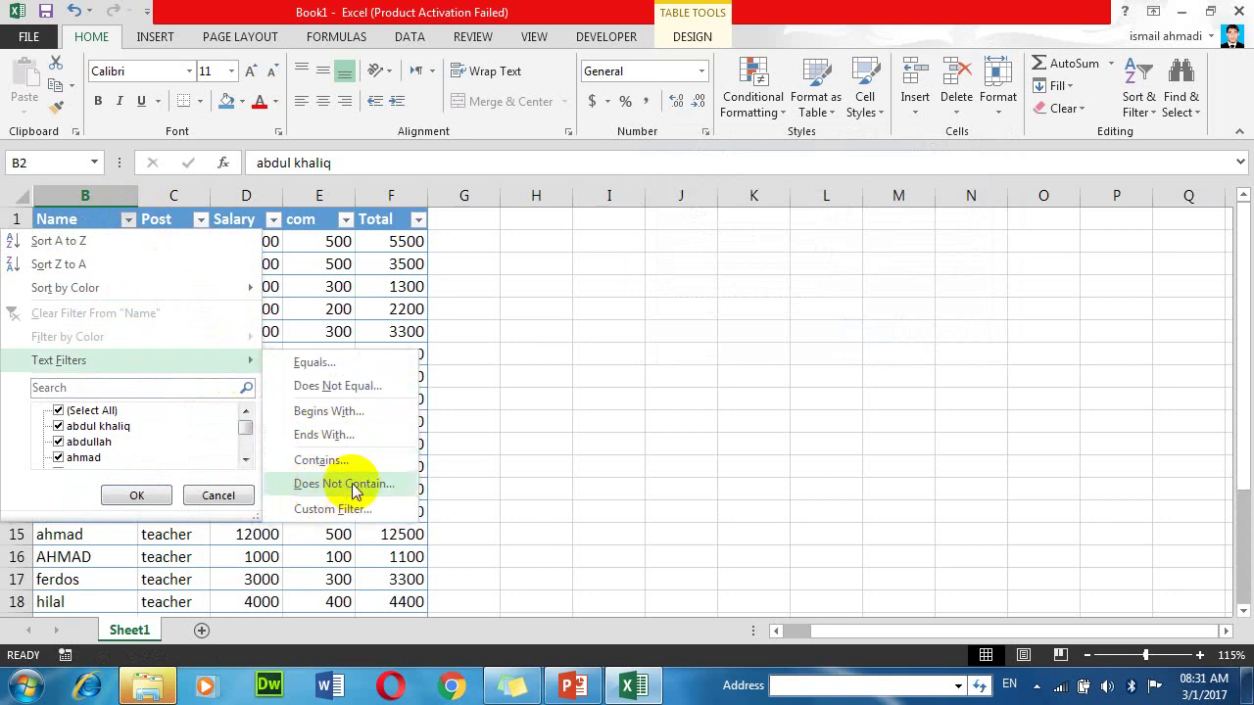
pyautogui.click(331, 511)
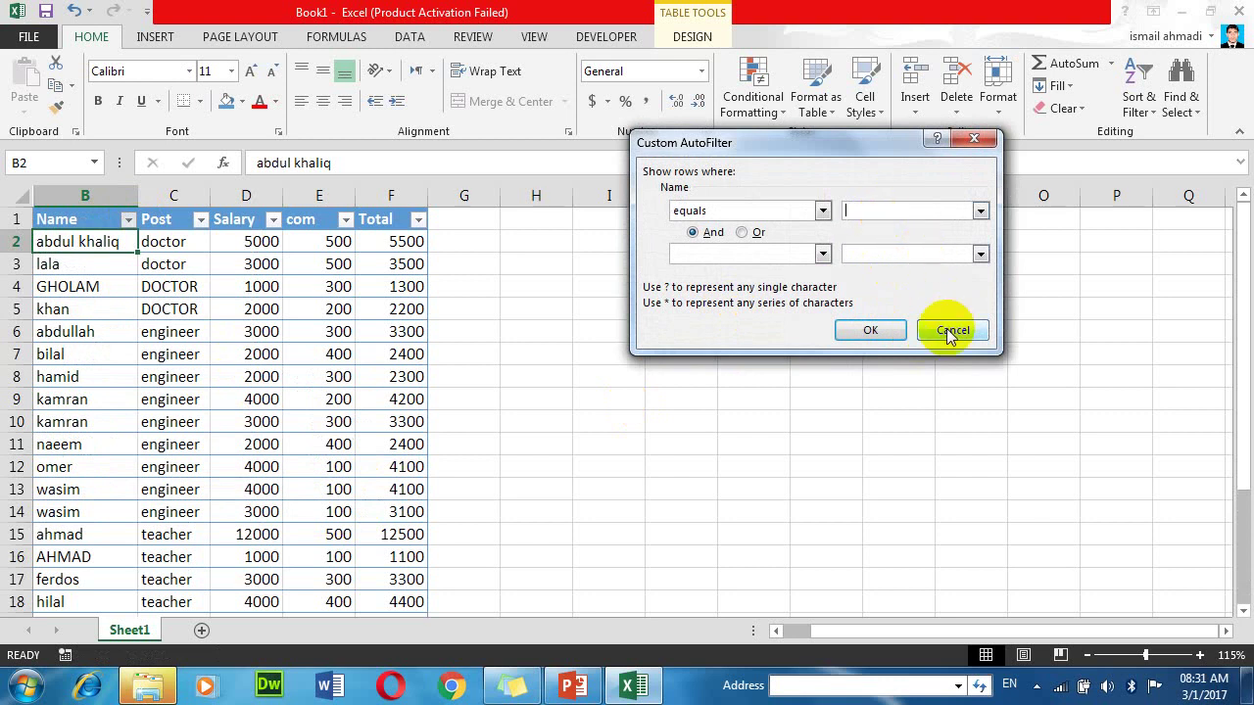
pyautogui.click(948, 331)
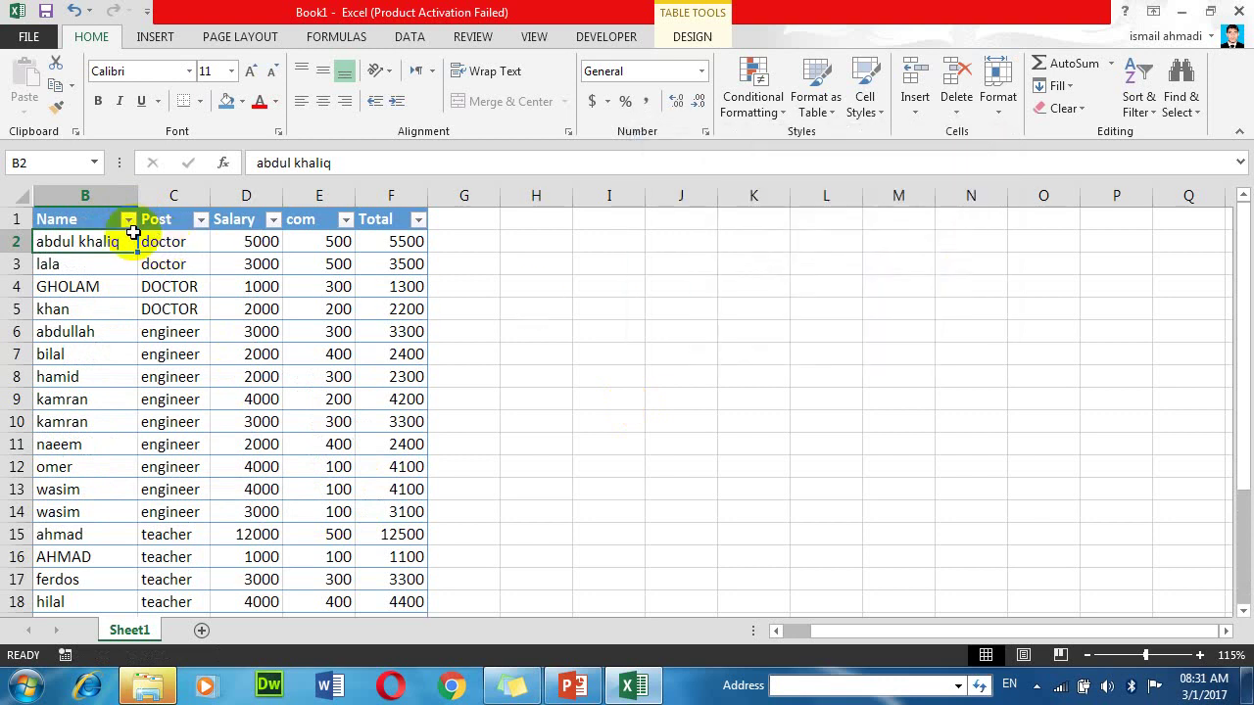
# Step: Filter the Post column to show only doctor rows
pyautogui.click(201, 229)
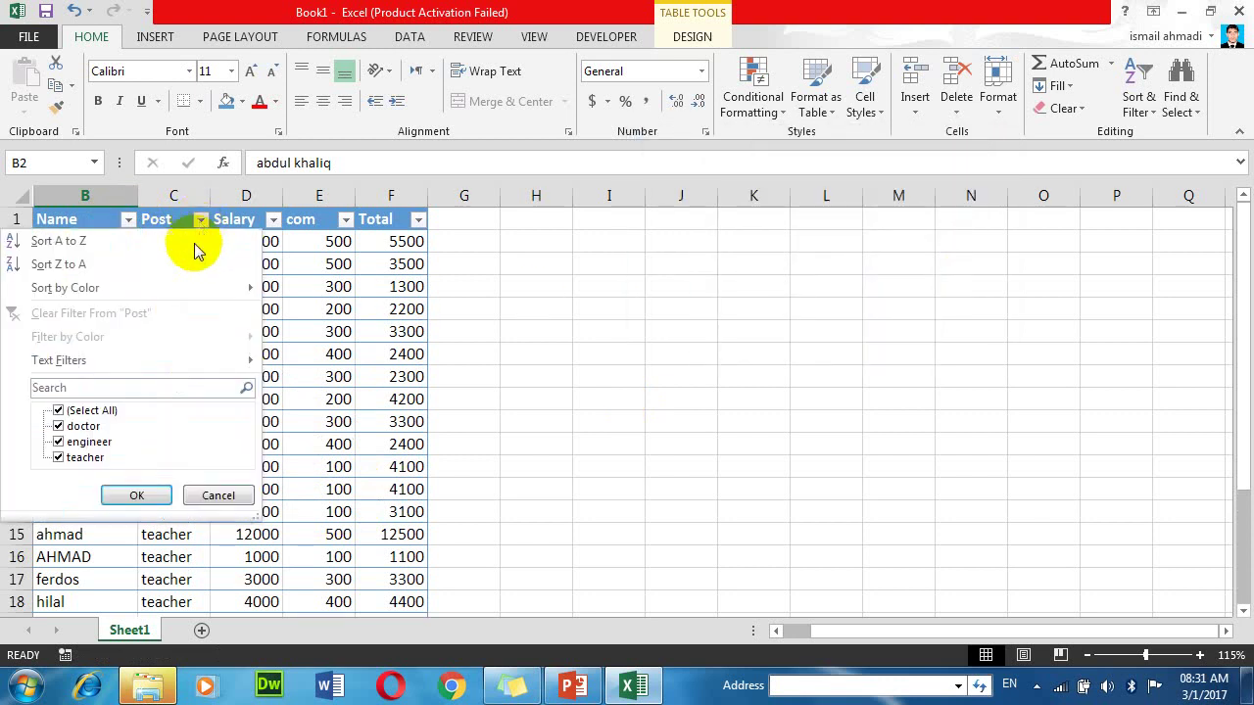
pyautogui.click(62, 409)
pyautogui.click(60, 425)
pyautogui.click(127, 495)
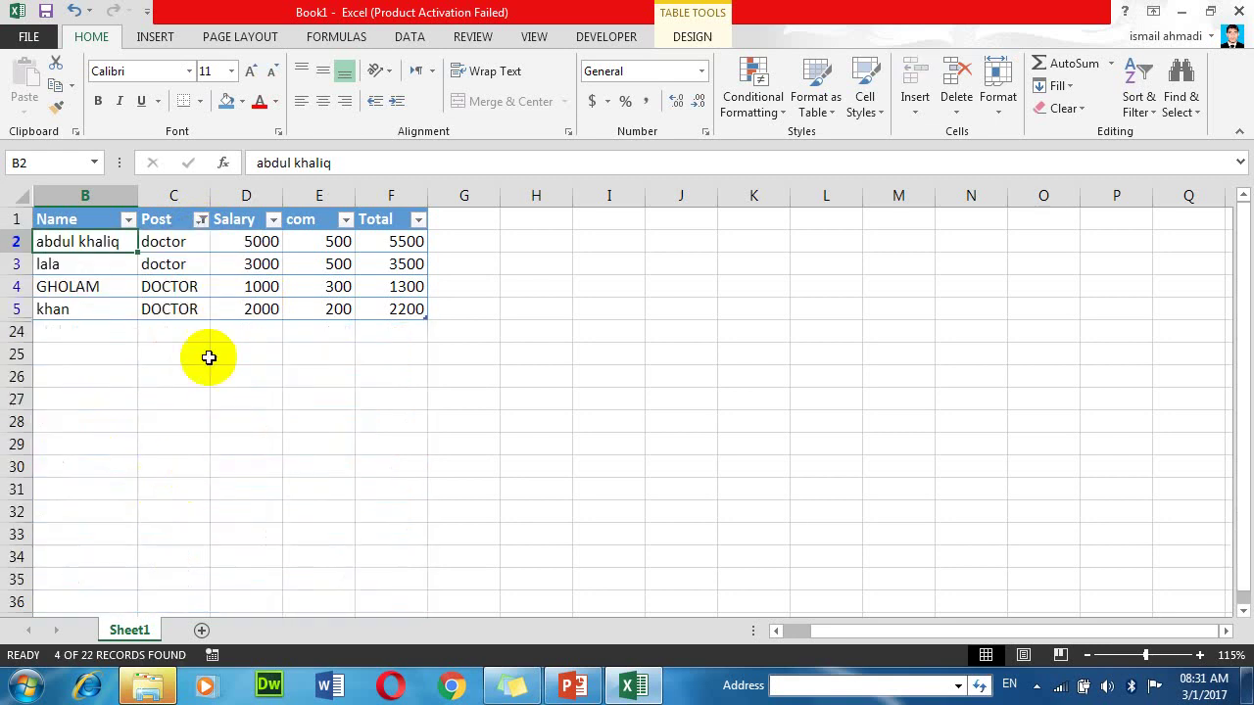
# Step: Change the posts in C4 and C5 to teacher and admin
pyautogui.click(171, 291)
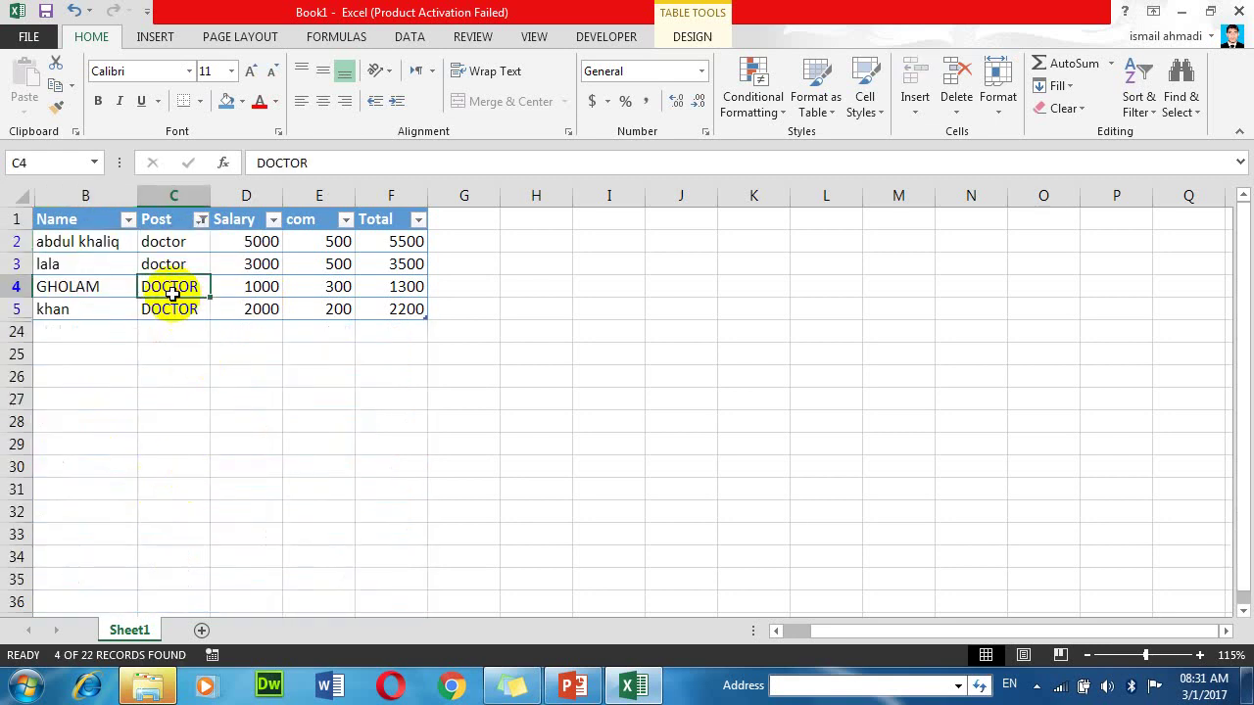
pyautogui.write('teacher')
pyautogui.press('Return')
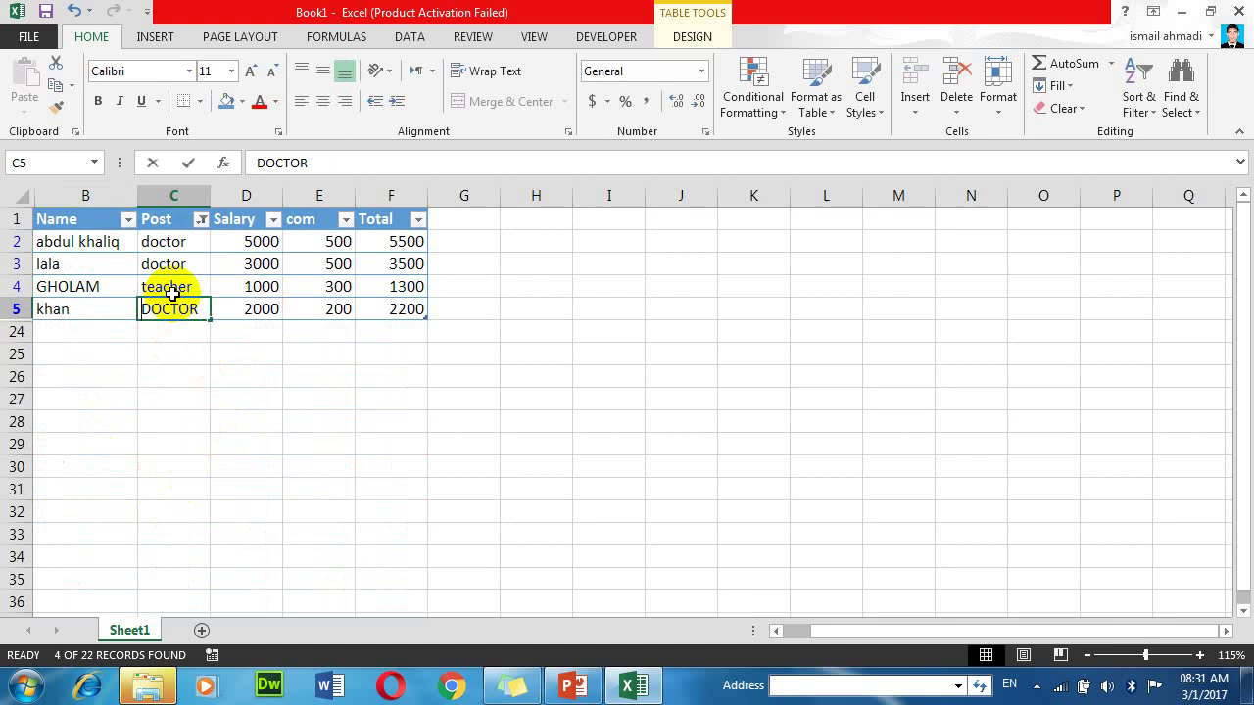
pyautogui.write('admin')
pyautogui.press('Return')
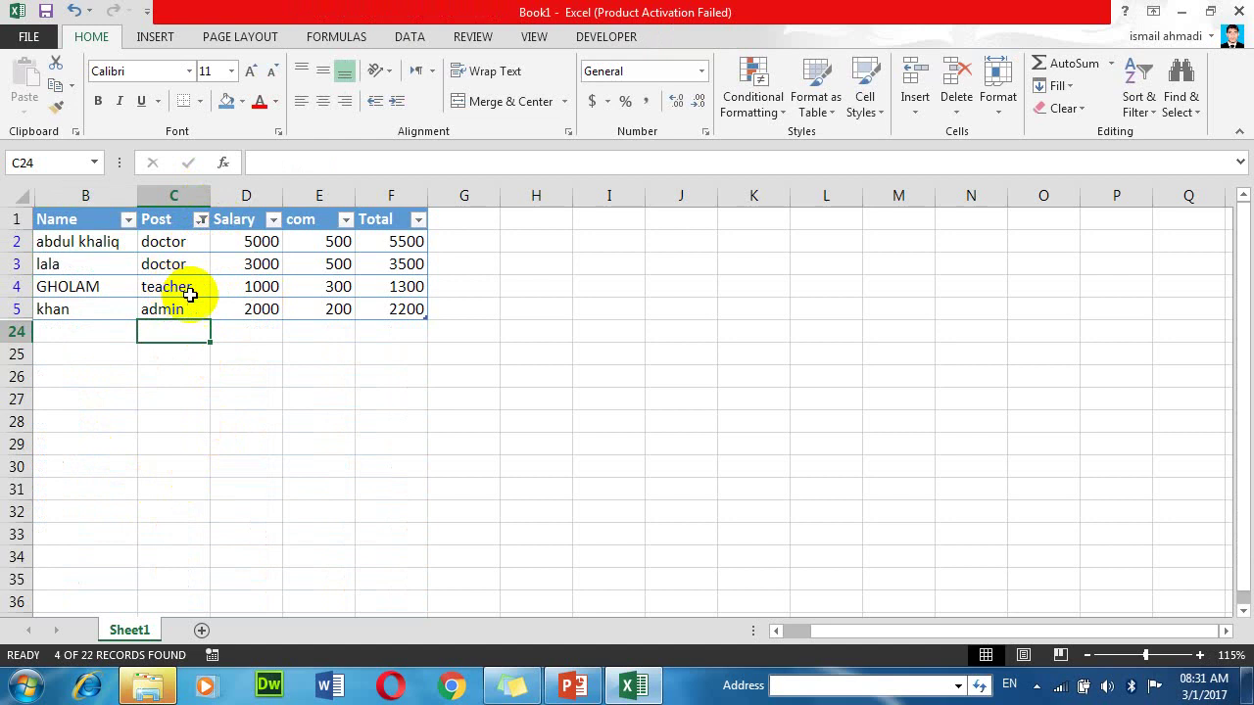
# Step: Reapply the doctor filter so it reflects the edited rows
pyautogui.click(1136, 106)
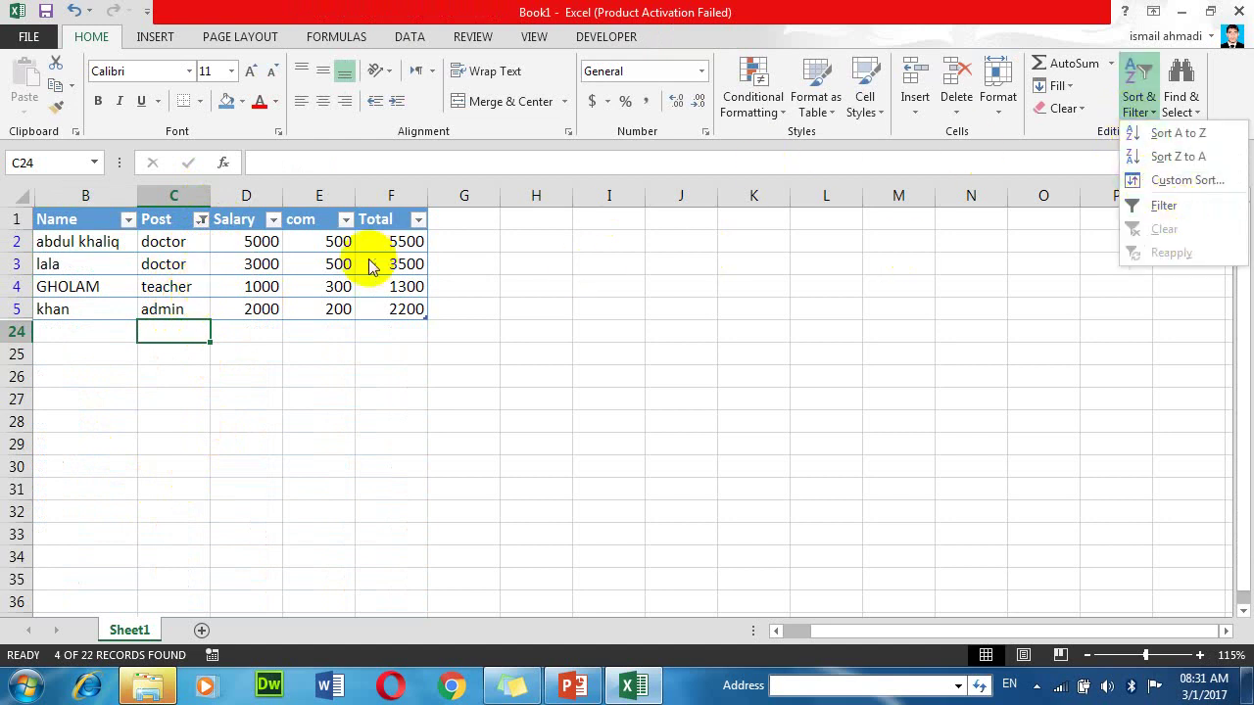
pyautogui.click(190, 239)
pyautogui.click(190, 239)
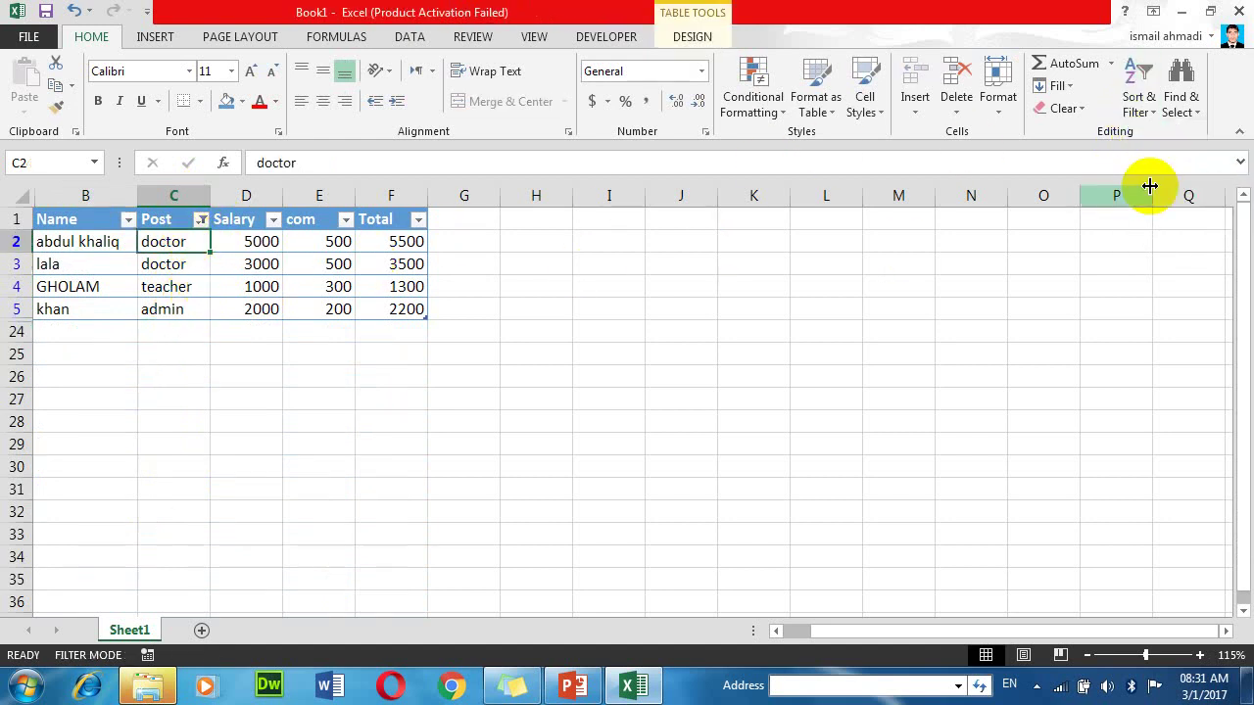
pyautogui.click(1138, 104)
pyautogui.click(1151, 257)
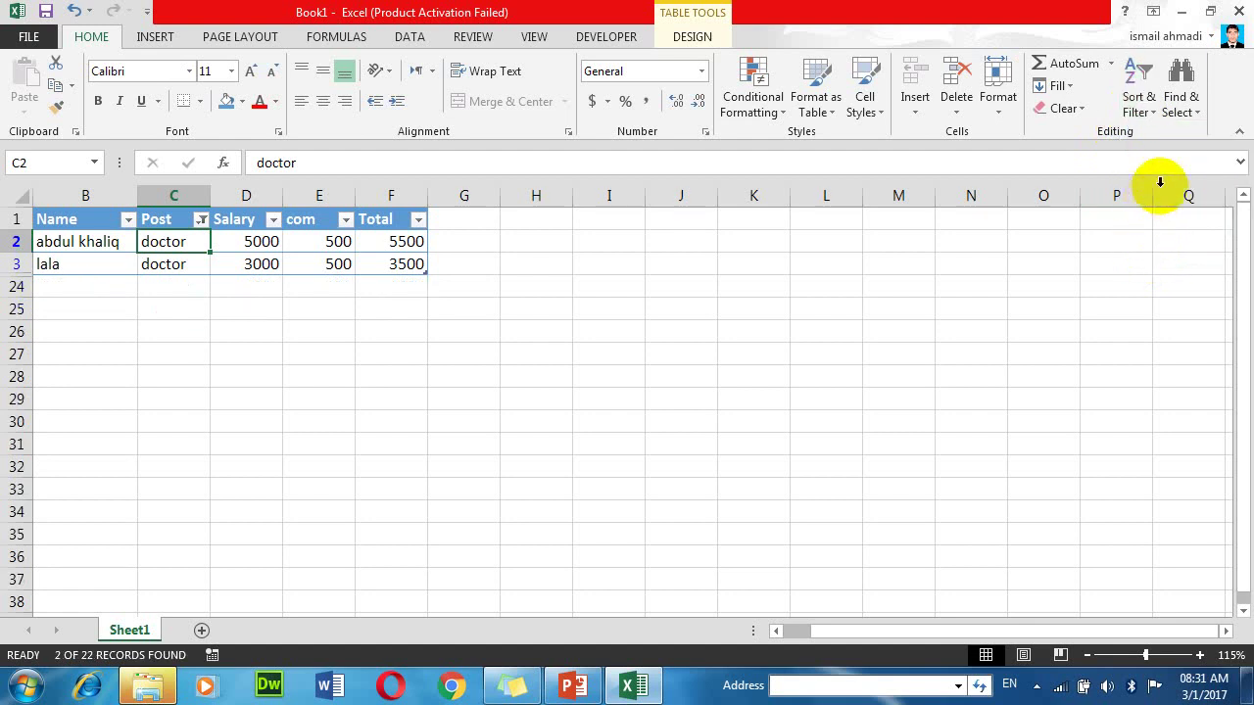
# Step: Clear all filters, turn filtering off, and close Excel without saving
pyautogui.click(1139, 108)
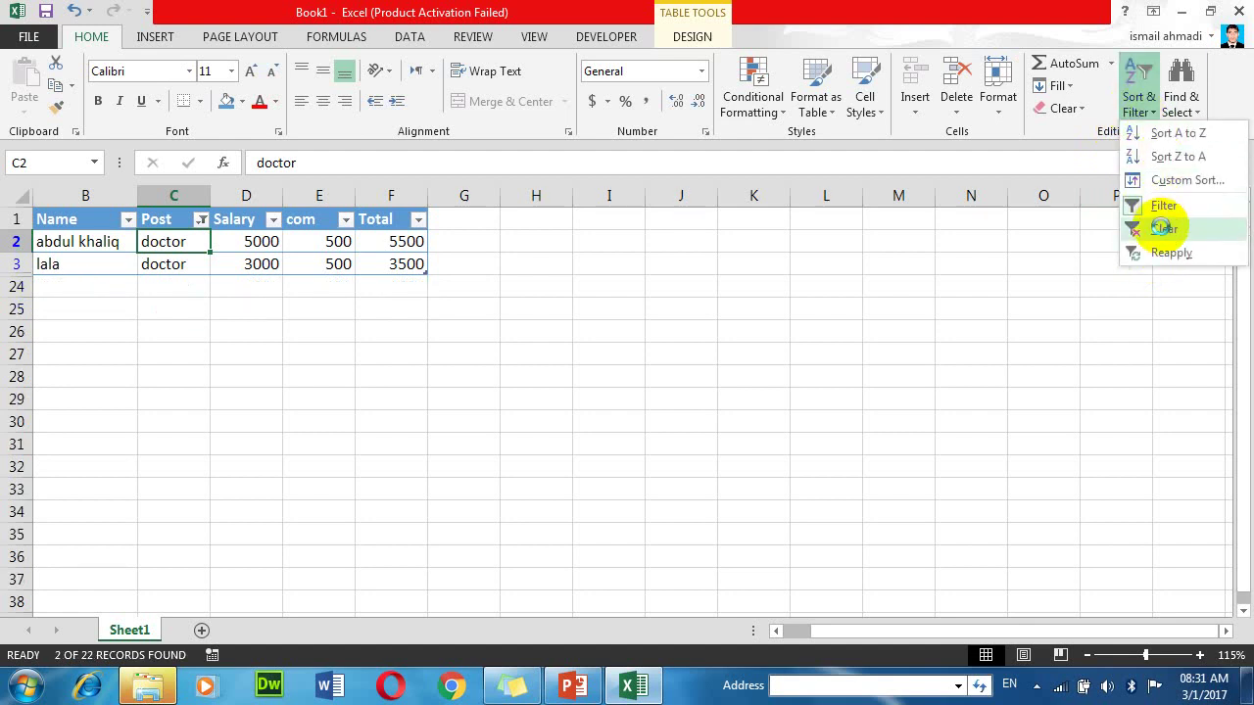
pyautogui.click(1163, 227)
pyautogui.click(1138, 106)
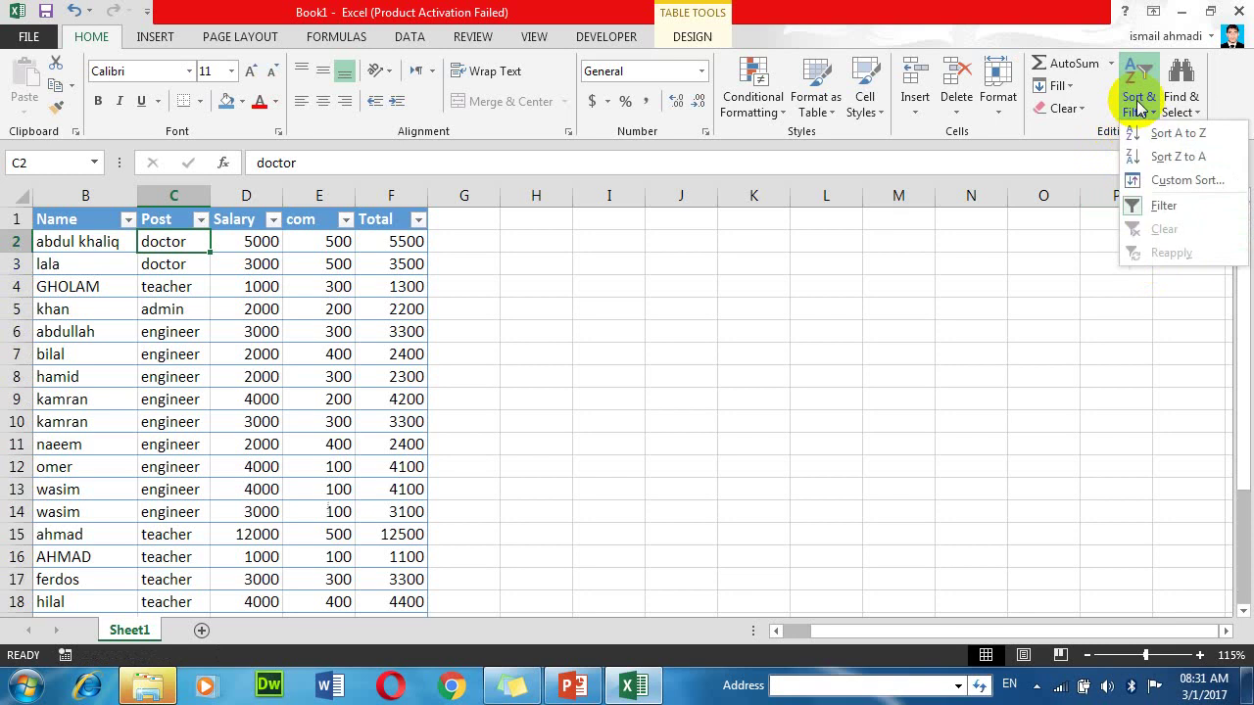
pyautogui.click(1129, 207)
pyautogui.click(251, 350)
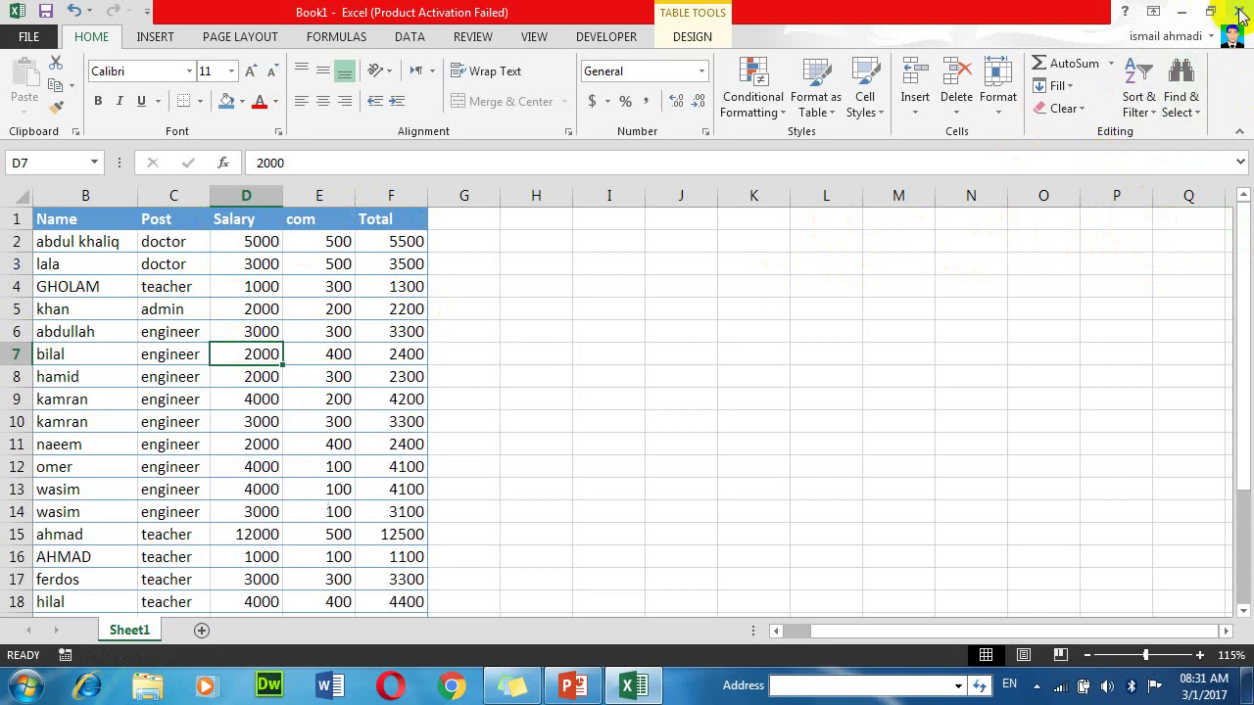
pyautogui.hotkey('alt', 'F4')
pyautogui.click(637, 363)
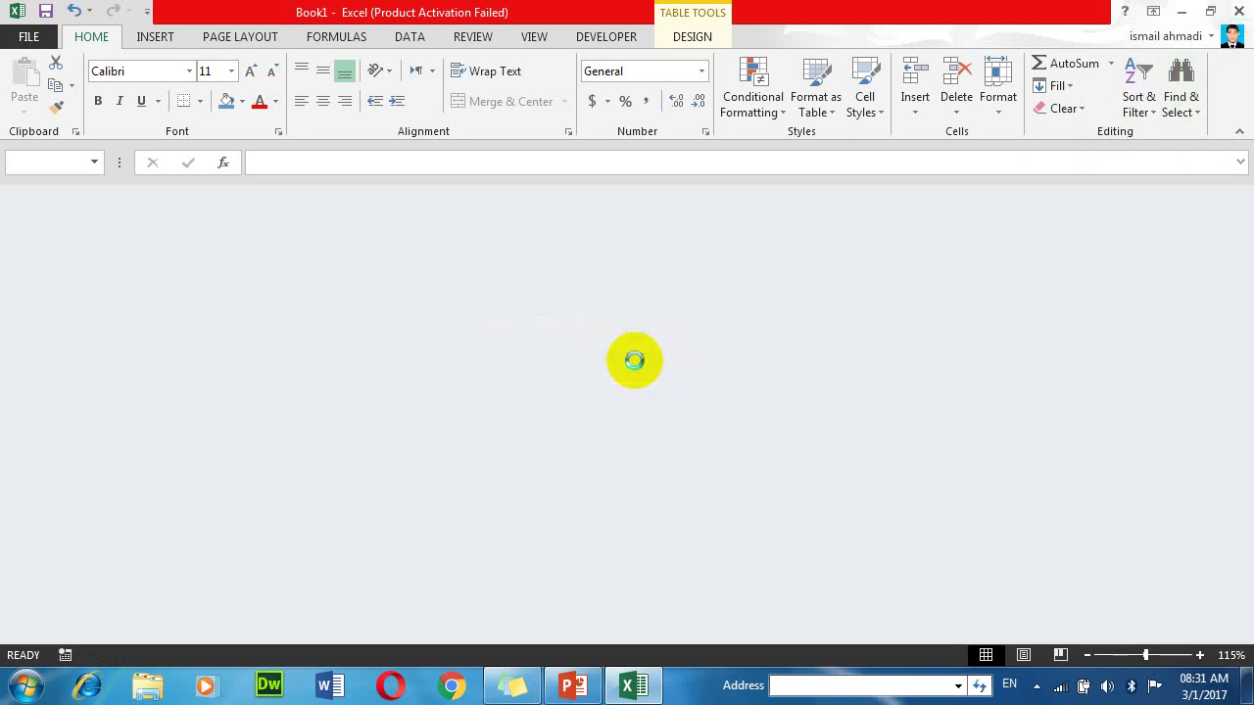